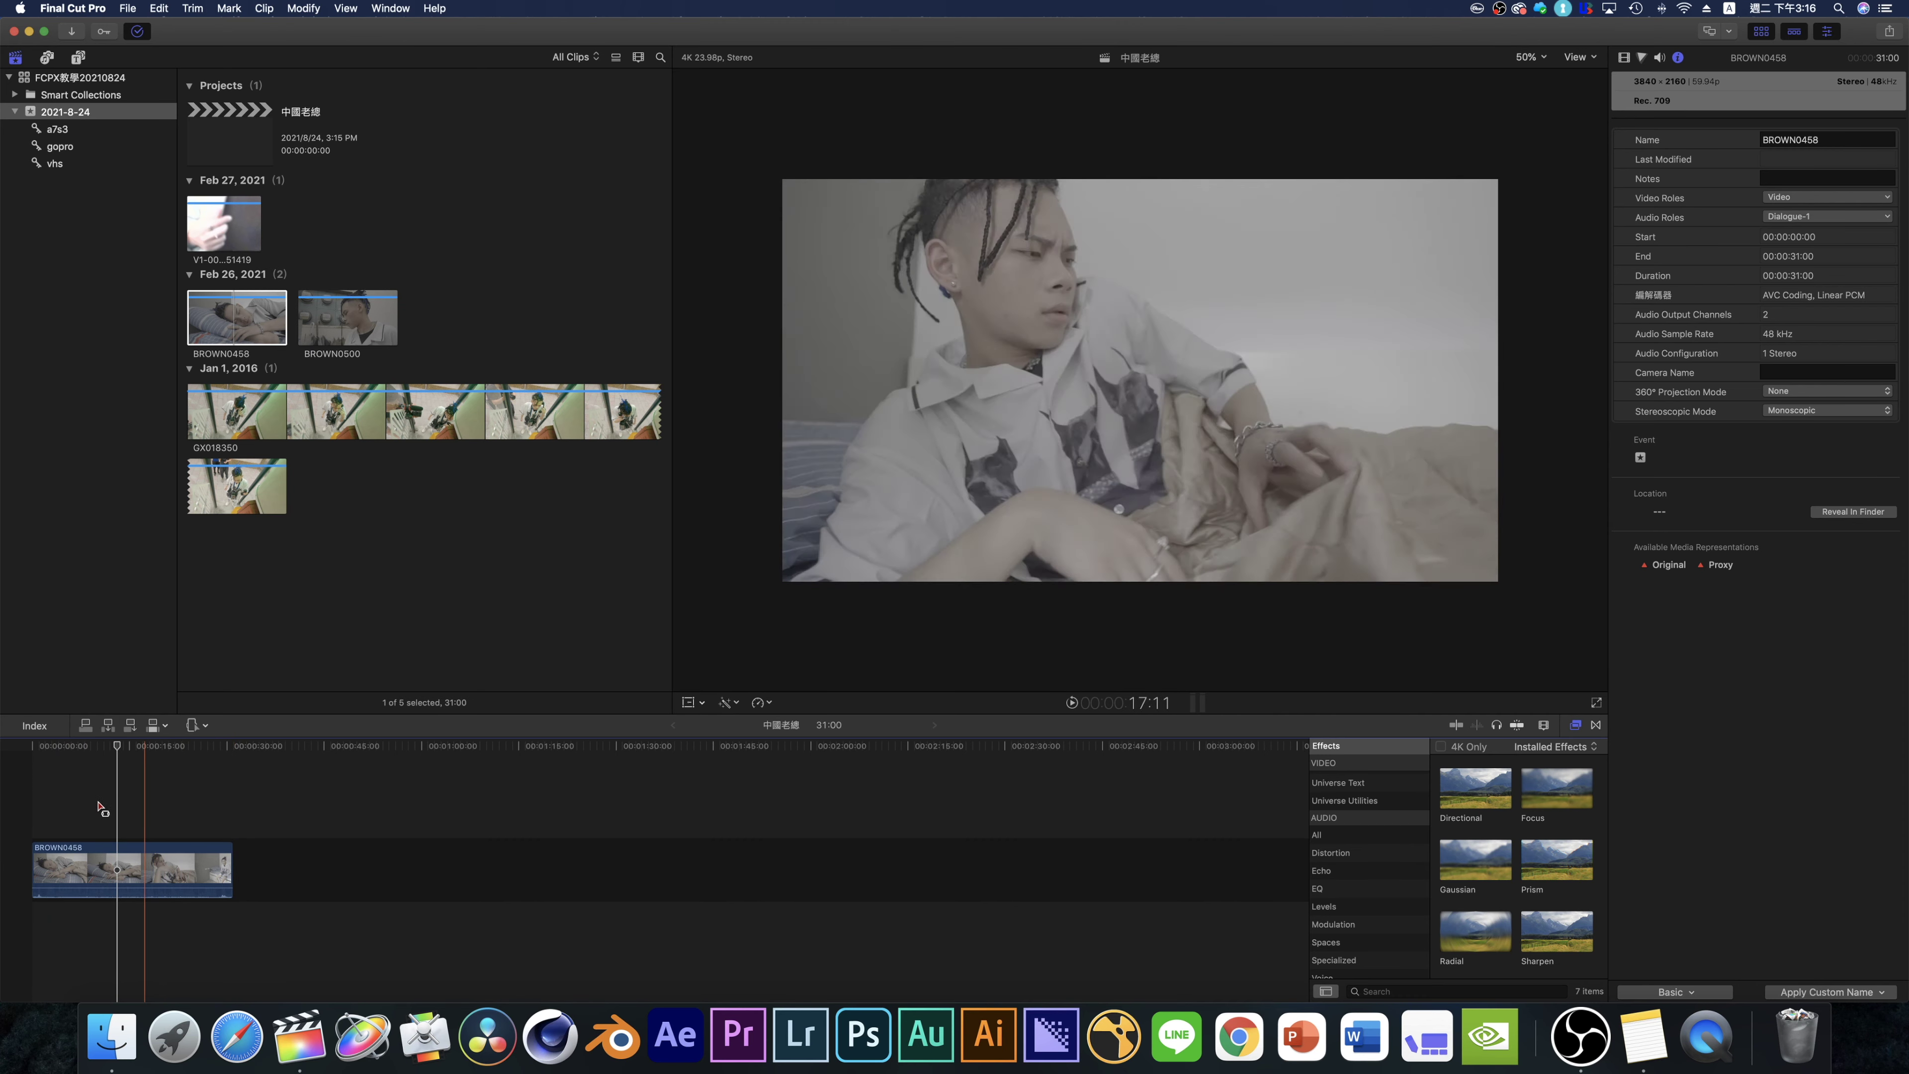
pyautogui.click(162, 808)
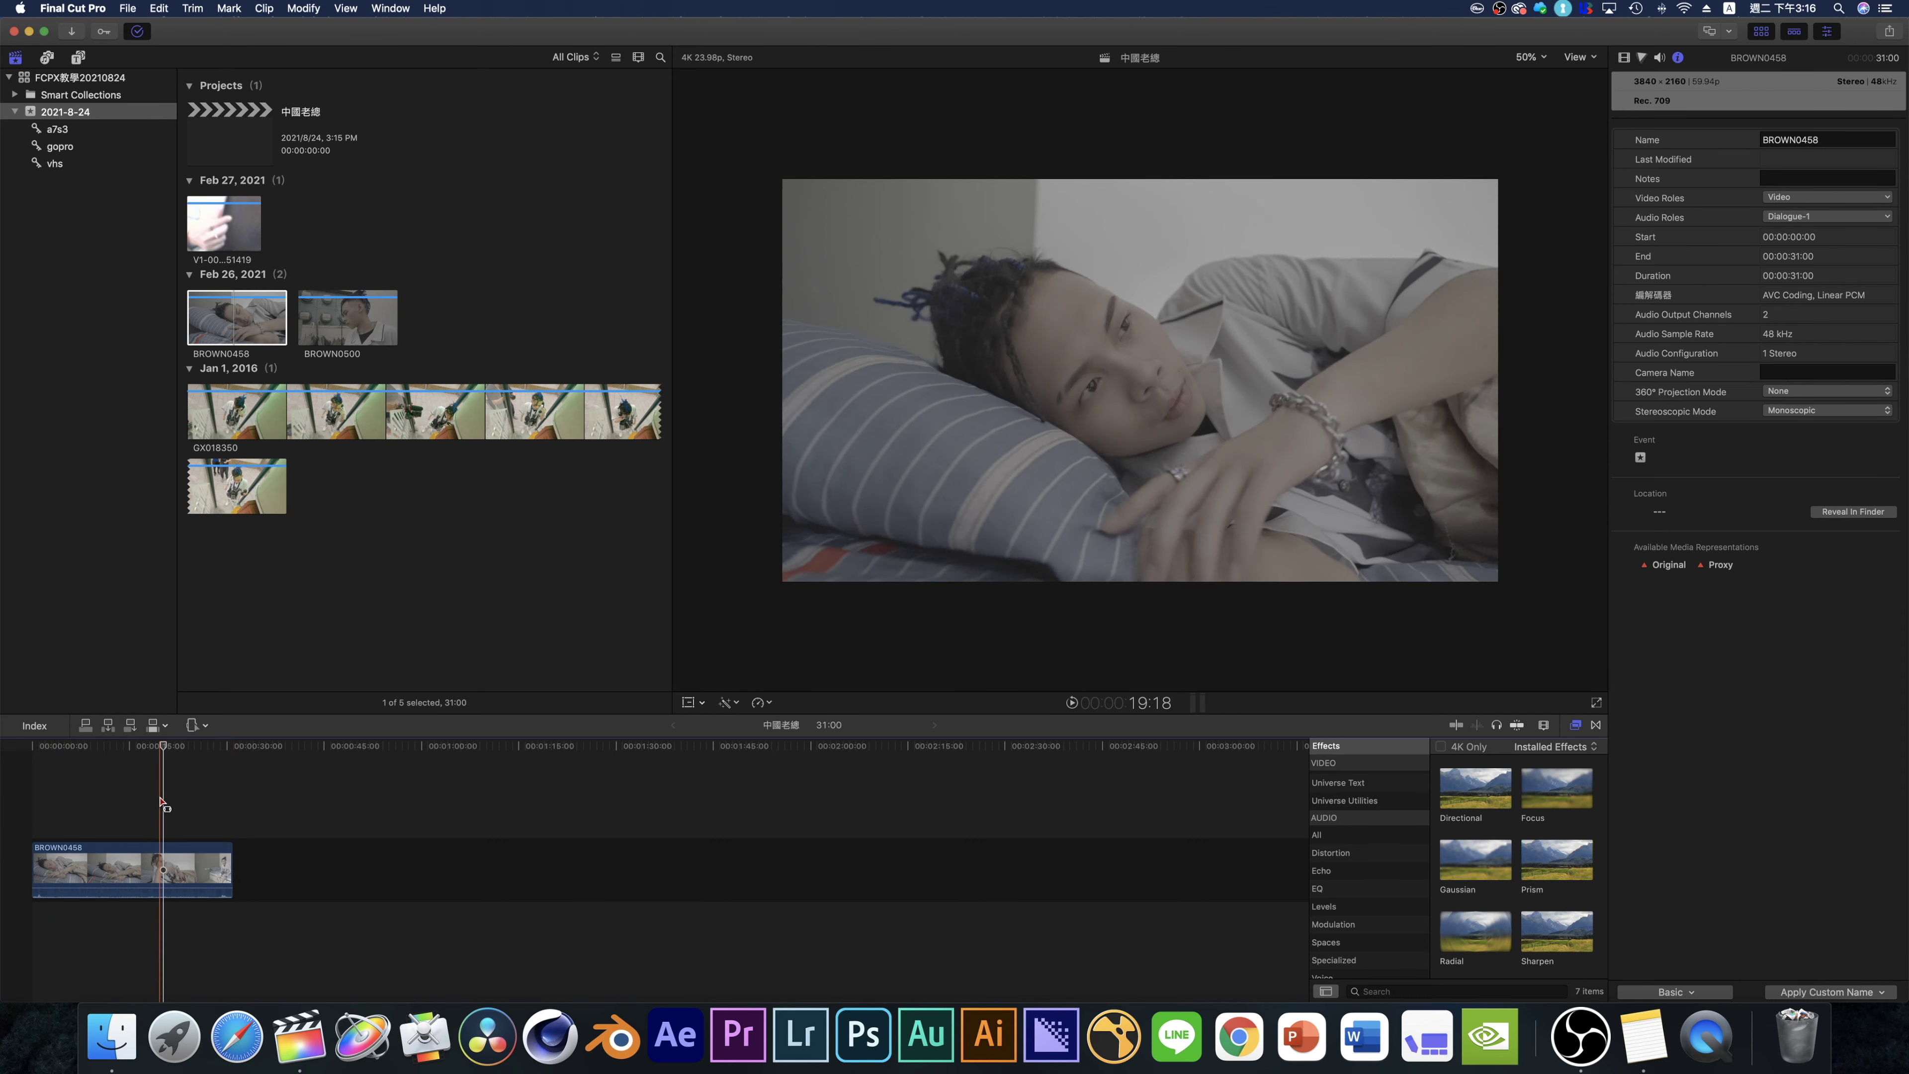
pyautogui.press('s')
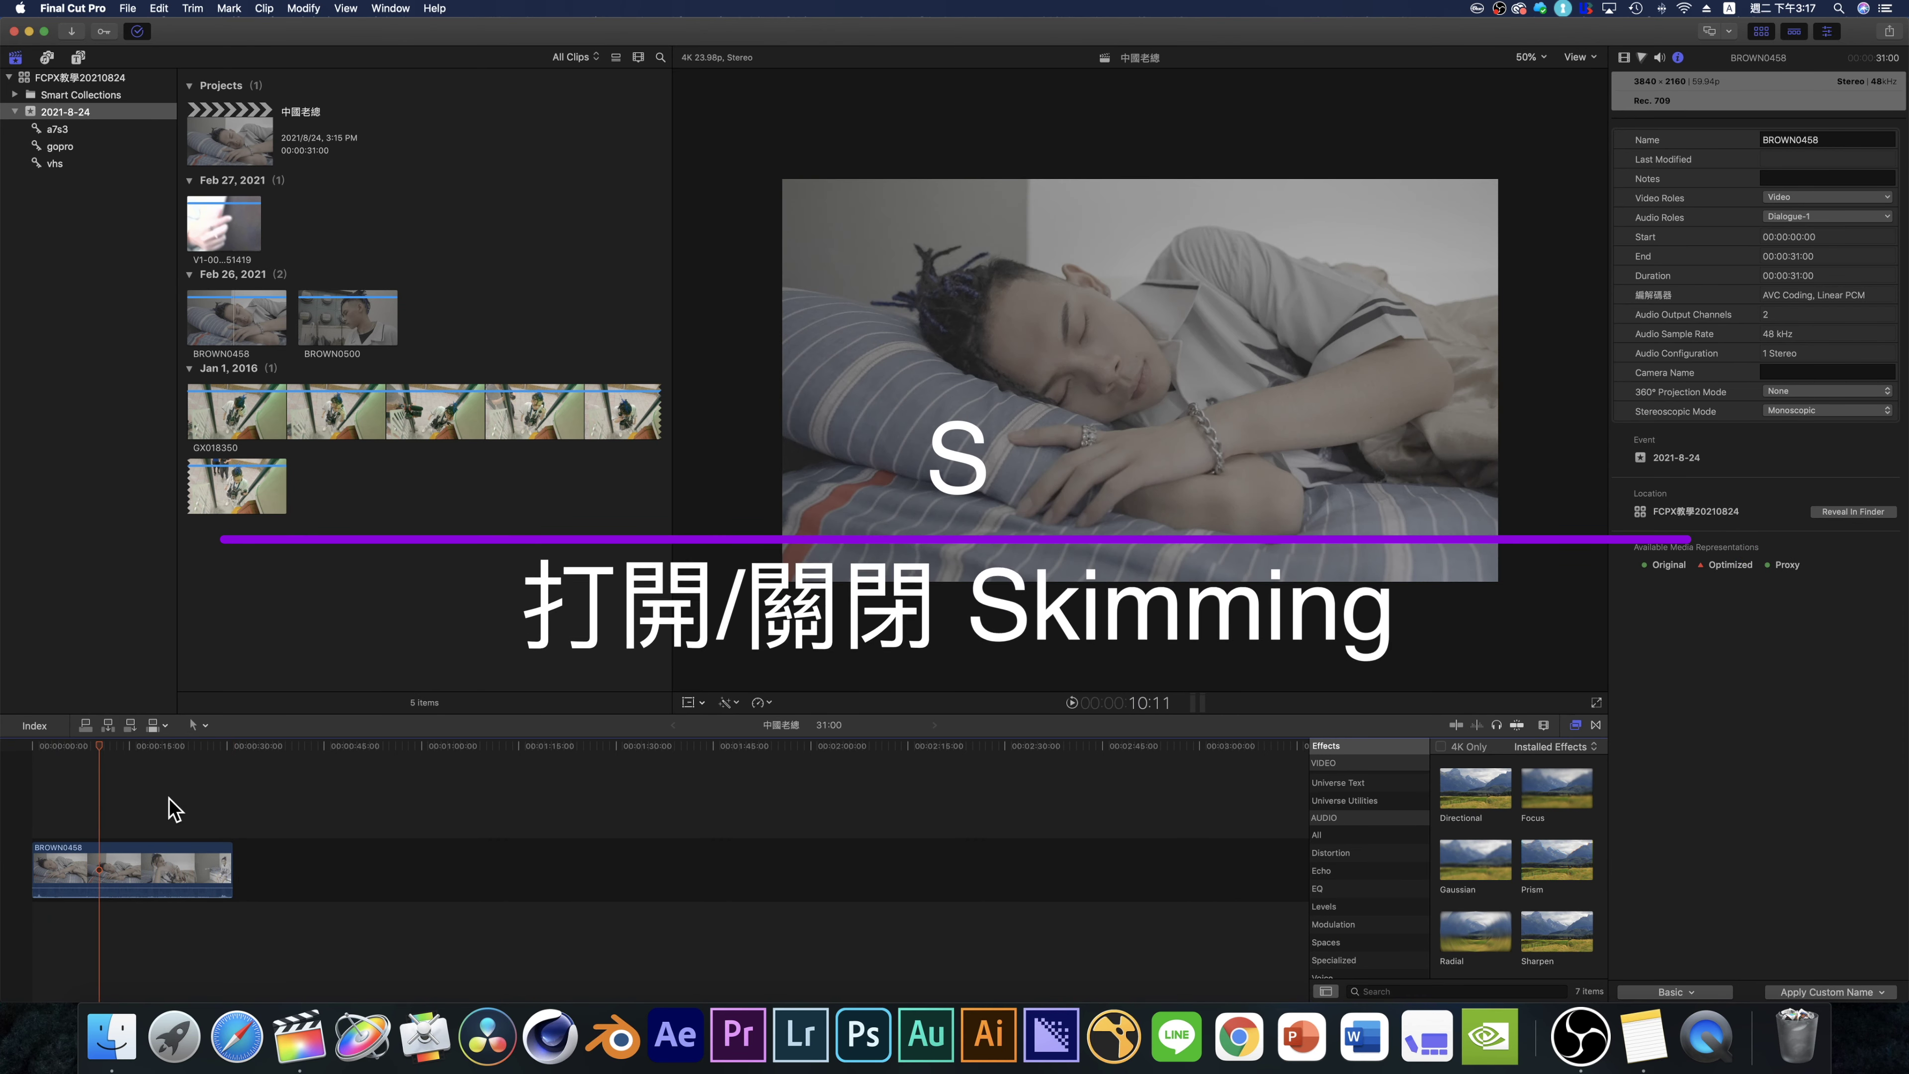
pyautogui.click(113, 751)
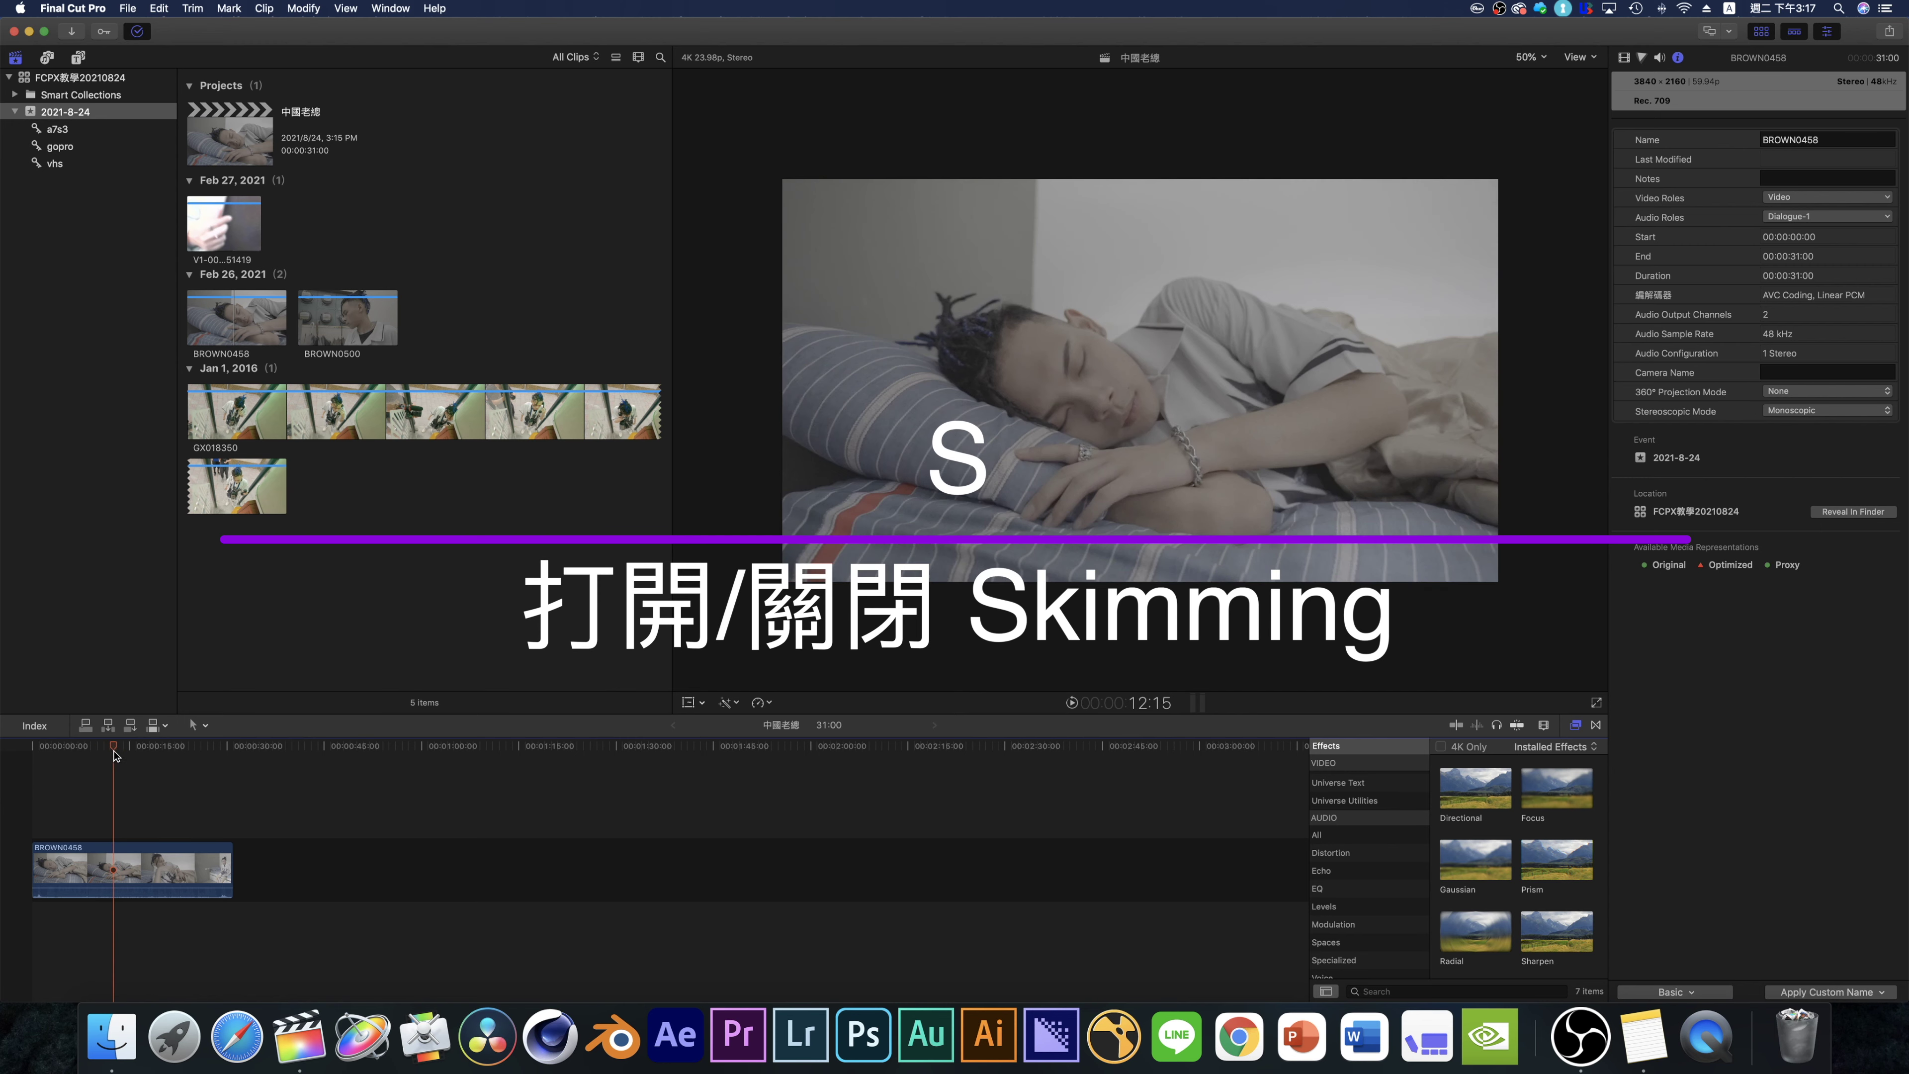
pyautogui.moveTo(111, 747); pyautogui.dragTo(120, 754)
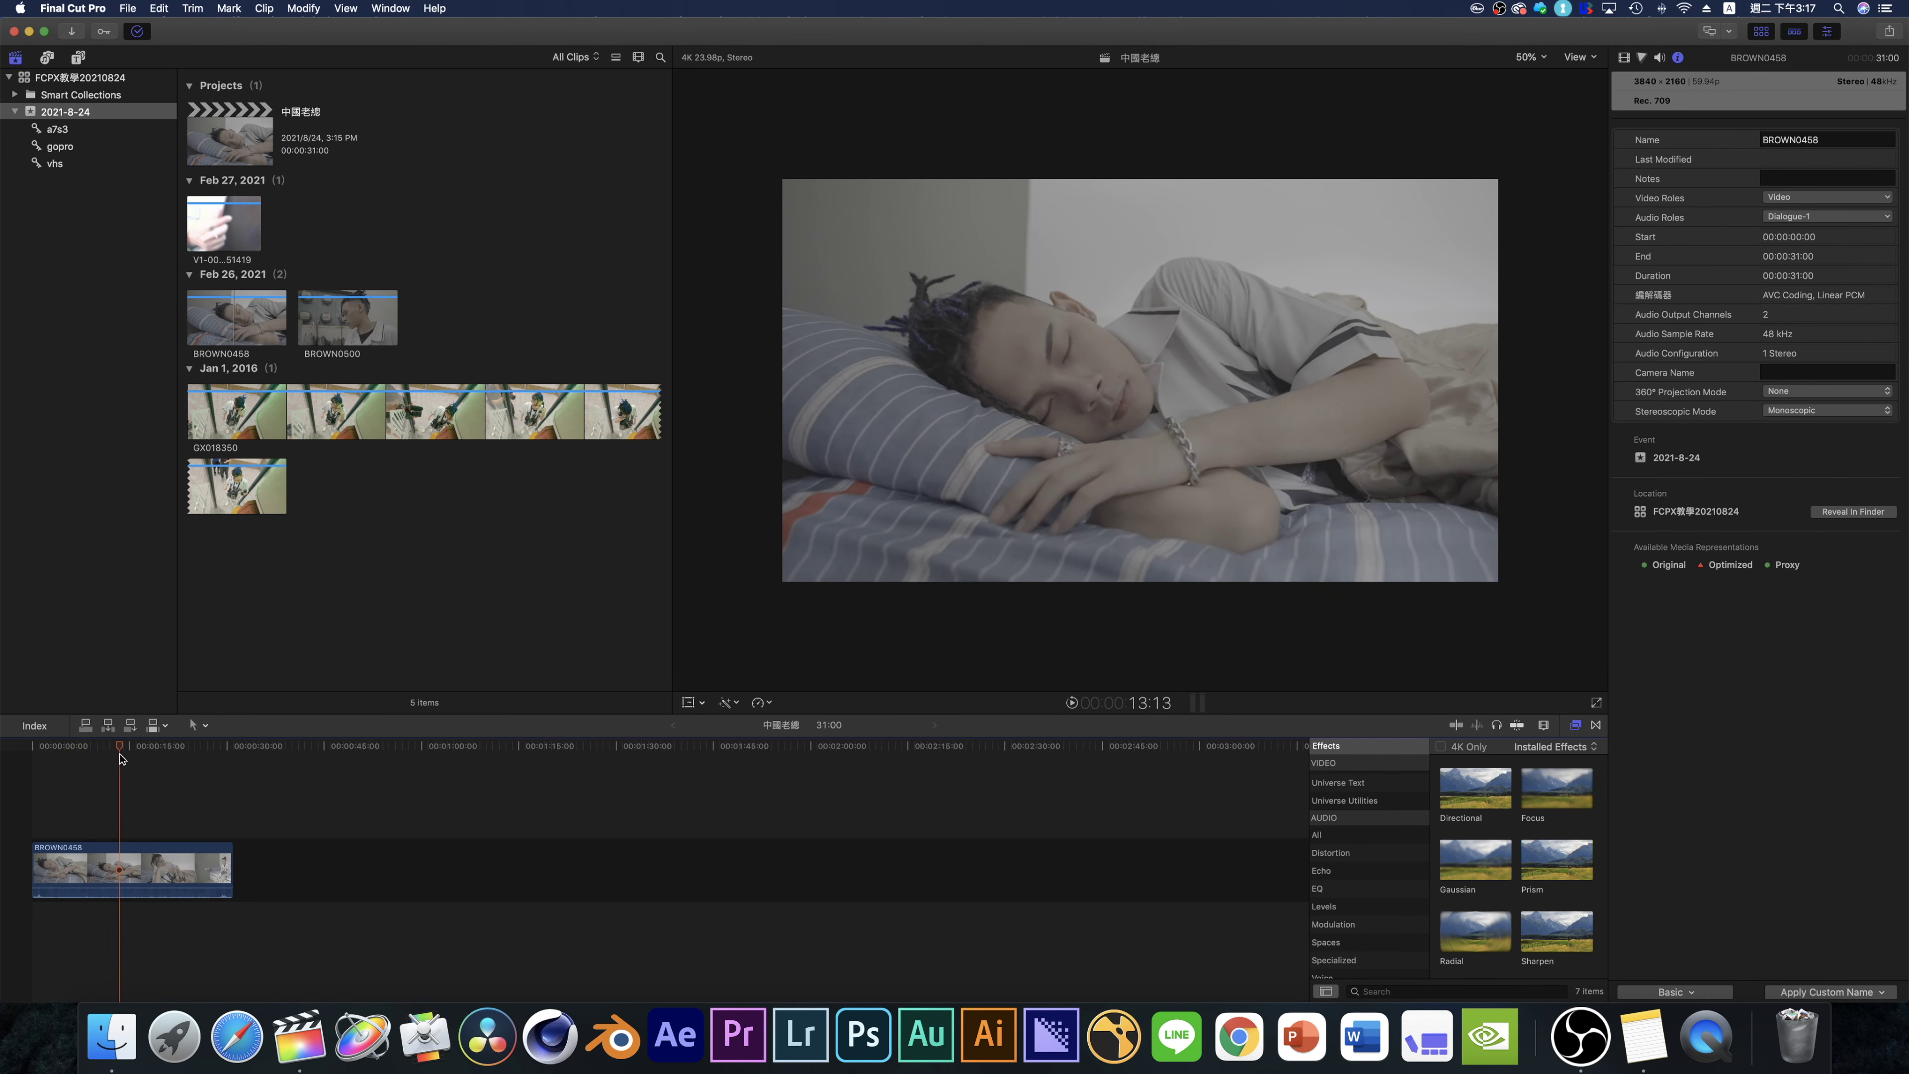
pyautogui.press('j')
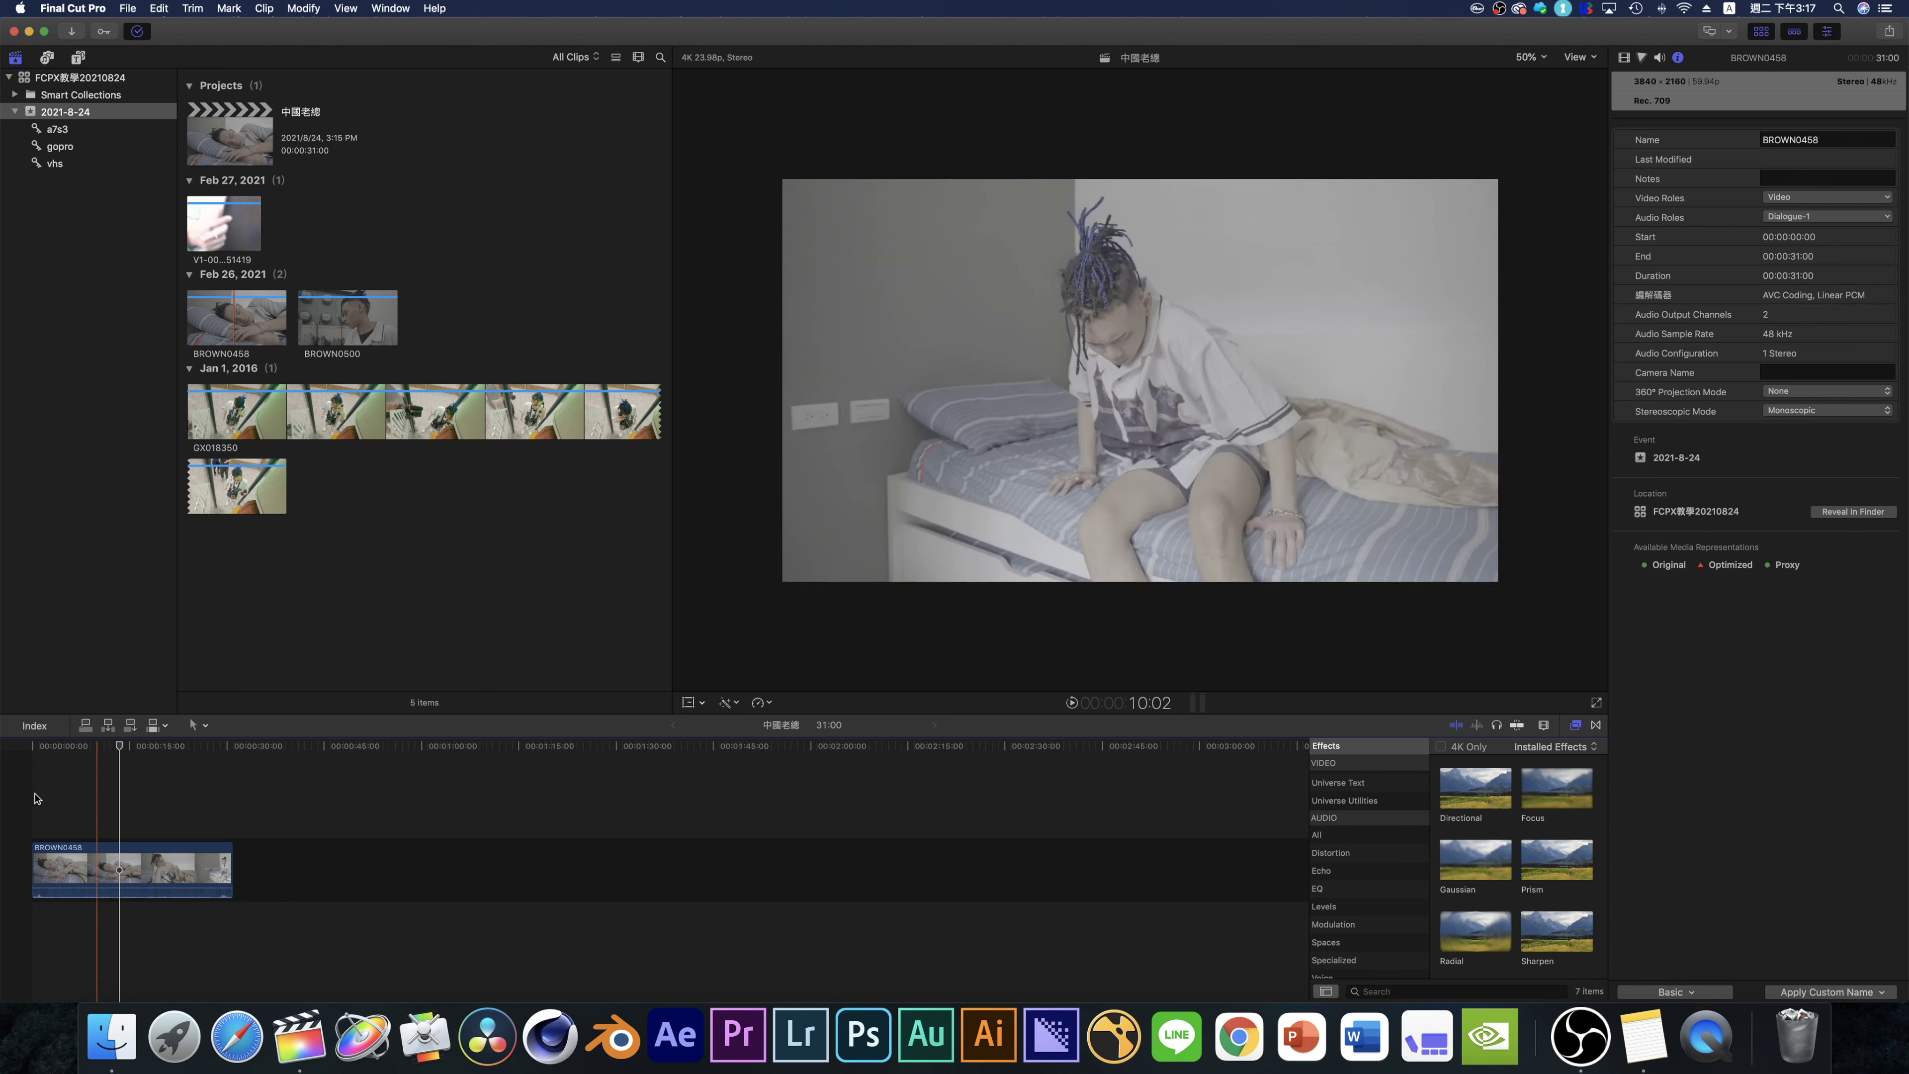
pyautogui.press('l')
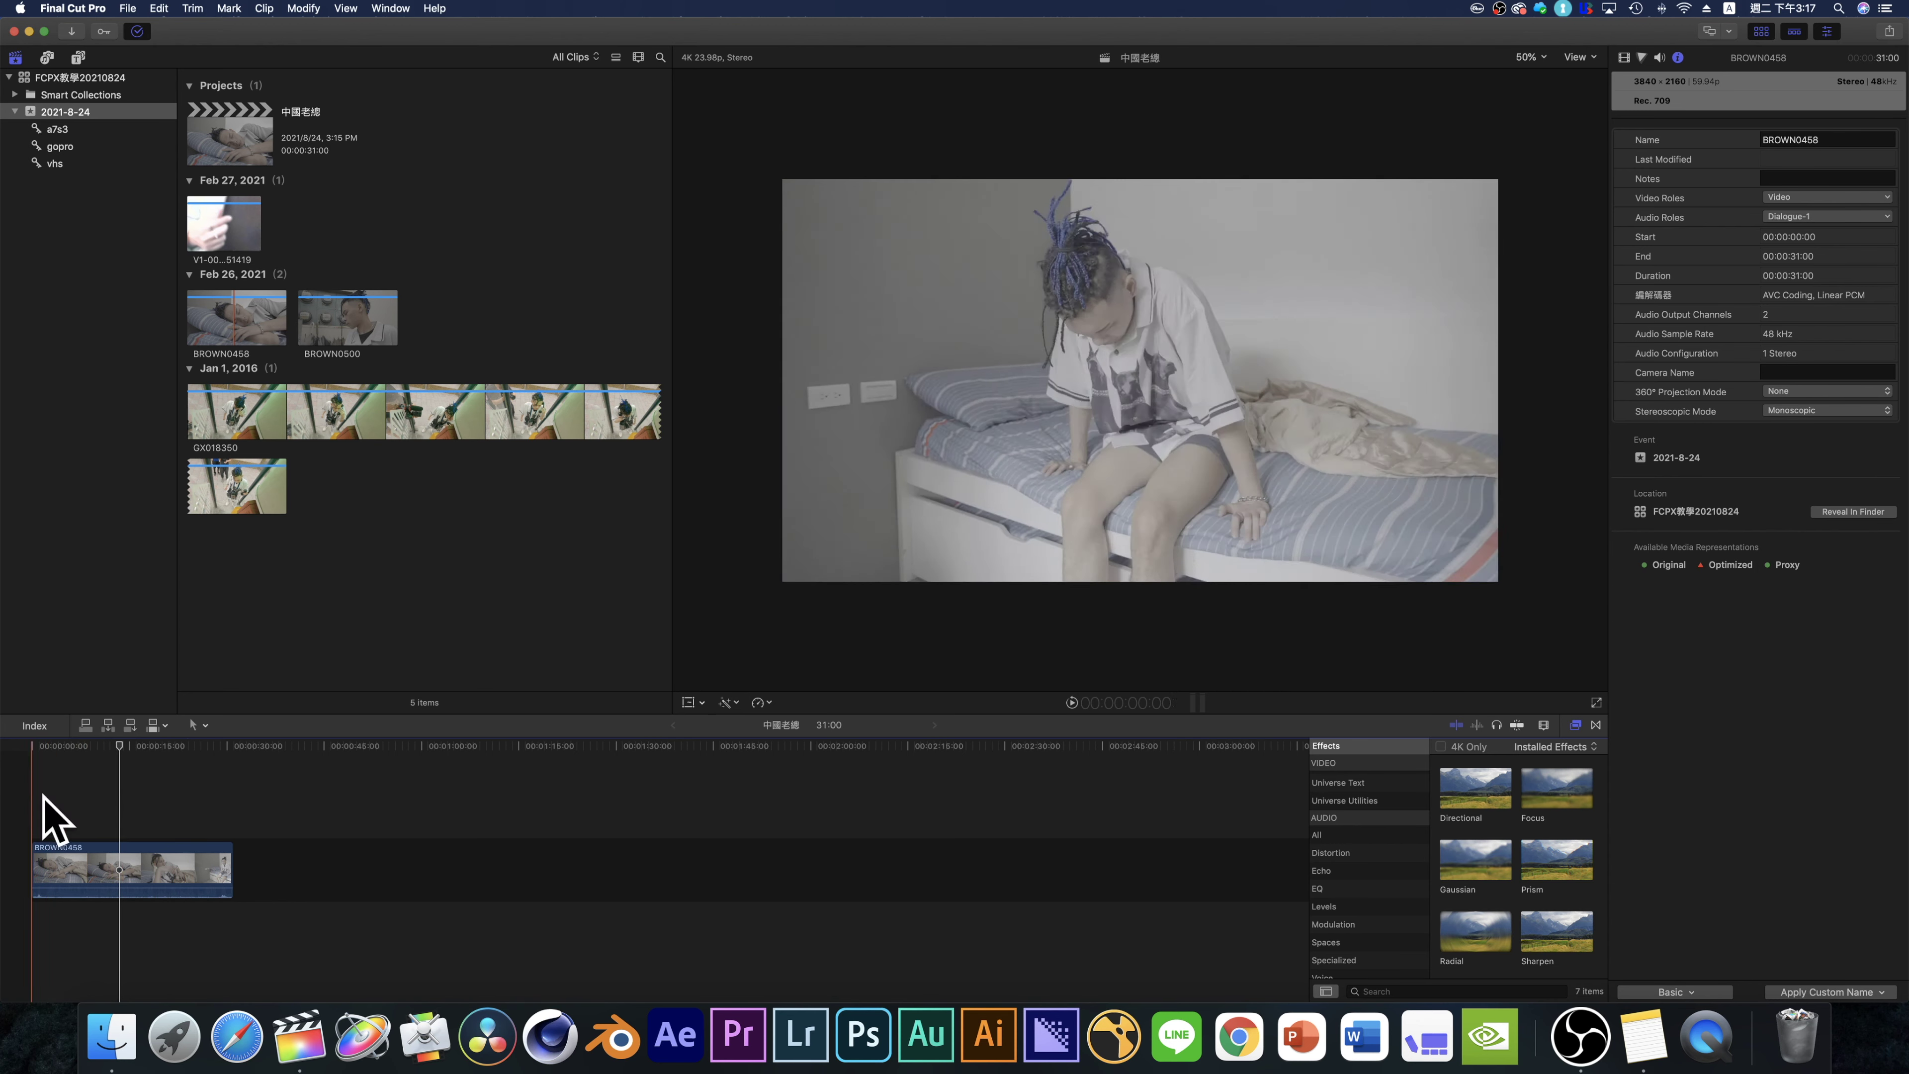
pyautogui.click(168, 750)
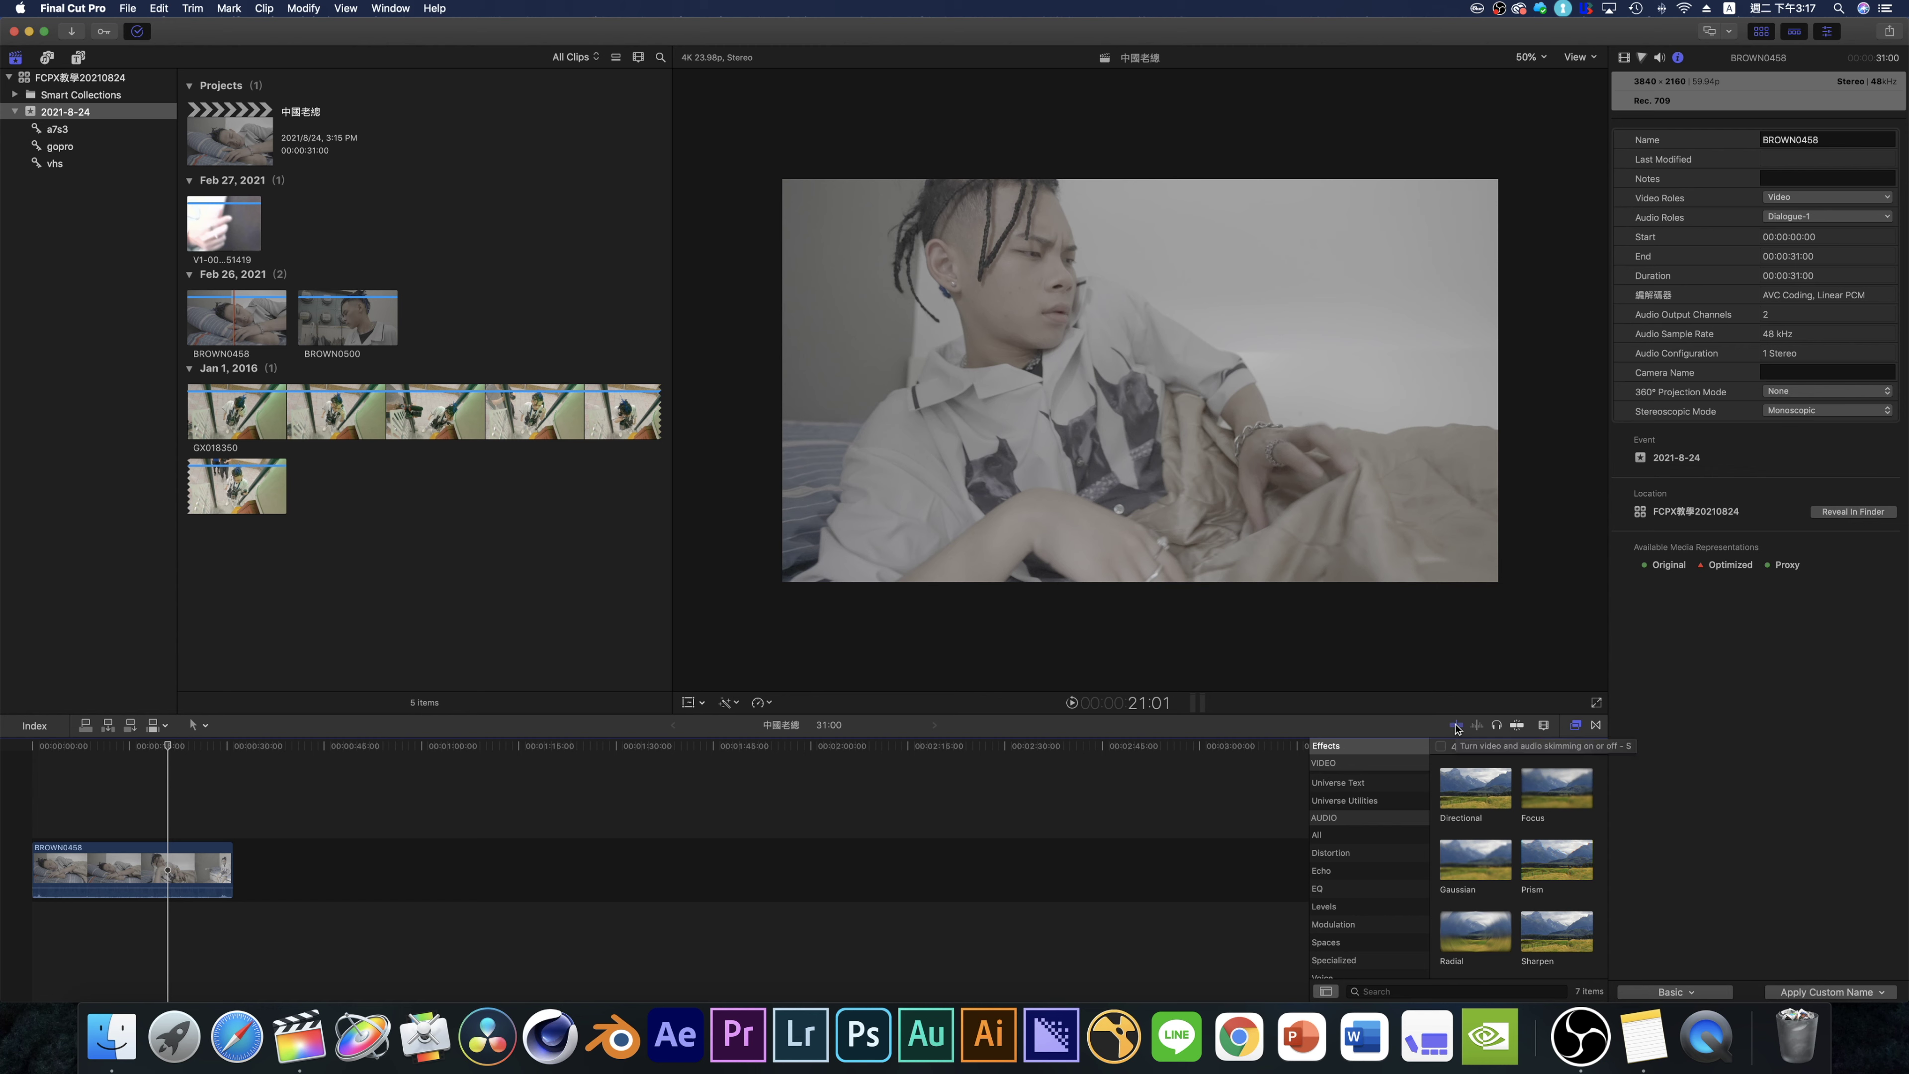
pyautogui.click(1455, 726)
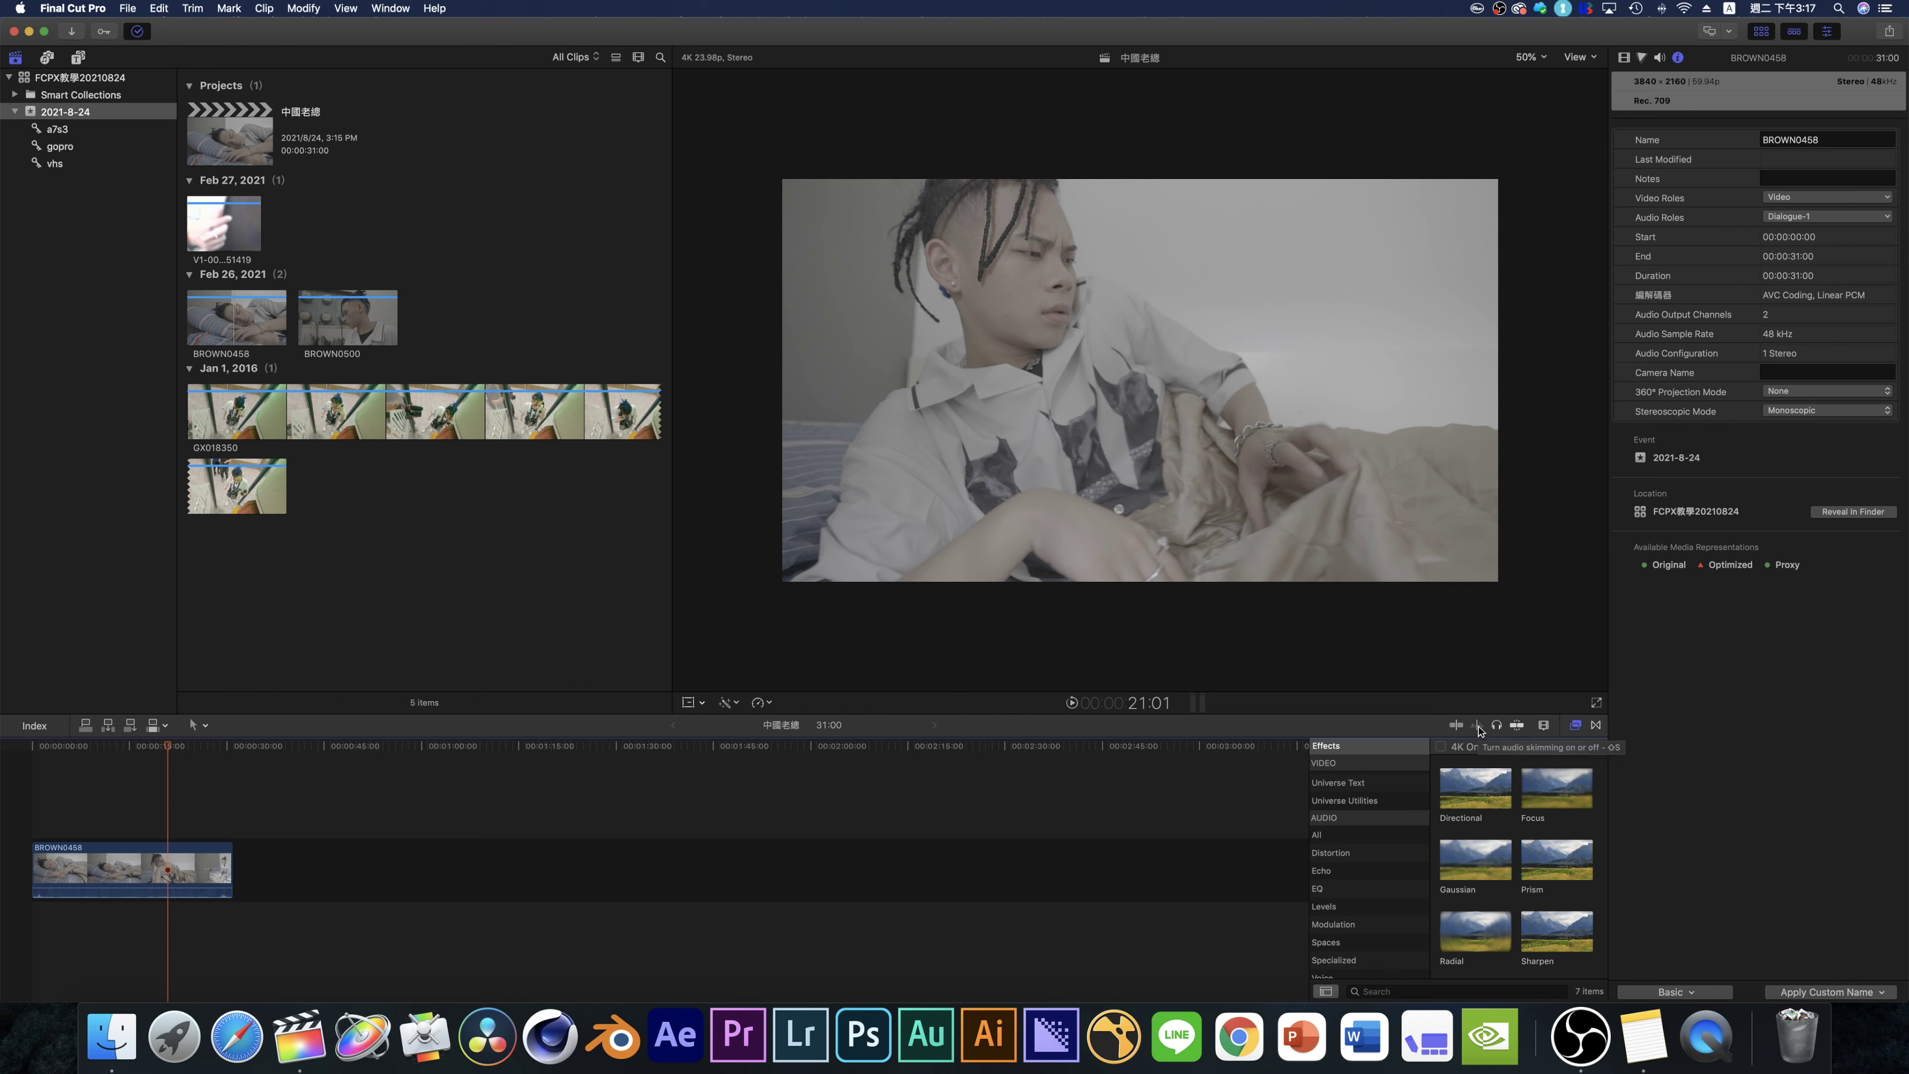
pyautogui.click(130, 830)
pyautogui.moveTo(123, 887); pyautogui.dragTo(119, 820)
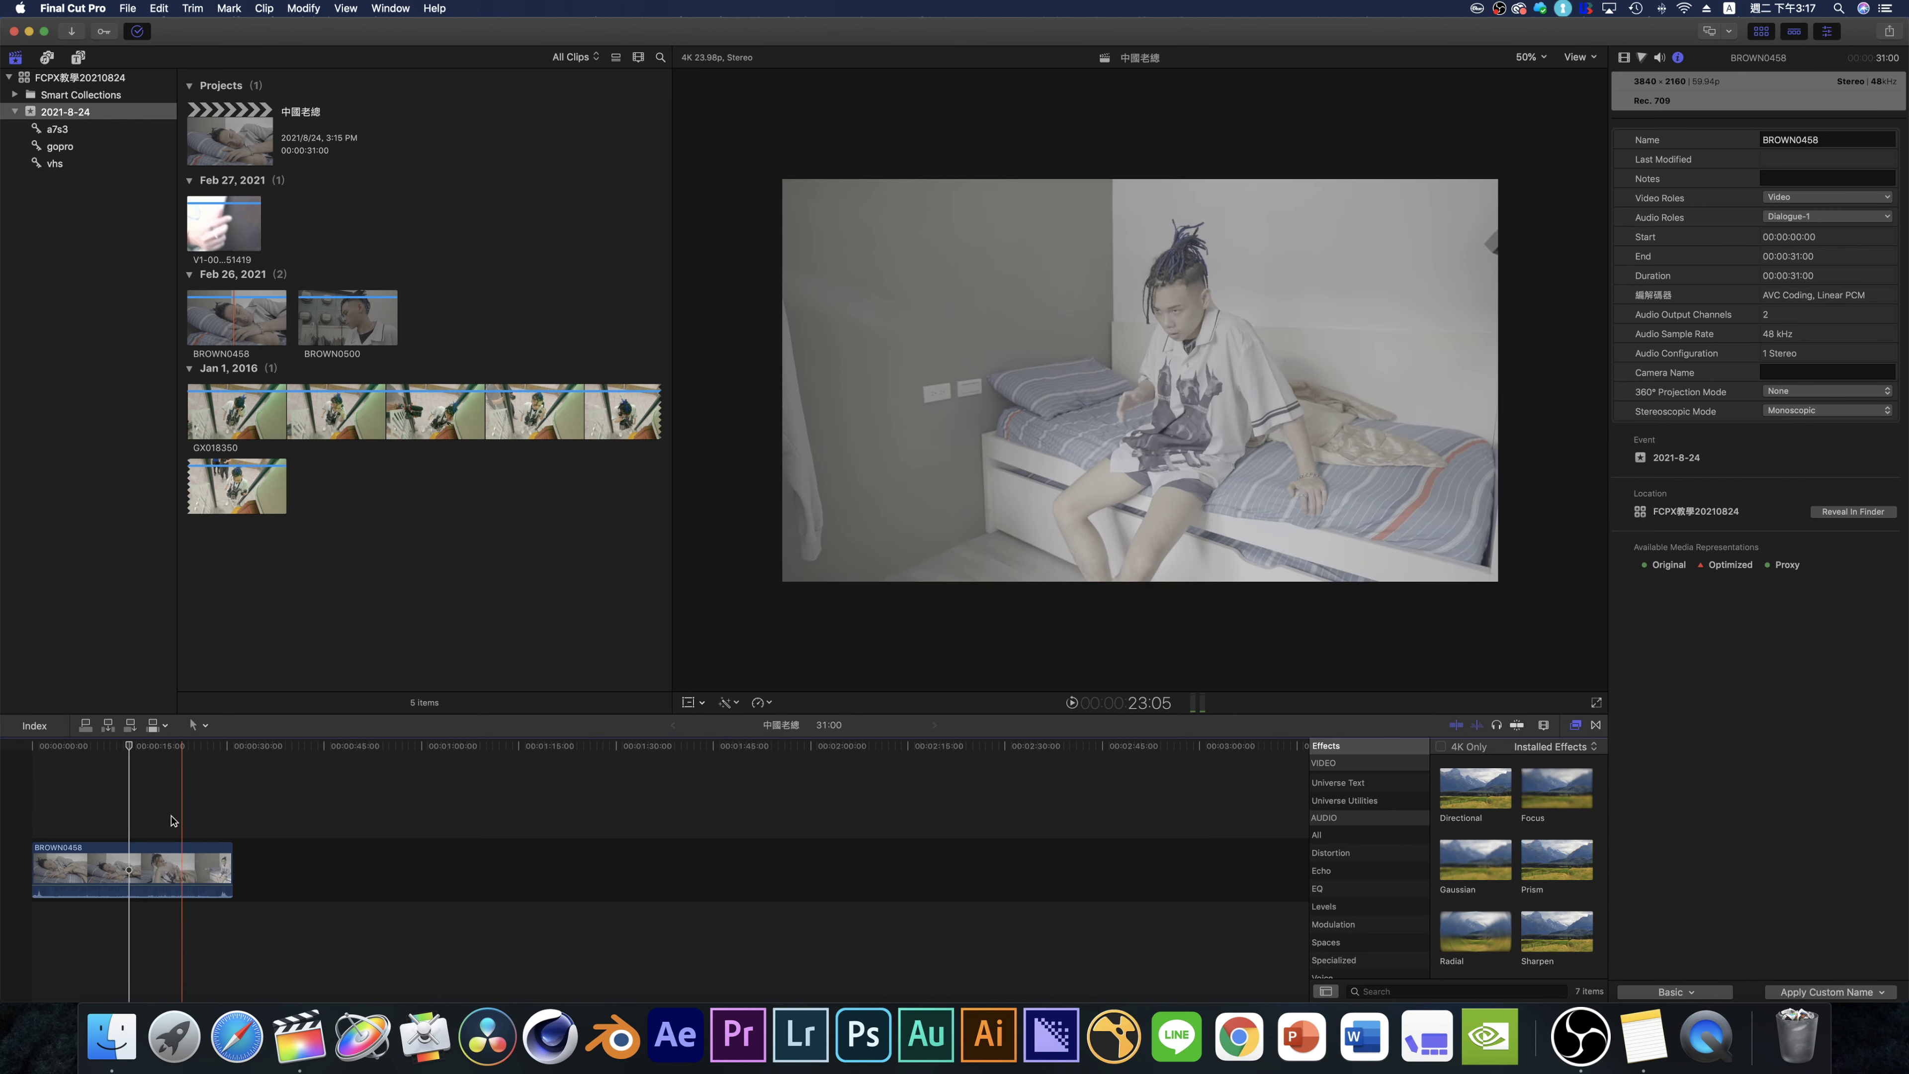
pyautogui.click(181, 820)
pyautogui.press('space')
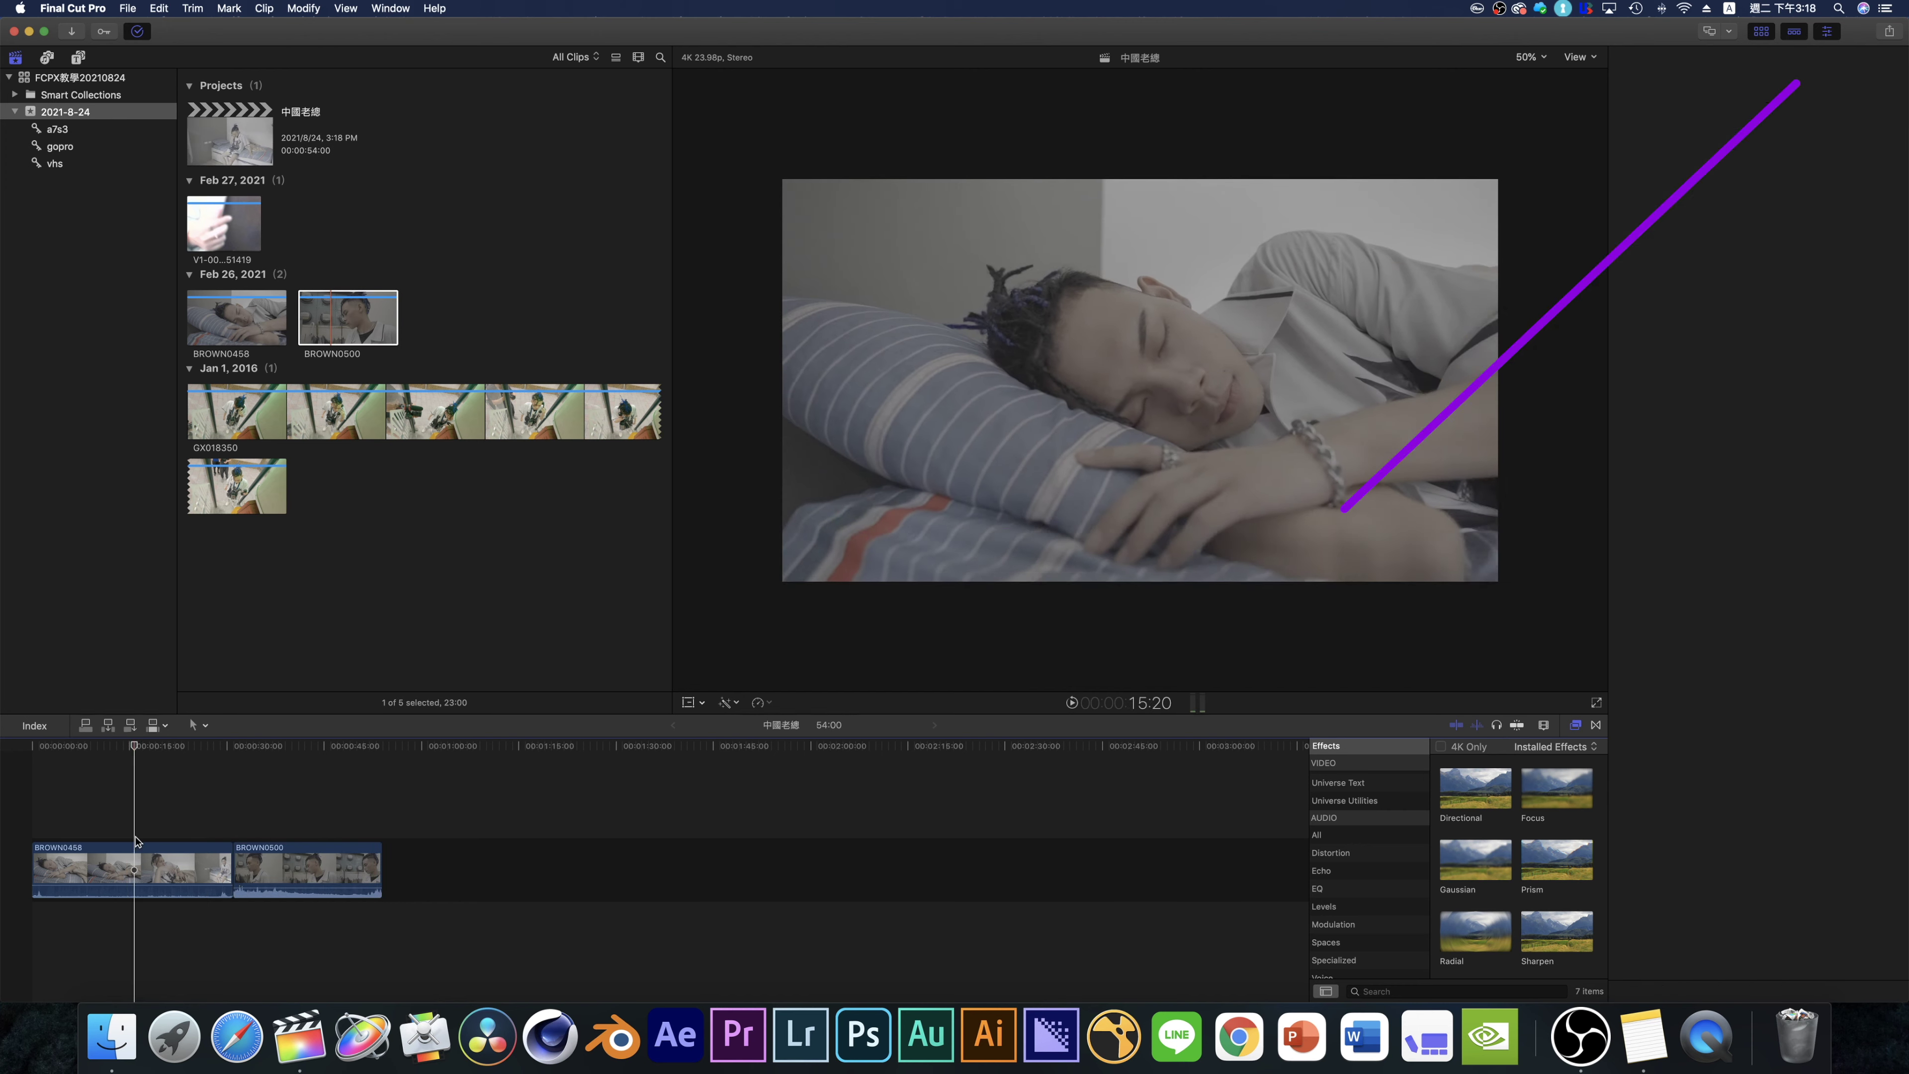
# - Append BROWN0500 after the 31-second BROWN0458 and play back the 54-second timeline
pyautogui.hotkey('alt', 's')
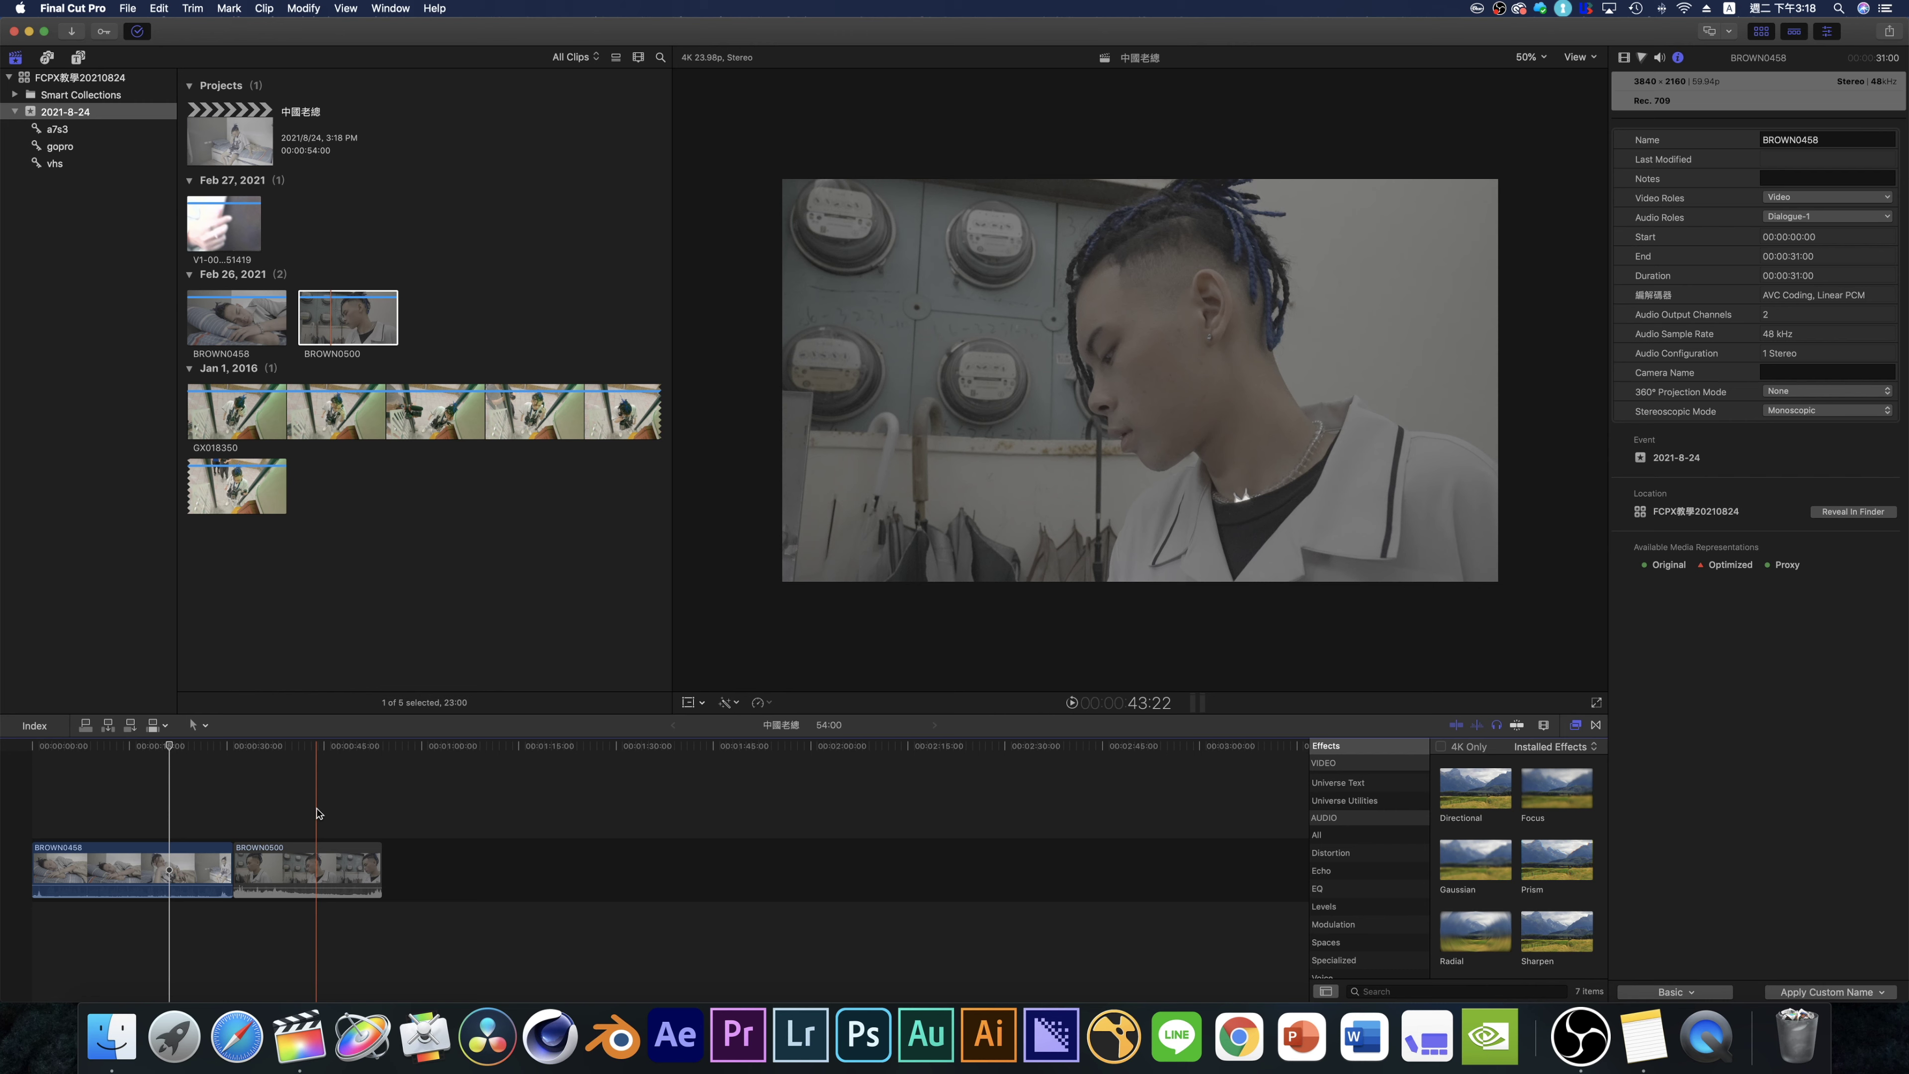
pyautogui.click(176, 863)
pyautogui.press('space')
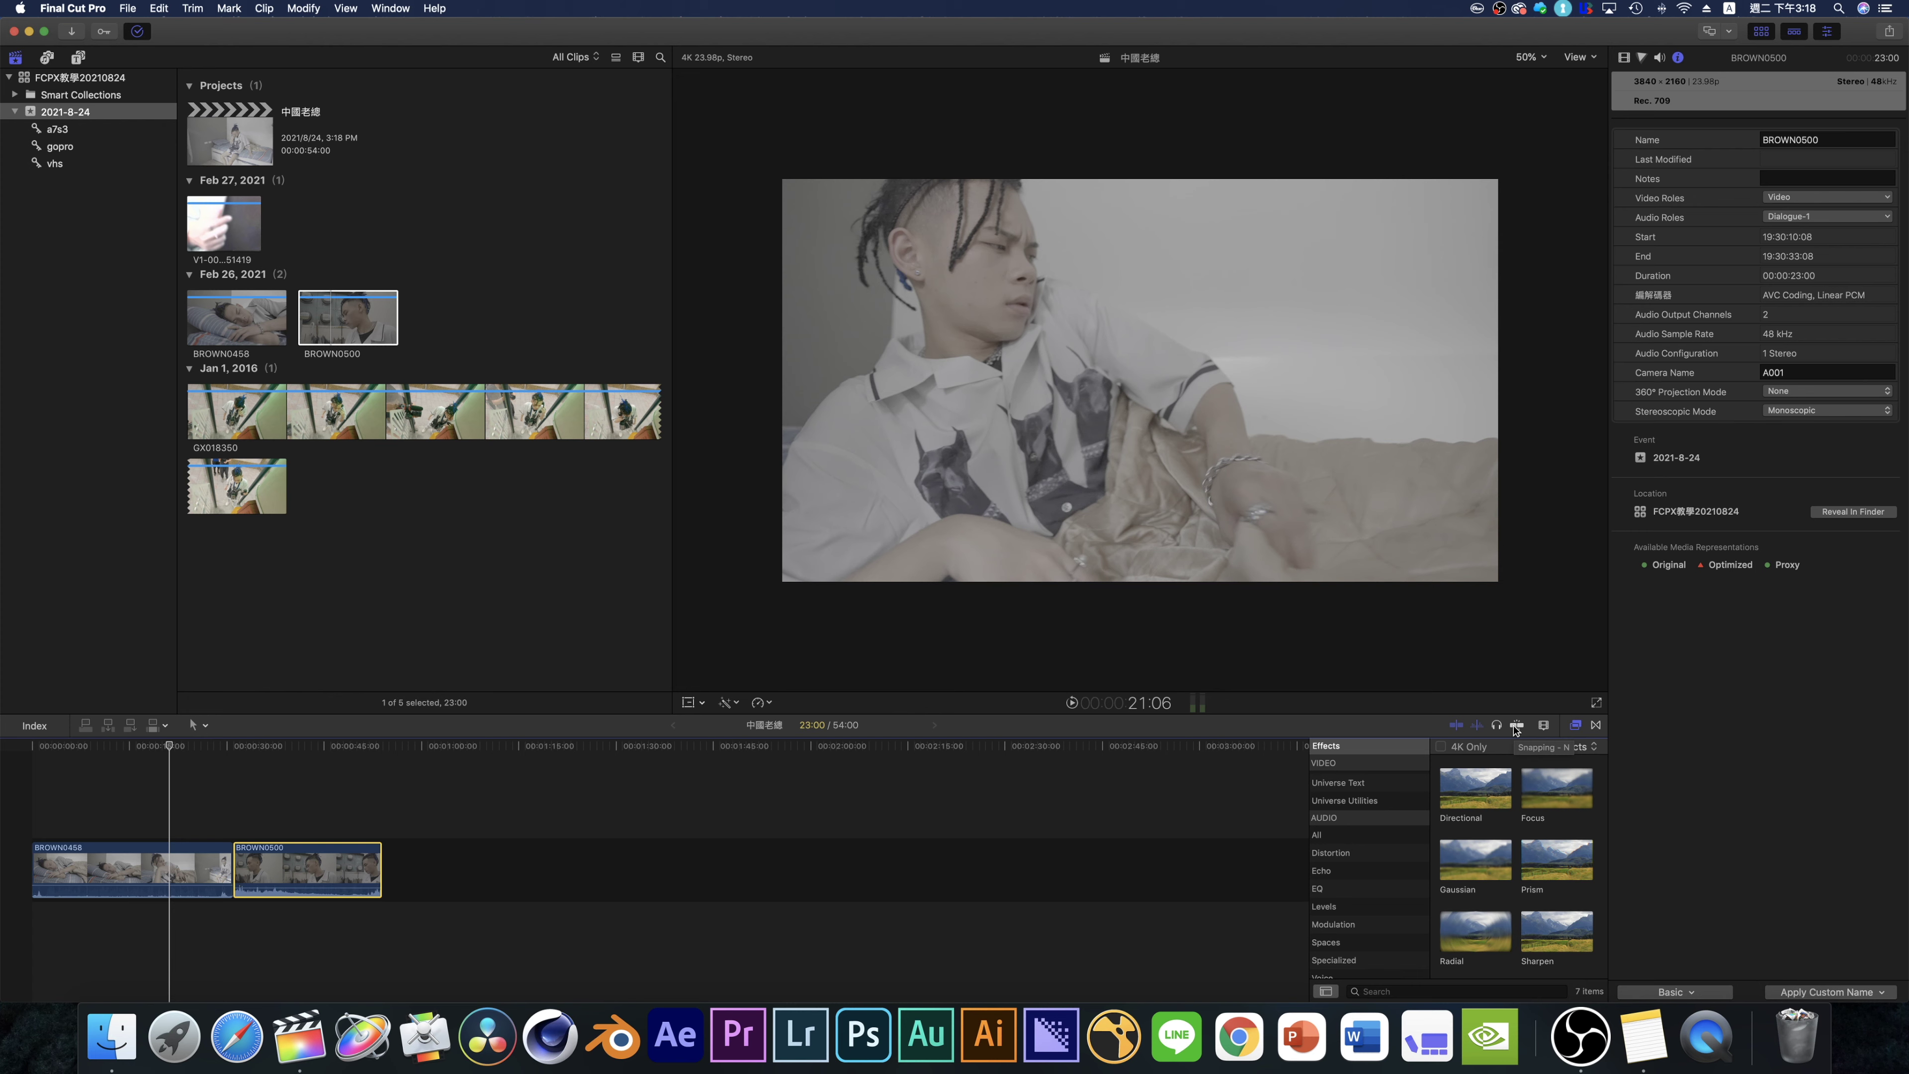
# - Toggle snapping and place BROWN0500 back in the storyline right after BROWN0458
pyautogui.press('n')
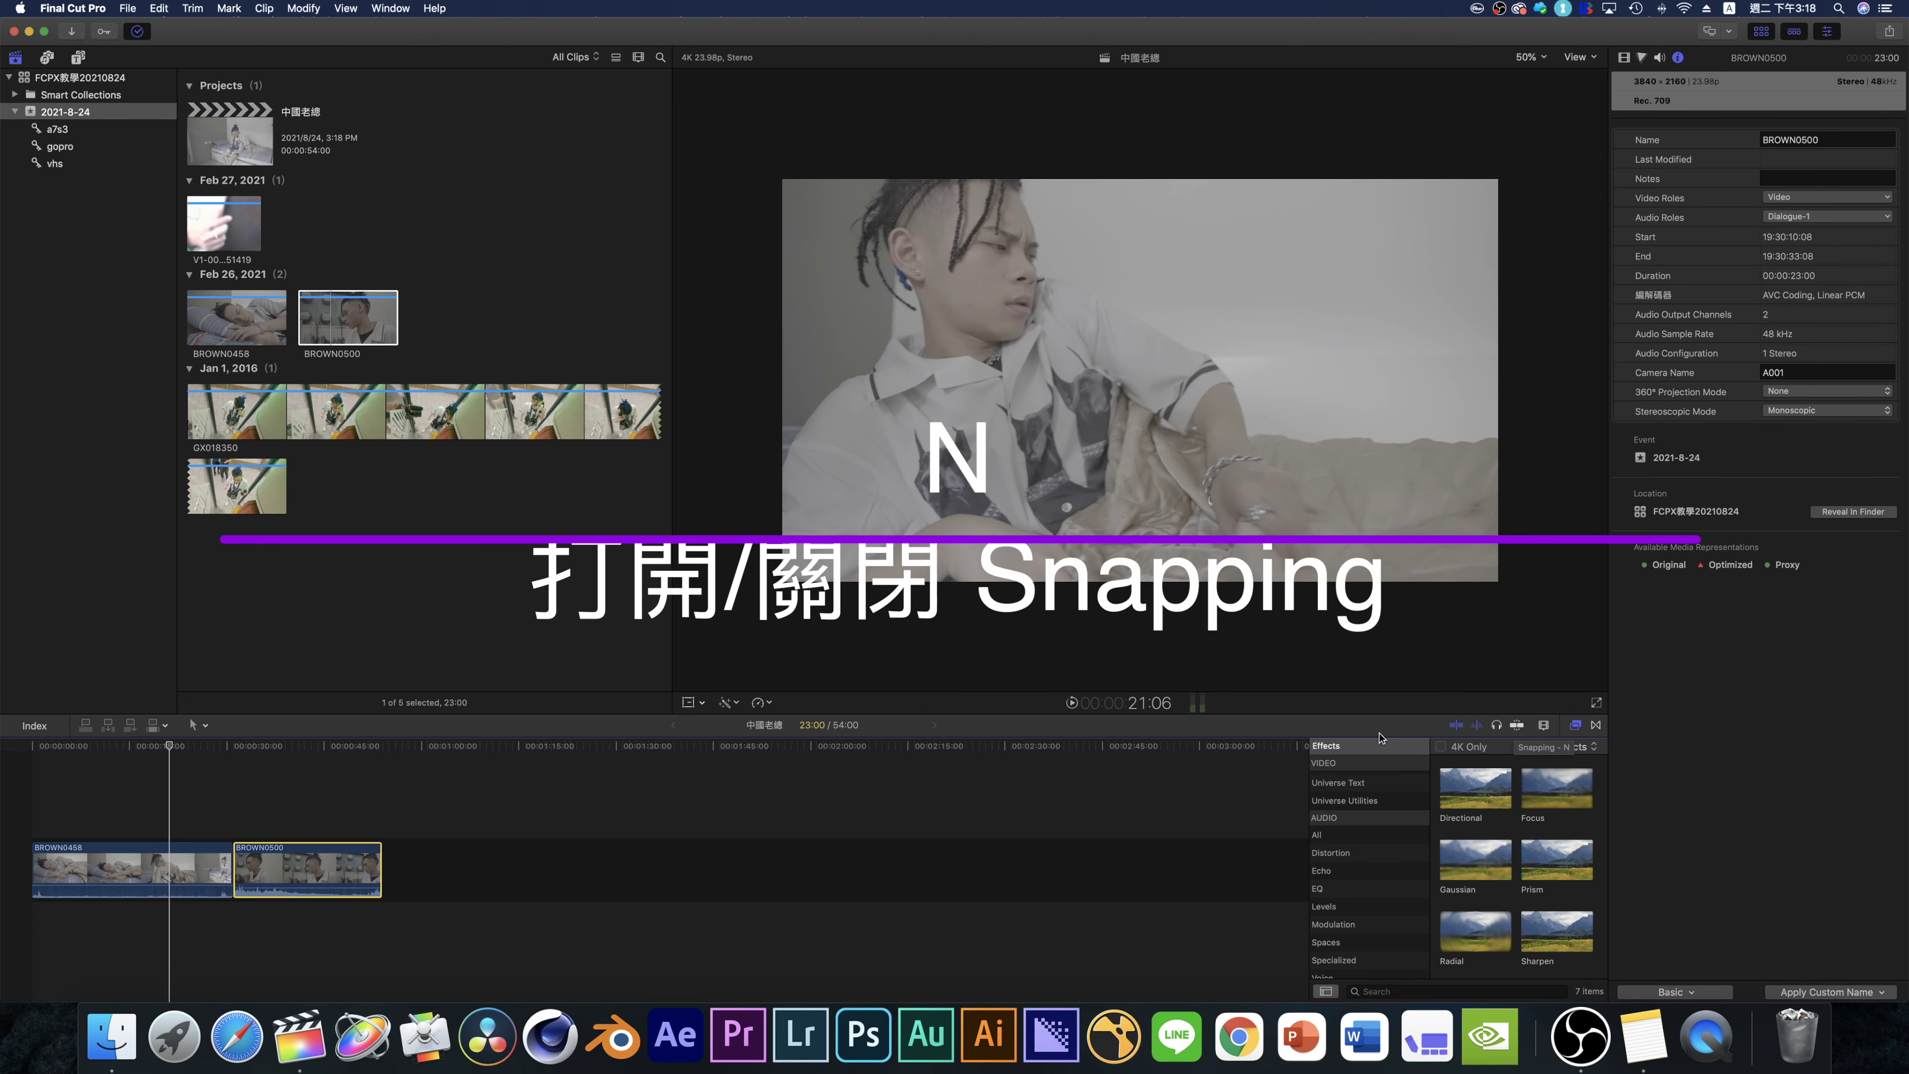
pyautogui.press('n')
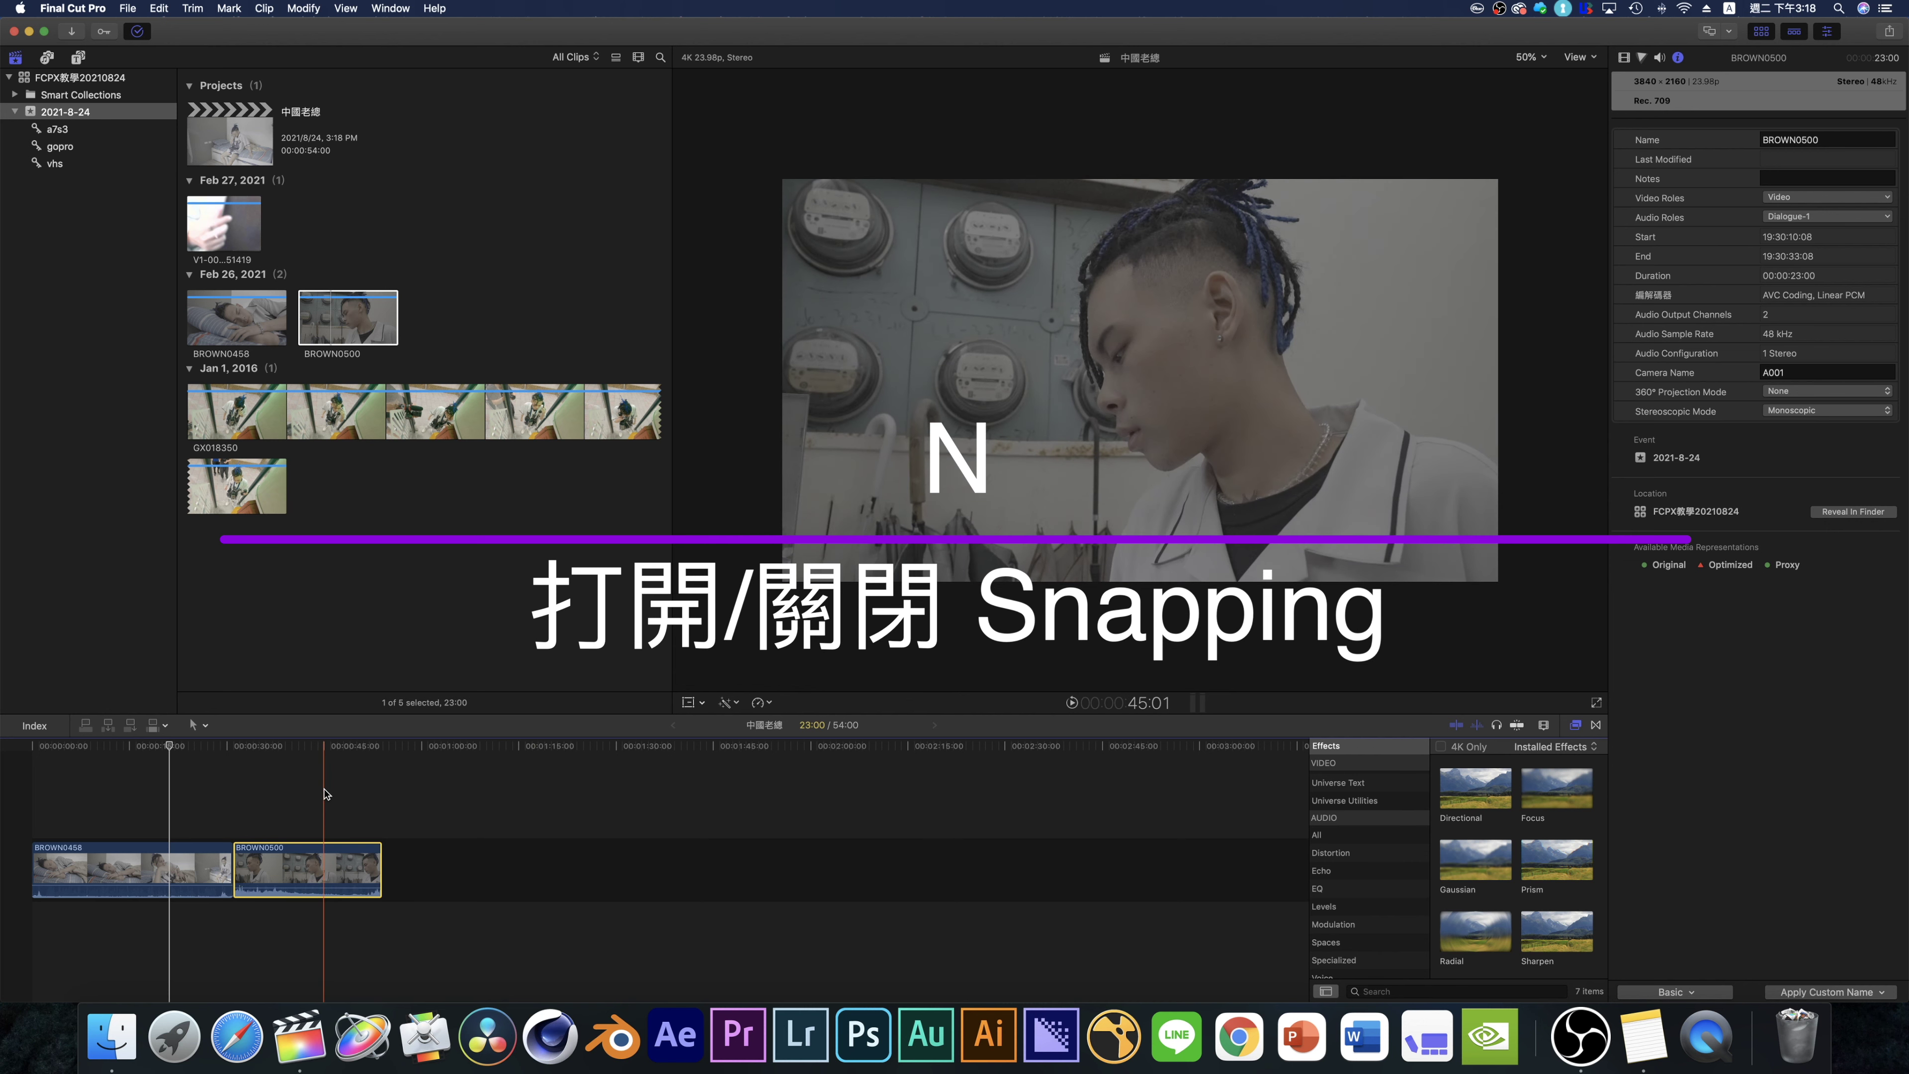
pyautogui.moveTo(286, 843); pyautogui.dragTo(172, 819)
pyautogui.press('Delete')
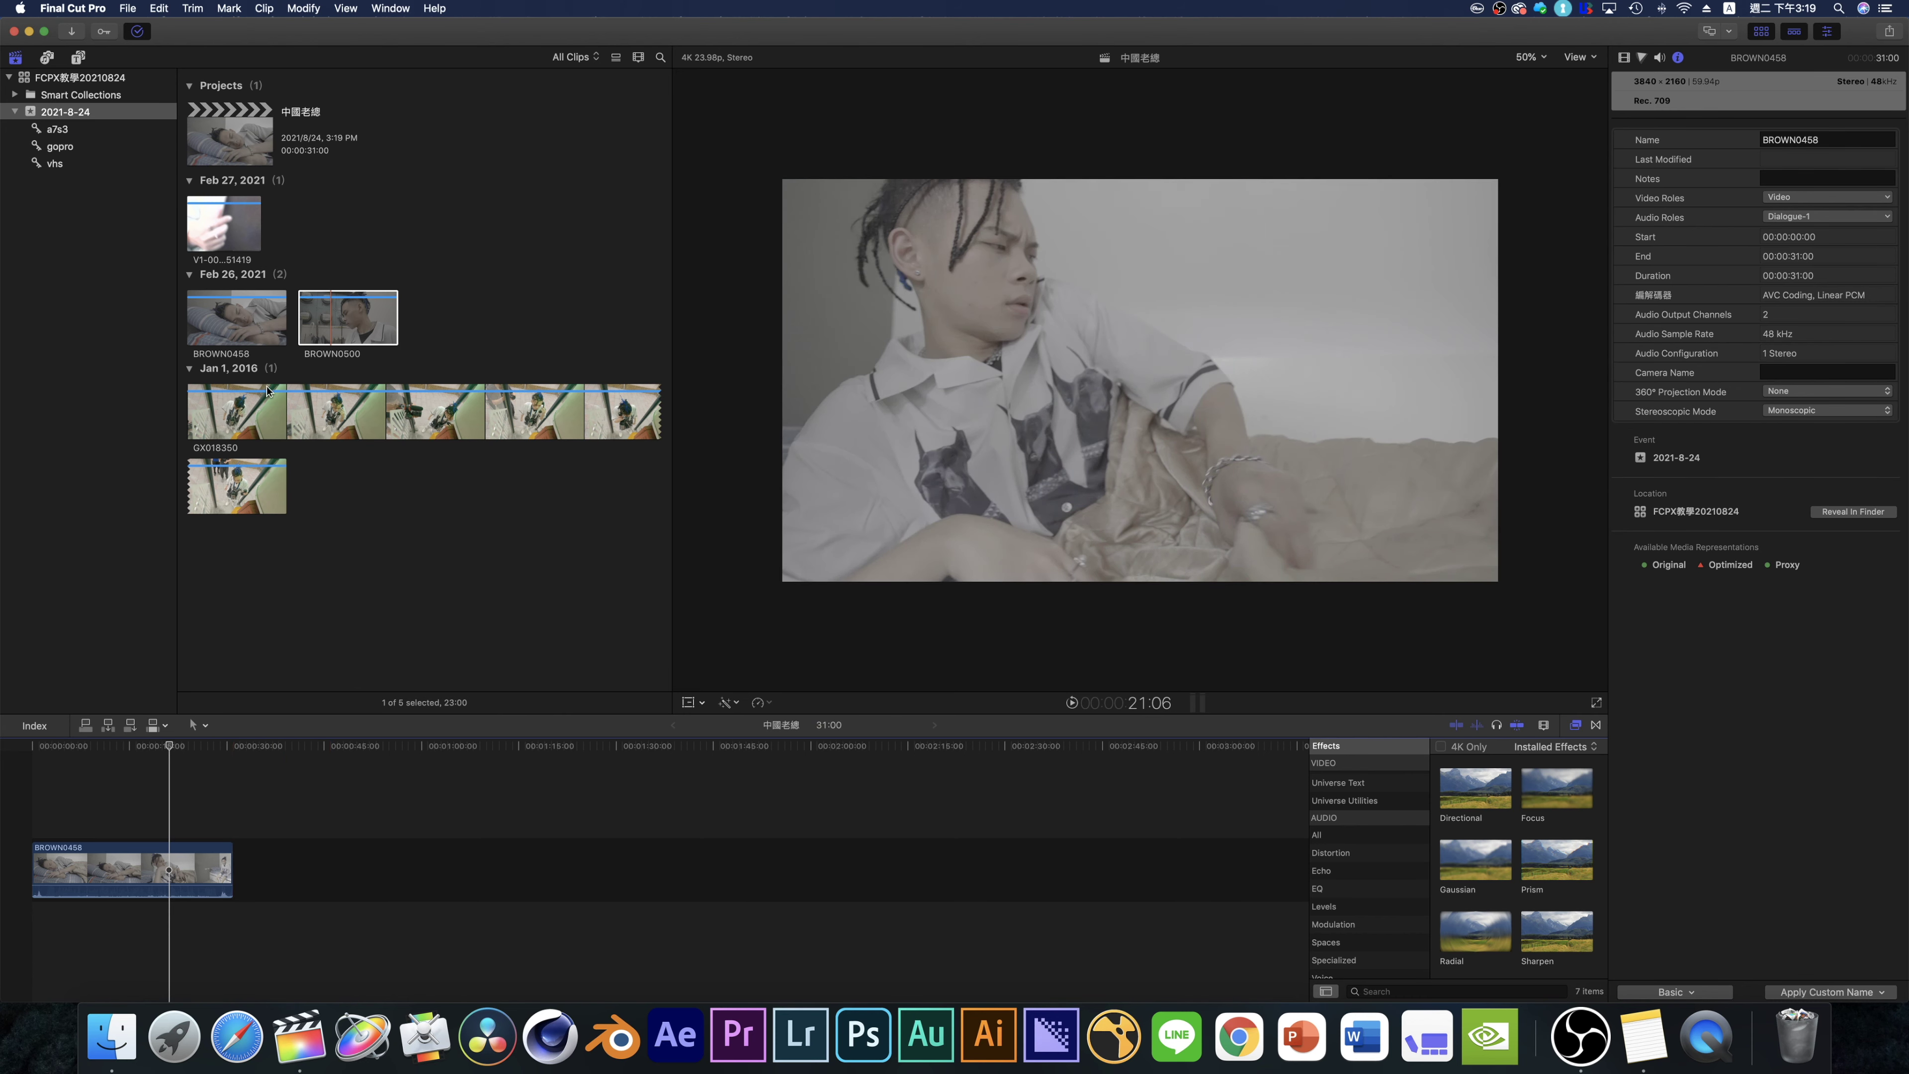
pyautogui.moveTo(371, 306); pyautogui.dragTo(272, 829)
# - Blade BROWN0458 into two pieces at the 31:00 mark
pyautogui.click(258, 856)
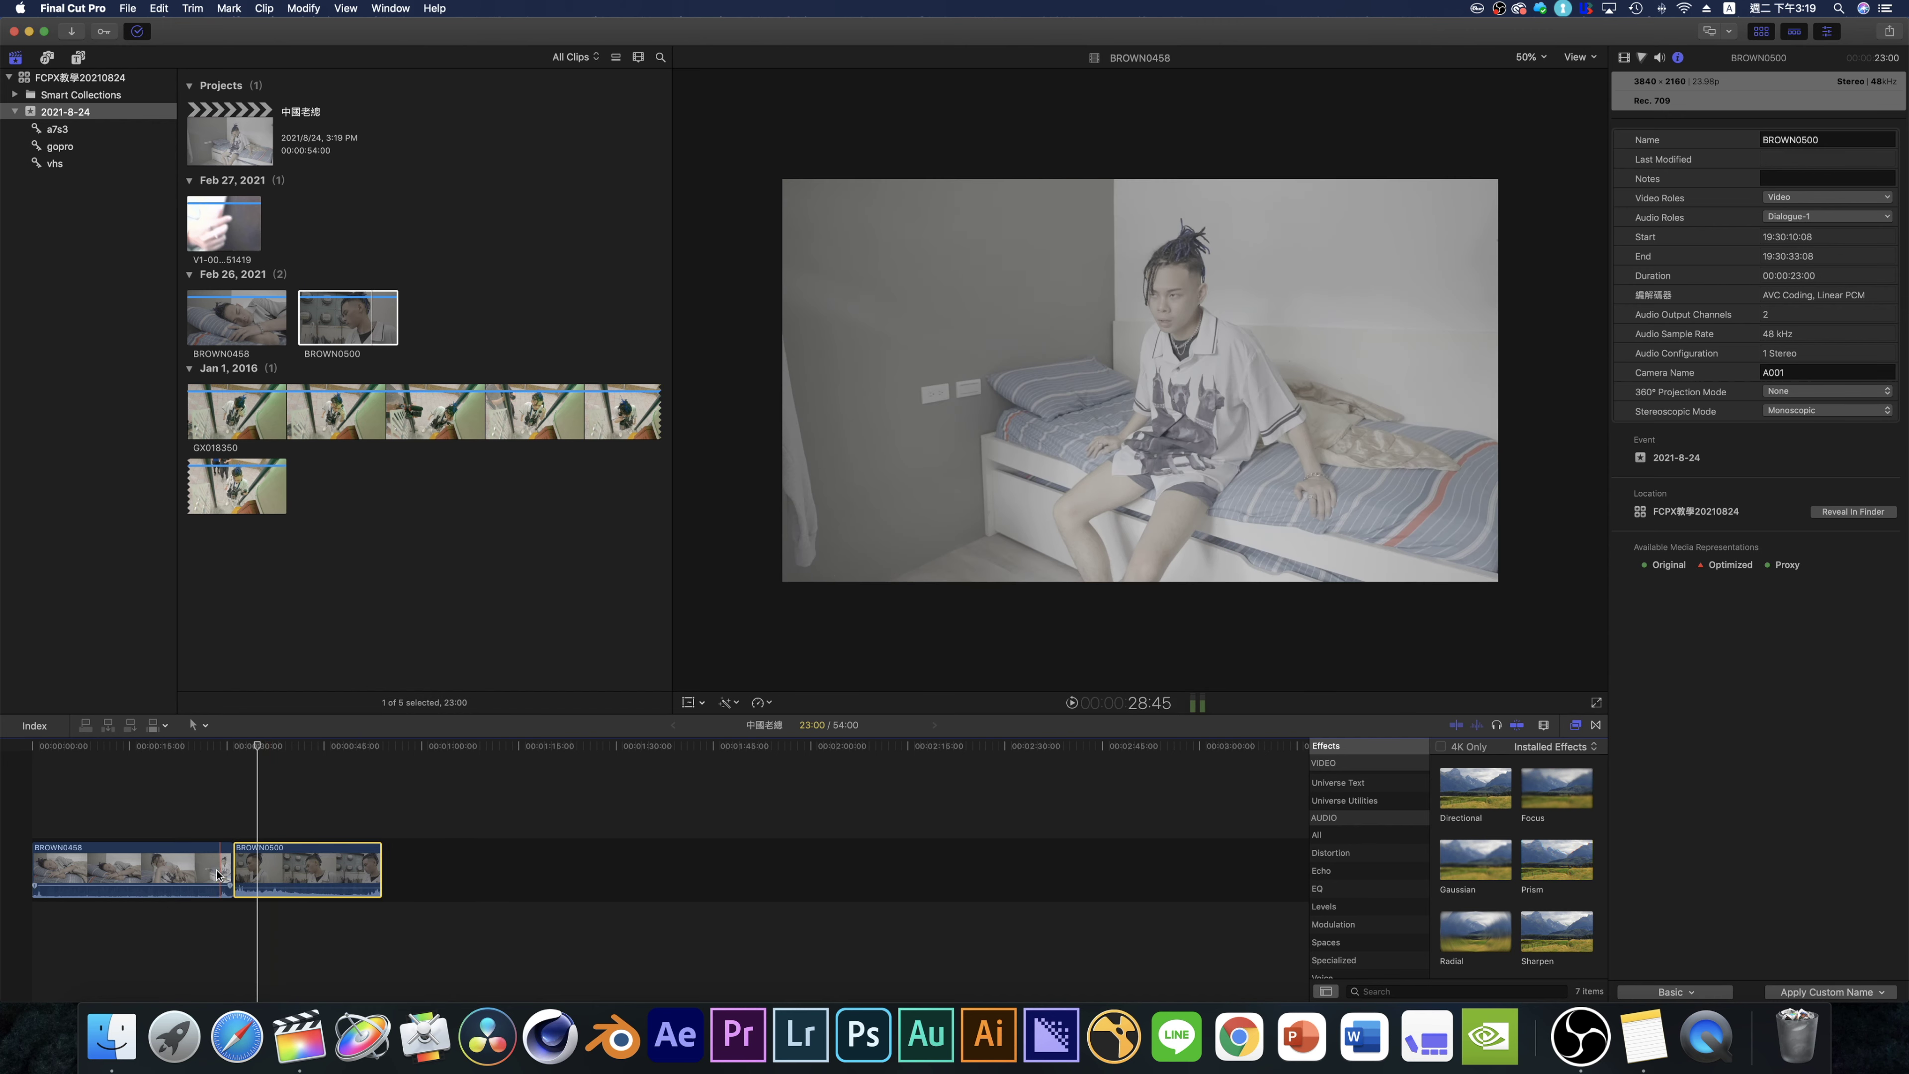
pyautogui.click(231, 869)
pyautogui.moveTo(260, 750); pyautogui.dragTo(164, 759)
pyautogui.click(170, 870)
pyautogui.click(165, 861)
pyautogui.press('a')
pyautogui.moveTo(169, 756); pyautogui.dragTo(218, 751)
# - Ripple-trim the edit point back and forth, ending with the project at 54:00
pyautogui.moveTo(231, 859)
pyautogui.mouseDown()
pyautogui.moveTo(215, 857)
pyautogui.moveTo(231, 857)
pyautogui.mouseUp()
pyautogui.click(207, 795)
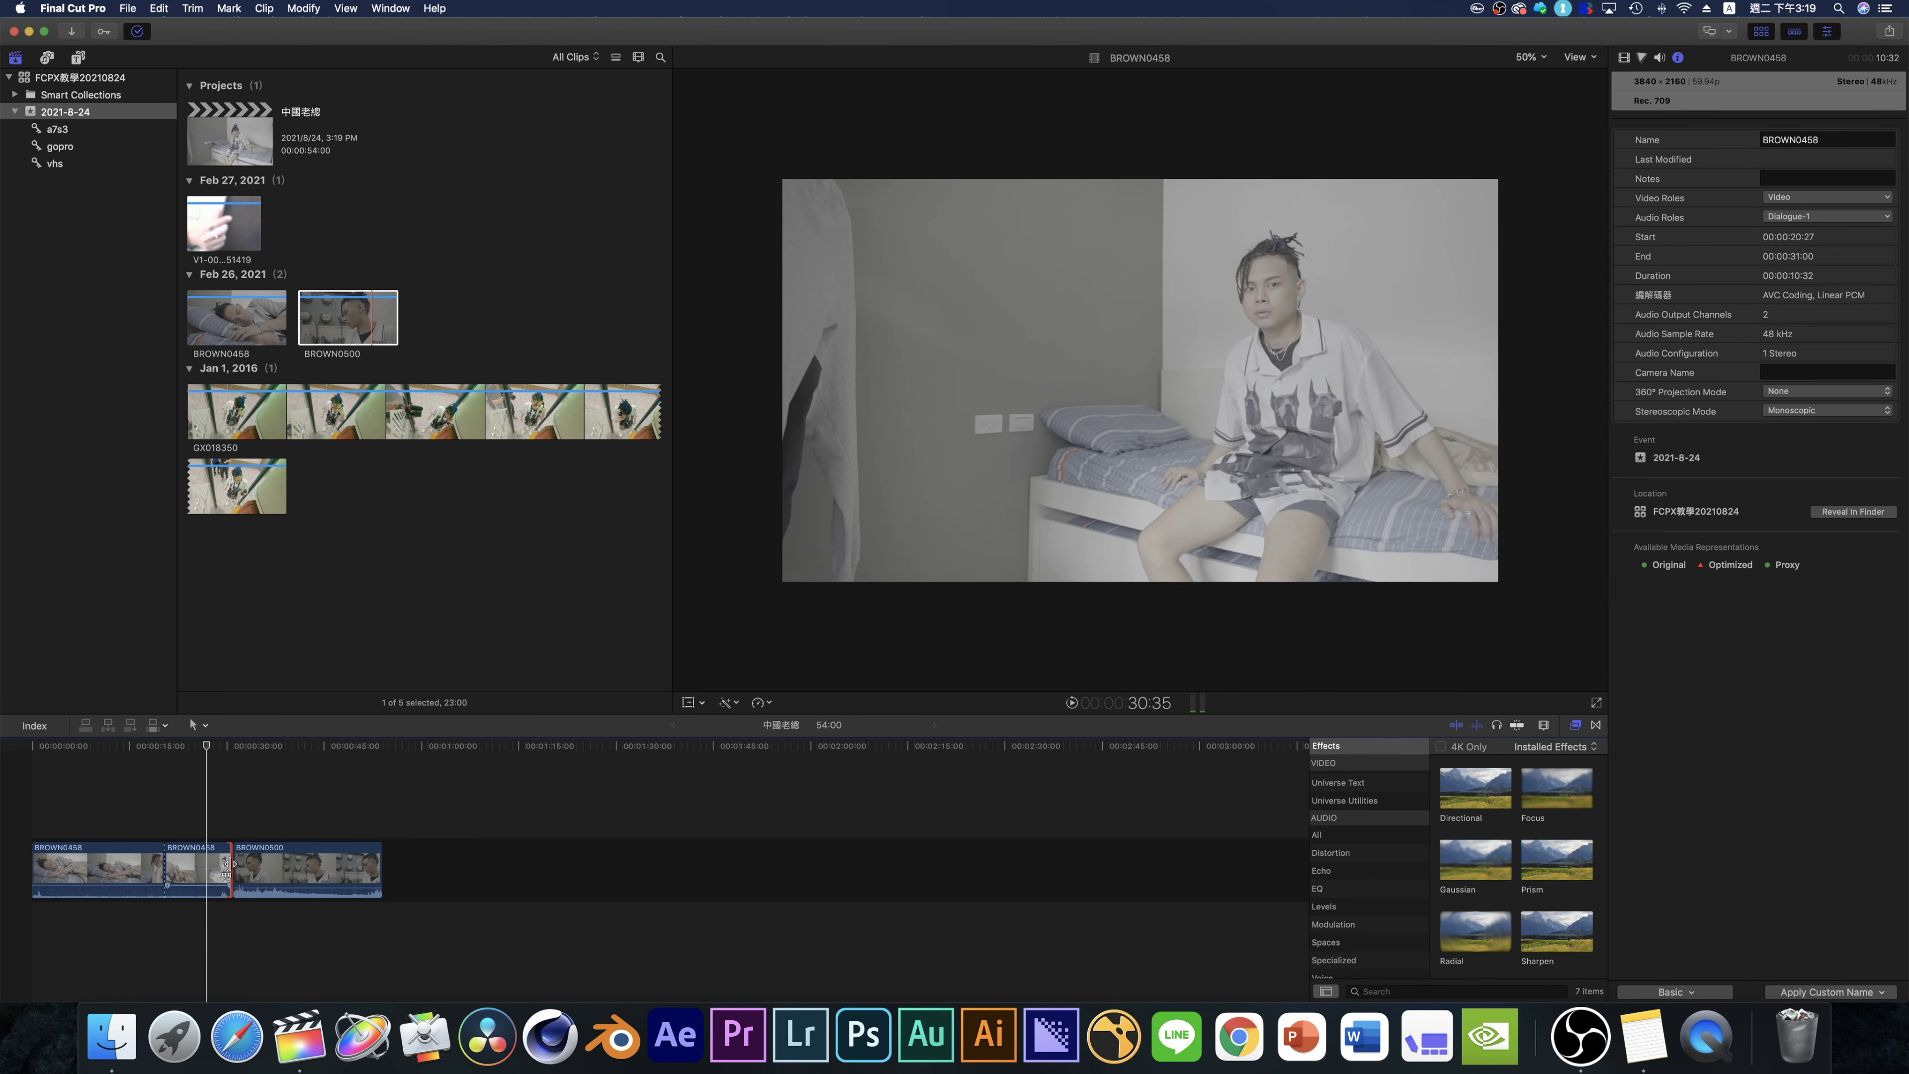
pyautogui.moveTo(226, 873); pyautogui.dragTo(204, 872)
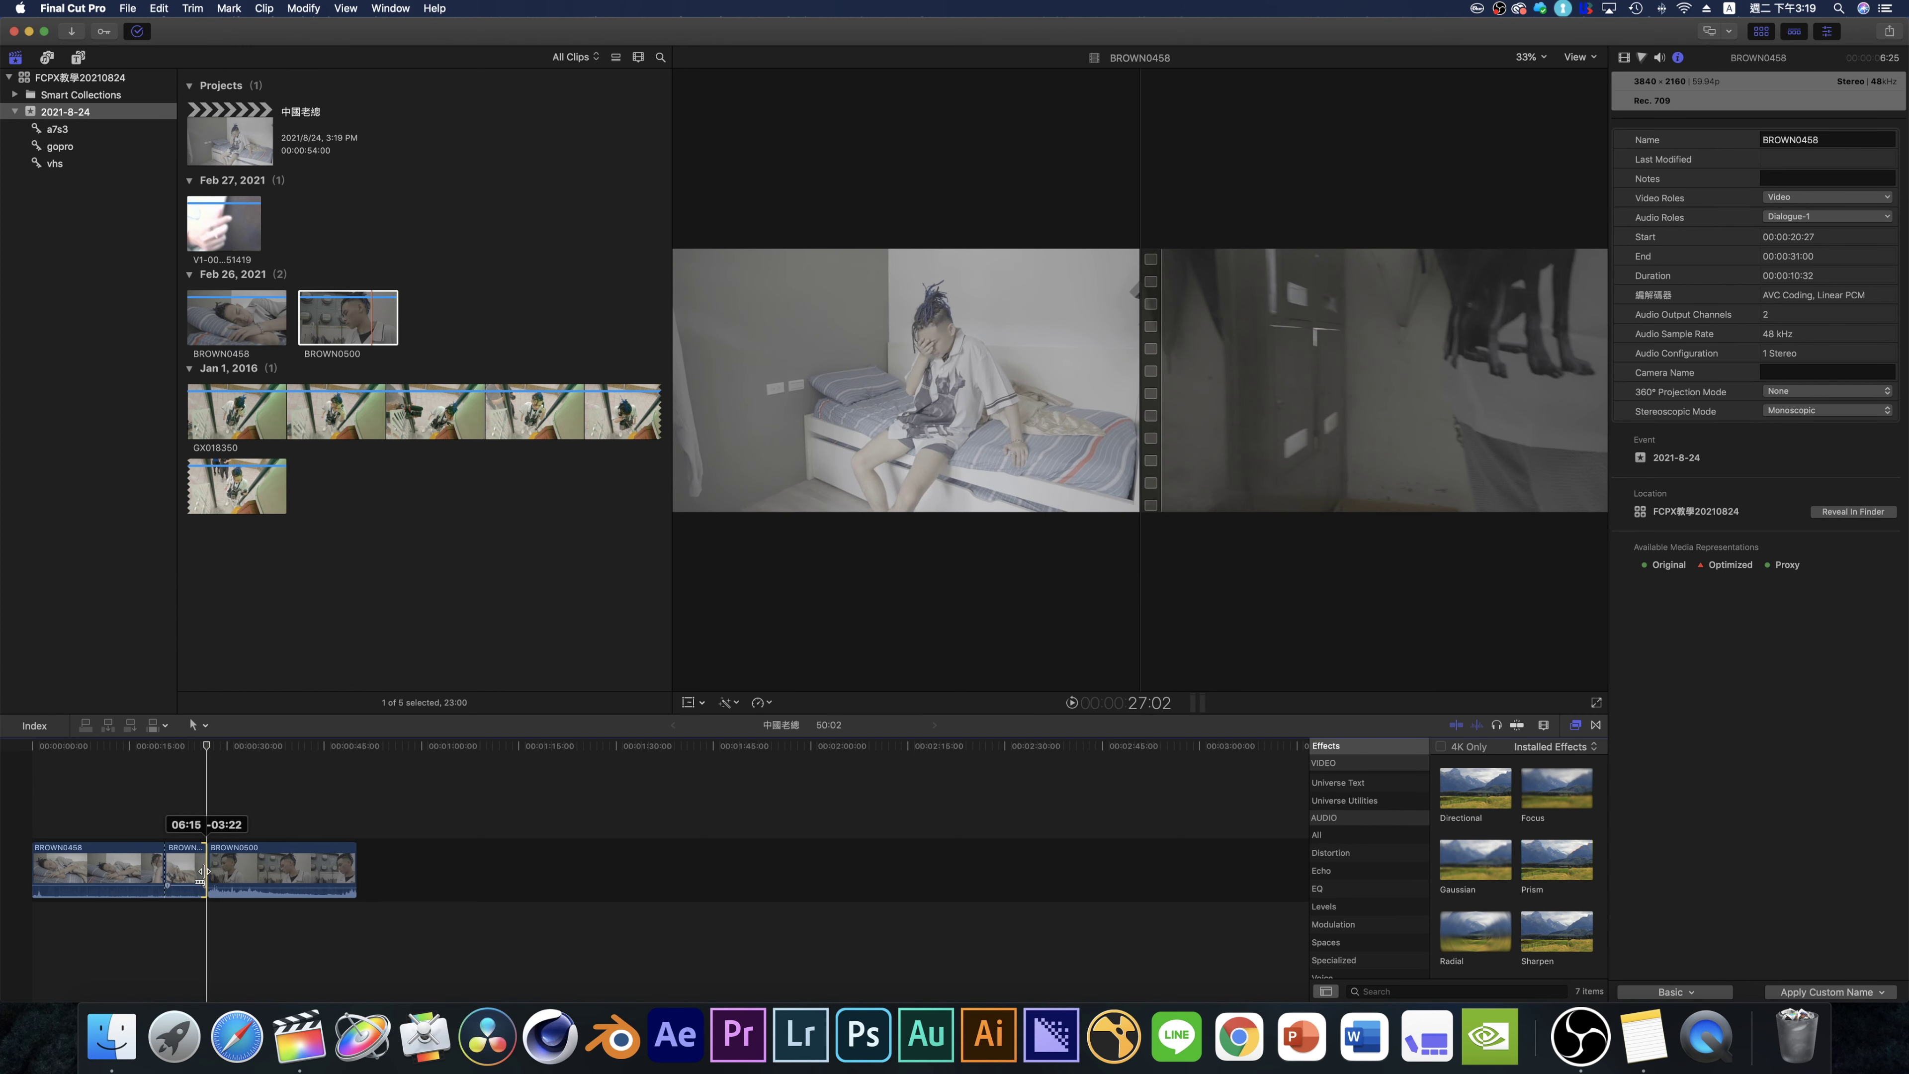
pyautogui.moveTo(203, 870); pyautogui.dragTo(207, 868)
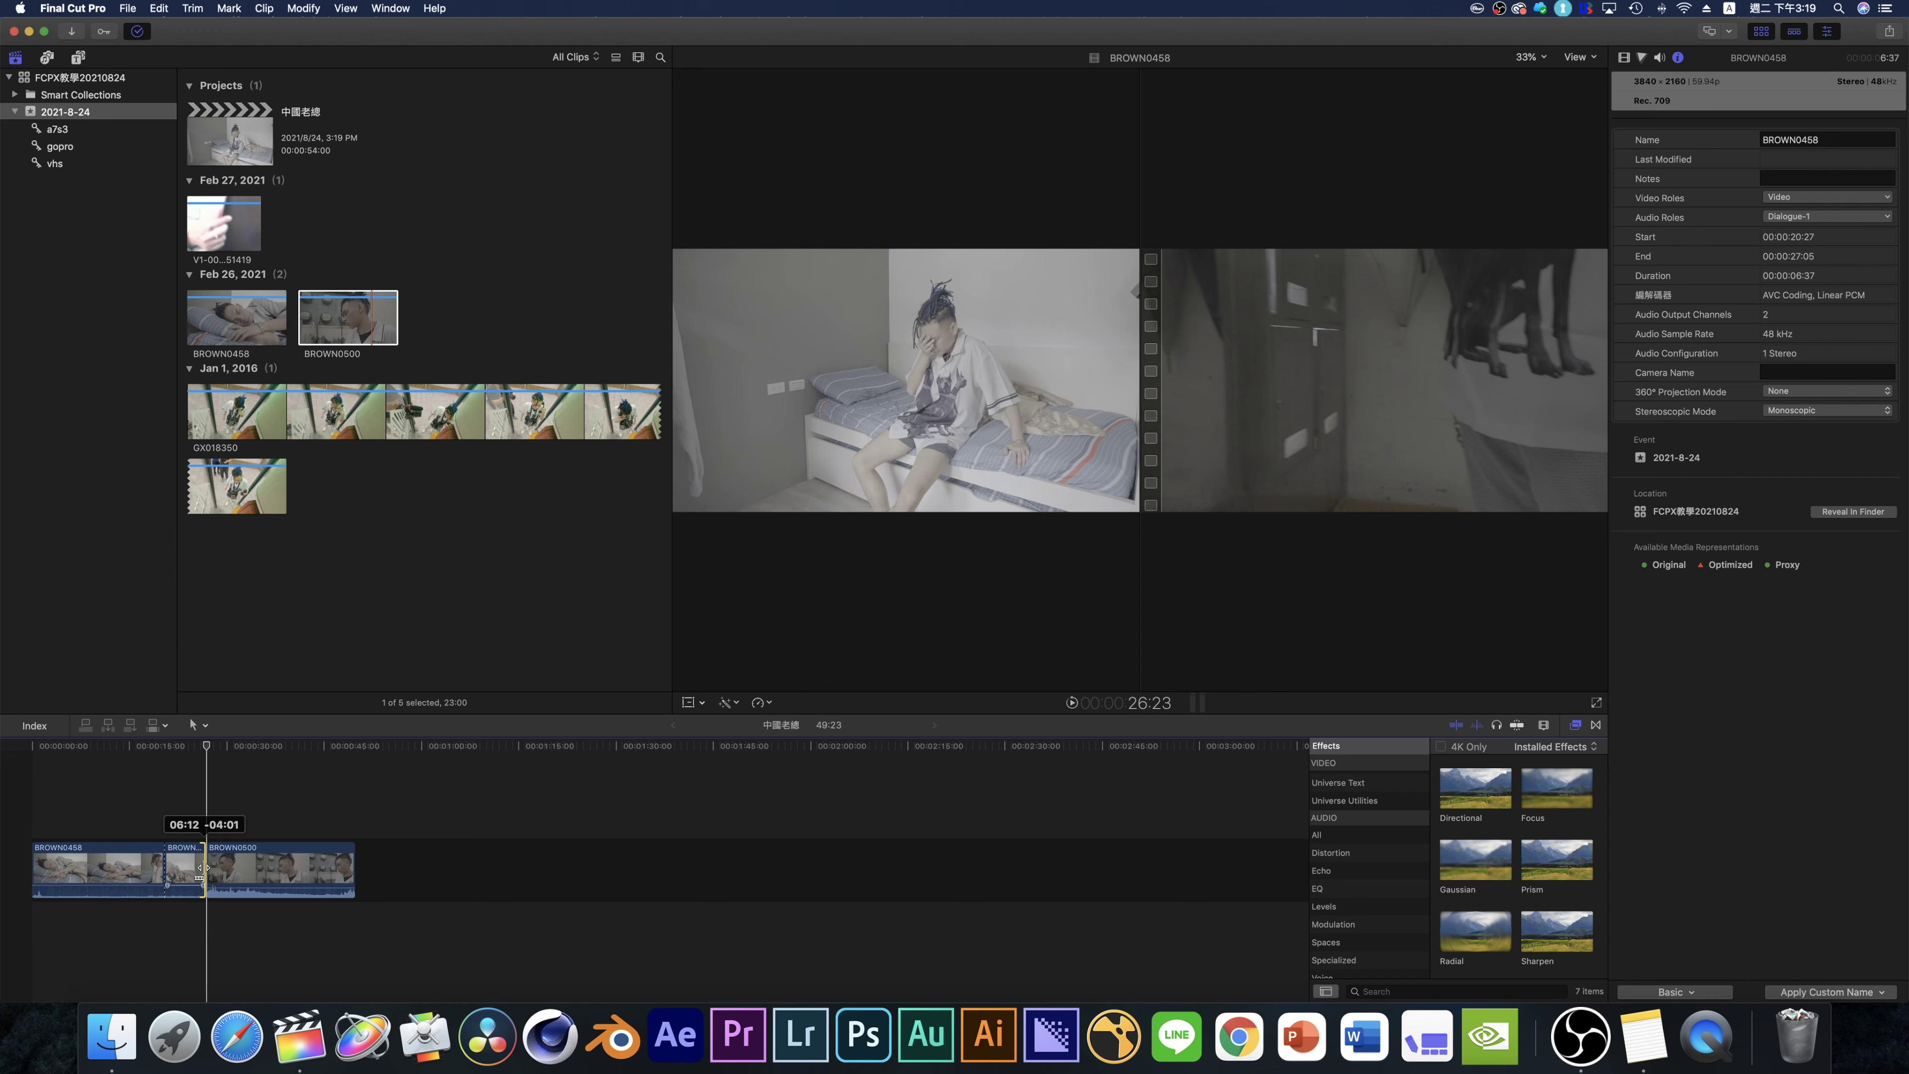
pyautogui.moveTo(202, 866); pyautogui.dragTo(233, 860)
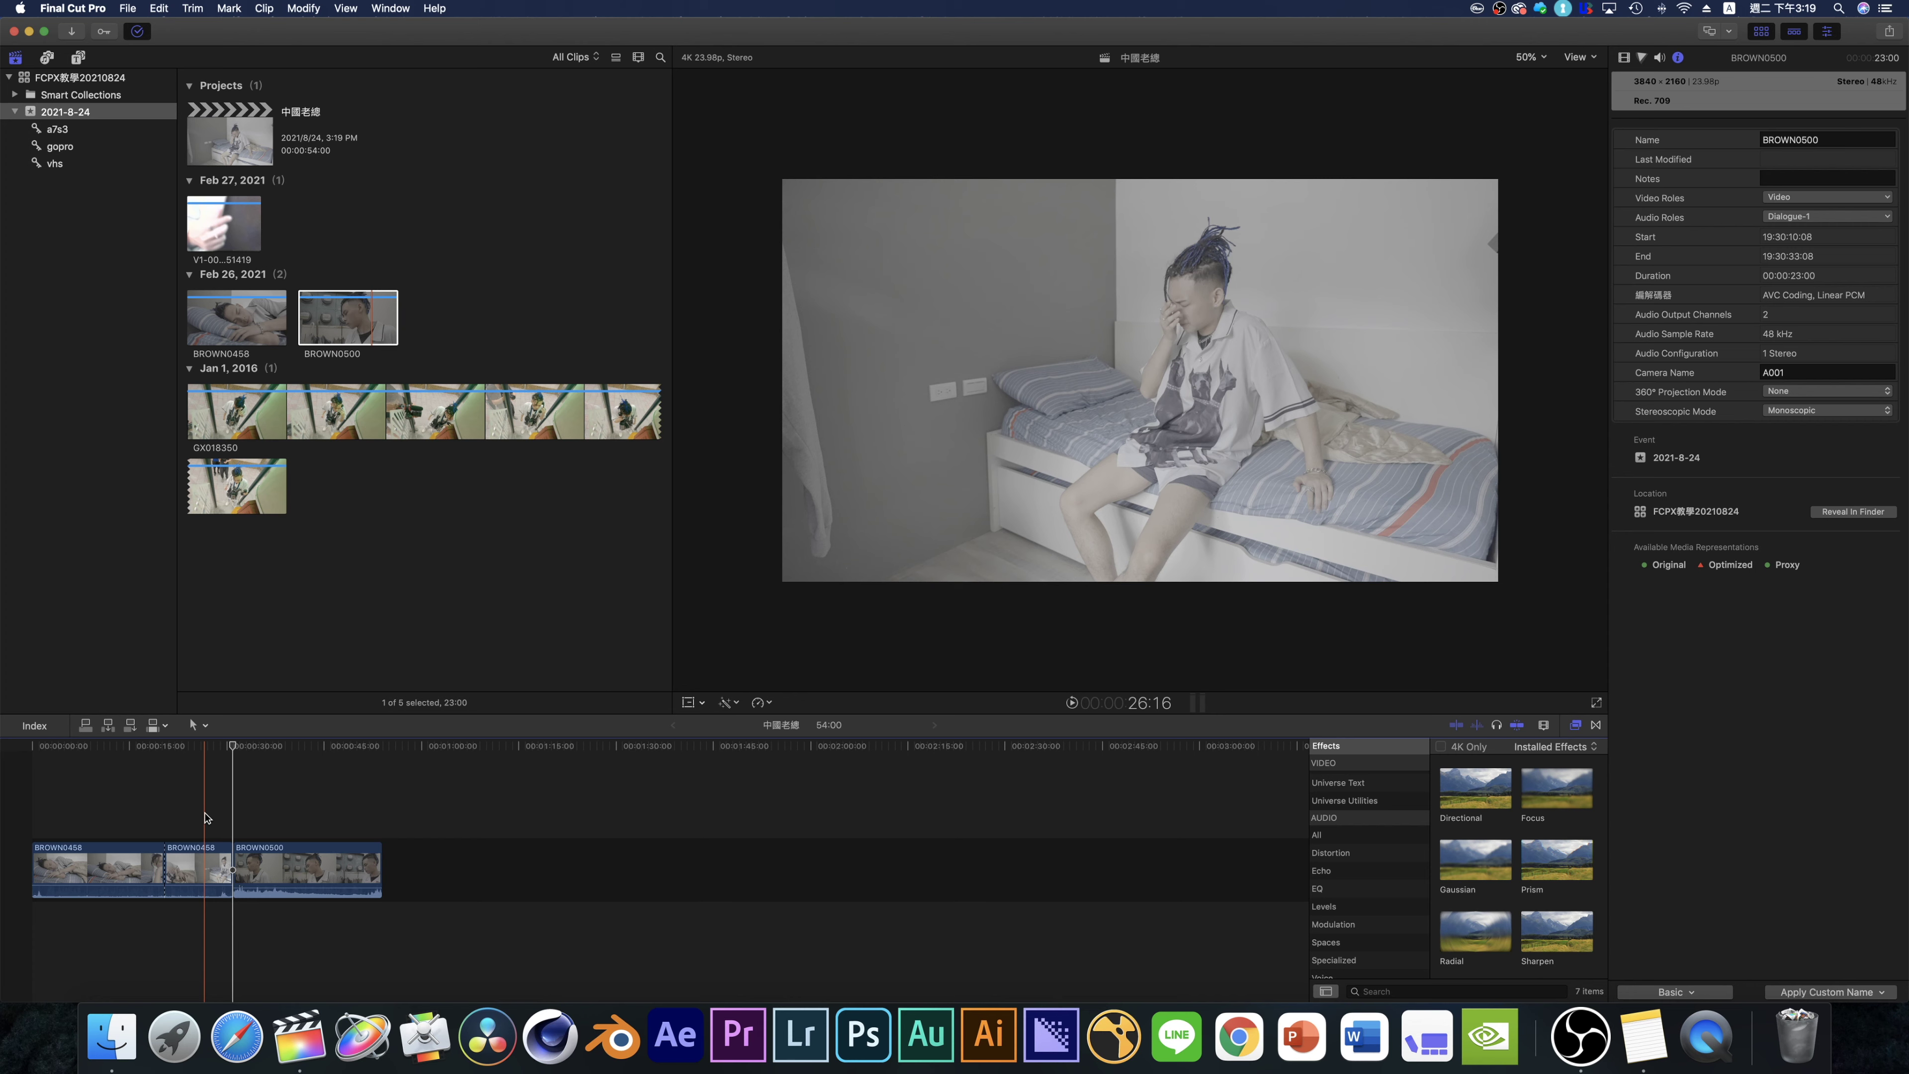
# - Zoom the timeline in and back out to show all clips, via the Clip Appearance slider and Cmd+/Cmd-
pyautogui.click(307, 824)
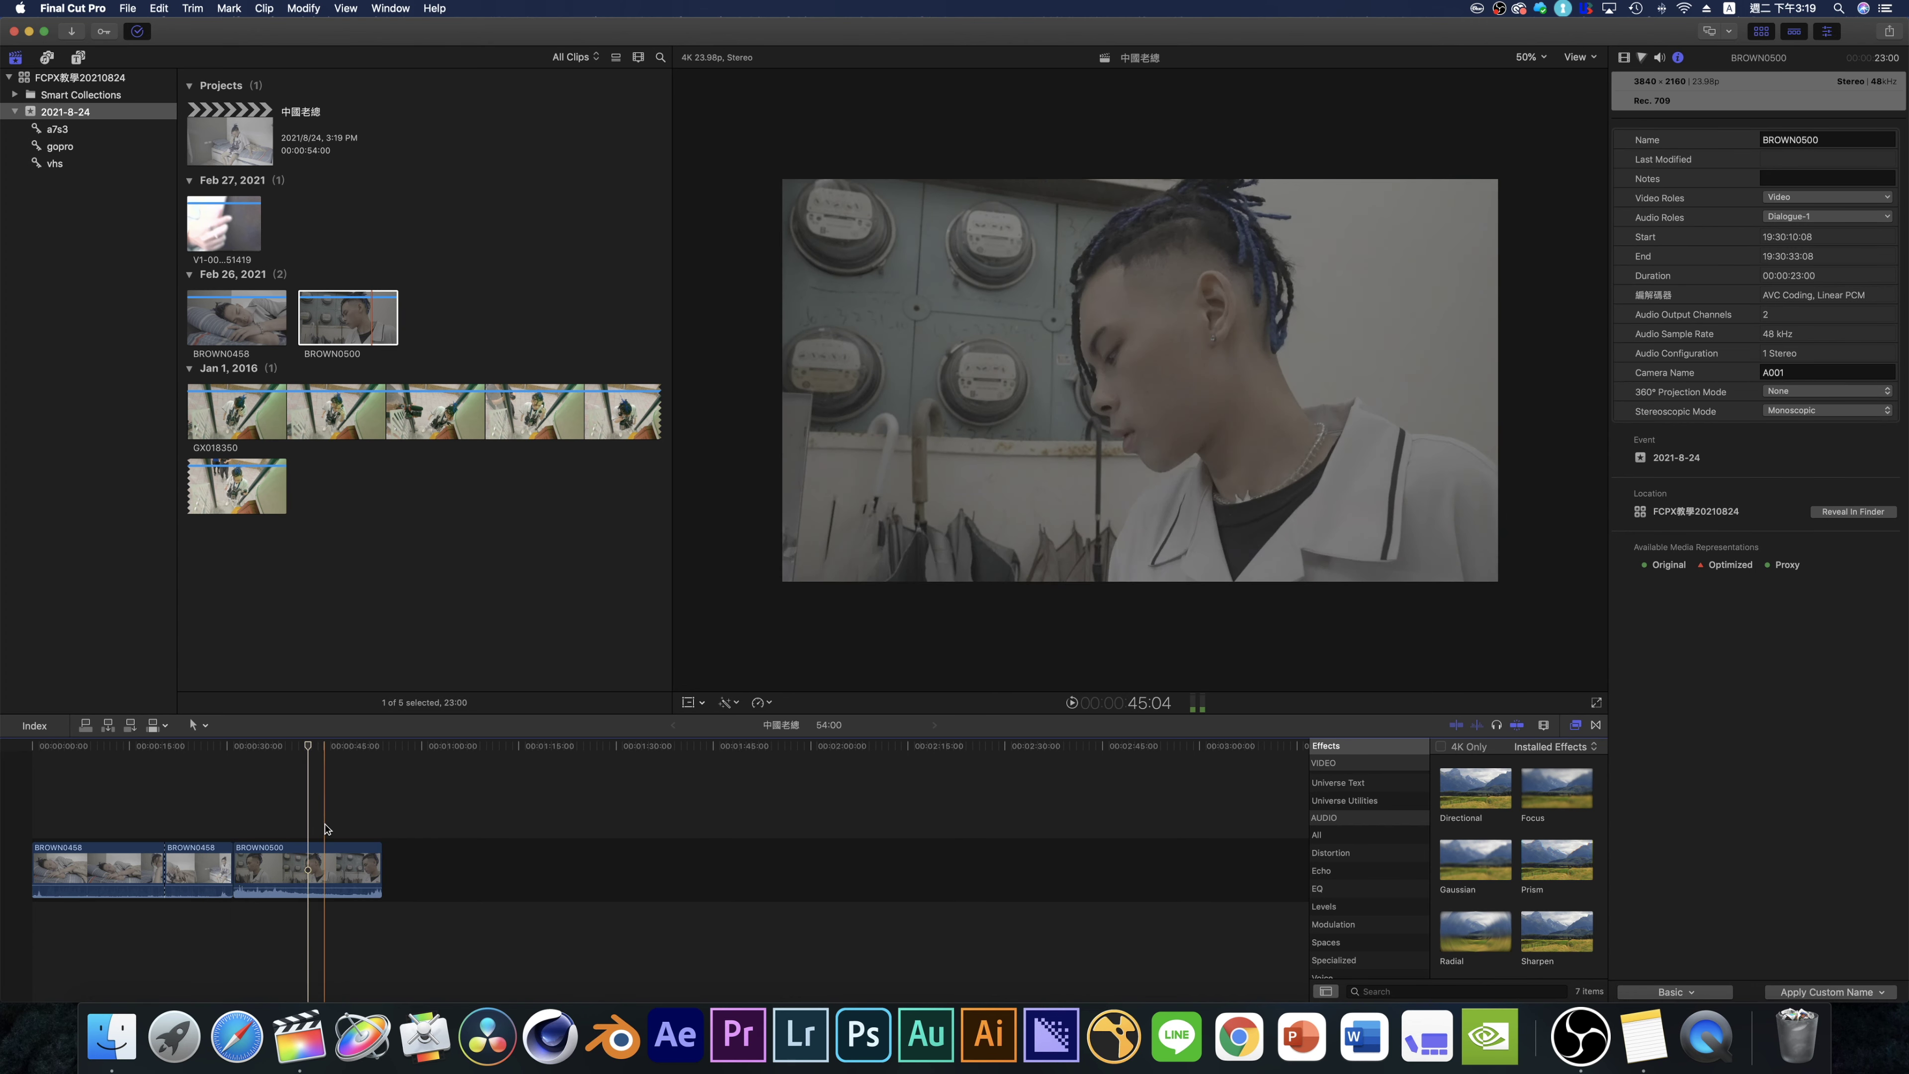
pyautogui.moveTo(390, 868); pyautogui.dragTo(392, 868)
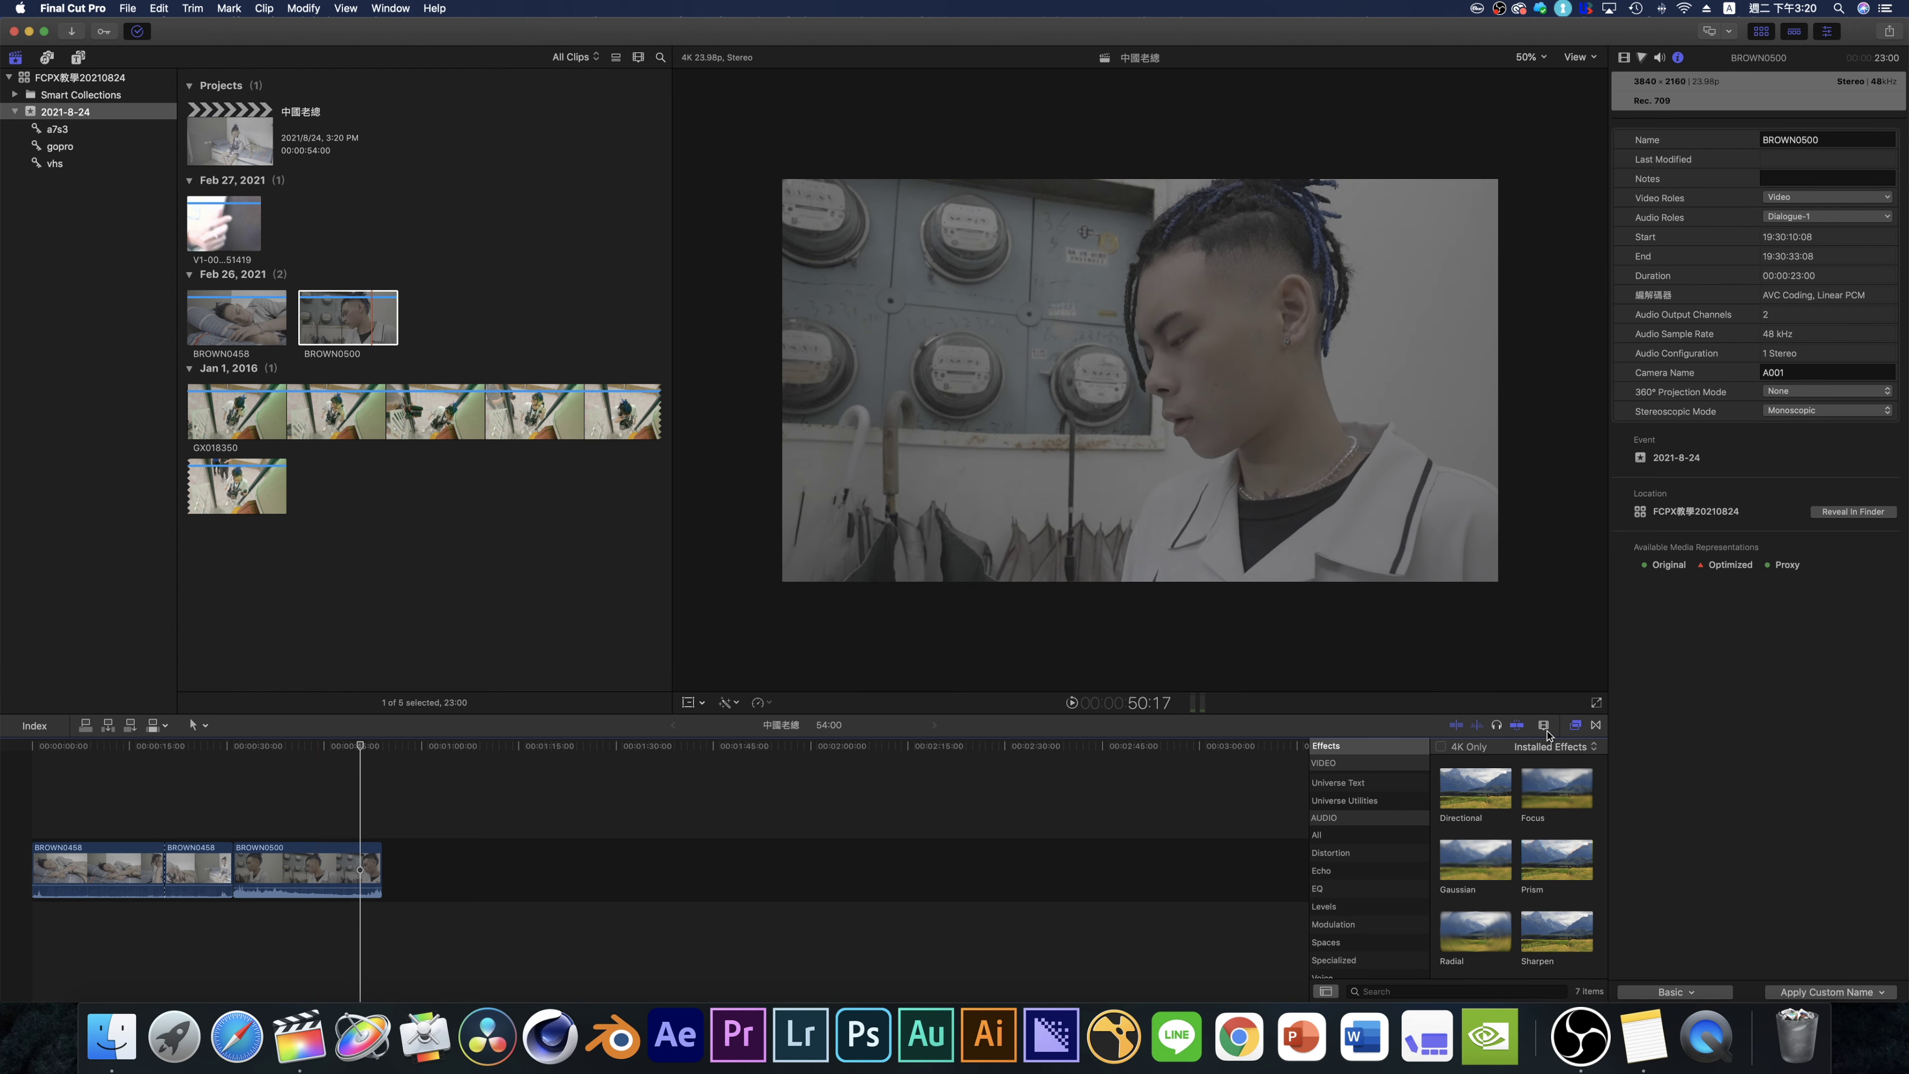
pyautogui.click(1544, 724)
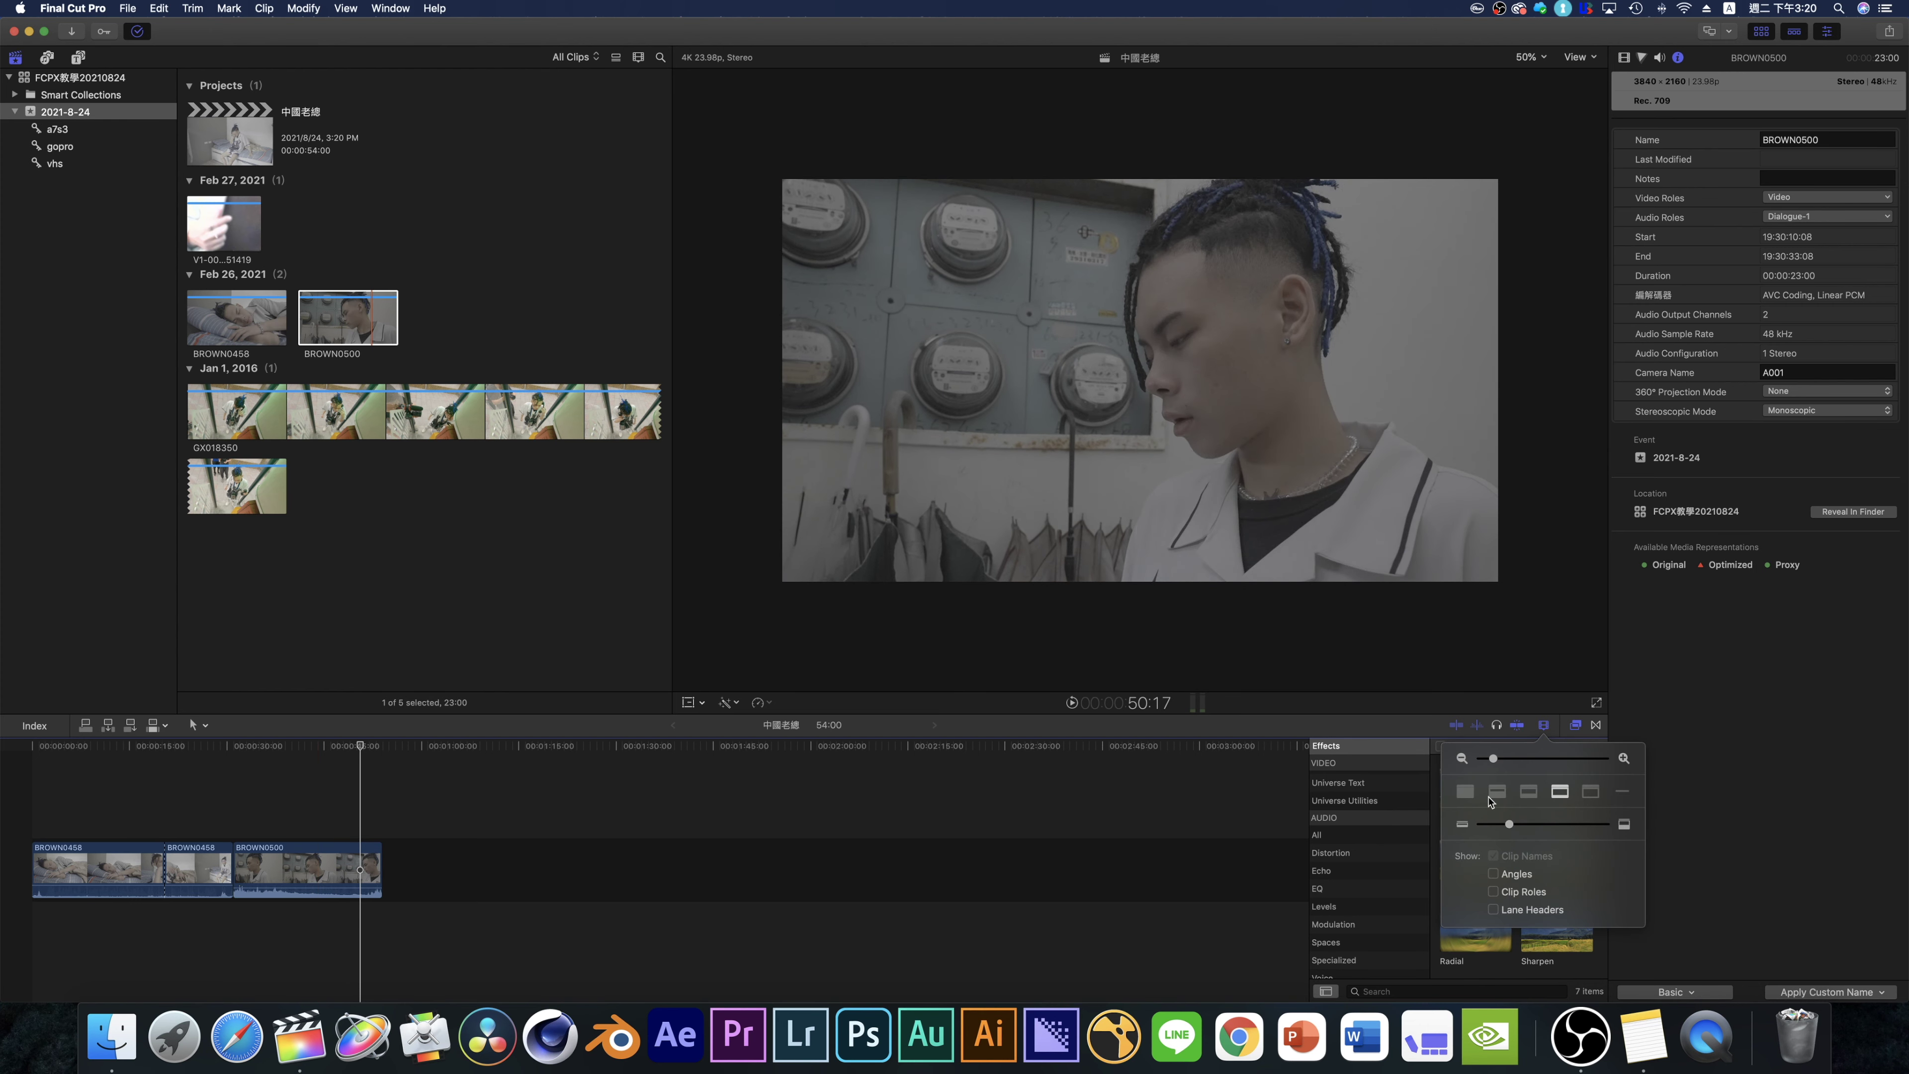
pyautogui.moveTo(1493, 761)
pyautogui.mouseDown()
pyautogui.moveTo(1509, 762)
pyautogui.moveTo(1483, 762)
pyautogui.mouseUp()
pyautogui.click(279, 788)
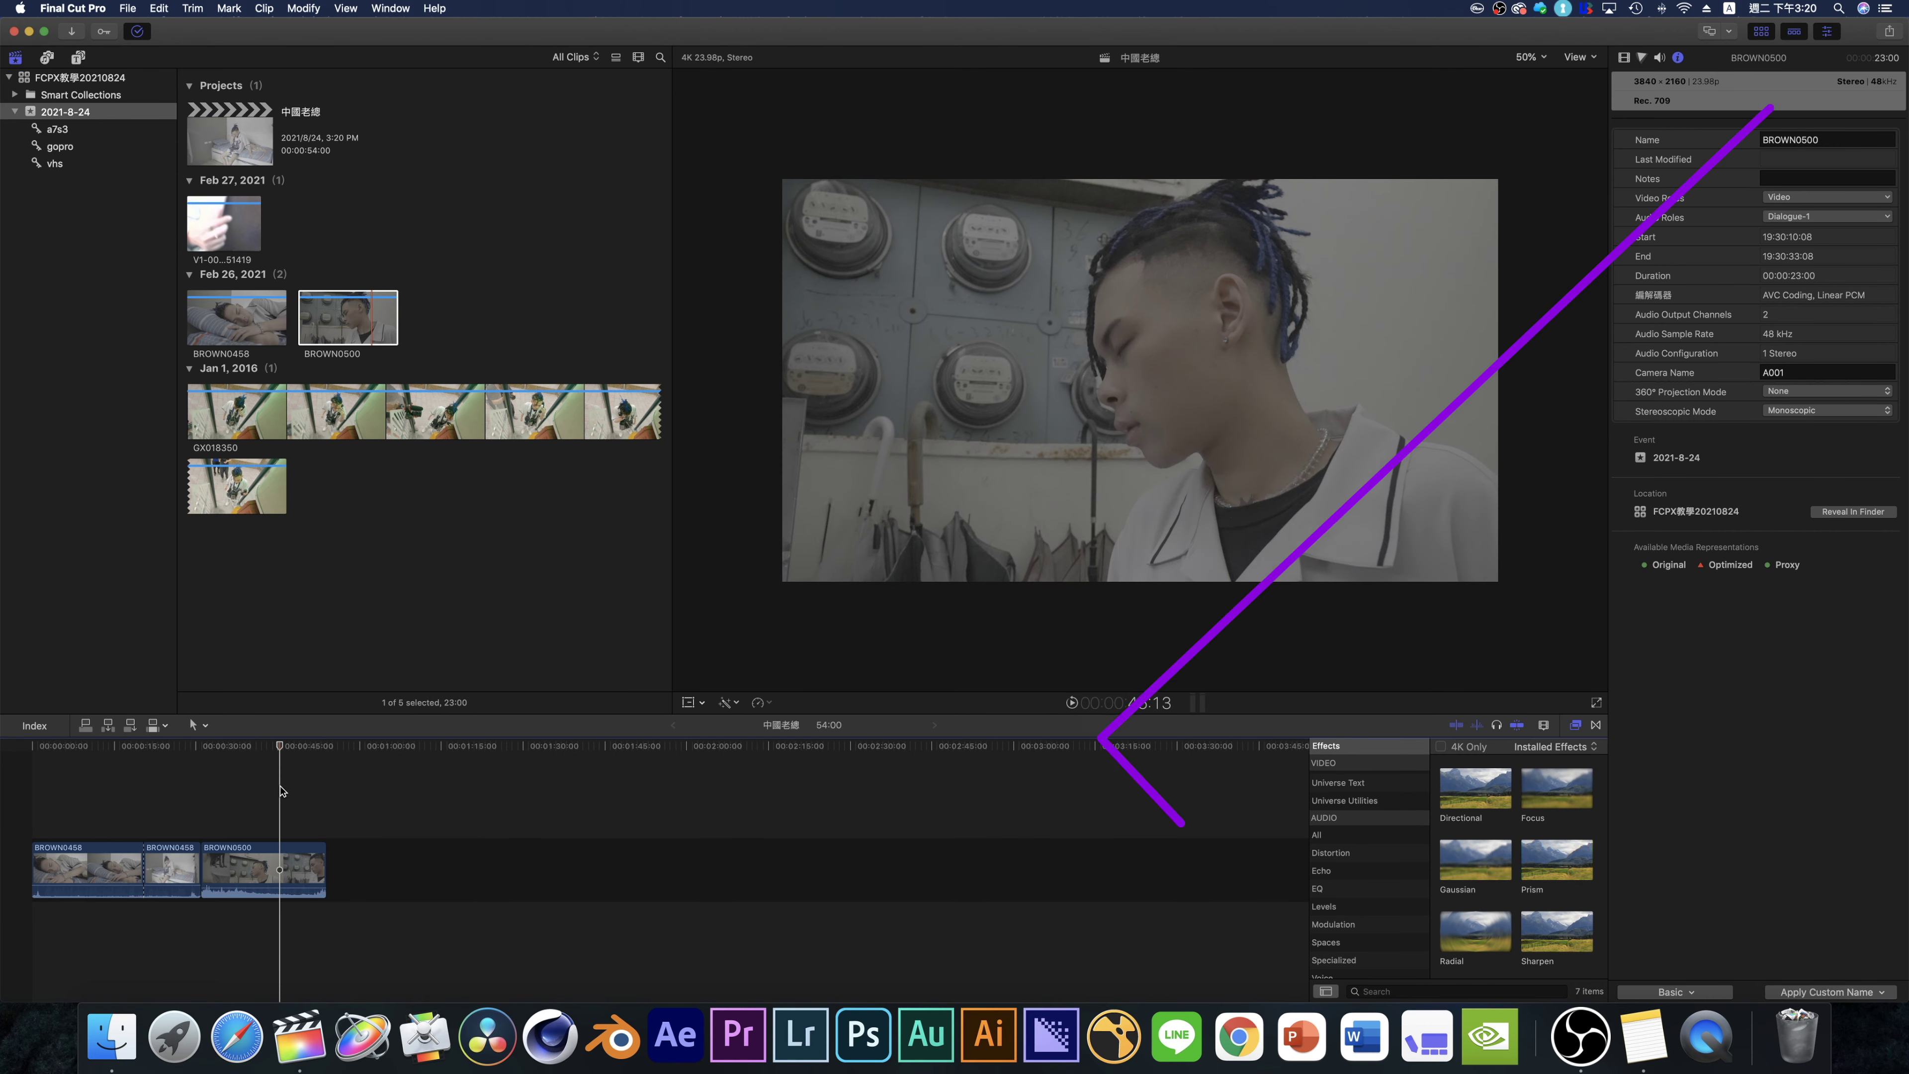
pyautogui.press('super+equal')
pyautogui.press('super+equal')
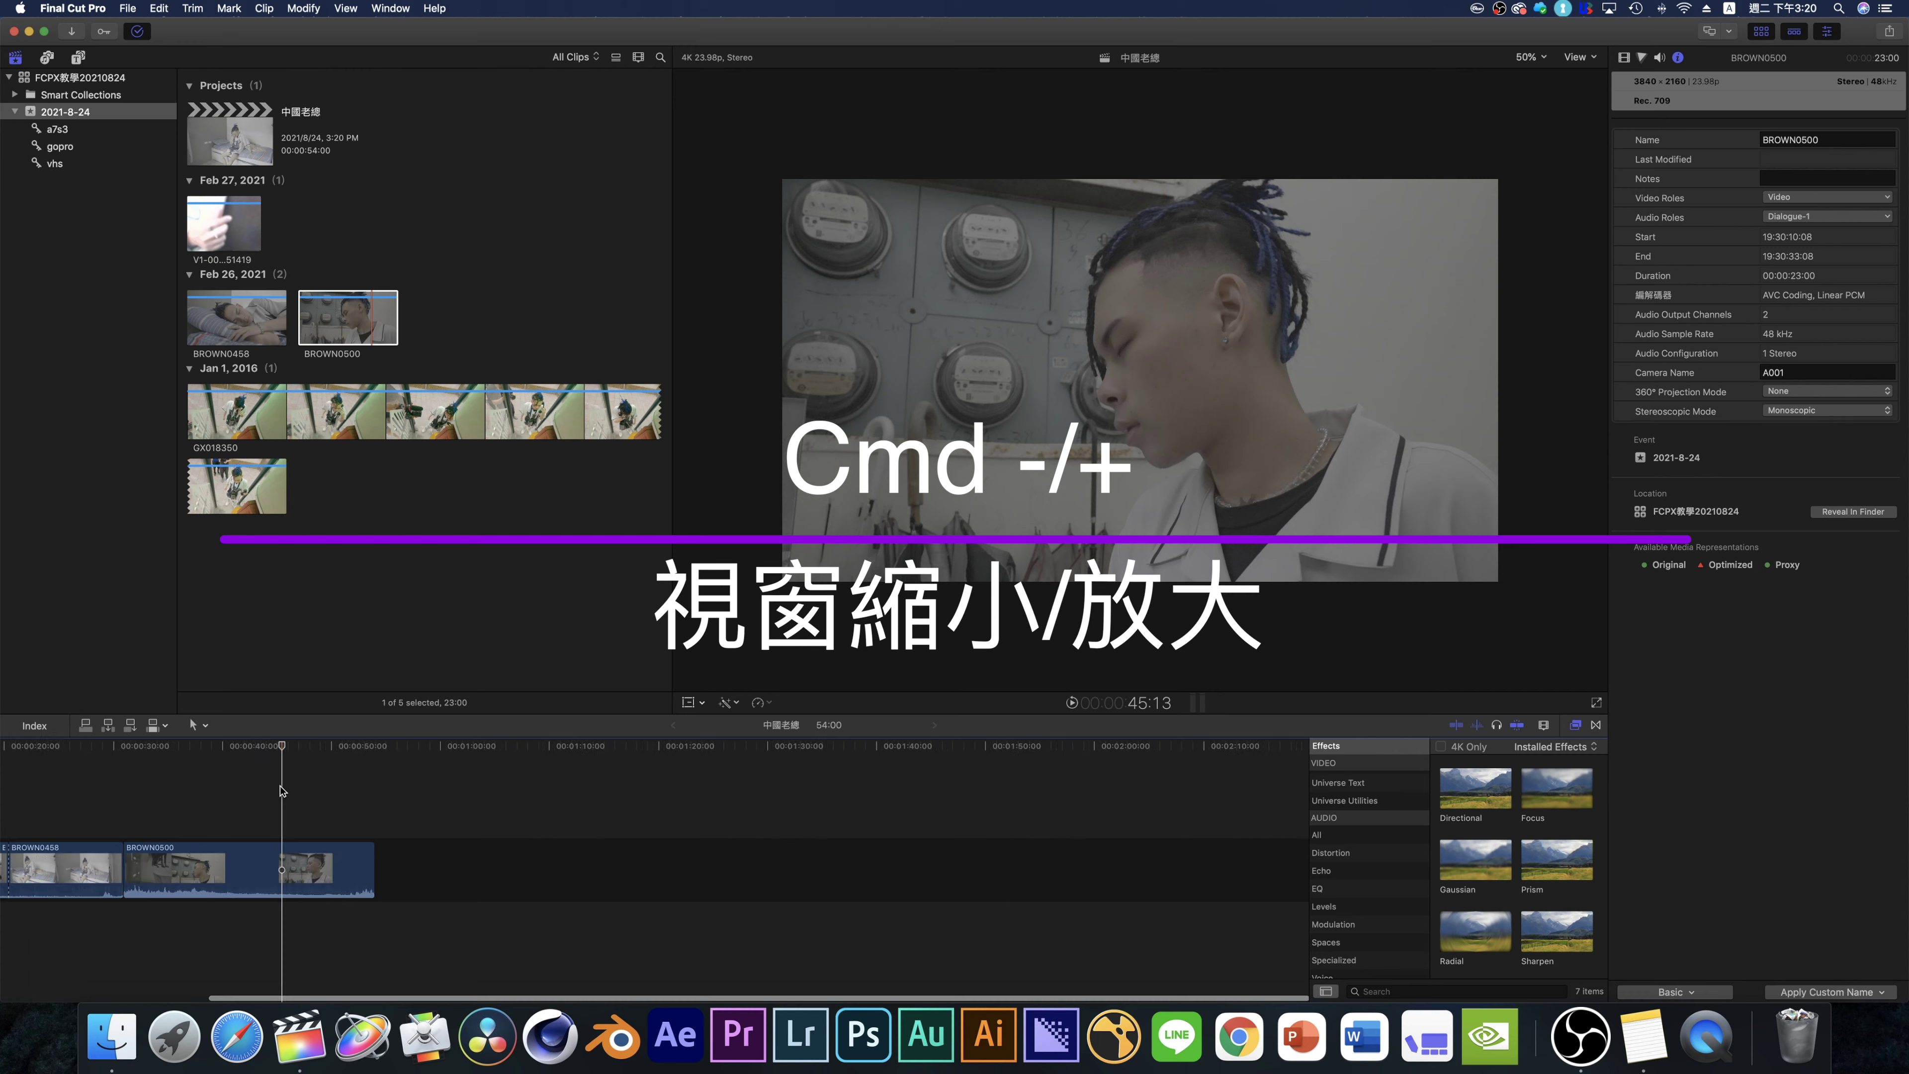
pyautogui.press('super+minus')
pyautogui.press('super+minus')
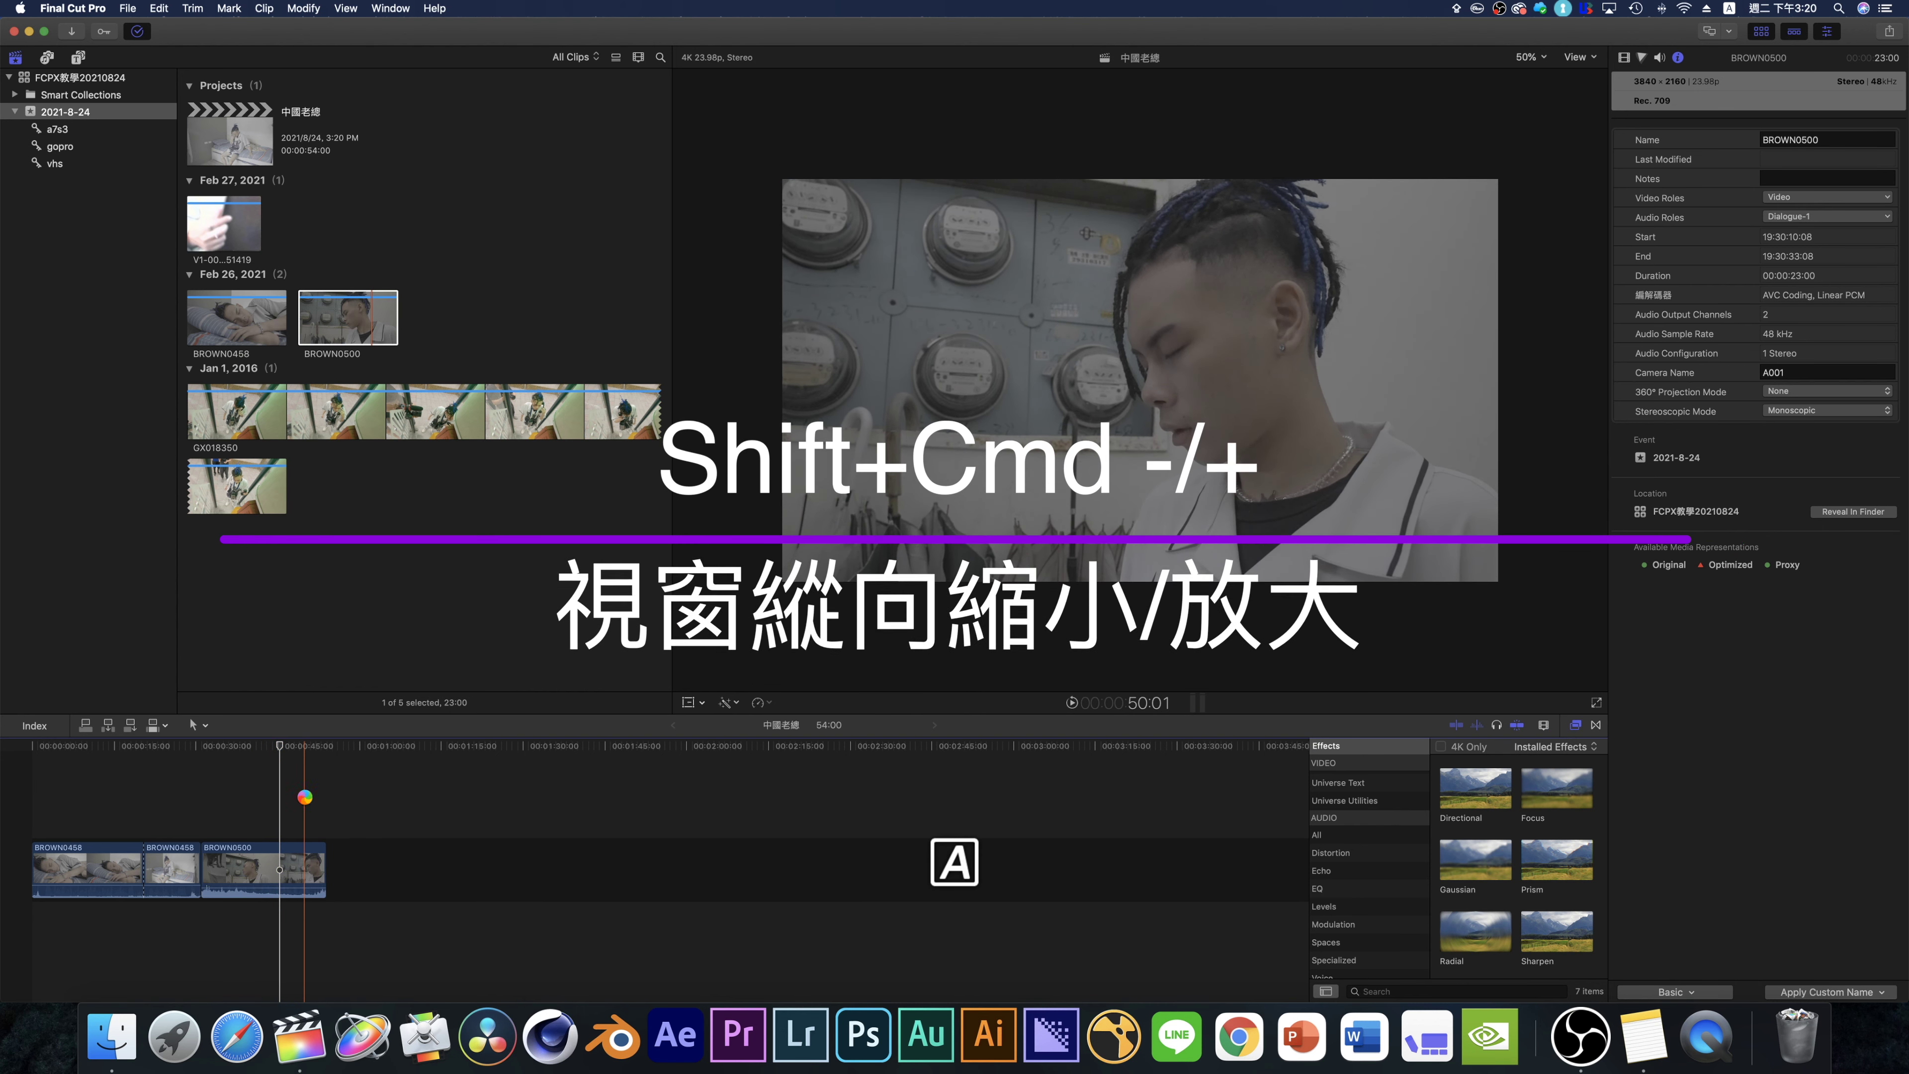
# - Make the timeline clip rows taller, then slightly shorter
pyautogui.press('shift+super+equal')
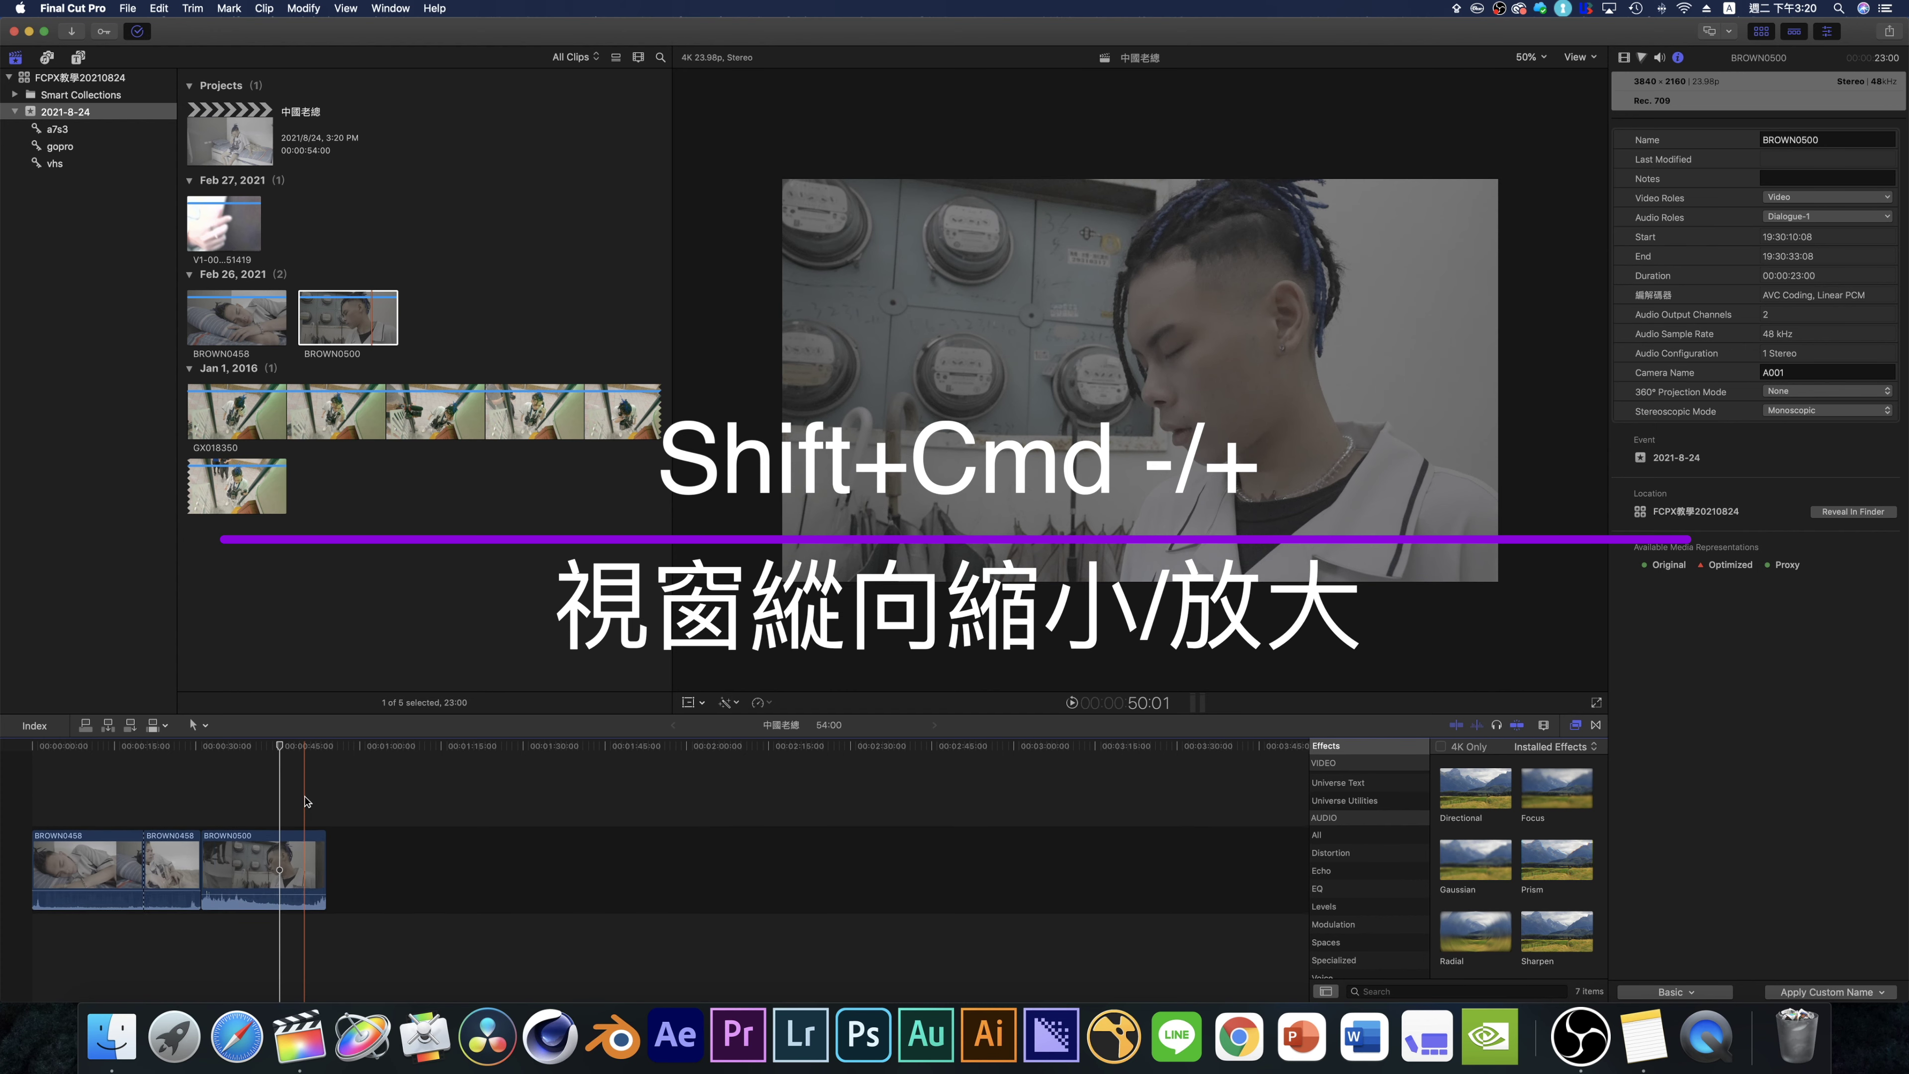
pyautogui.press('shift+super+minus')
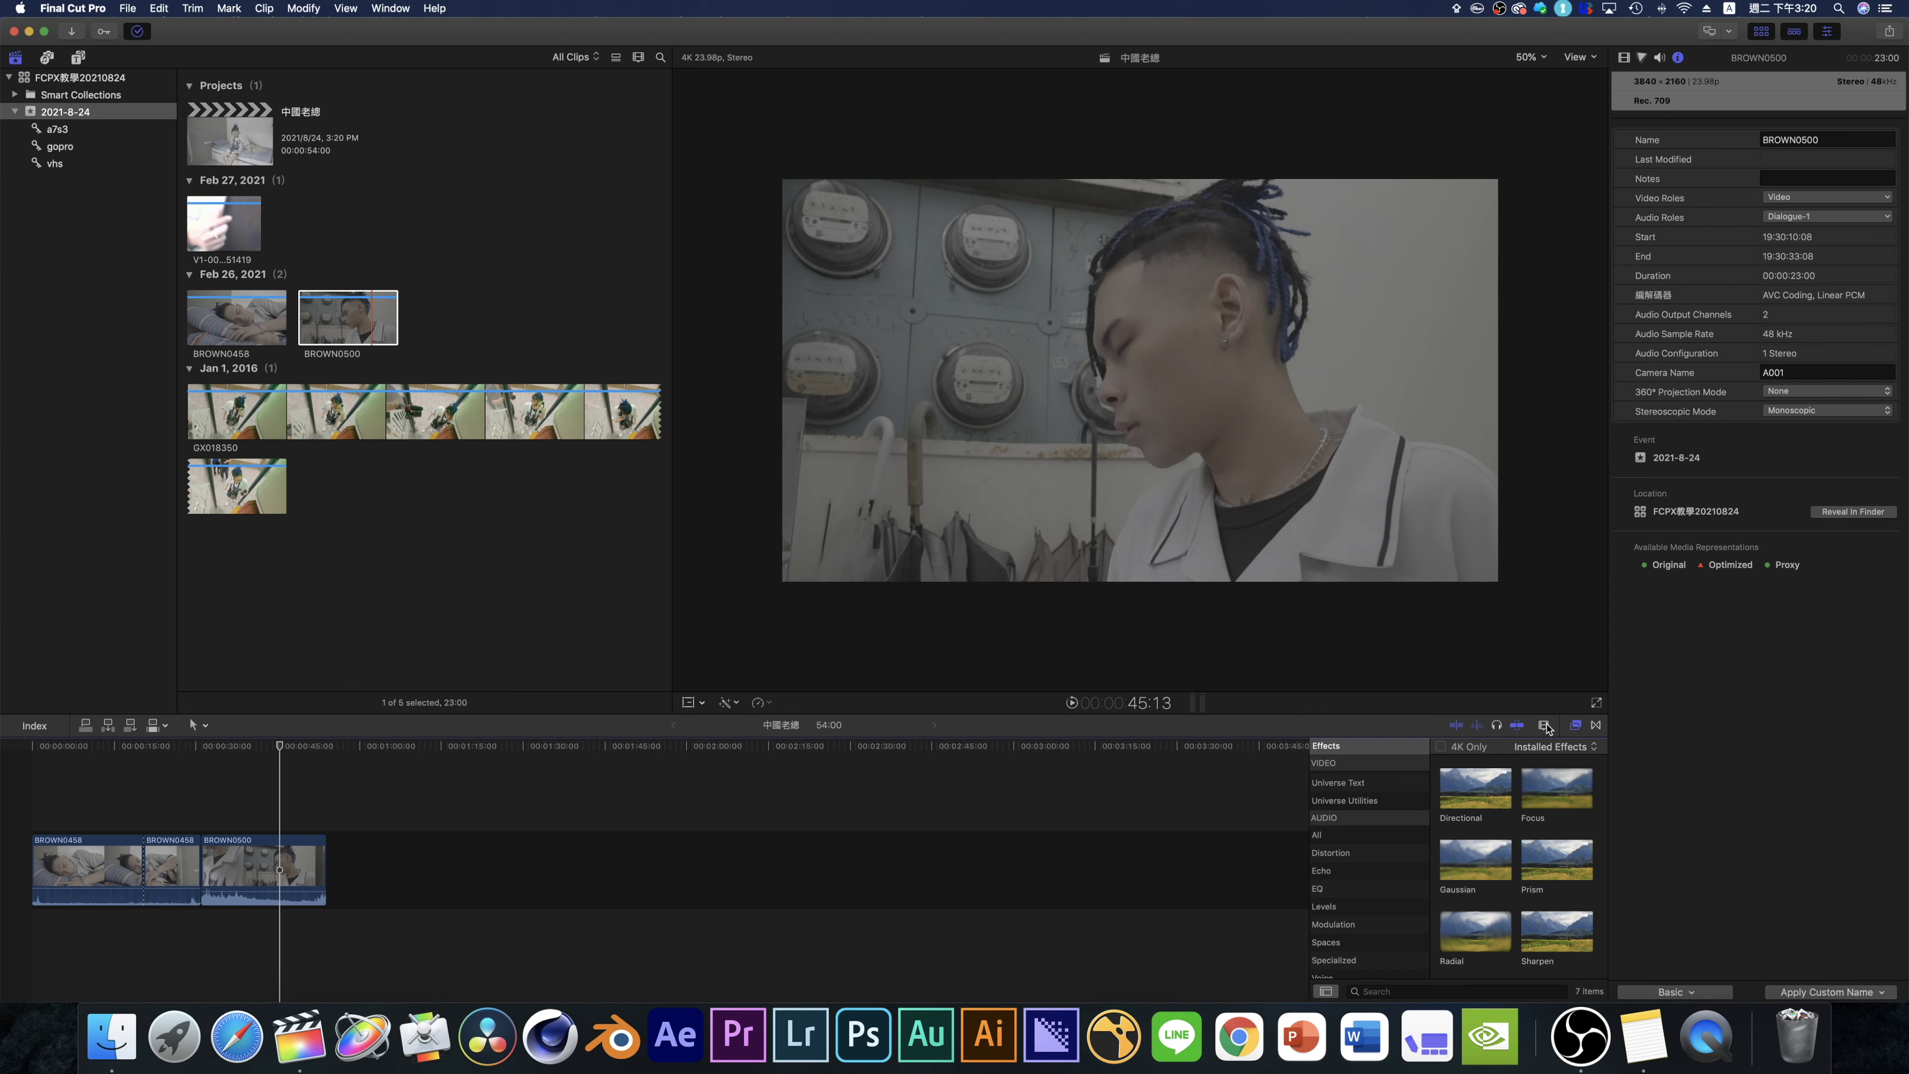
pyautogui.click(1544, 725)
# - Fine-tune the timeline zoom and clip height sliders in Clip Appearance
pyautogui.moveTo(1482, 759)
pyautogui.mouseDown()
pyautogui.moveTo(1499, 763)
pyautogui.moveTo(1482, 762)
pyautogui.mouseUp()
pyautogui.moveTo(1508, 824)
pyautogui.mouseDown()
pyautogui.moveTo(1534, 825)
pyautogui.moveTo(1516, 826)
pyautogui.mouseUp()
pyautogui.click(1465, 794)
# - Cycle through every clip display style, settling on large filmstrips with small waveforms
pyautogui.click(1497, 793)
pyautogui.click(1529, 794)
pyautogui.click(1558, 792)
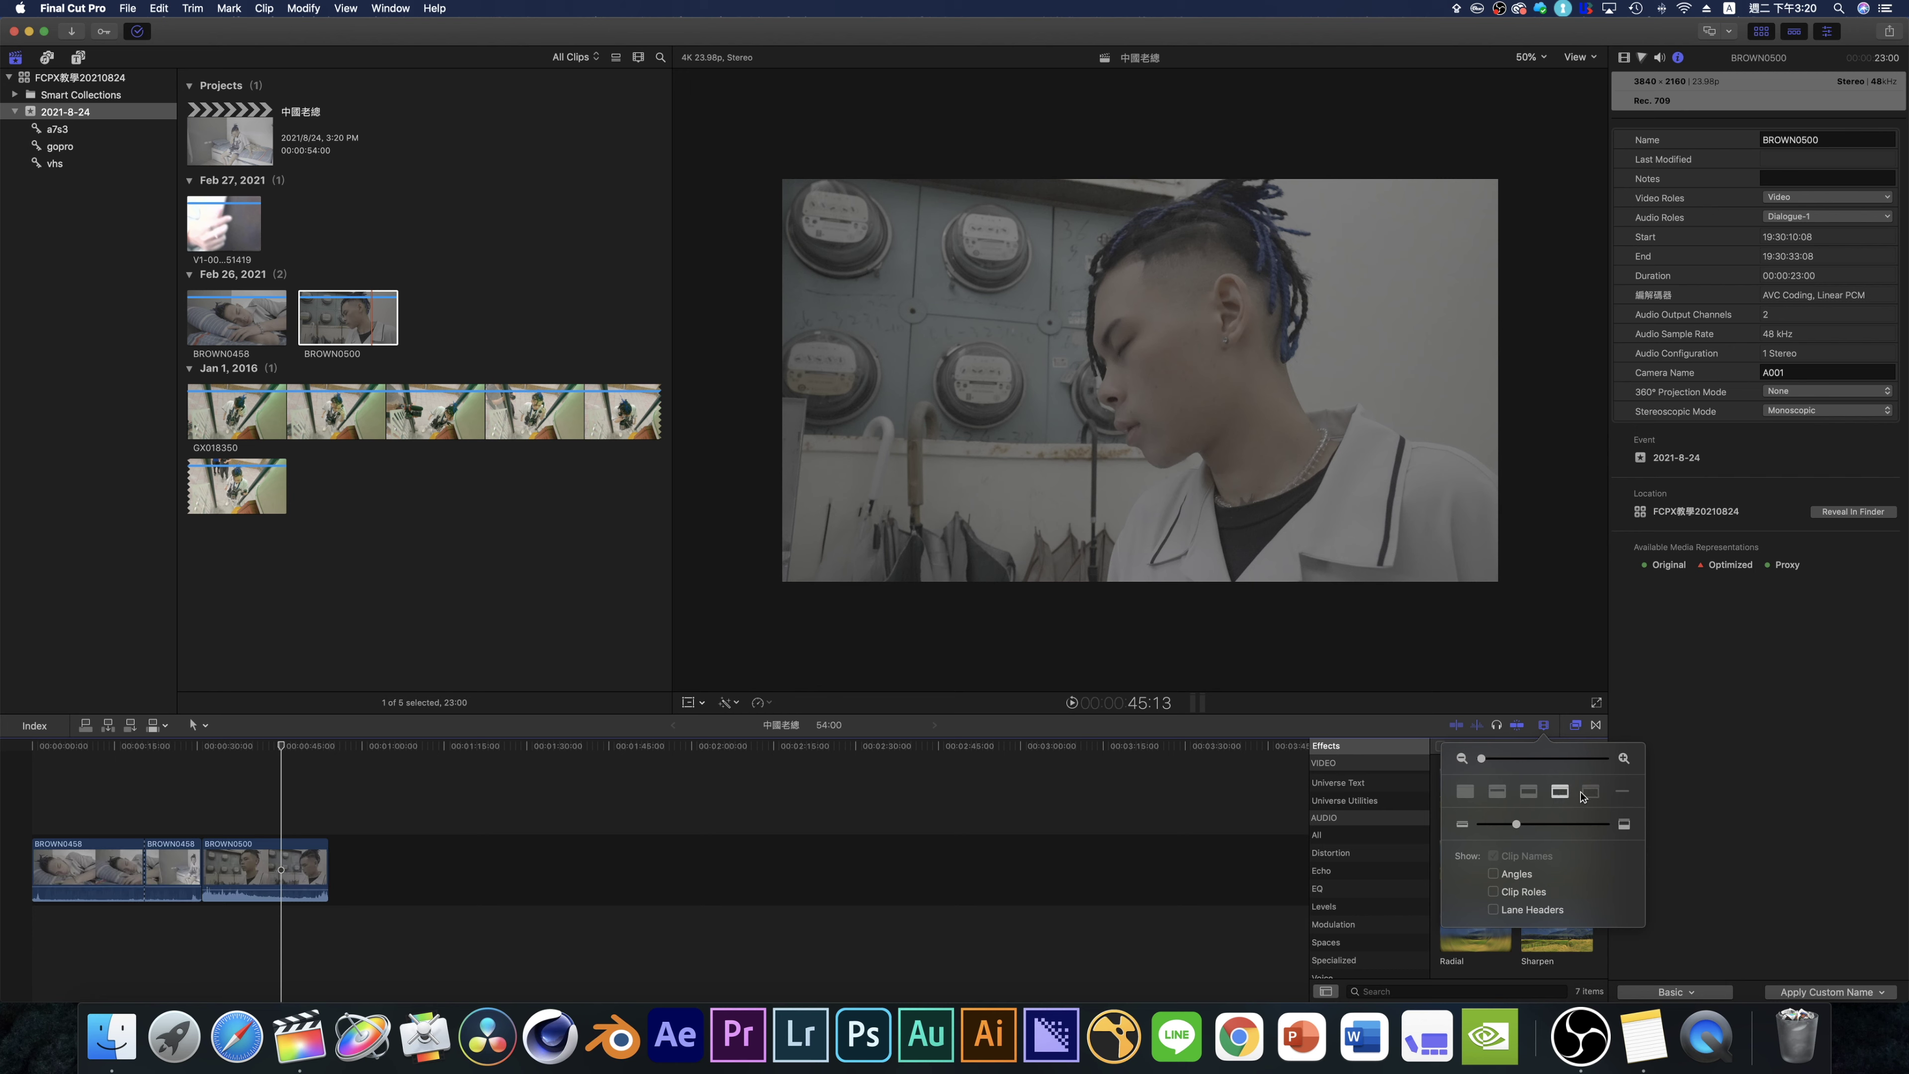
pyautogui.click(1621, 792)
pyautogui.click(1590, 791)
pyautogui.click(1560, 791)
pyautogui.click(1528, 791)
pyautogui.click(1497, 791)
pyautogui.click(1465, 791)
pyautogui.click(1498, 791)
pyautogui.click(1528, 791)
pyautogui.click(1560, 791)
pyautogui.click(1590, 791)
pyautogui.click(1621, 794)
pyautogui.click(1590, 791)
pyautogui.click(1559, 791)
pyautogui.click(1528, 791)
pyautogui.click(1497, 791)
pyautogui.click(1465, 790)
pyautogui.click(1497, 791)
pyautogui.click(1528, 790)
pyautogui.click(1559, 790)
pyautogui.click(1590, 791)
pyautogui.click(1559, 791)
pyautogui.click(1584, 793)
pyautogui.click(1562, 793)
pyautogui.click(1544, 728)
# - Zoom to show all three clips, return to the Select tool, and skim the timeline frames
pyautogui.click(342, 893)
pyautogui.press('super+equal')
pyautogui.press('super+equal')
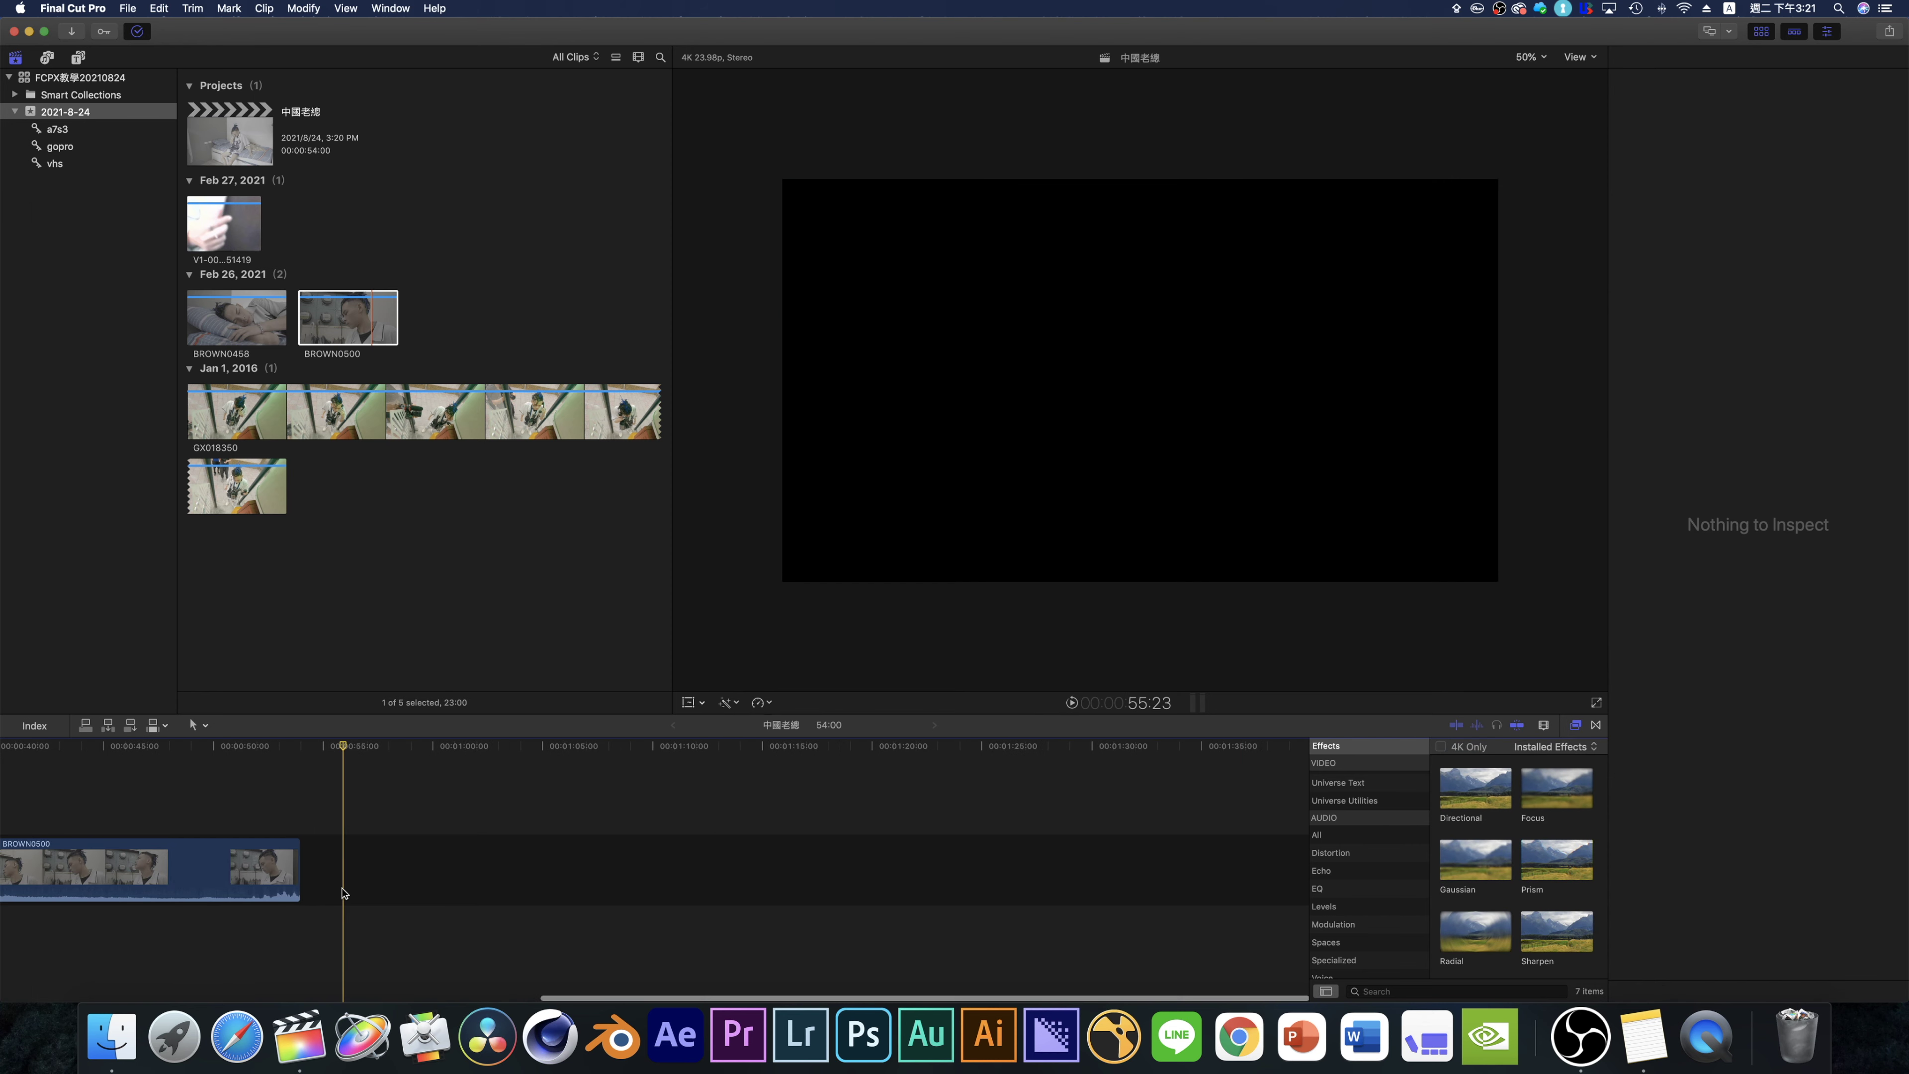
pyautogui.press('super+minus')
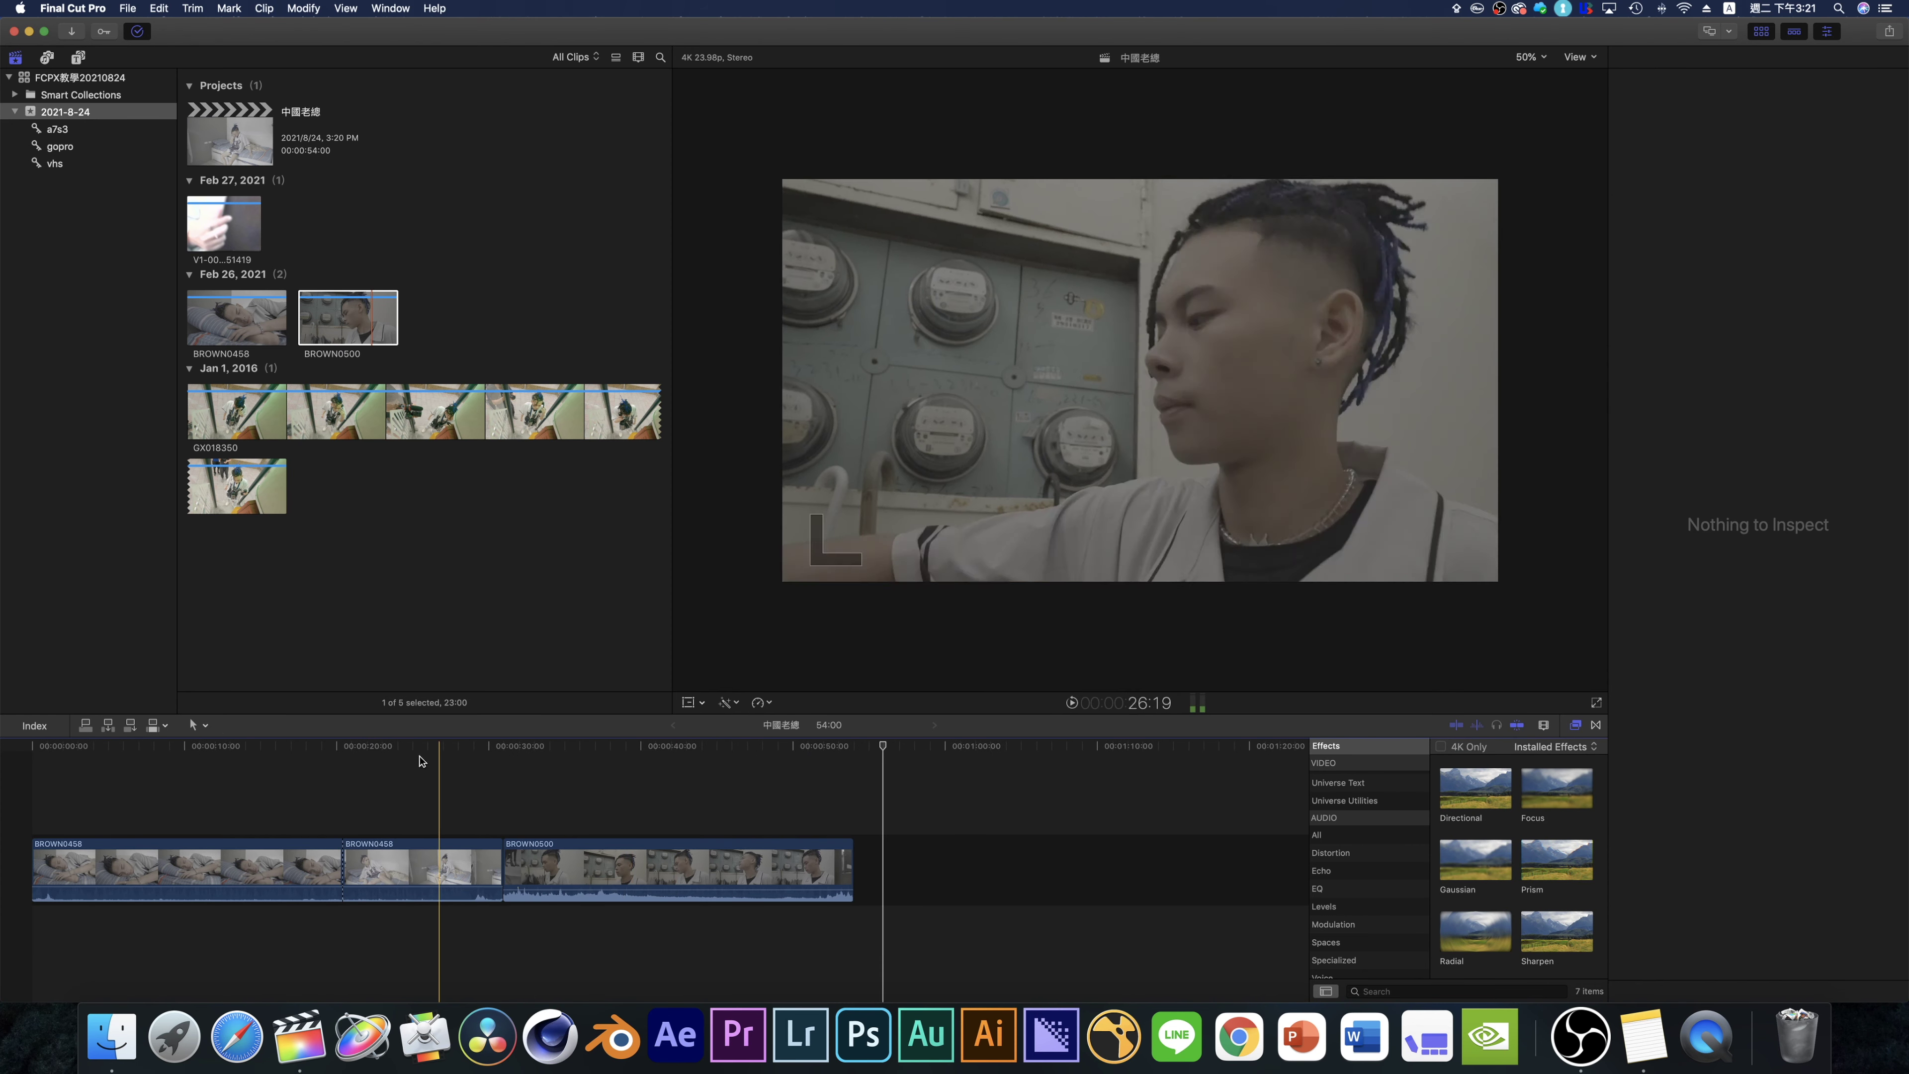
pyautogui.click(199, 725)
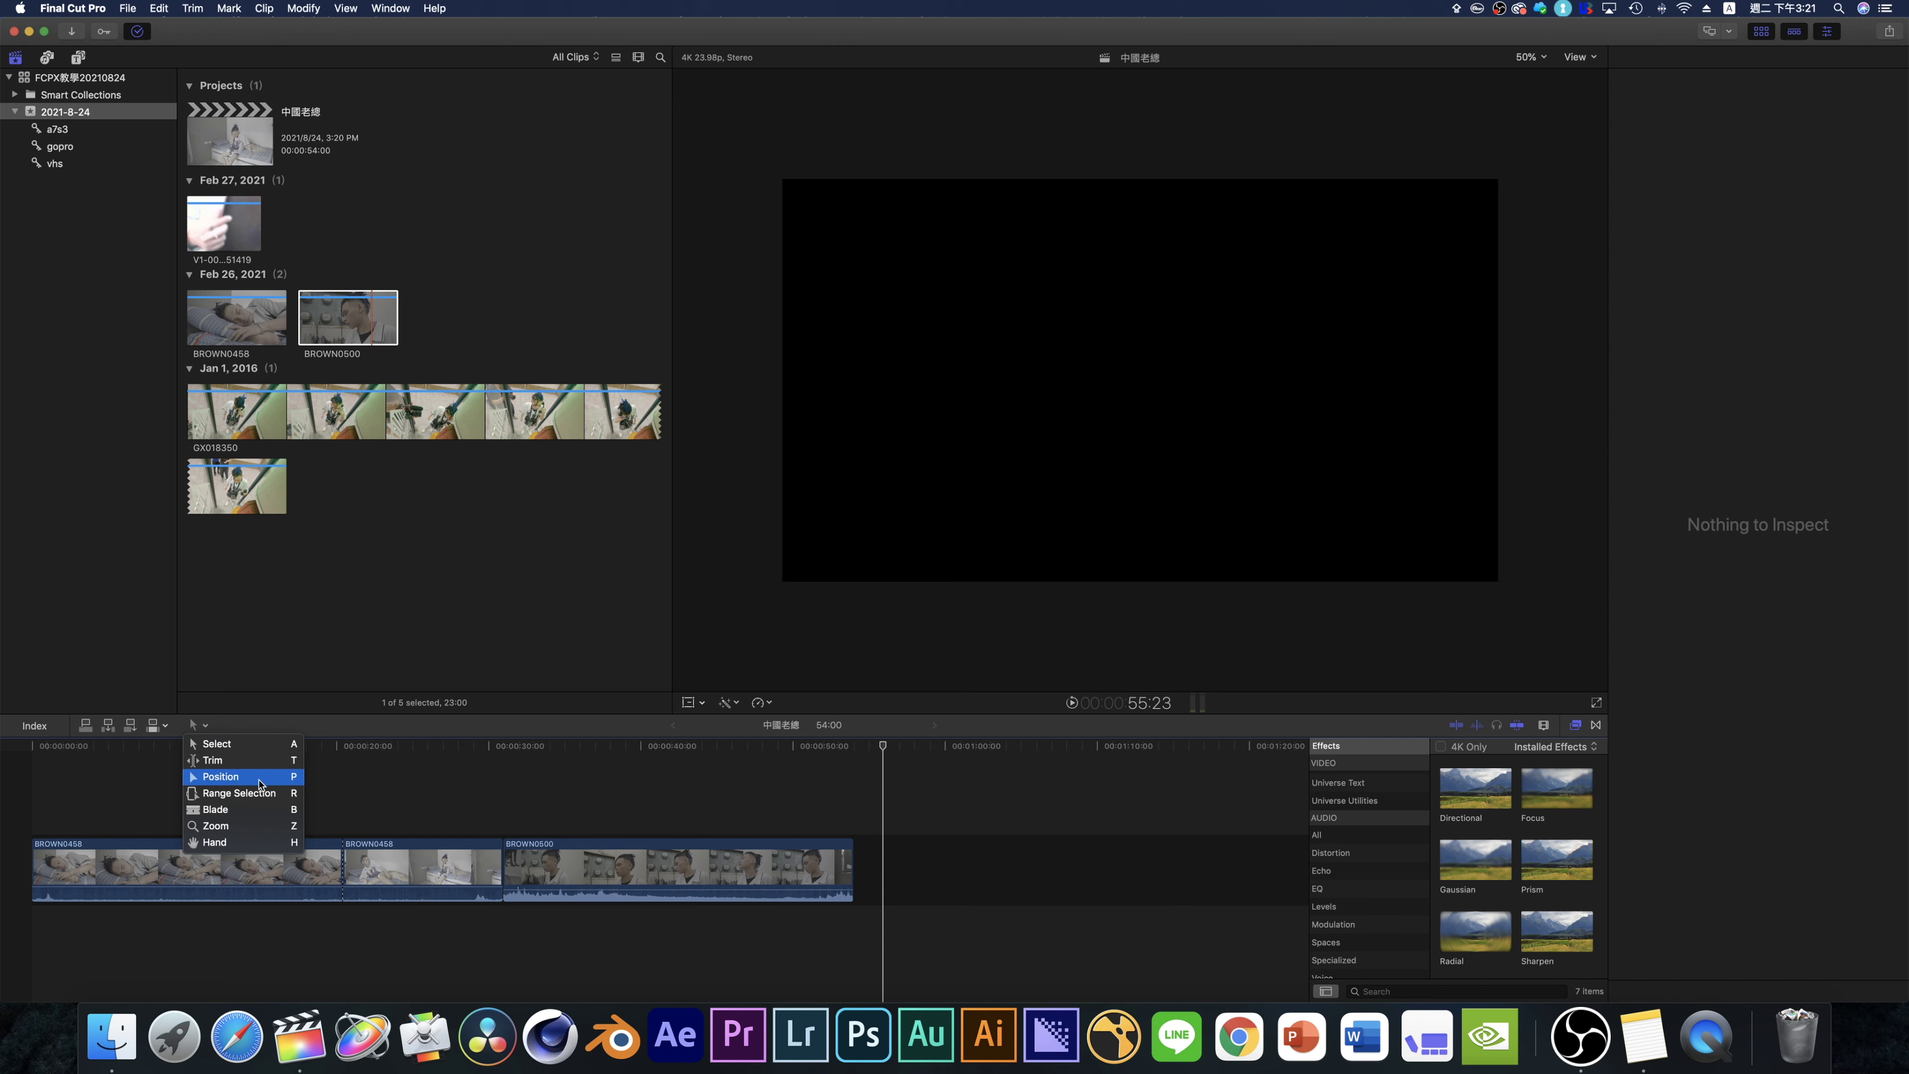
pyautogui.click(352, 808)
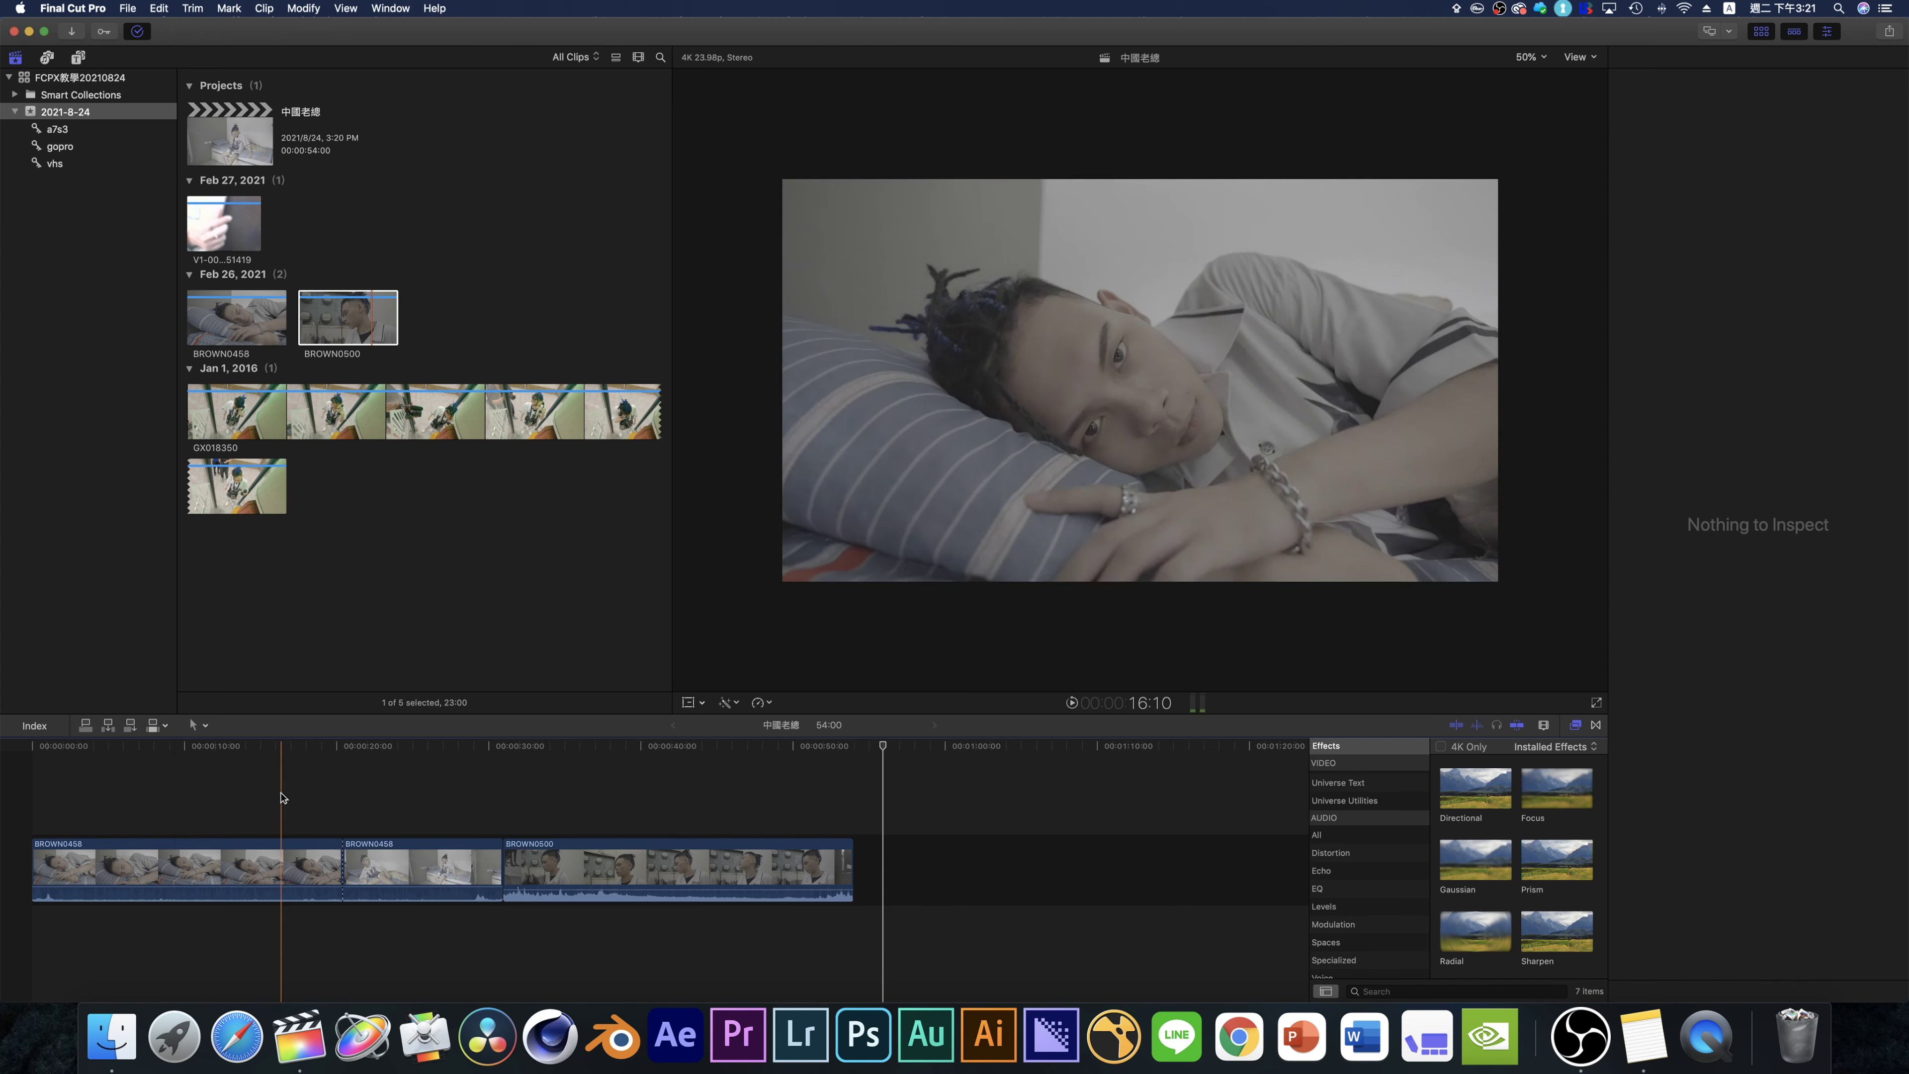
pyautogui.click(203, 724)
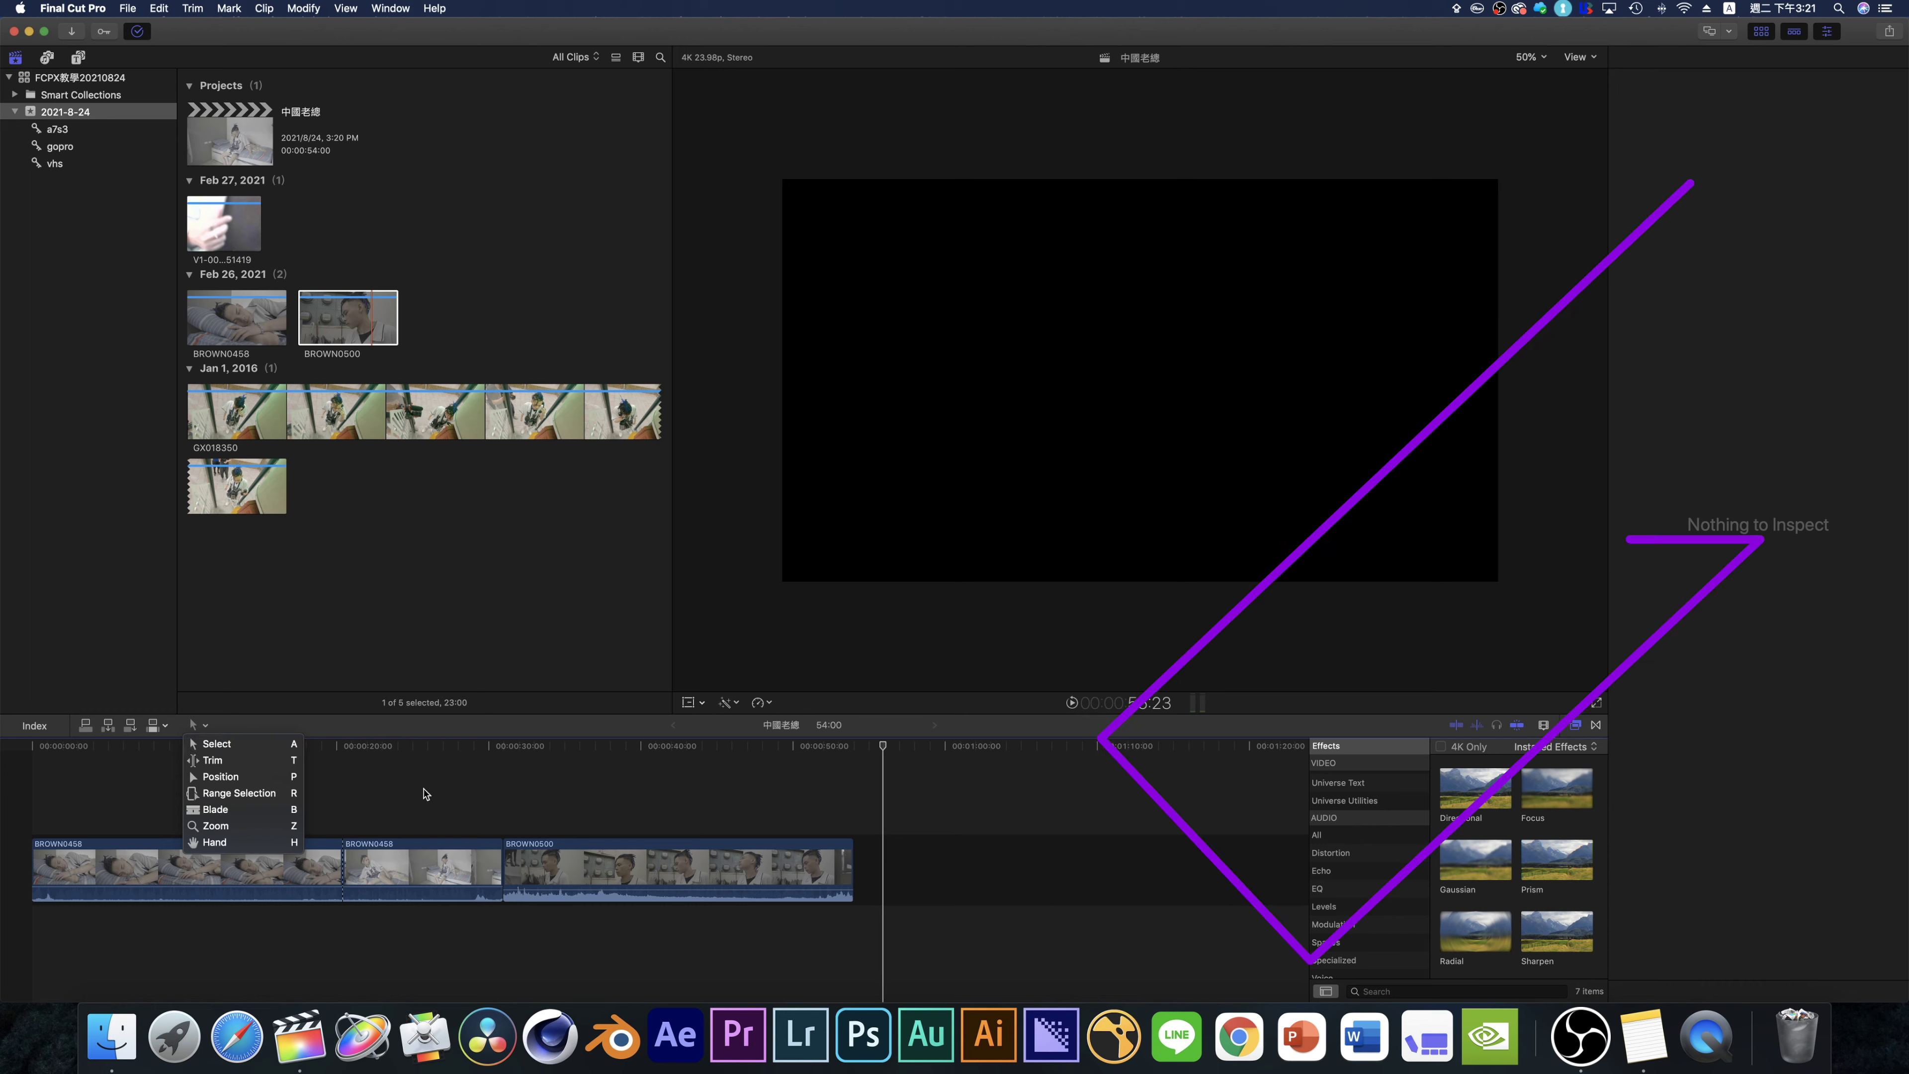
pyautogui.click(189, 769)
pyautogui.click(474, 797)
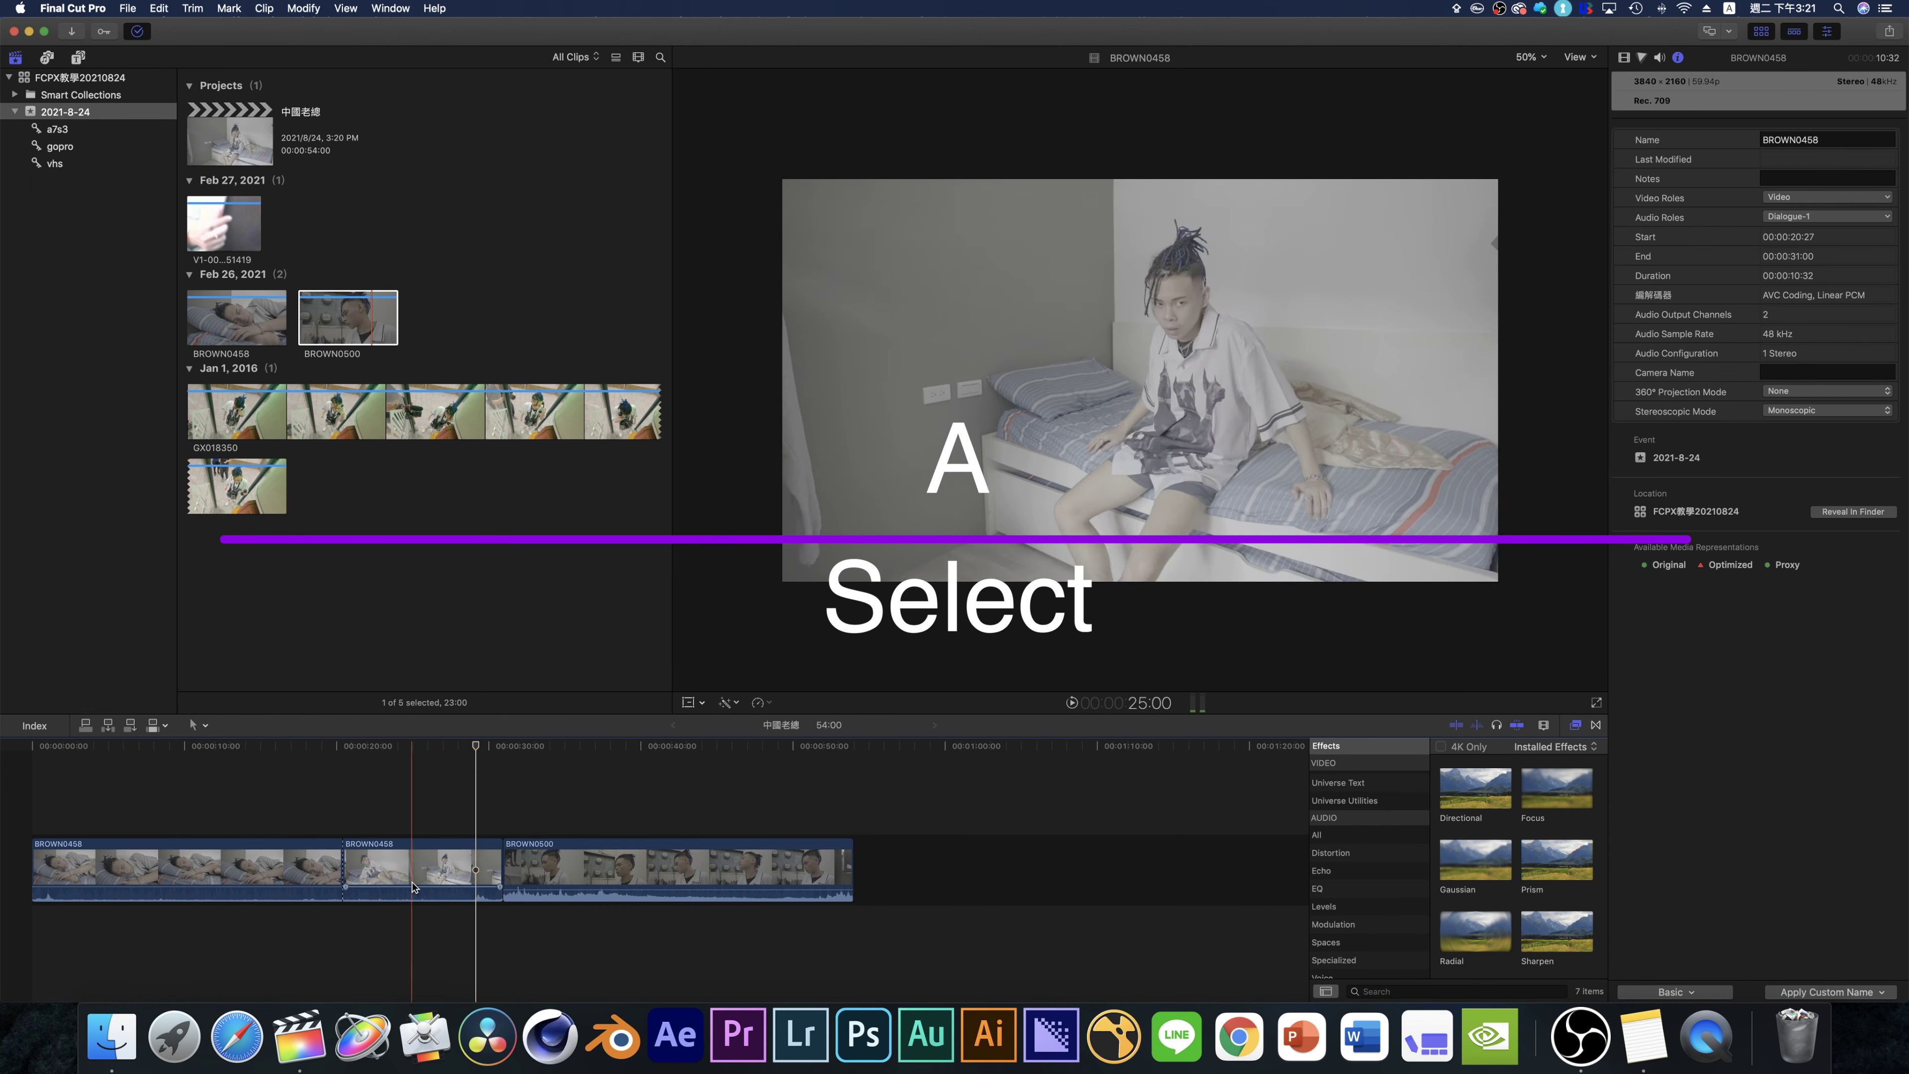
pyautogui.moveTo(183, 808); pyautogui.dragTo(622, 827)
pyautogui.click(788, 868)
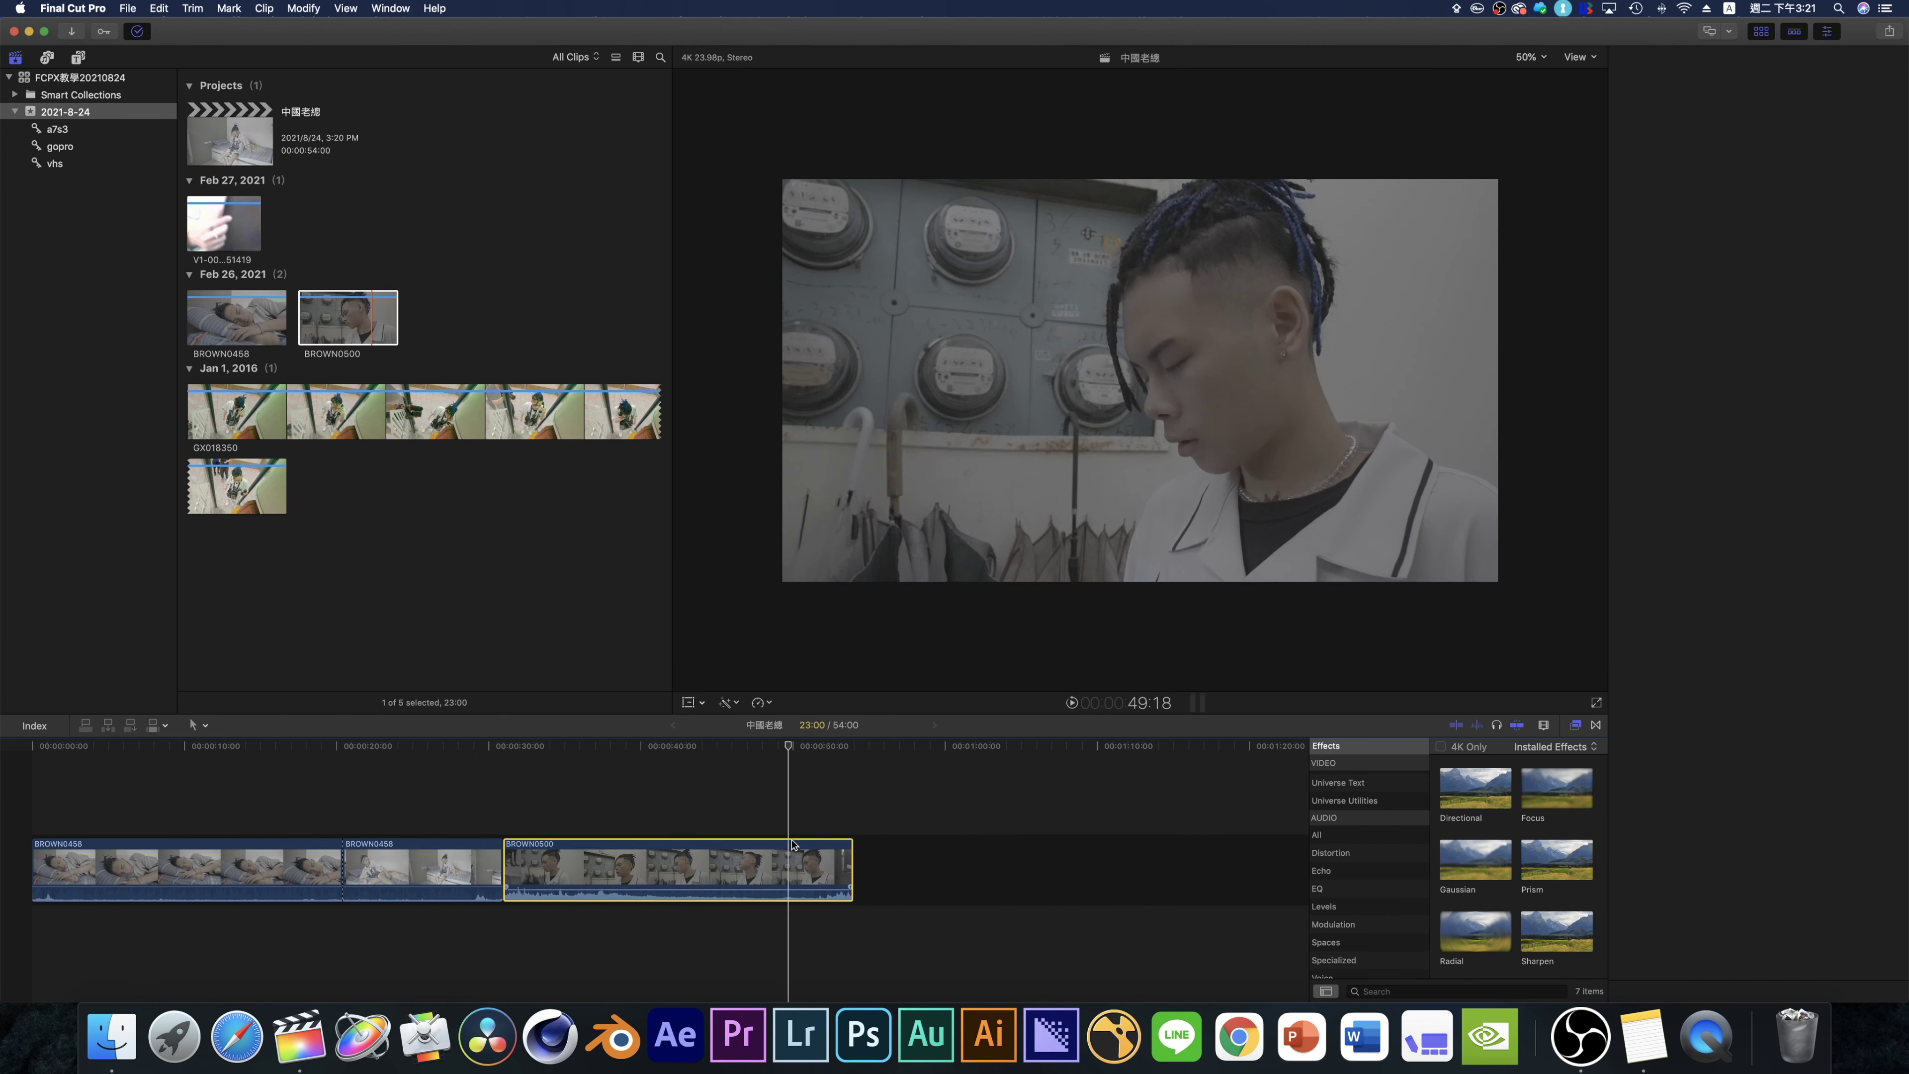
pyautogui.click(306, 796)
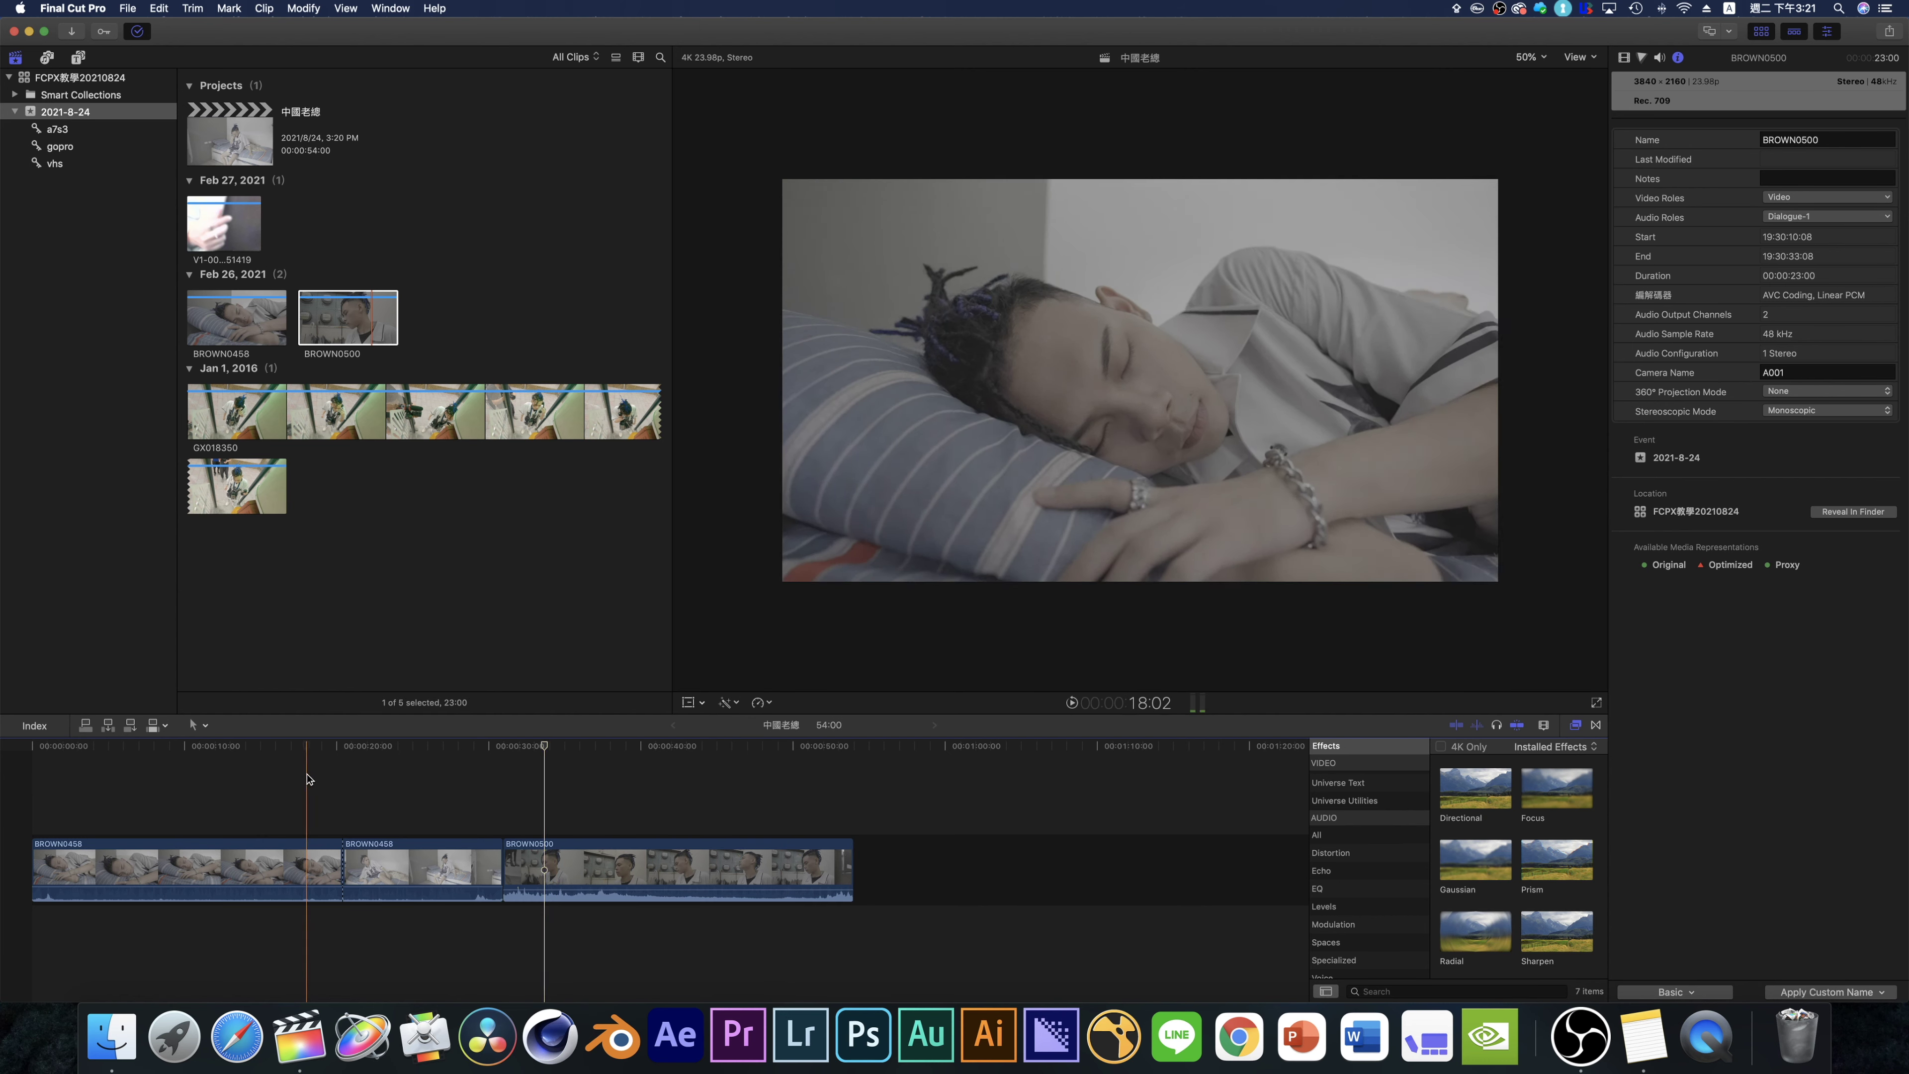
# - With the Trim tool, slip the second BROWN0458 clip to show footage 00:00:17:07–00:00:27:40
pyautogui.click(203, 725)
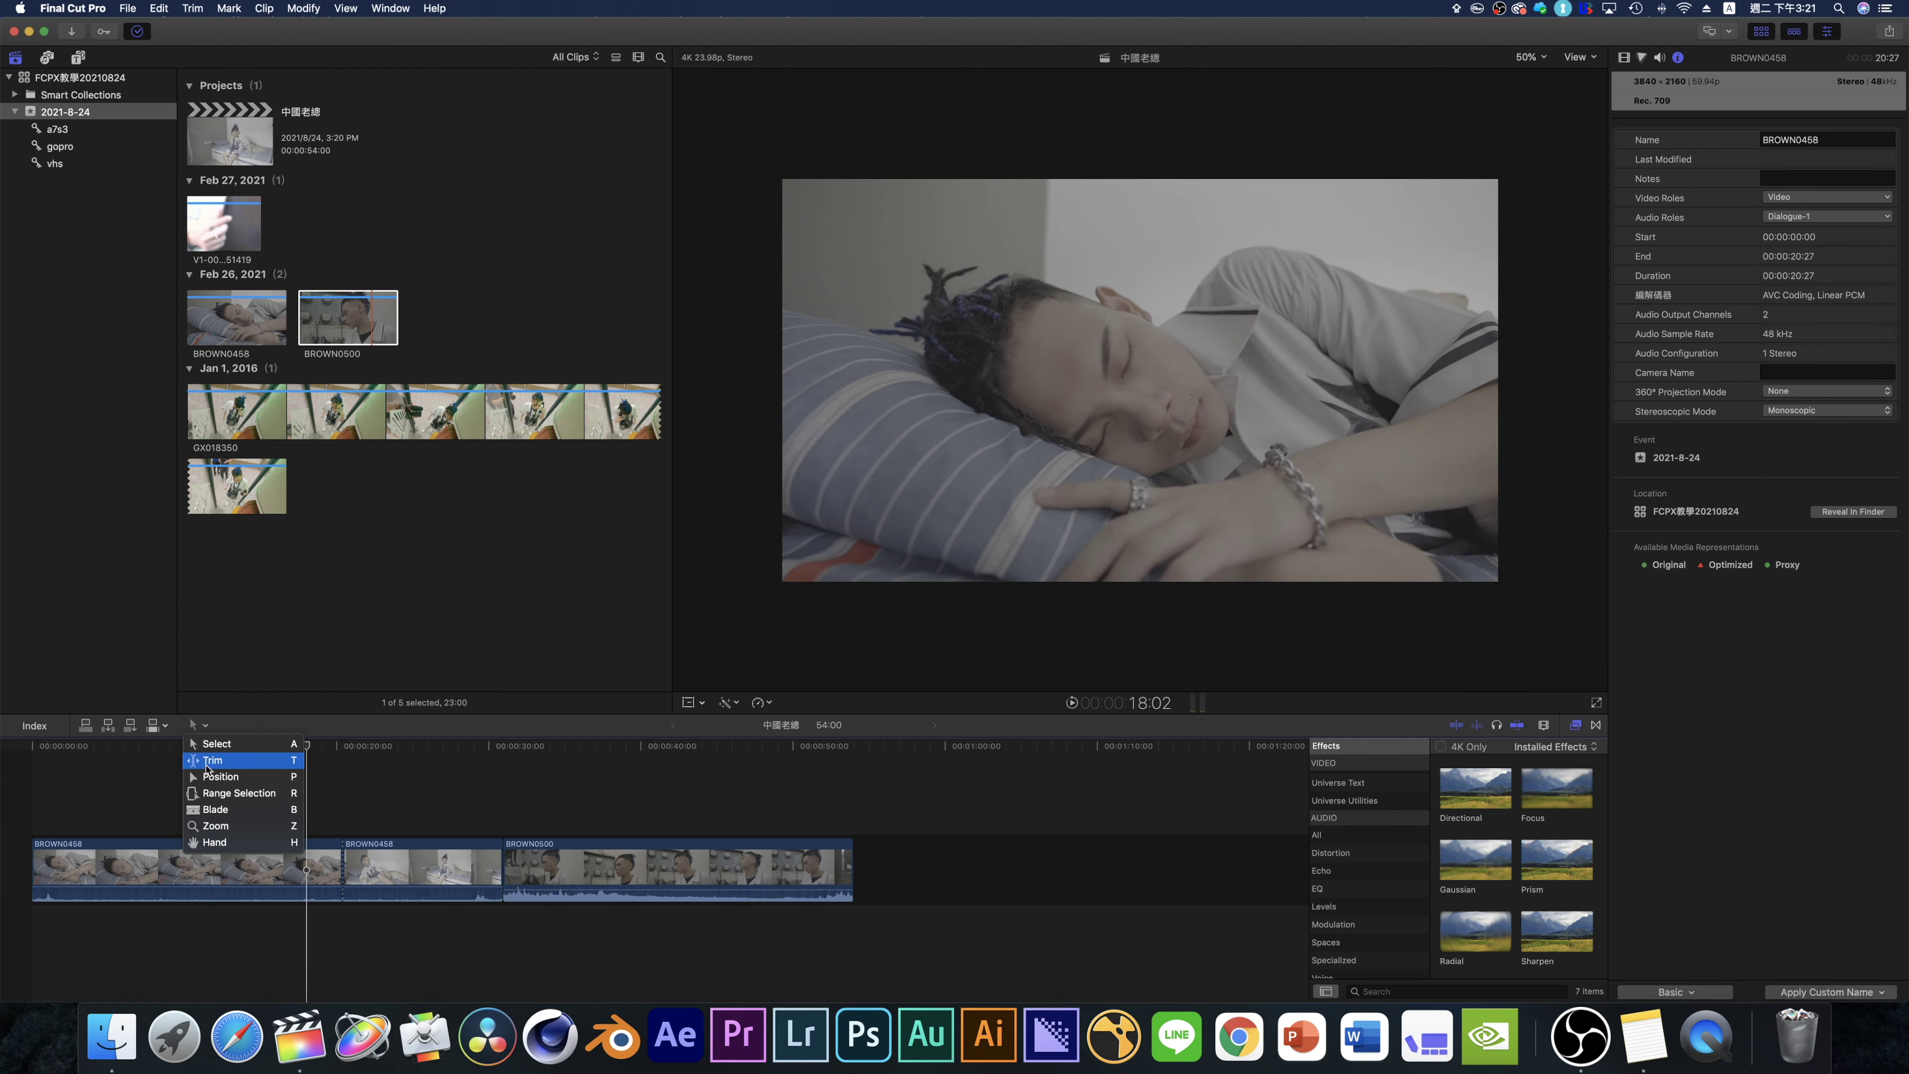
pyautogui.click(208, 760)
pyautogui.click(417, 848)
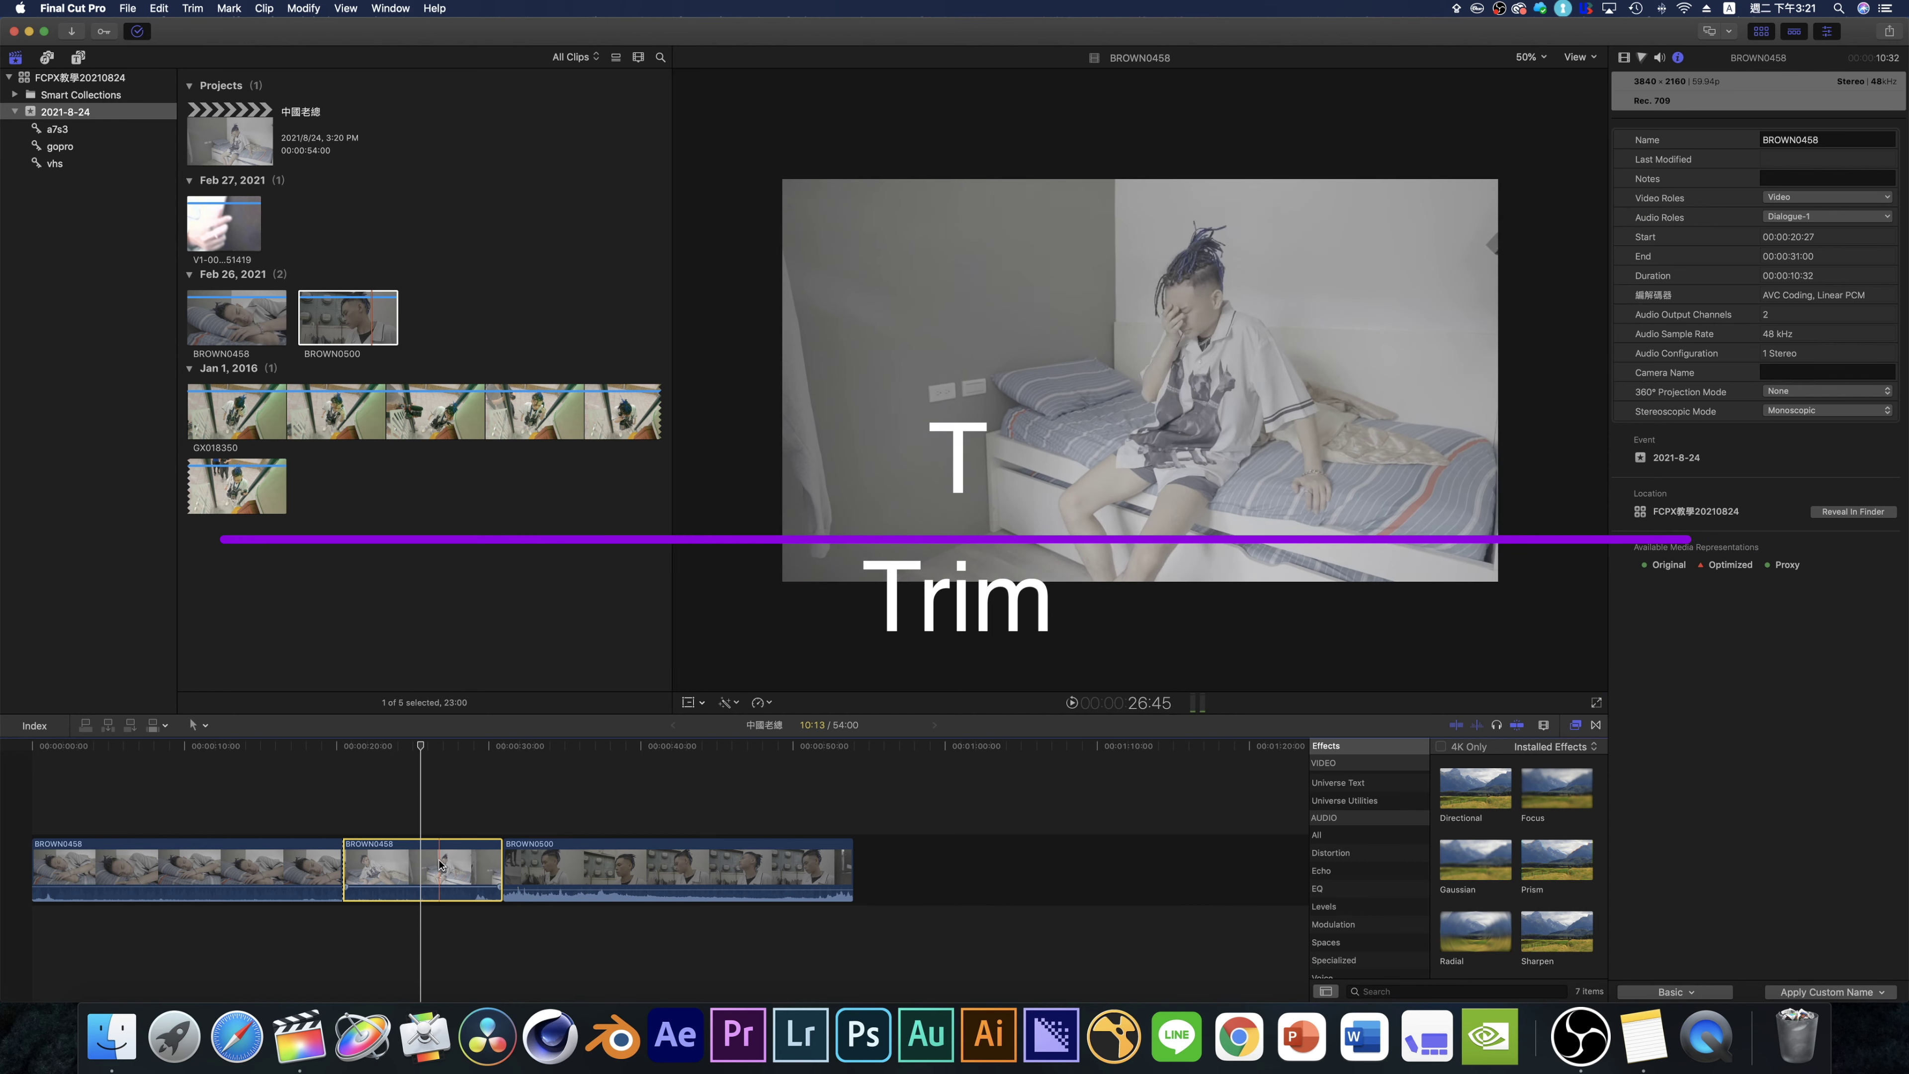
pyautogui.moveTo(441, 864); pyautogui.dragTo(566, 867)
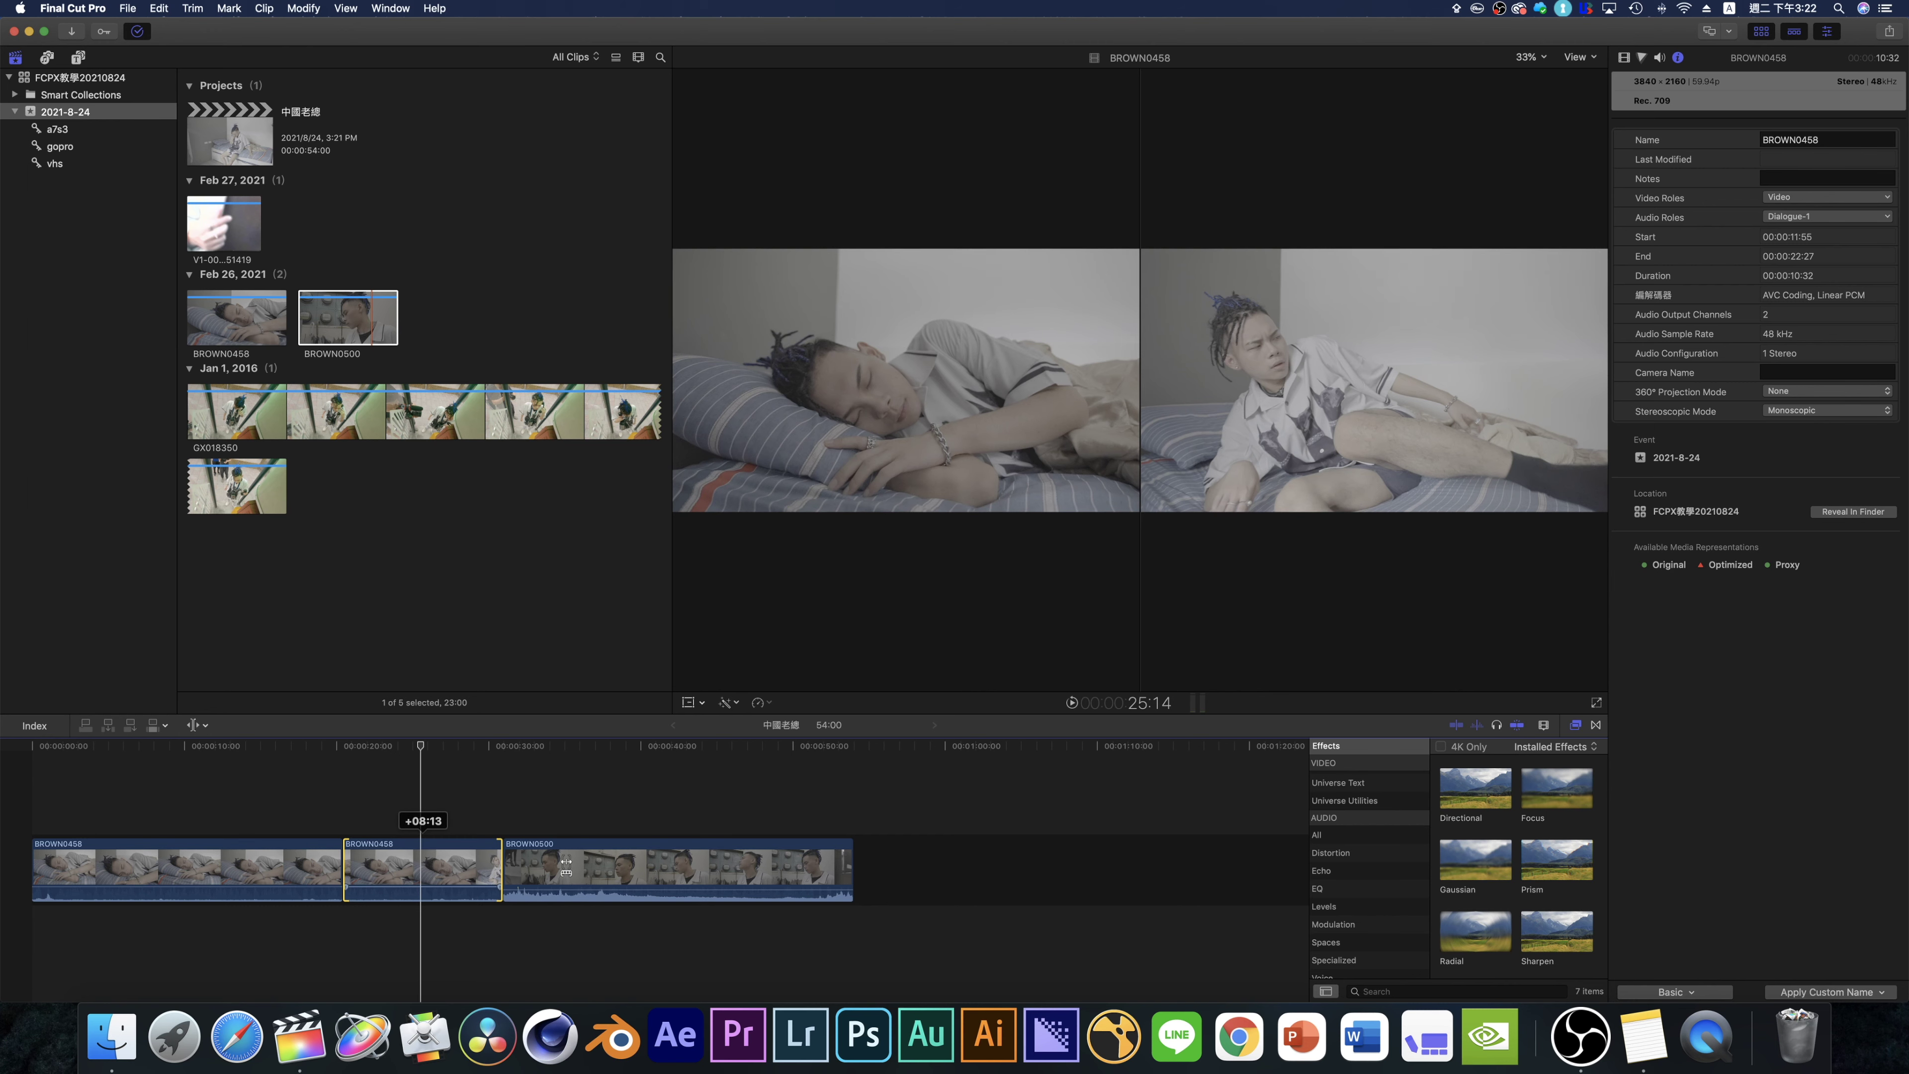
pyautogui.moveTo(566, 866); pyautogui.dragTo(462, 862)
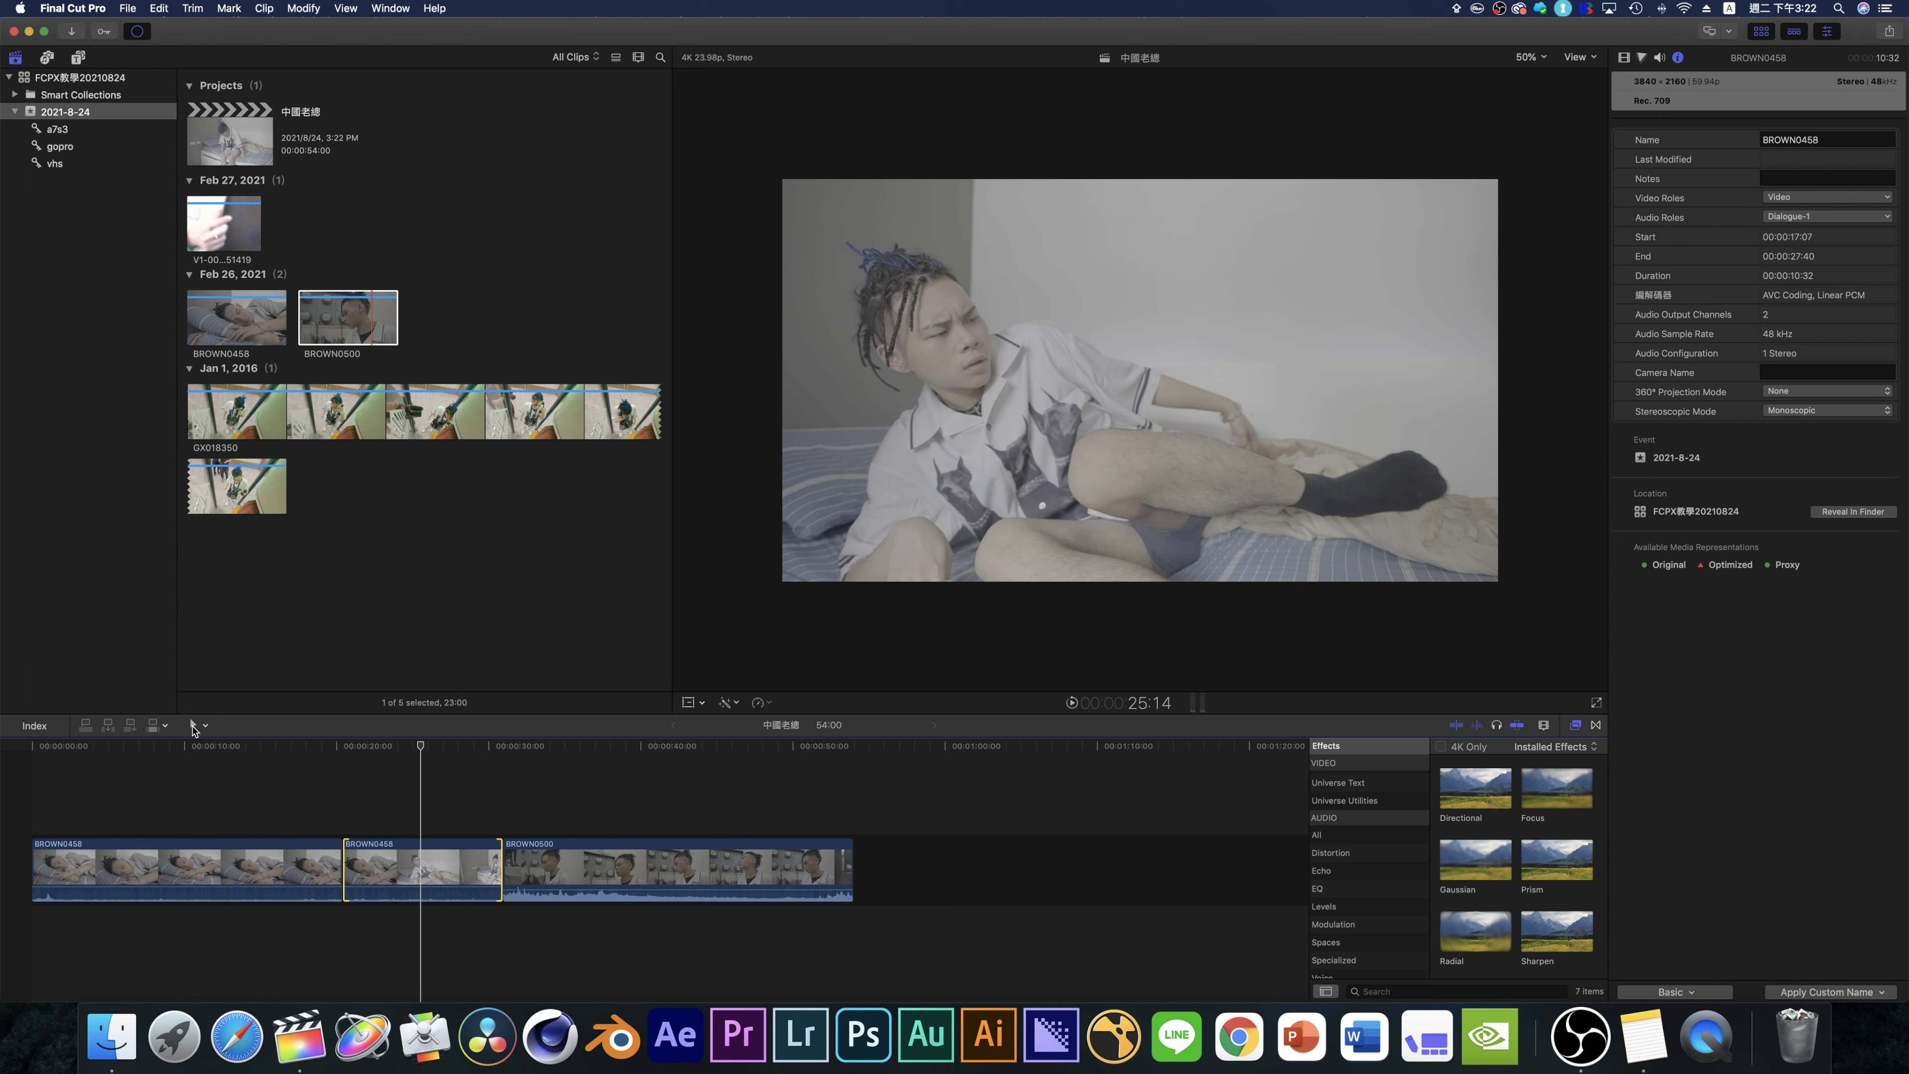
pyautogui.click(194, 724)
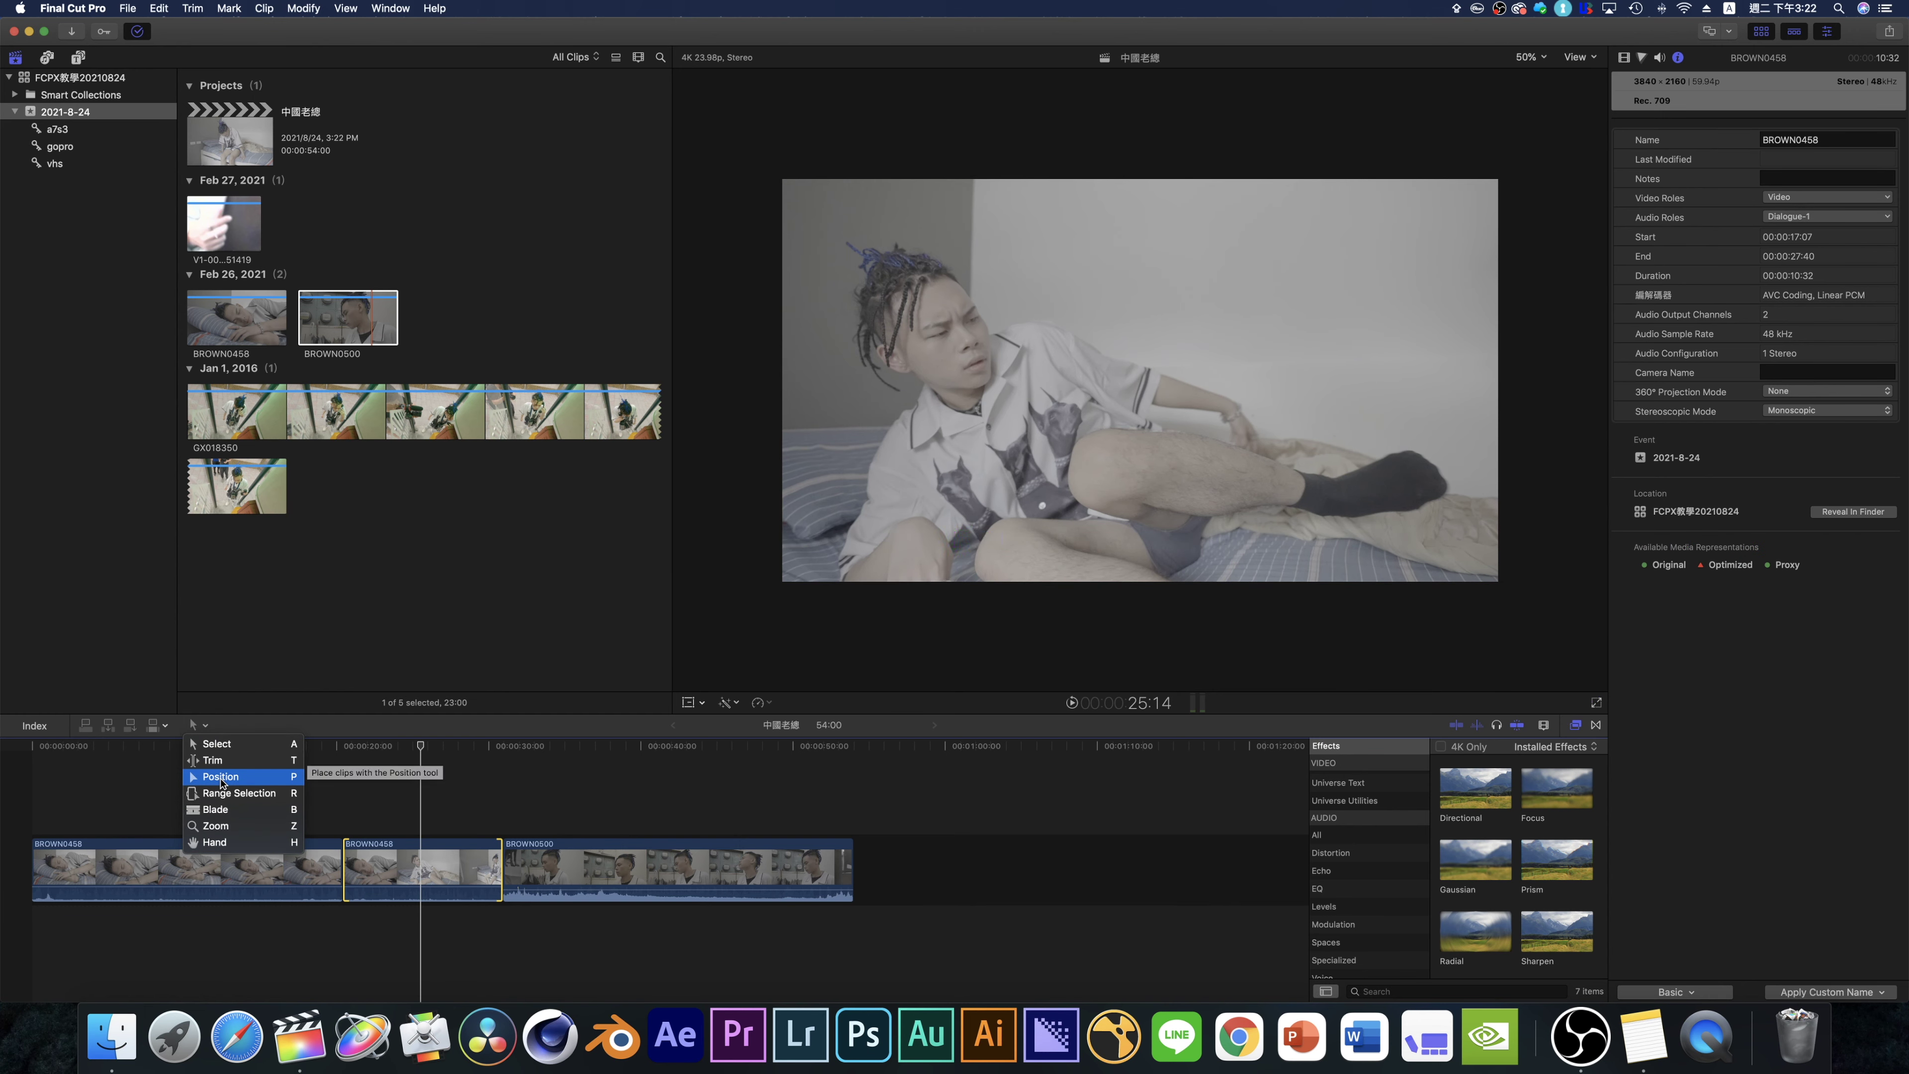
pyautogui.click(220, 777)
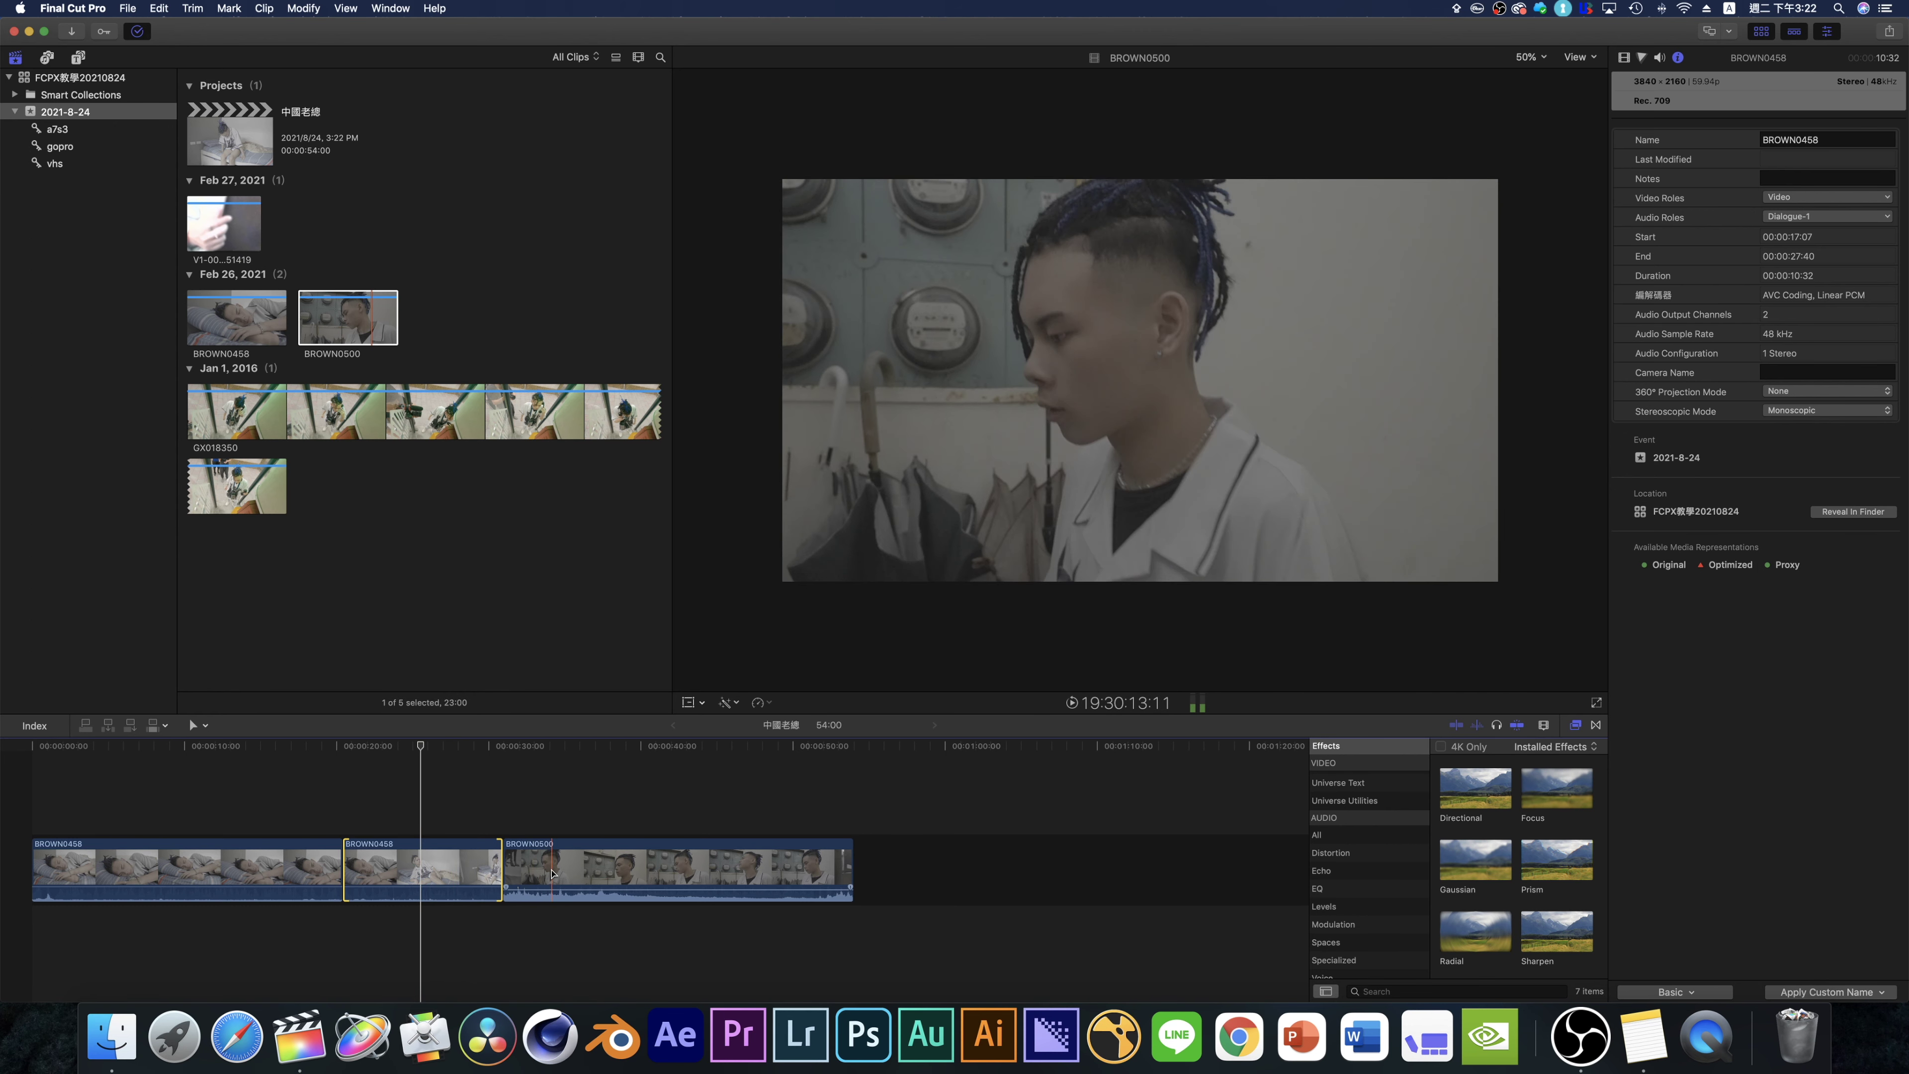
pyautogui.moveTo(542, 872); pyautogui.dragTo(677, 864)
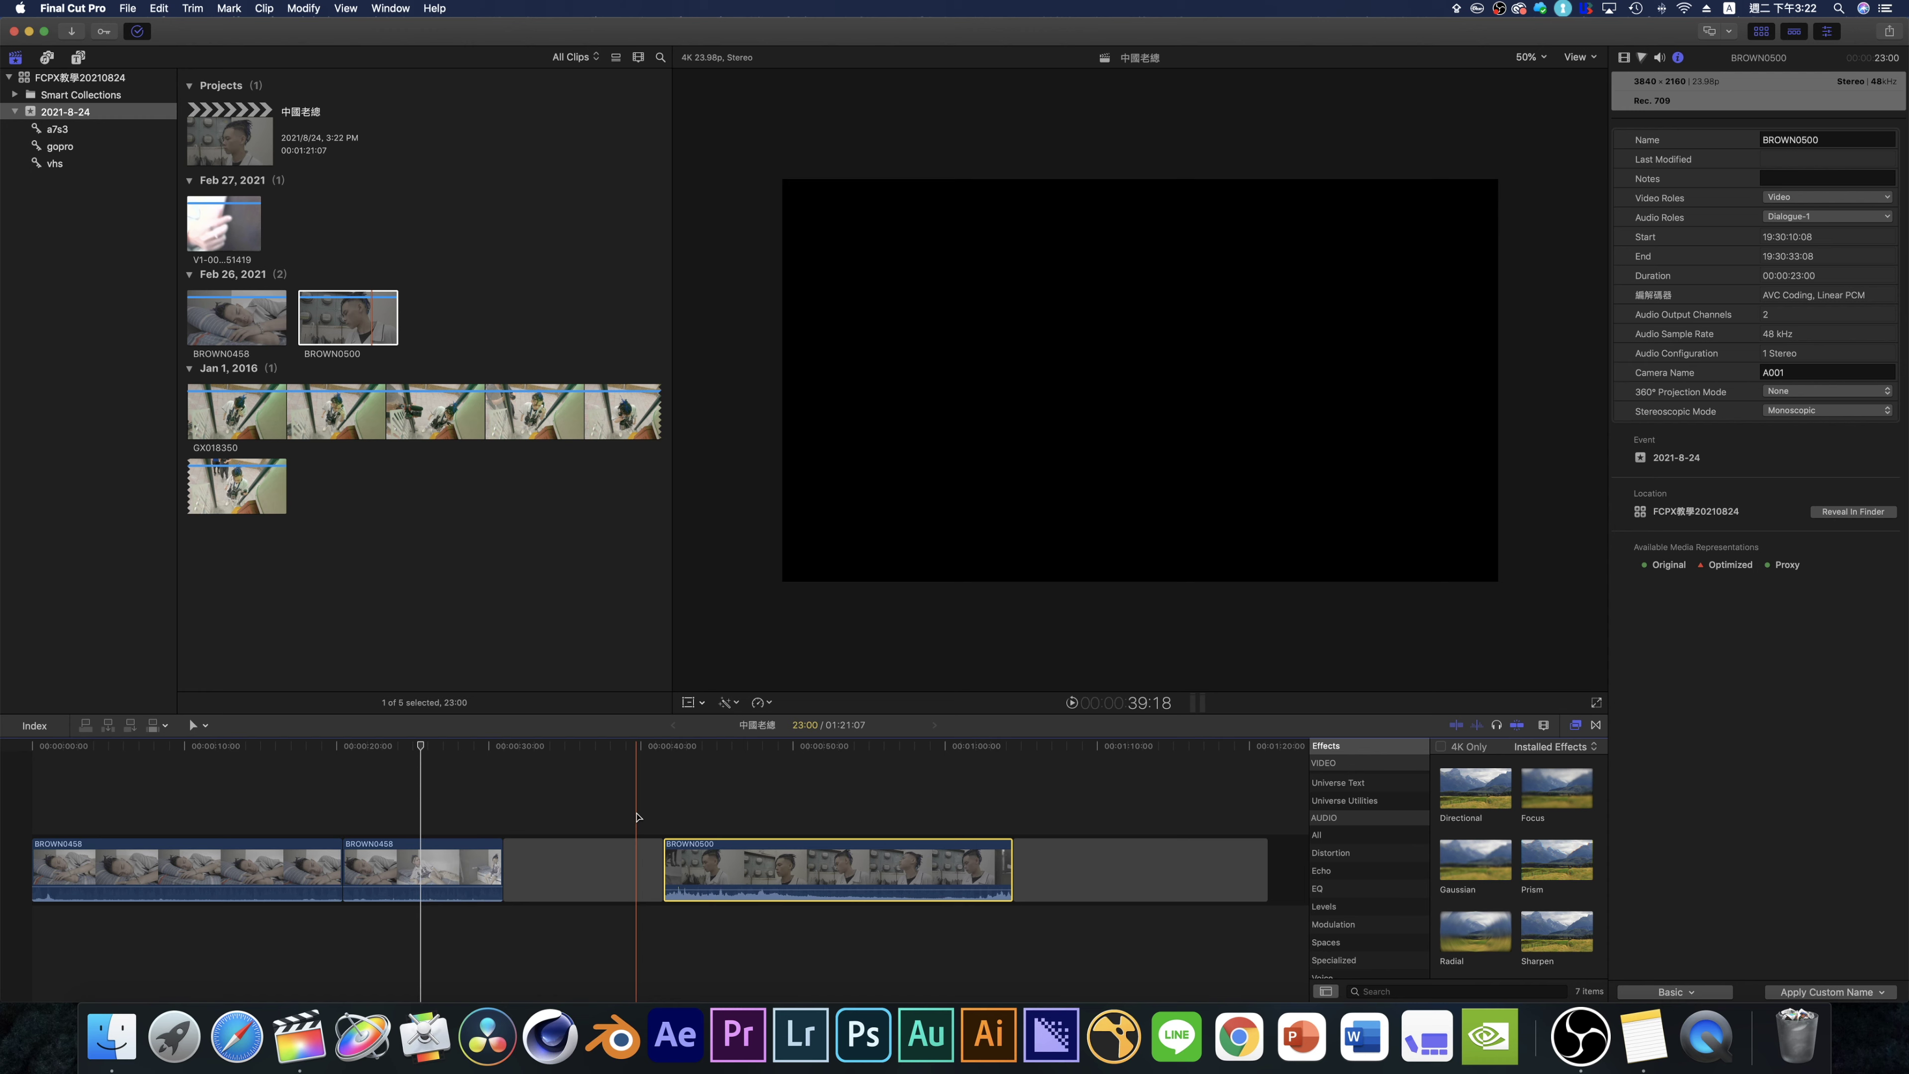
pyautogui.press('a')
pyautogui.click(571, 870)
pyautogui.press('Delete')
pyautogui.click(903, 871)
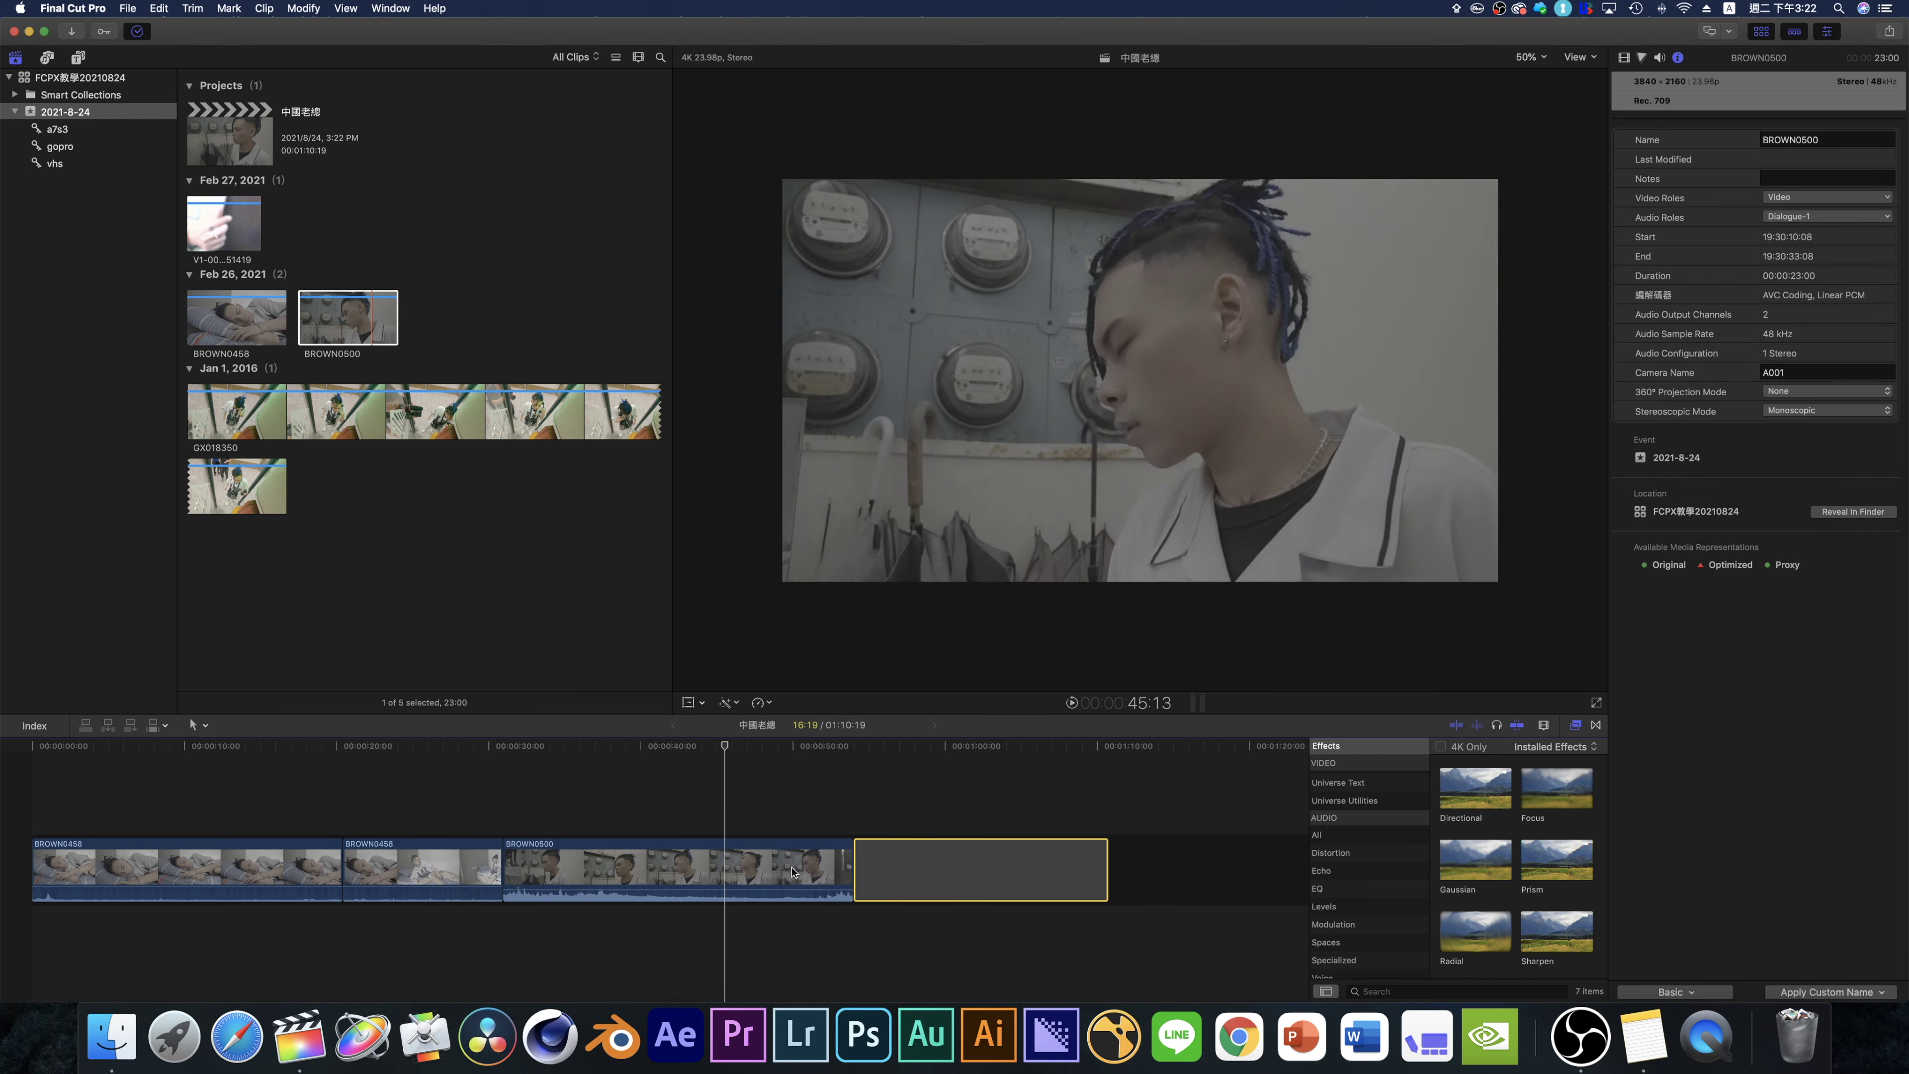
pyautogui.press('Delete')
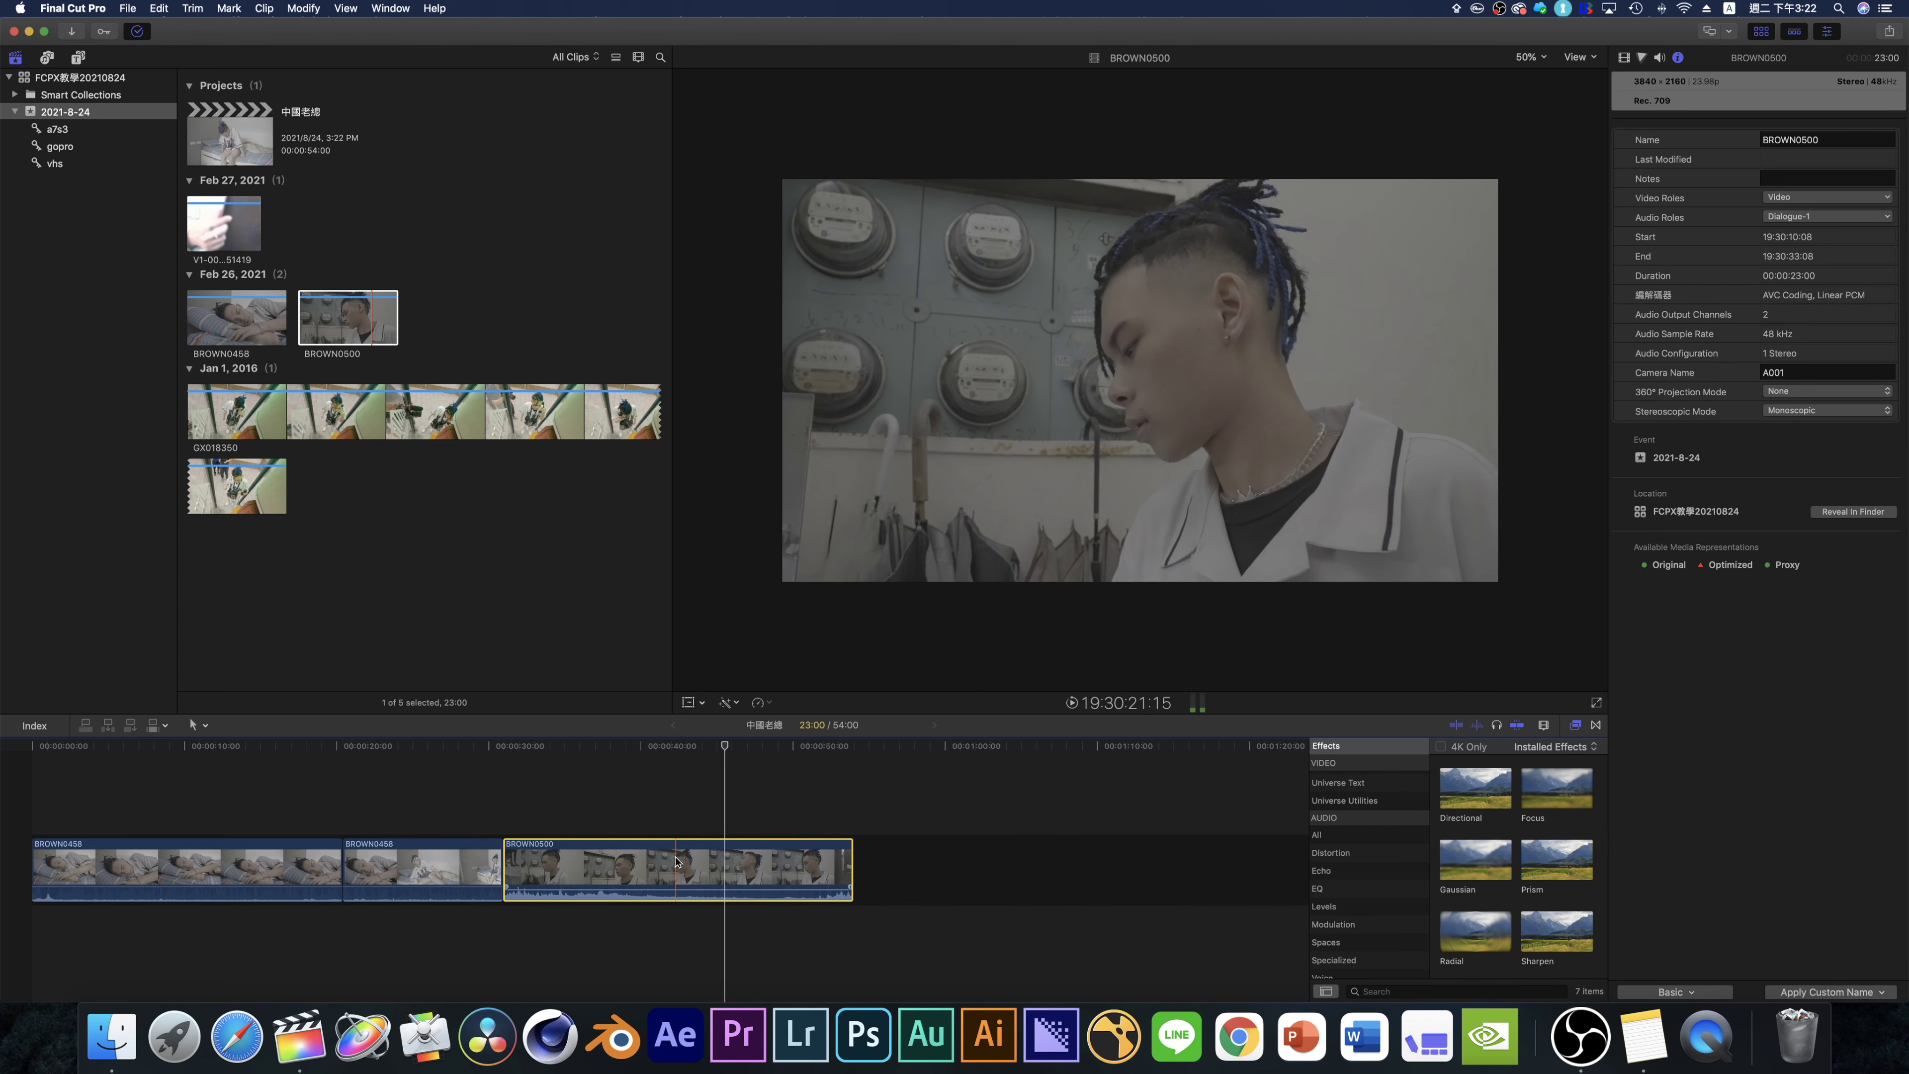
pyautogui.moveTo(656, 866); pyautogui.dragTo(940, 809)
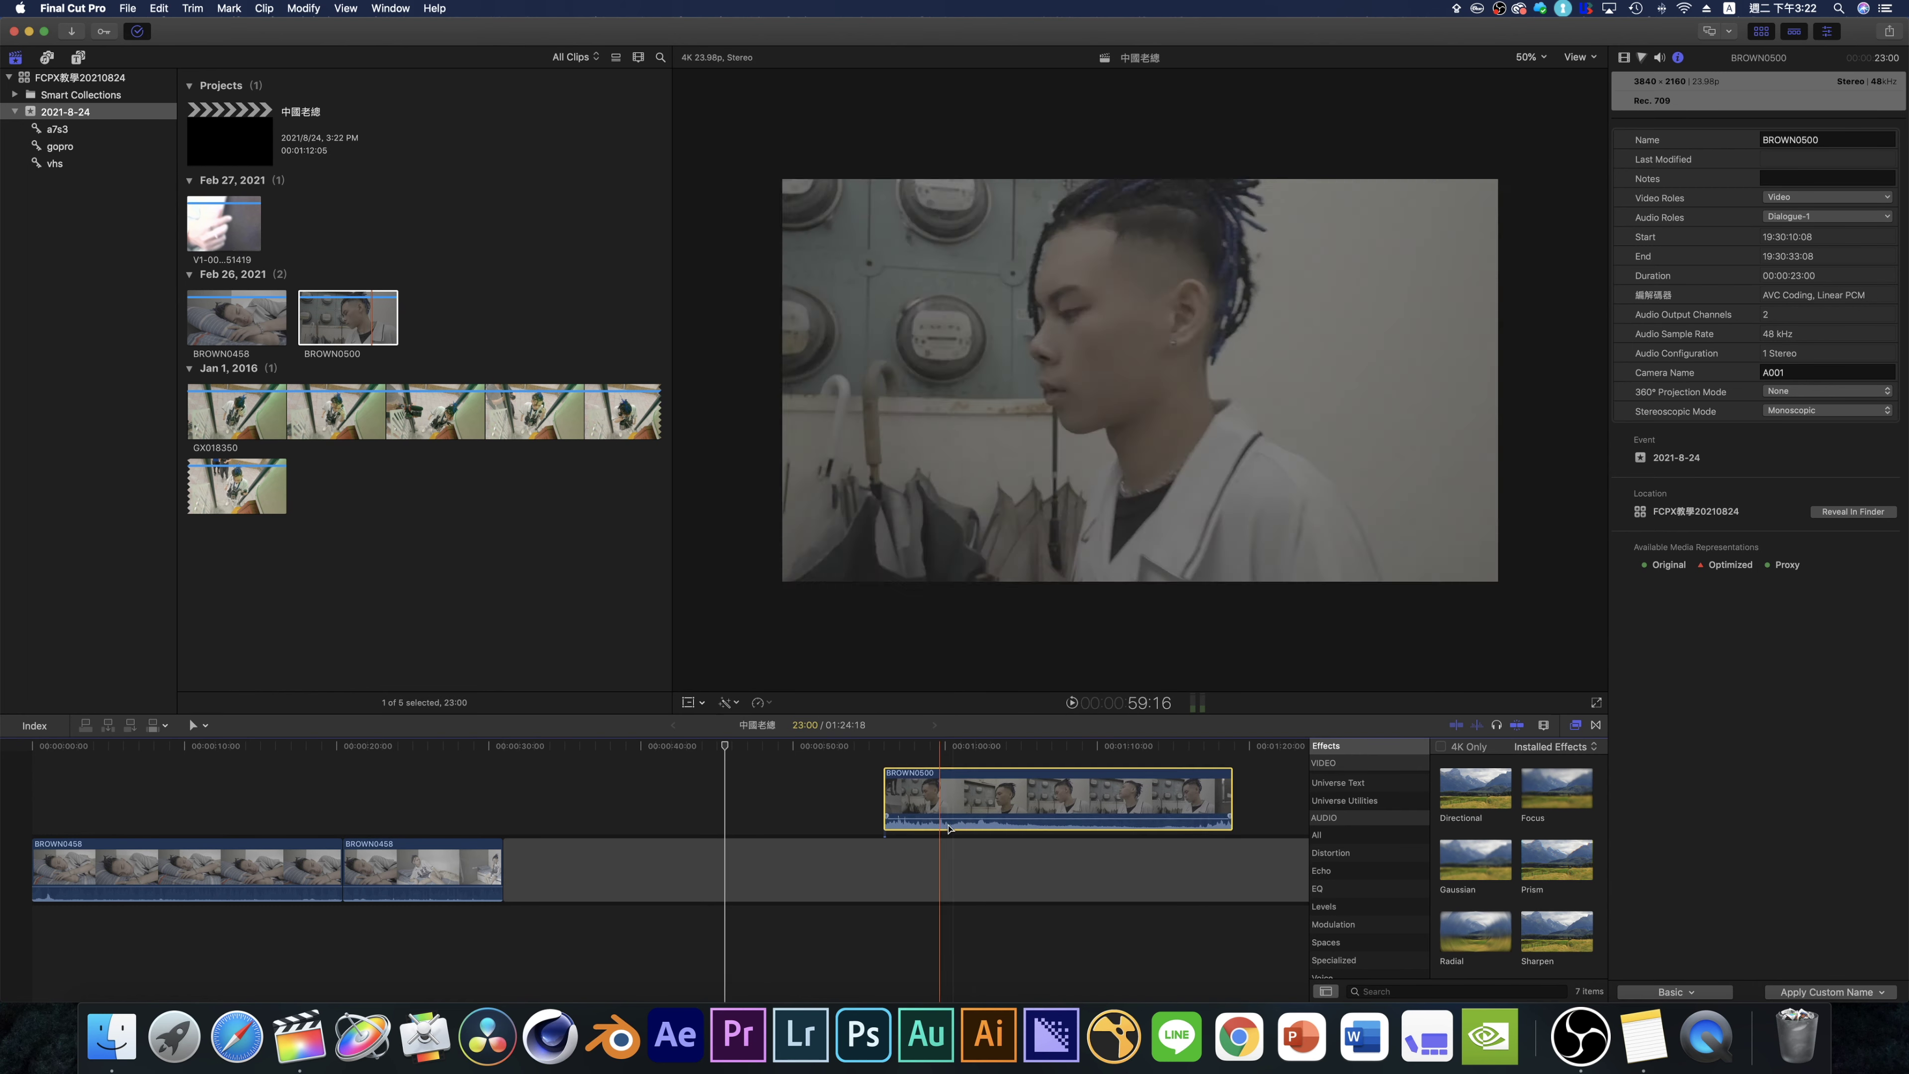
pyautogui.click(203, 731)
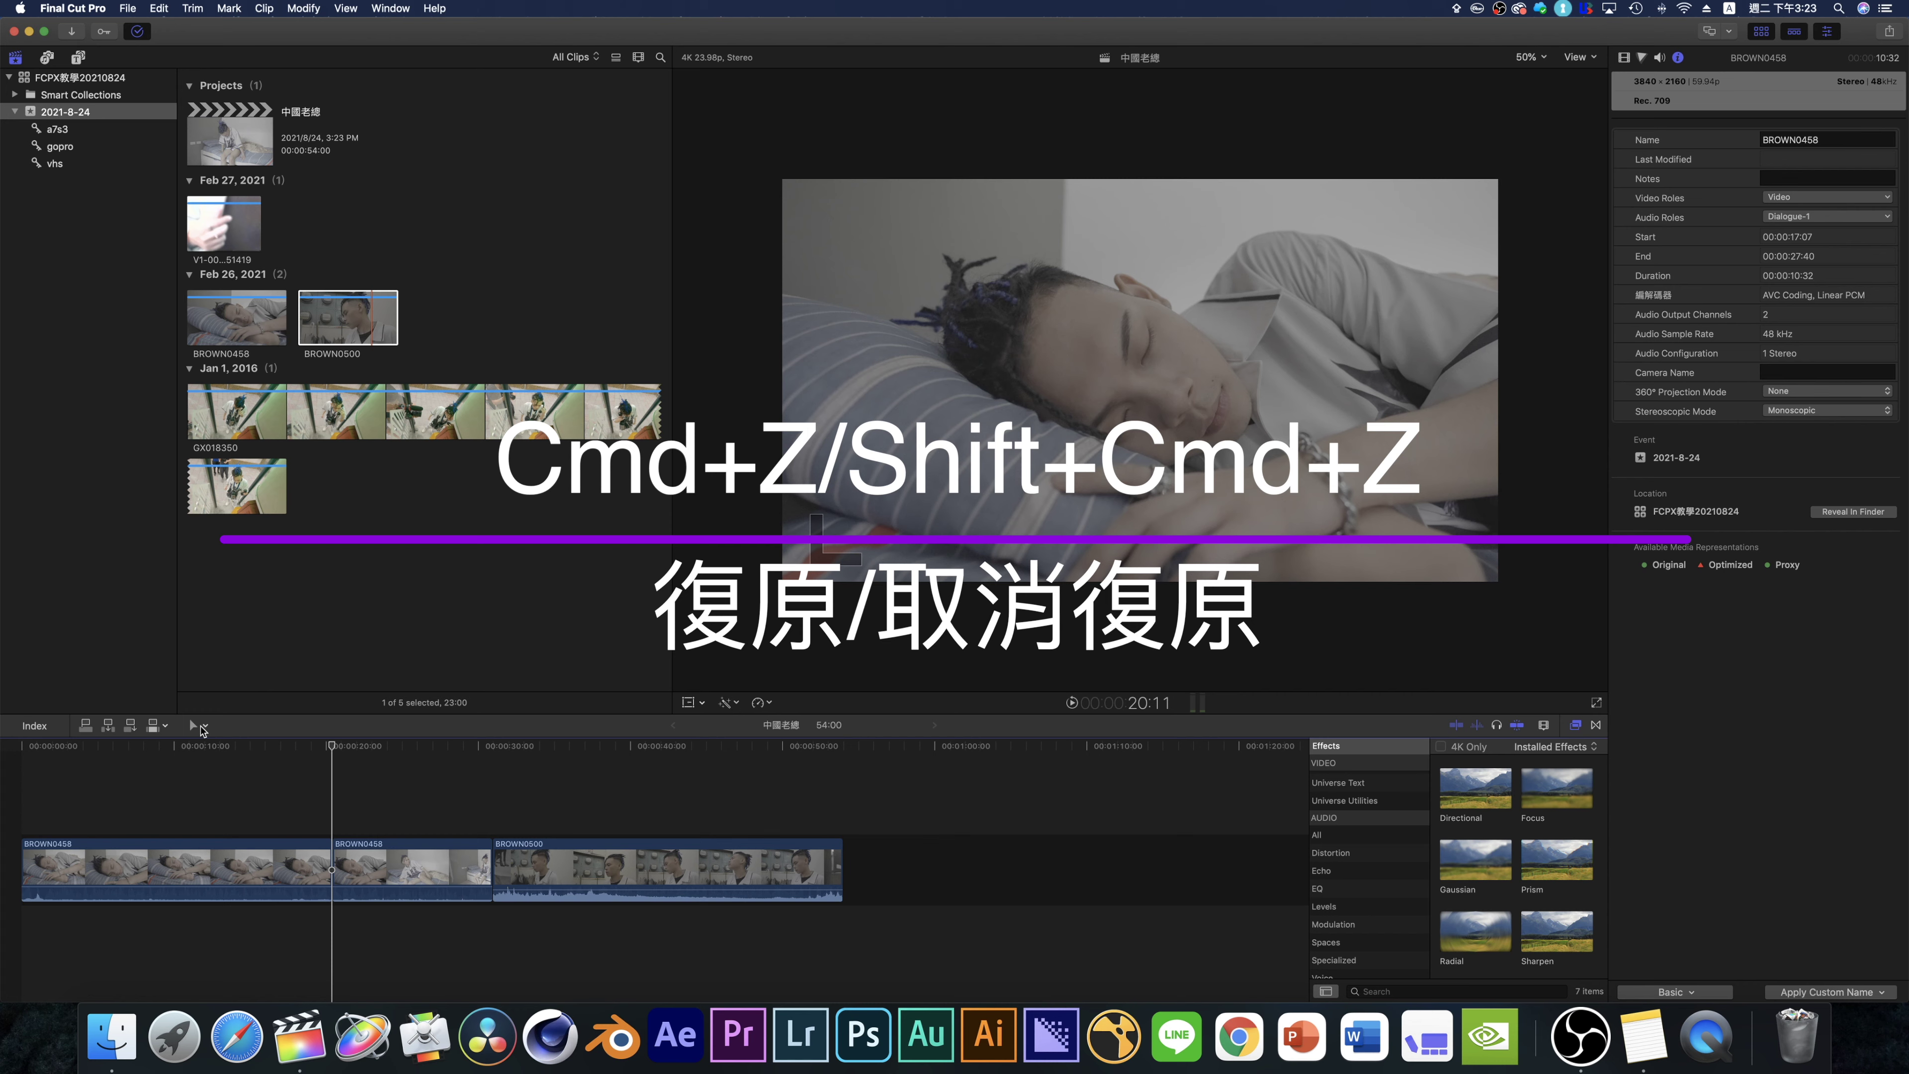
# - Switch to the Blade tool and make five test cuts across the second BROWN0458 clip
pyautogui.click(203, 728)
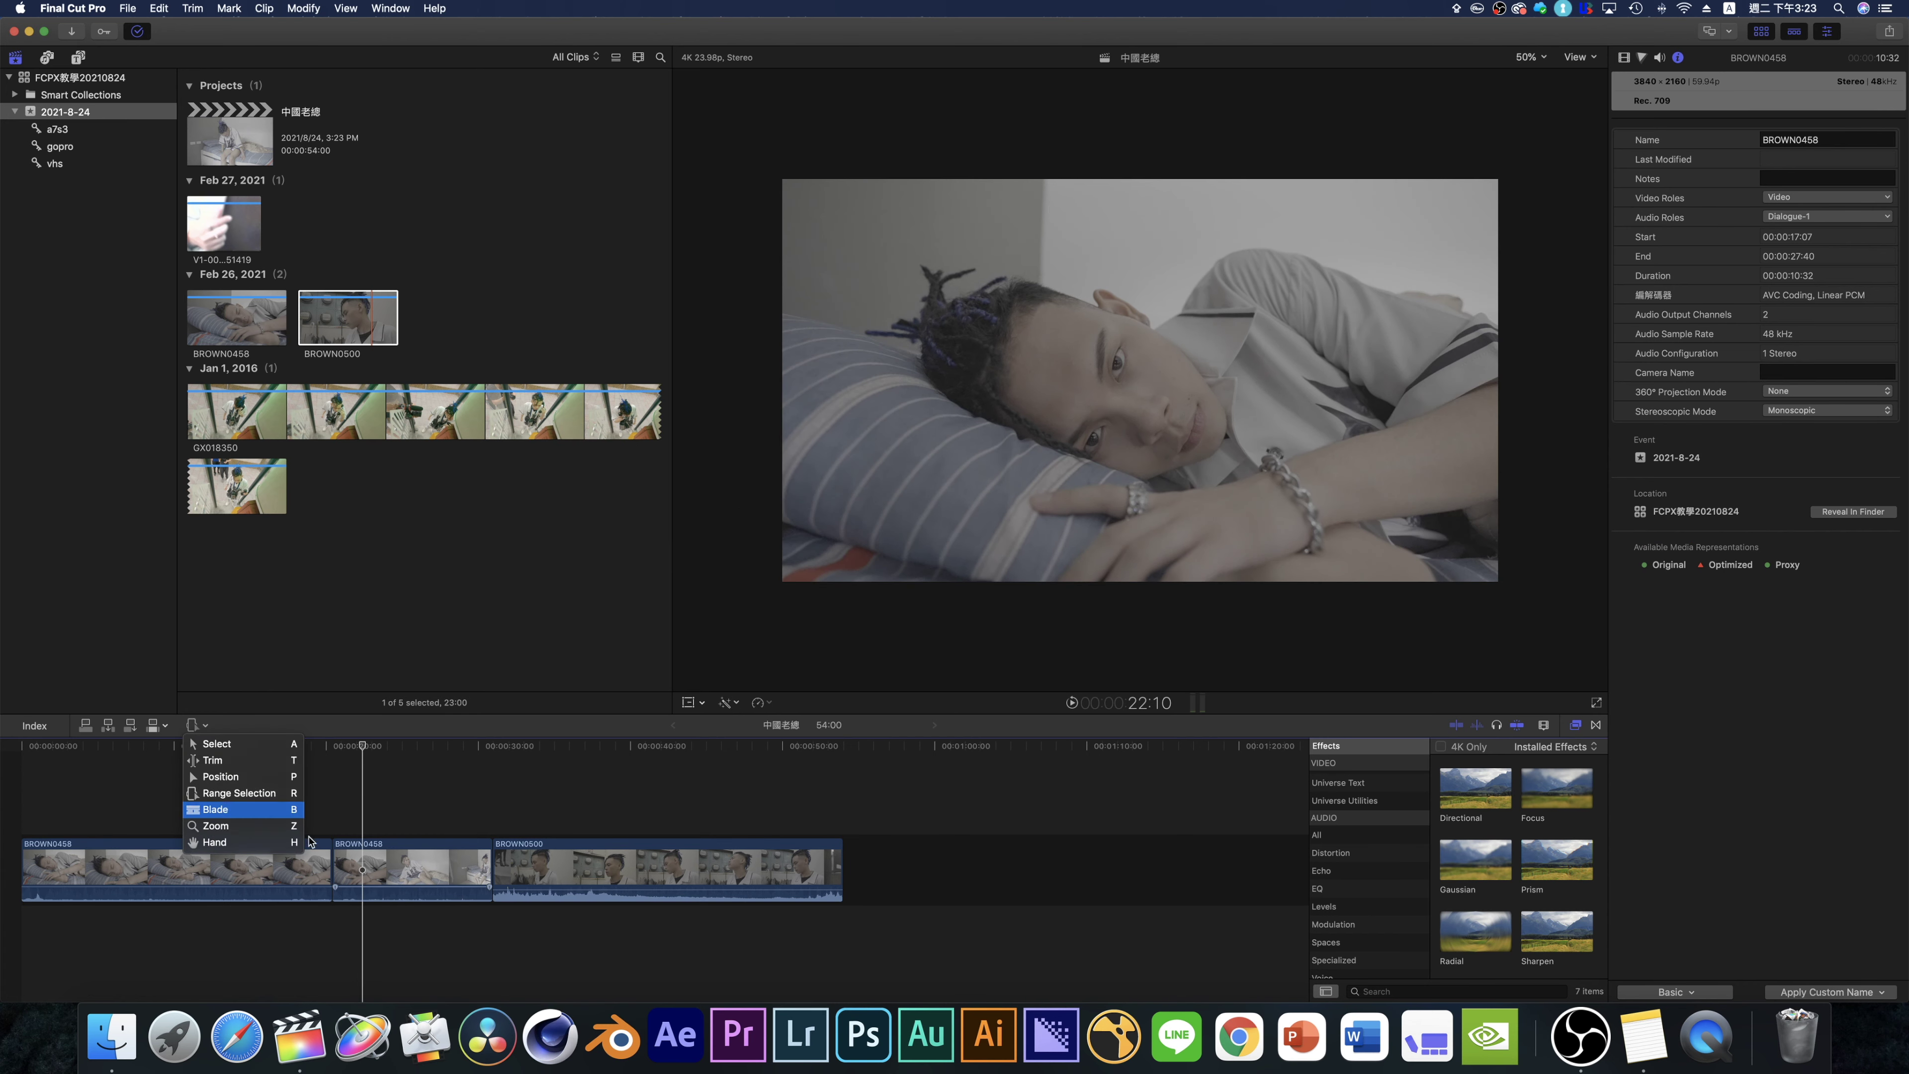
pyautogui.click(226, 809)
pyautogui.click(407, 868)
pyautogui.click(441, 868)
pyautogui.click(466, 868)
pyautogui.click(475, 869)
pyautogui.click(485, 868)
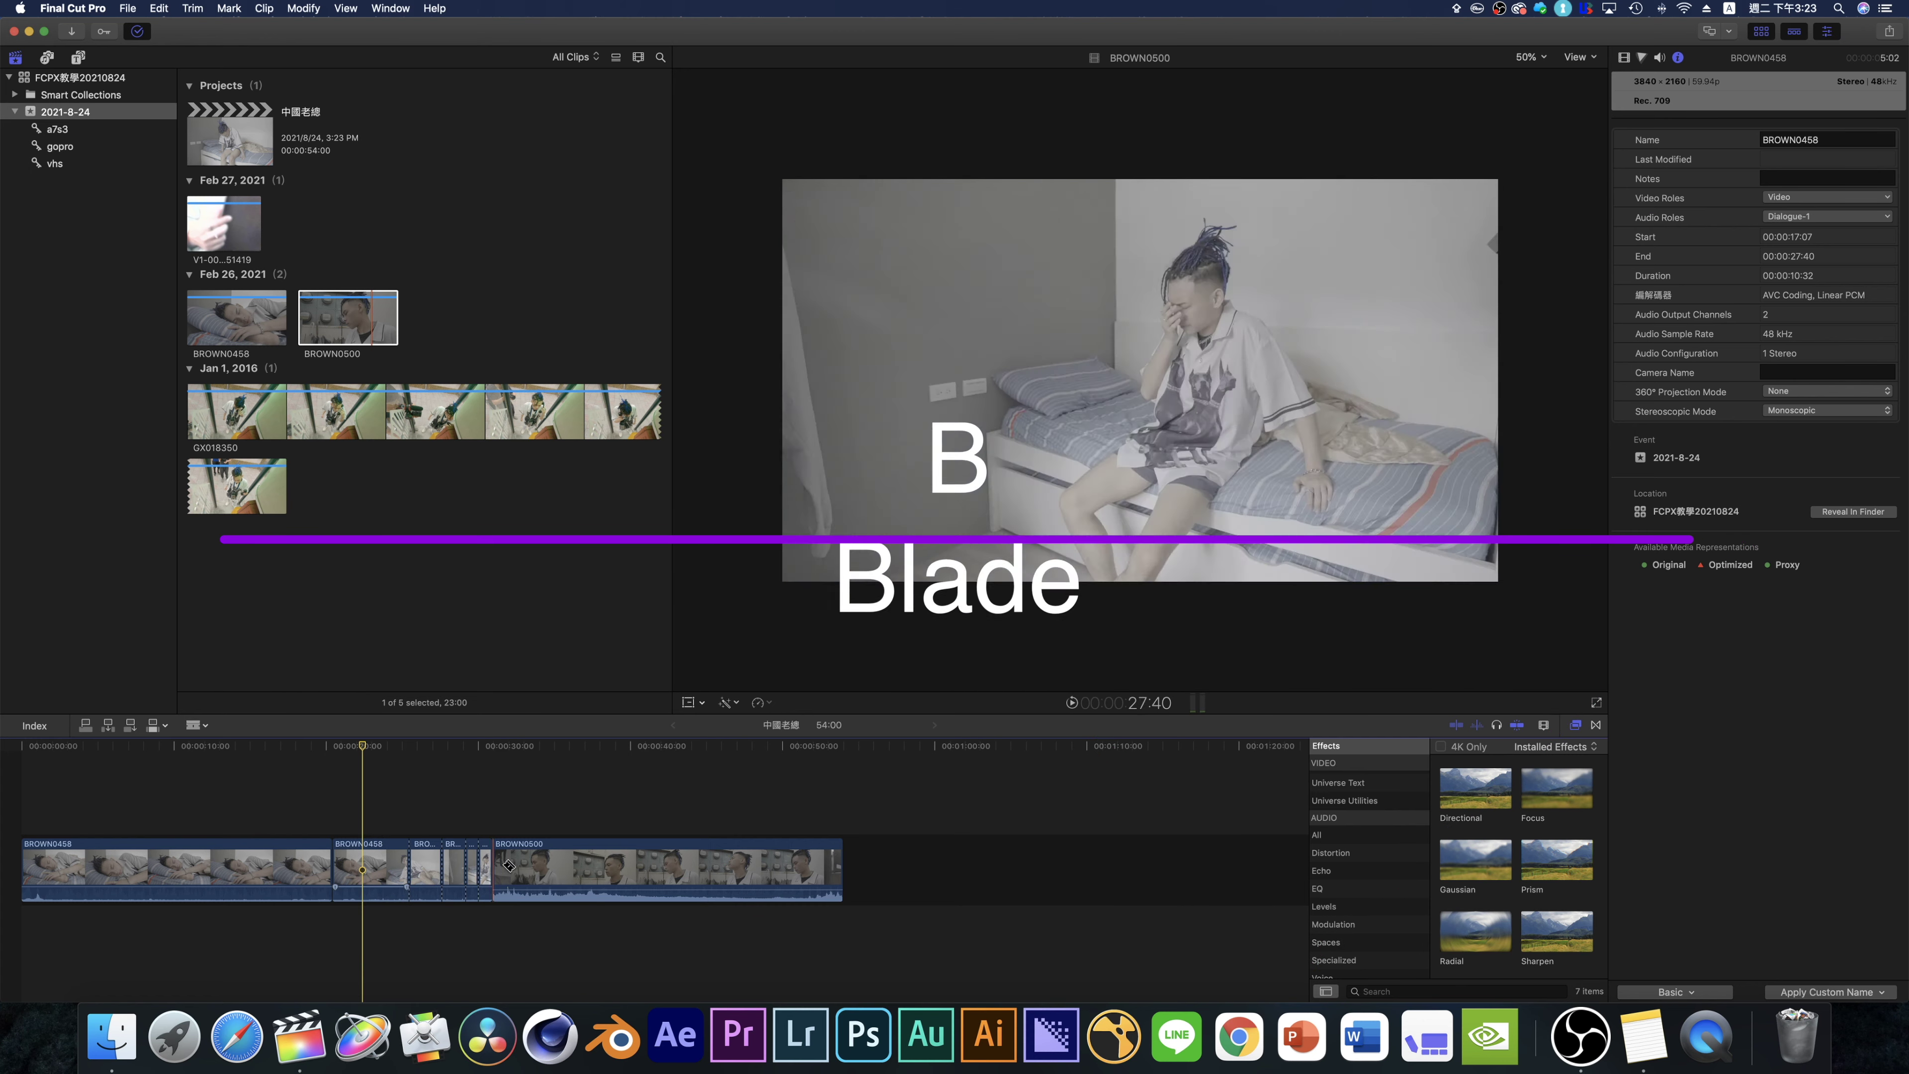
# - Make eight test cuts in BROWN0500, then split BROWN0458 at the playhead with Cmd+B
pyautogui.click(521, 867)
pyautogui.click(552, 866)
pyautogui.click(565, 865)
pyautogui.click(586, 866)
pyautogui.click(617, 865)
pyautogui.click(628, 864)
pyautogui.click(662, 865)
pyautogui.click(690, 864)
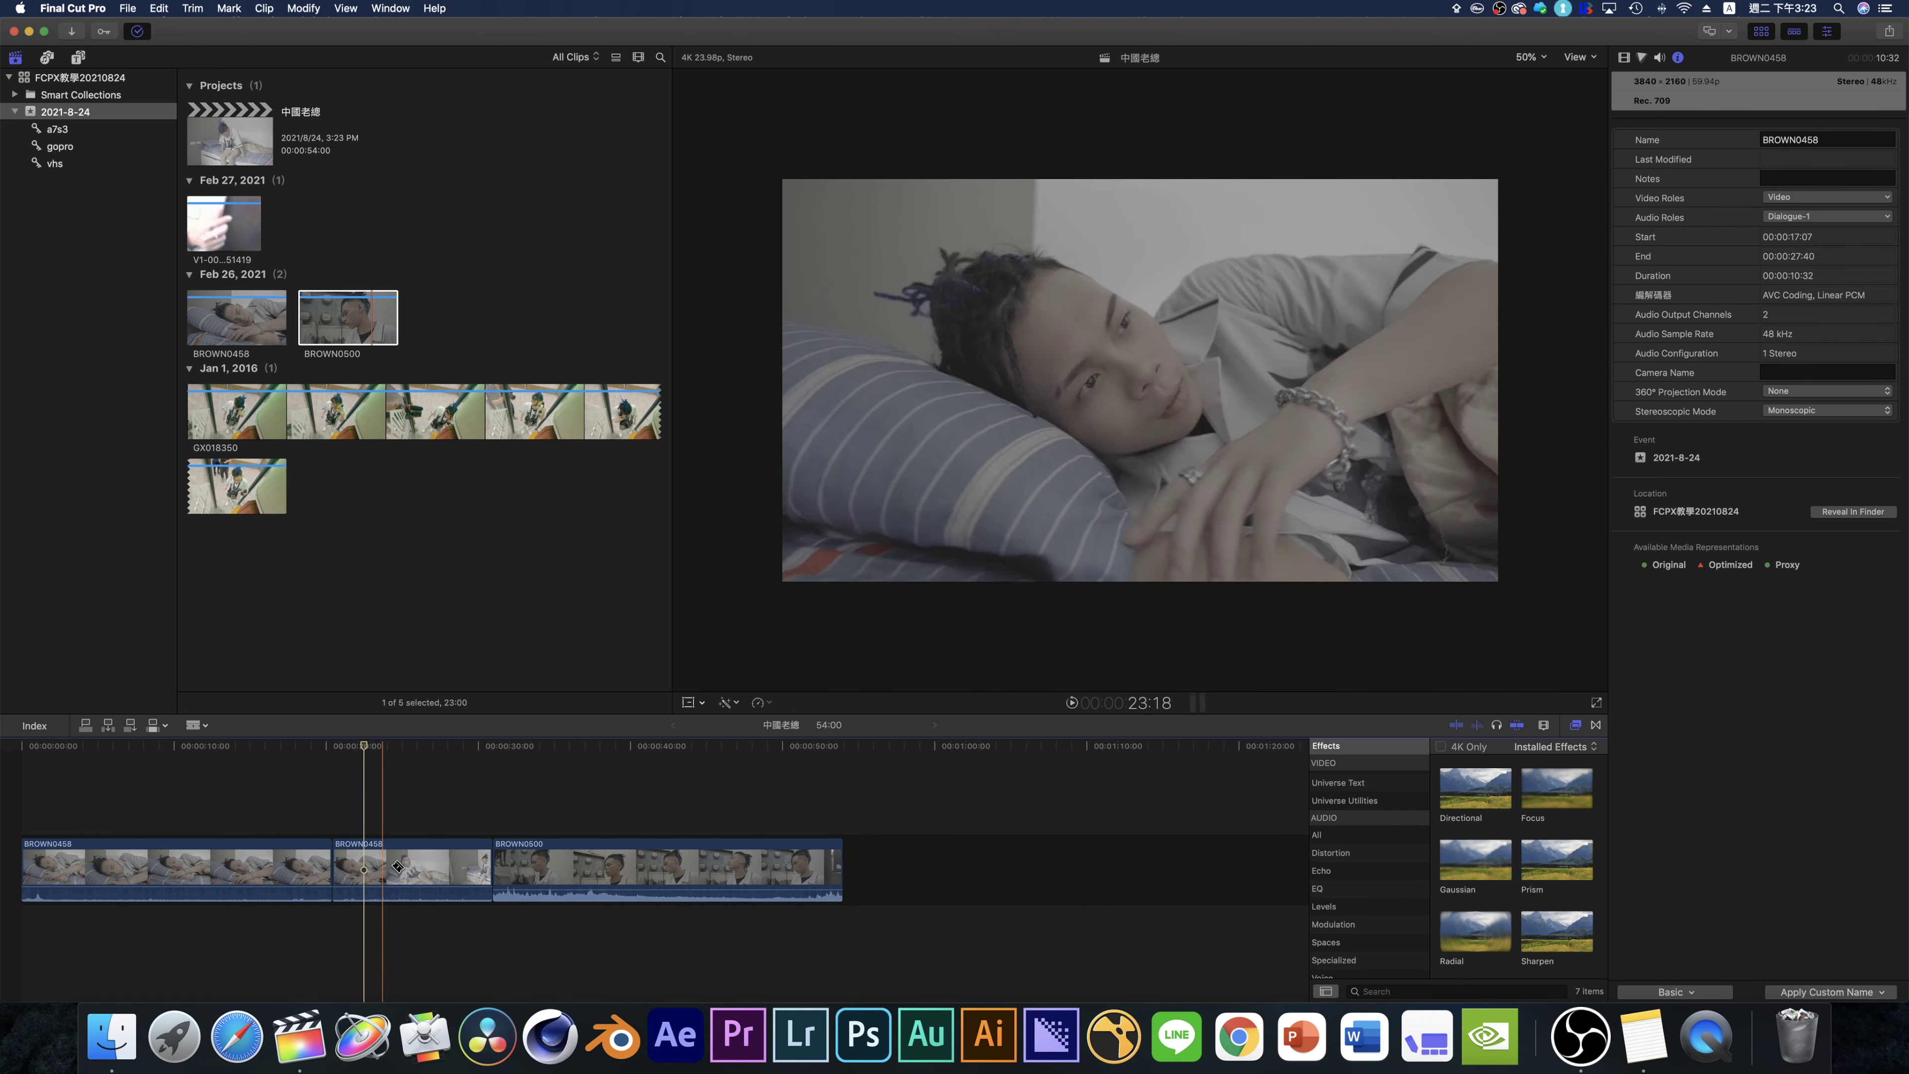
pyautogui.click(435, 751)
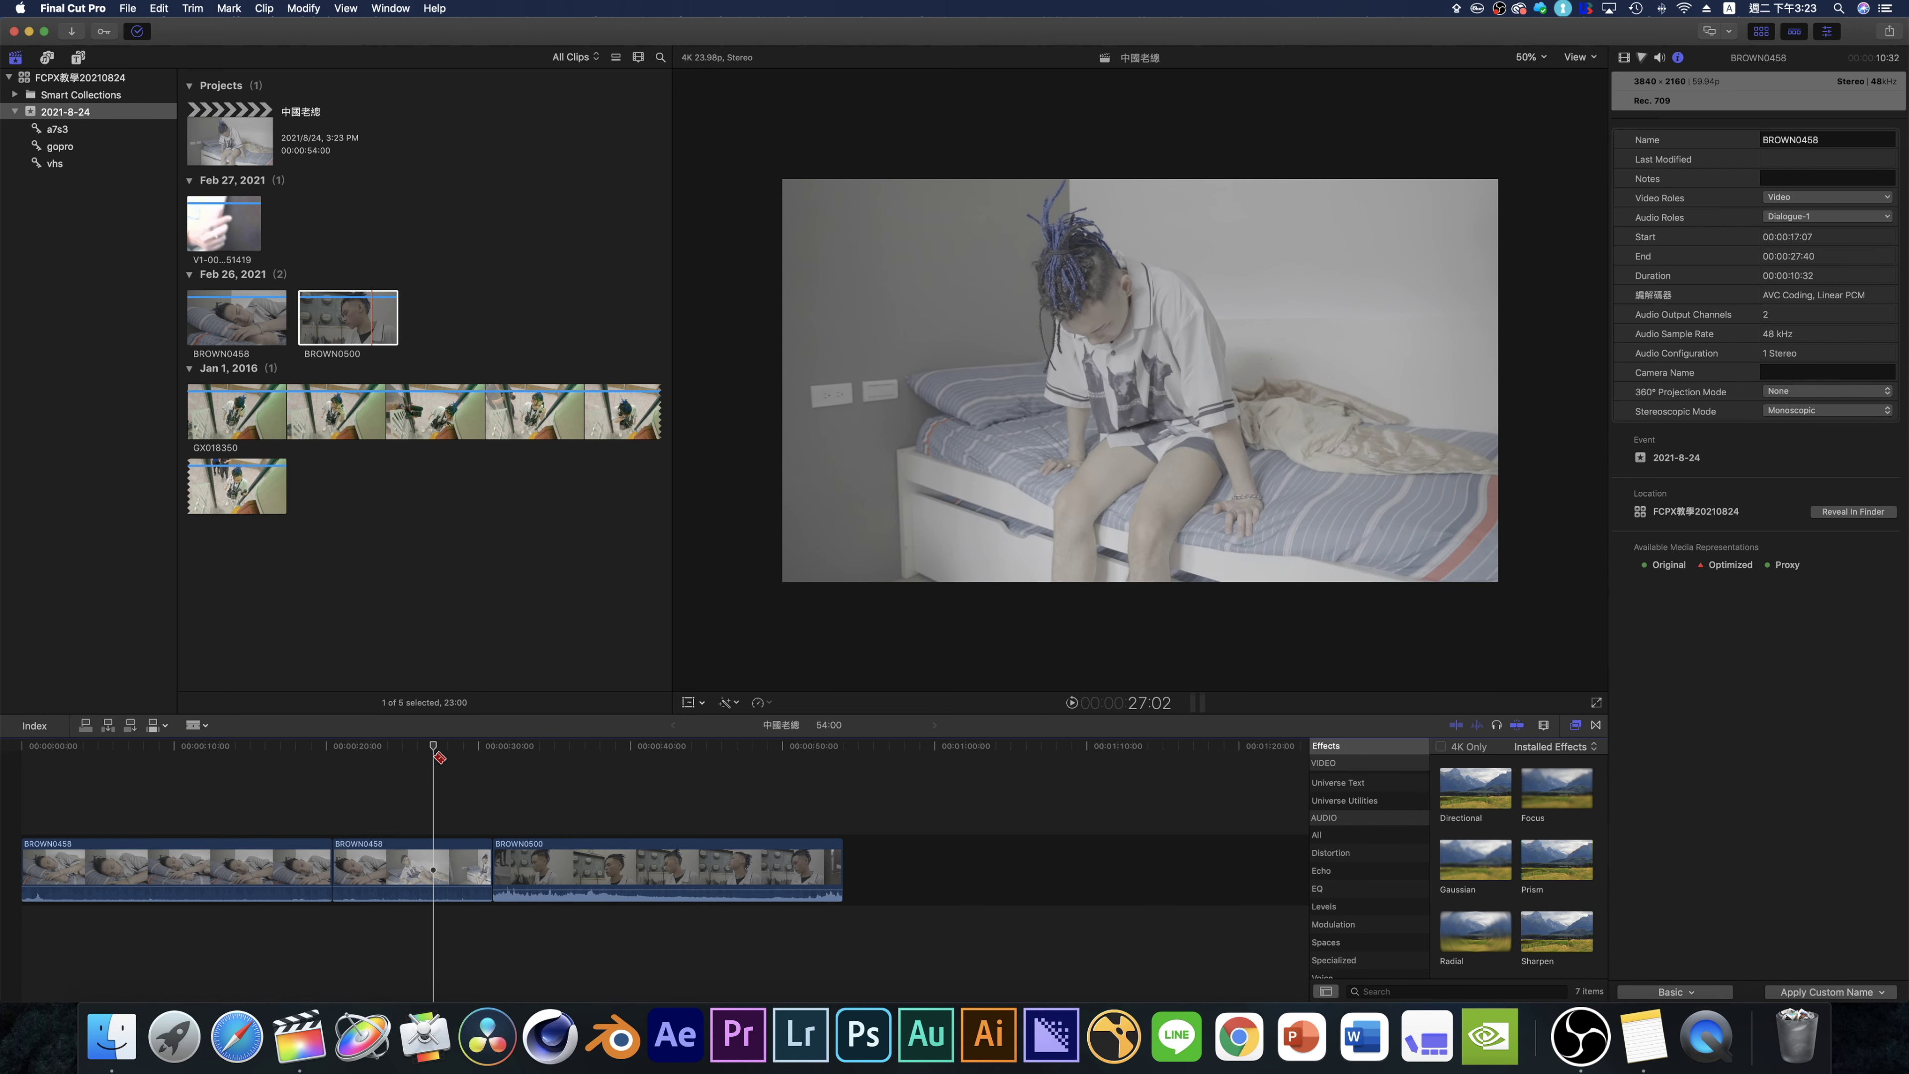
pyautogui.press('super+b')
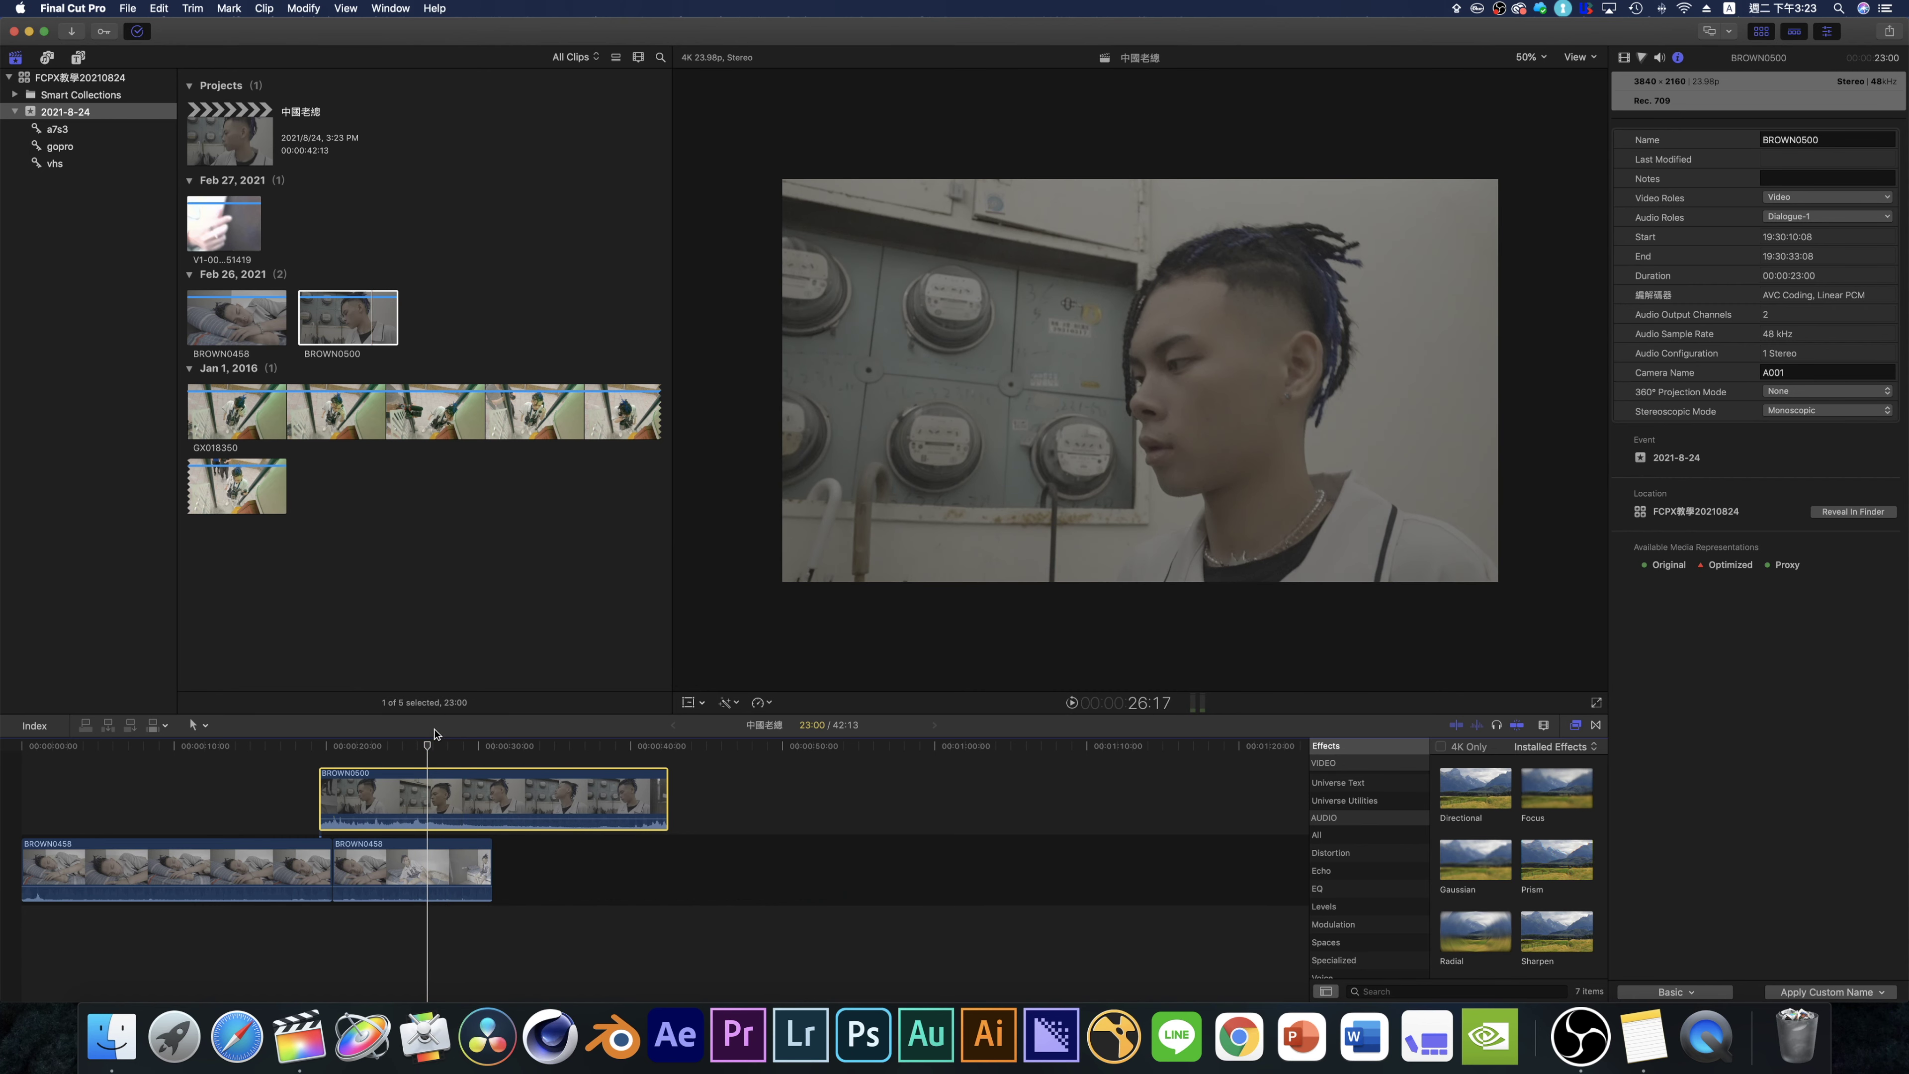
# - Cut BROWN0500 at the playhead with the Blade tool and with Cmd+B, undoing each cut
pyautogui.press('b')
pyautogui.click(430, 797)
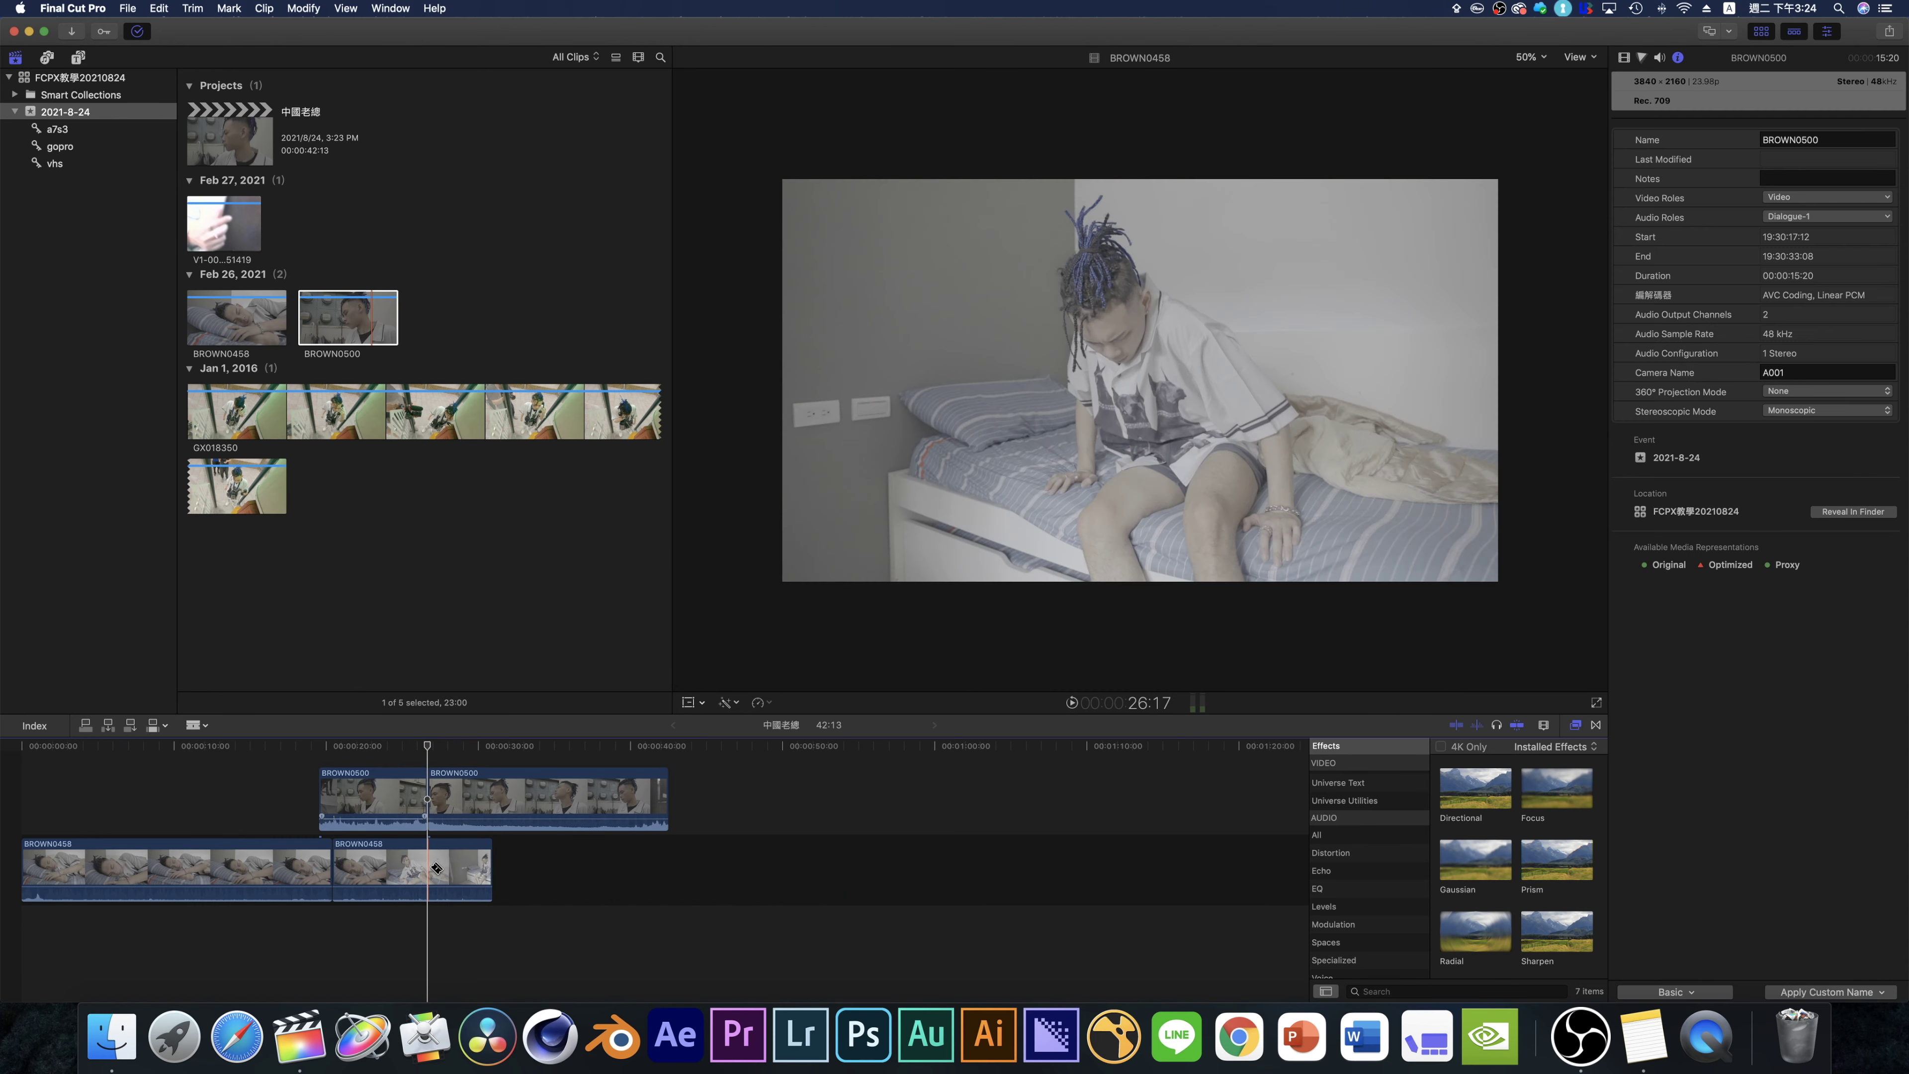
pyautogui.press('super+z')
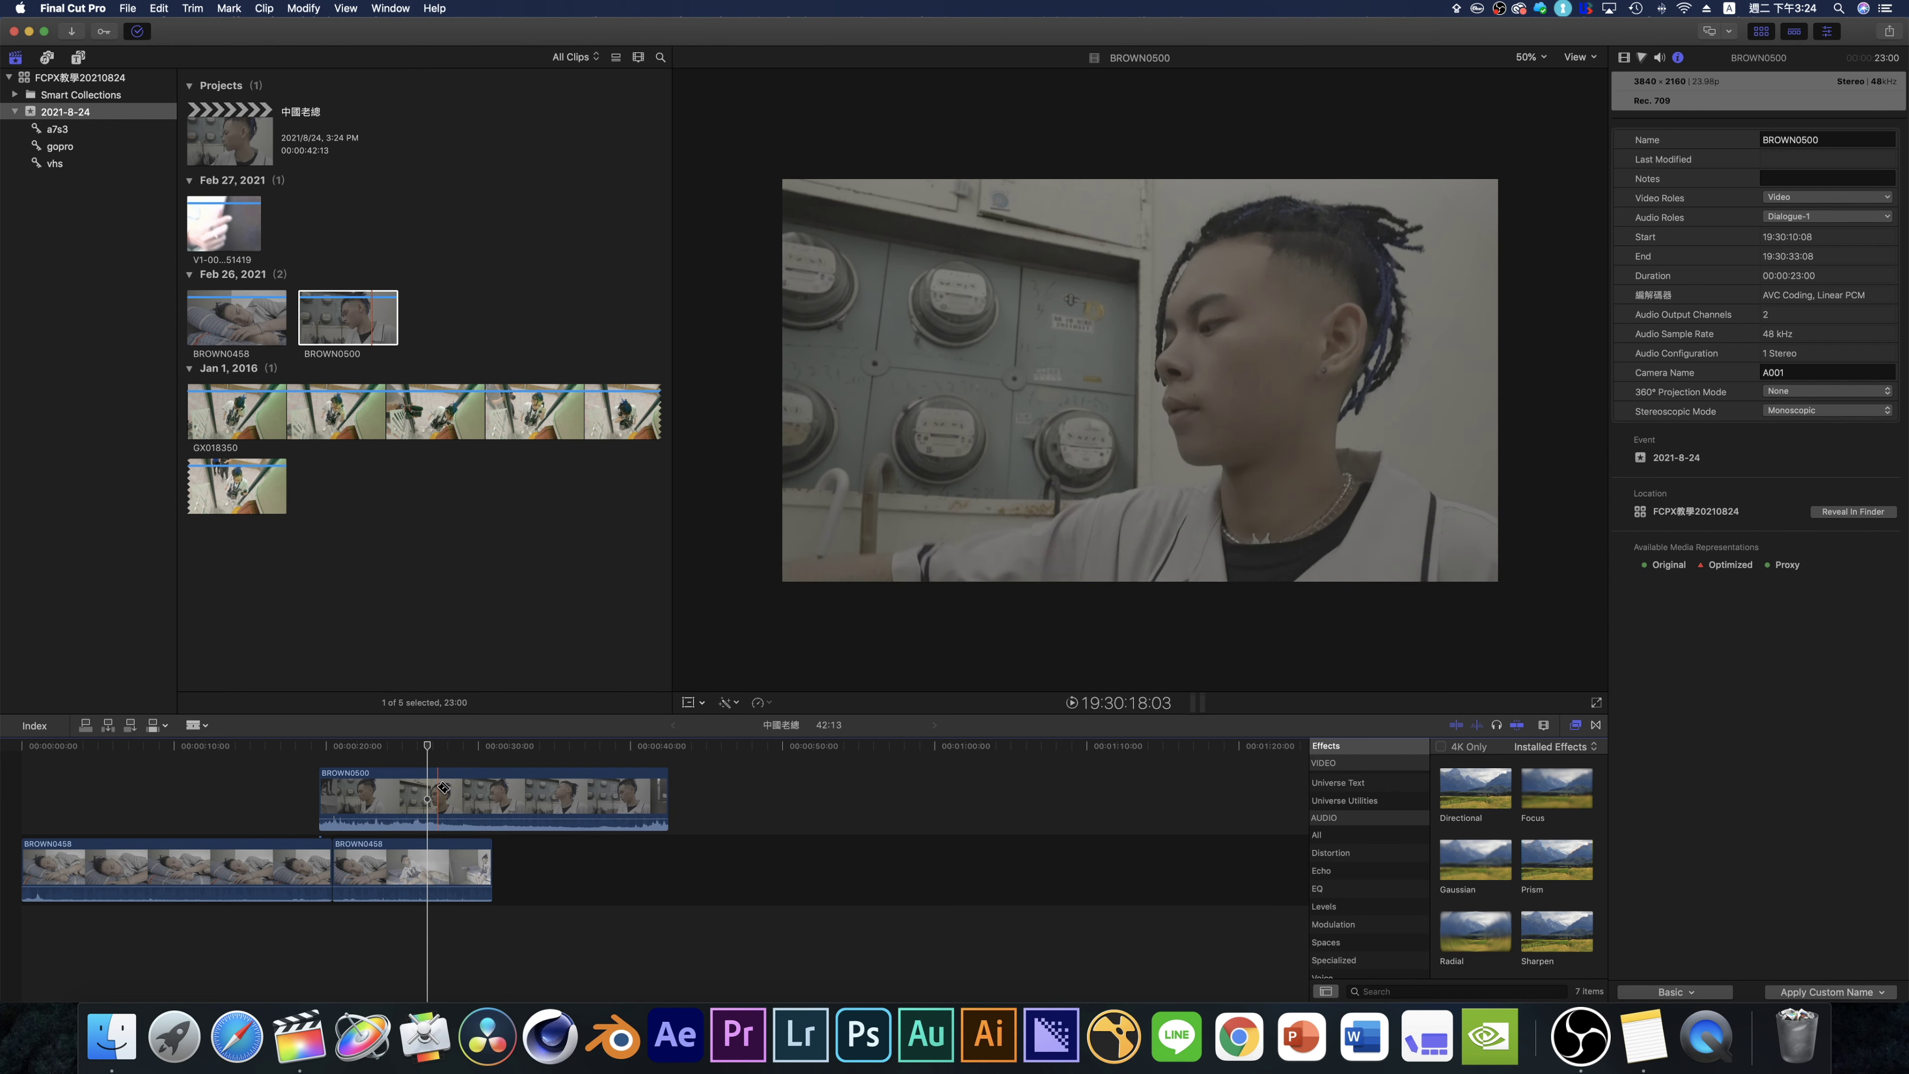
pyautogui.press('super+z')
pyautogui.press('a')
pyautogui.click(431, 797)
pyautogui.press('super+b')
pyautogui.press('super+z')
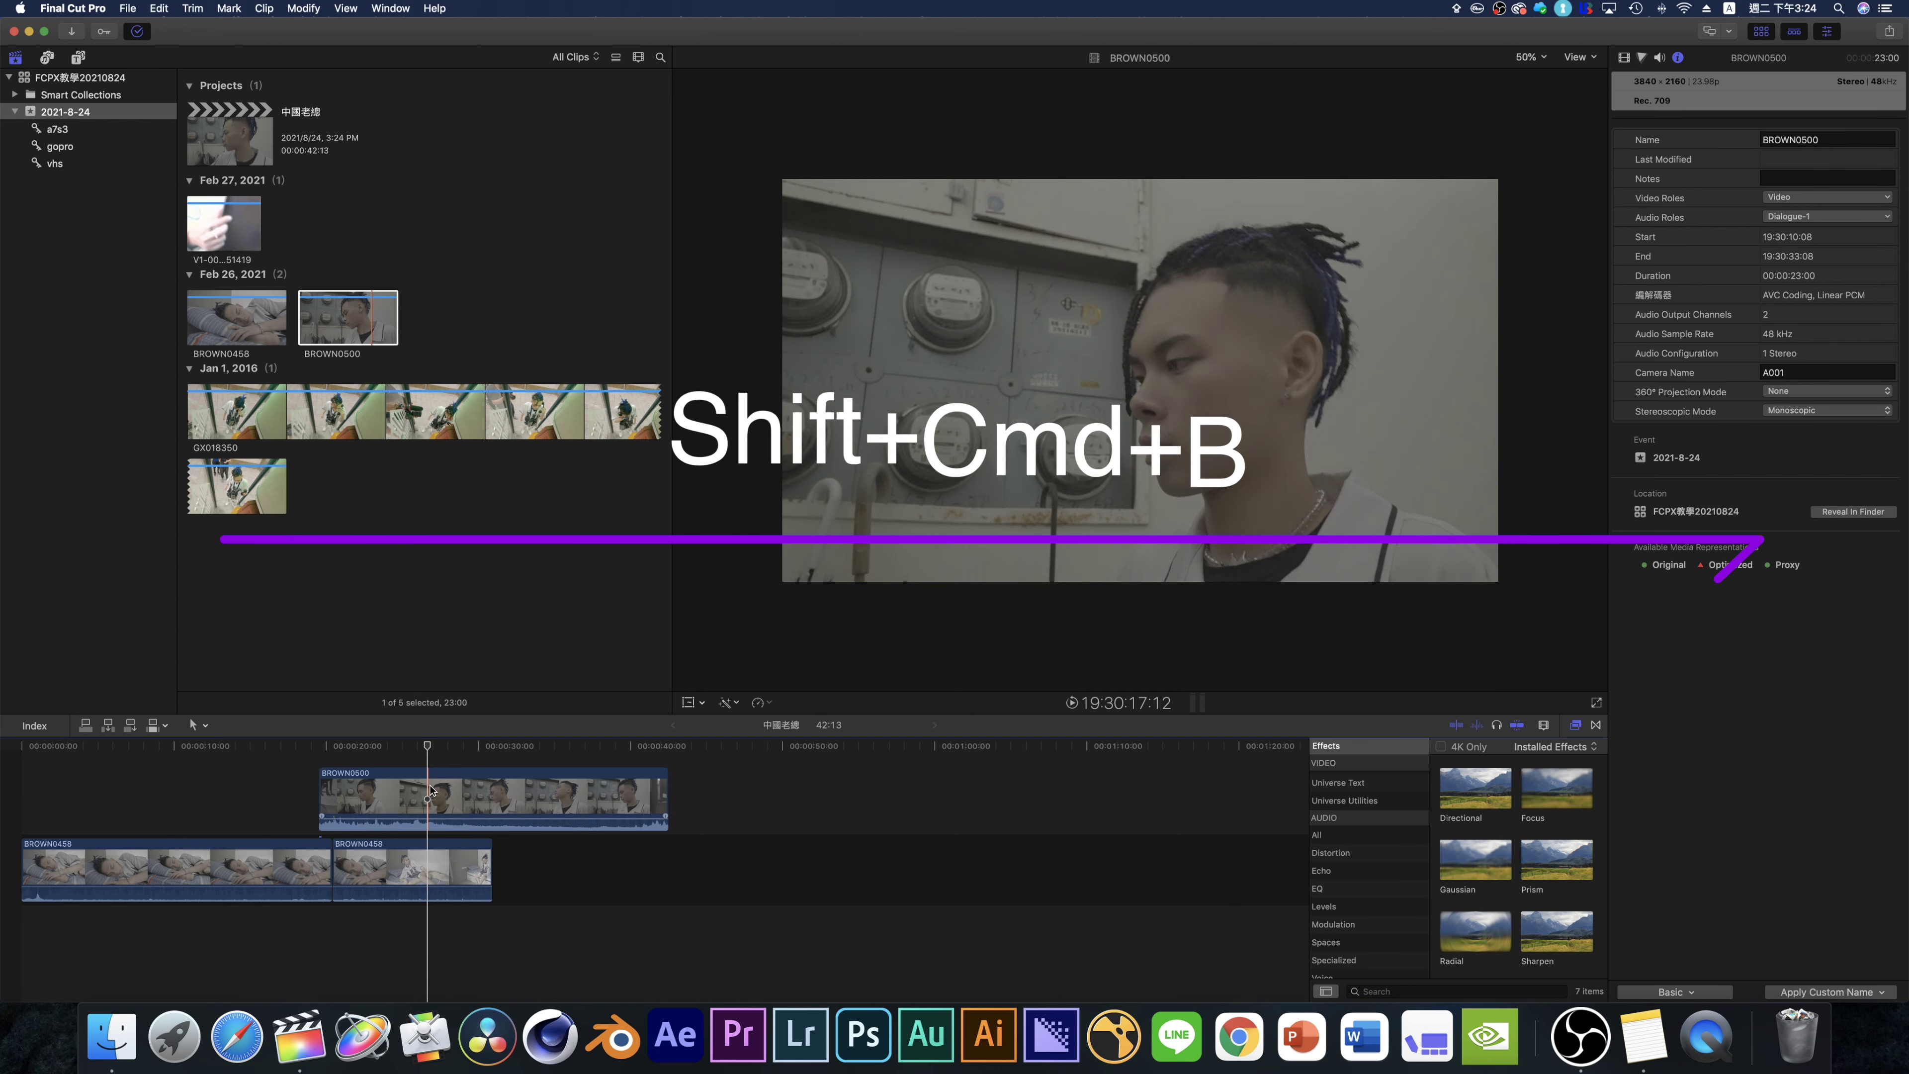
# - Blade All with Shift+Cmd+B, splitting BROWN0500 and BROWN0458 together at the playhead
pyautogui.press('super+shift+b')
pyautogui.click(436, 778)
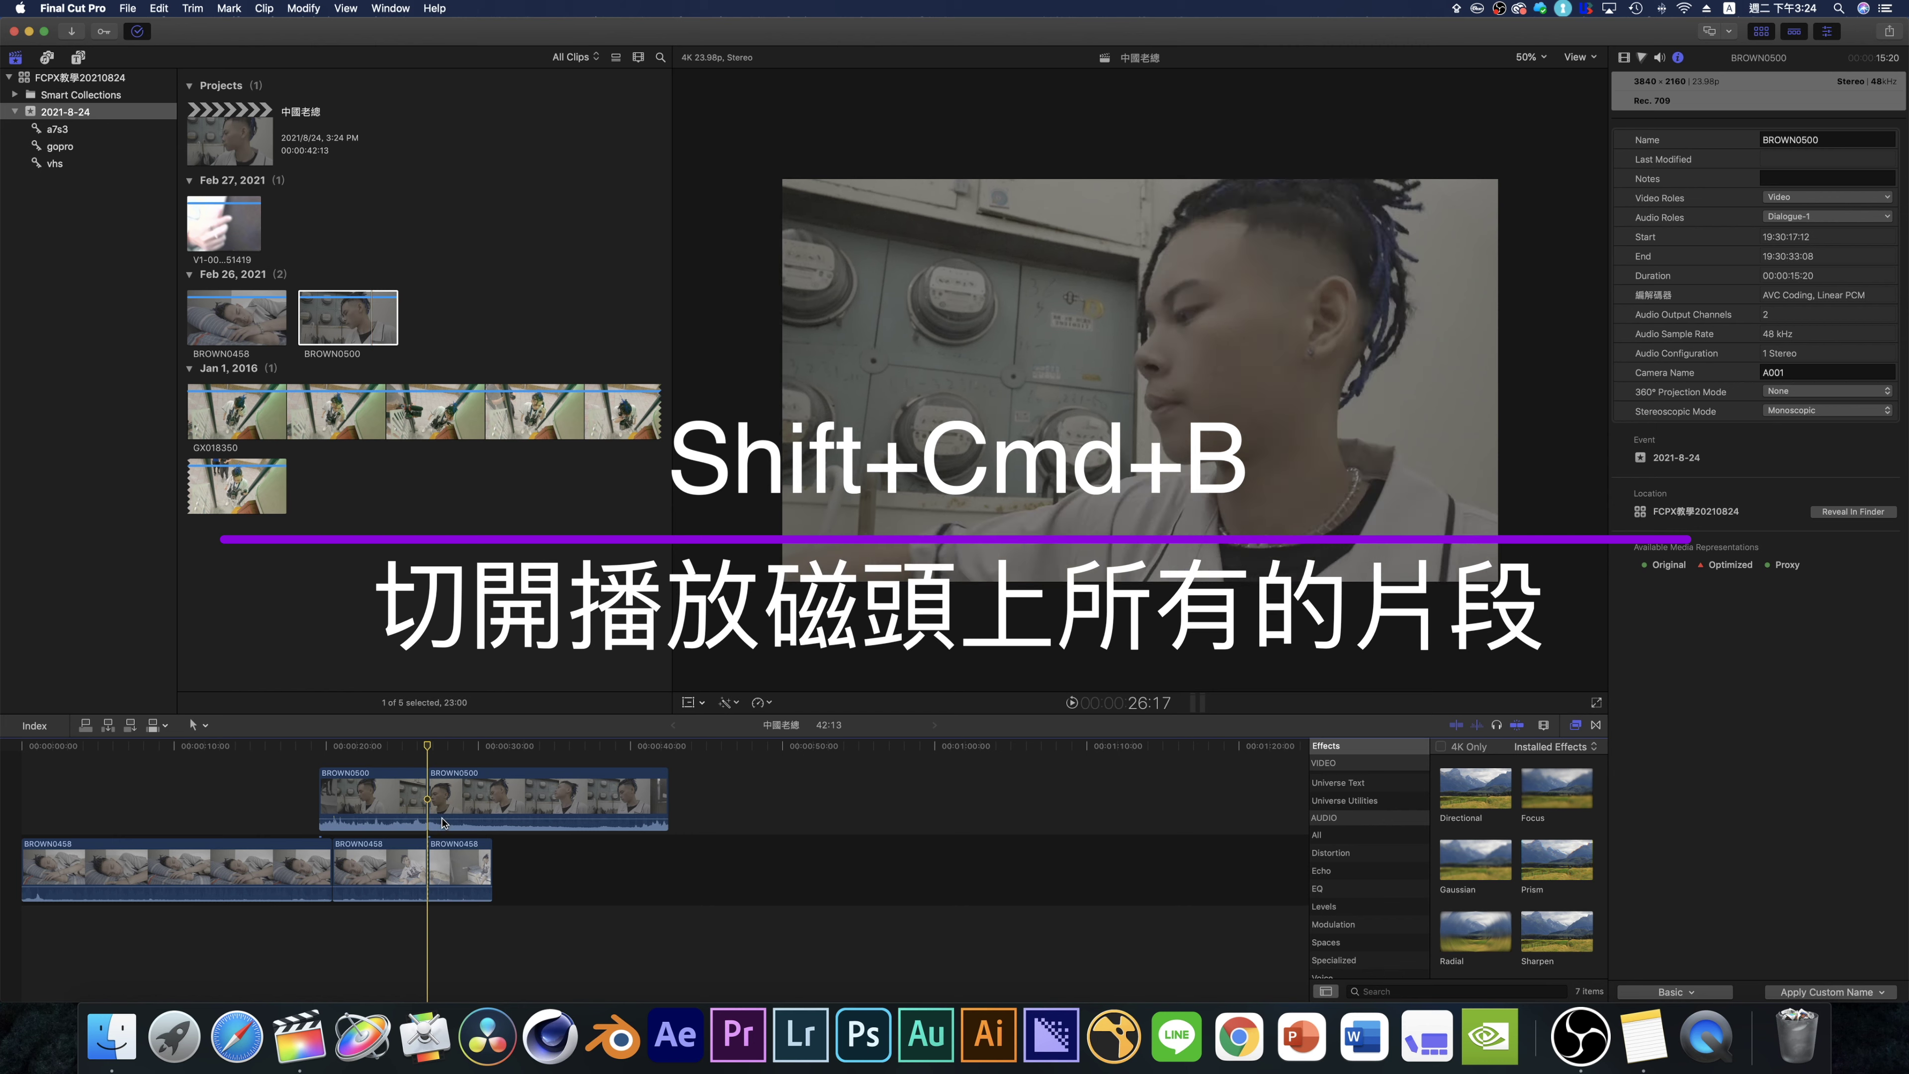
pyautogui.scroll(1, 436, 796)
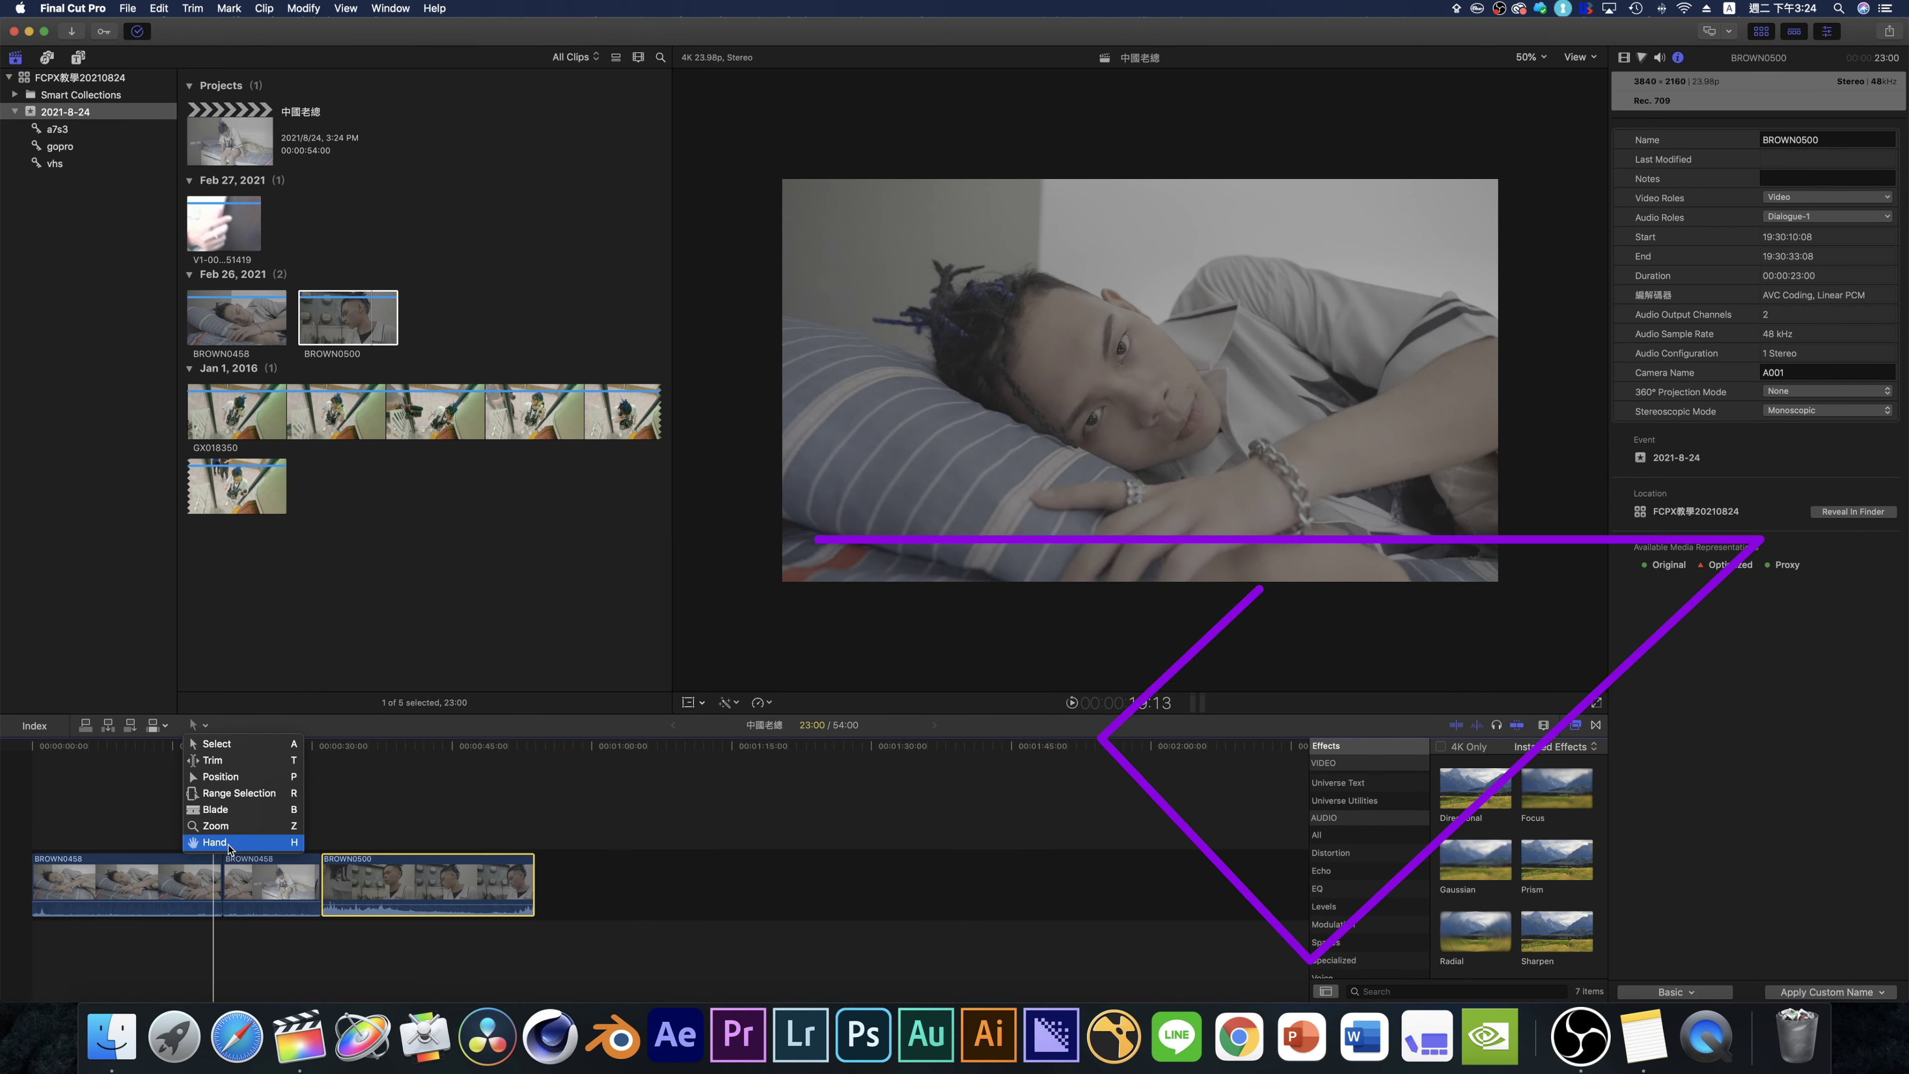
# - Copy BROWN0500 and paste duplicates of it at the playhead
pyautogui.press('h')
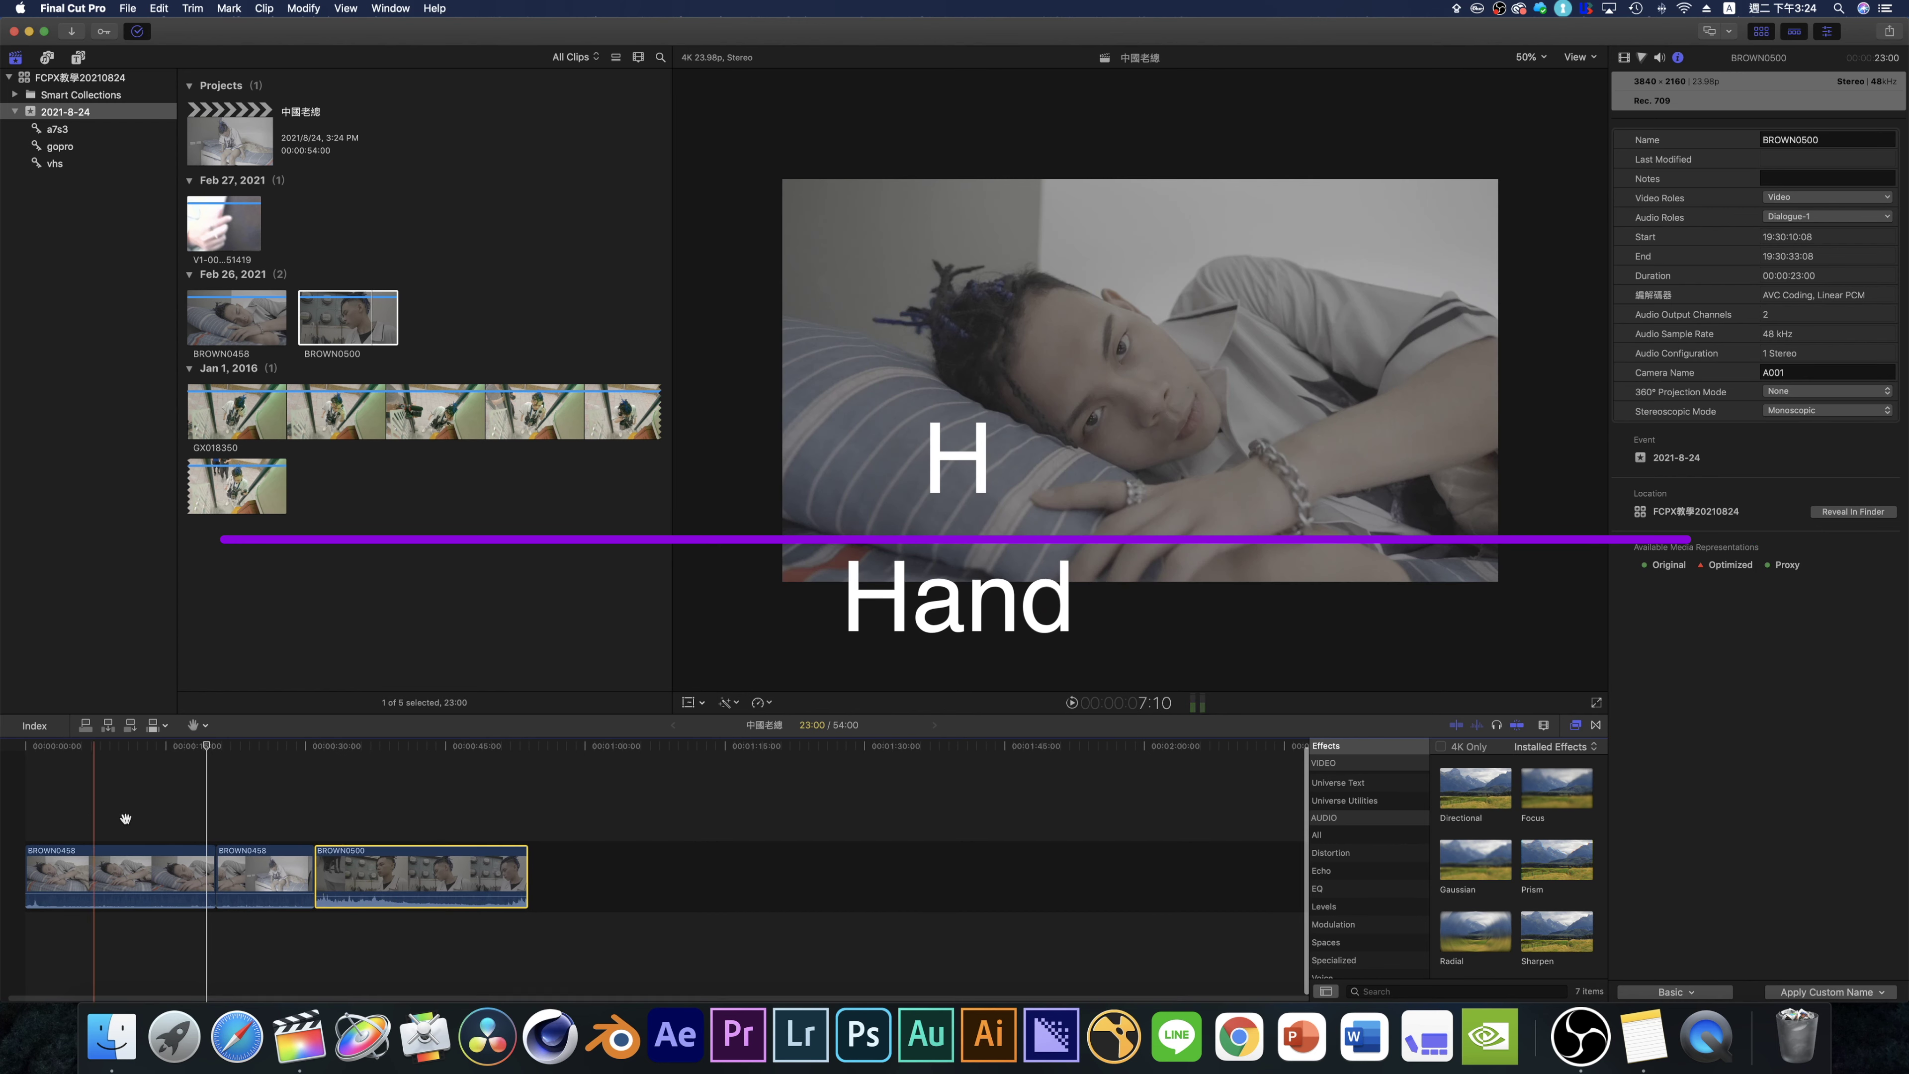
pyautogui.scroll(-1, 646, 820)
pyautogui.press('a')
pyautogui.press('super+c')
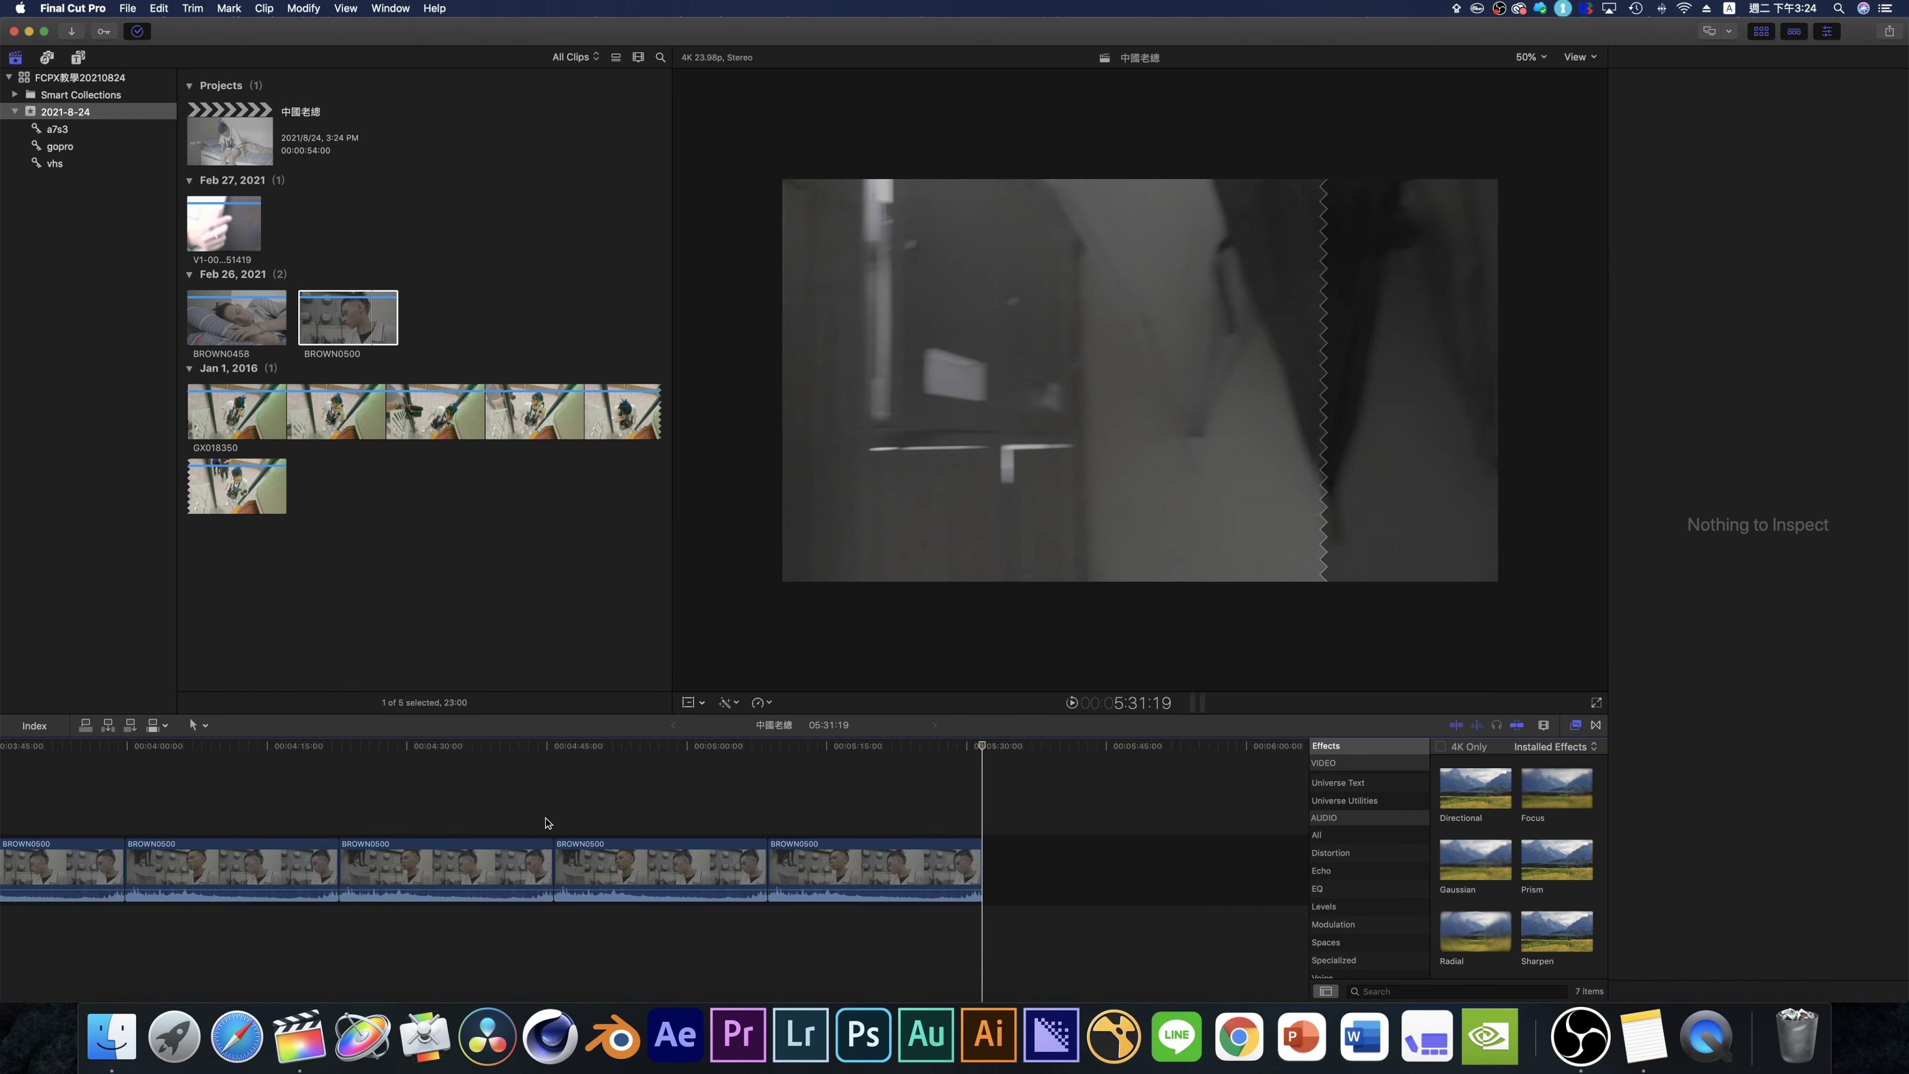
pyautogui.press('super+v')
pyautogui.press('super+v')
pyautogui.press('super+v')
pyautogui.press('super+v')
# - Pan back to the timeline start and undo the five extra BROWN0500 copies, restoring 54:00
pyautogui.press('h')
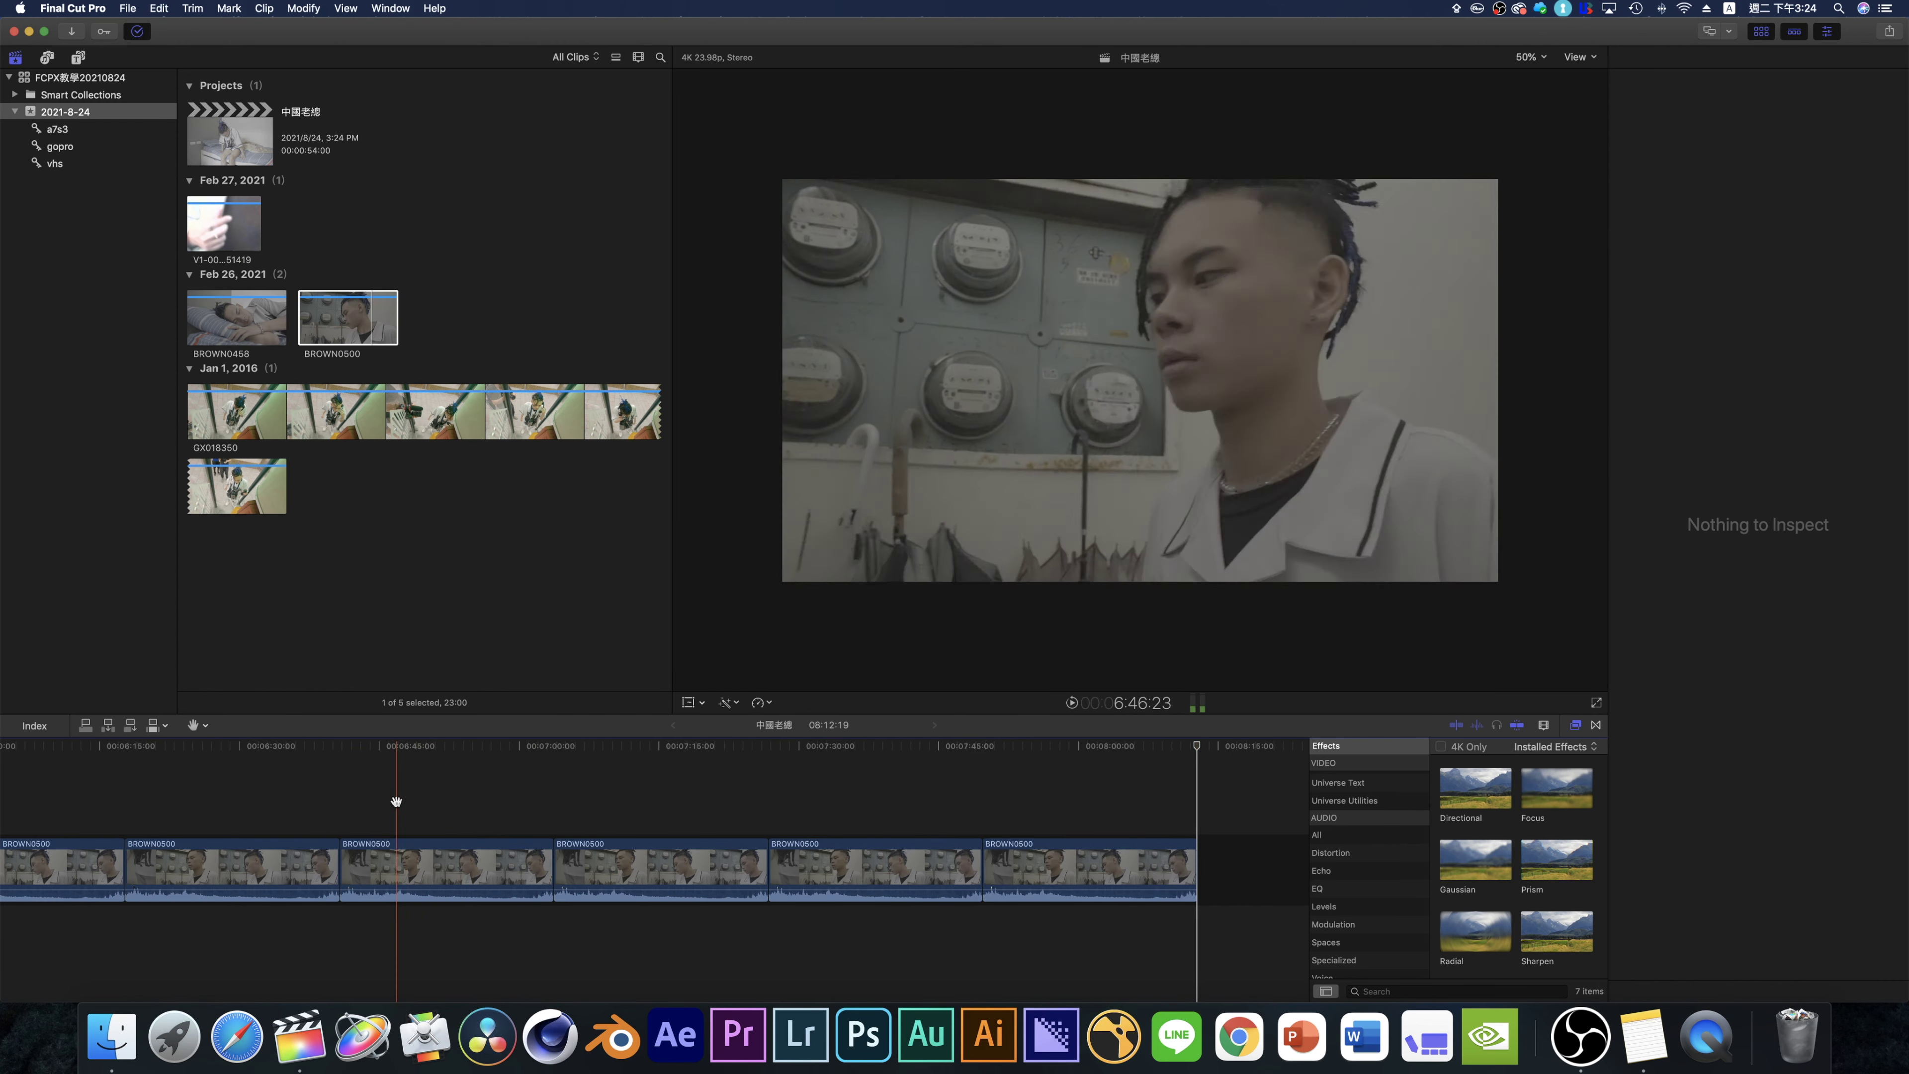
pyautogui.moveTo(392, 801); pyautogui.dragTo(1104, 829)
pyautogui.moveTo(269, 839); pyautogui.dragTo(1029, 821)
pyautogui.press('super+z')
pyautogui.press('super+z')
pyautogui.press('super+z')
pyautogui.press('super+z')
pyautogui.press('super+z')
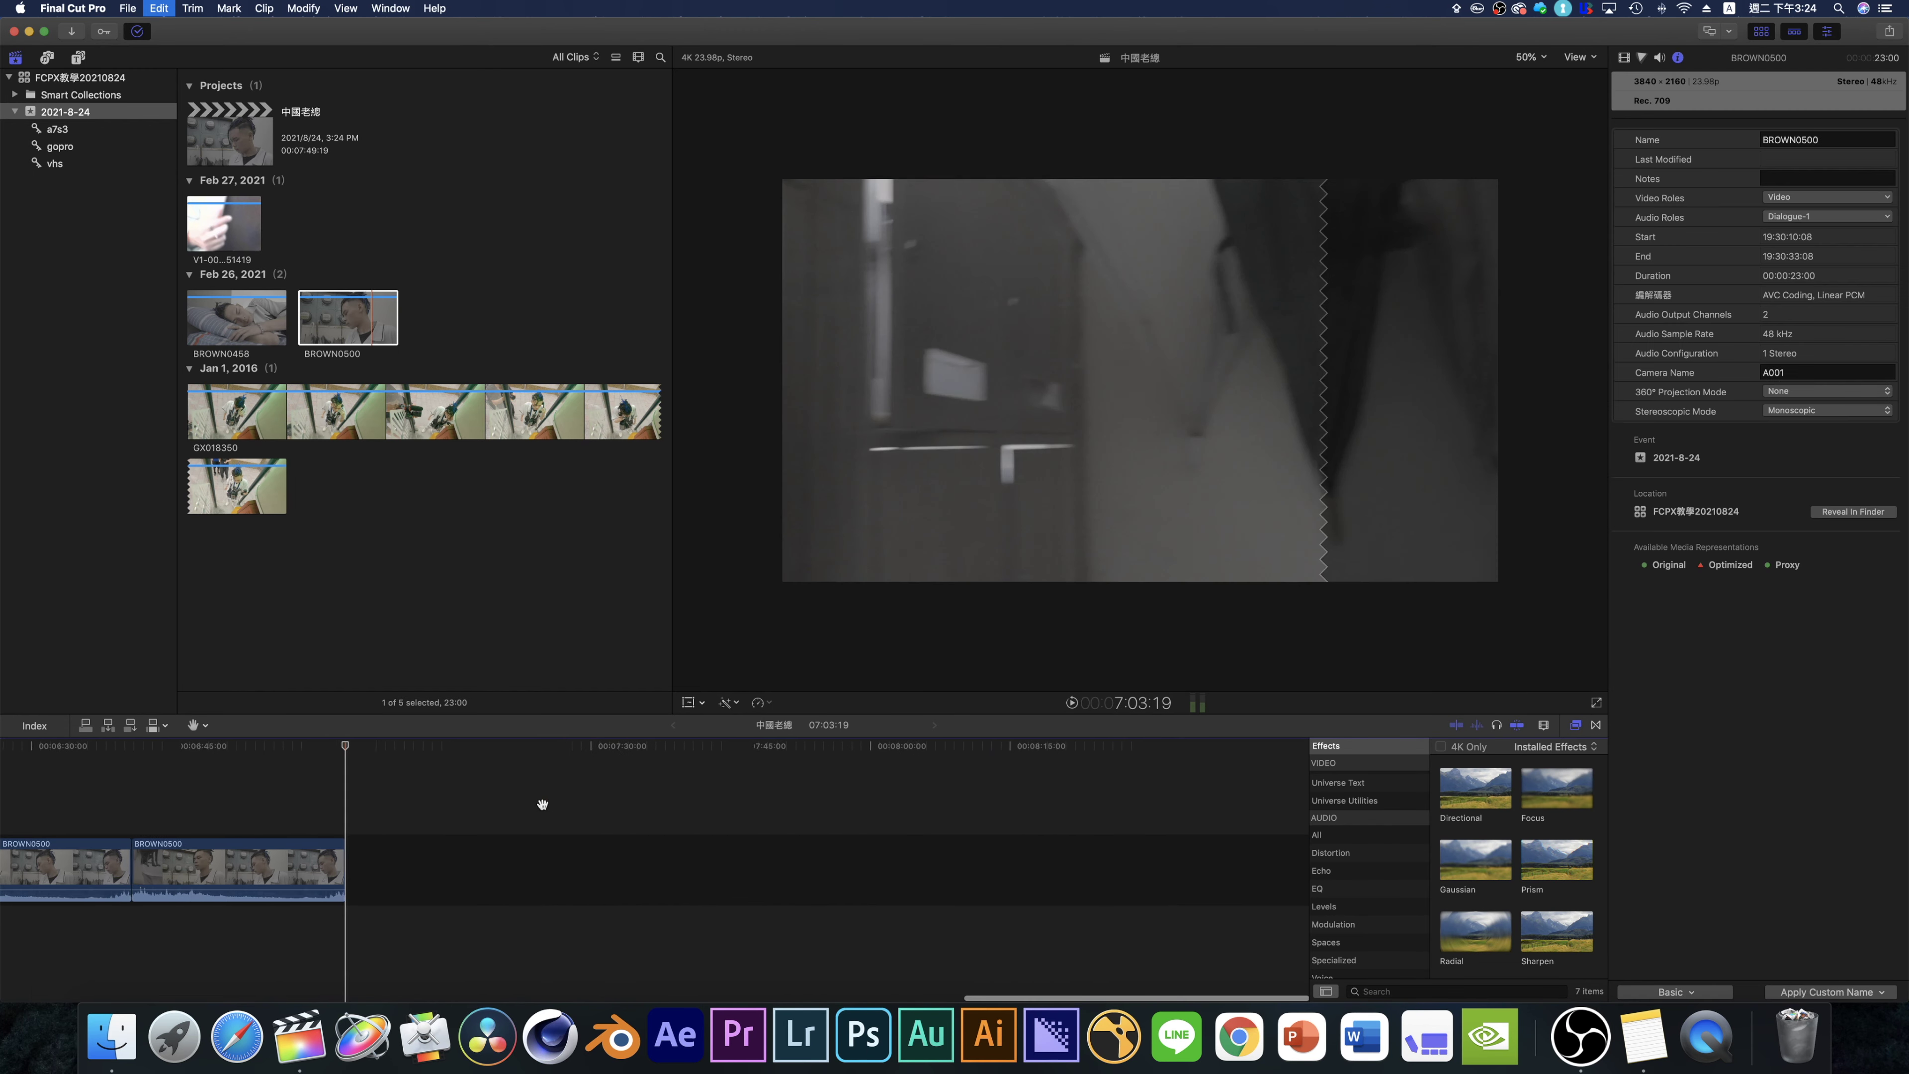
pyautogui.press('super+z')
pyautogui.press('super+z')
pyautogui.press('super+z')
pyautogui.press('super+z')
pyautogui.press('super+z')
pyautogui.press('super+z')
pyautogui.press('super+z')
pyautogui.press('super+z')
pyautogui.press('super+z')
pyautogui.press('super+z')
pyautogui.press('super+z')
pyautogui.press('super+z')
pyautogui.press('super+z')
pyautogui.press('super+z')
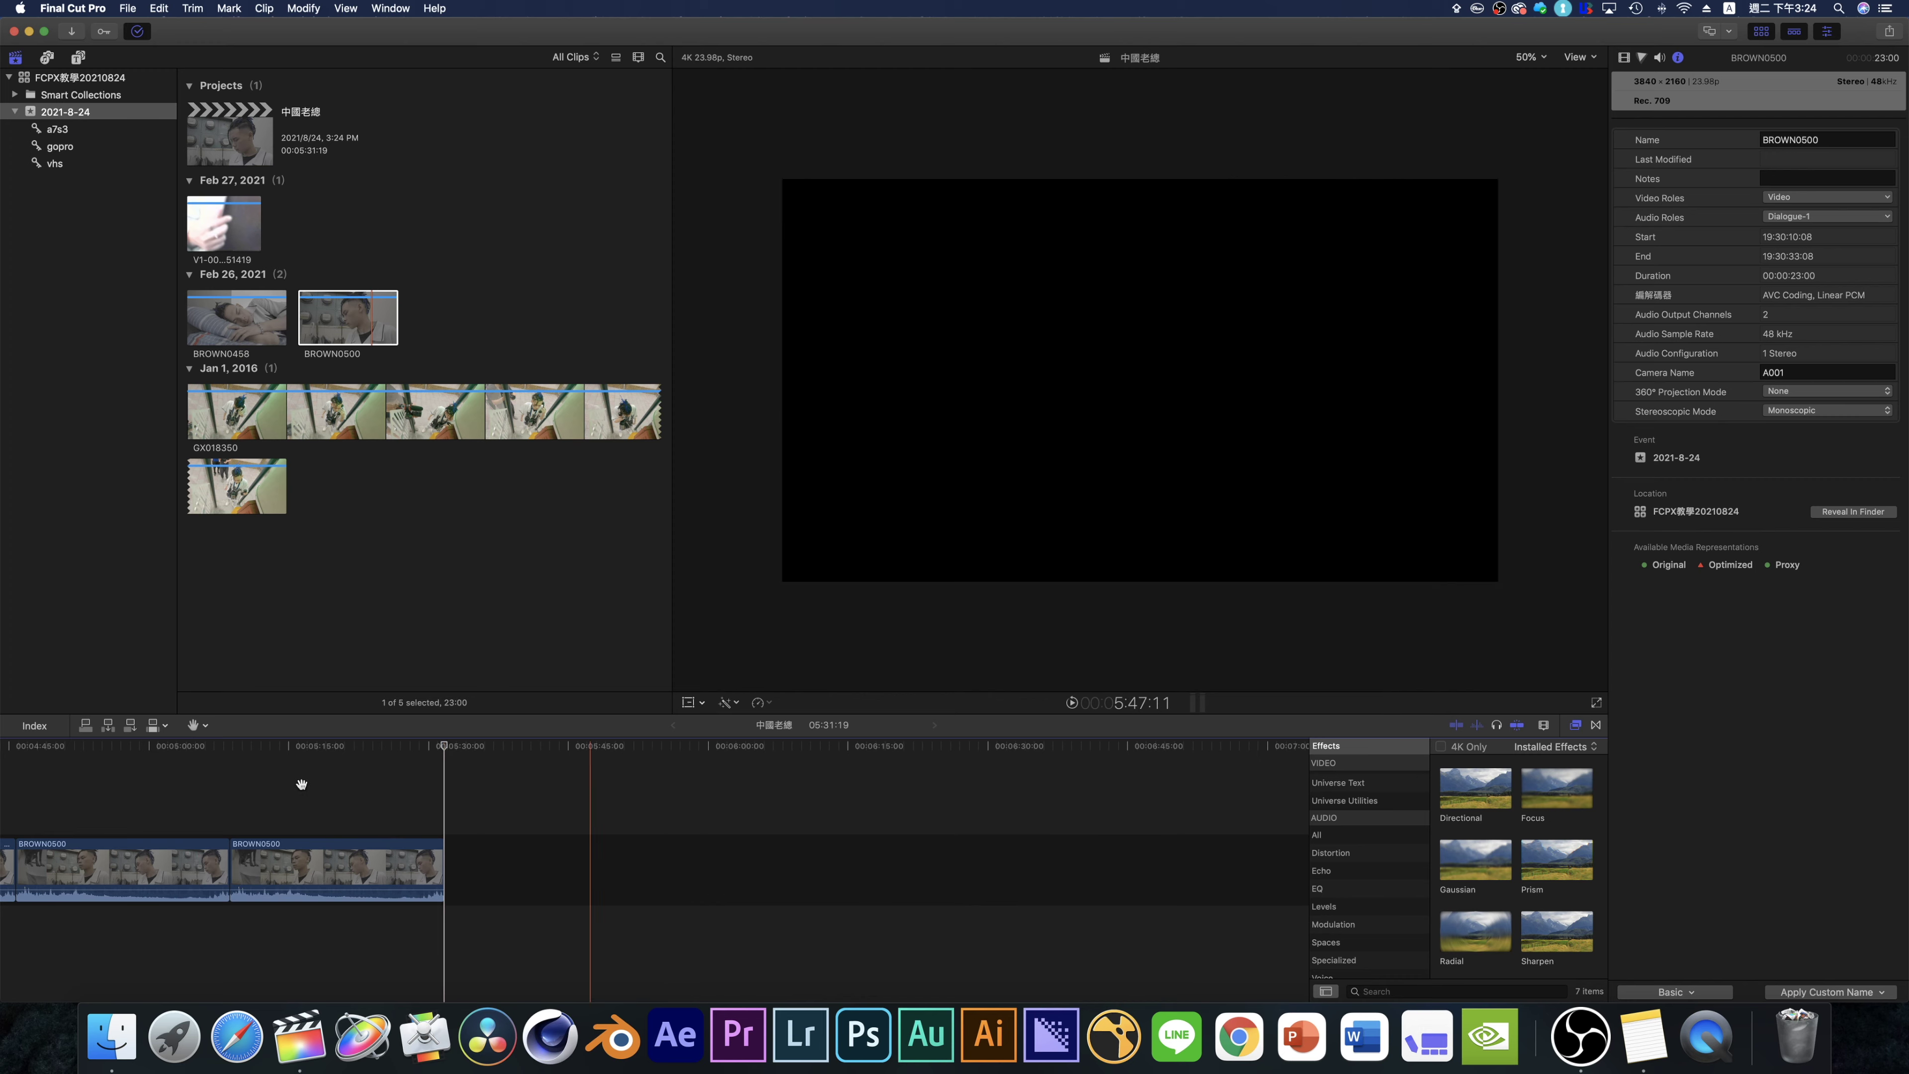
pyautogui.press('a')
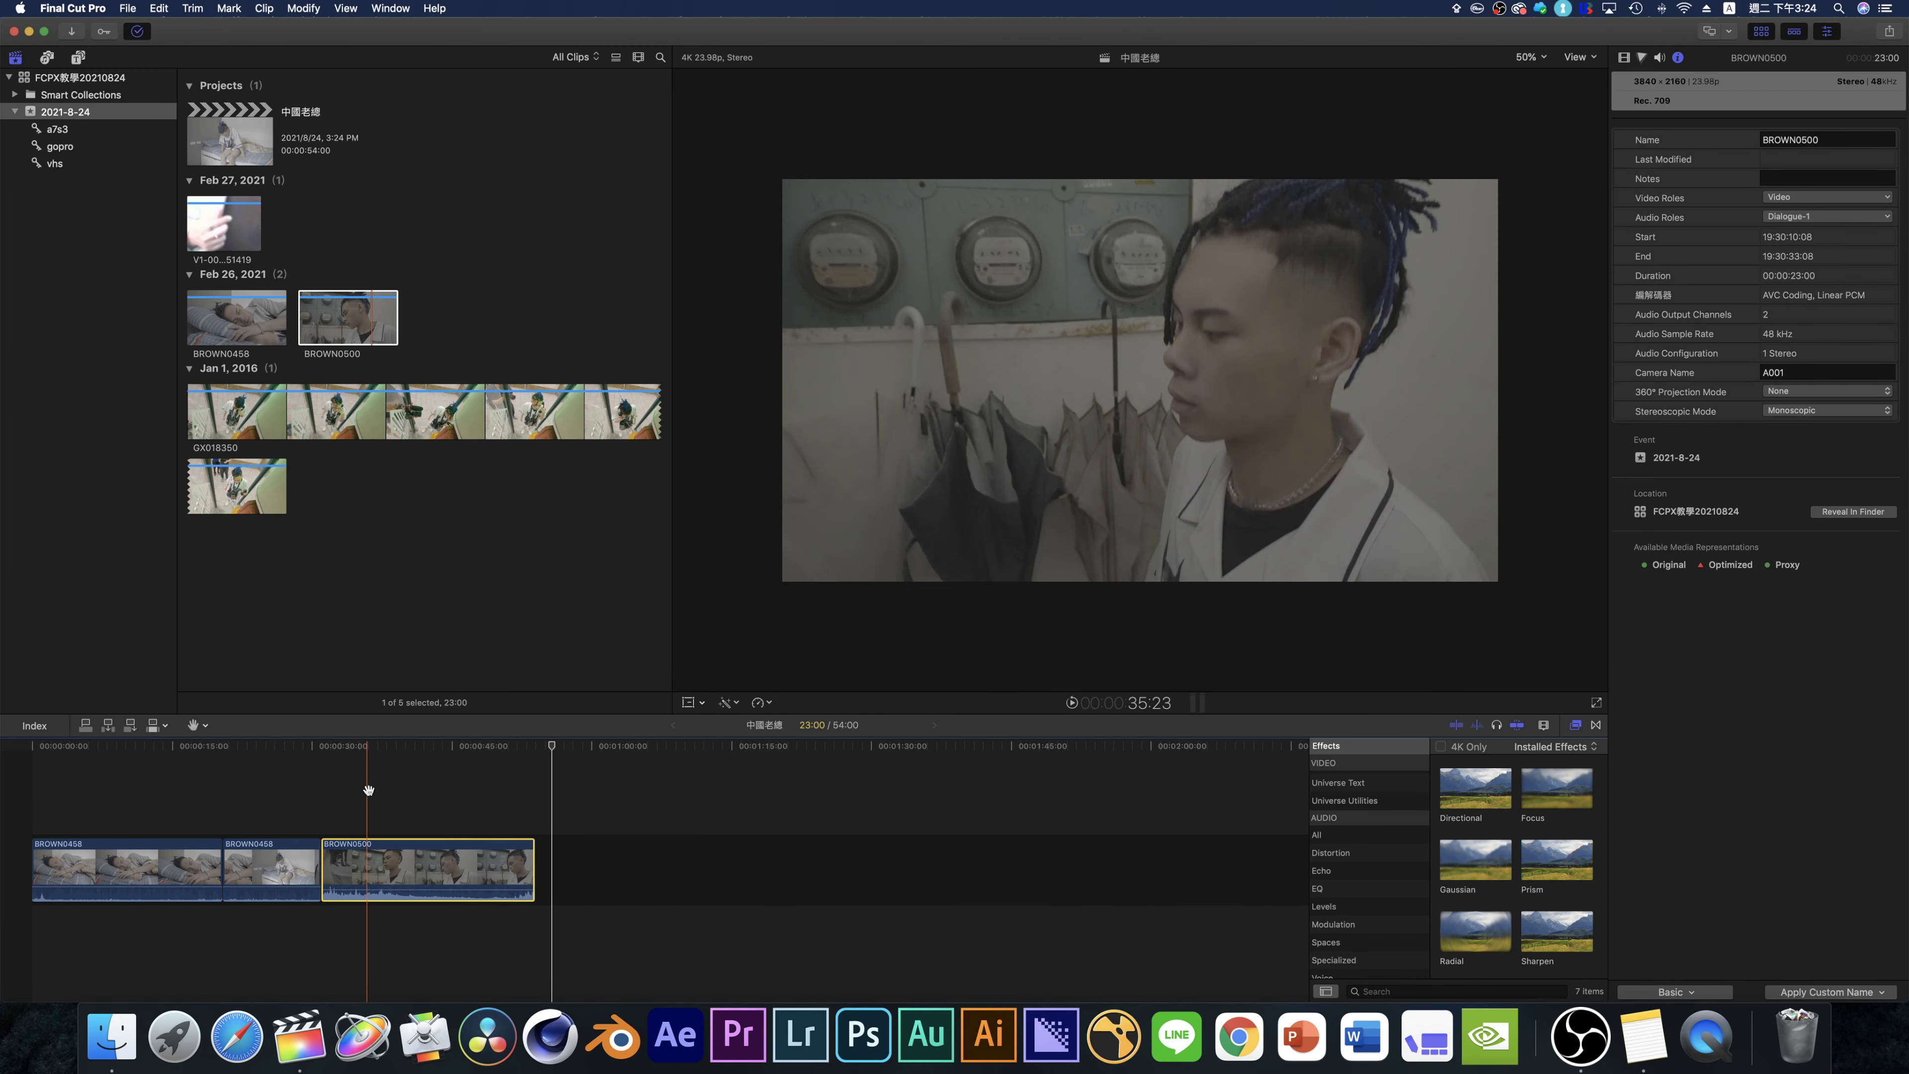
# - Park the playhead at 24:21 and switch to Safari
pyautogui.click(382, 750)
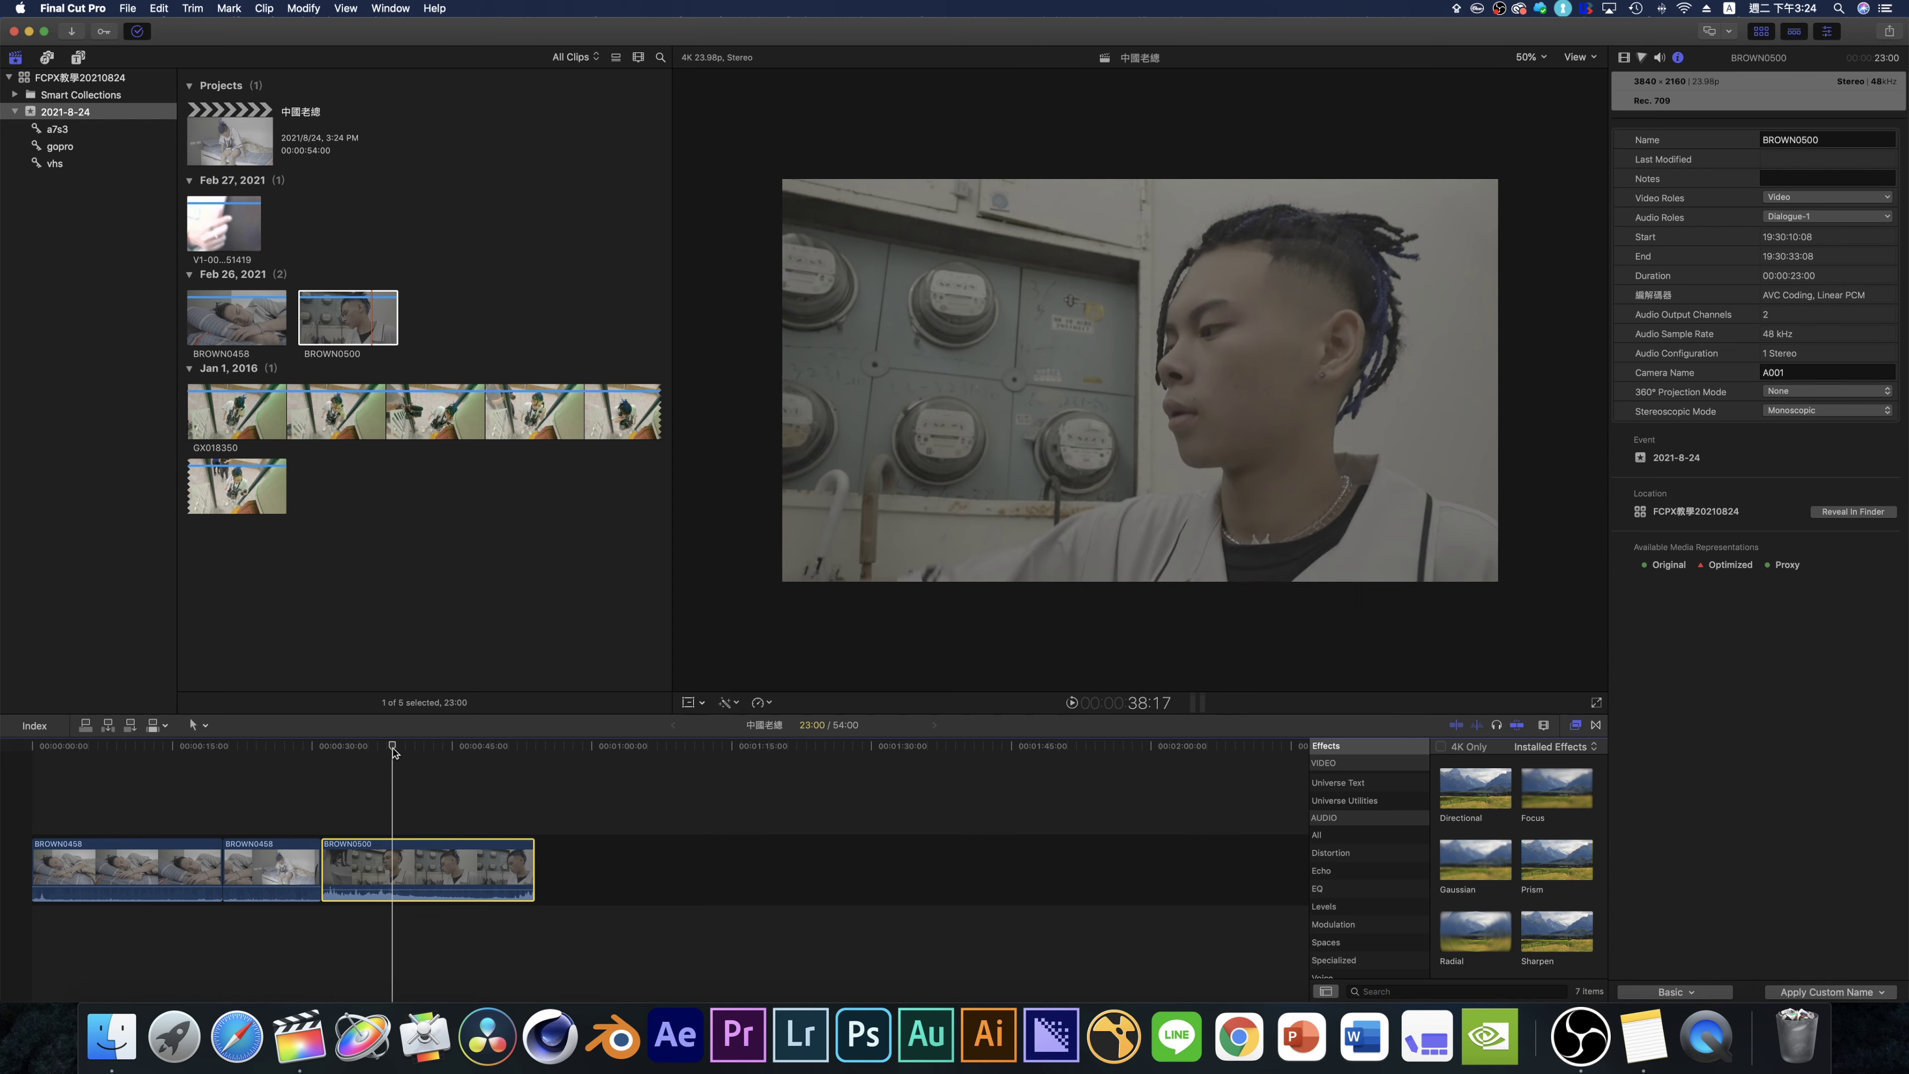
pyautogui.click(263, 769)
pyautogui.click(237, 1036)
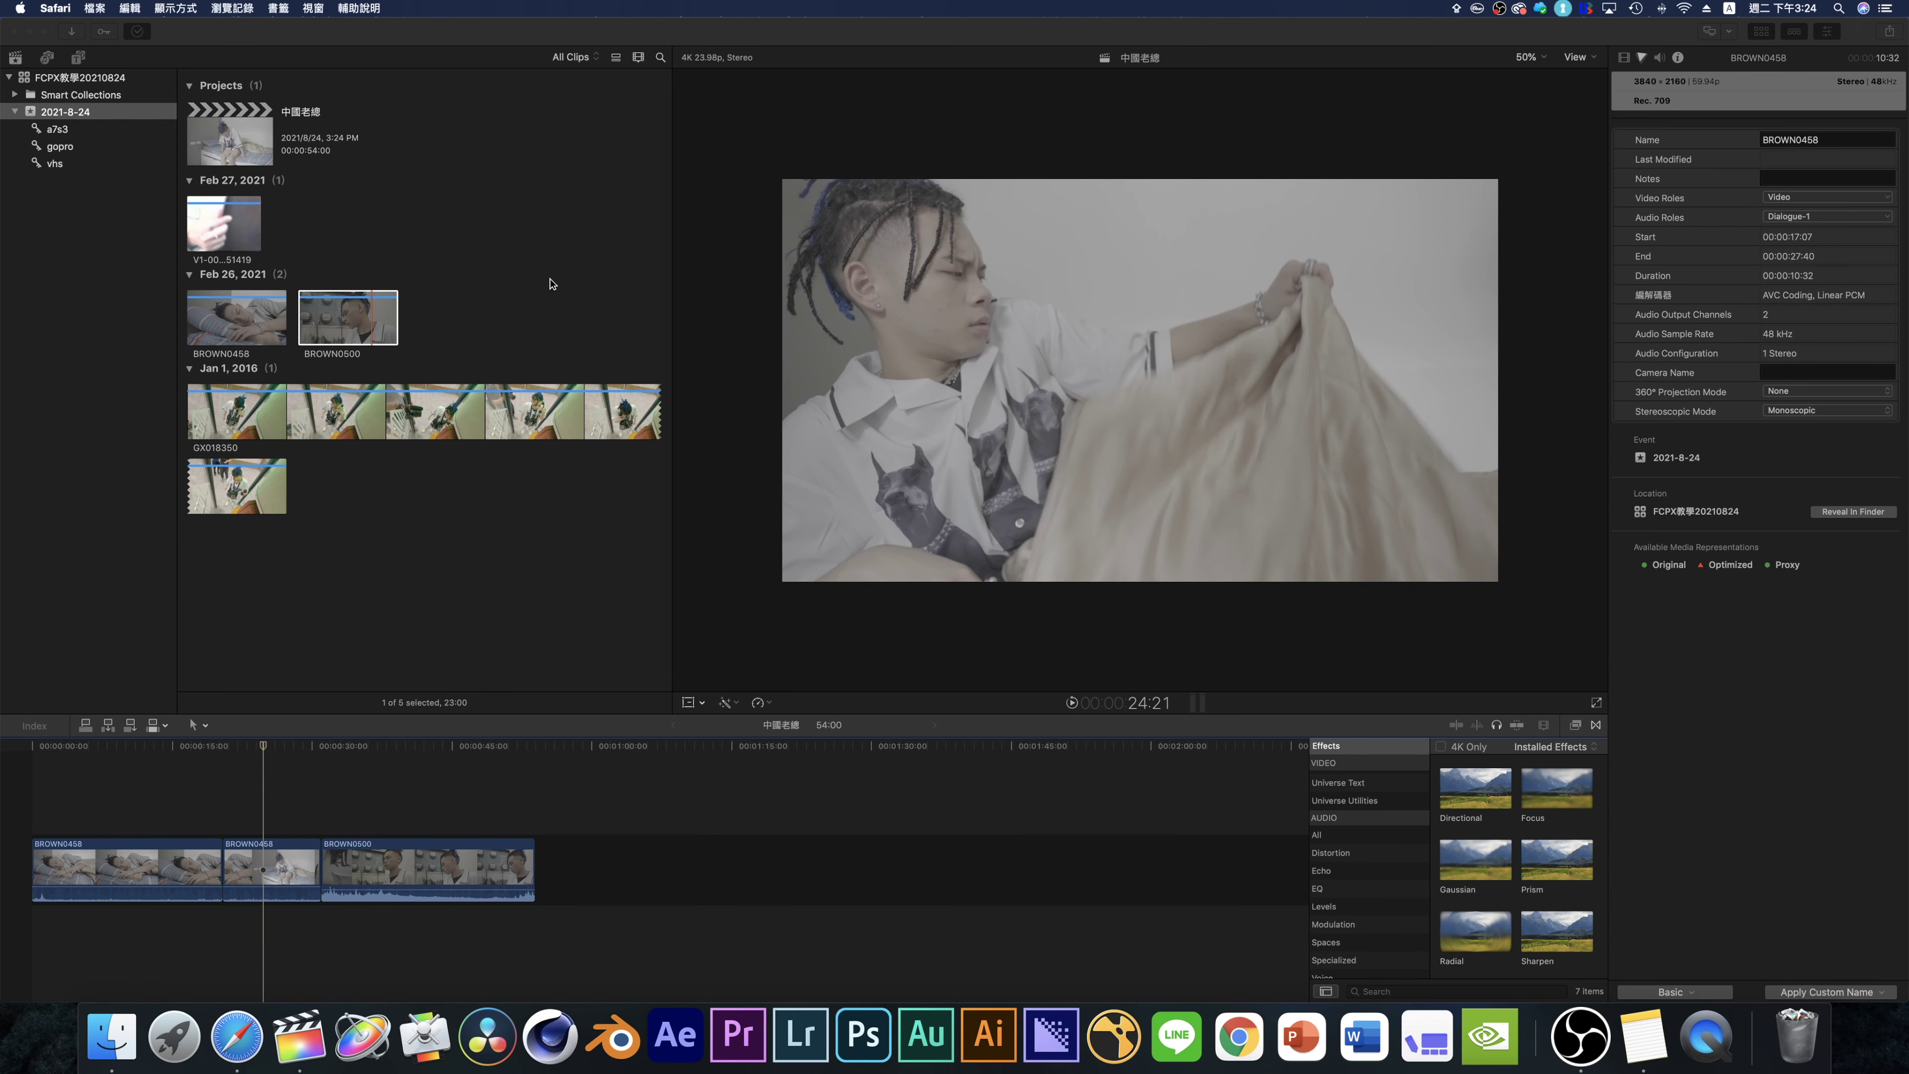
# - Search Google for 預先利其器 with Chinese input, then return to Final Cut Pro
pyautogui.hotkey('ctrl', 'space')
pyautogui.write('預先')
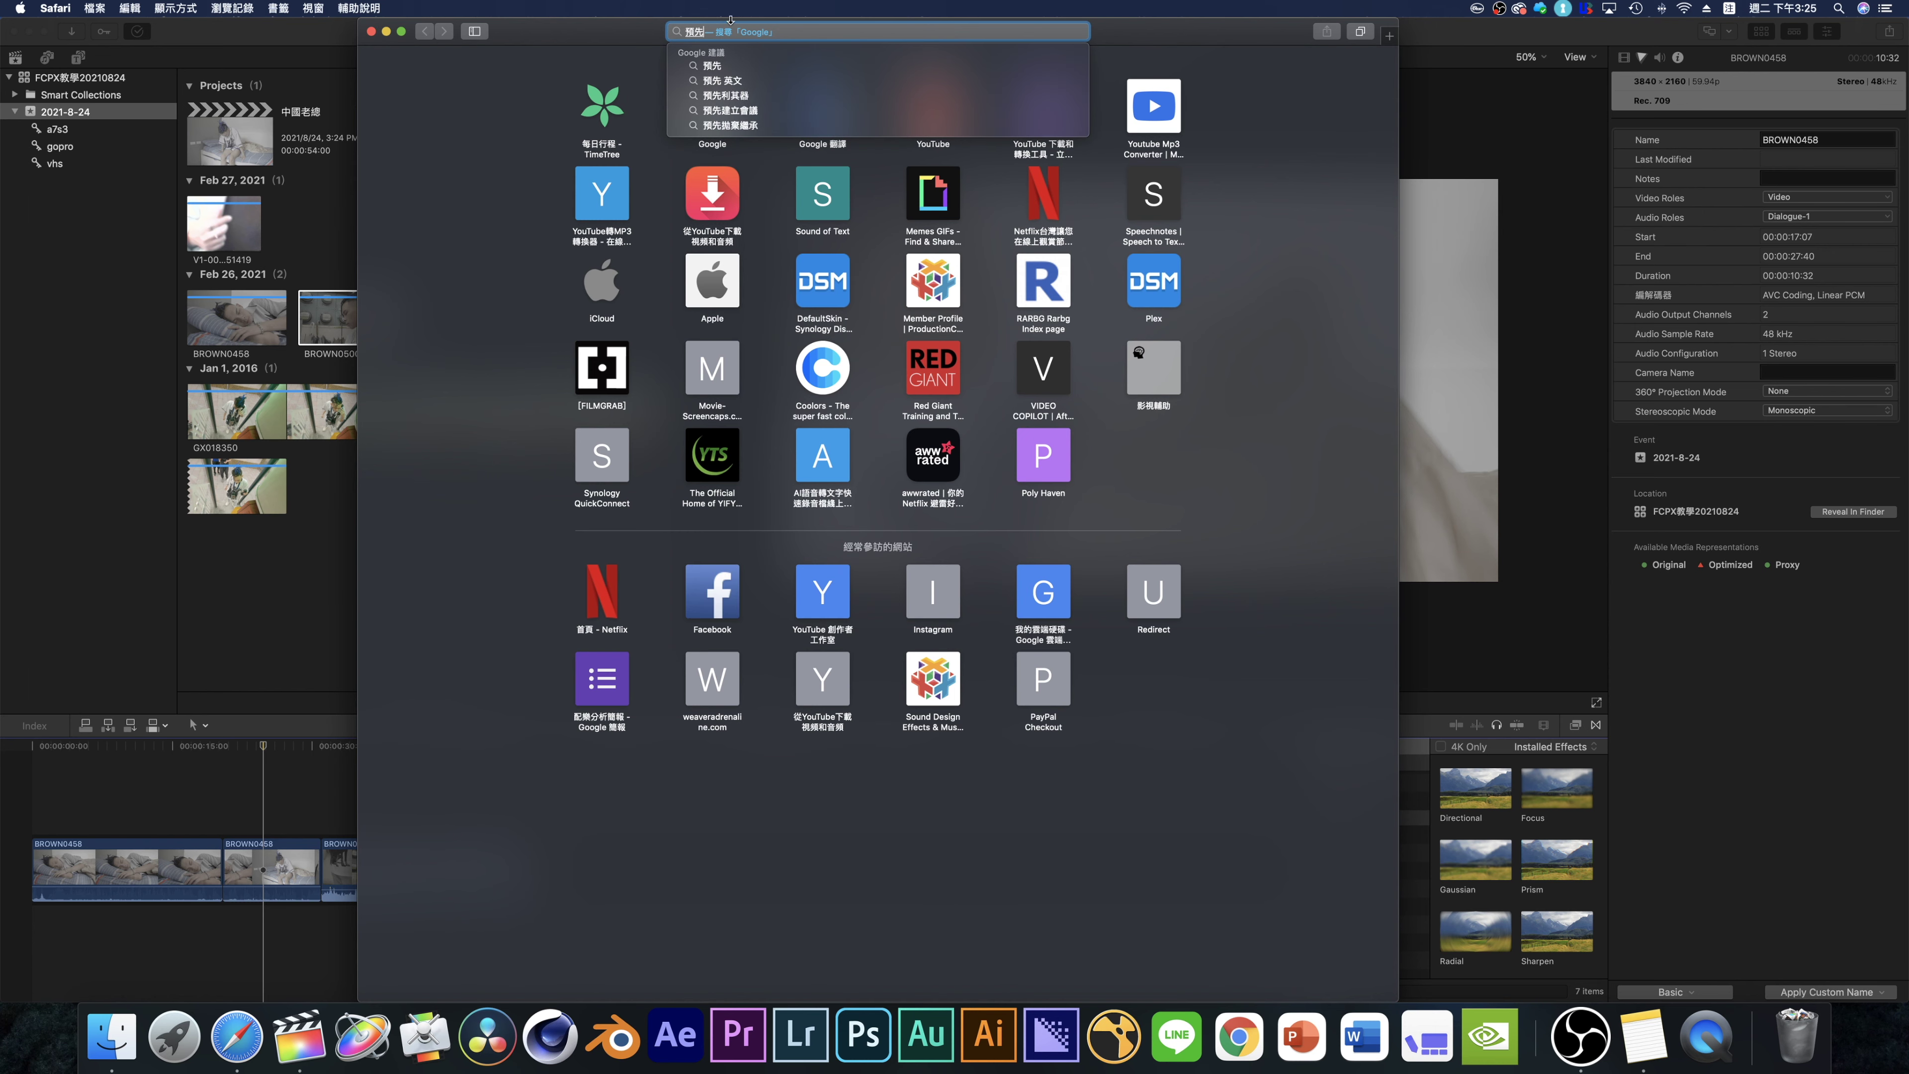
pyautogui.click(725, 95)
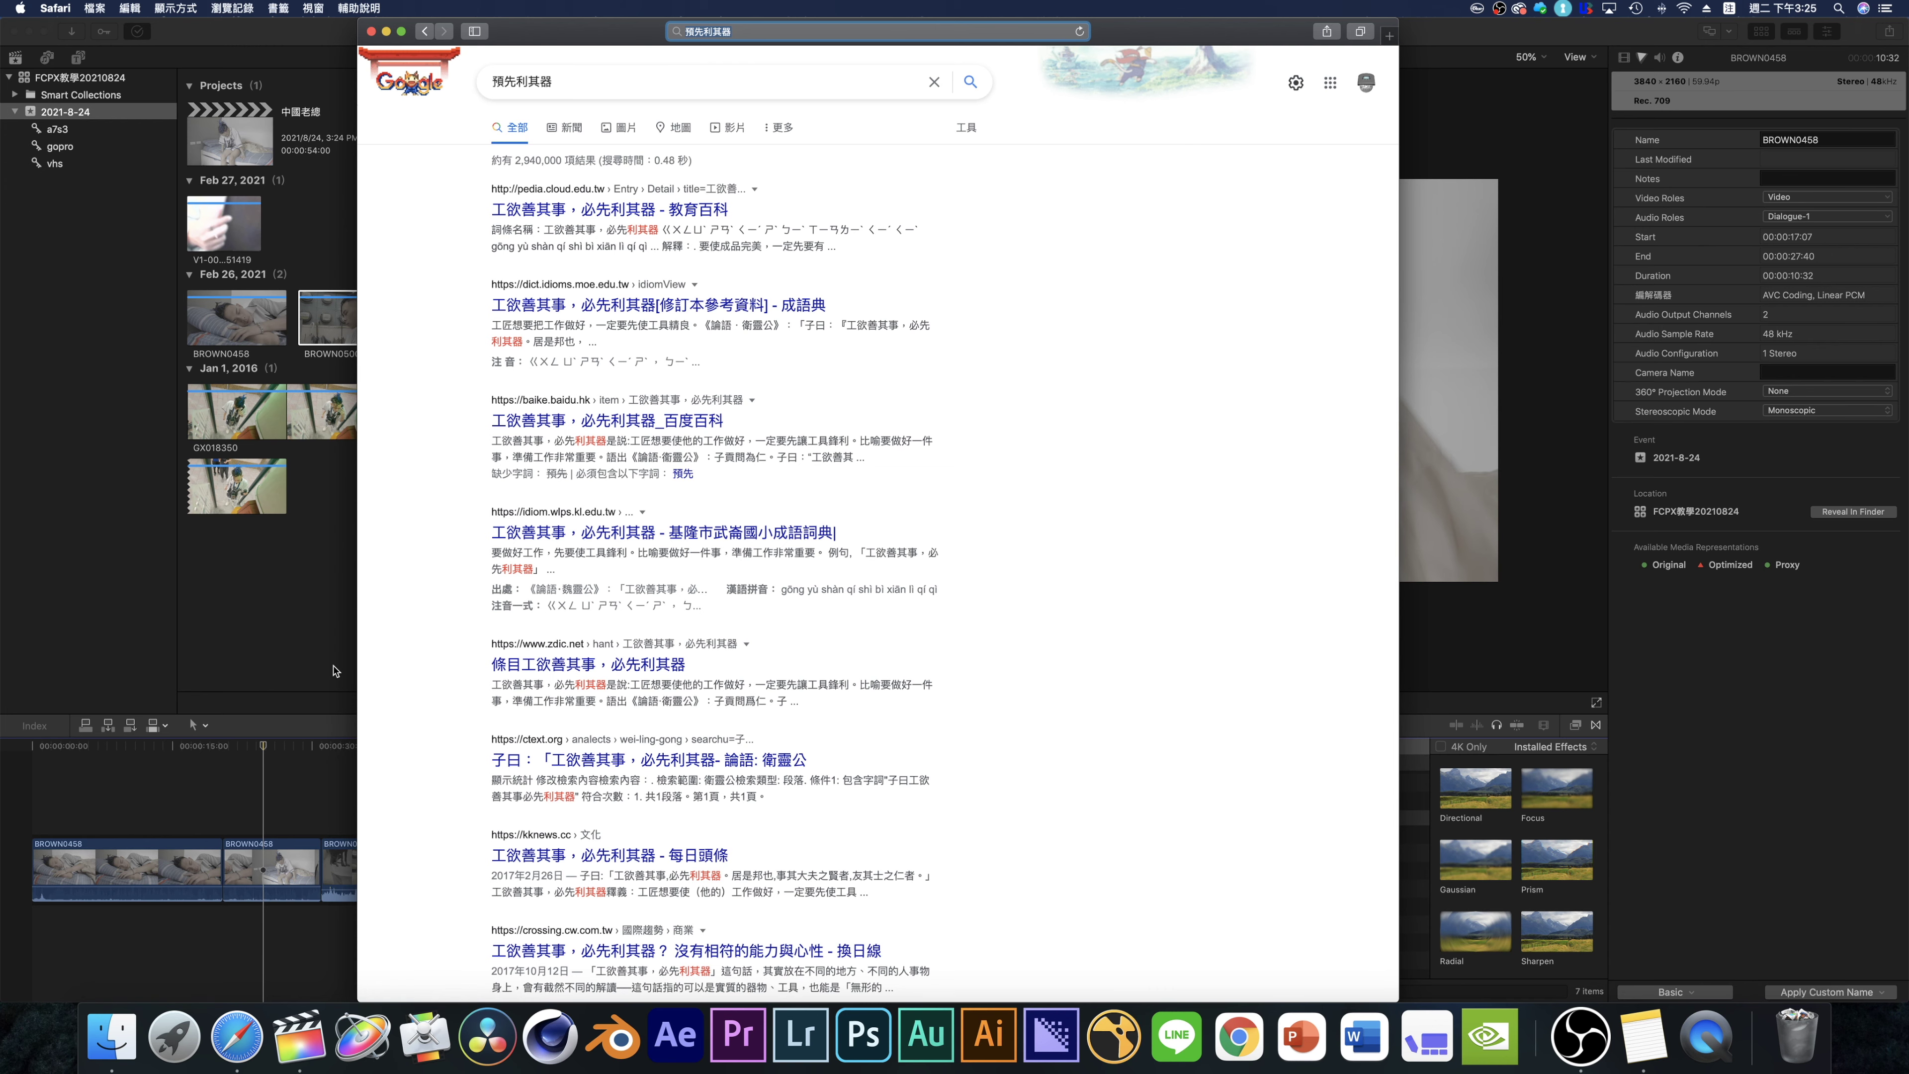
pyautogui.click(247, 800)
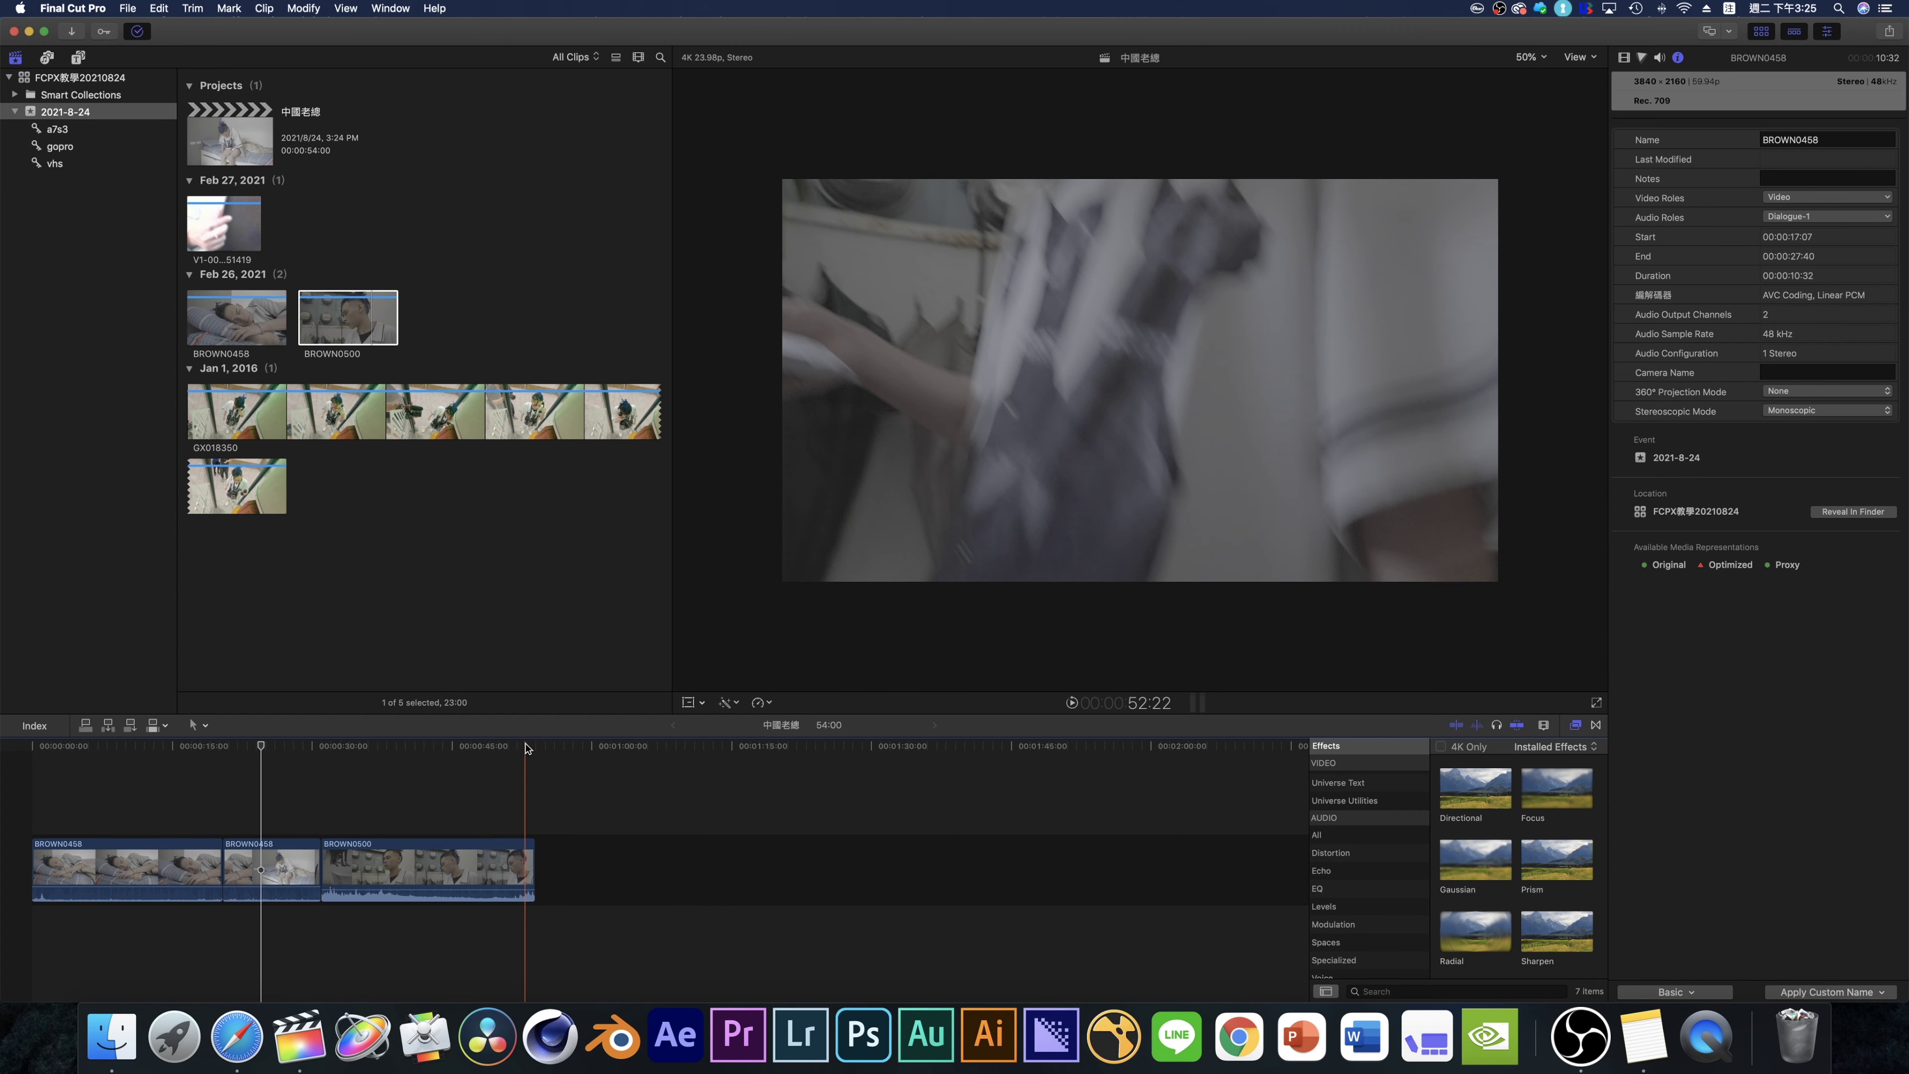
pyautogui.press('super+equal')
pyautogui.press('super+equal')
pyautogui.press('super+equal')
pyautogui.press('super+equal')
pyautogui.press('super+equal')
pyautogui.press('super+minus')
pyautogui.press('super+minus')
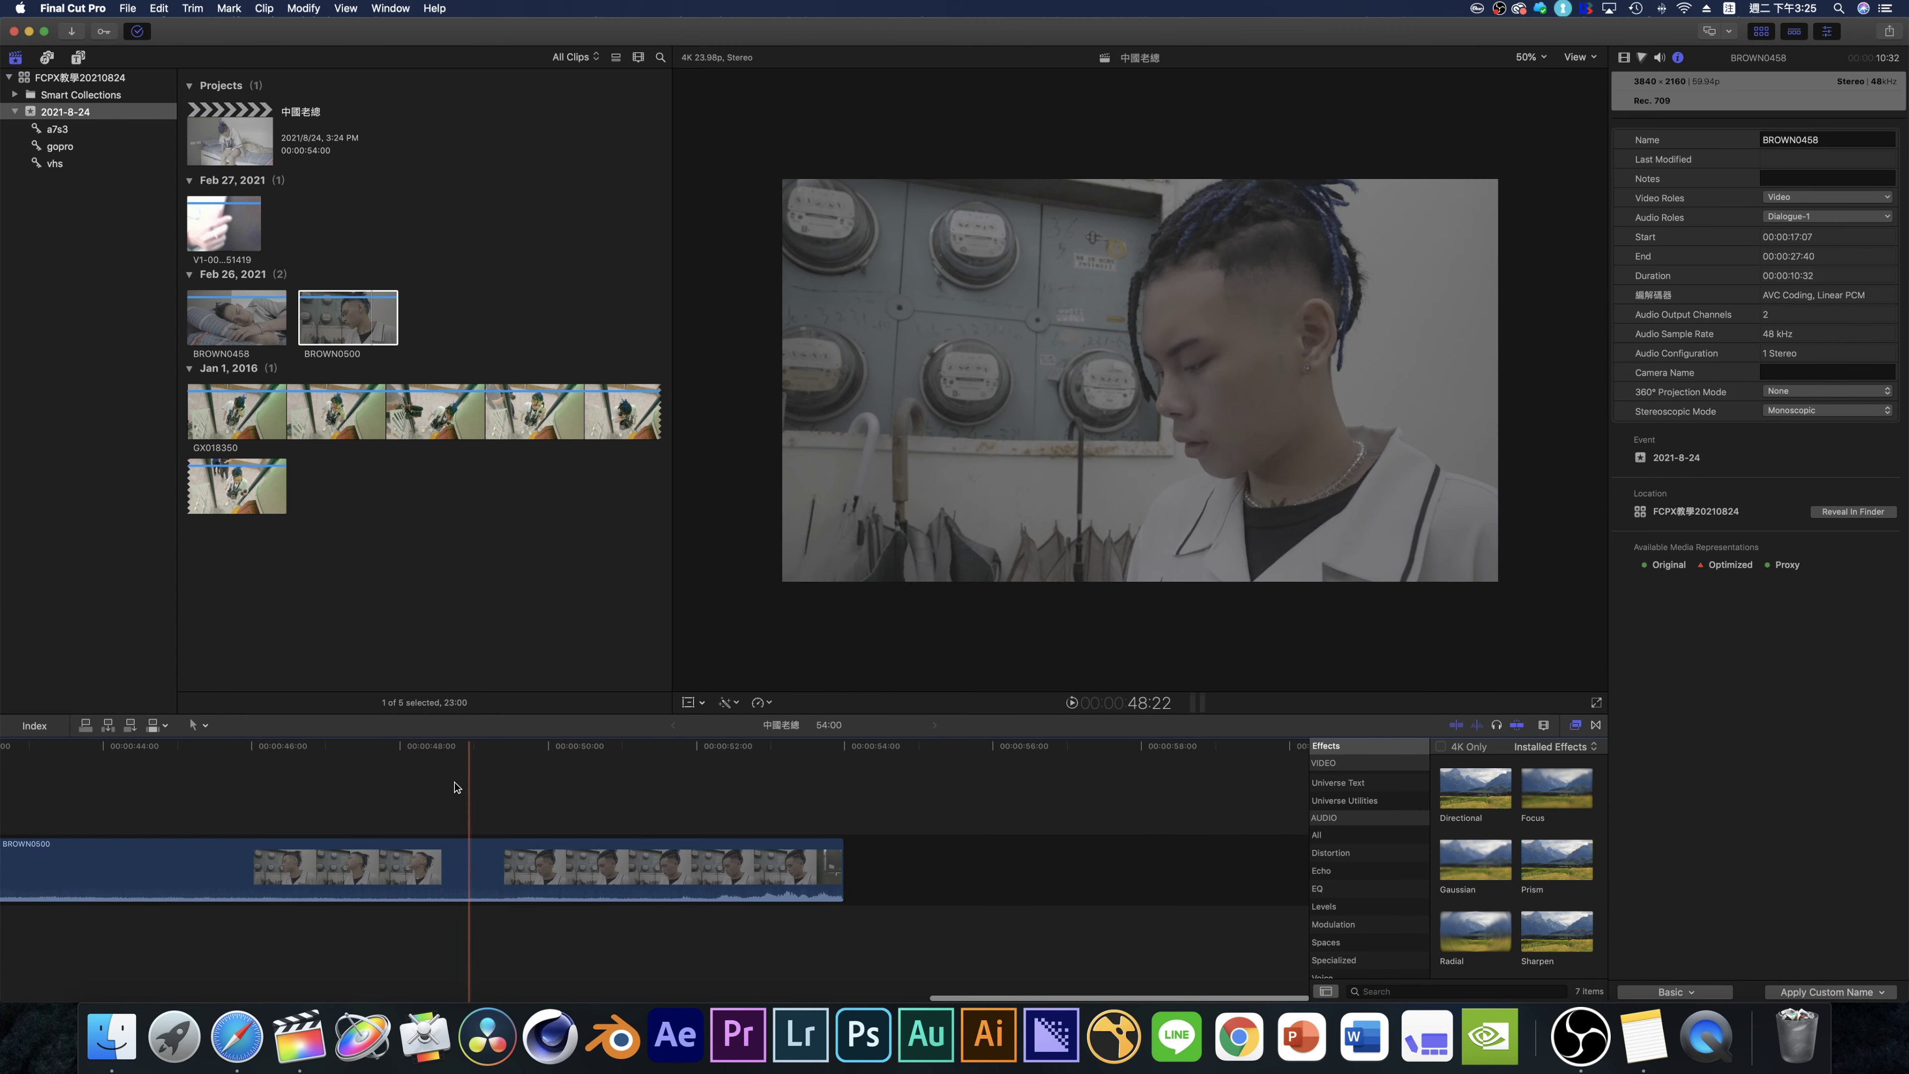
pyautogui.press('super+minus')
pyautogui.press('super+minus')
pyautogui.press('super+minus')
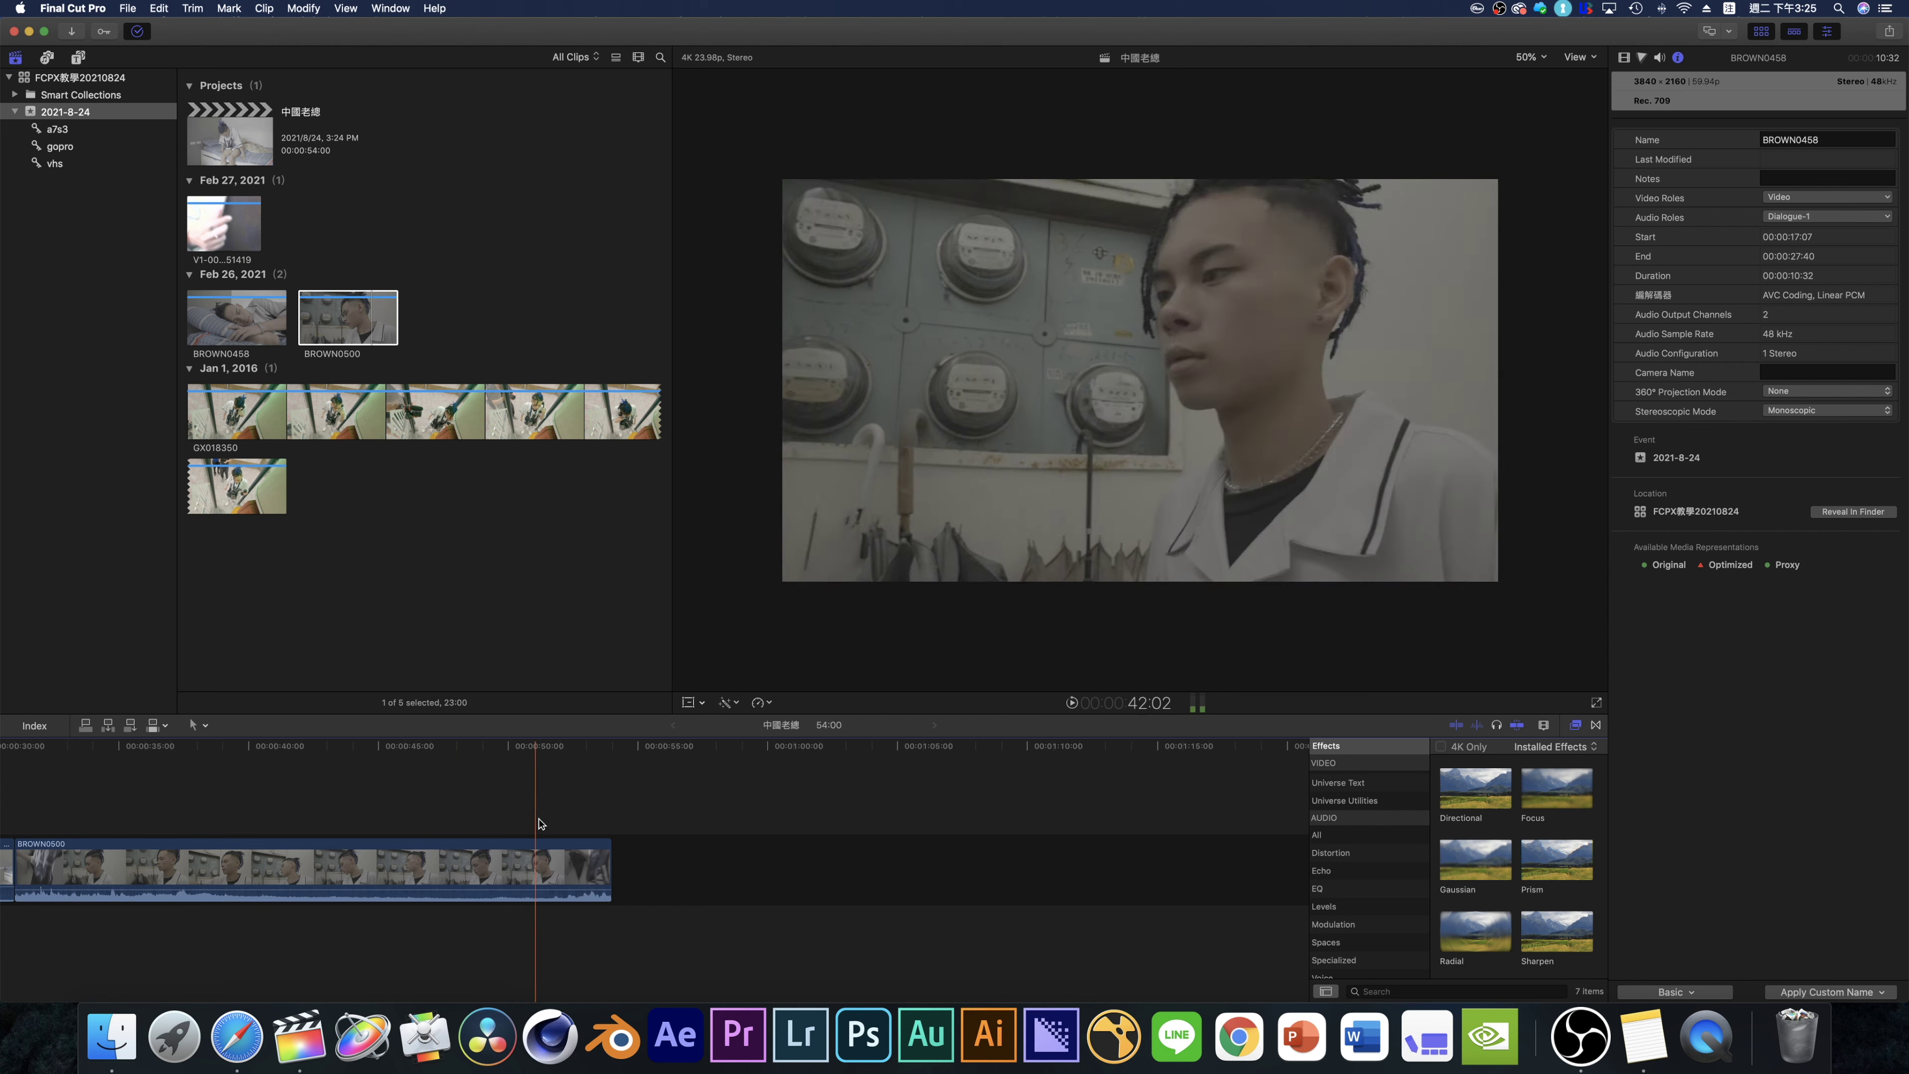
pyautogui.press('super+minus')
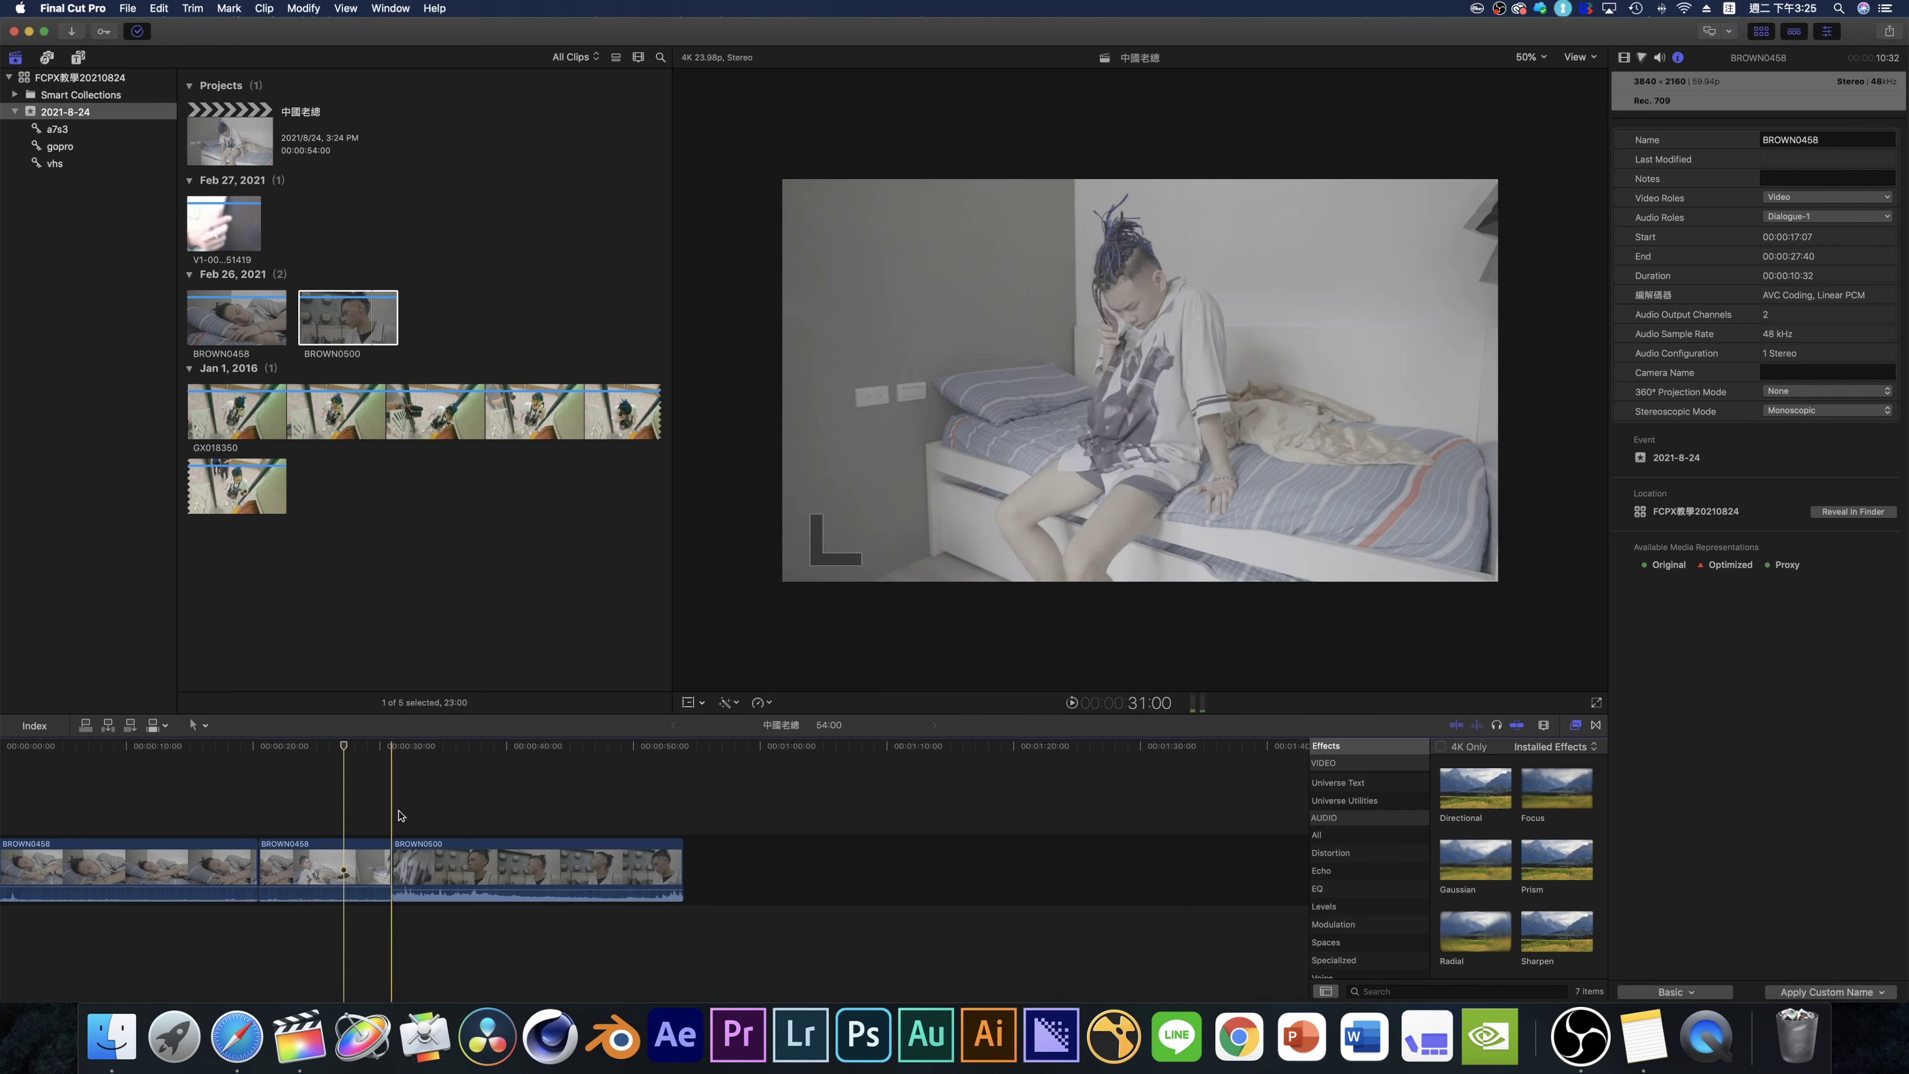
pyautogui.press('Up')
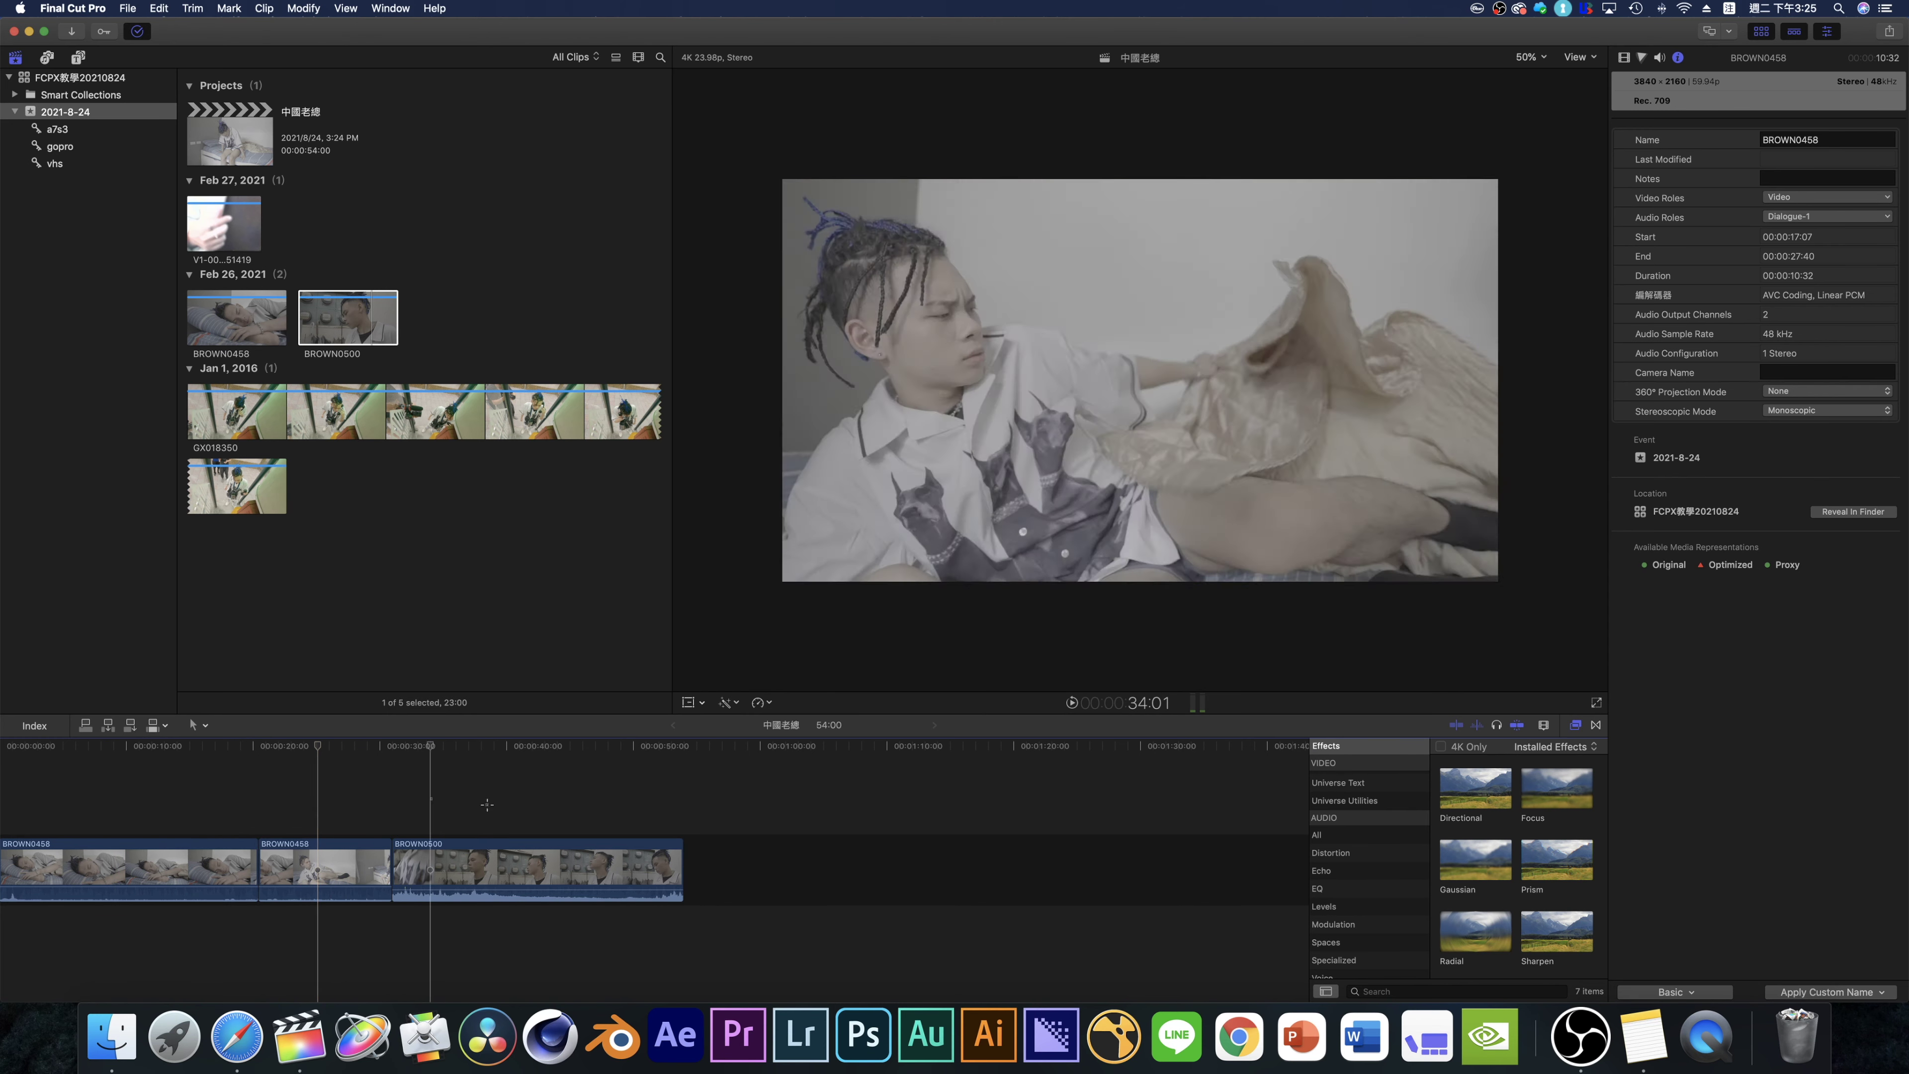
pyautogui.press('Down')
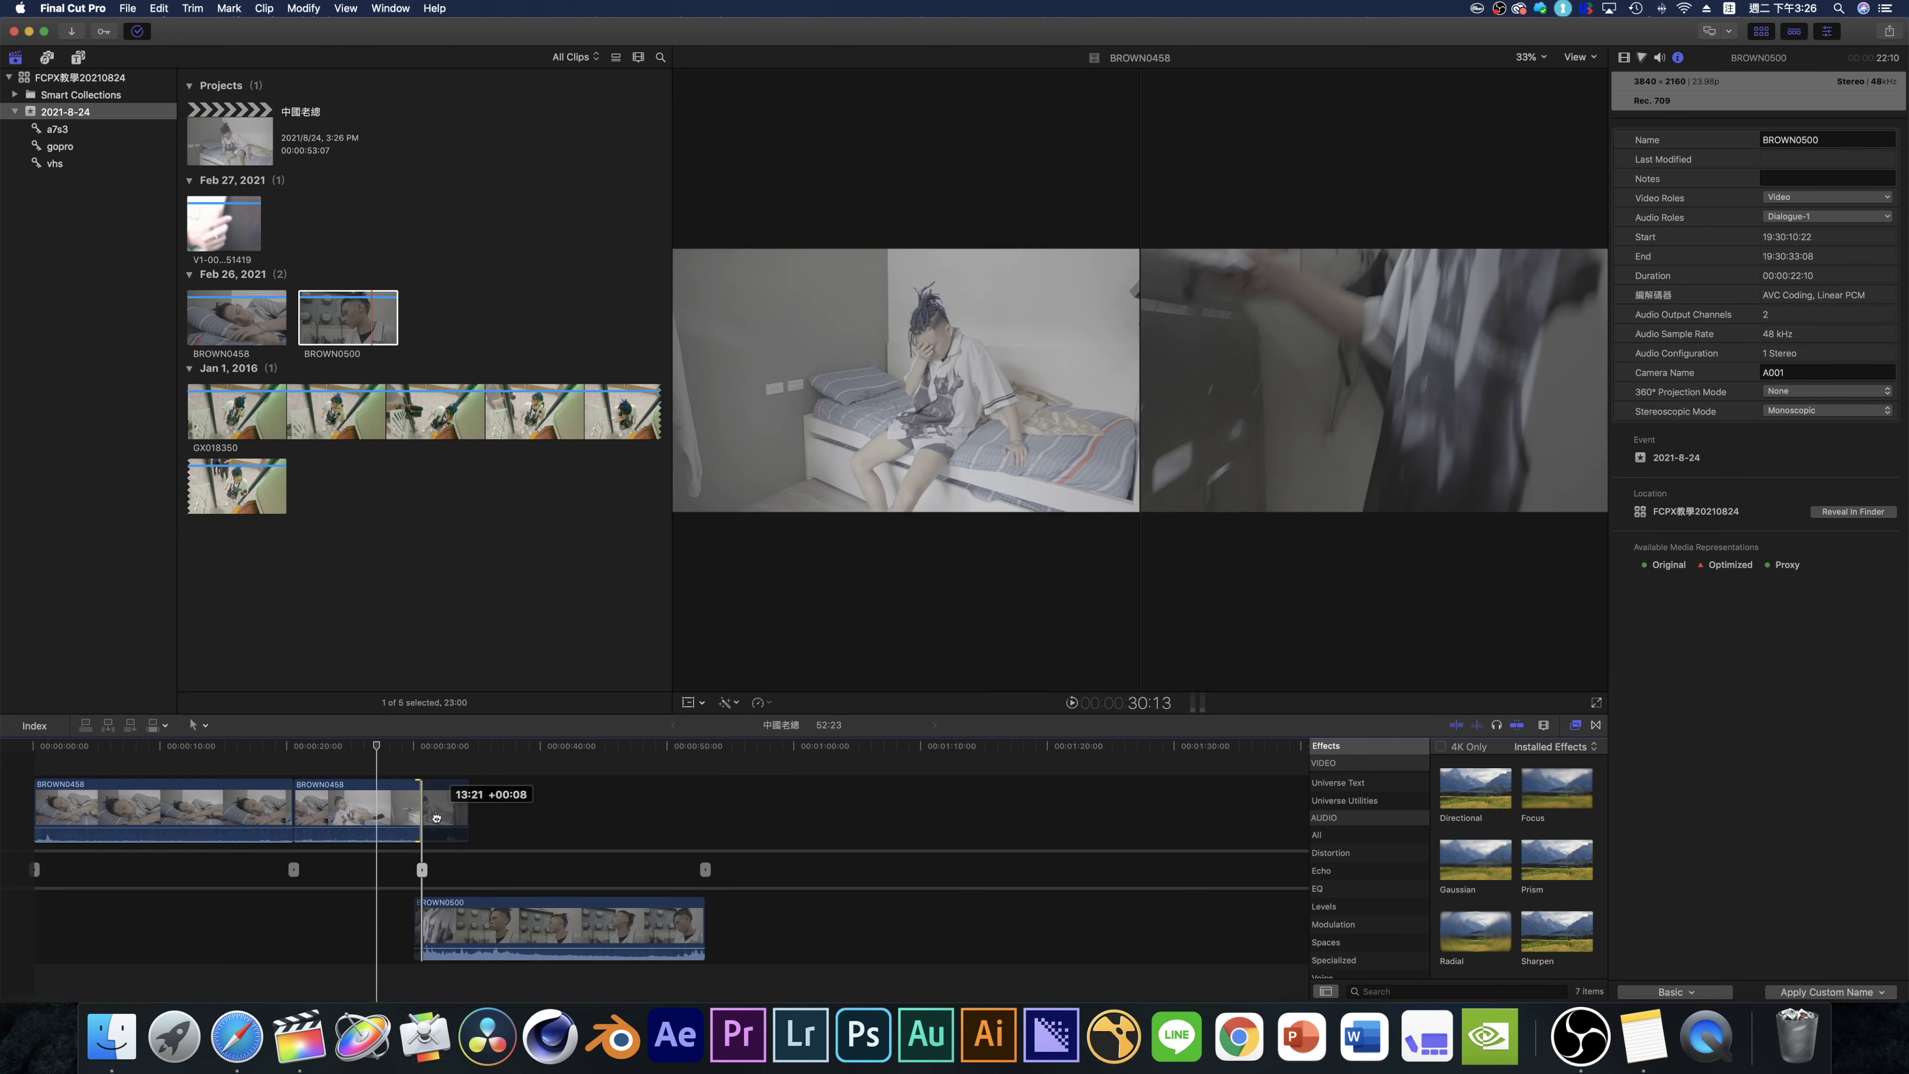
# - Trim the second BROWN0458 clip's end to 8:25 in the Precision Editor, making the project 51:07
pyautogui.moveTo(443, 819); pyautogui.dragTo(449, 818)
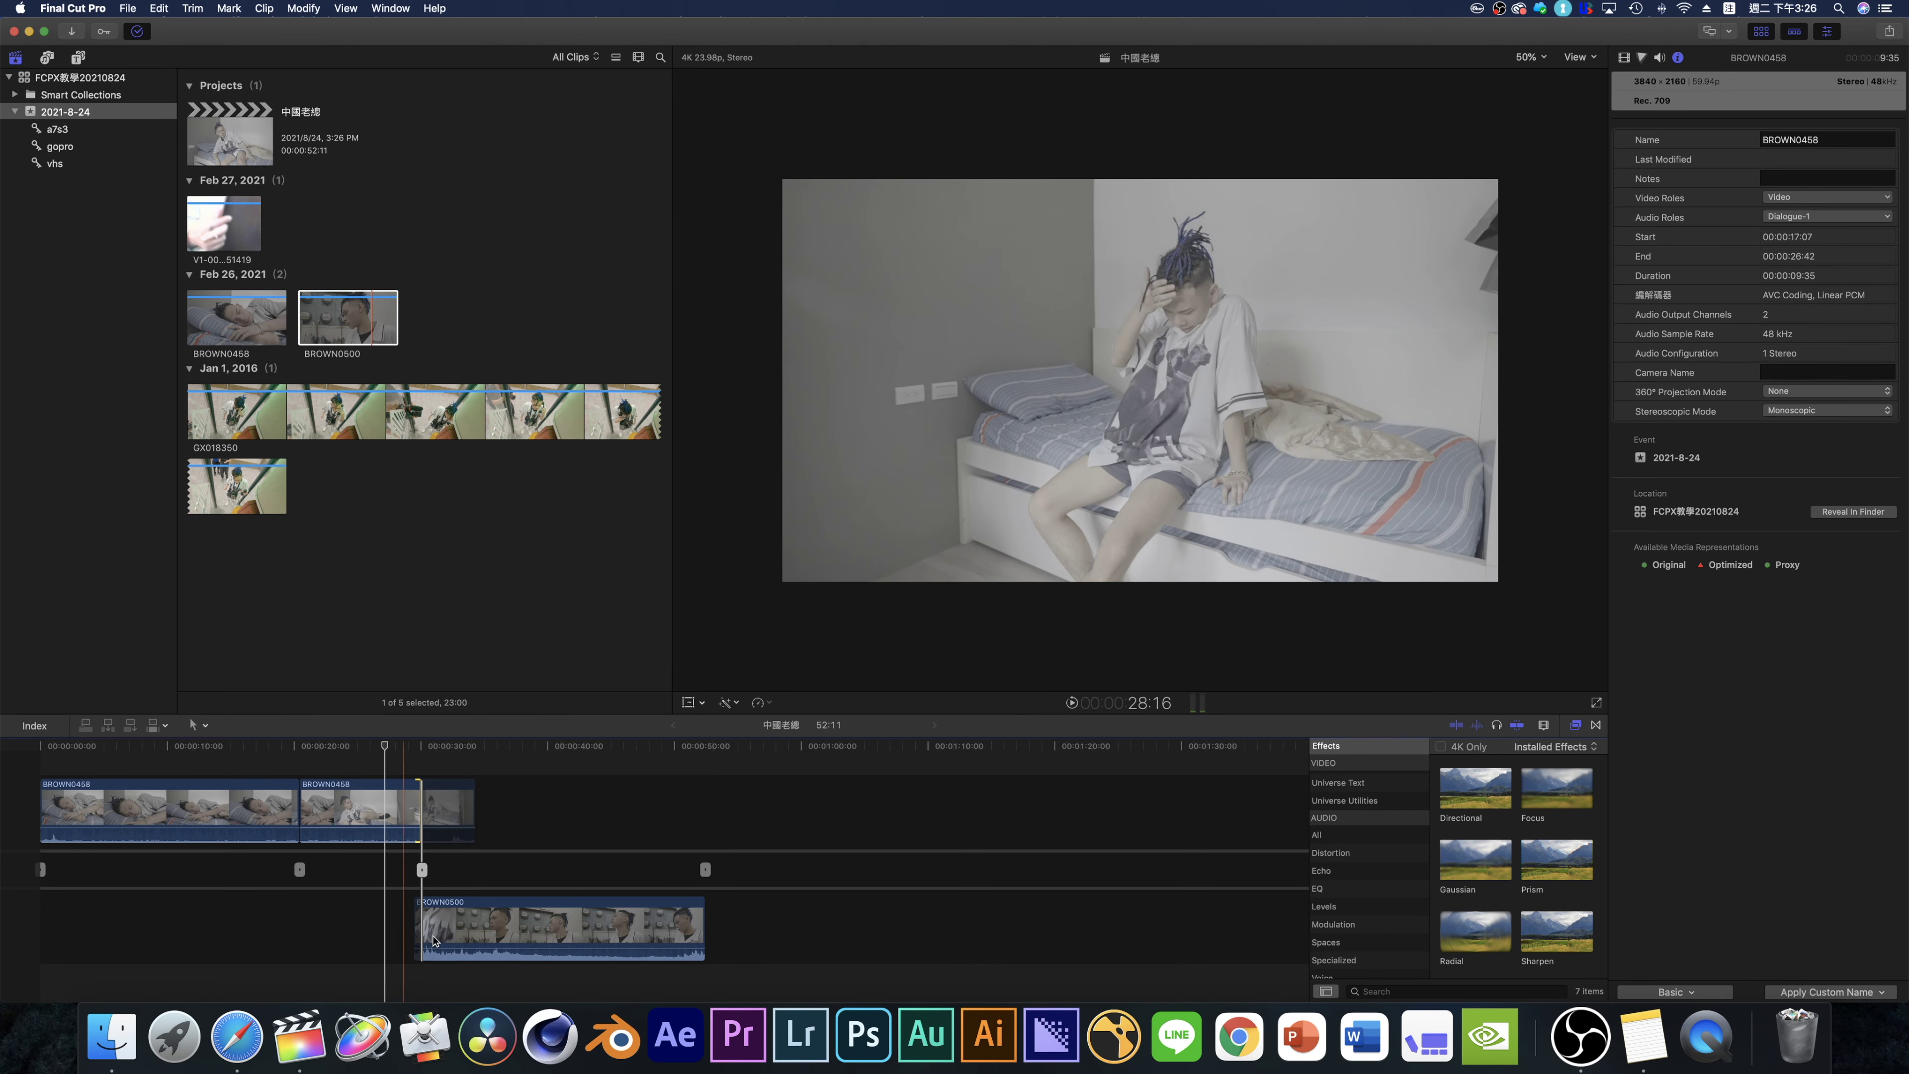
pyautogui.moveTo(451, 825); pyautogui.dragTo(443, 825)
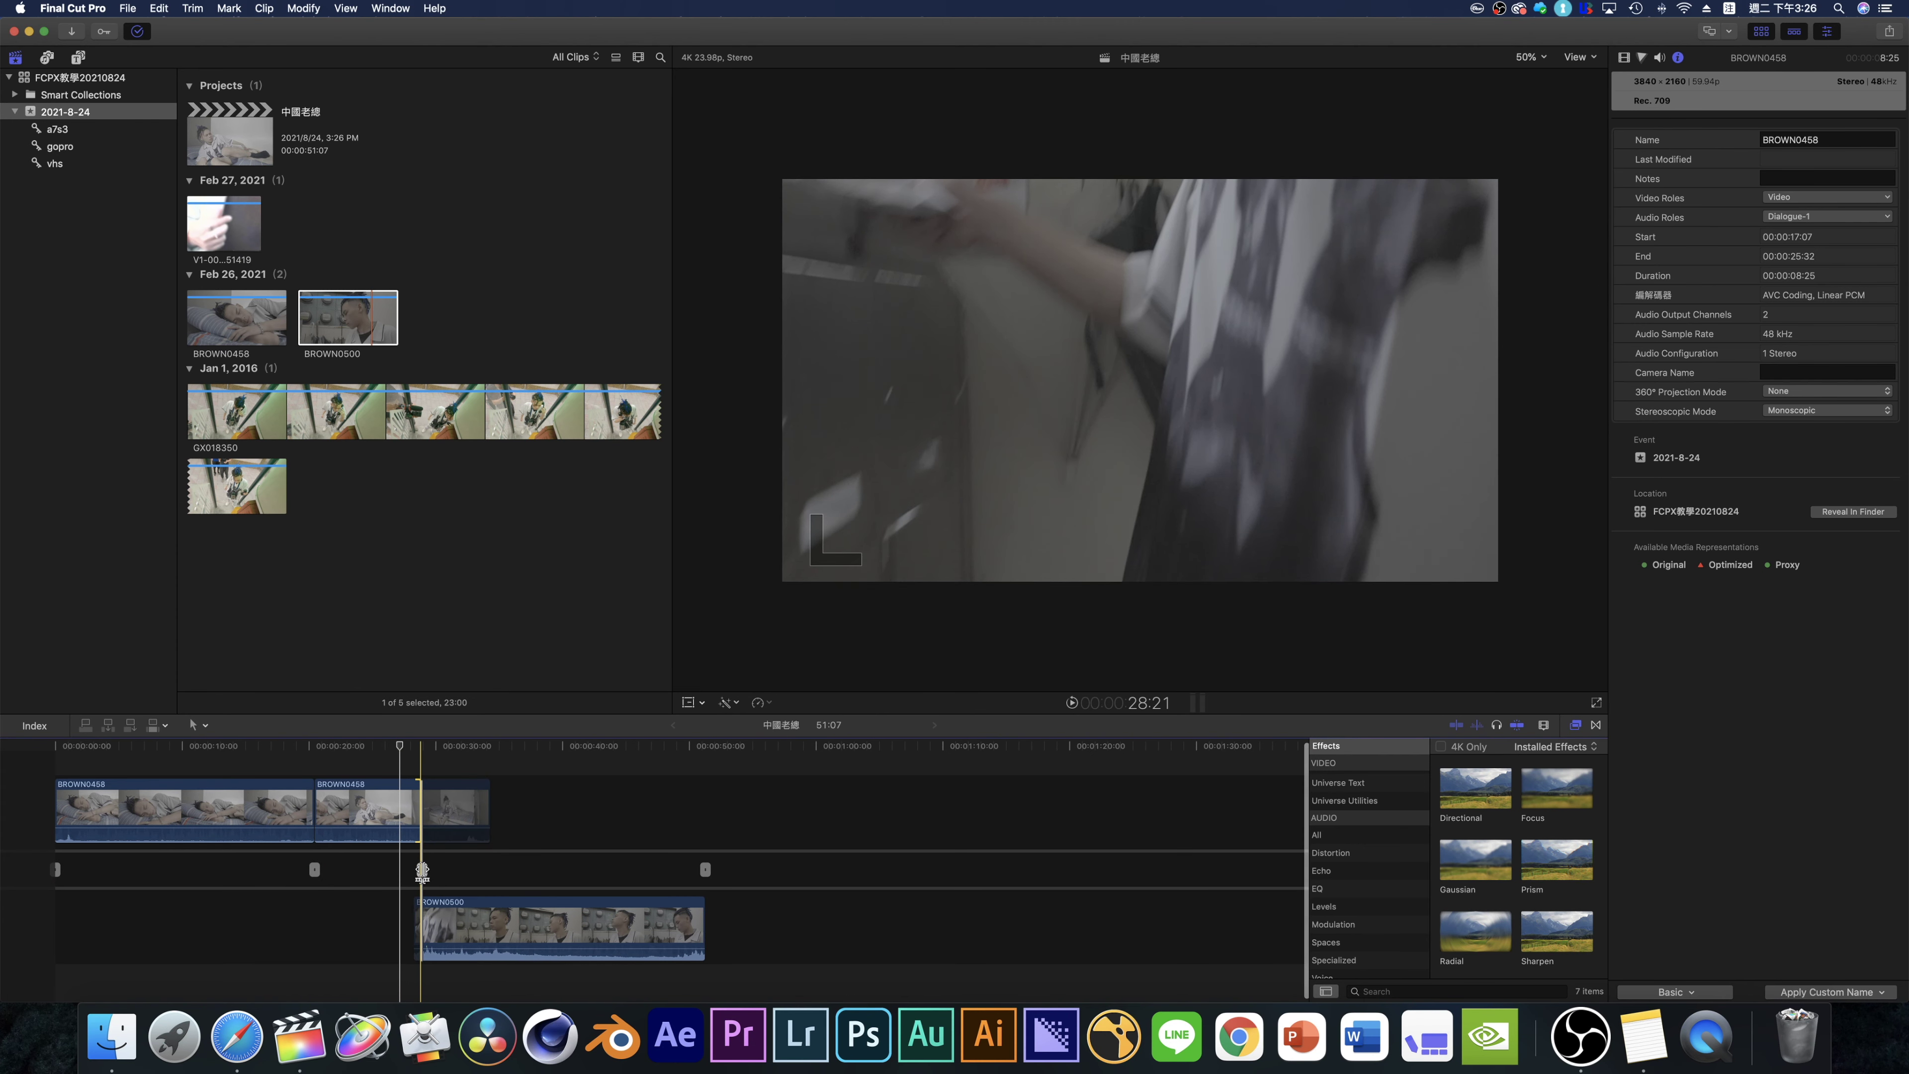
pyautogui.moveTo(422, 871); pyautogui.dragTo(421, 873)
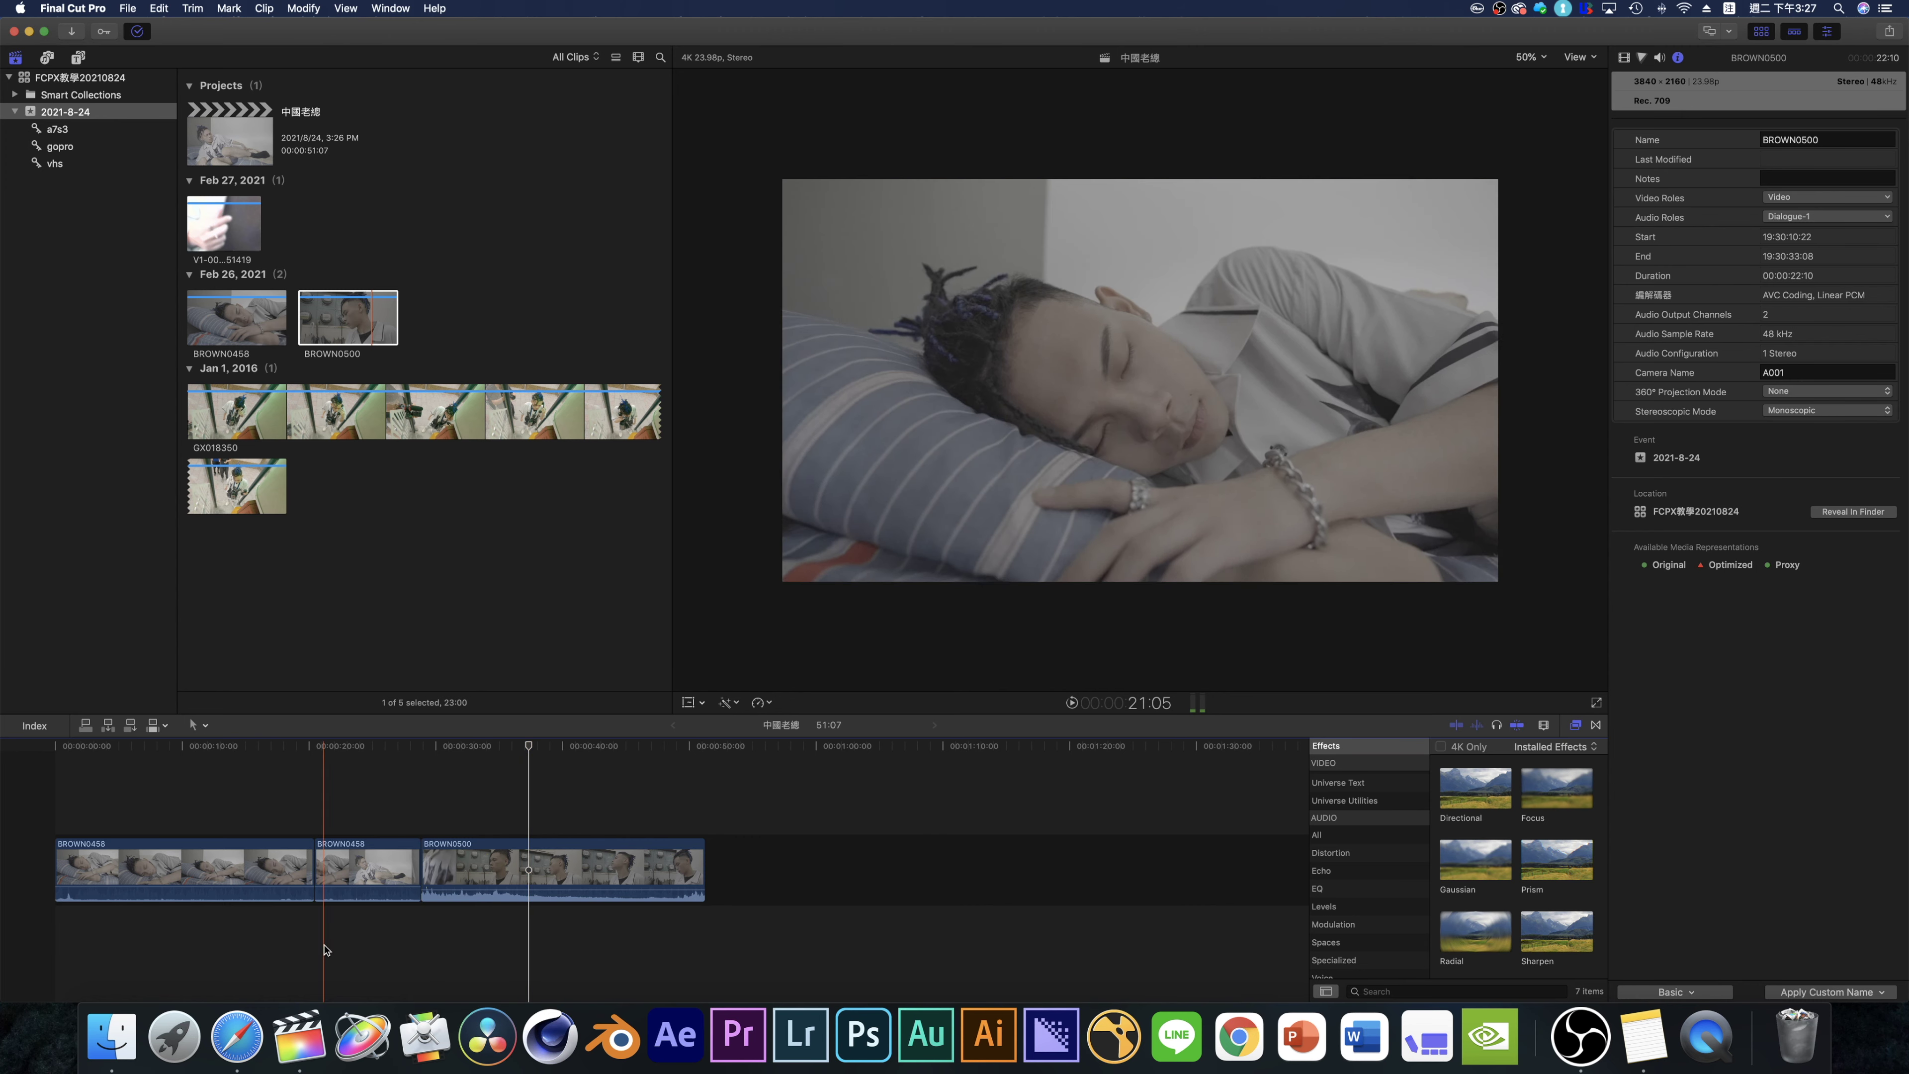
# - Park the playhead at 22:21 and open the 影片 folder in Finder
pyautogui.click(350, 937)
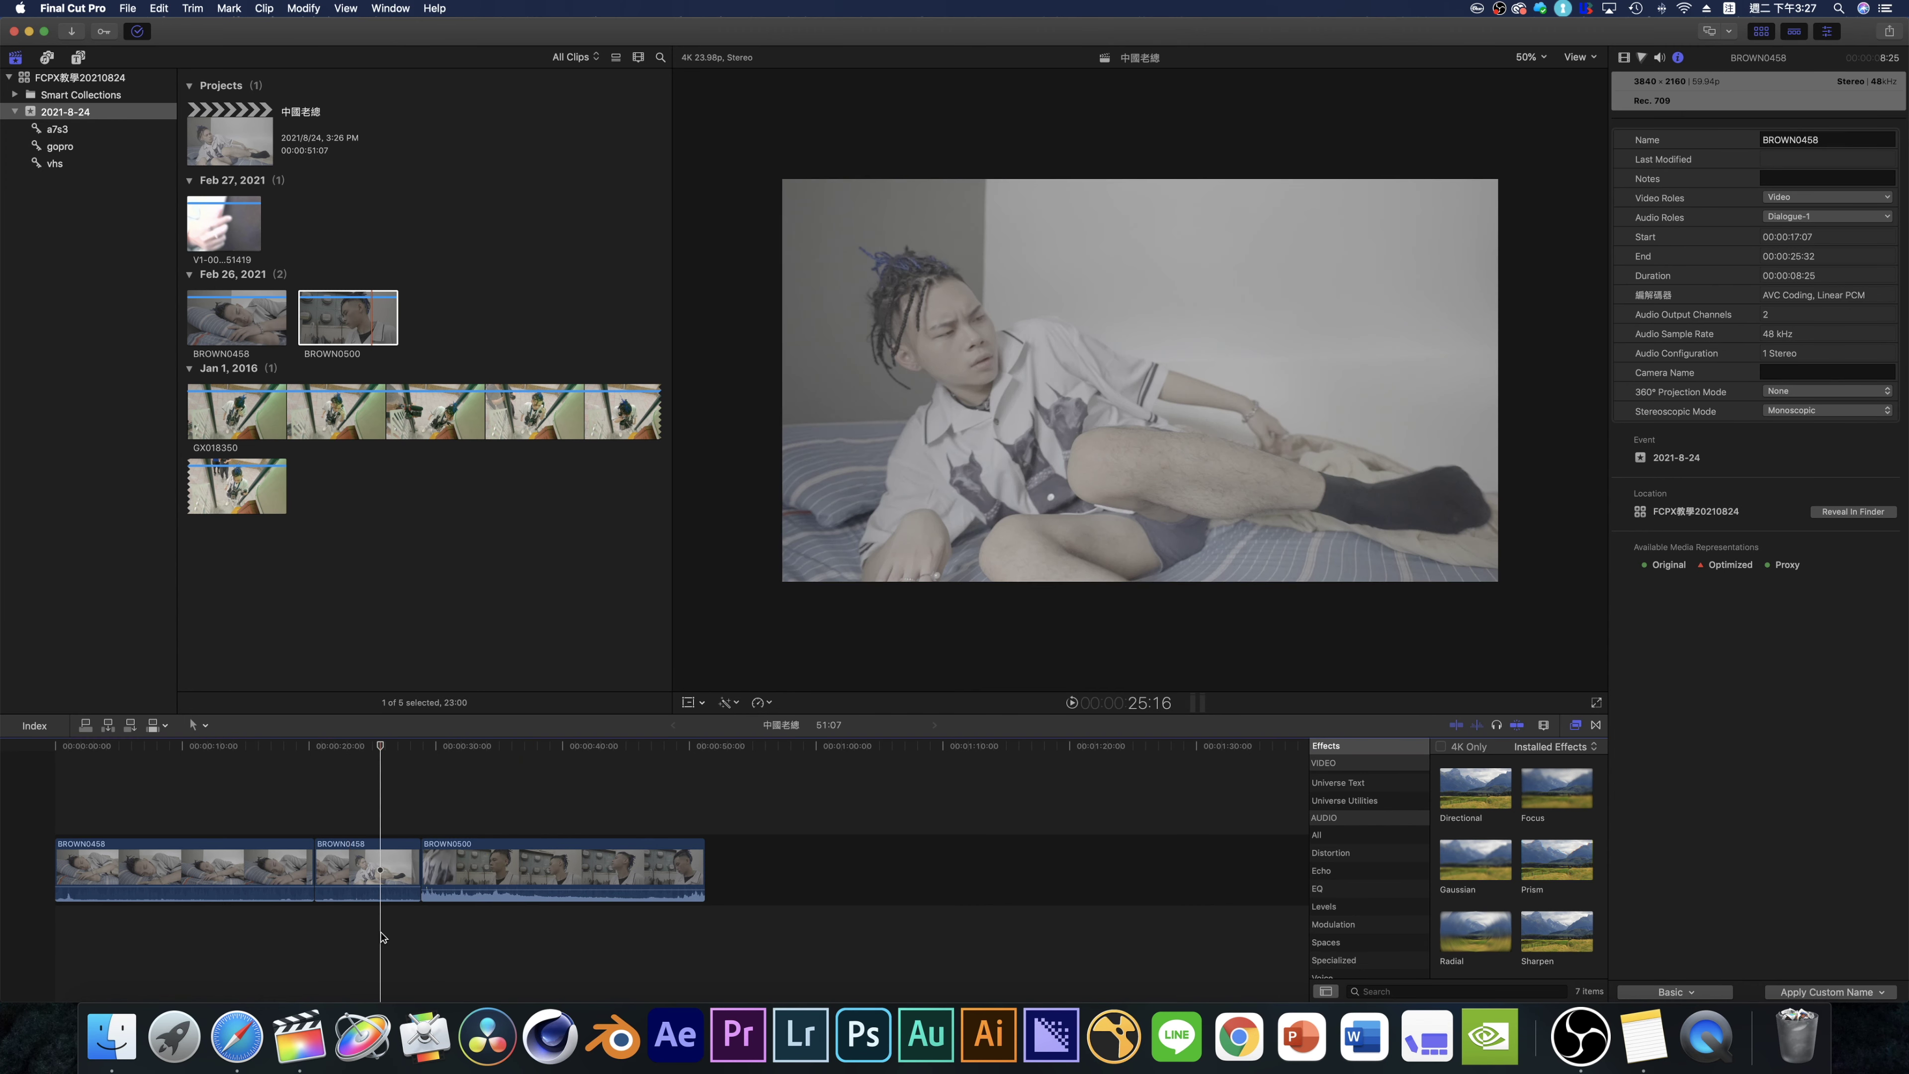
pyautogui.click(111, 1036)
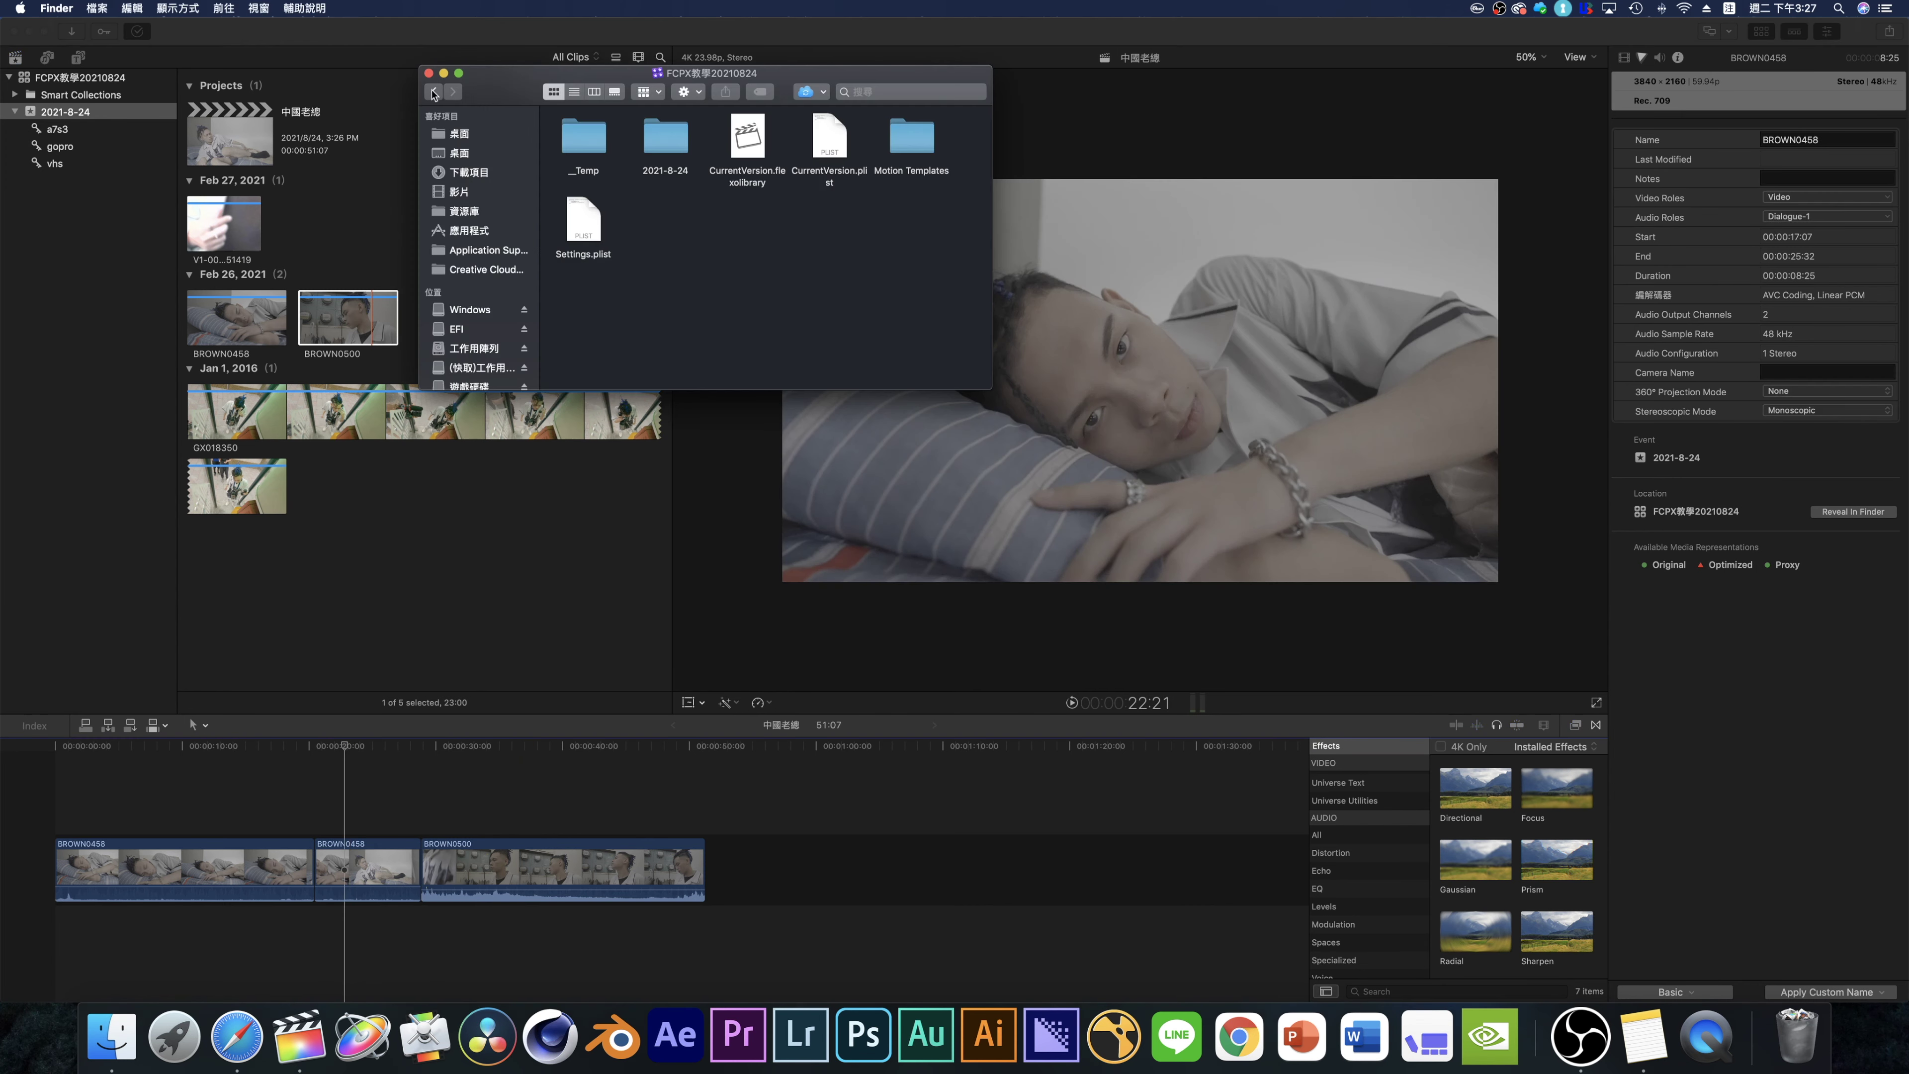
pyautogui.click(434, 92)
pyautogui.scroll(2, 643, 264)
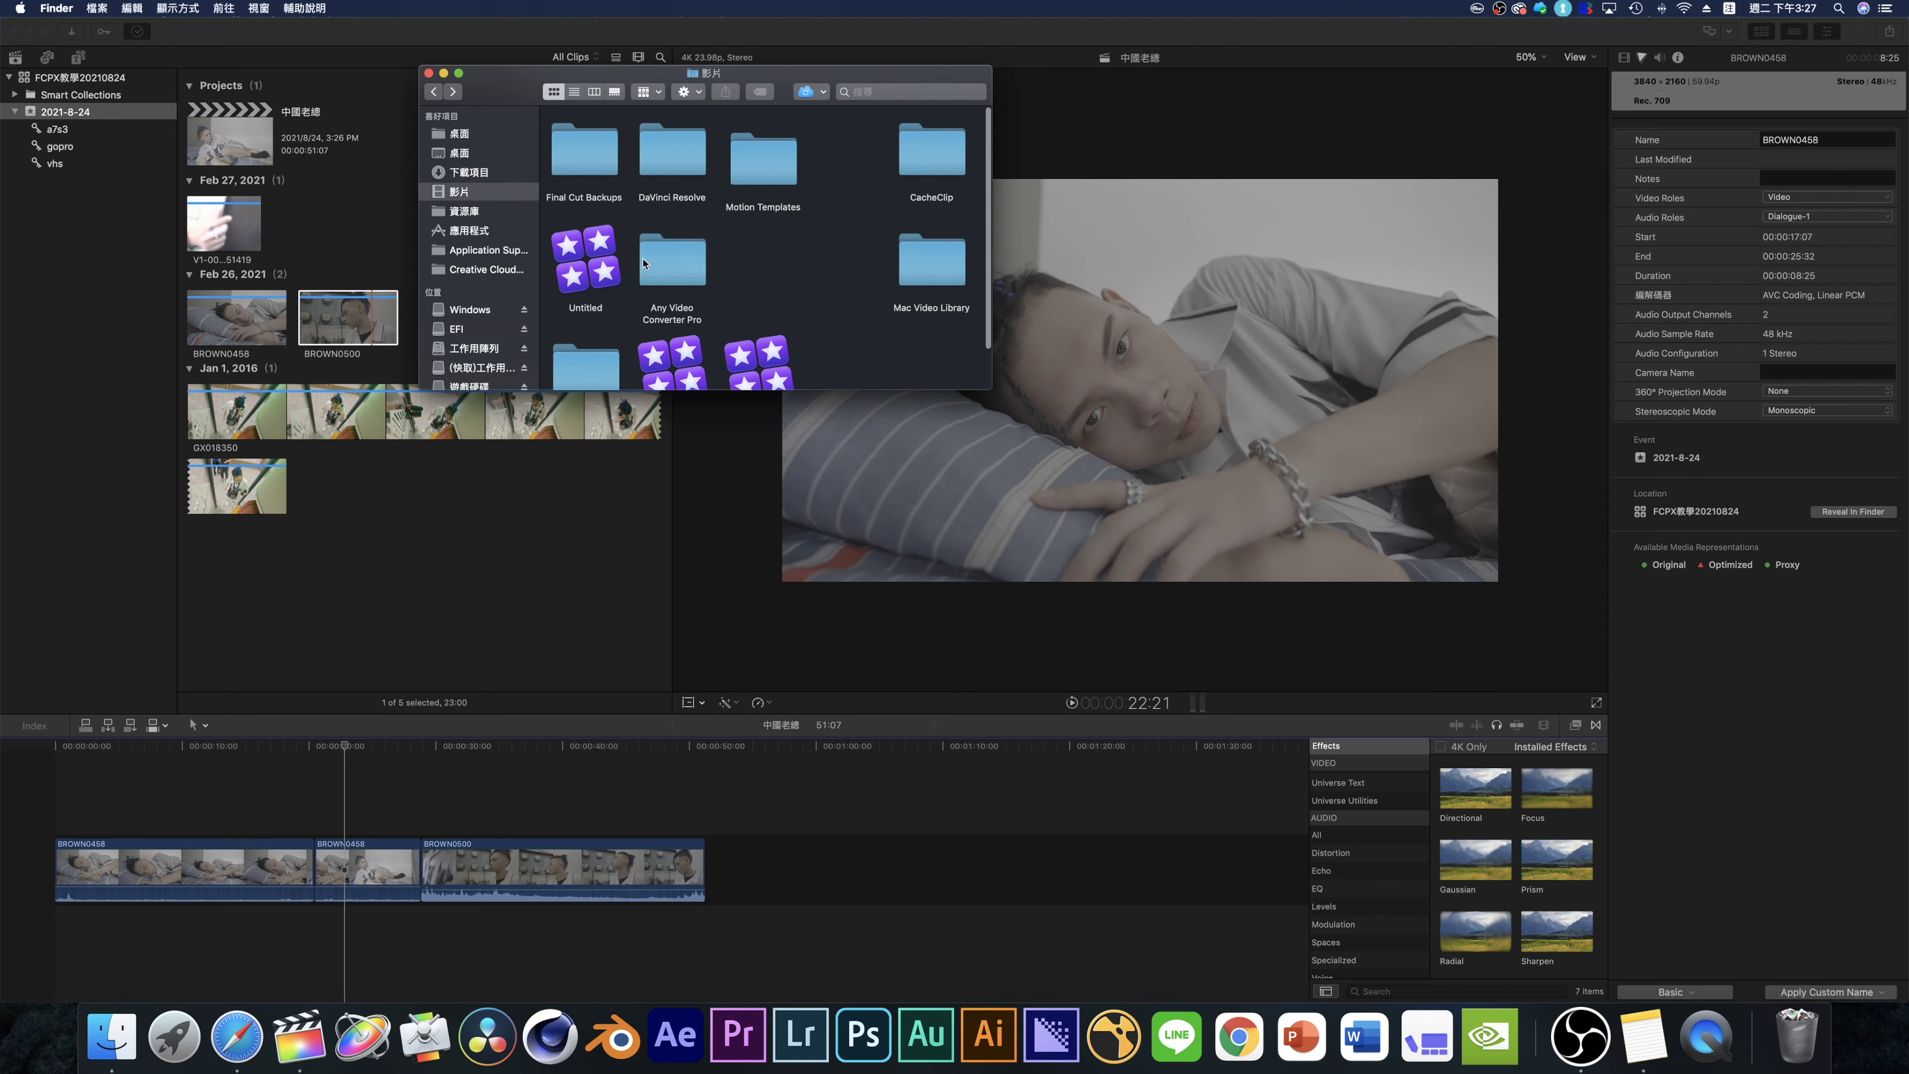
# - Open Final Cut Backups > FCPX教學20210824 and select its three timestamped backups (1432, 1507, 1522)
pyautogui.doubleClick(584, 157)
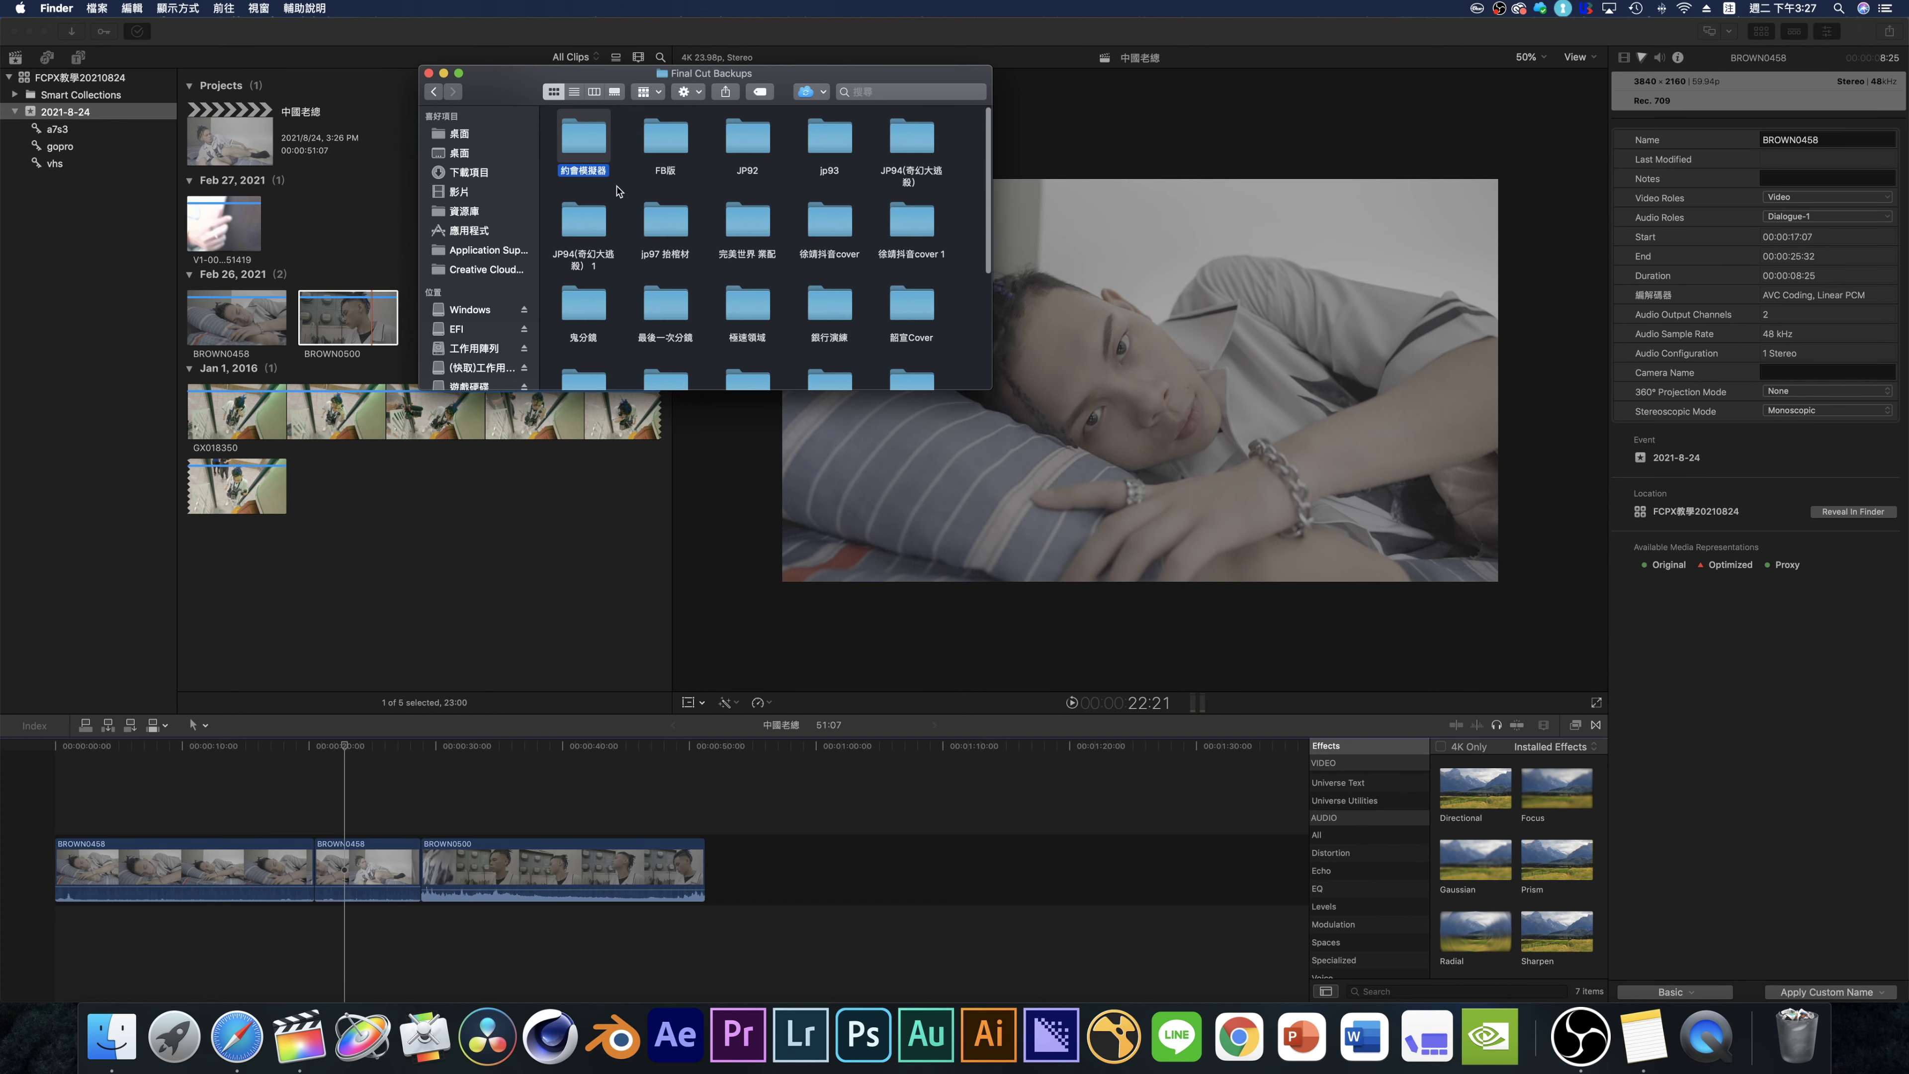
pyautogui.scroll(-5, 626, 281)
pyautogui.doubleClick(912, 248)
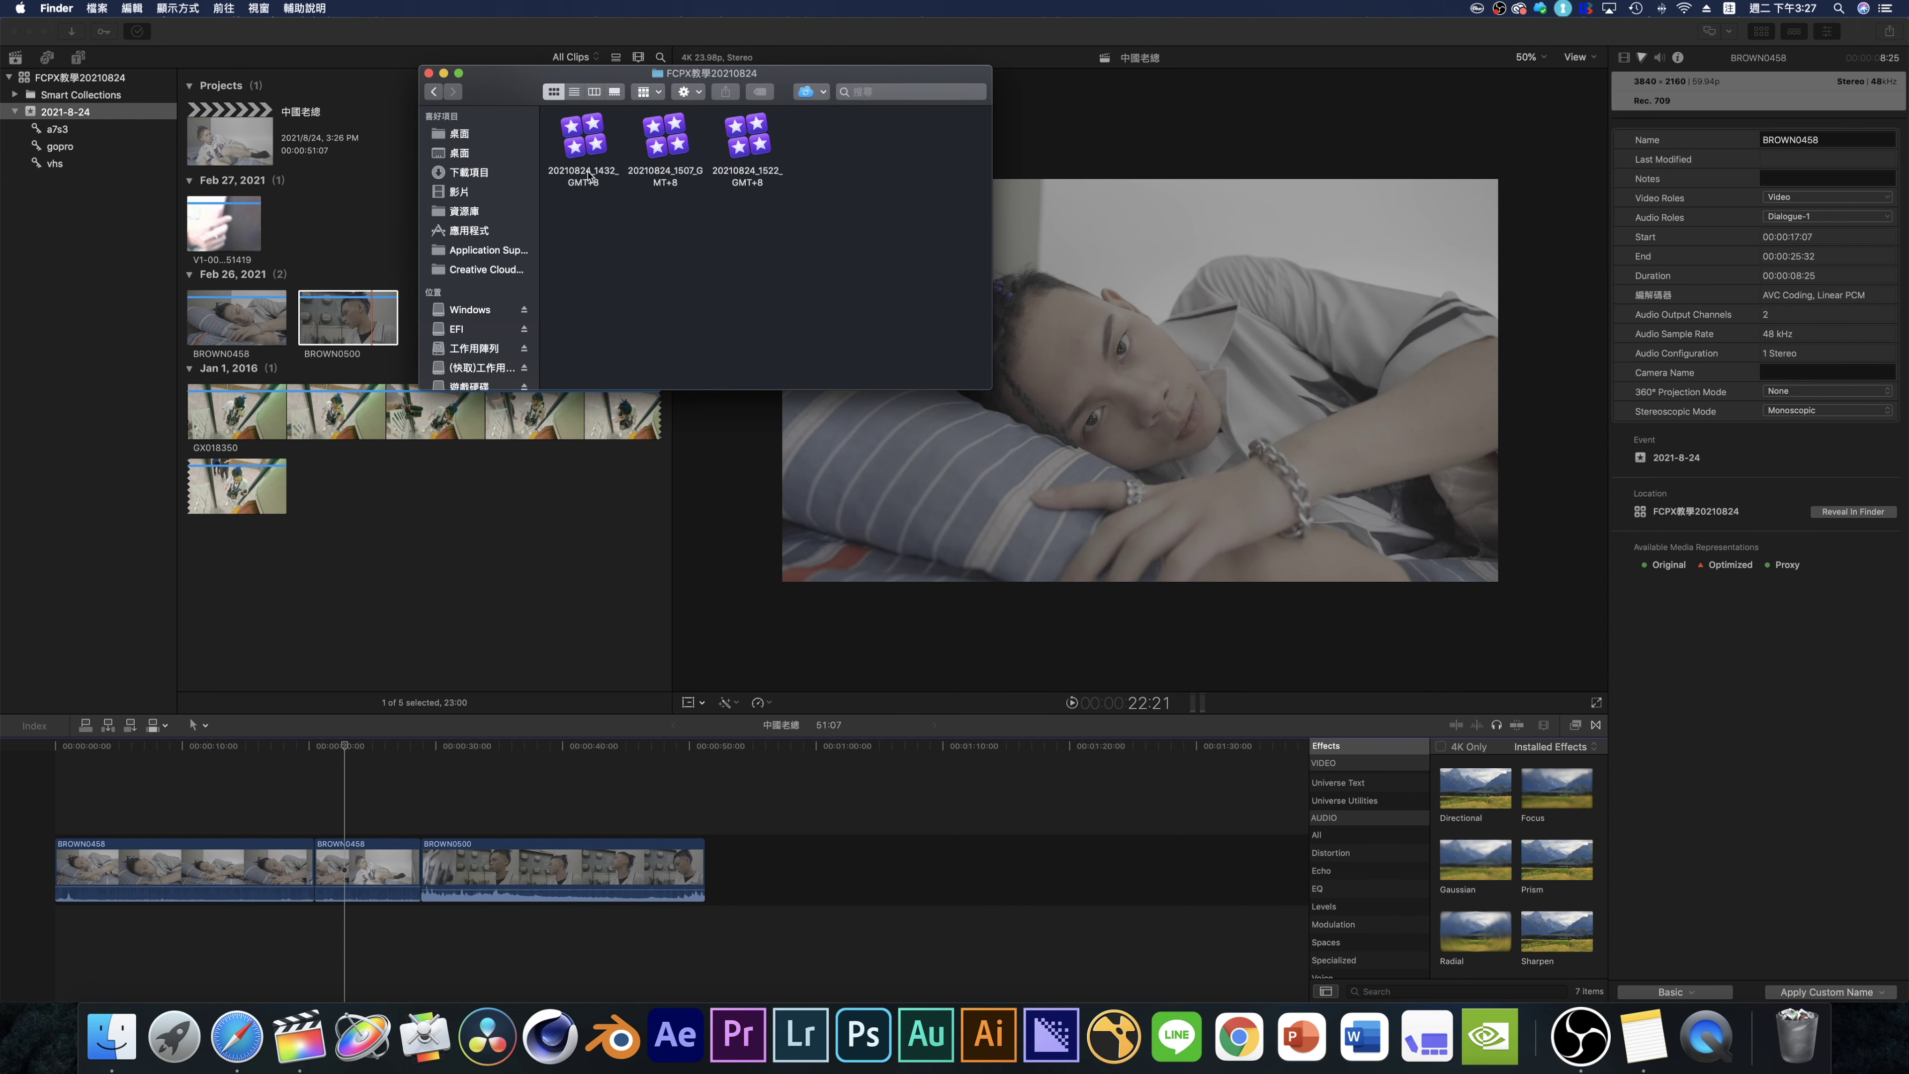
pyautogui.click(594, 178)
pyautogui.click(680, 178)
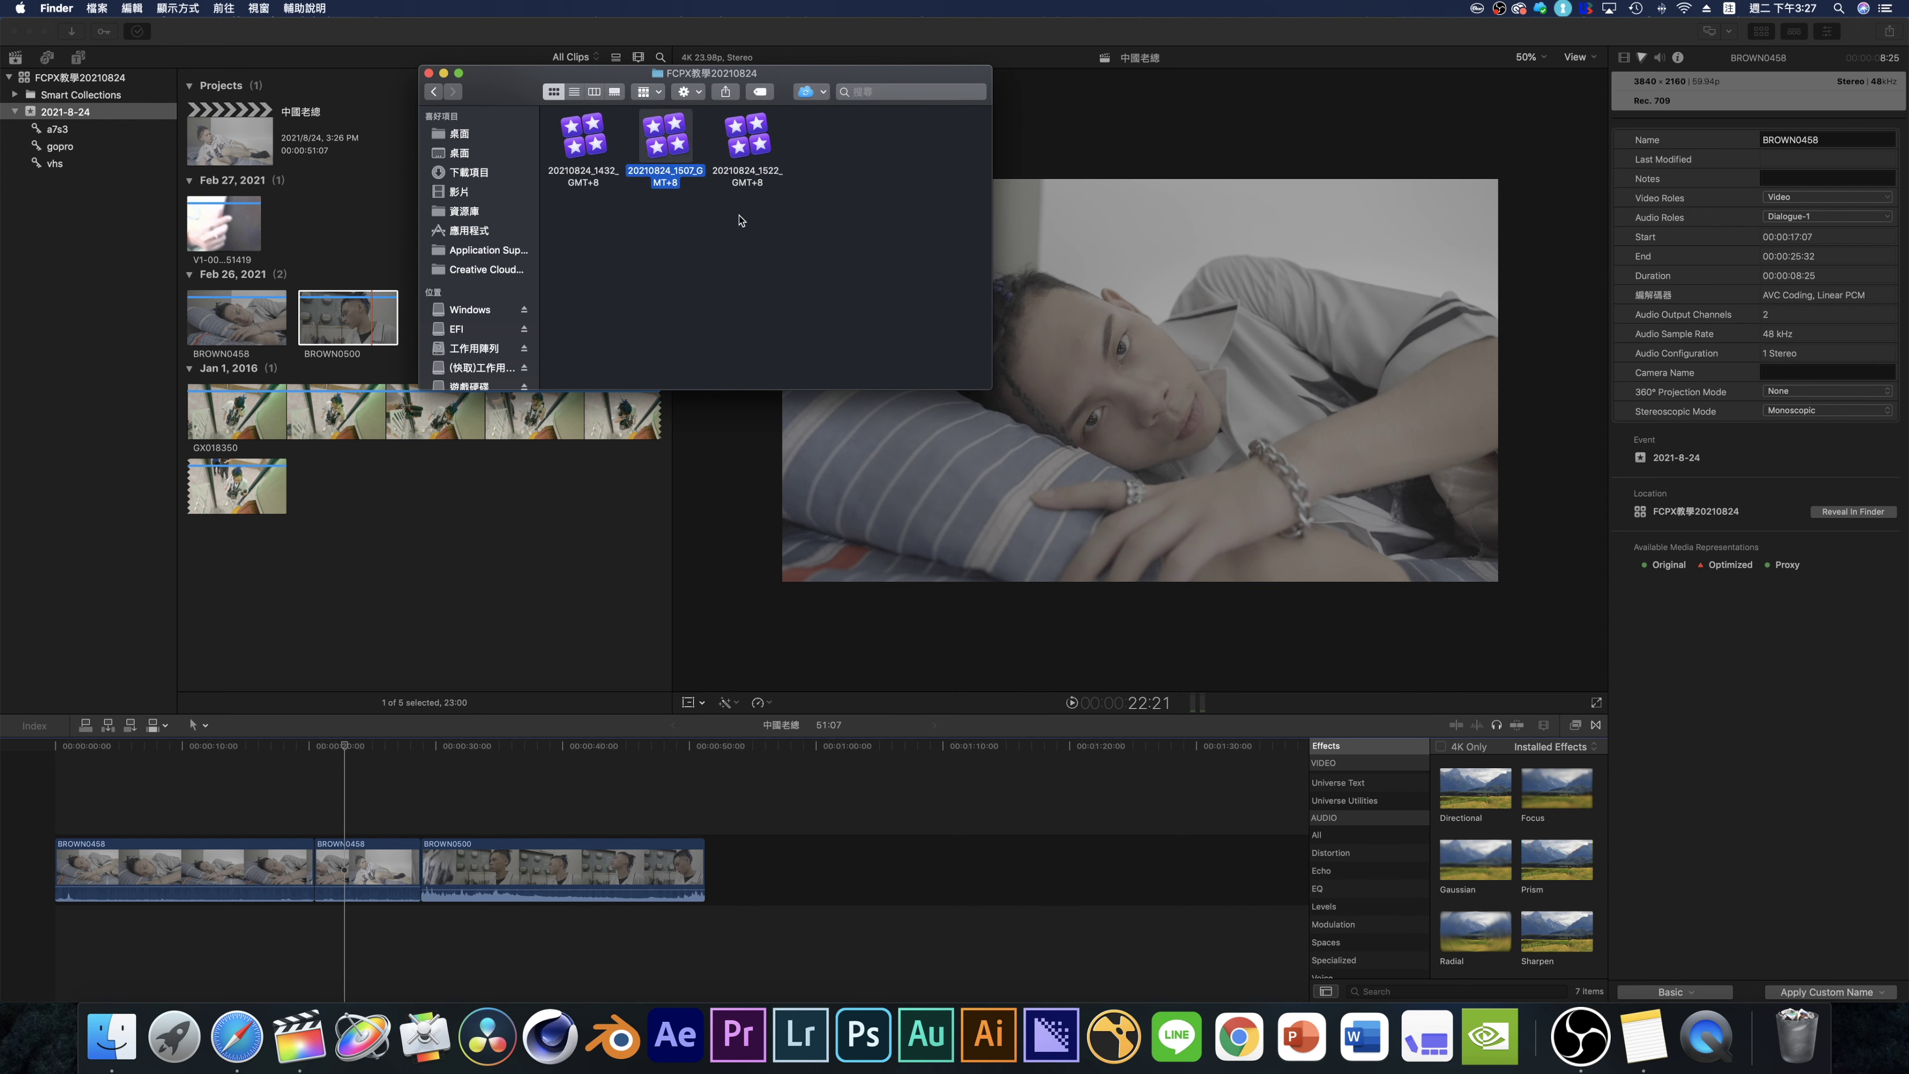
pyautogui.click(760, 179)
# - Compare the 20210824_1432 and 1507 backups, then return to Final Cut Pro on BROWN0500
pyautogui.click(734, 279)
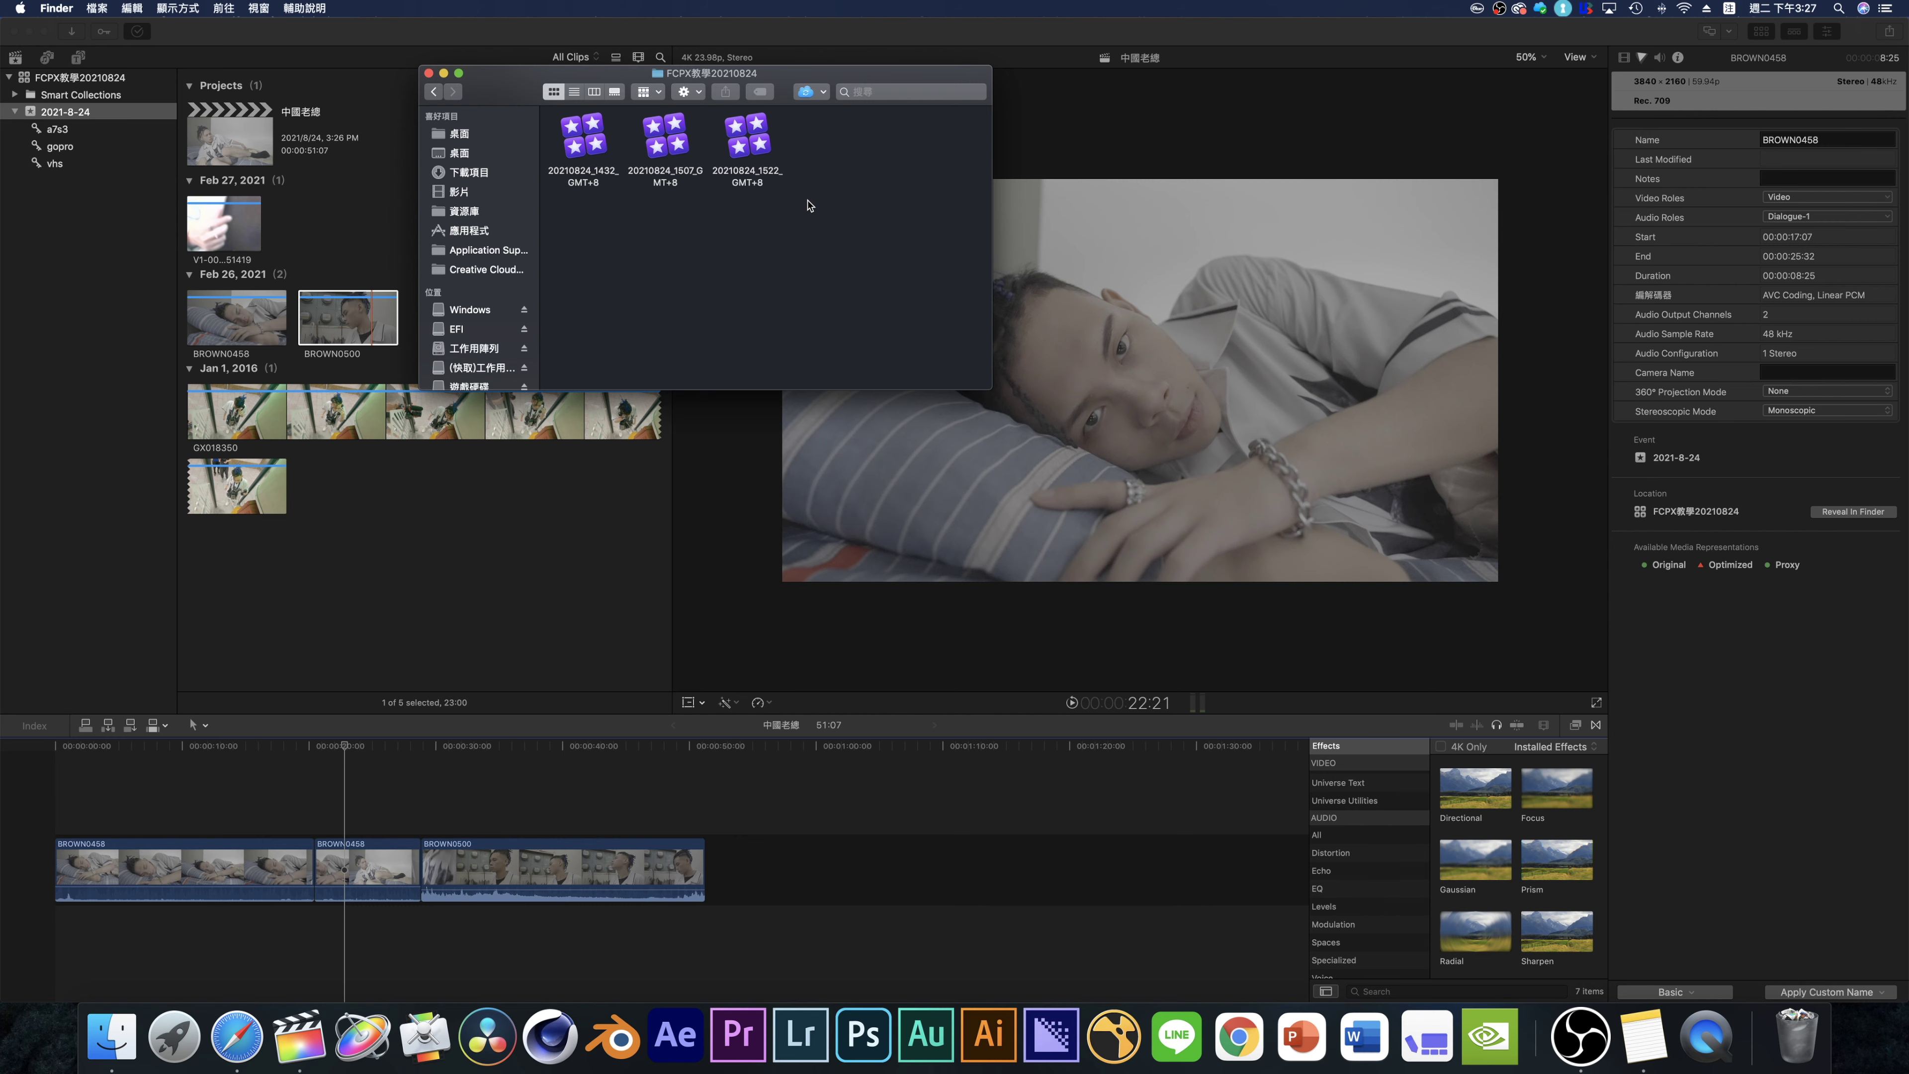
pyautogui.click(666, 142)
pyautogui.click(573, 135)
pyautogui.click(666, 144)
pyautogui.click(752, 219)
pyautogui.click(669, 142)
pyautogui.click(598, 126)
pyautogui.click(362, 342)
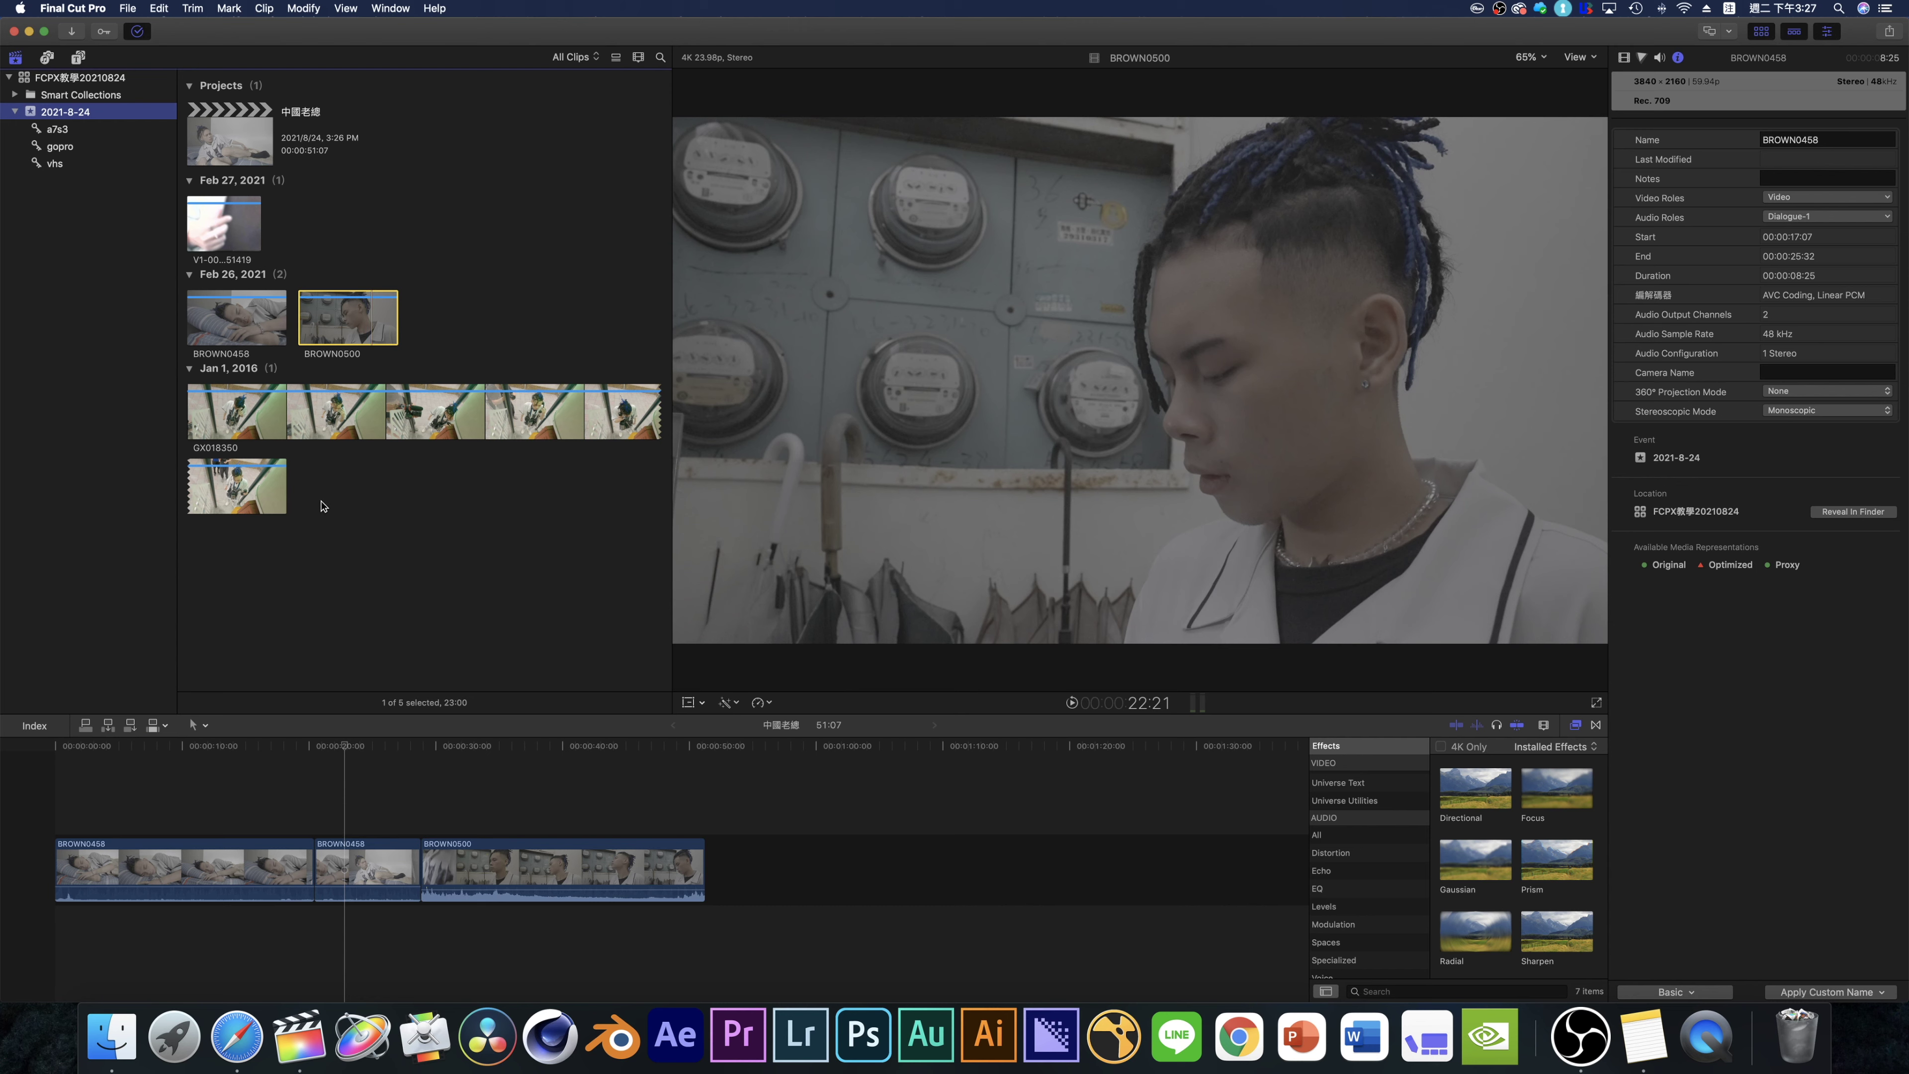
# - Select the FCPX教學20210824 library and open Modify Settings for its storage locations
pyautogui.click(339, 448)
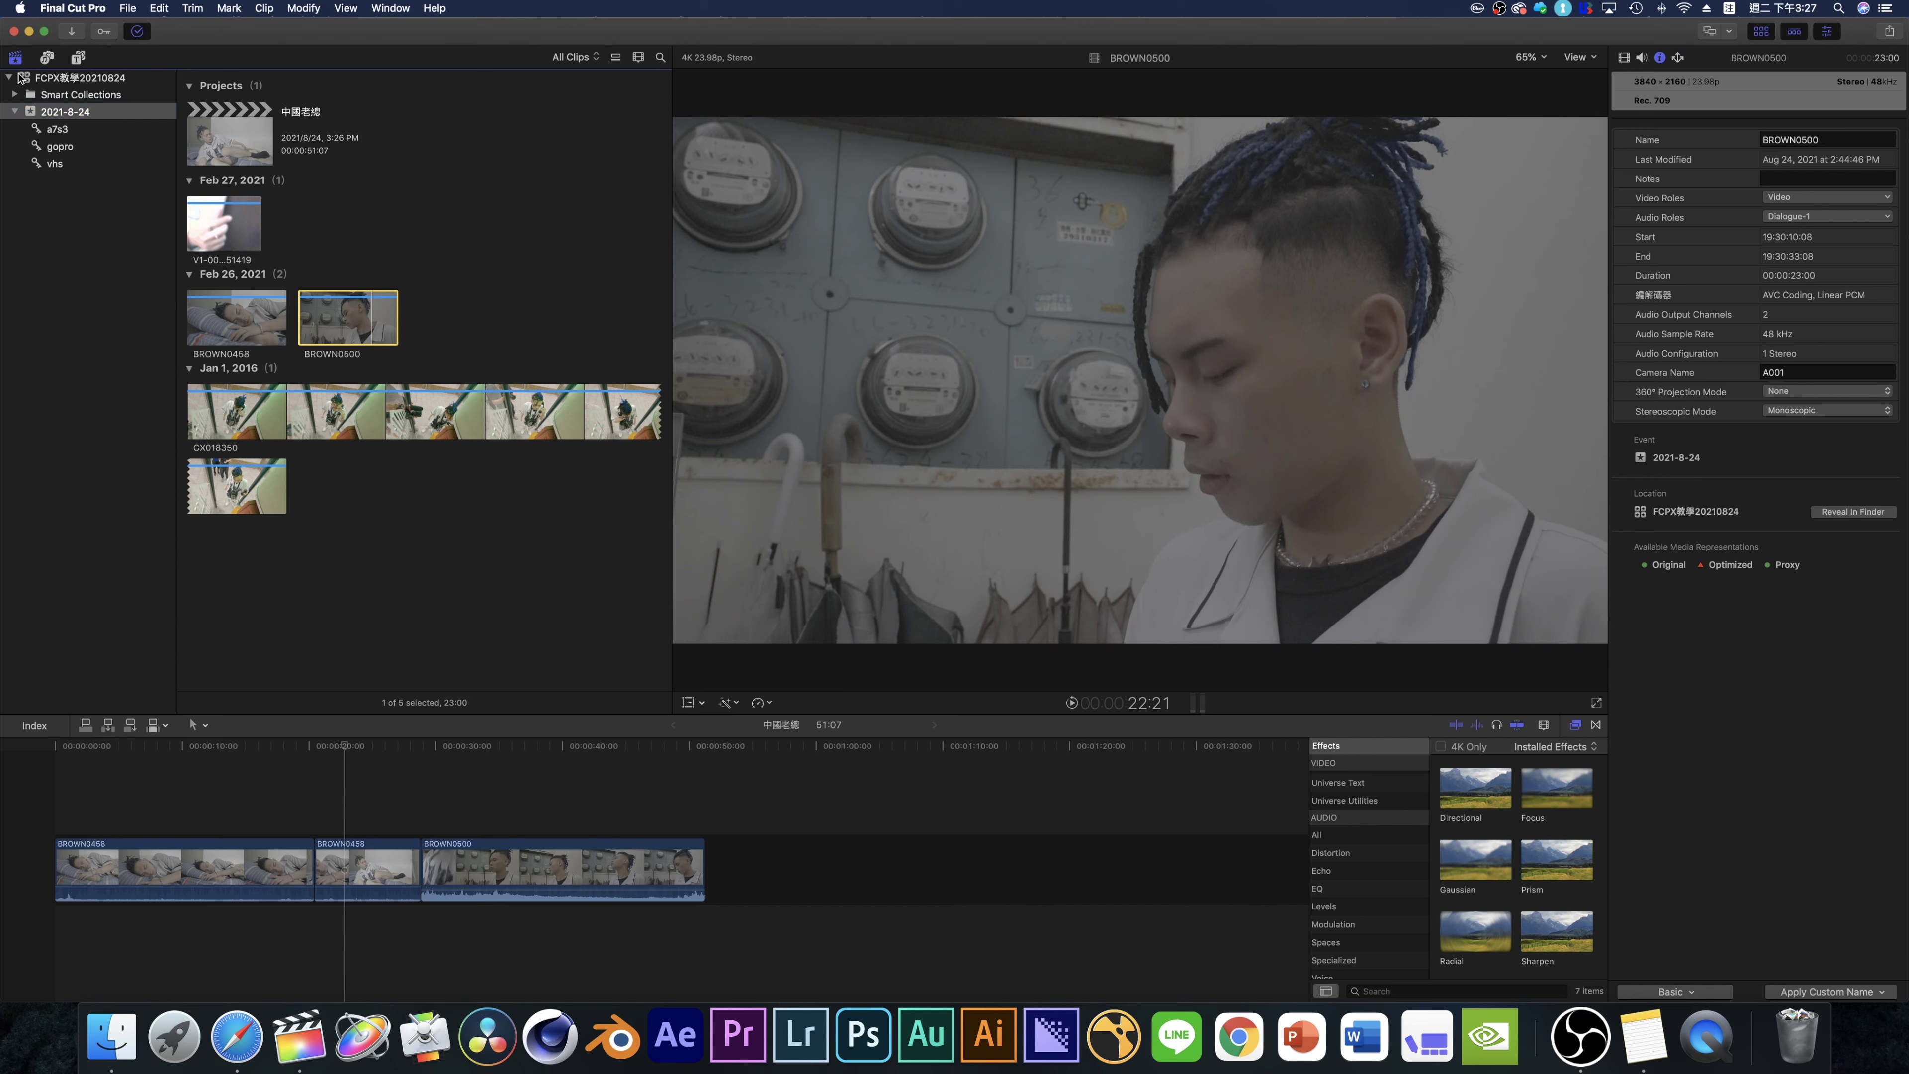
pyautogui.click(83, 79)
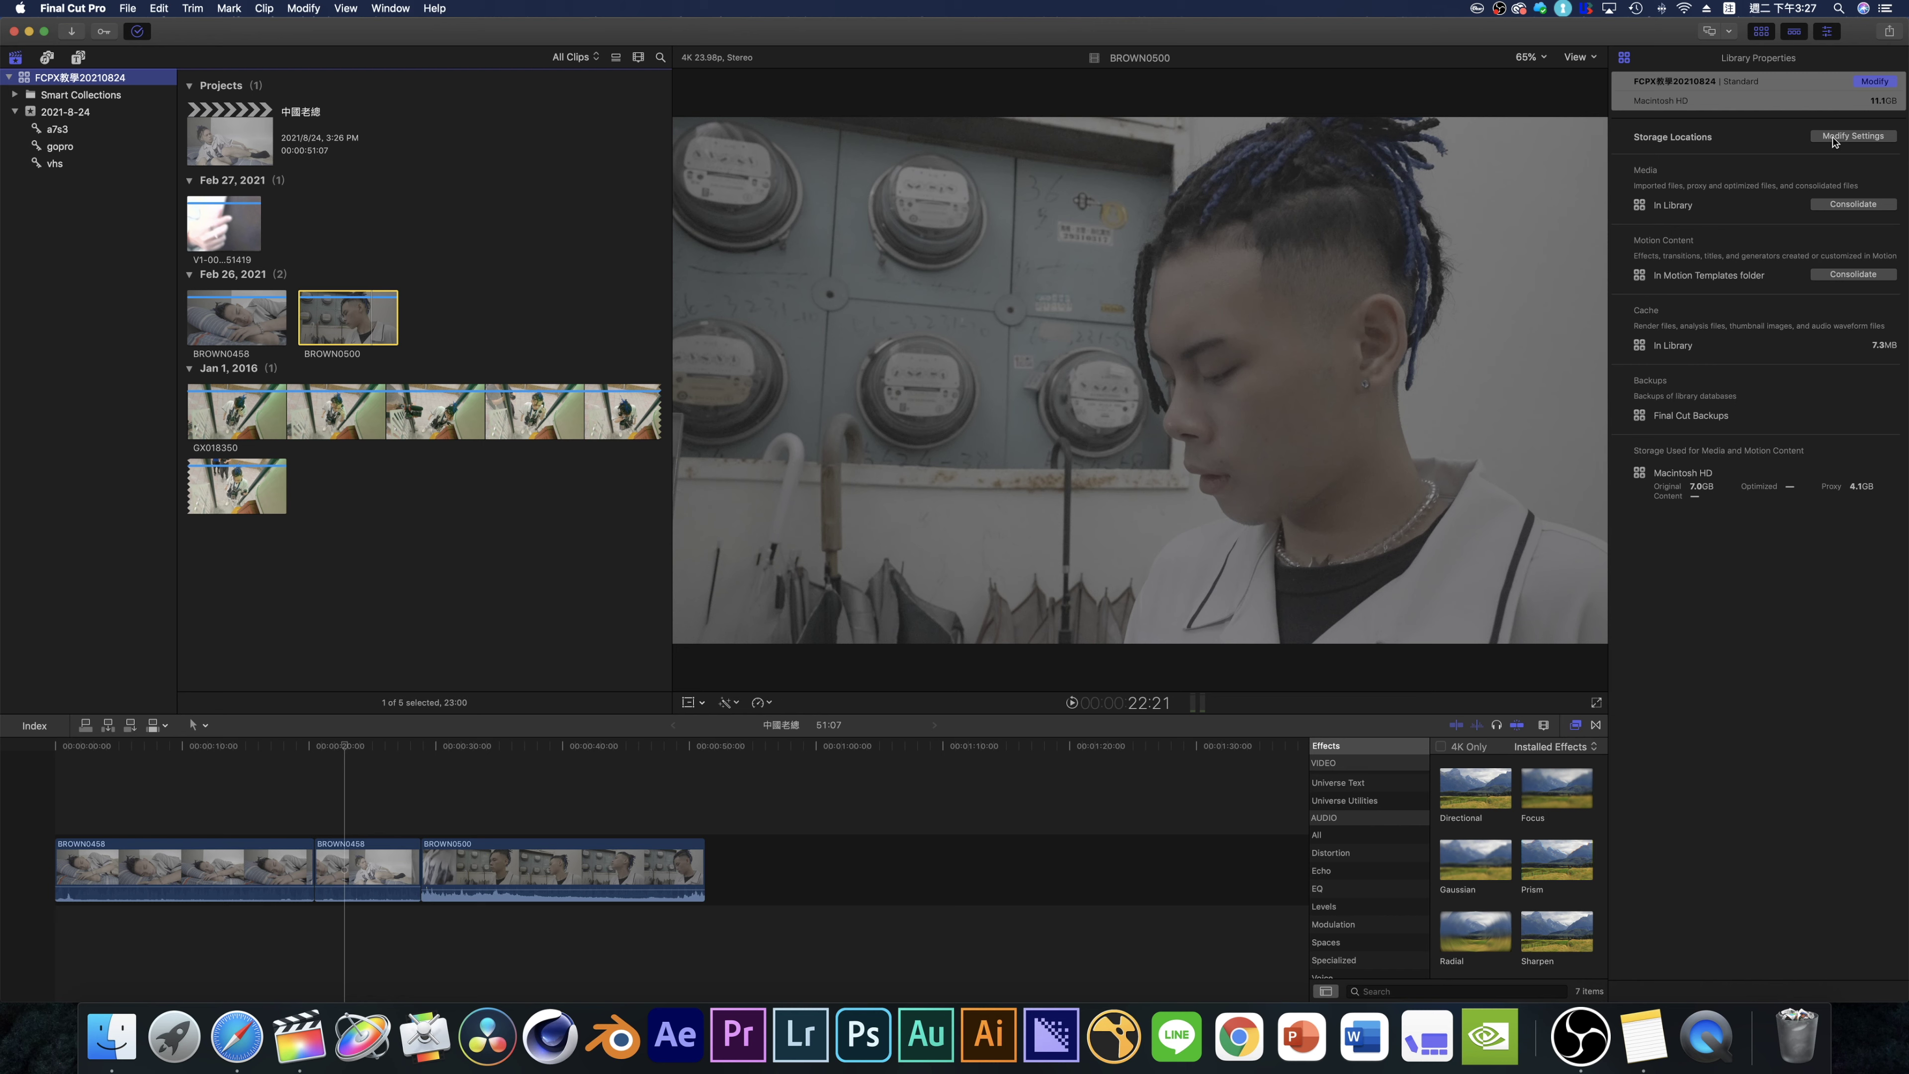
pyautogui.click(1870, 138)
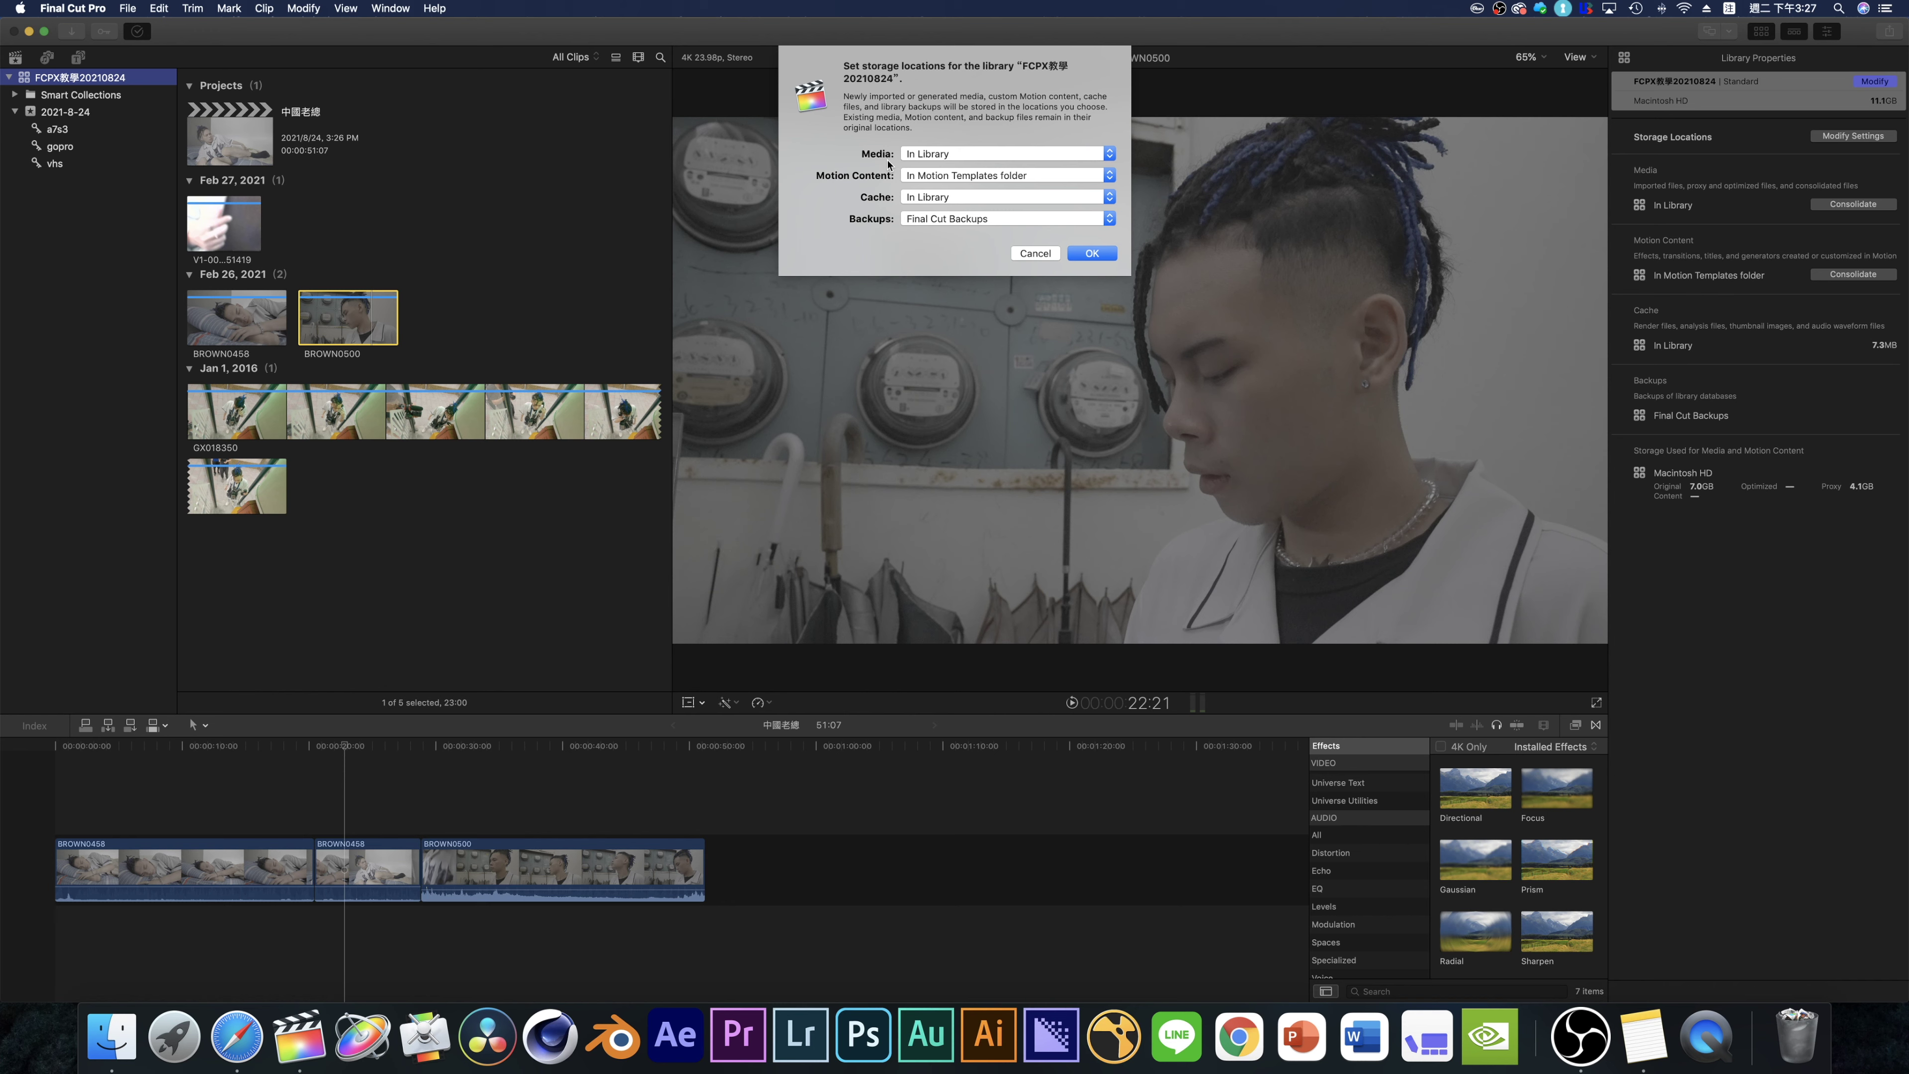
# - Keep media In Library, browse the (快取)工作用硬碟 drive for a cache folder, and cancel
pyautogui.click(947, 160)
pyautogui.click(925, 160)
pyautogui.click(923, 197)
pyautogui.click(932, 224)
pyautogui.scroll(-5, 706, 430)
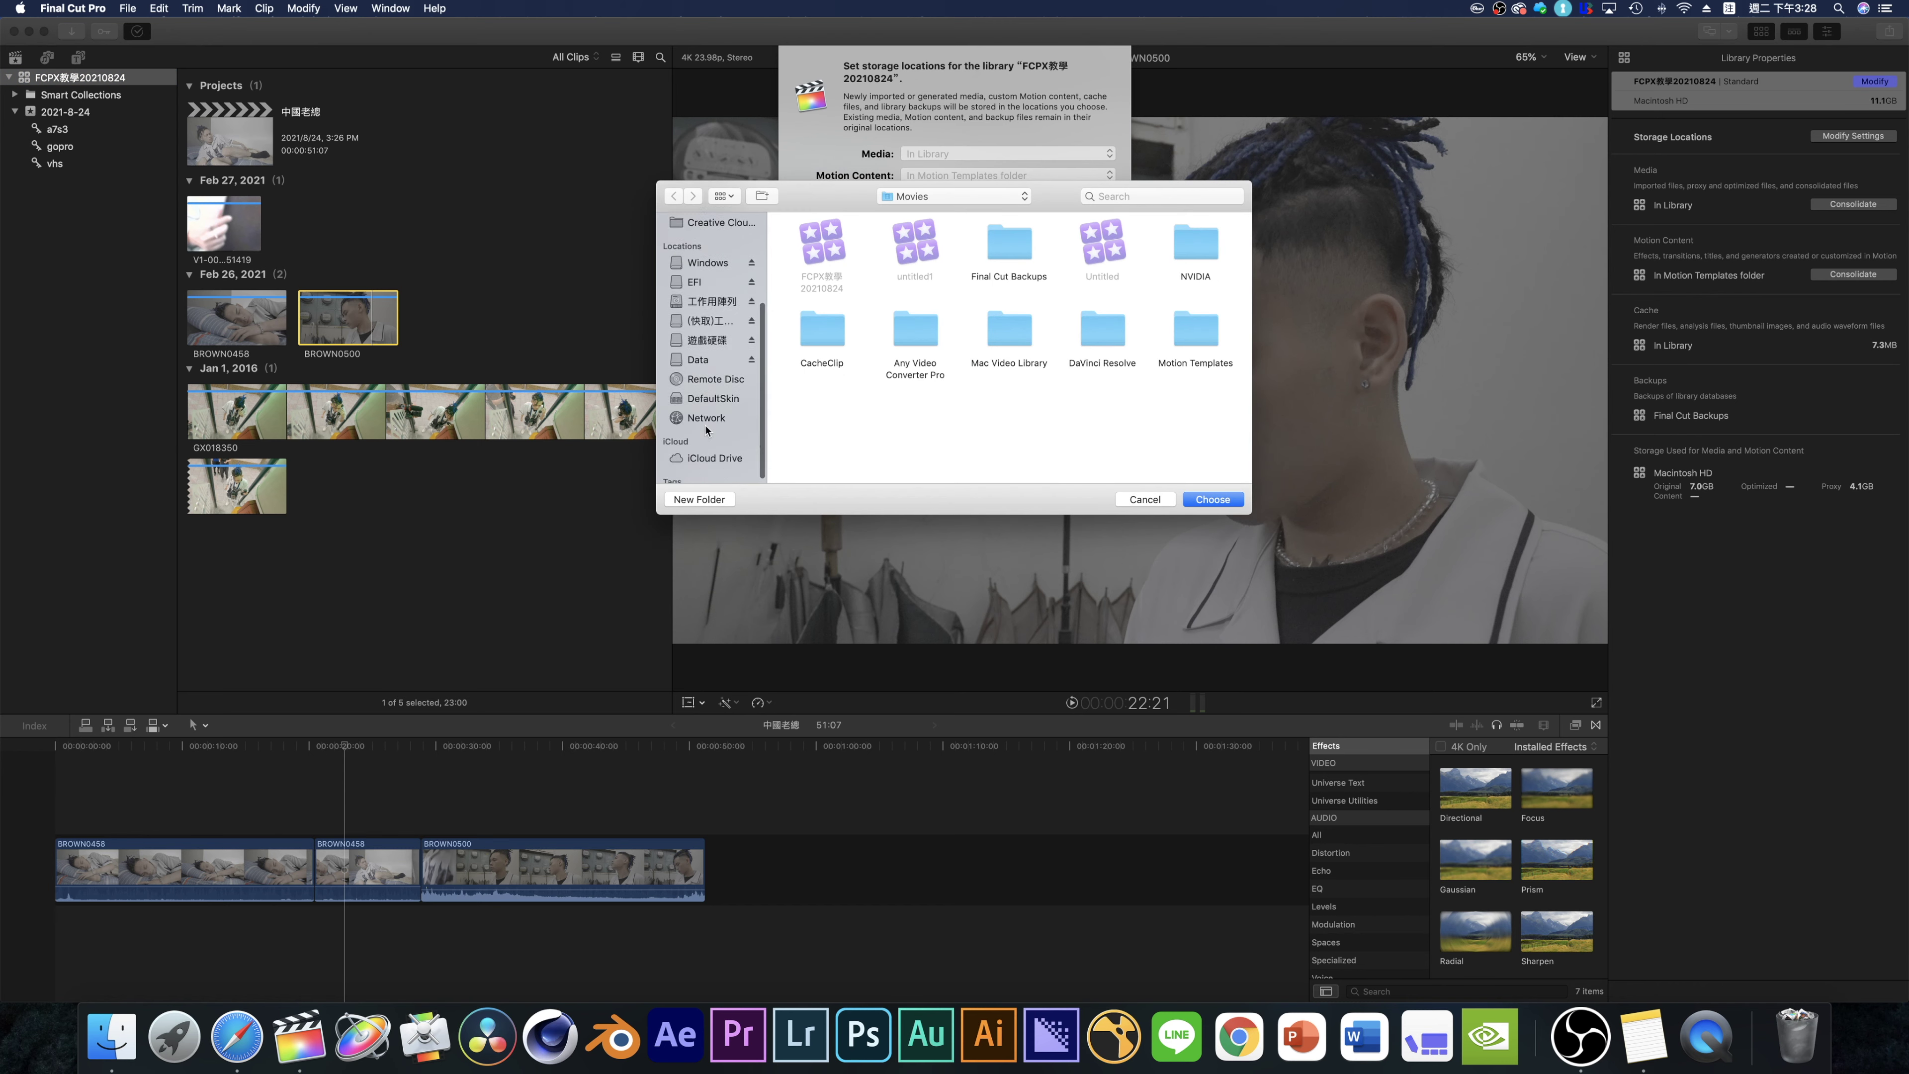
pyautogui.click(707, 322)
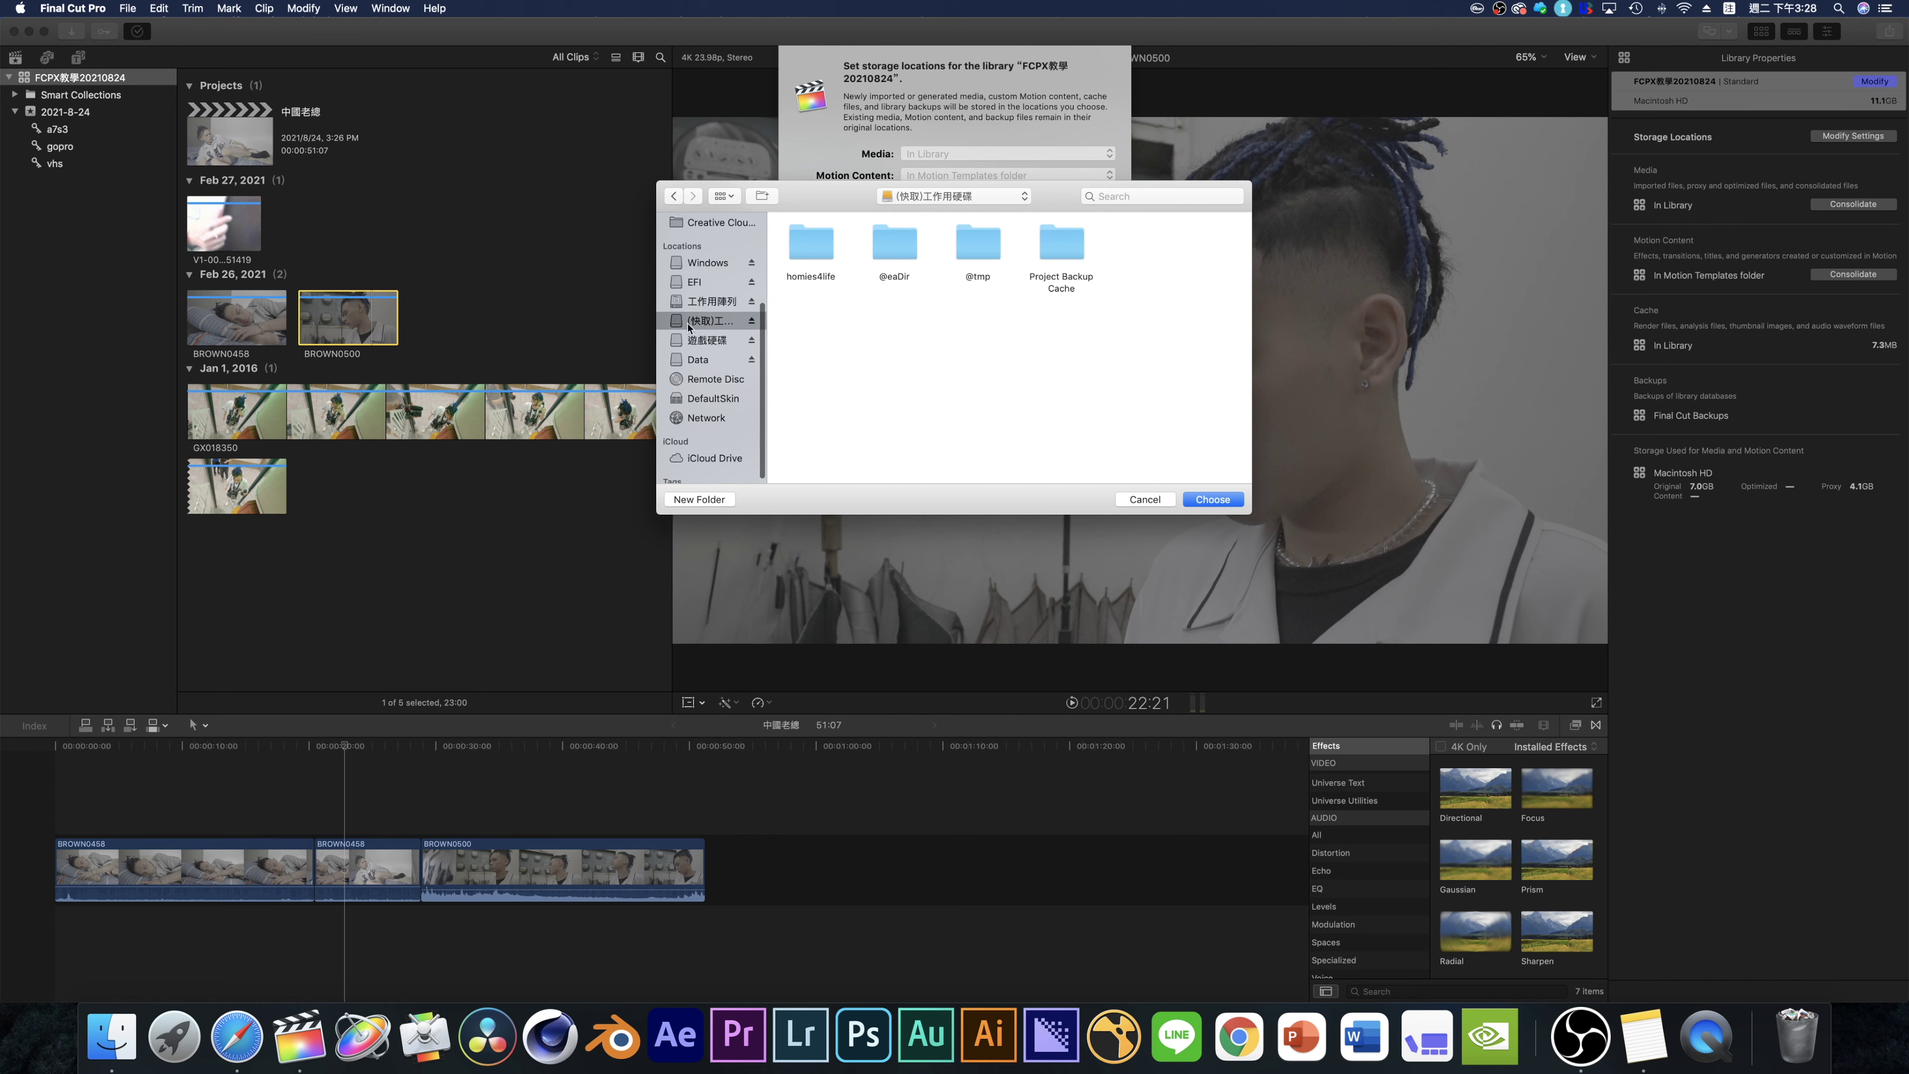
pyautogui.click(1144, 499)
# - Start choosing custom backup and cache folders, dismissing both choosers without changes
pyautogui.click(924, 218)
pyautogui.click(919, 241)
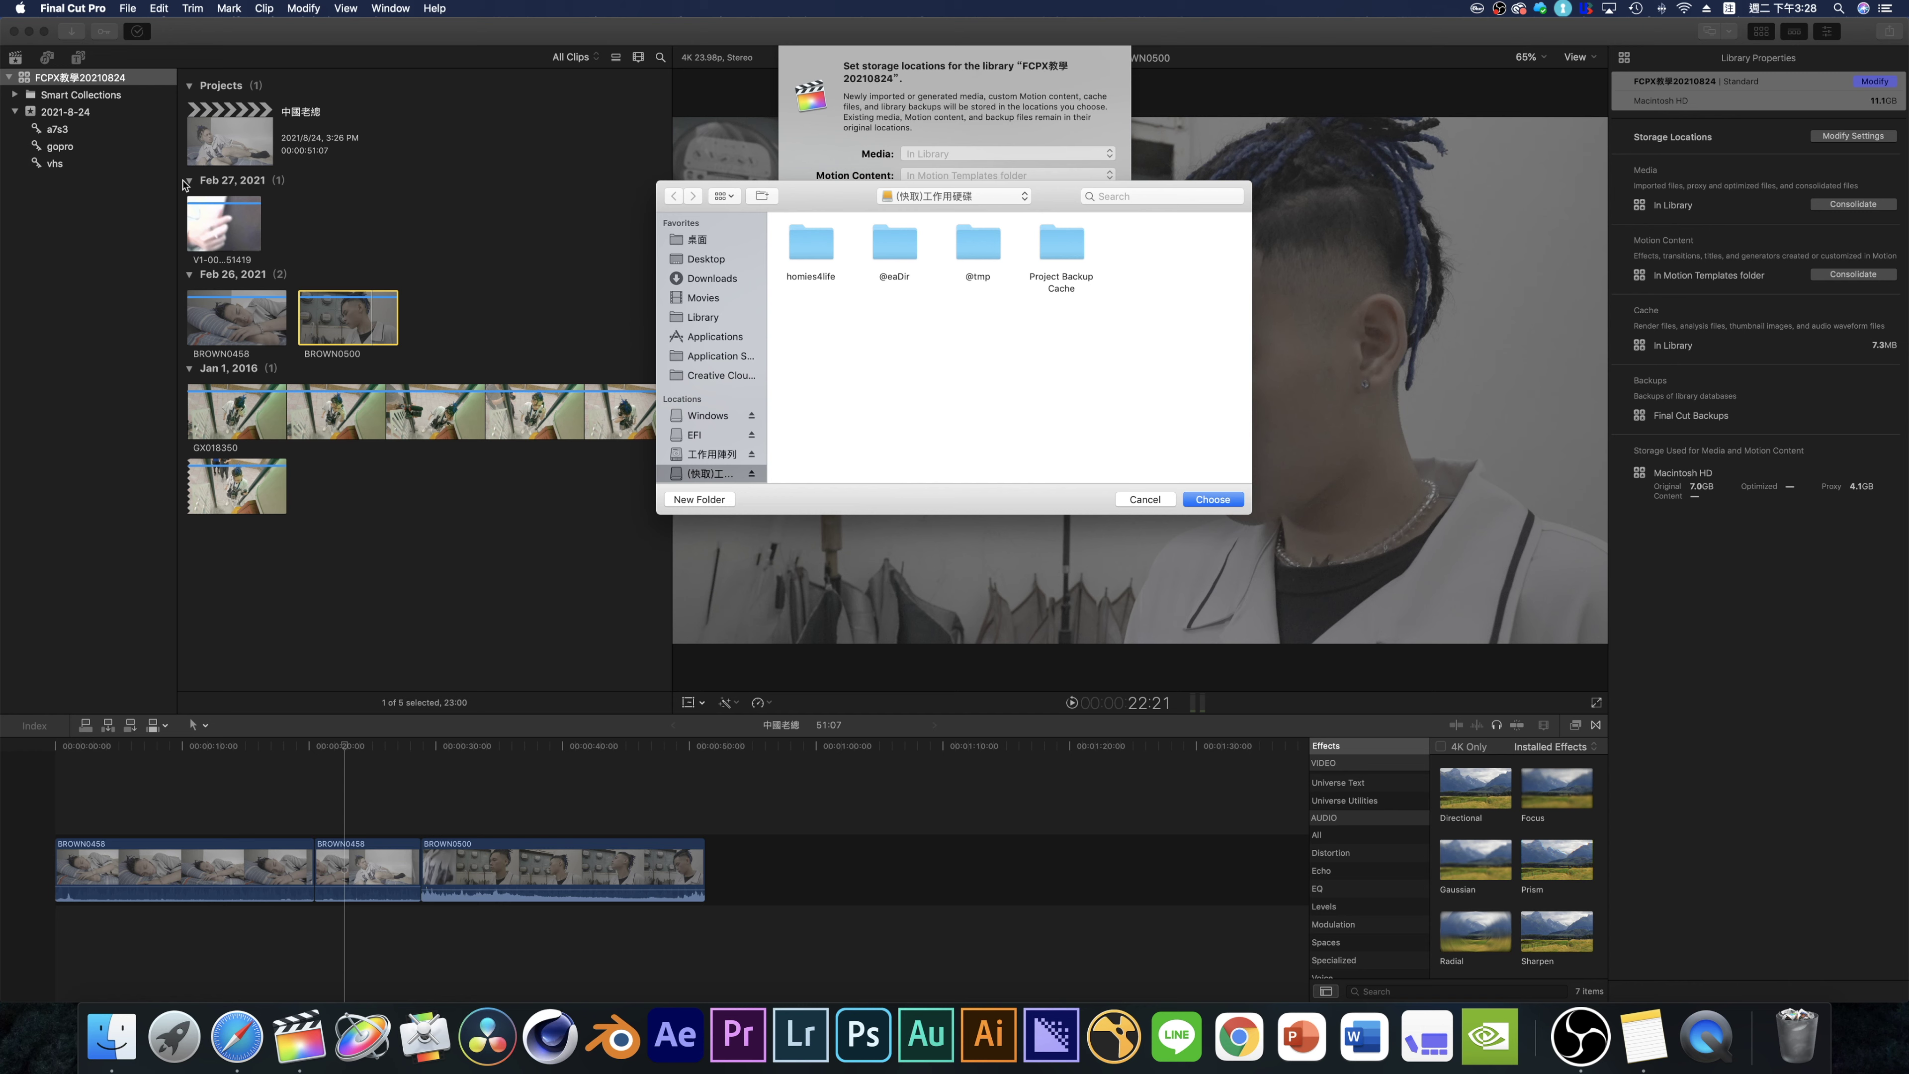
pyautogui.press('Escape')
pyautogui.click(962, 203)
pyautogui.click(957, 220)
pyautogui.scroll(-5, 721, 422)
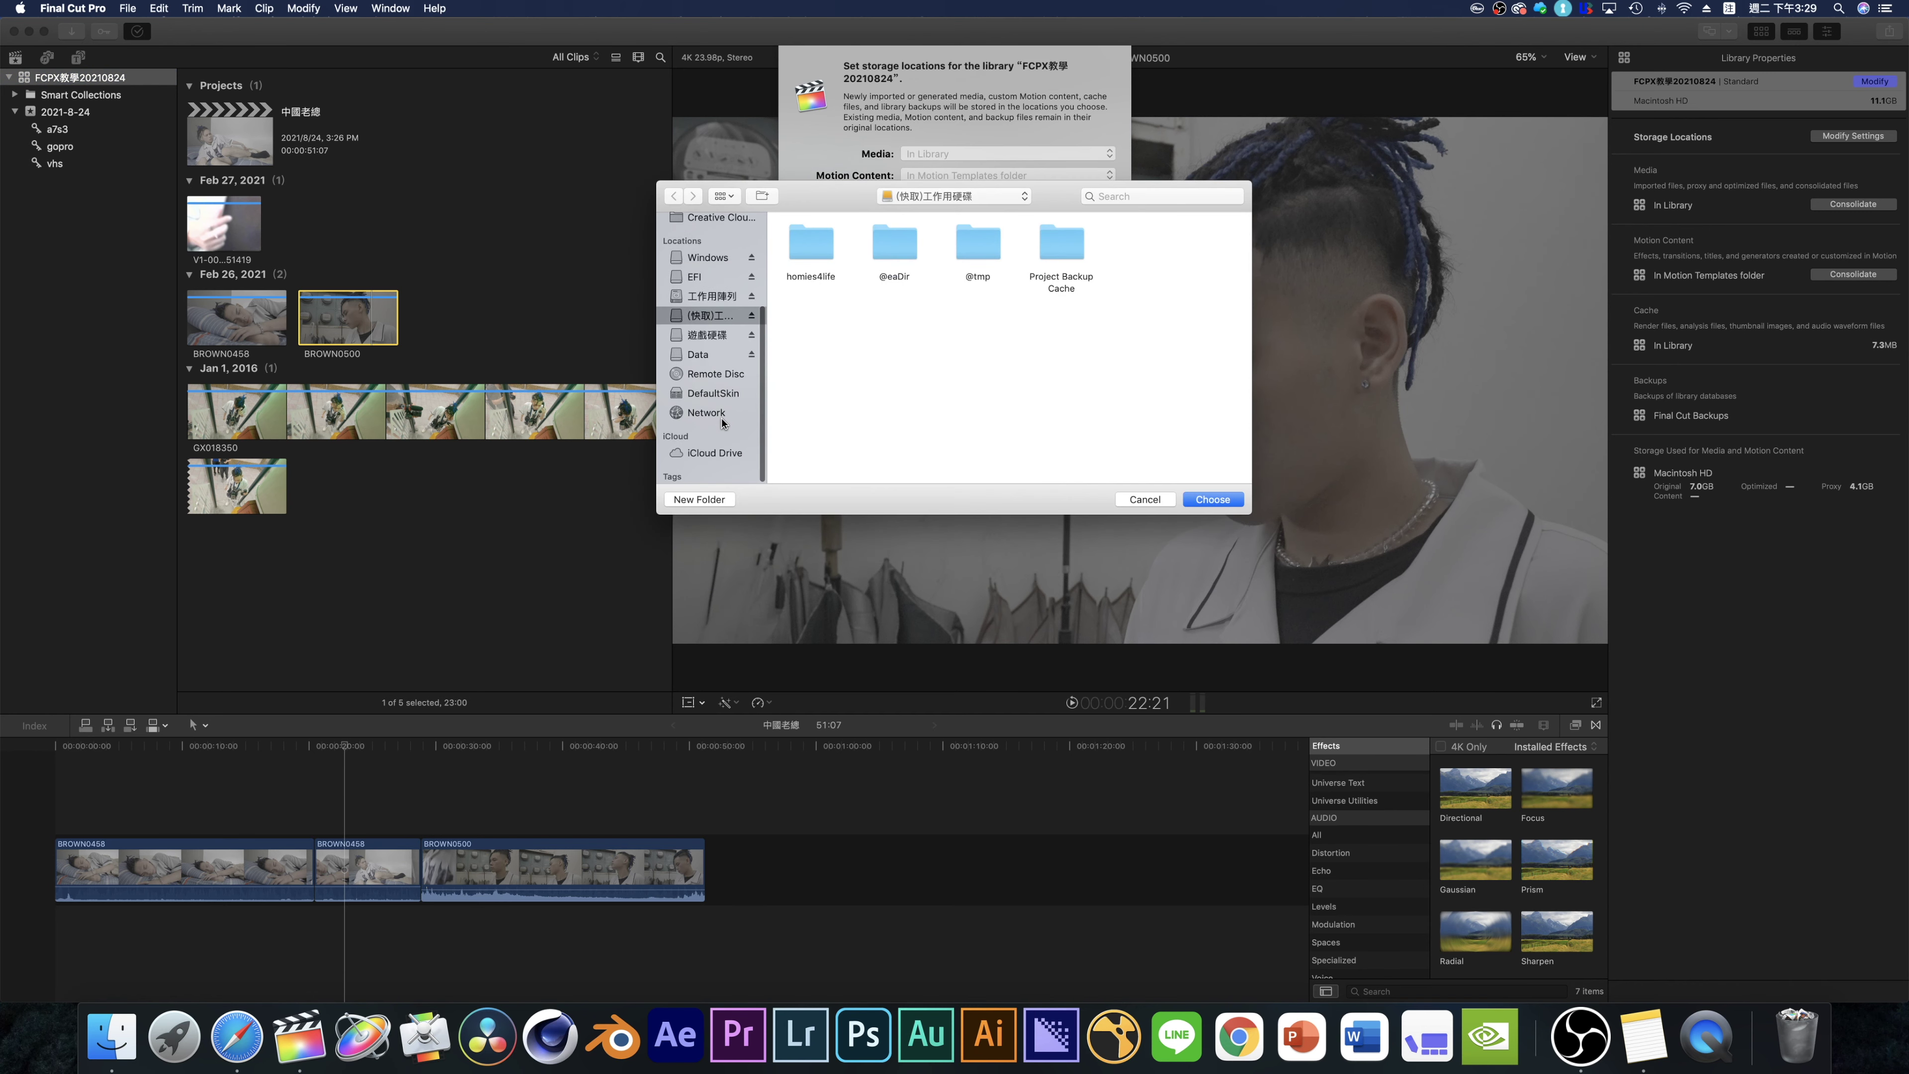
pyautogui.click(1144, 499)
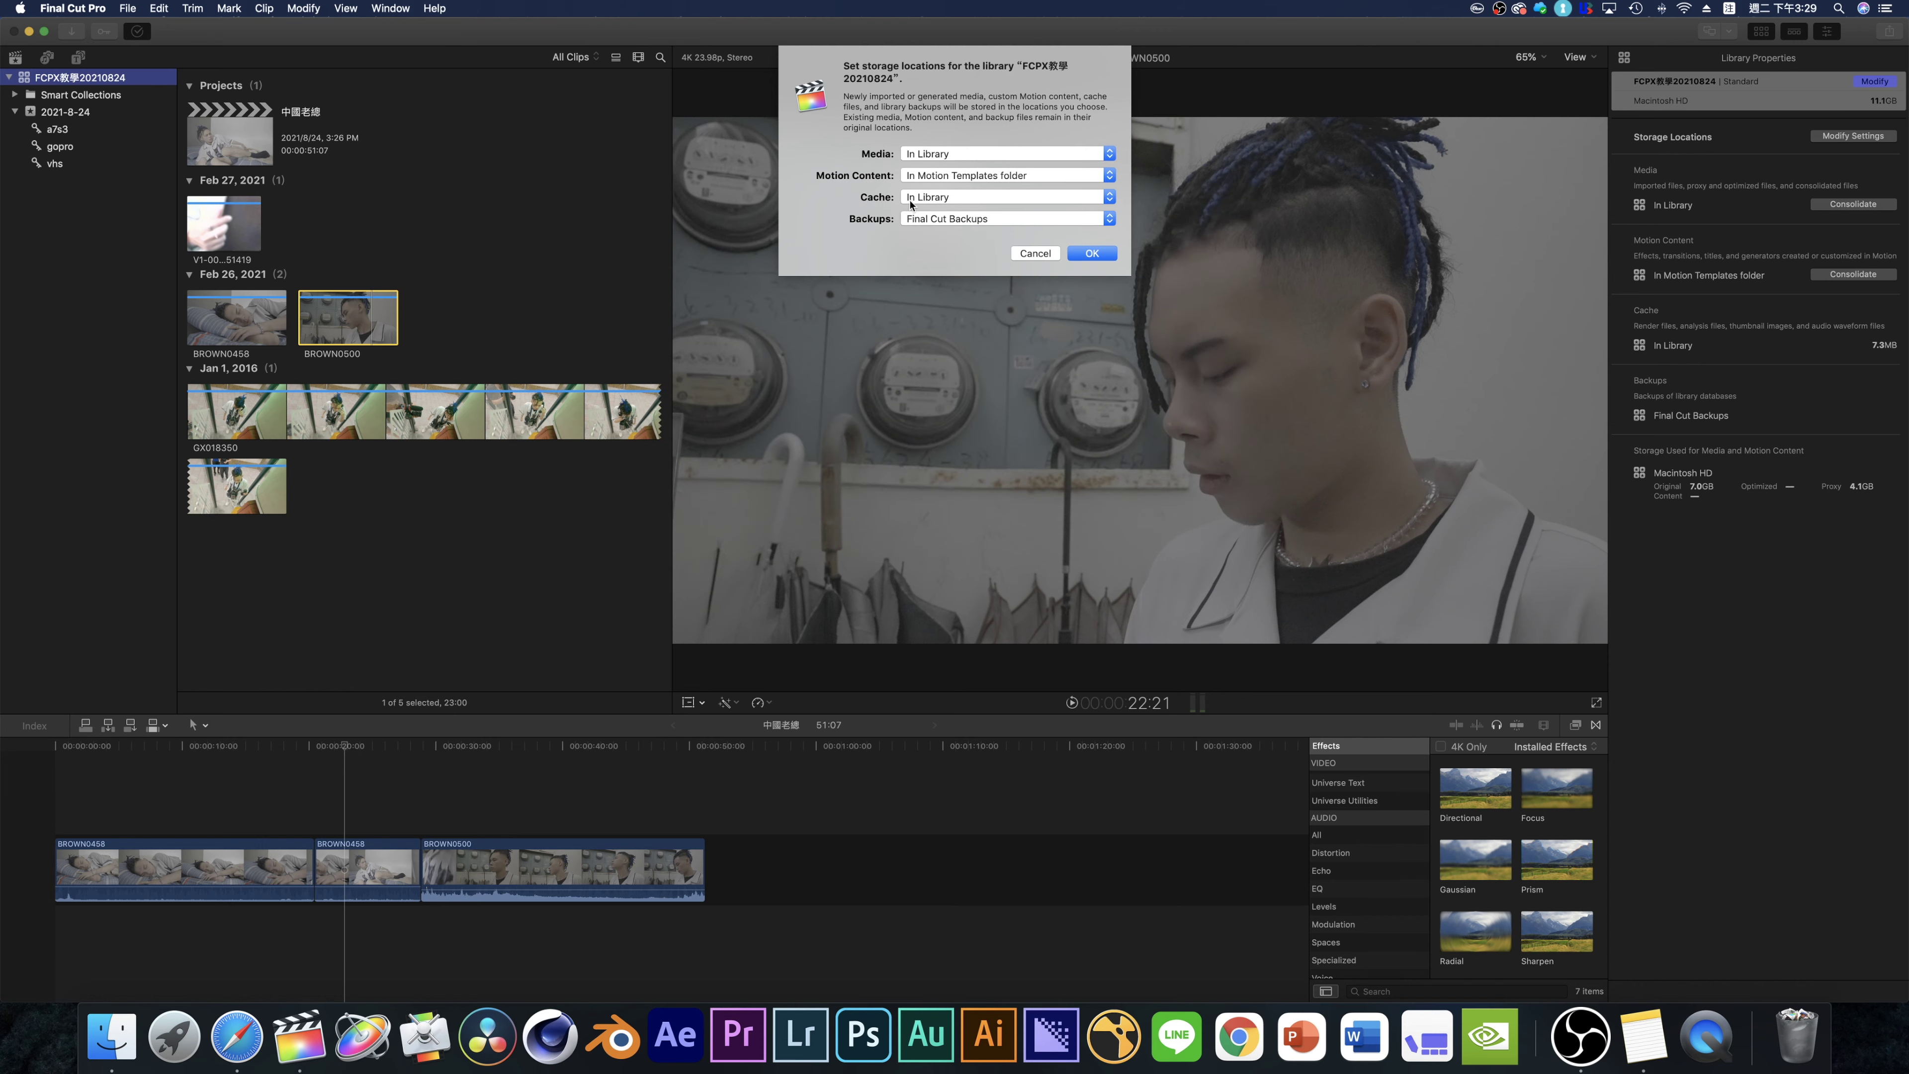
# - Browse the 工作用陣列 drive for a backup folder, cancel, and confirm the storage locations with OK
pyautogui.click(934, 223)
pyautogui.click(937, 241)
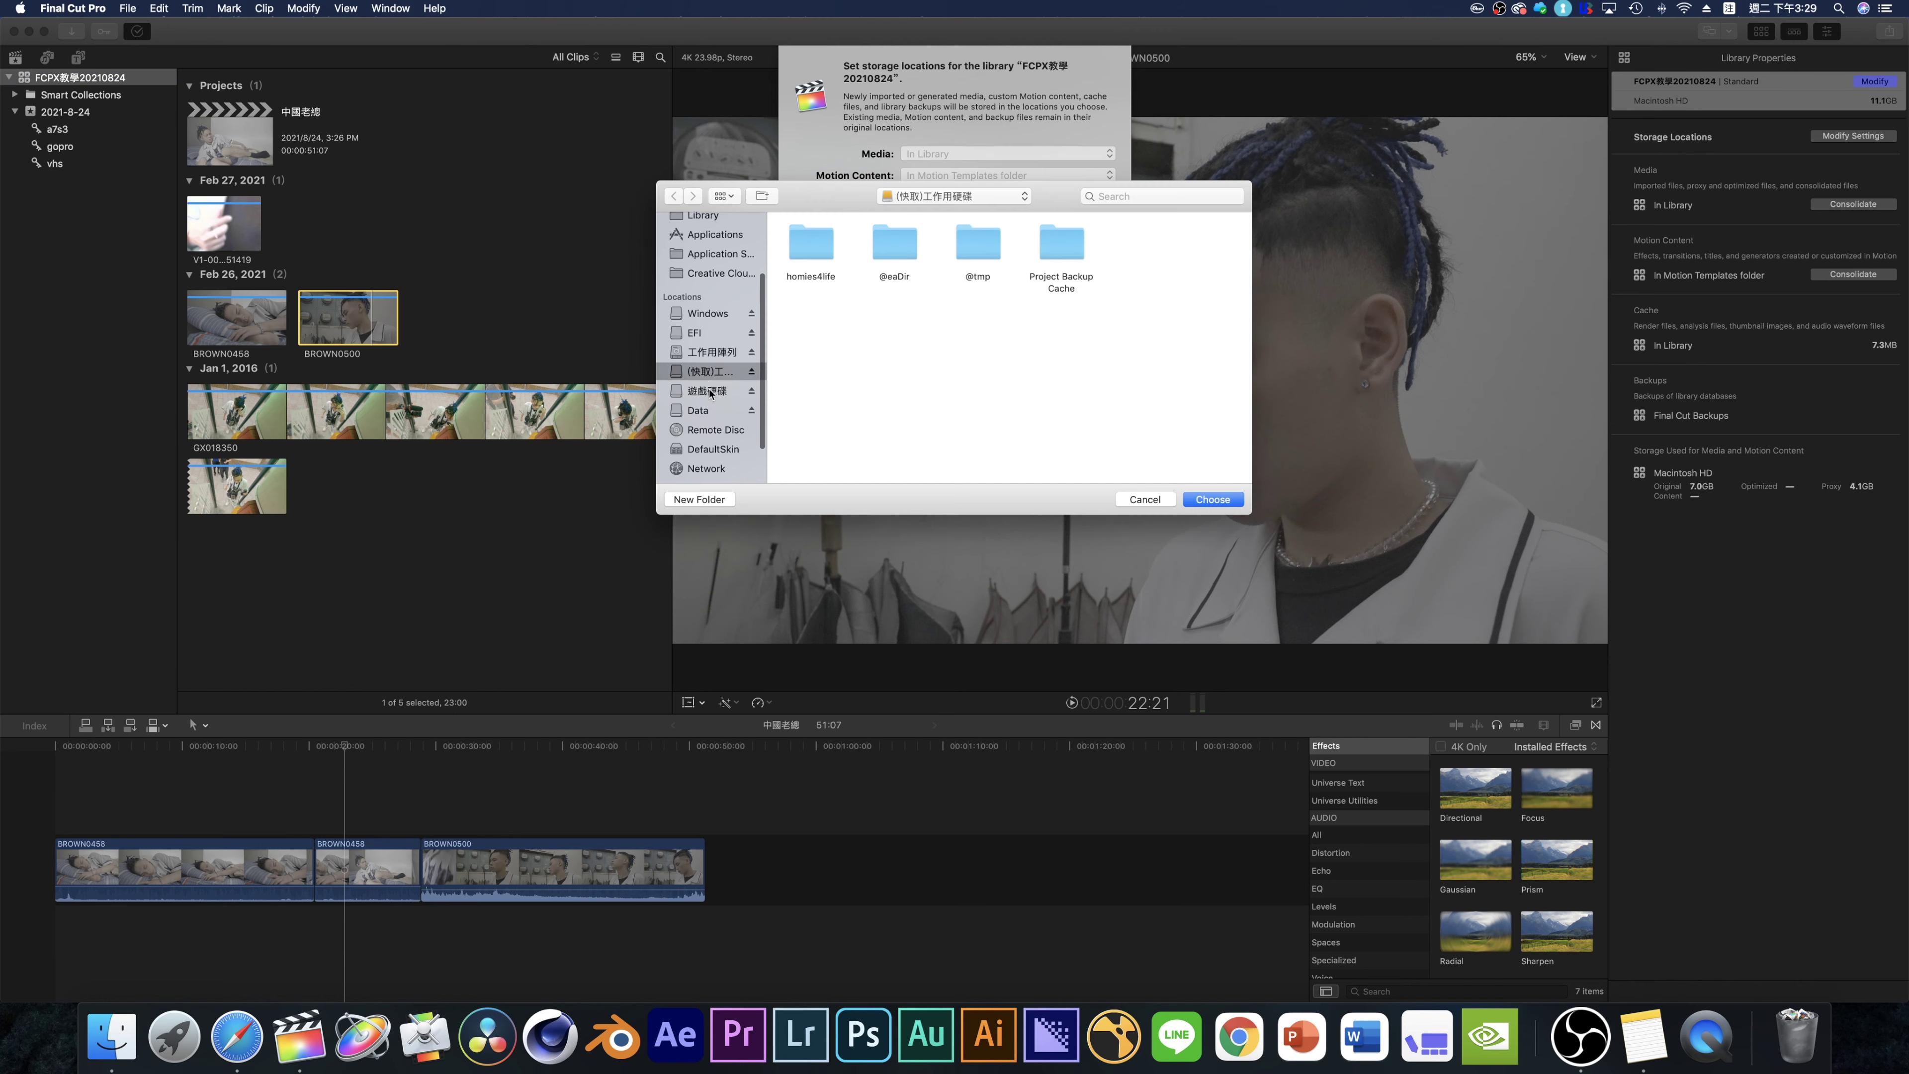
pyautogui.click(712, 354)
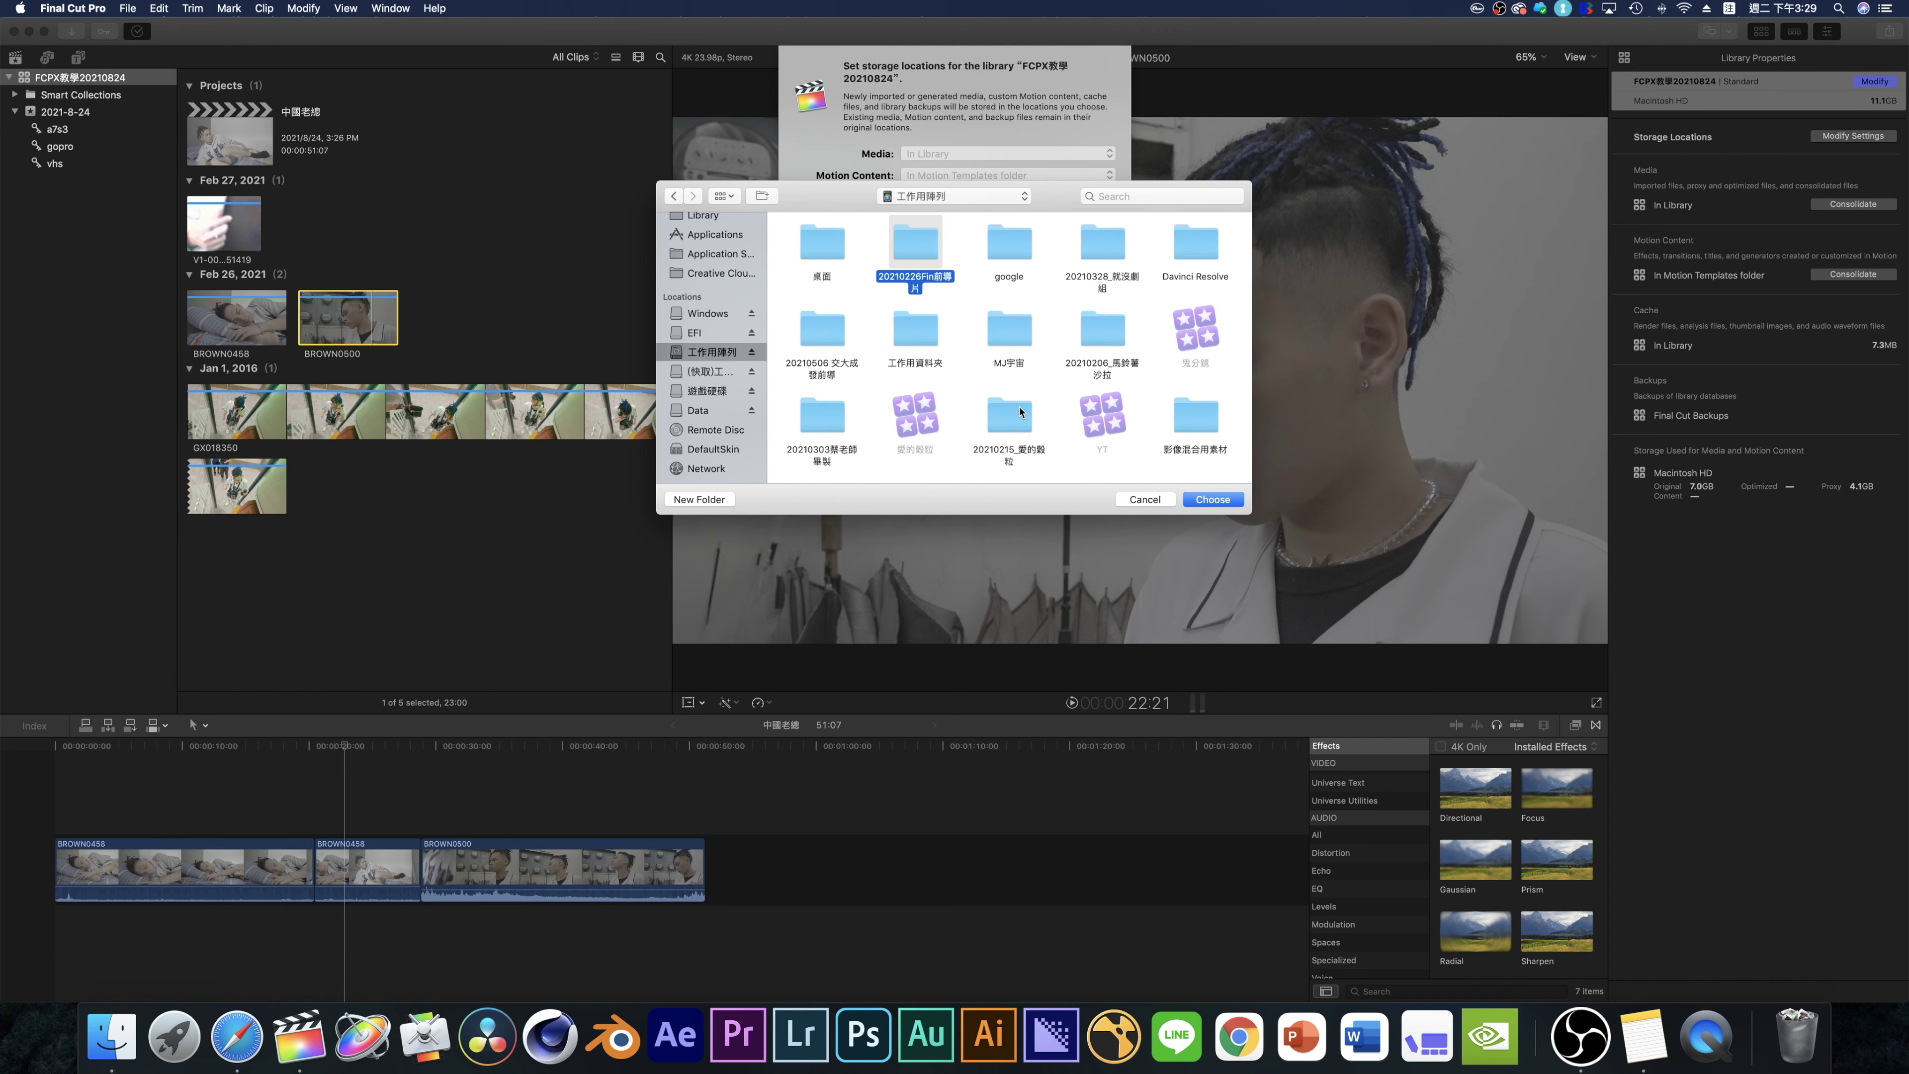
pyautogui.click(1139, 501)
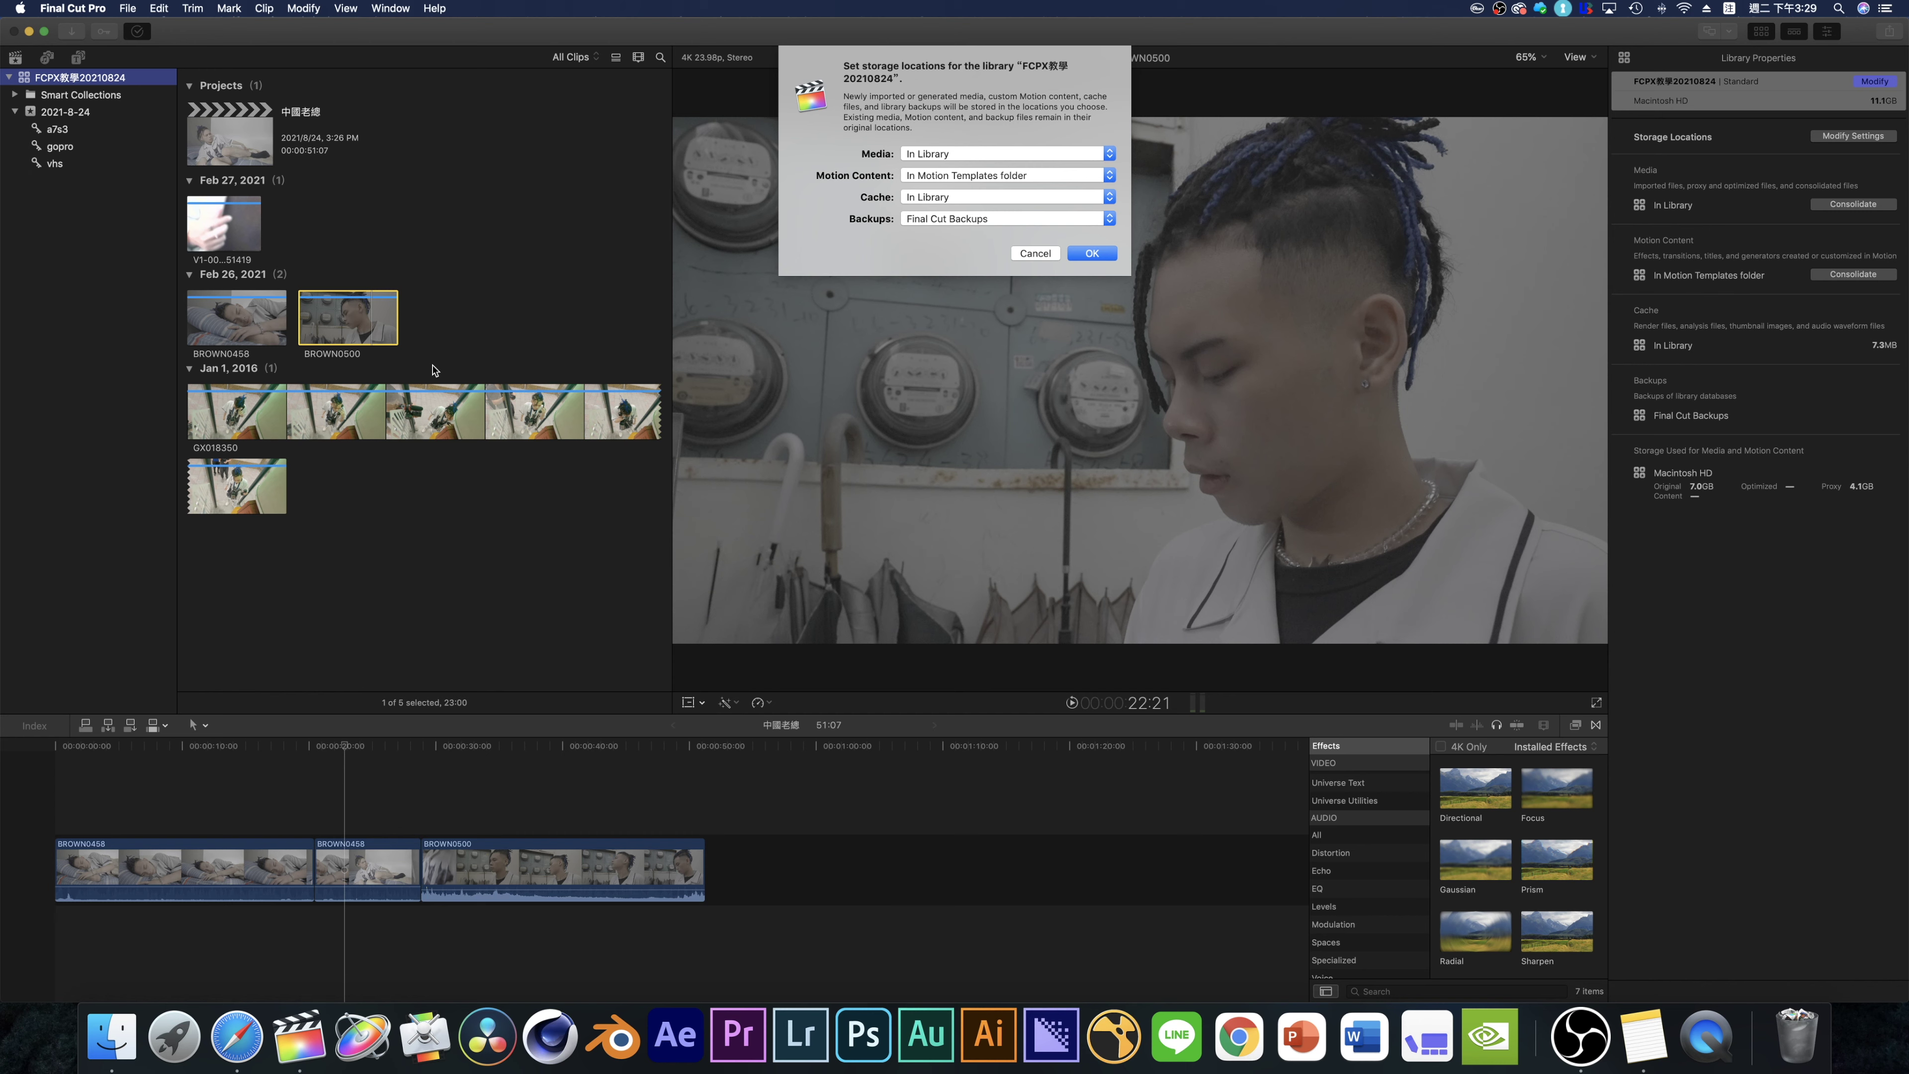
pyautogui.click(1092, 253)
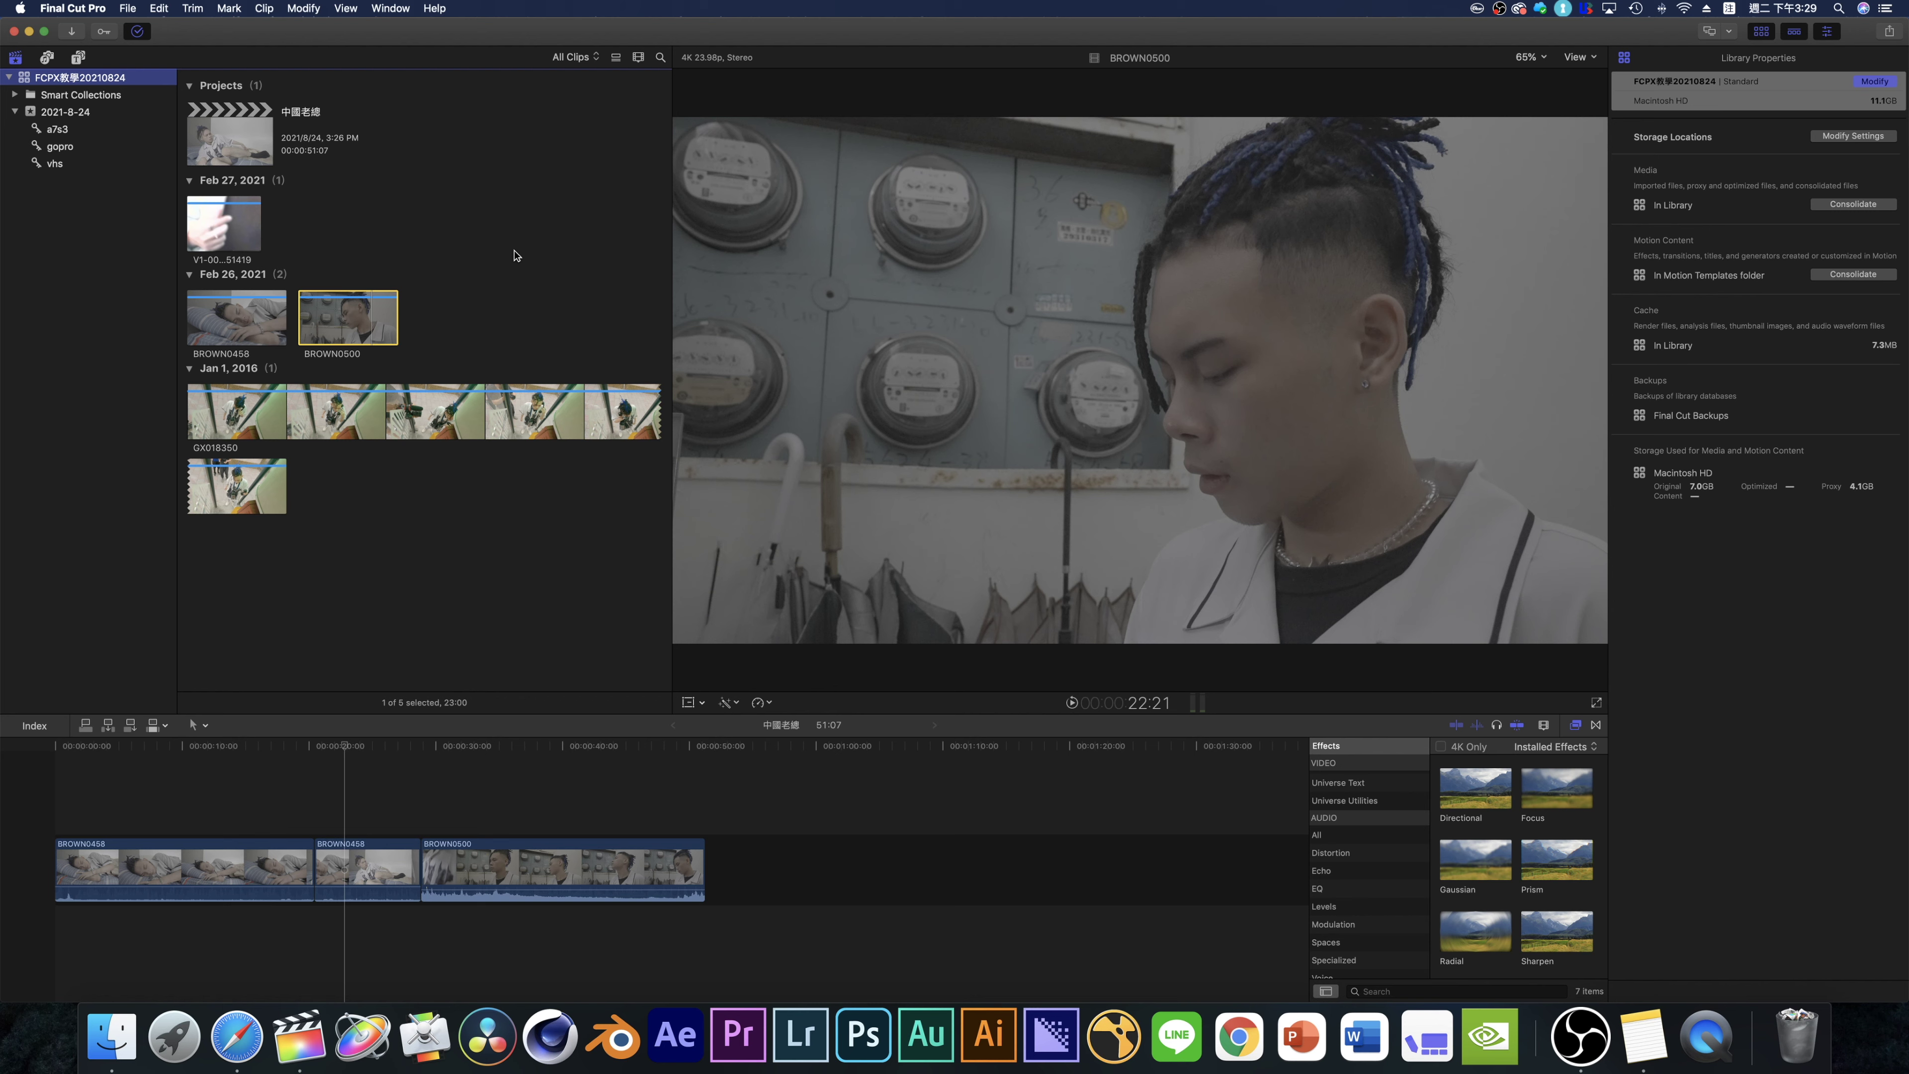
# - Select BROWN0500 in the browser, then focus the timeline to show BROWN0458's clip details
pyautogui.click(441, 172)
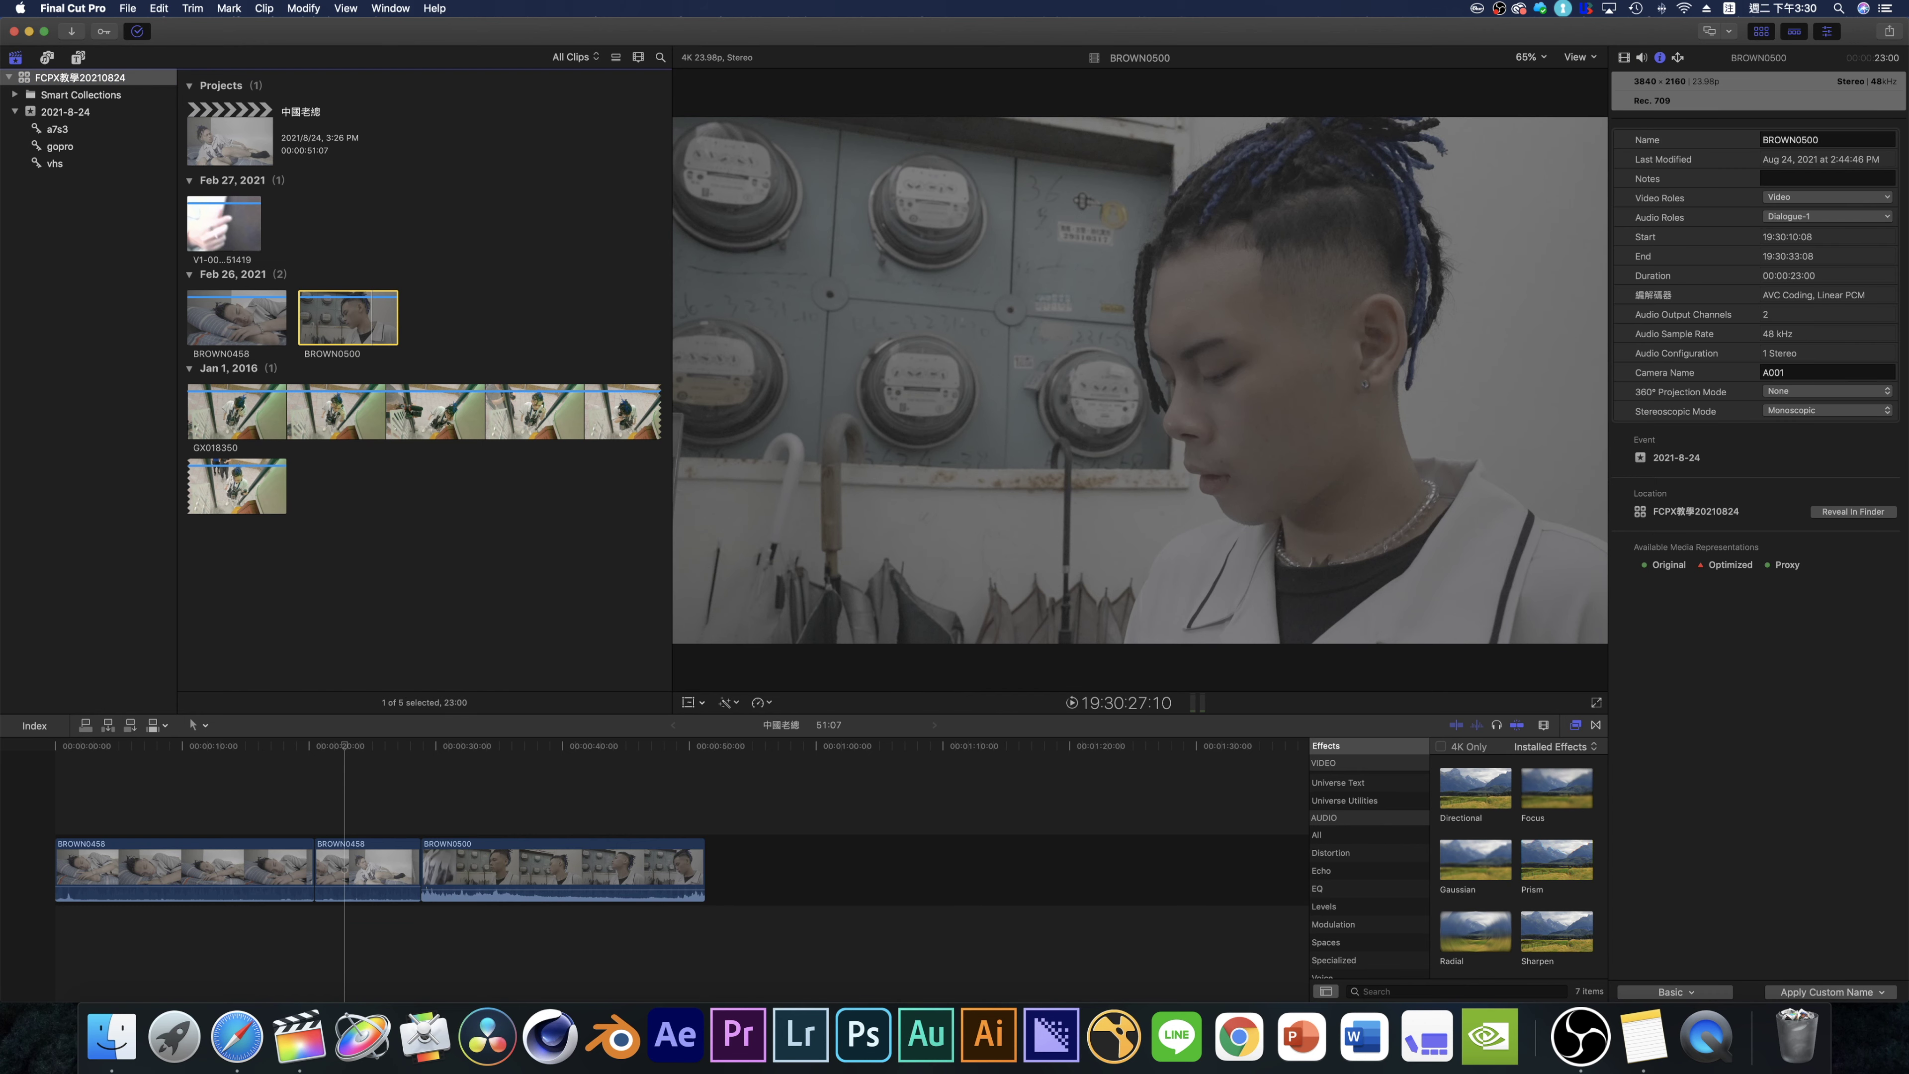
pyautogui.click(305, 721)
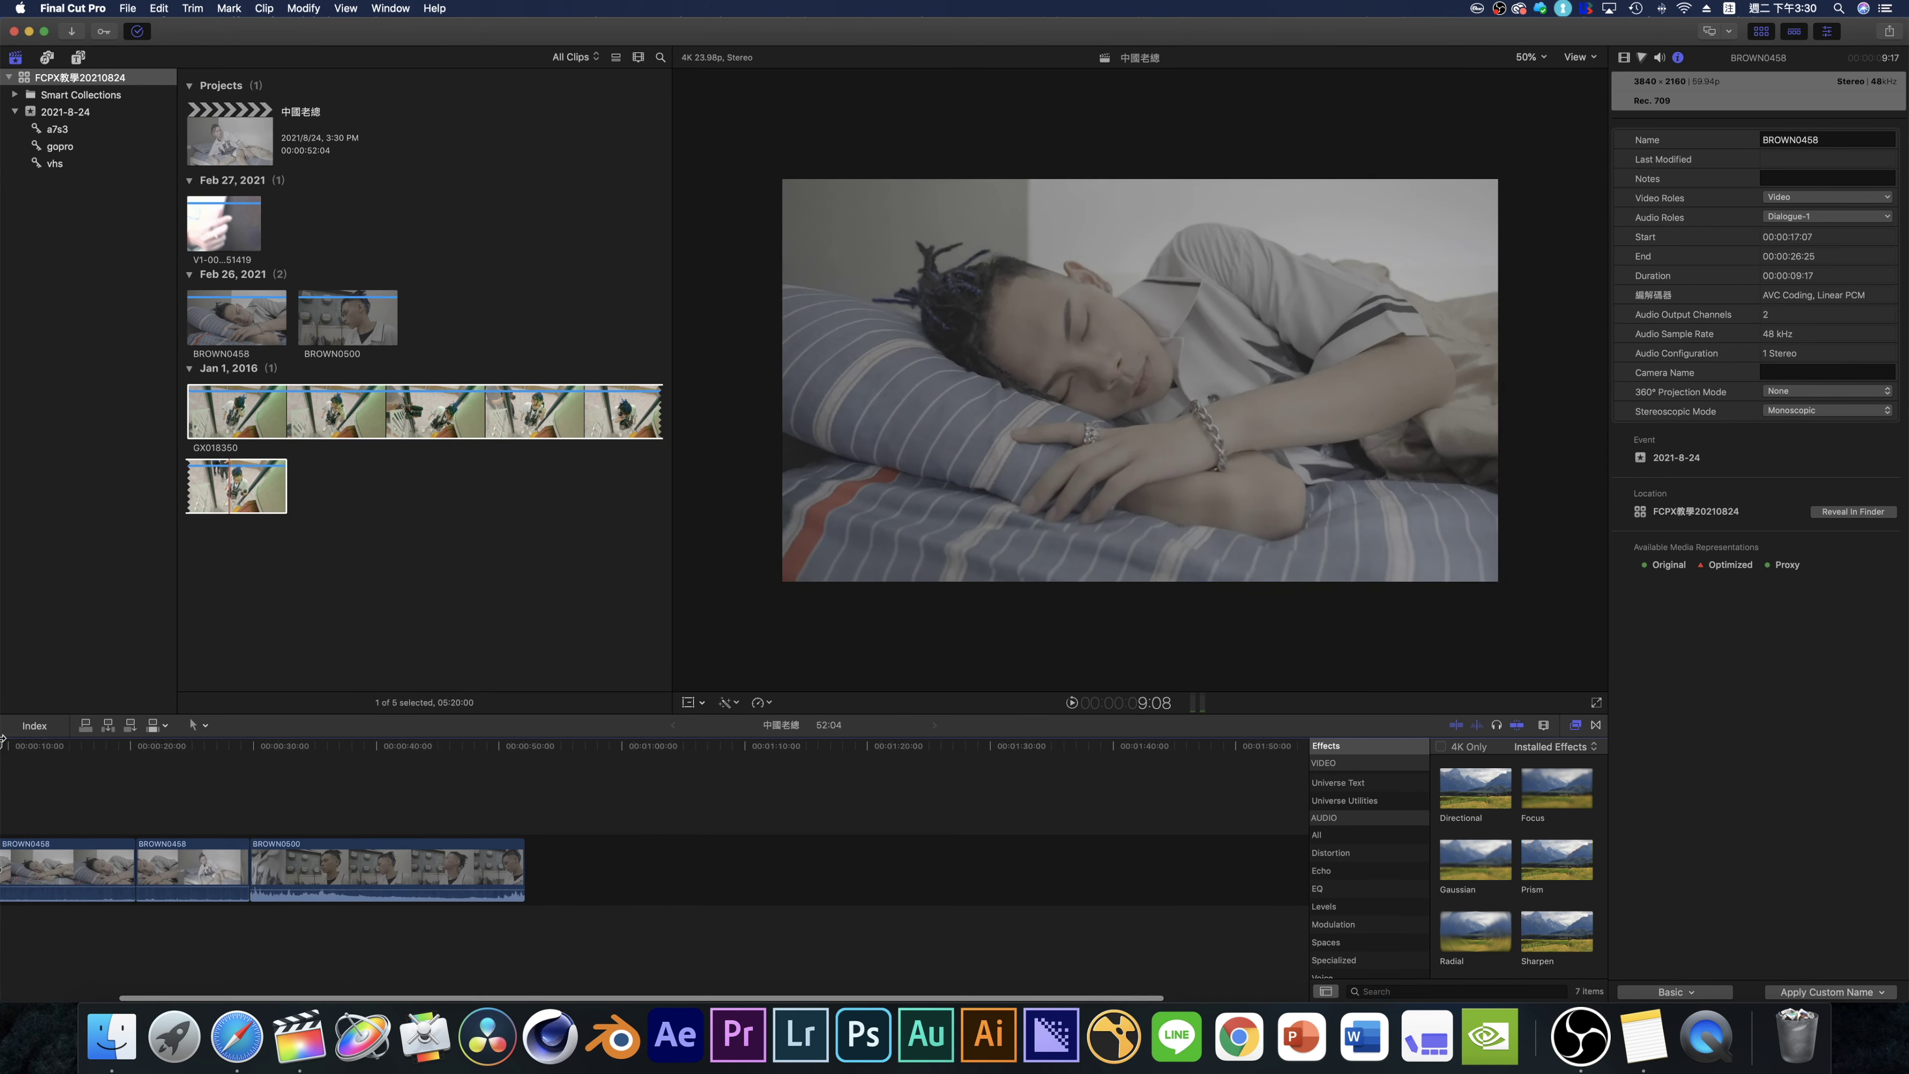
pyautogui.press('Home')
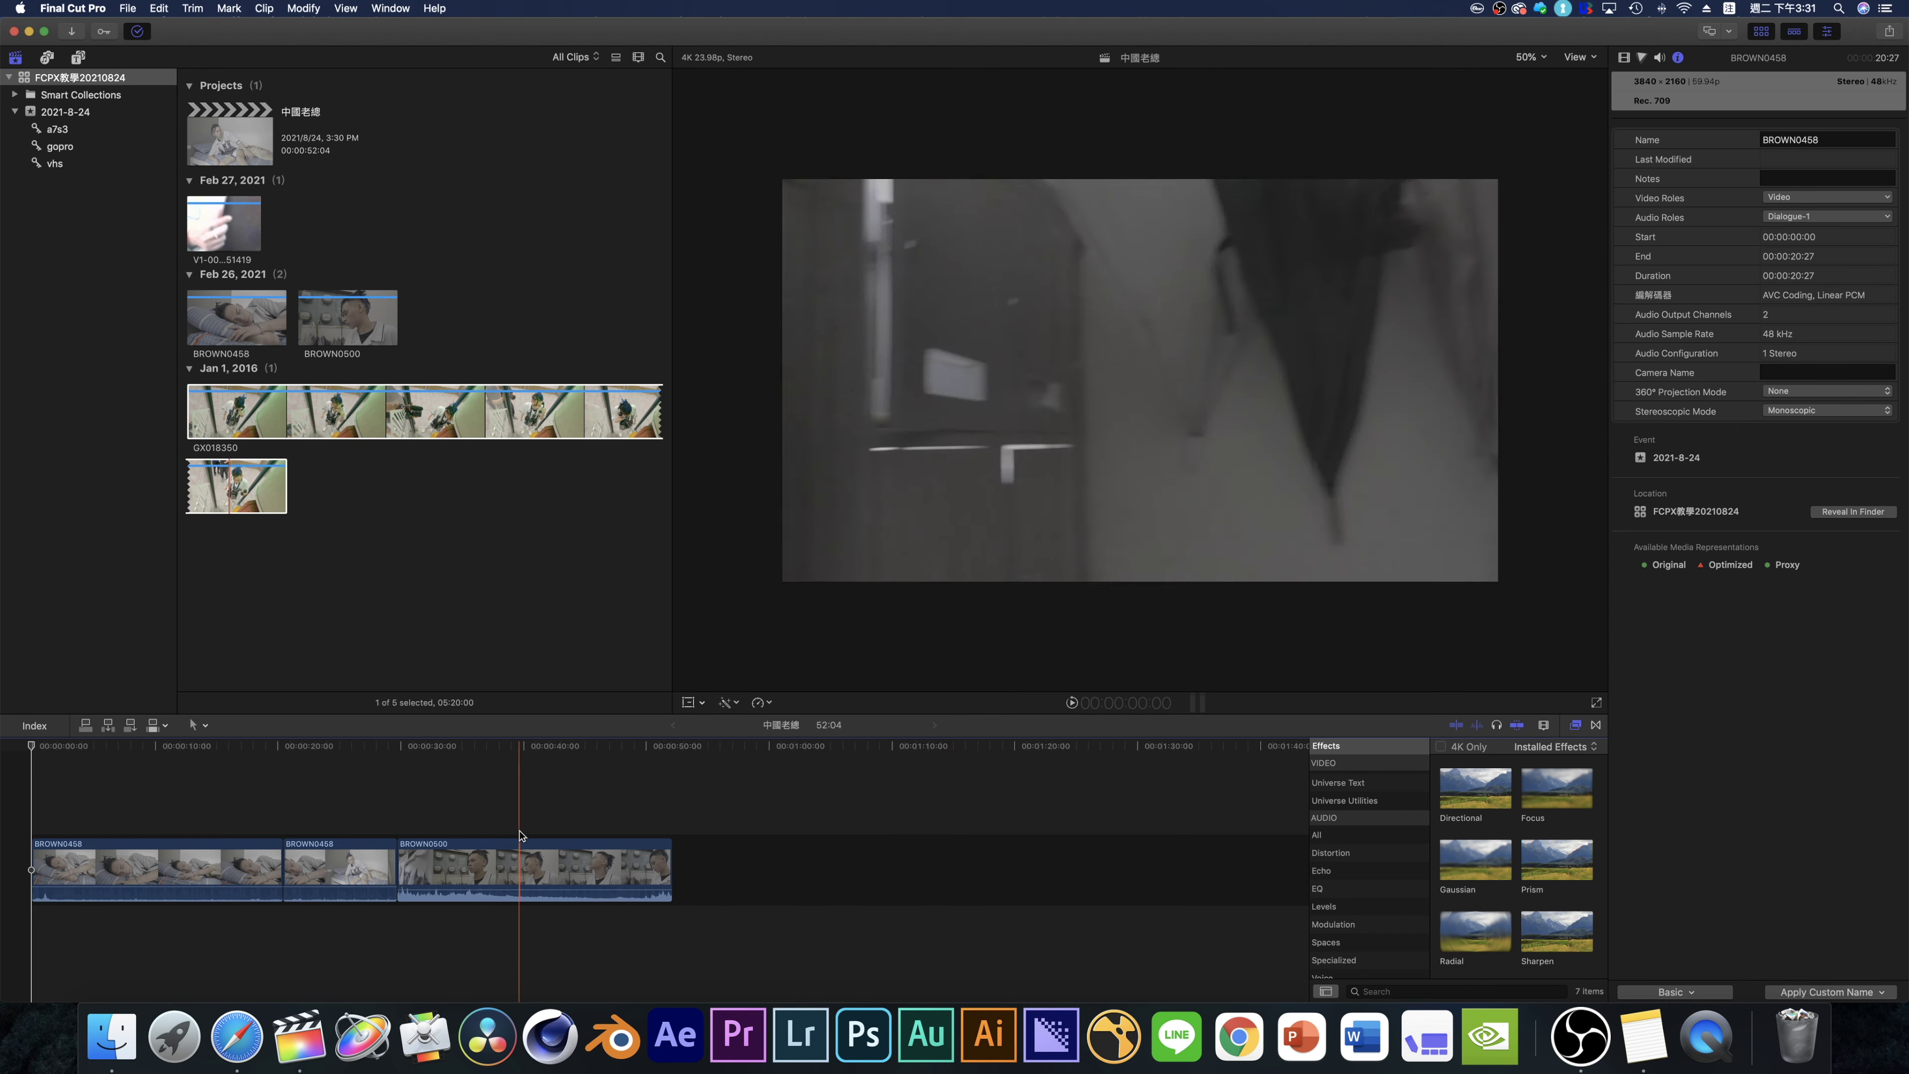
# - Mark a 36:00 range in GX018350 with I and O, and connect it above the storyline with Q
pyautogui.click(264, 418)
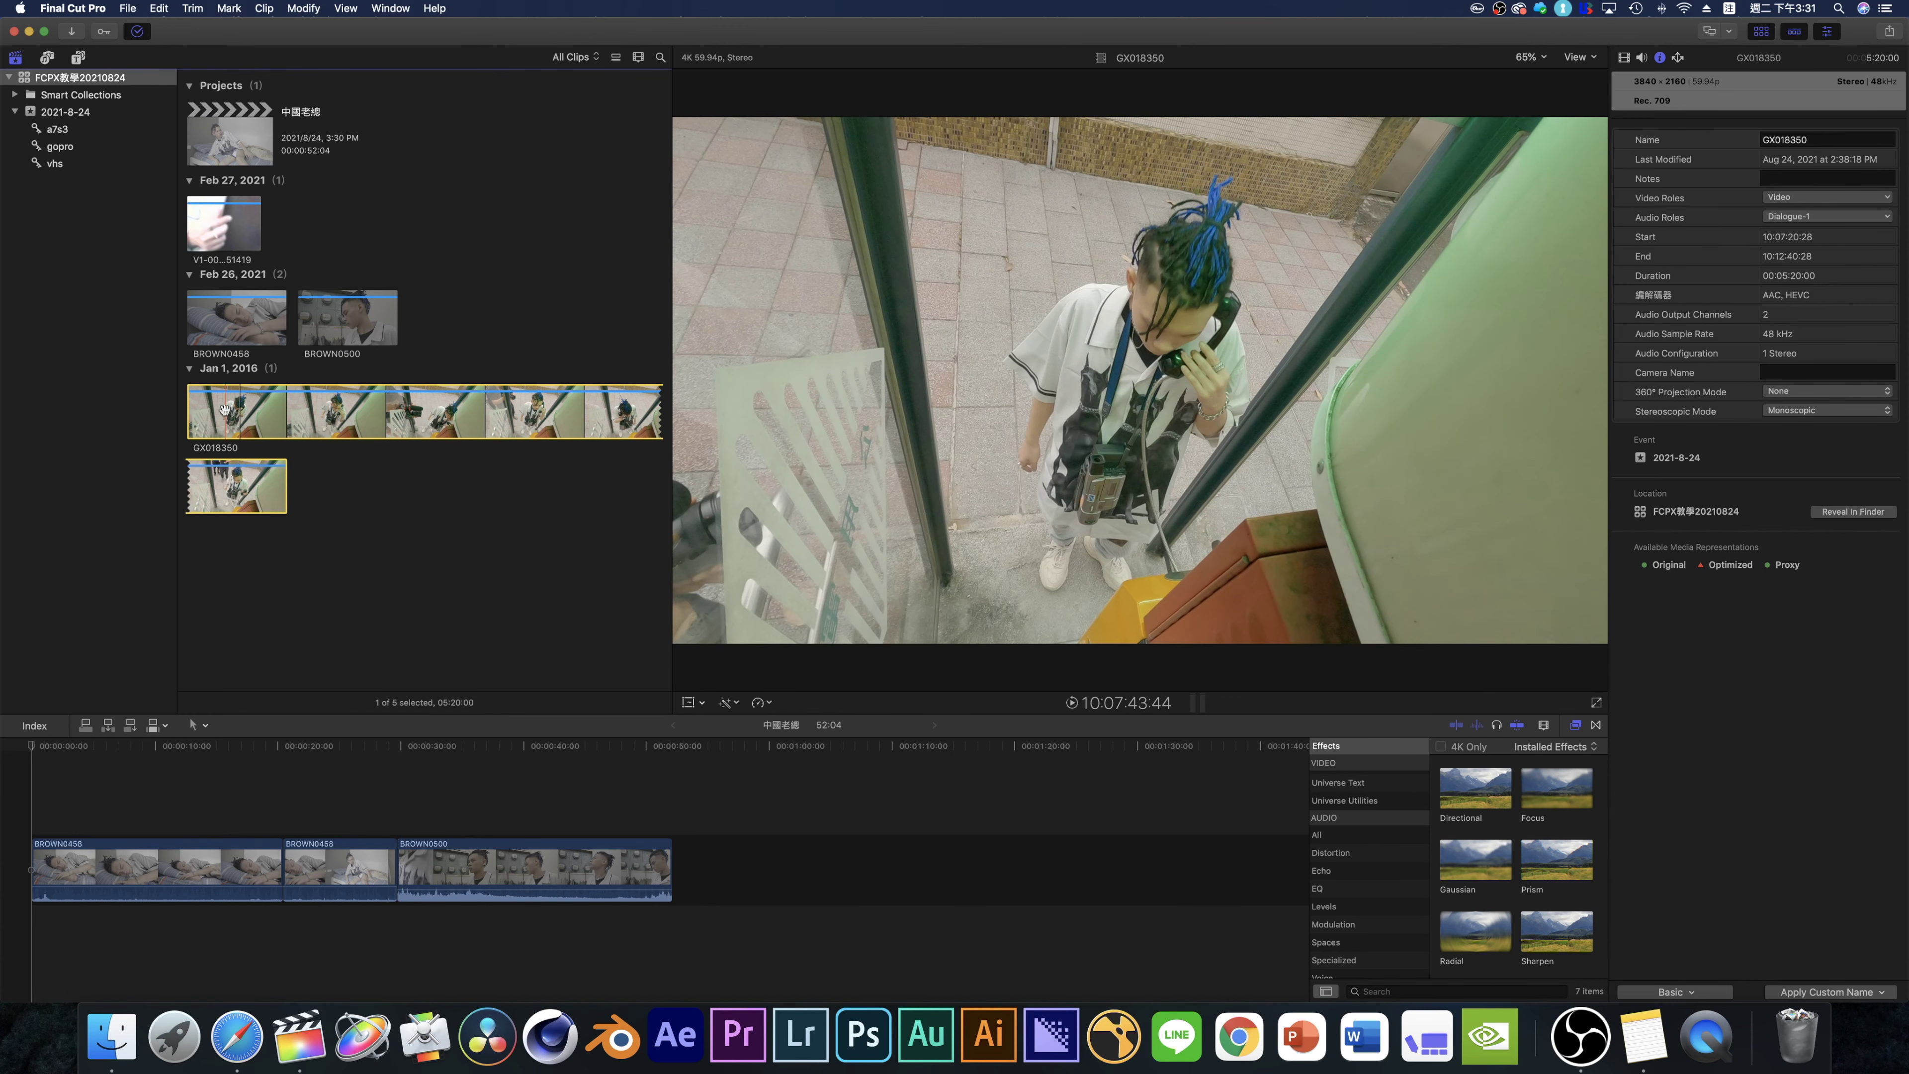
pyautogui.moveTo(242, 409); pyautogui.dragTo(53, 785)
pyautogui.press('super+z')
pyautogui.click(251, 419)
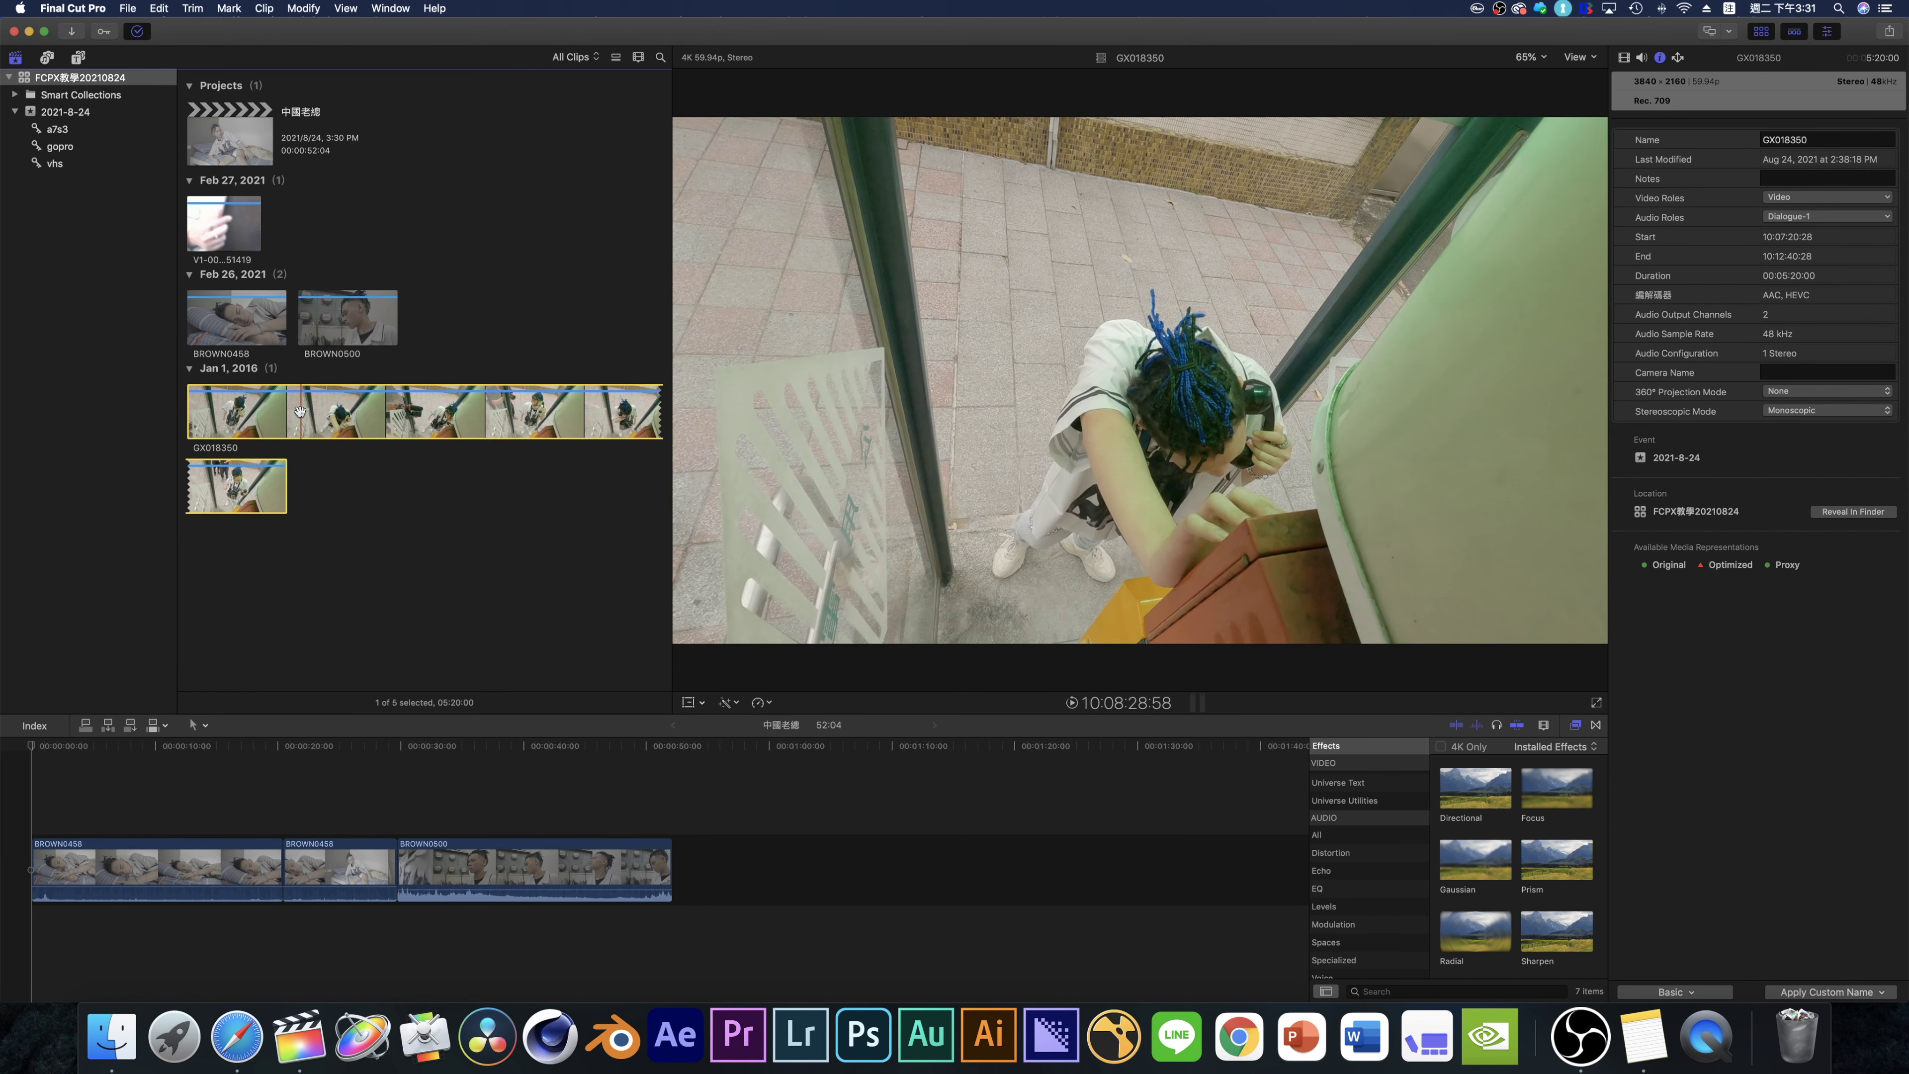
pyautogui.press('i')
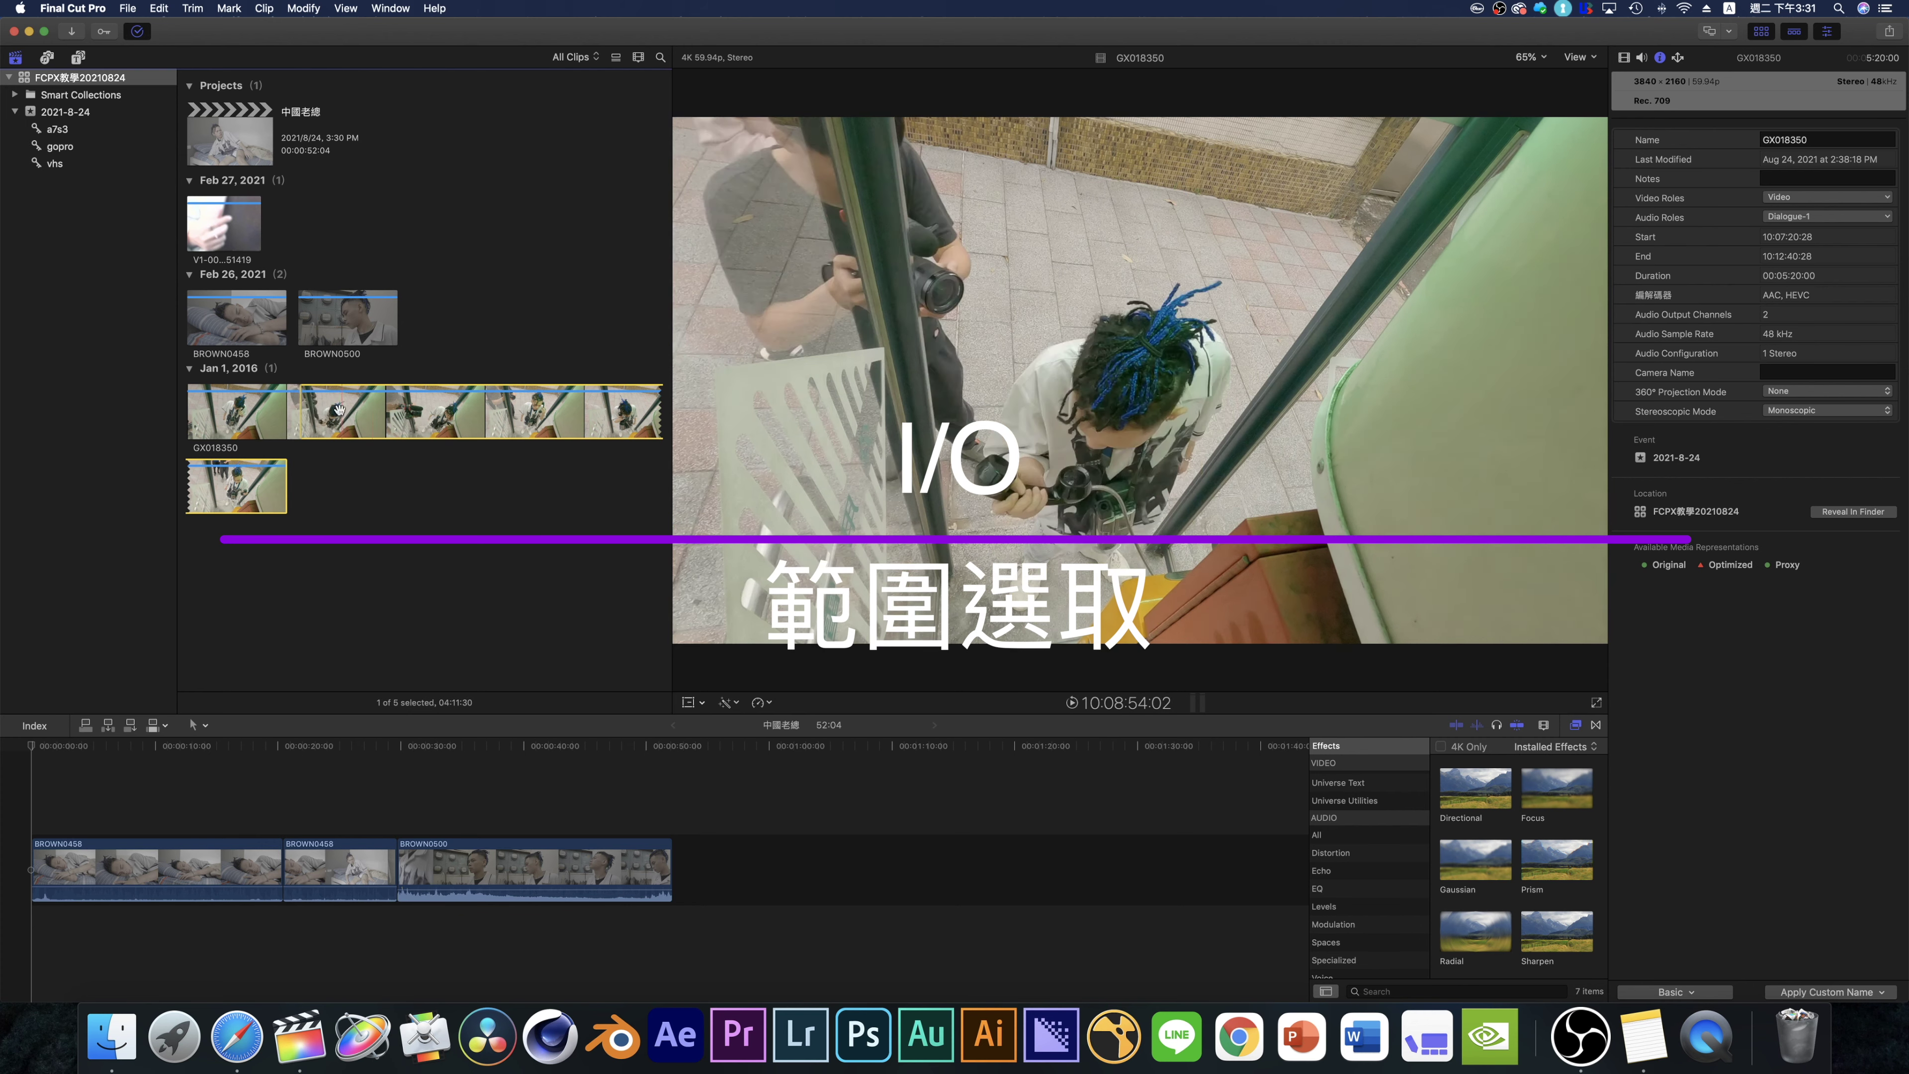
pyautogui.press('o')
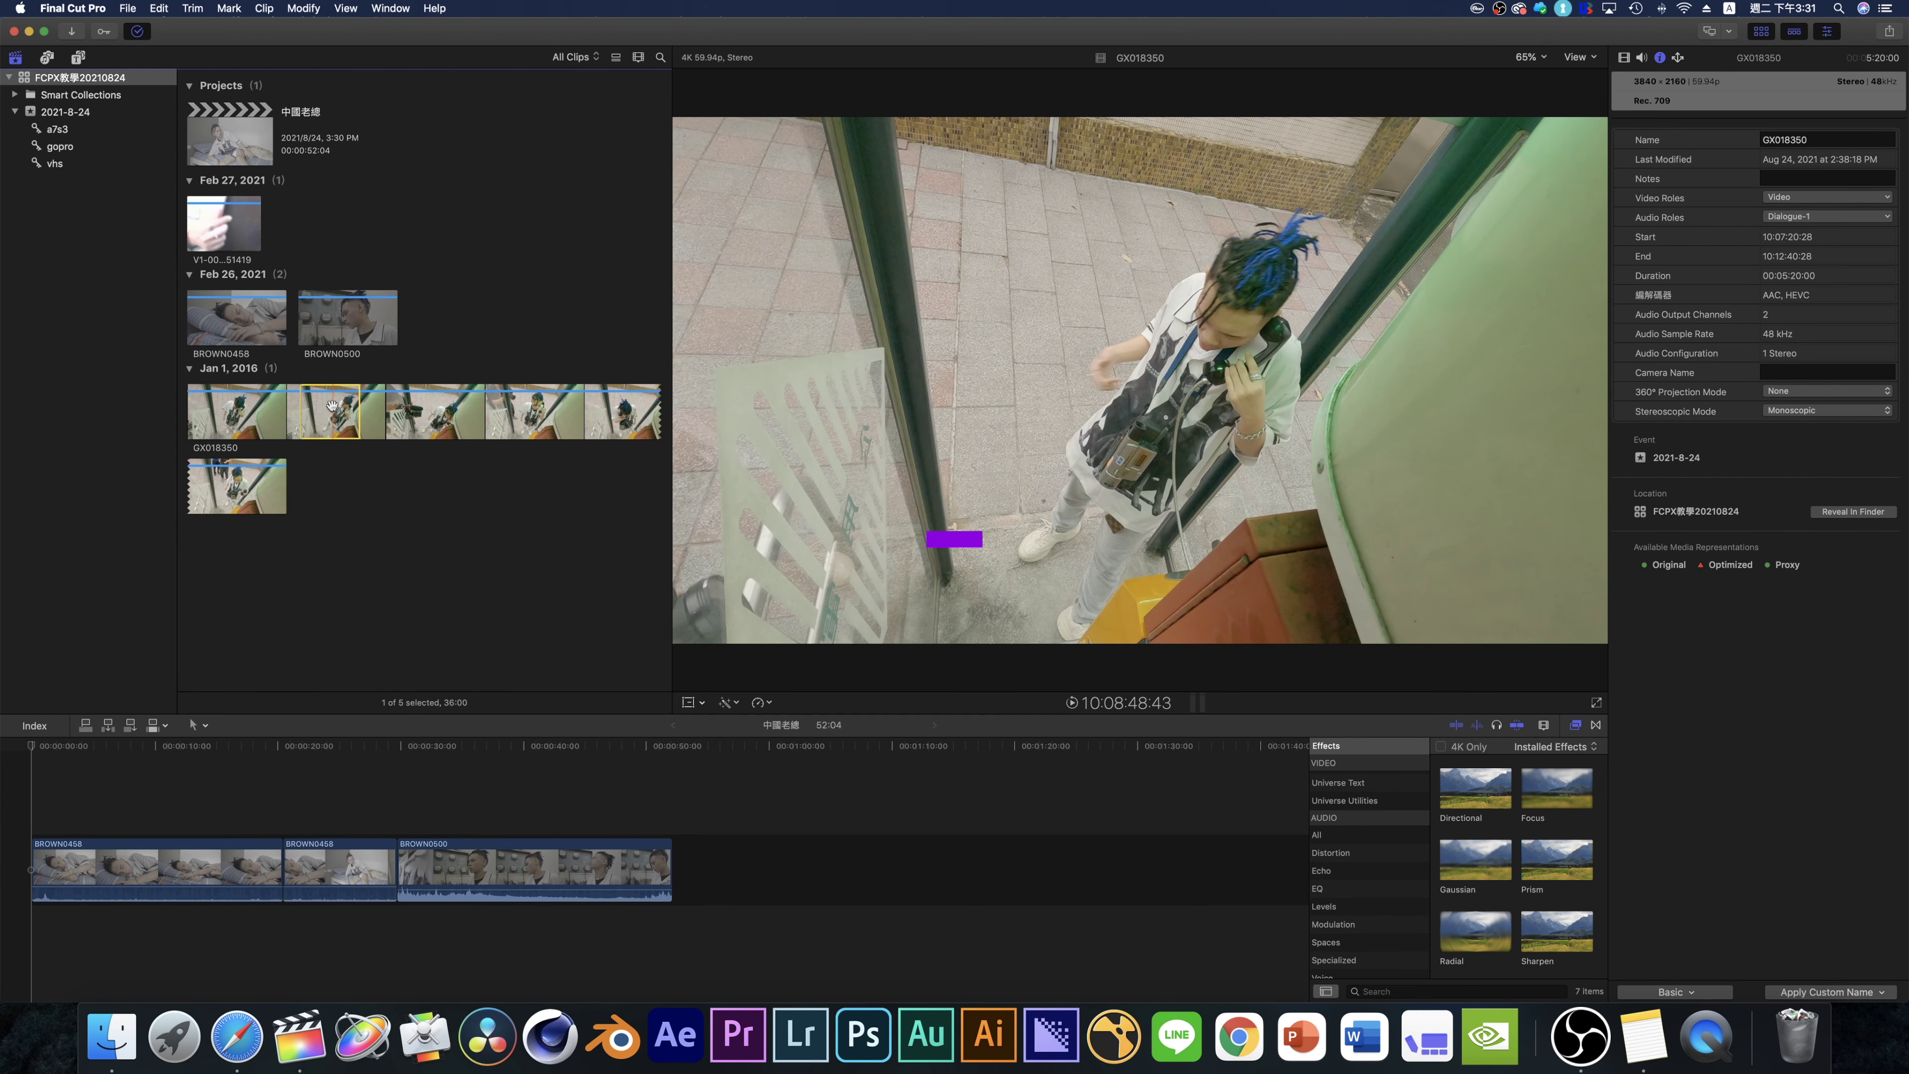
pyautogui.press('q')
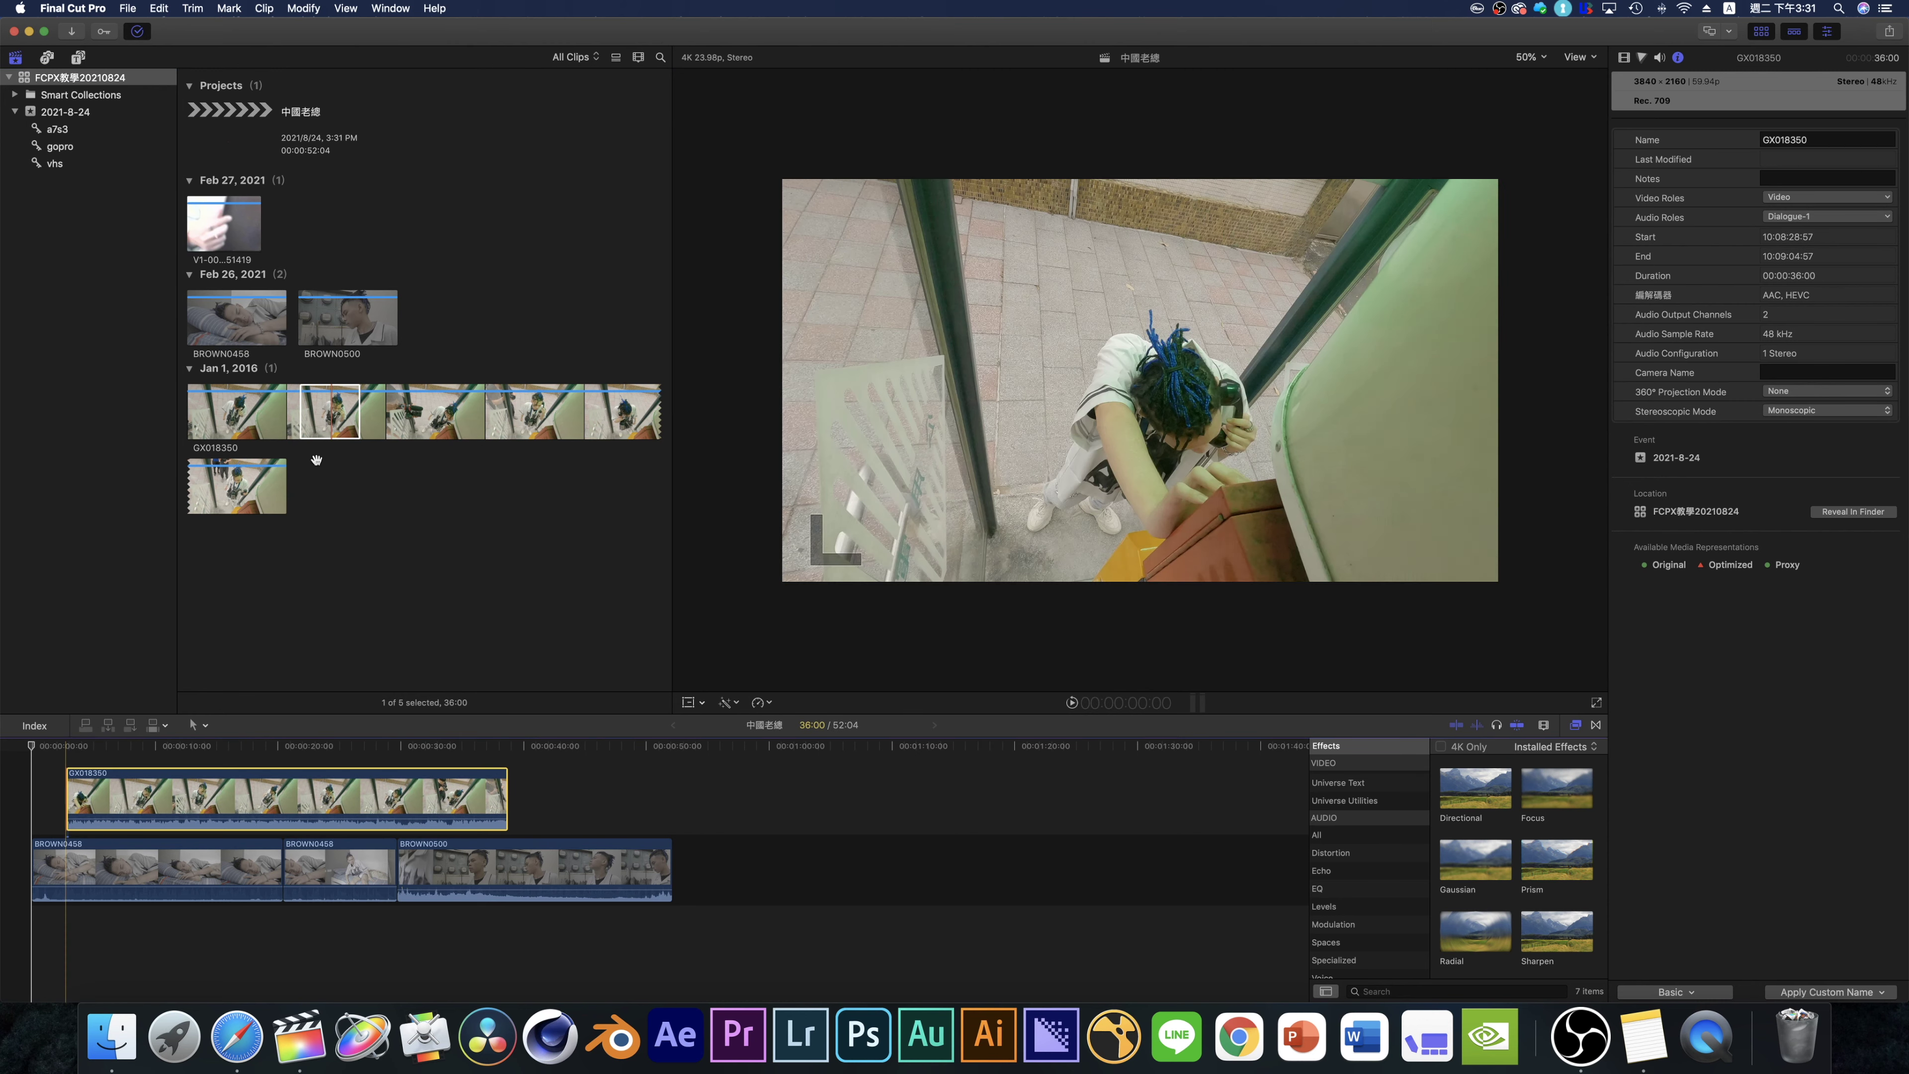
# - Remove the connected range and insert GX018350 at the playhead with W, then undo it
pyautogui.press('w')
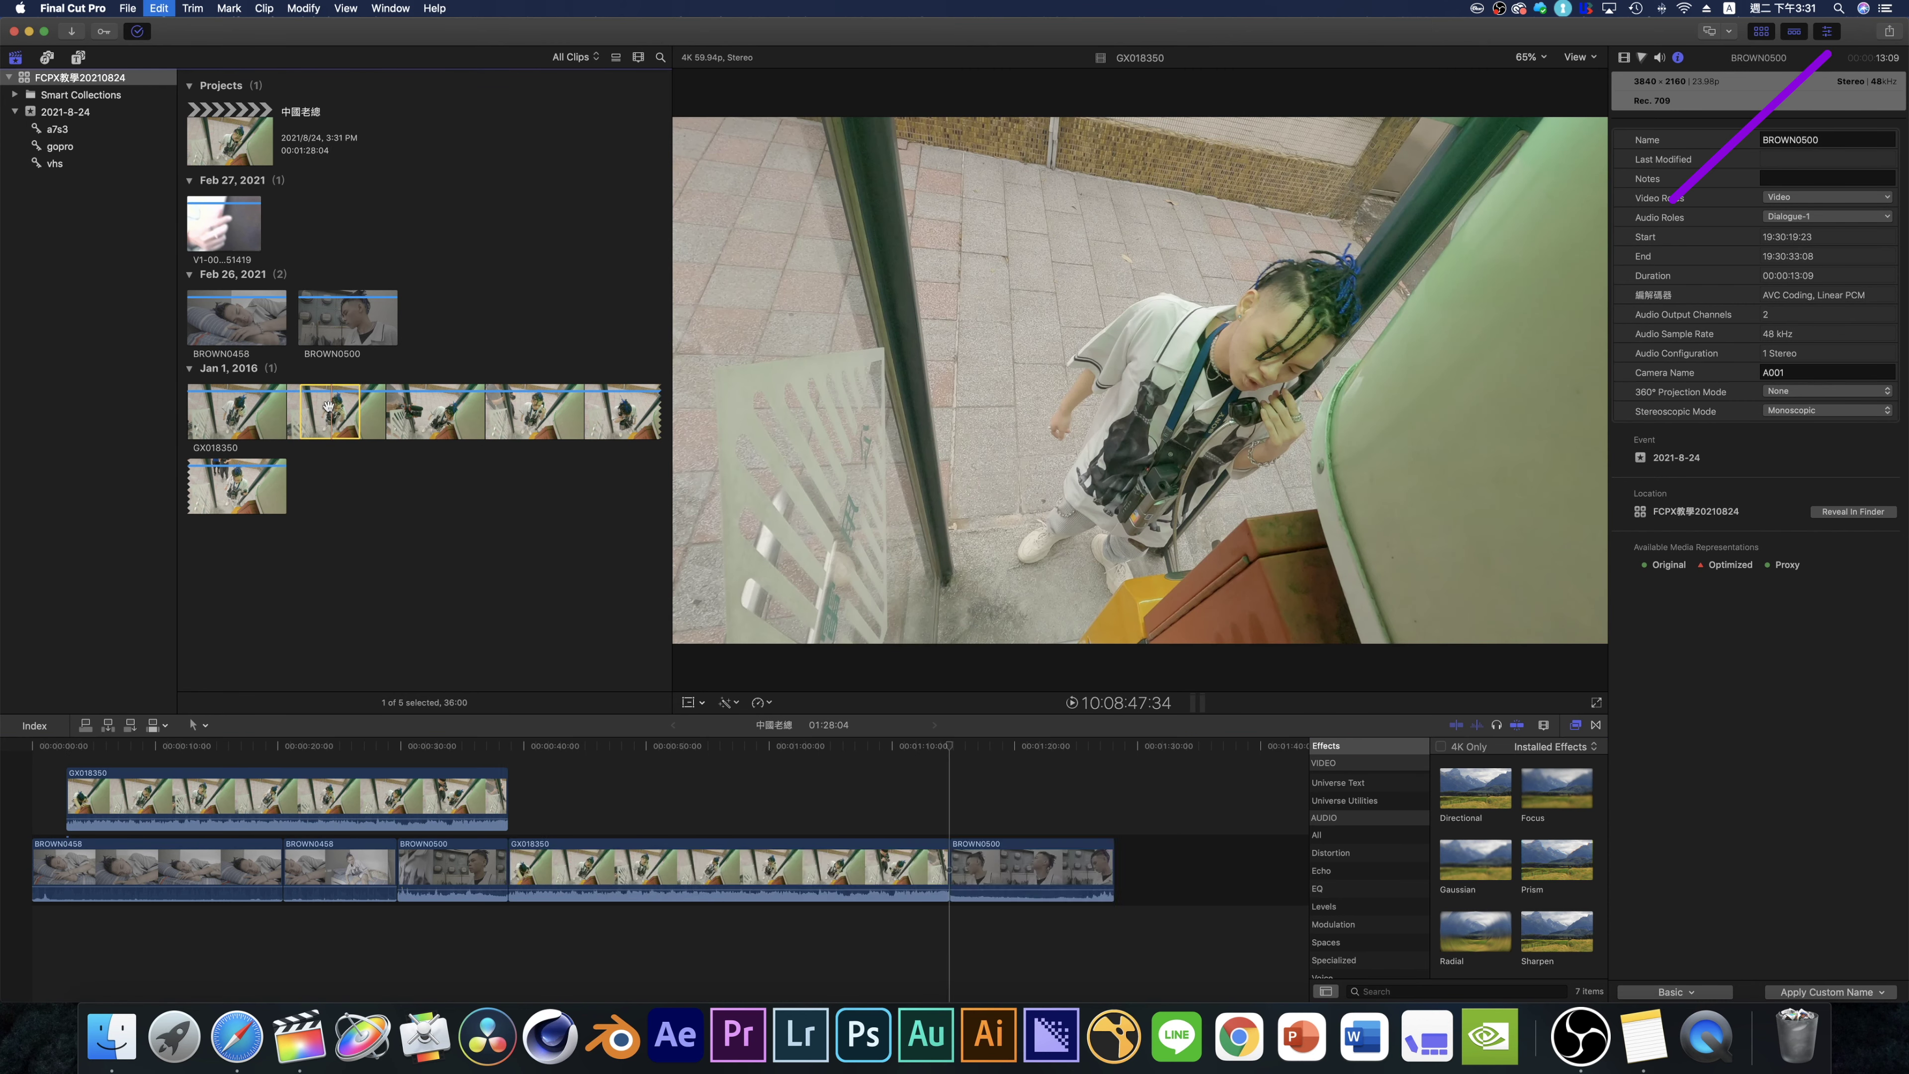
pyautogui.press('super+z')
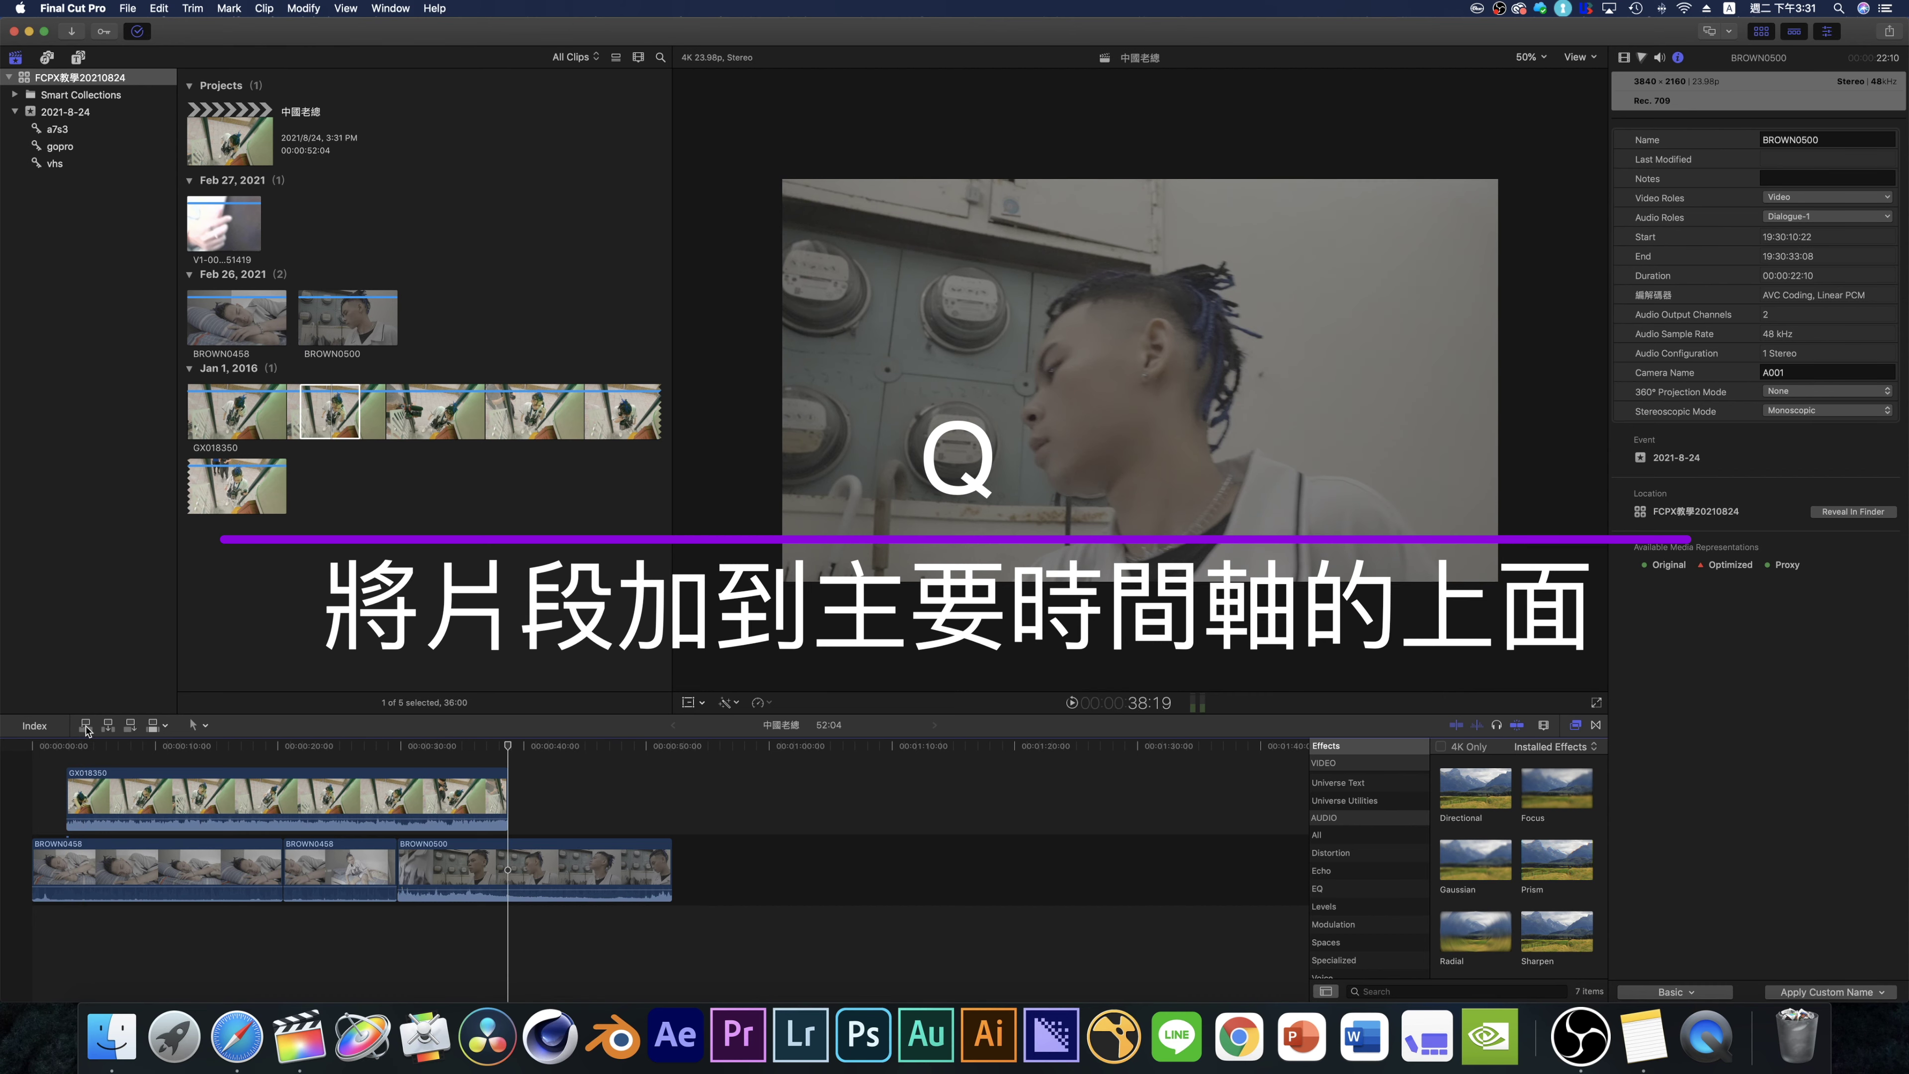
pyautogui.press('super+z')
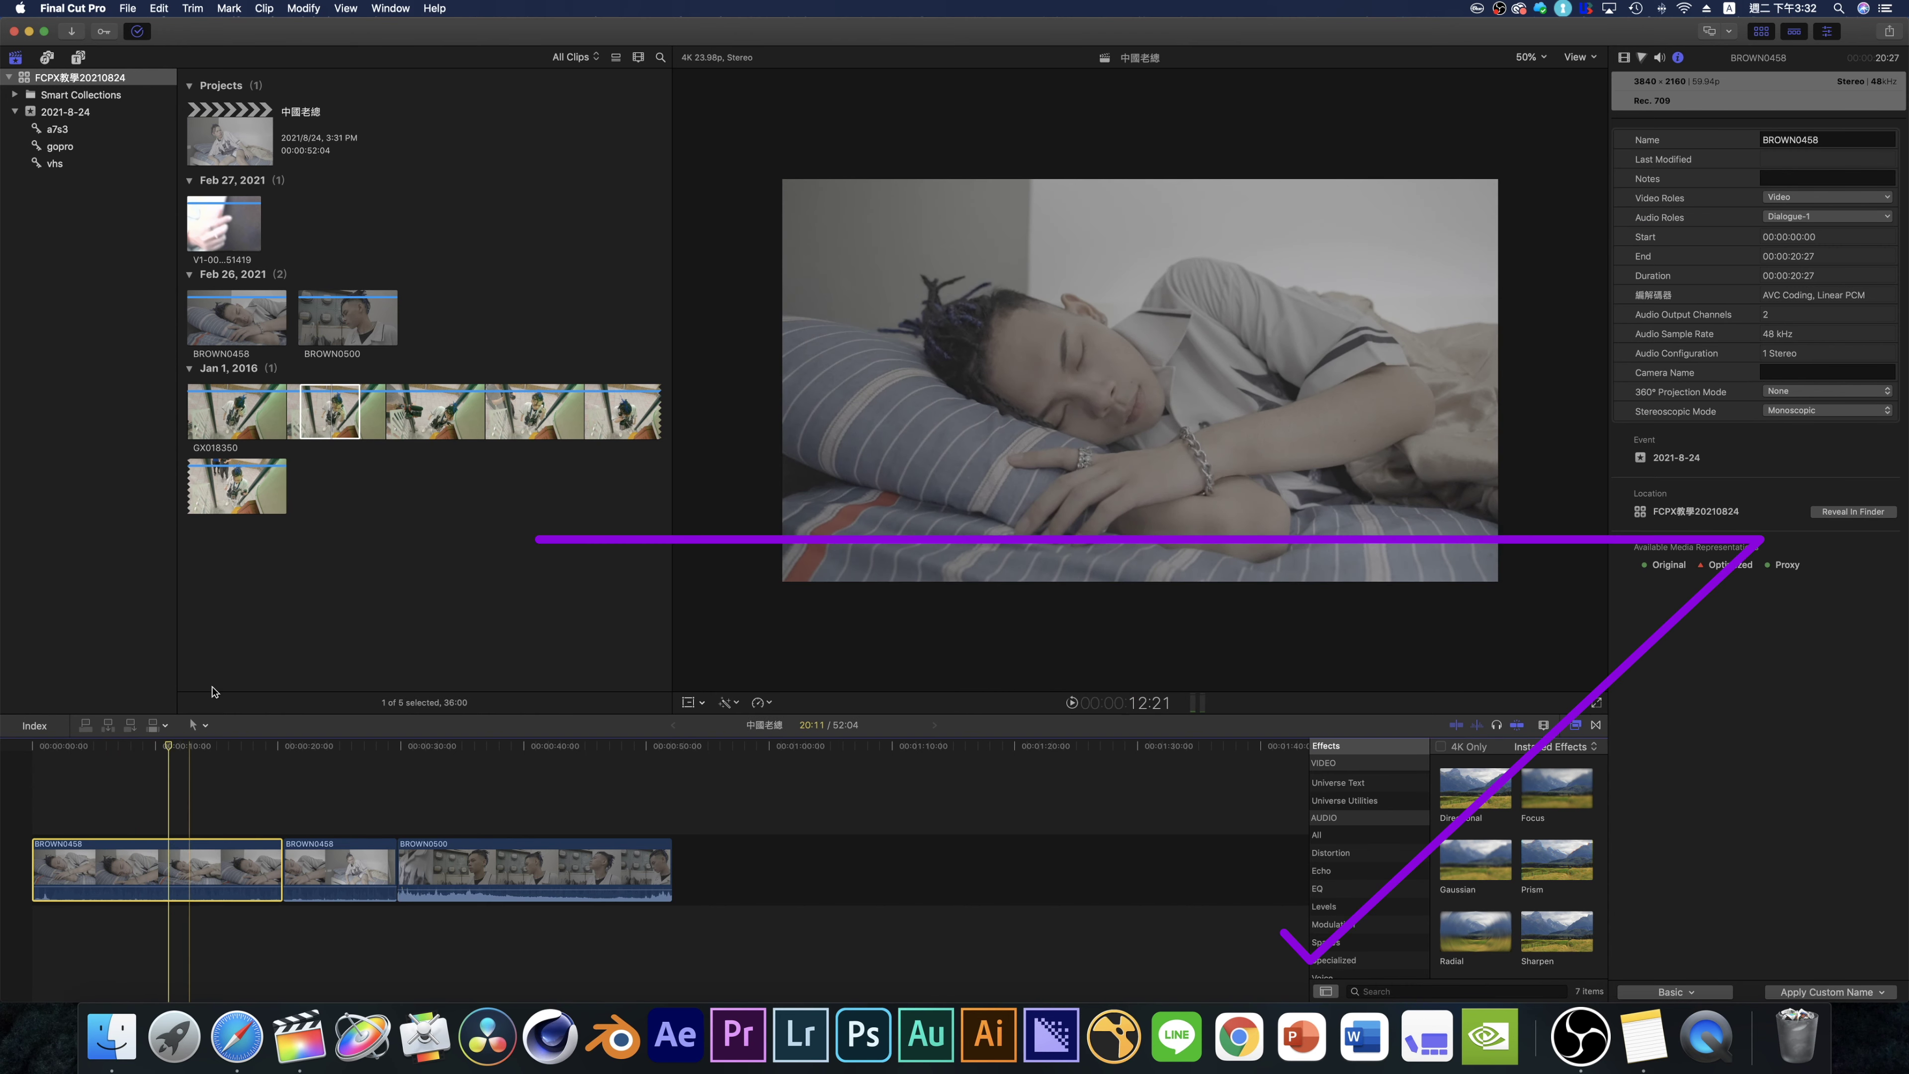
pyautogui.press('w')
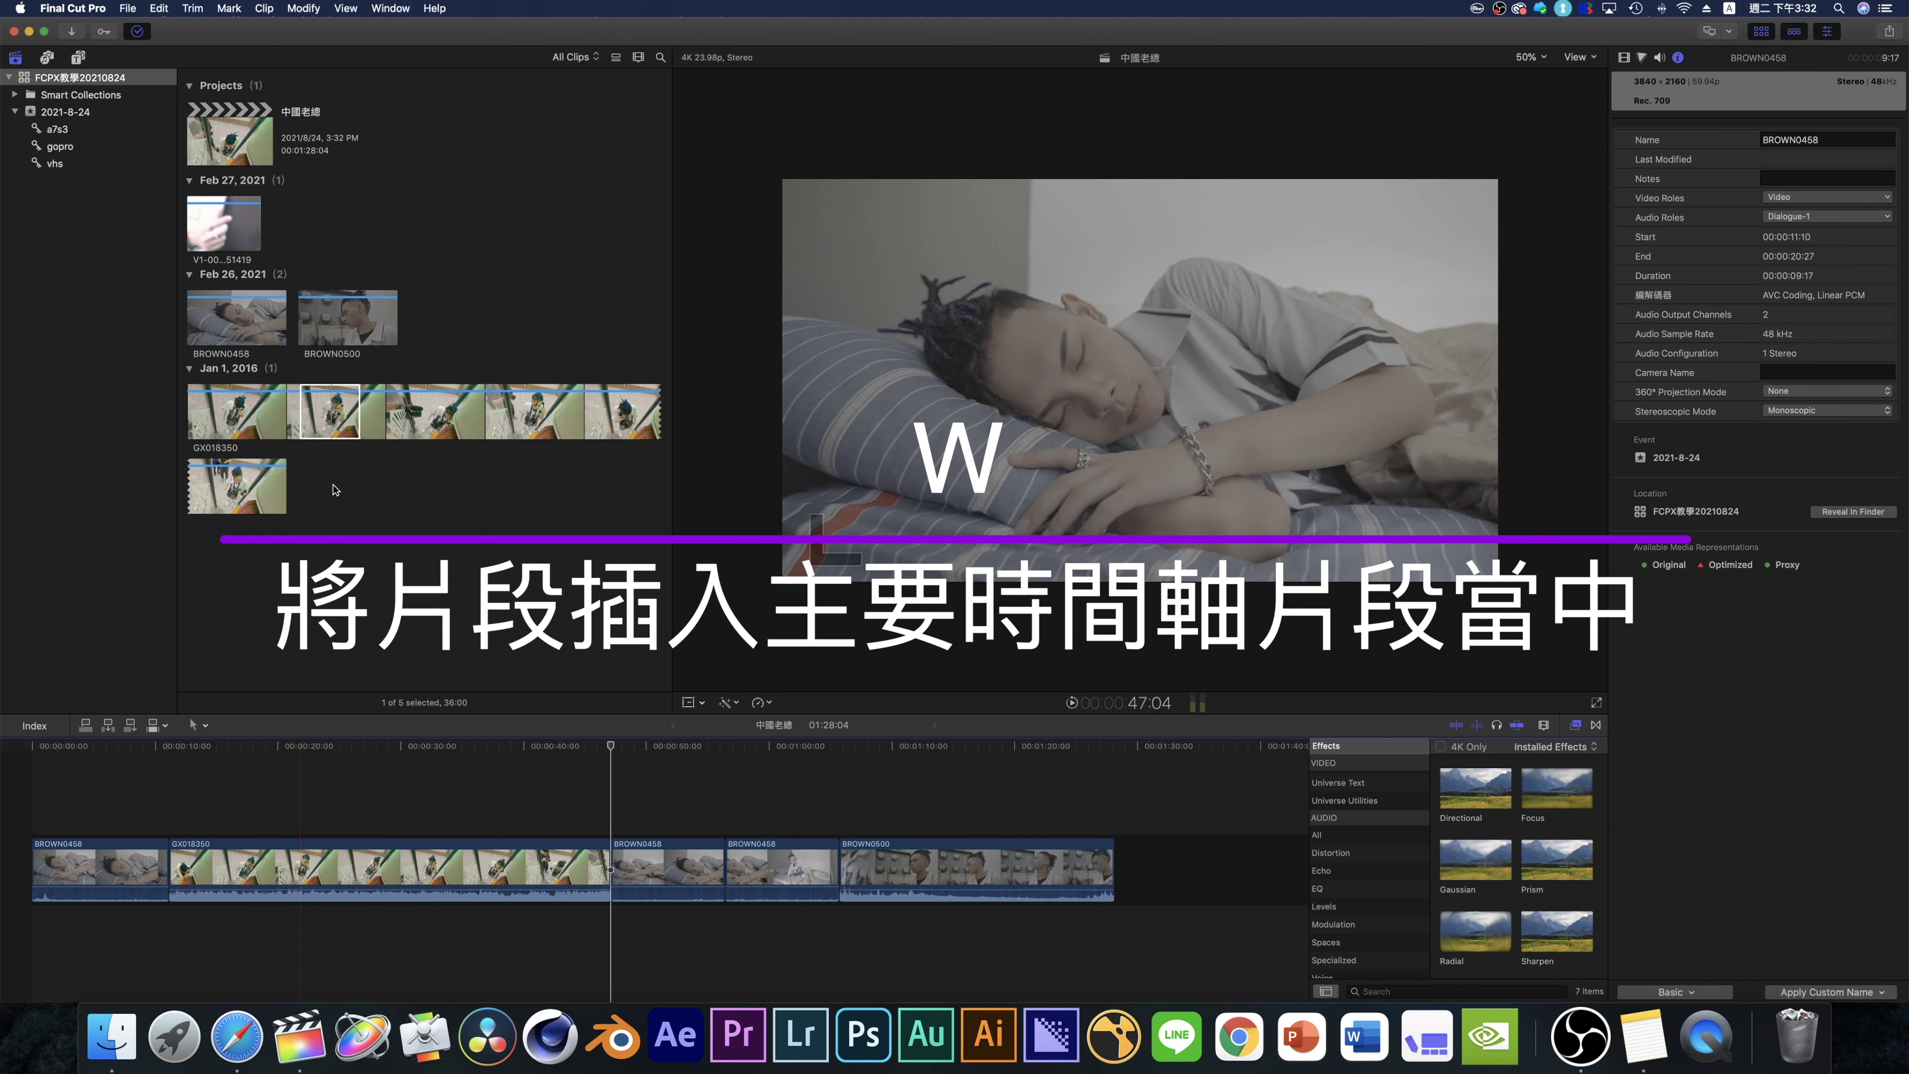
pyautogui.click(677, 855)
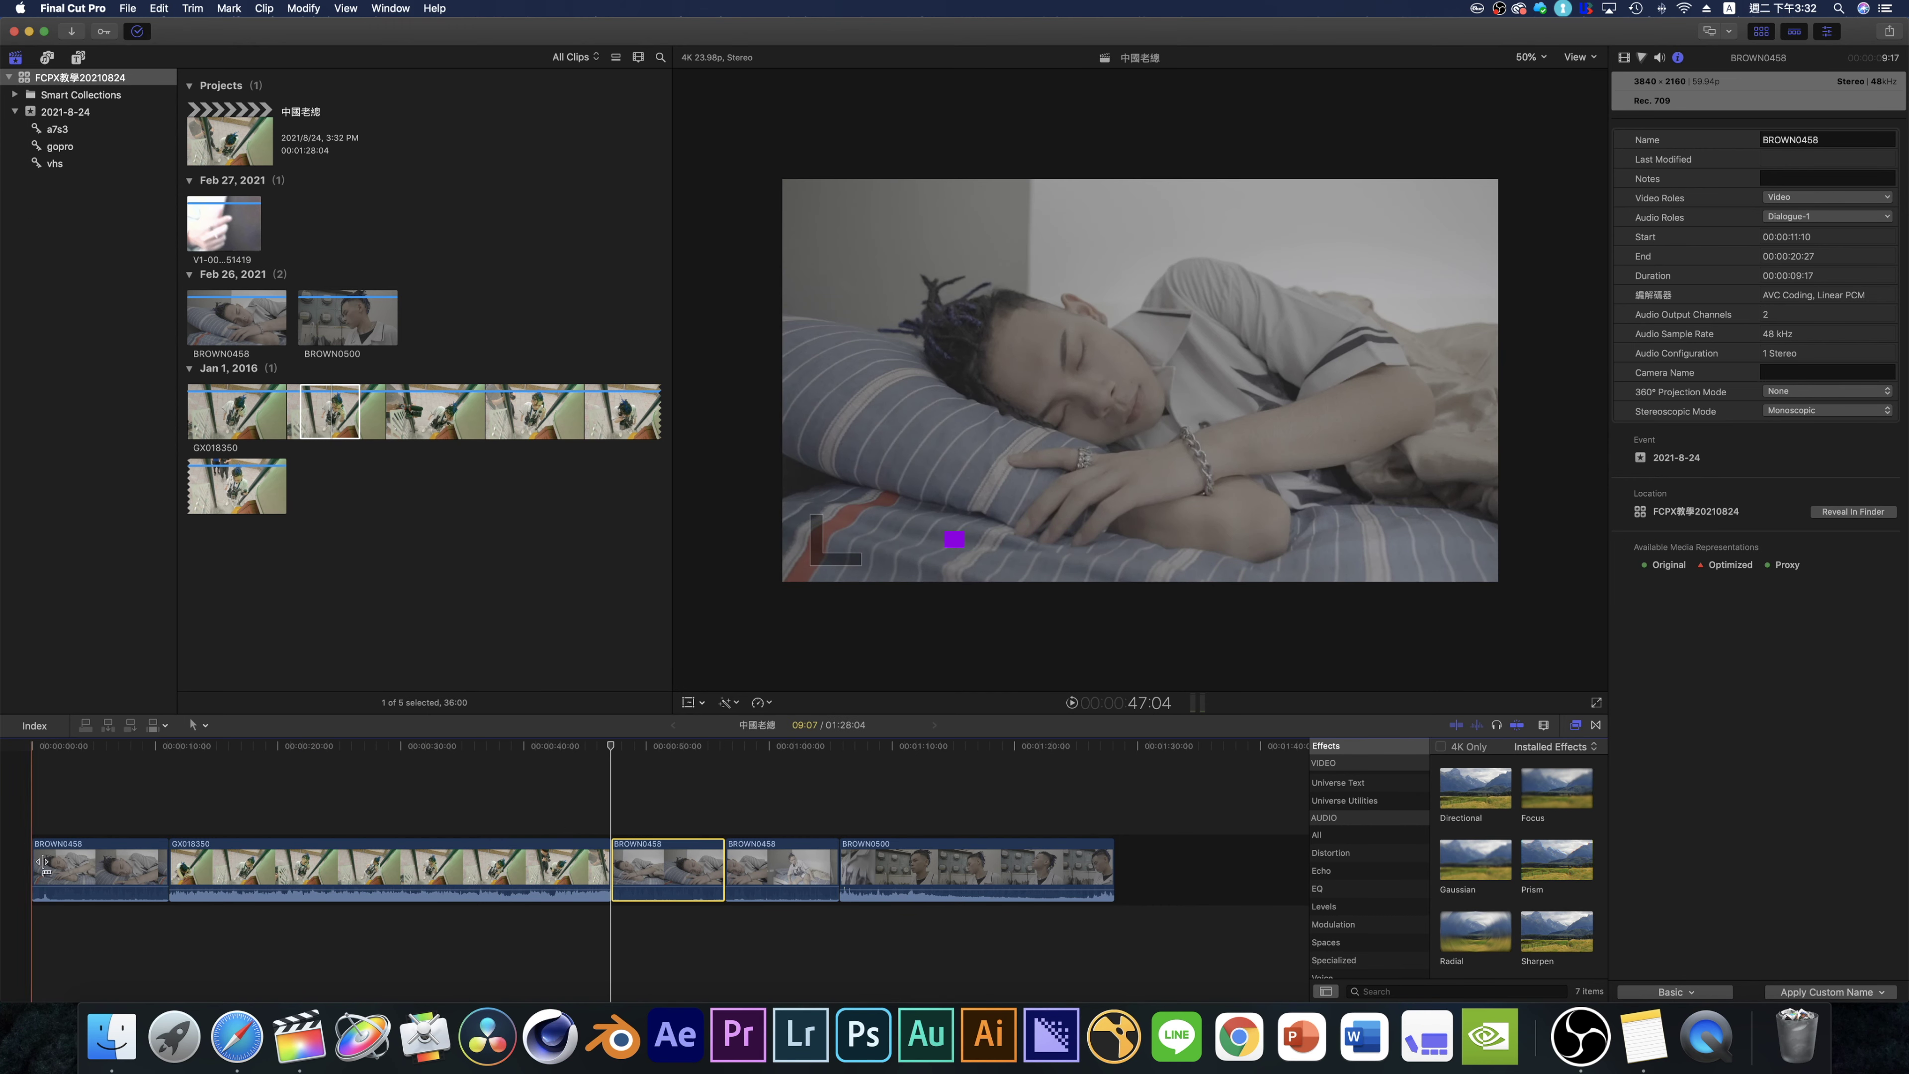
pyautogui.press('l')
pyautogui.press('super+z')
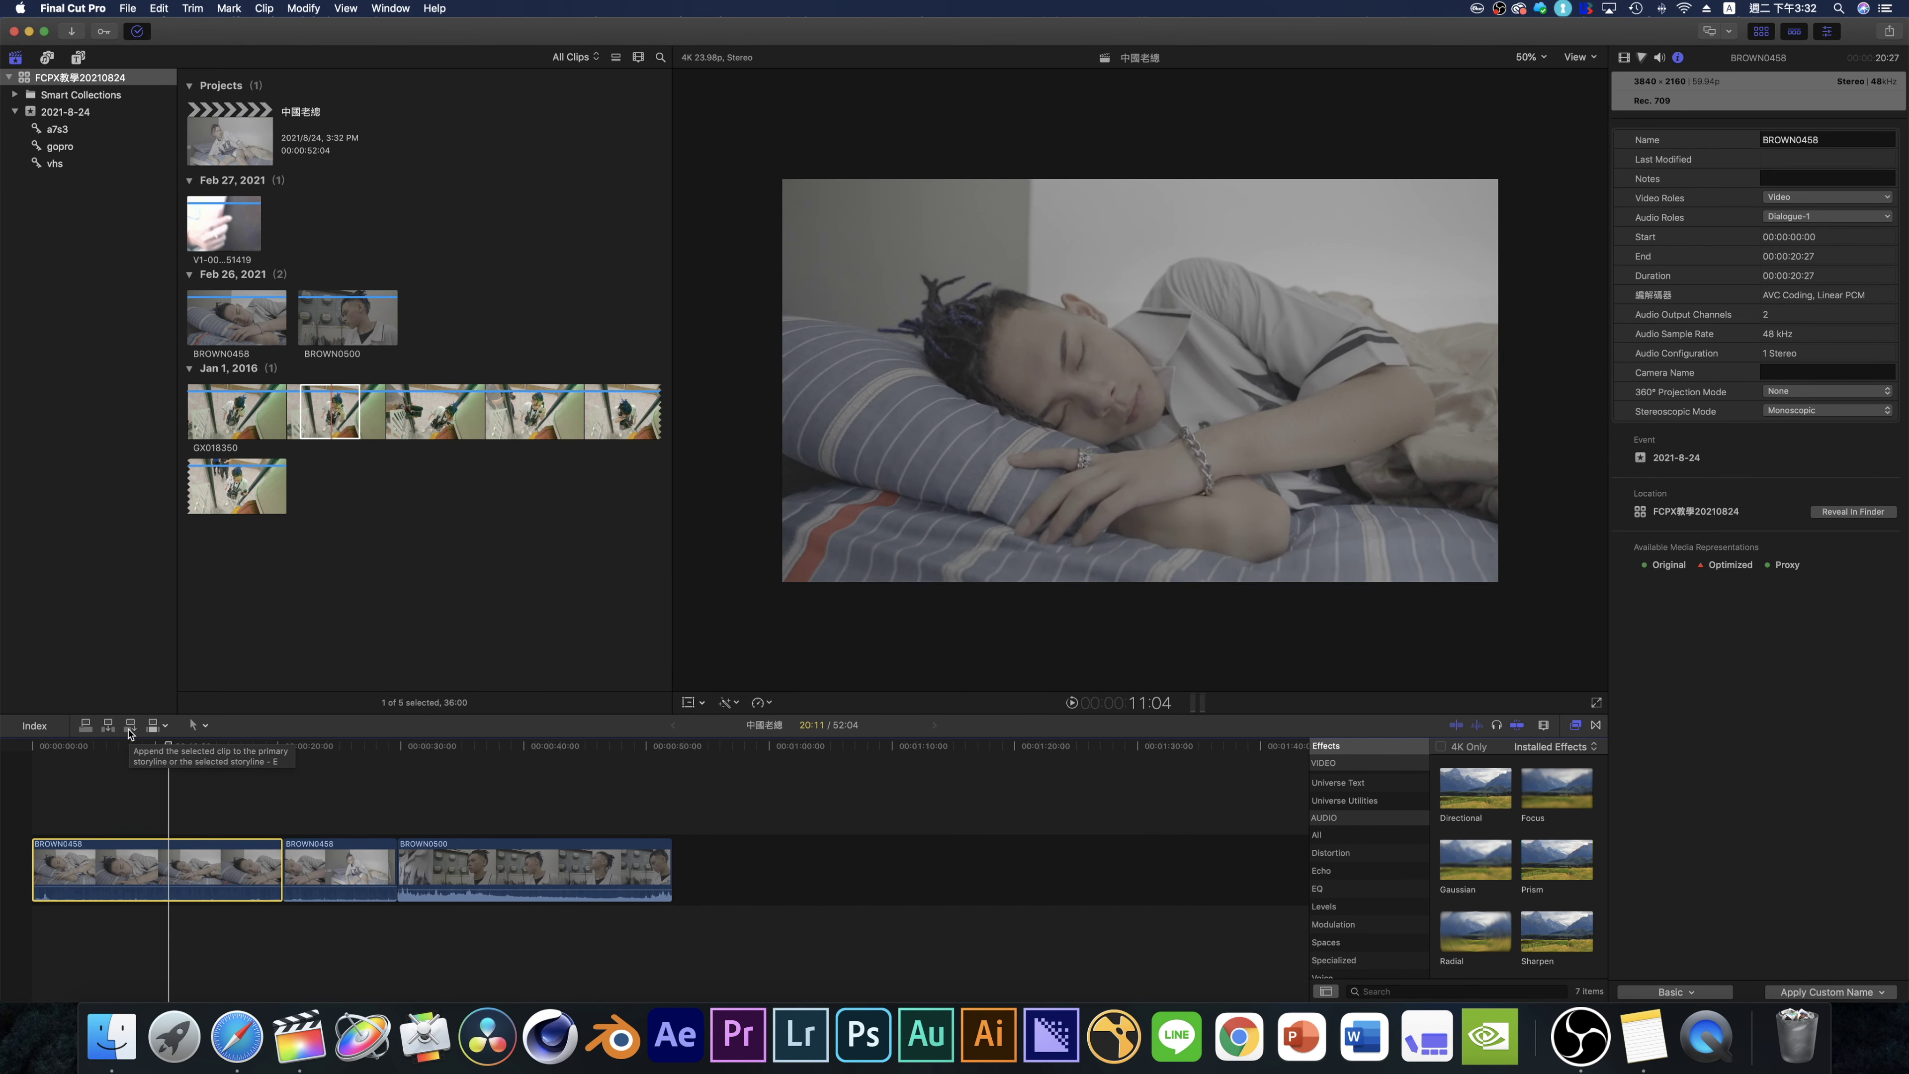
# - Append the range with E, then insert and overwrite it into BROWN0458 with the Insert button and D
pyautogui.press('e')
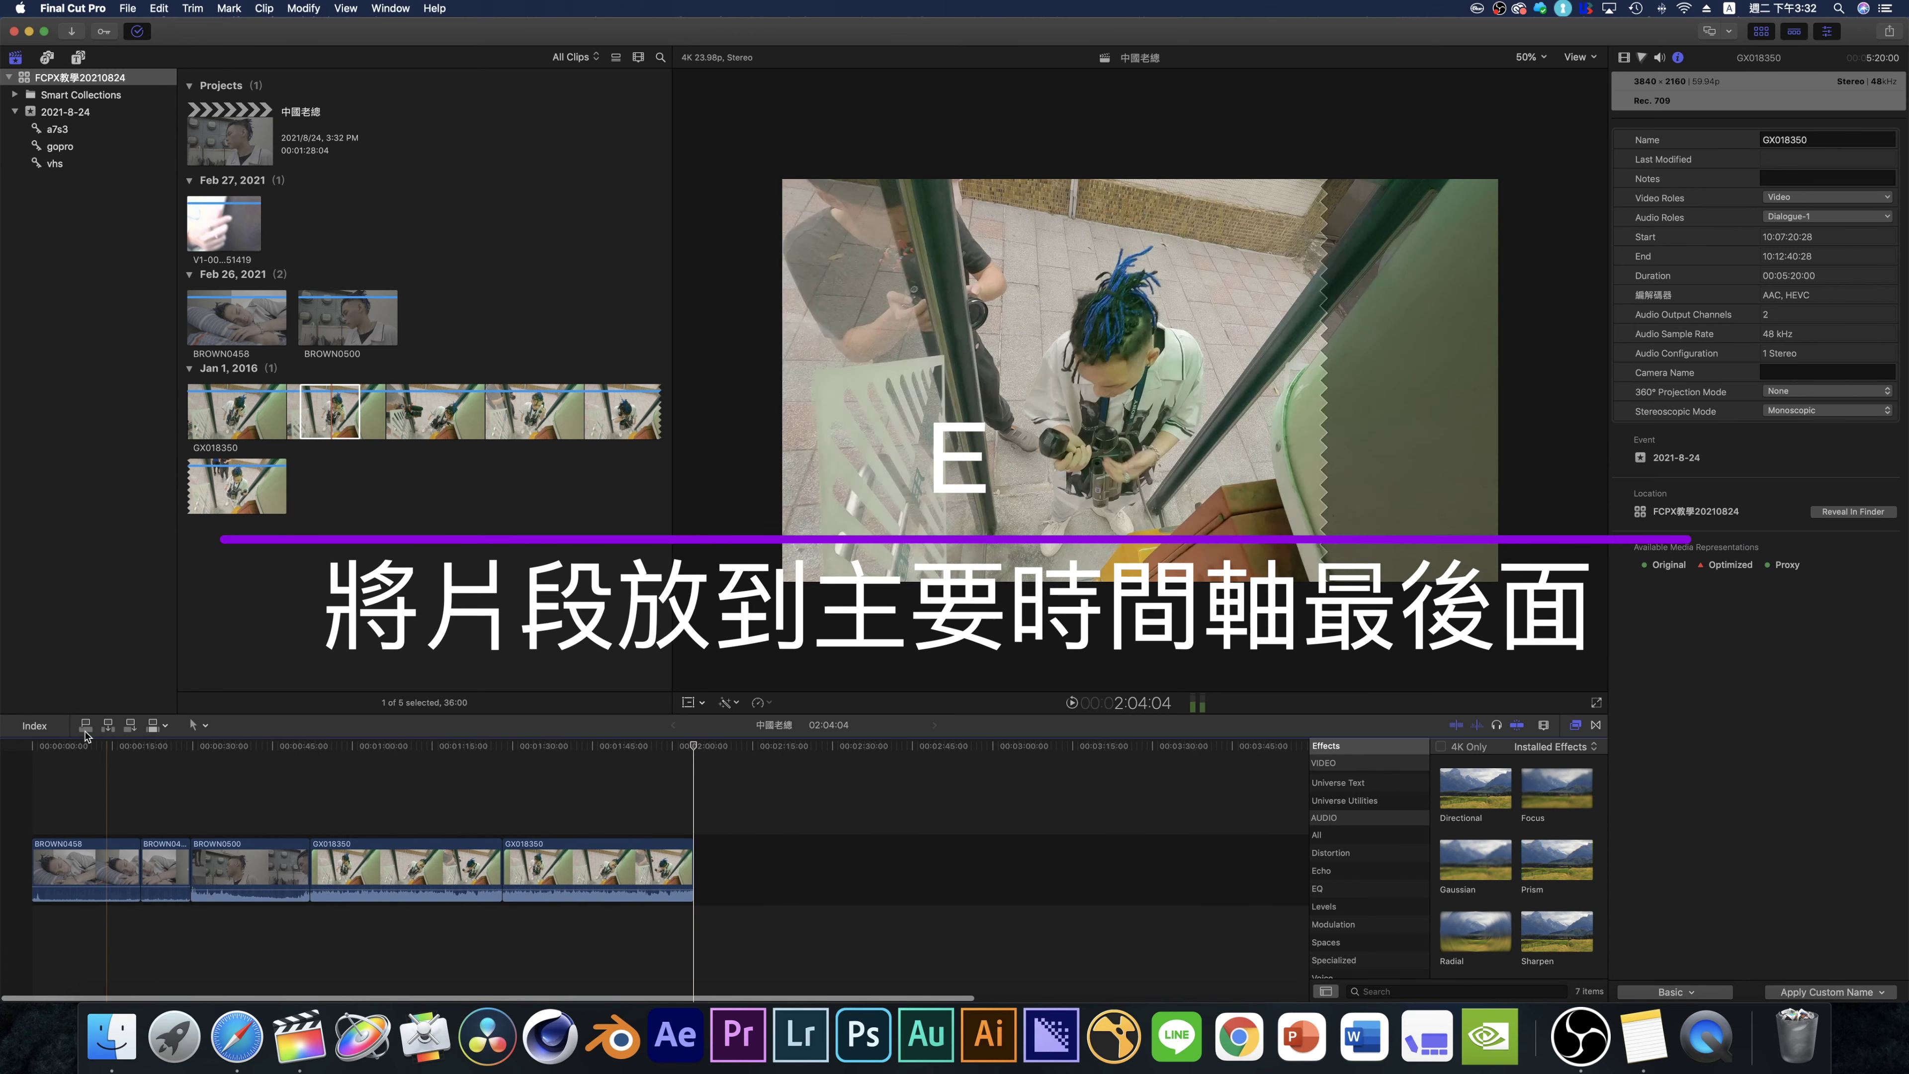
pyautogui.press('e')
pyautogui.press('e')
pyautogui.press('e')
pyautogui.press('e')
pyautogui.press('e')
pyautogui.press('e')
pyautogui.press('e')
pyautogui.press('e')
pyautogui.press('e')
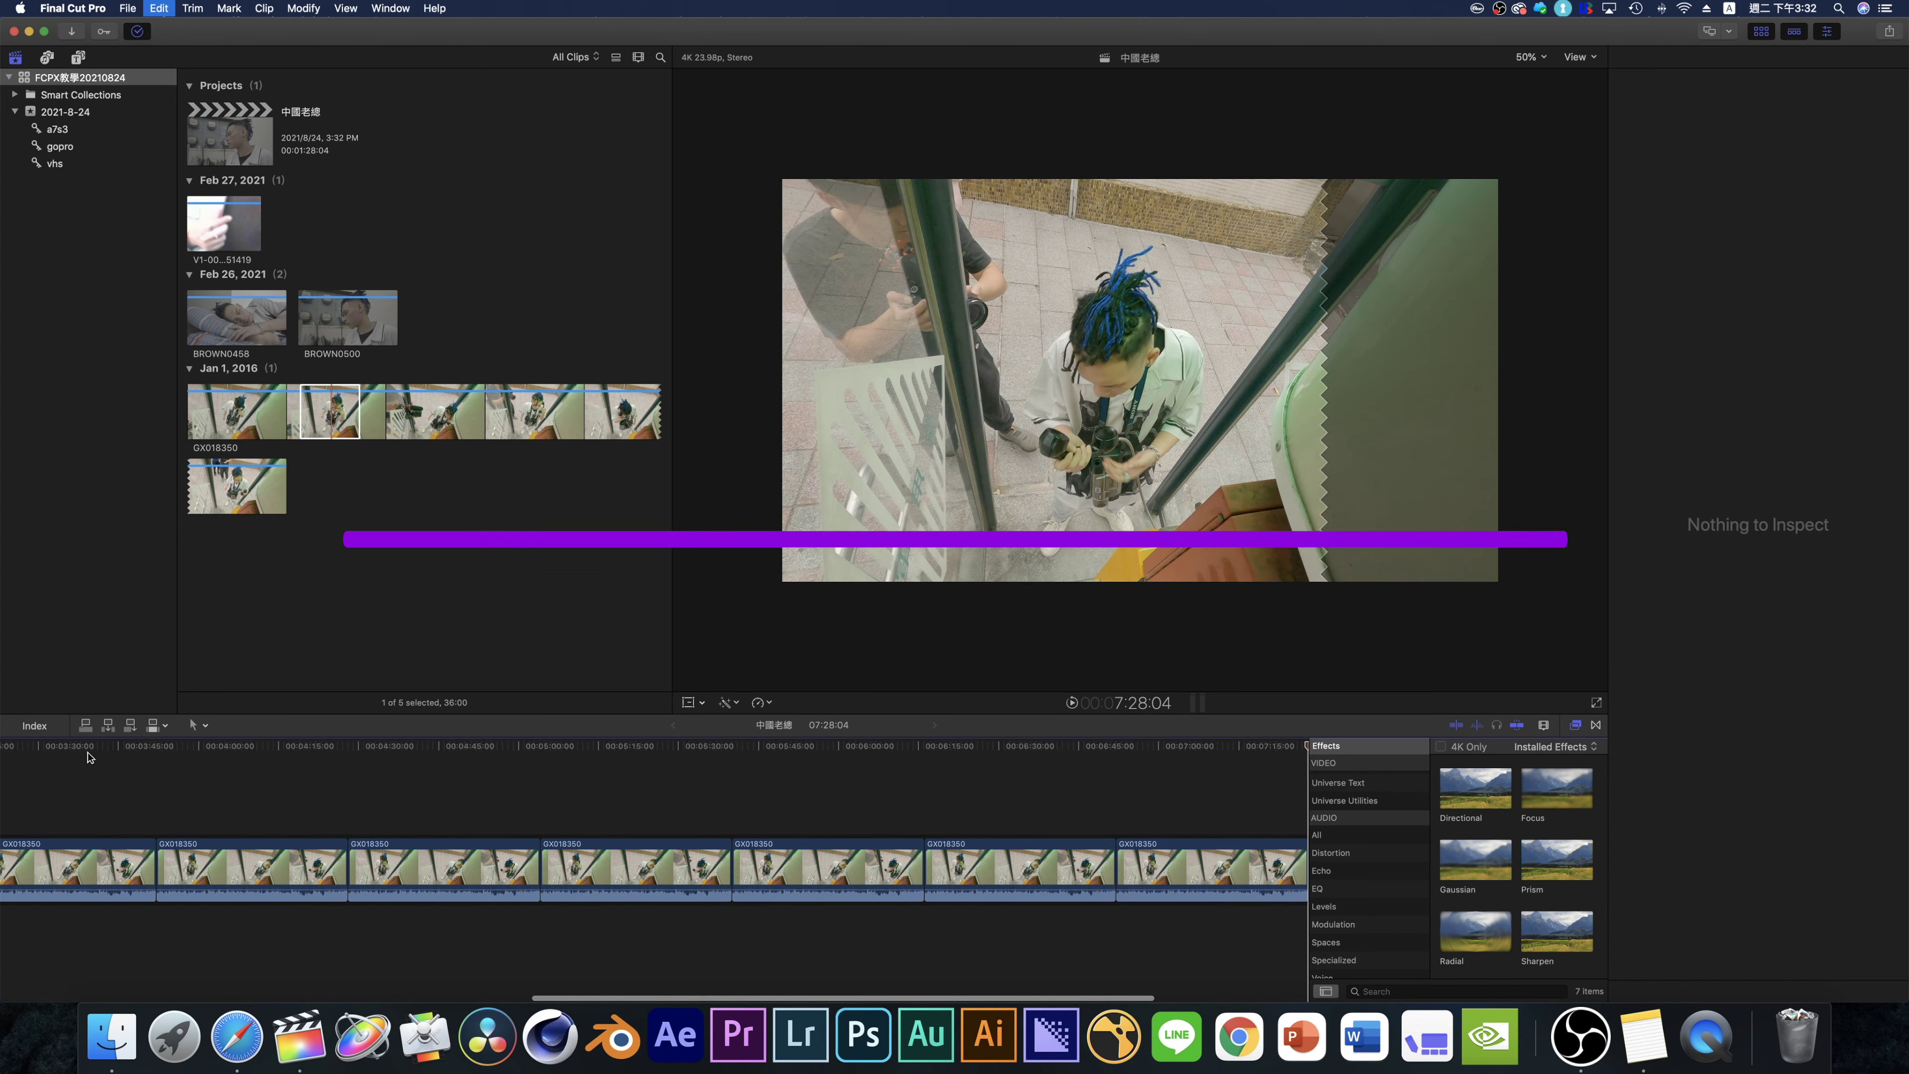
pyautogui.press('super+z')
pyautogui.press('super+z')
pyautogui.press('super+z')
pyautogui.press('super+z')
pyautogui.press('super+z')
pyautogui.press('super+z')
pyautogui.press('super+z')
pyautogui.press('super+z')
pyautogui.press('super+z')
pyautogui.press('super+z')
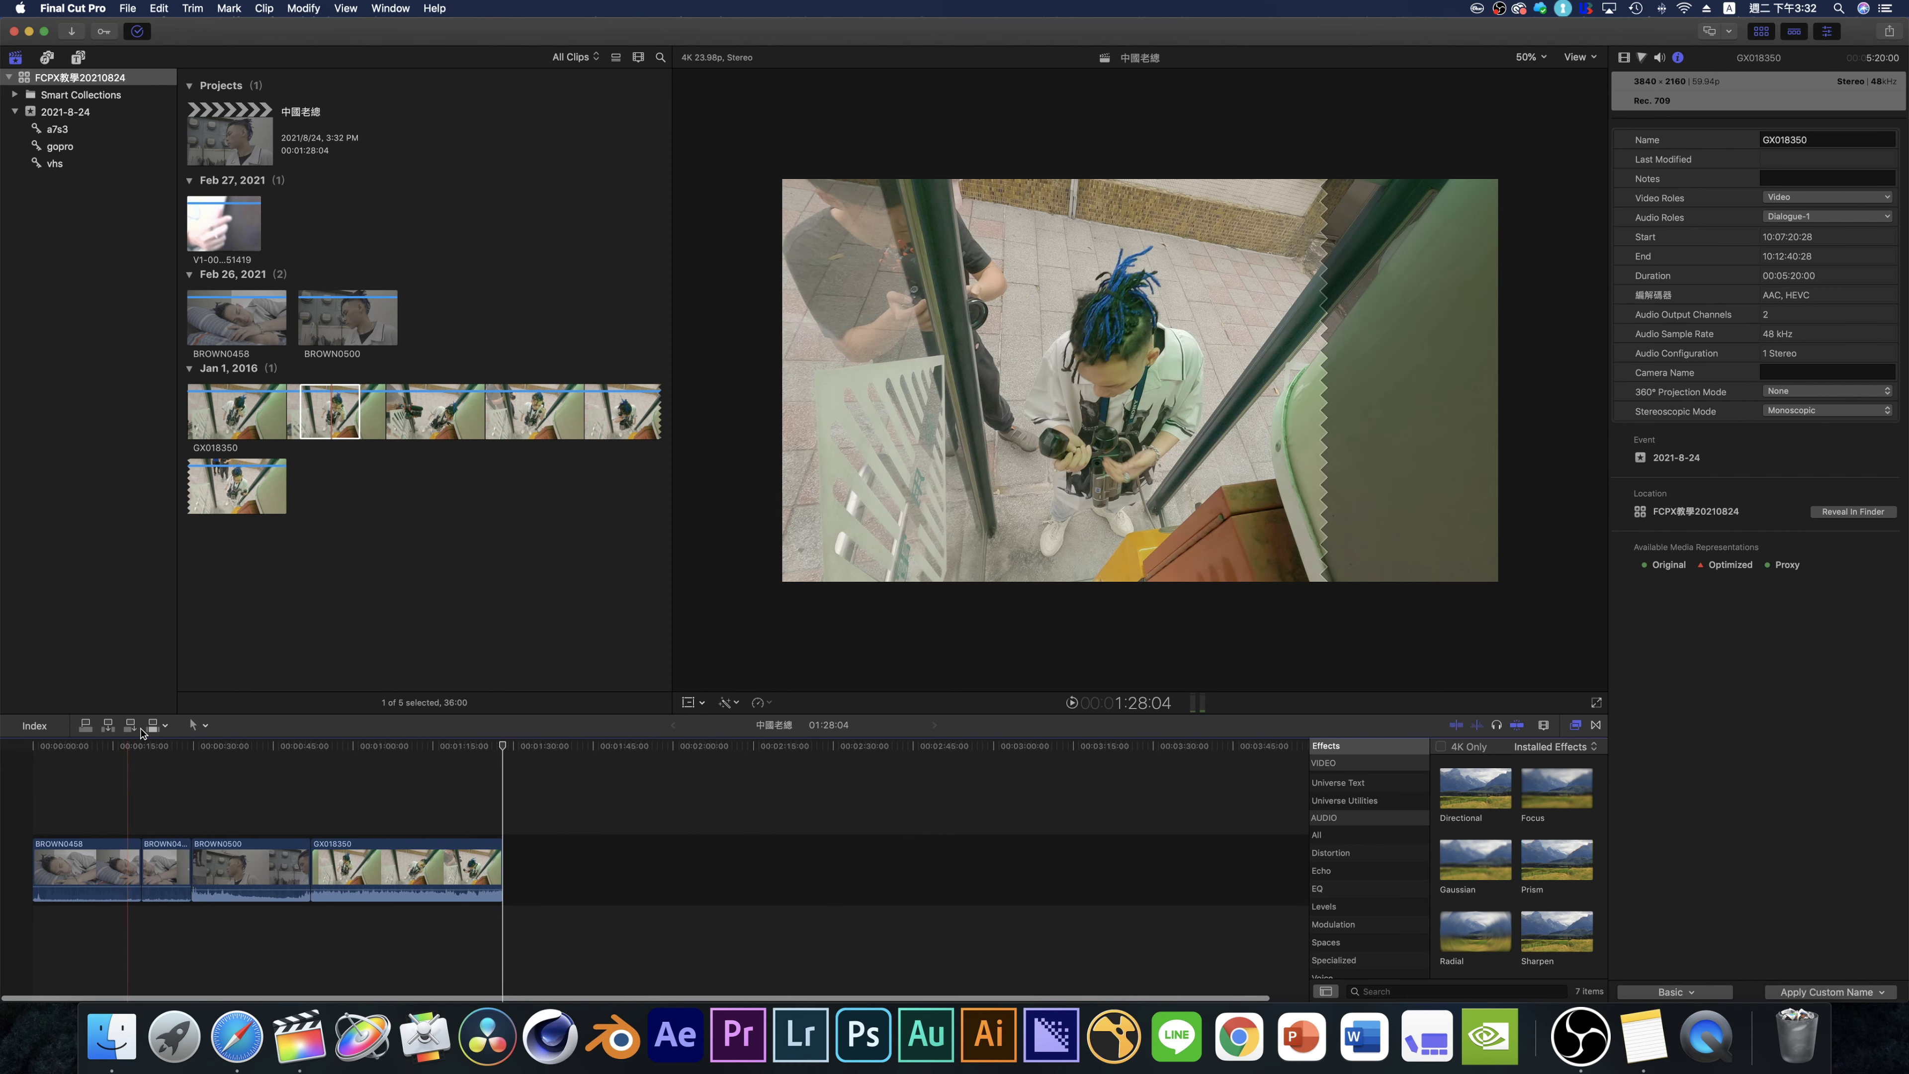
pyautogui.click(98, 791)
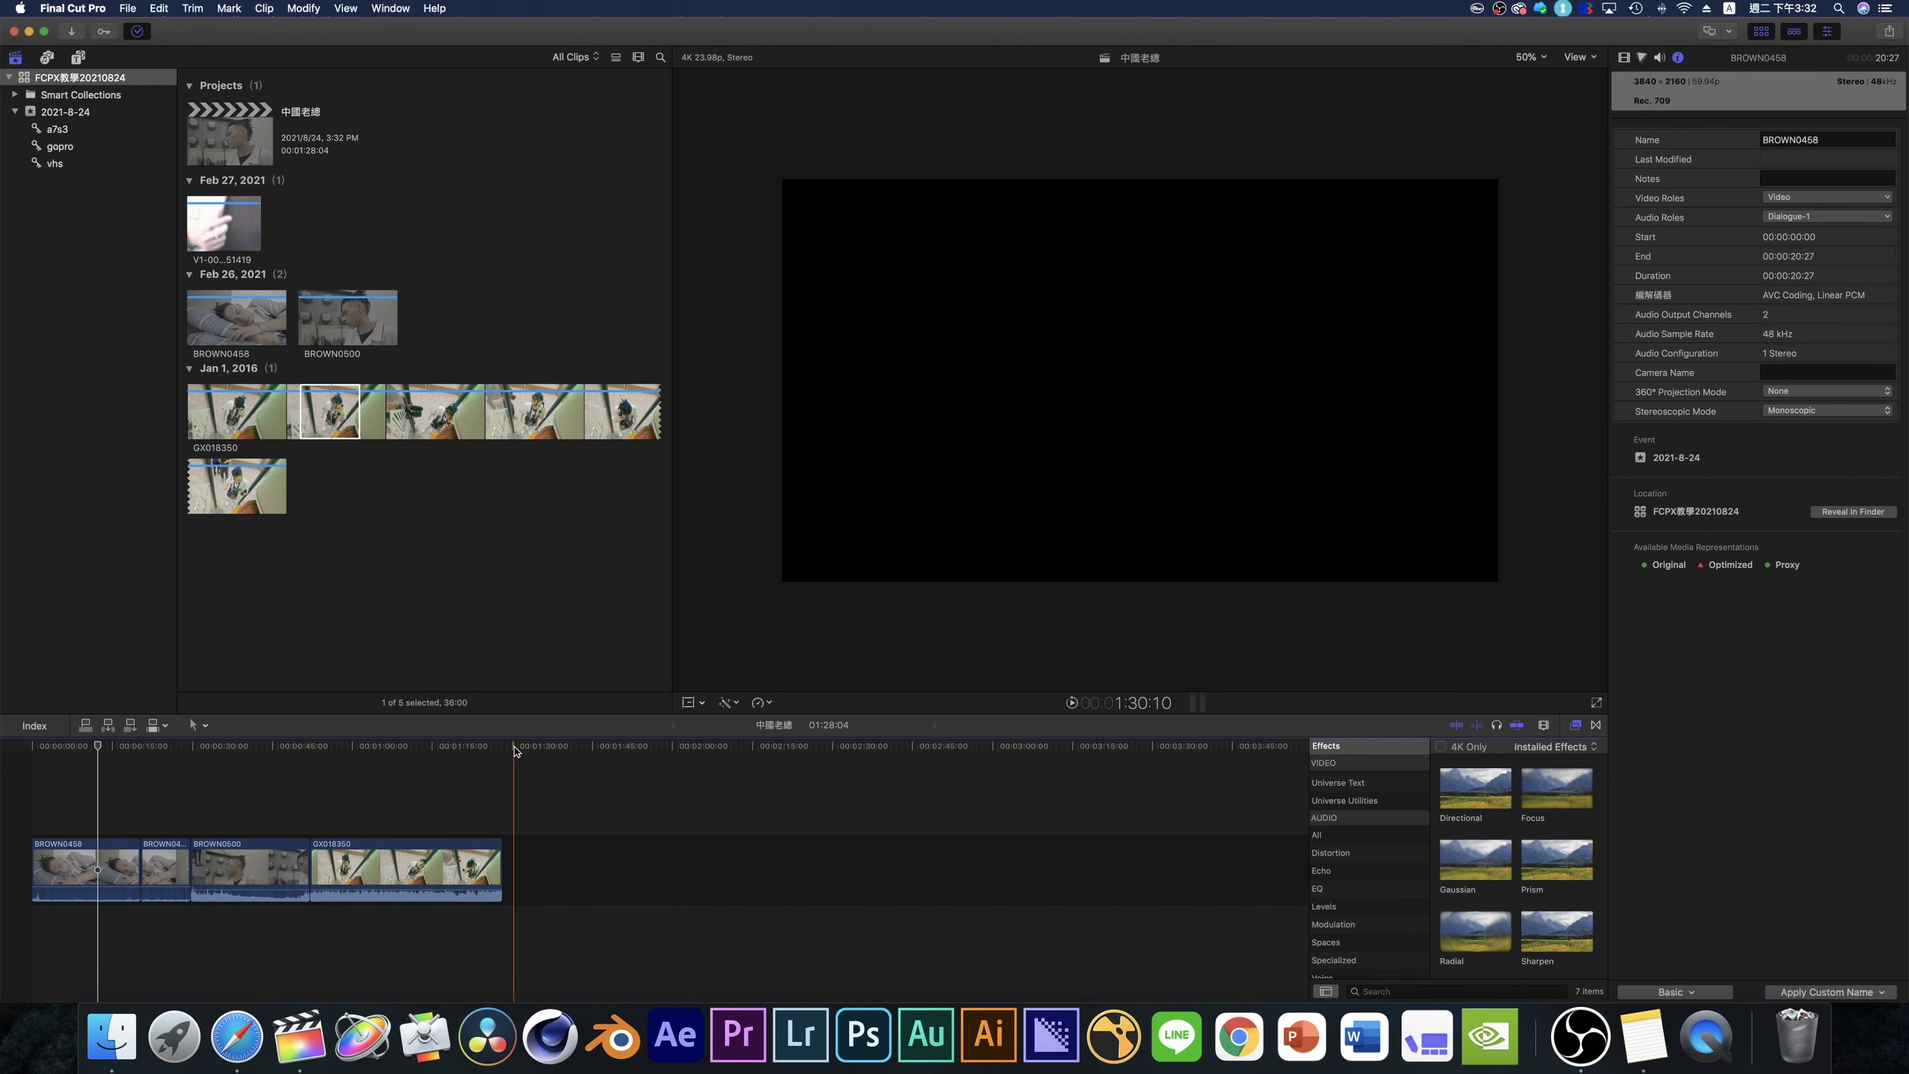
pyautogui.click(108, 726)
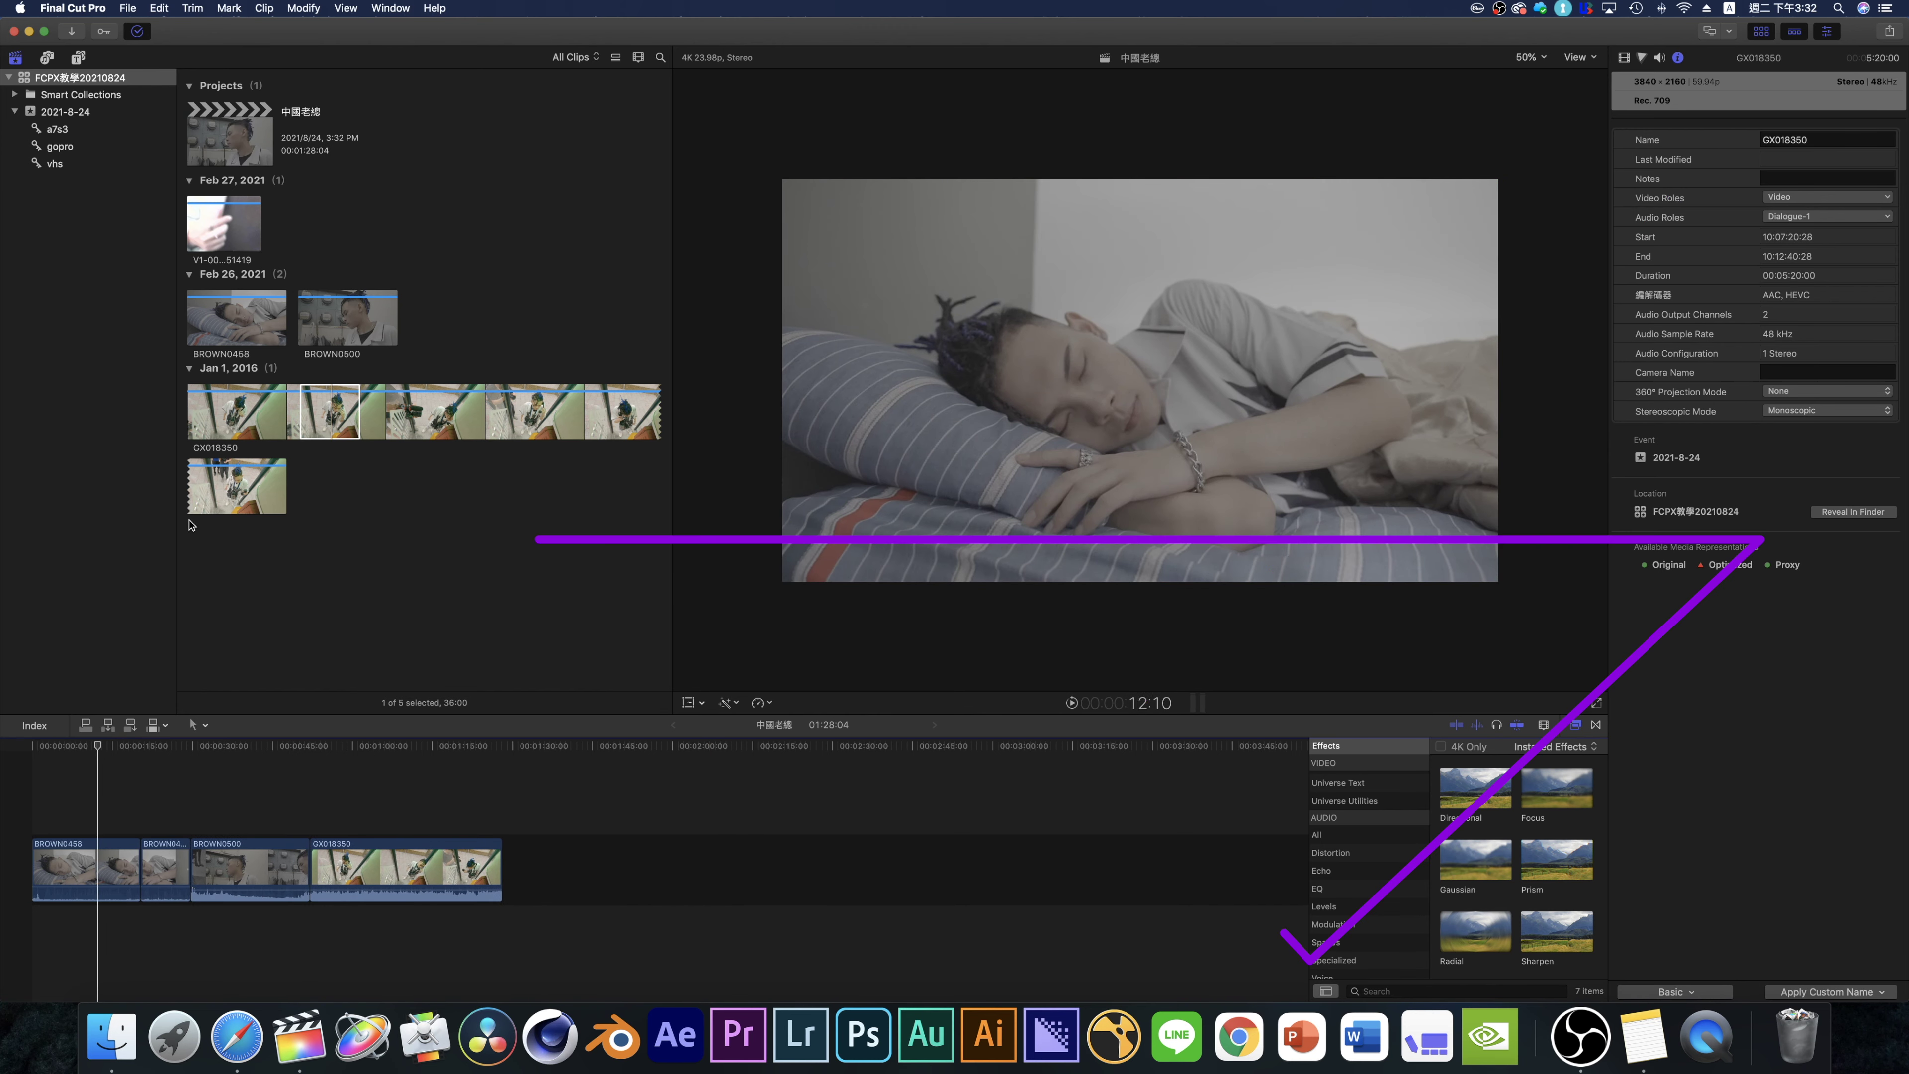
pyautogui.press('d')
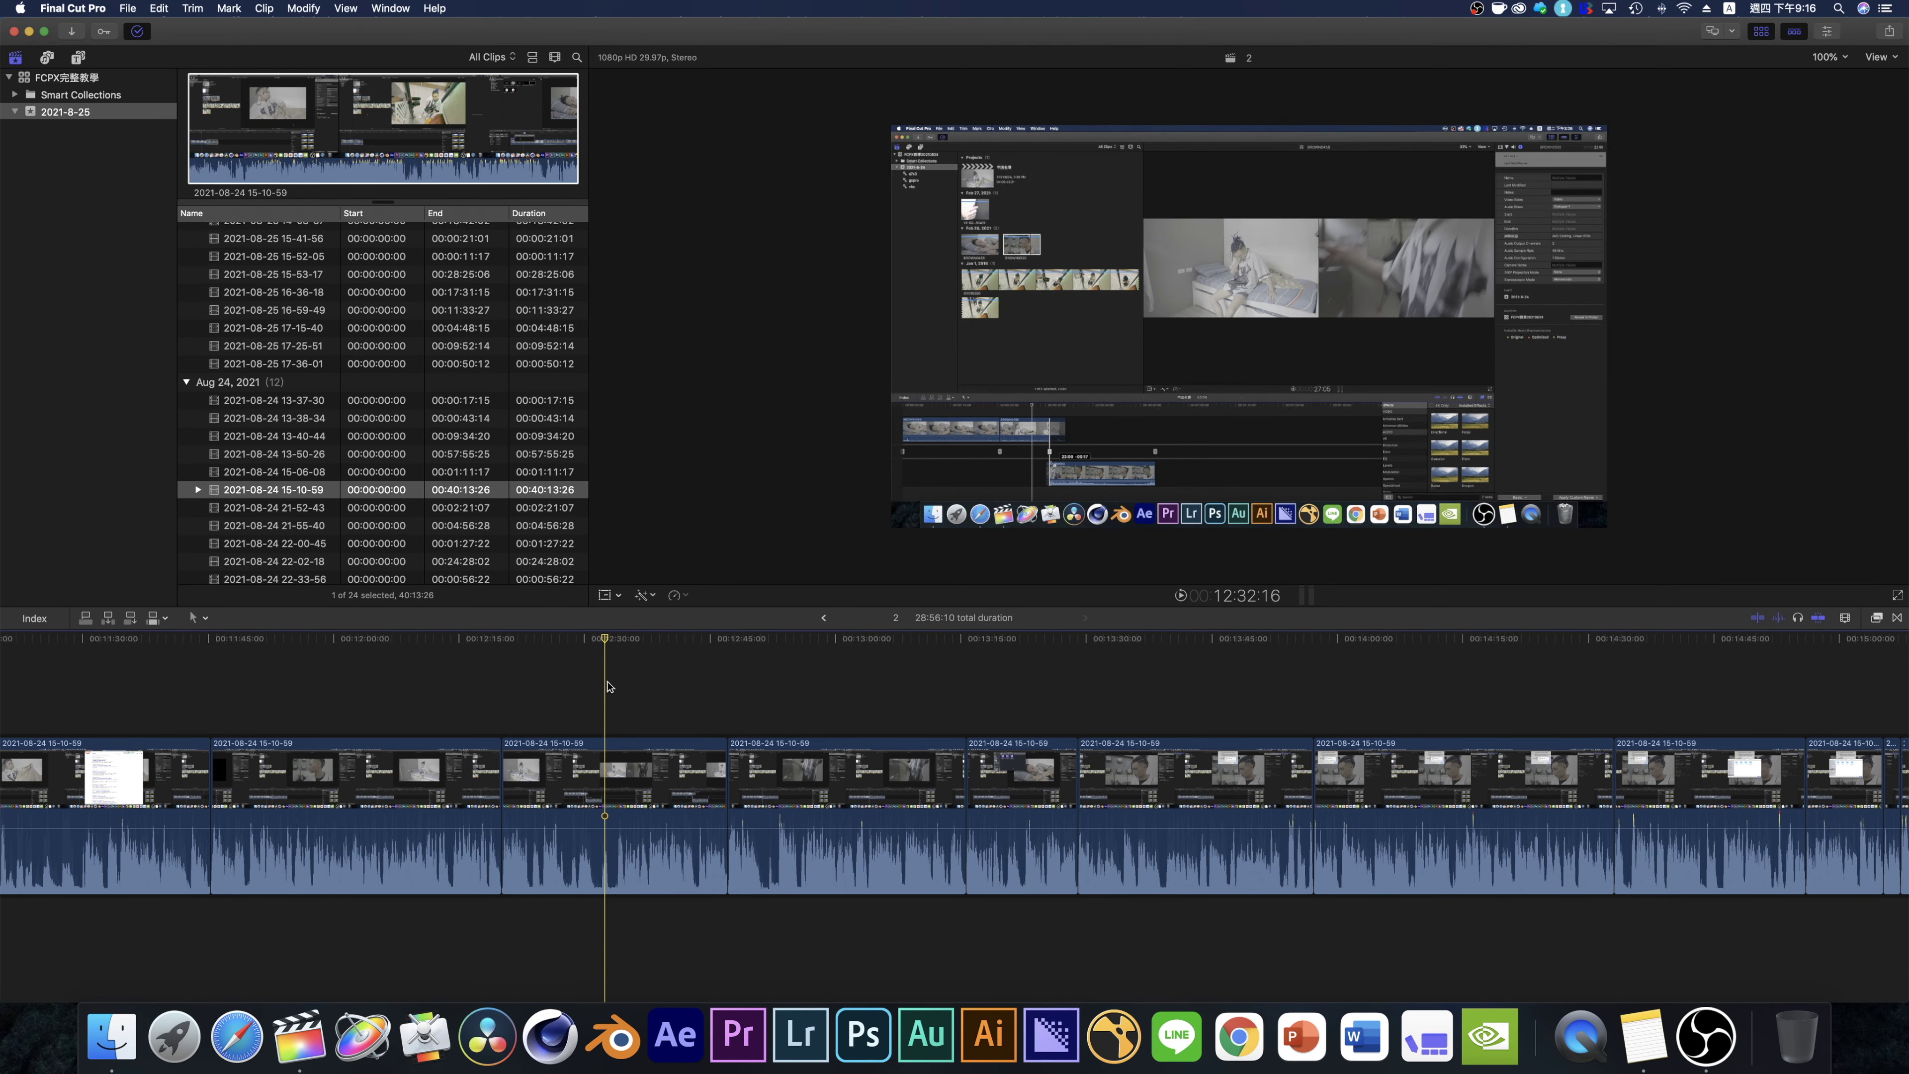
# - Select the edit point between the third and fourth clips and nudge it two frames earlier, then back
pyautogui.moveTo(642, 635); pyautogui.dragTo(706, 646)
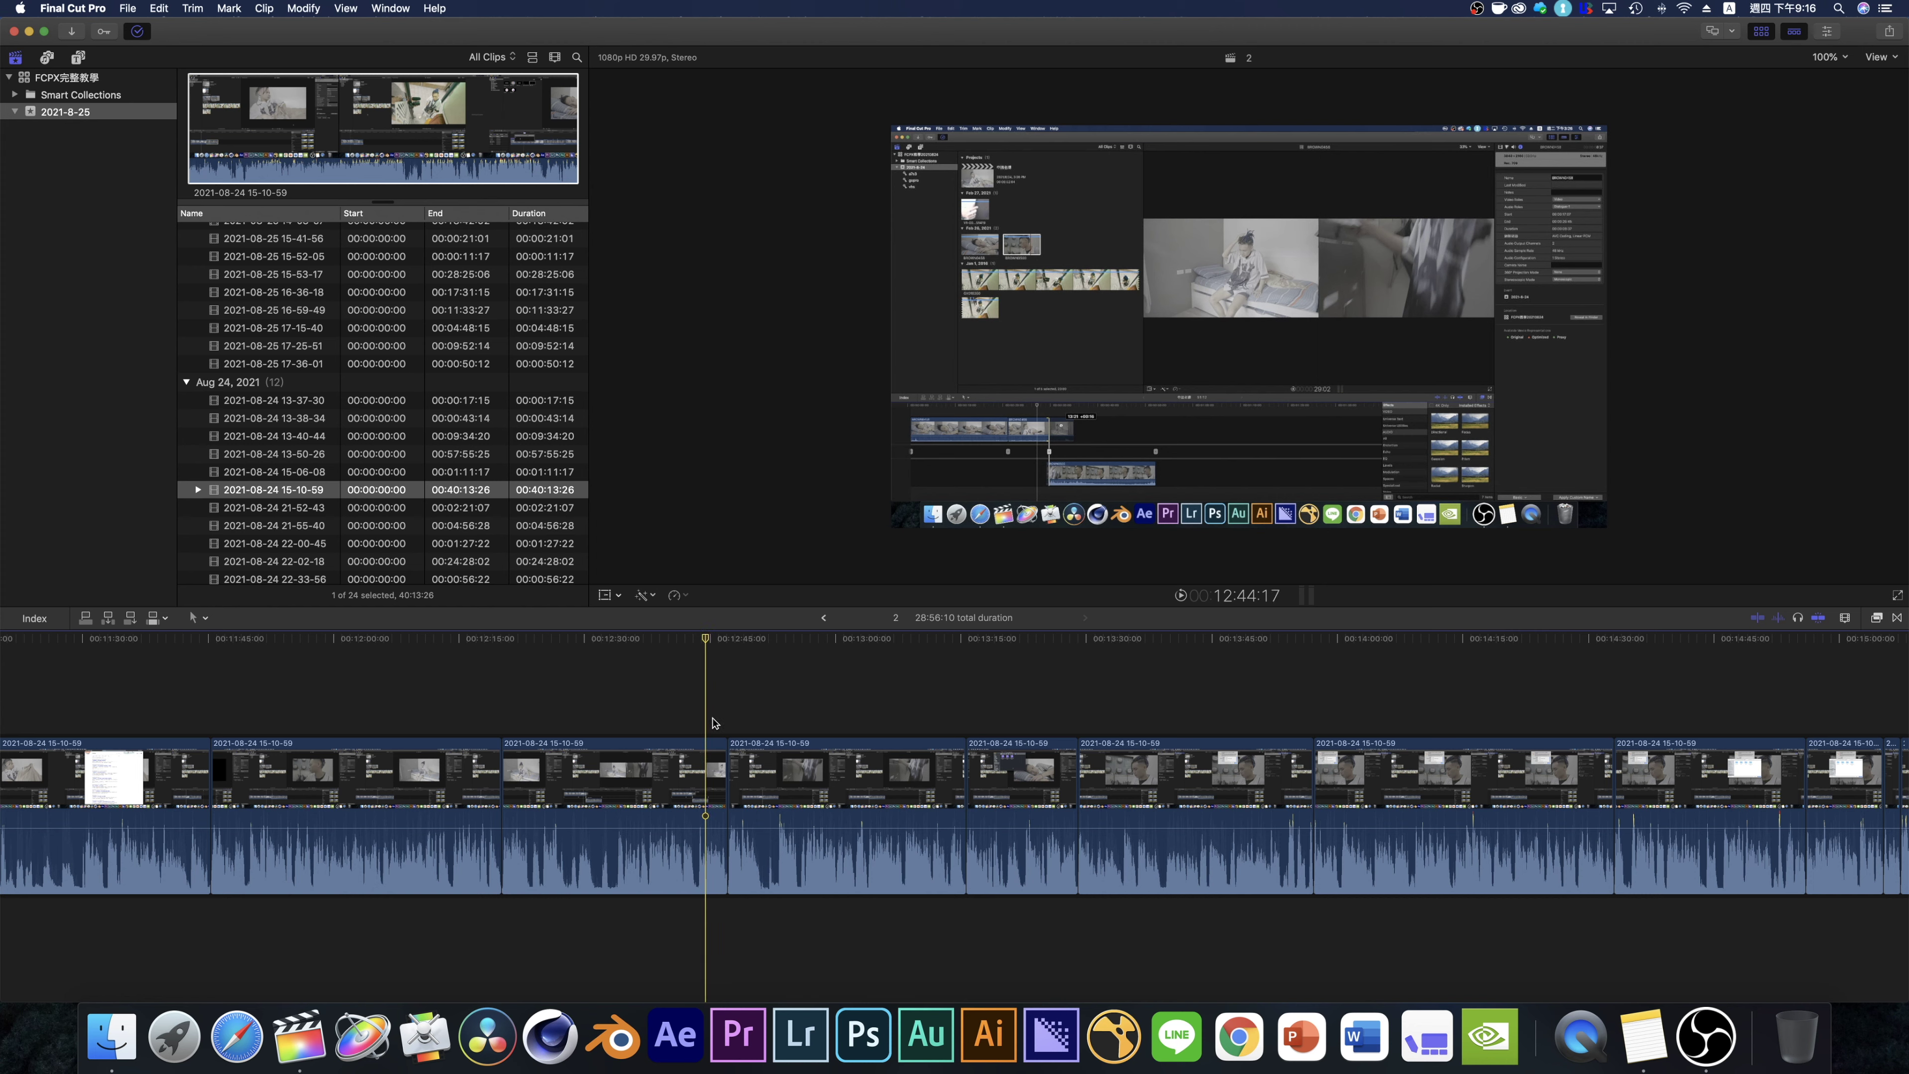
pyautogui.click(721, 752)
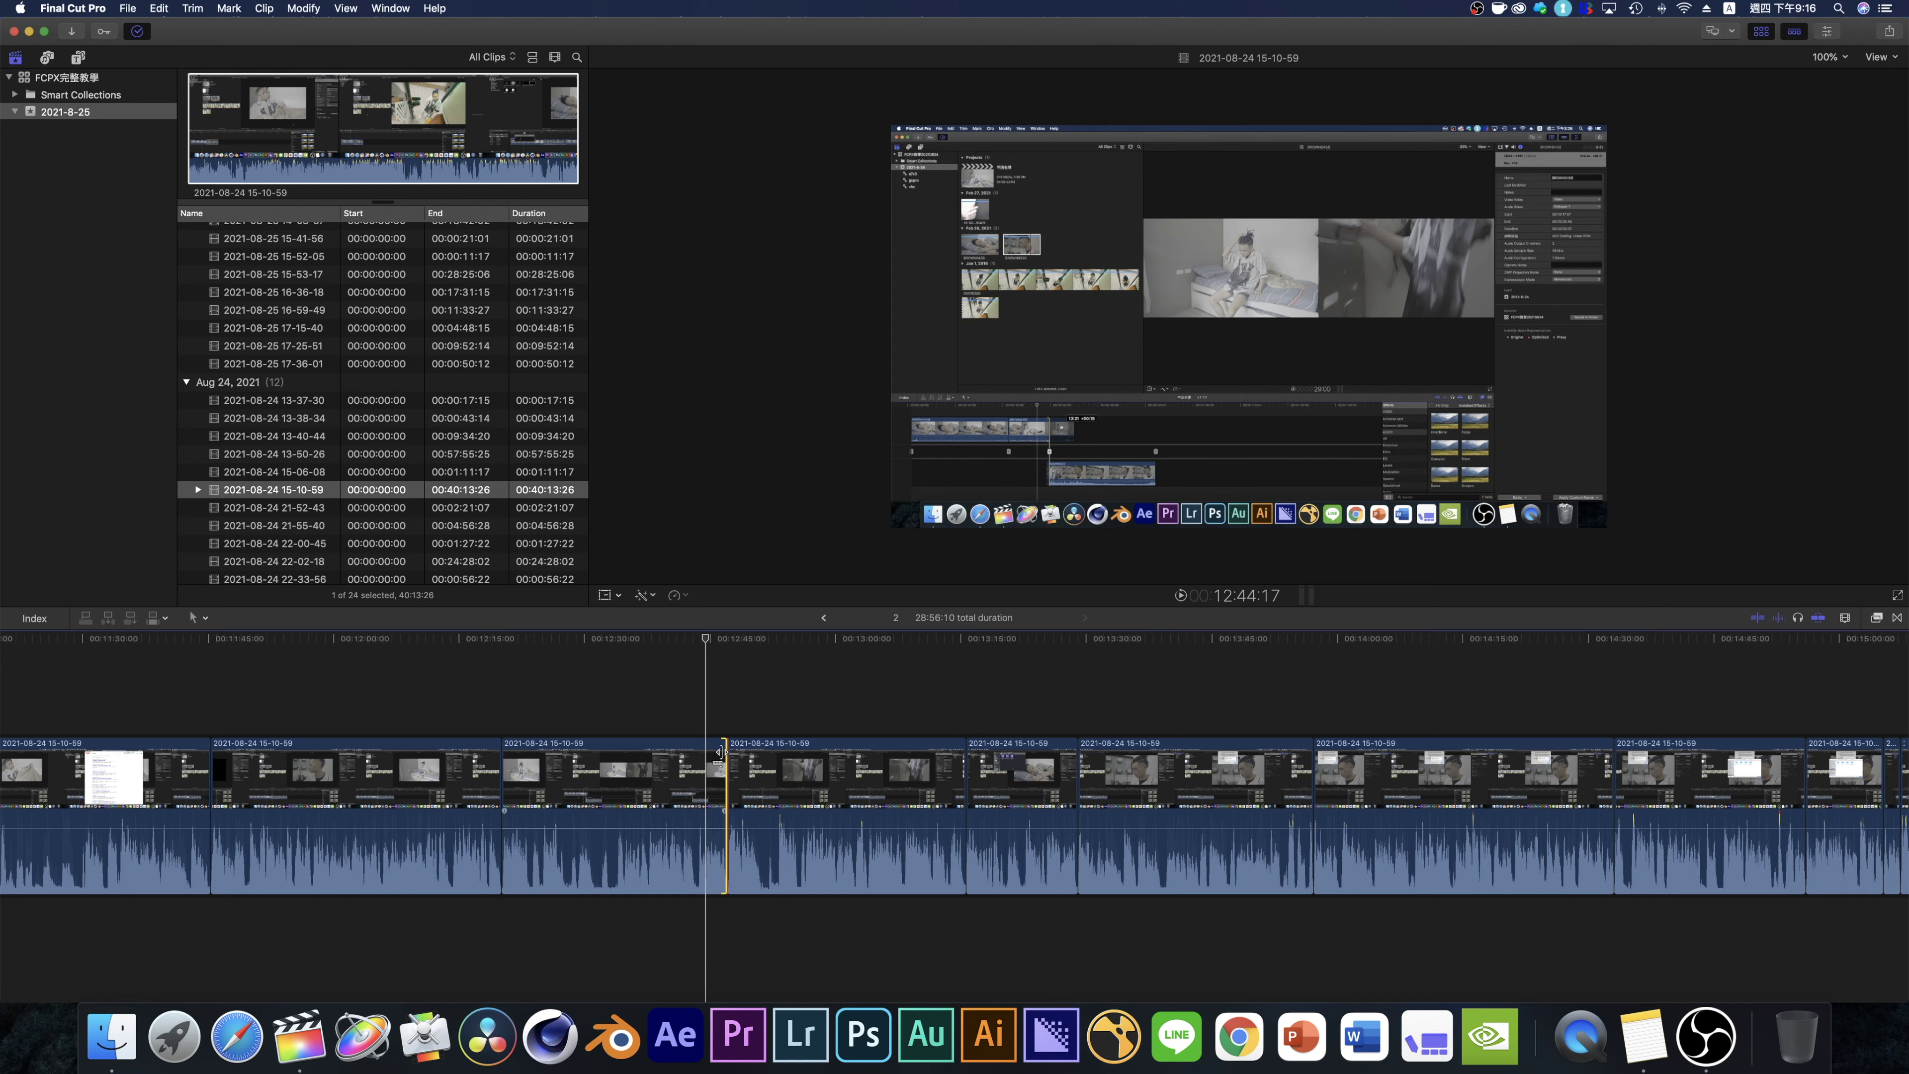
pyautogui.press(',')
pyautogui.press(',')
pyautogui.press(',')
pyautogui.press(',')
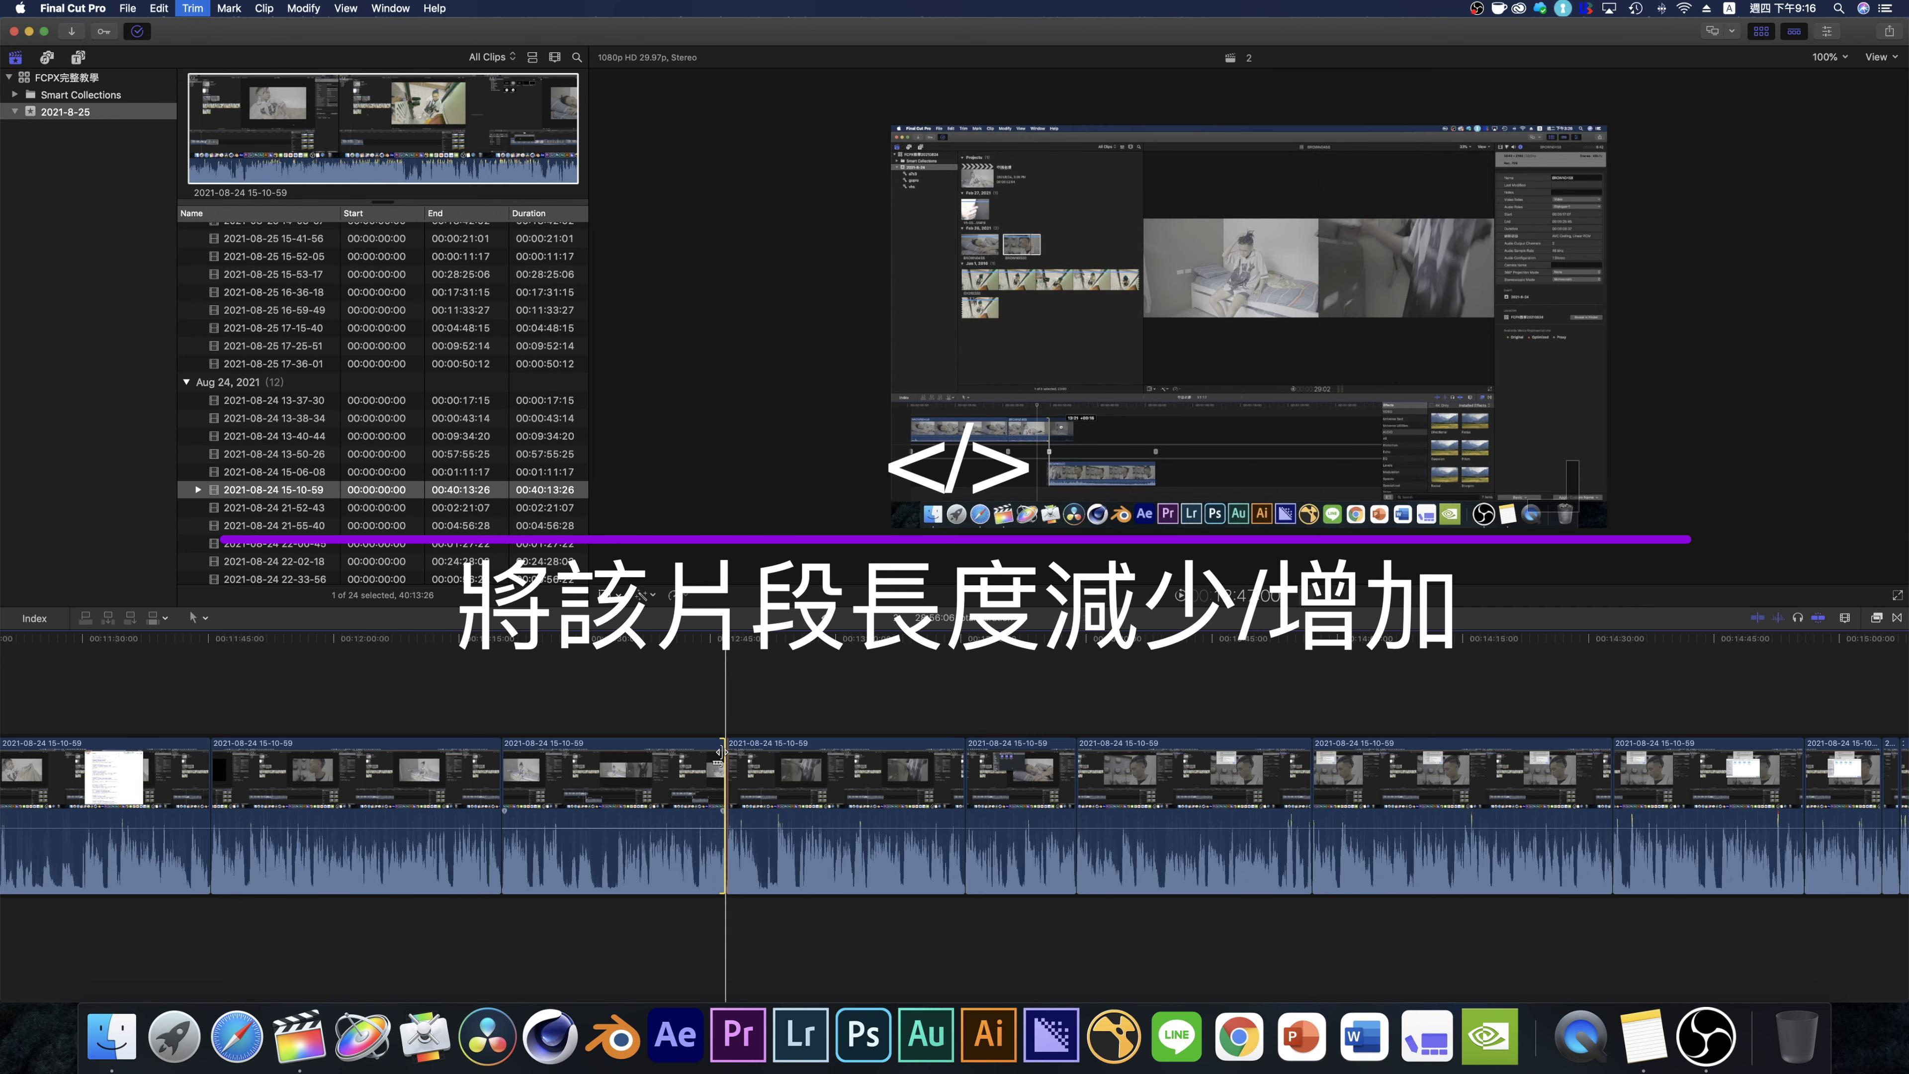
pyautogui.press(',')
pyautogui.press(',')
pyautogui.press(',')
pyautogui.press(',')
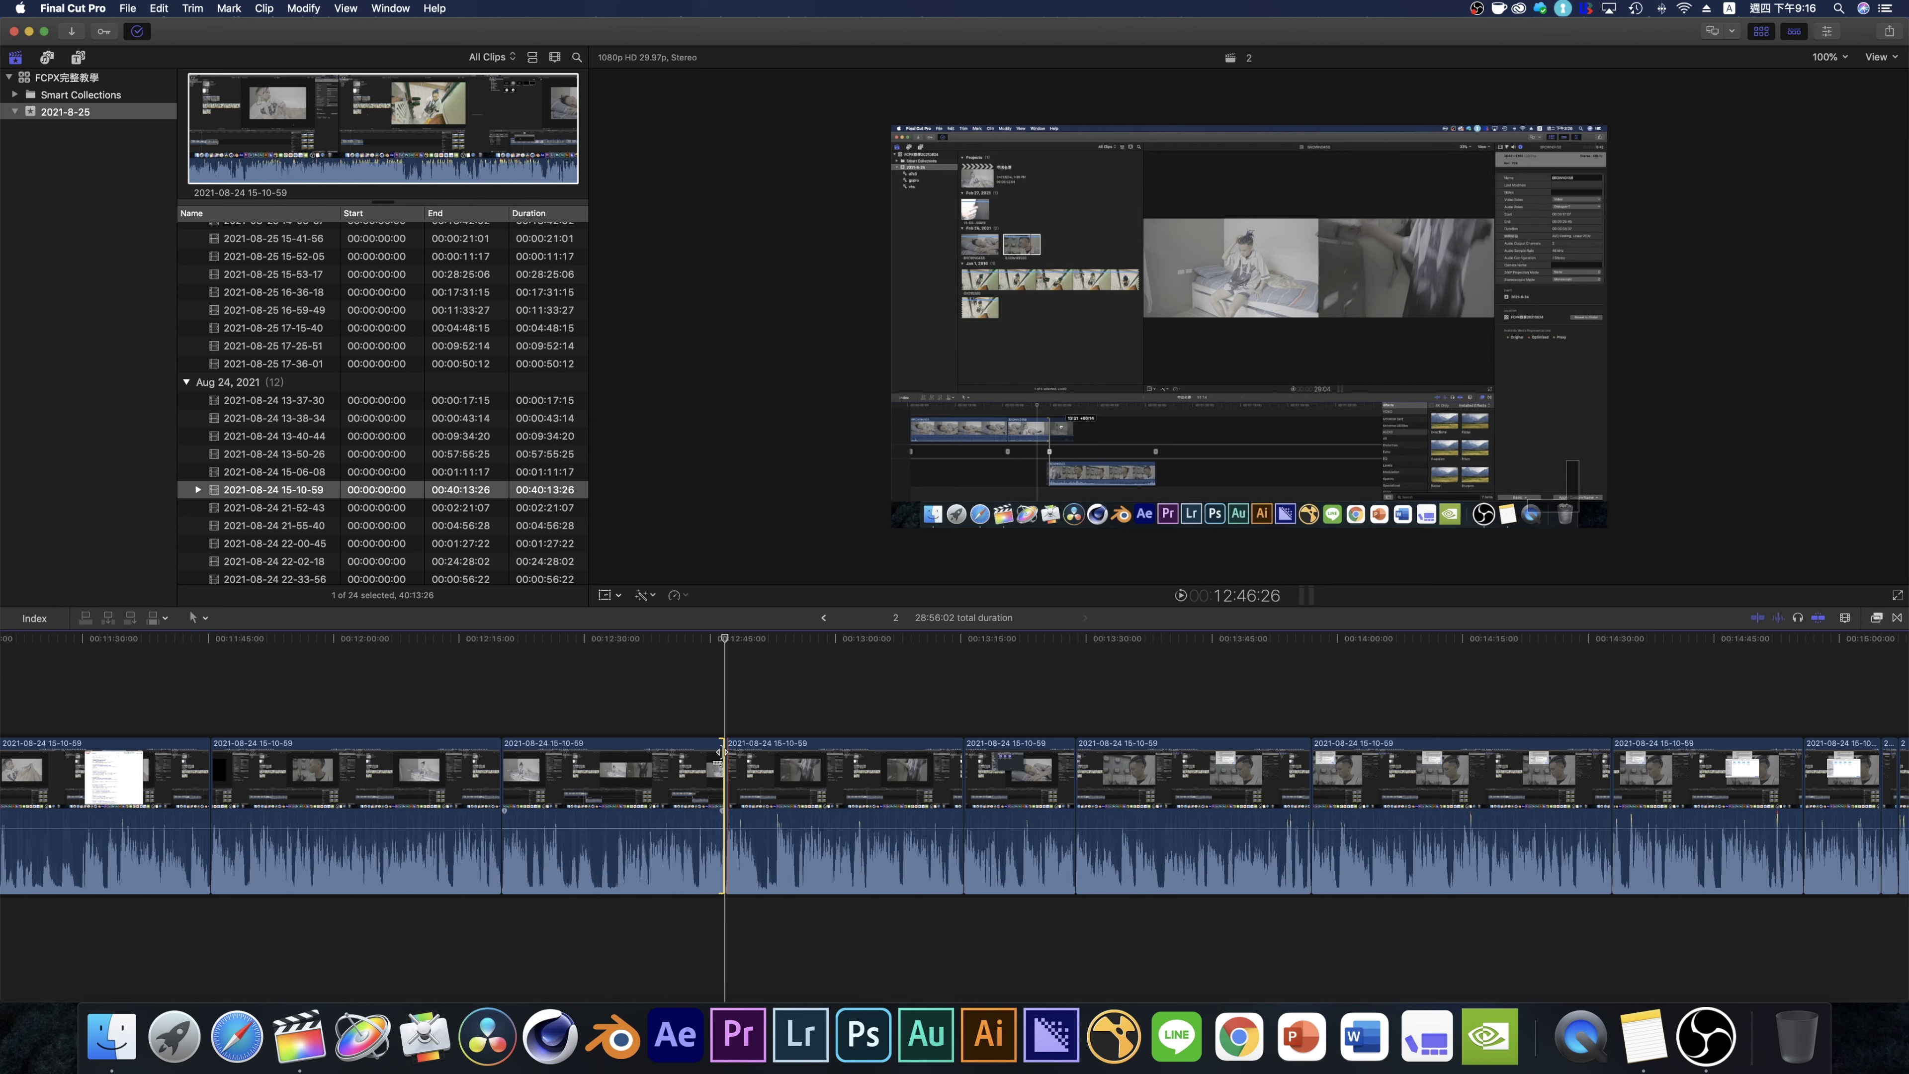
pyautogui.press('.')
pyautogui.press('.')
pyautogui.press('.')
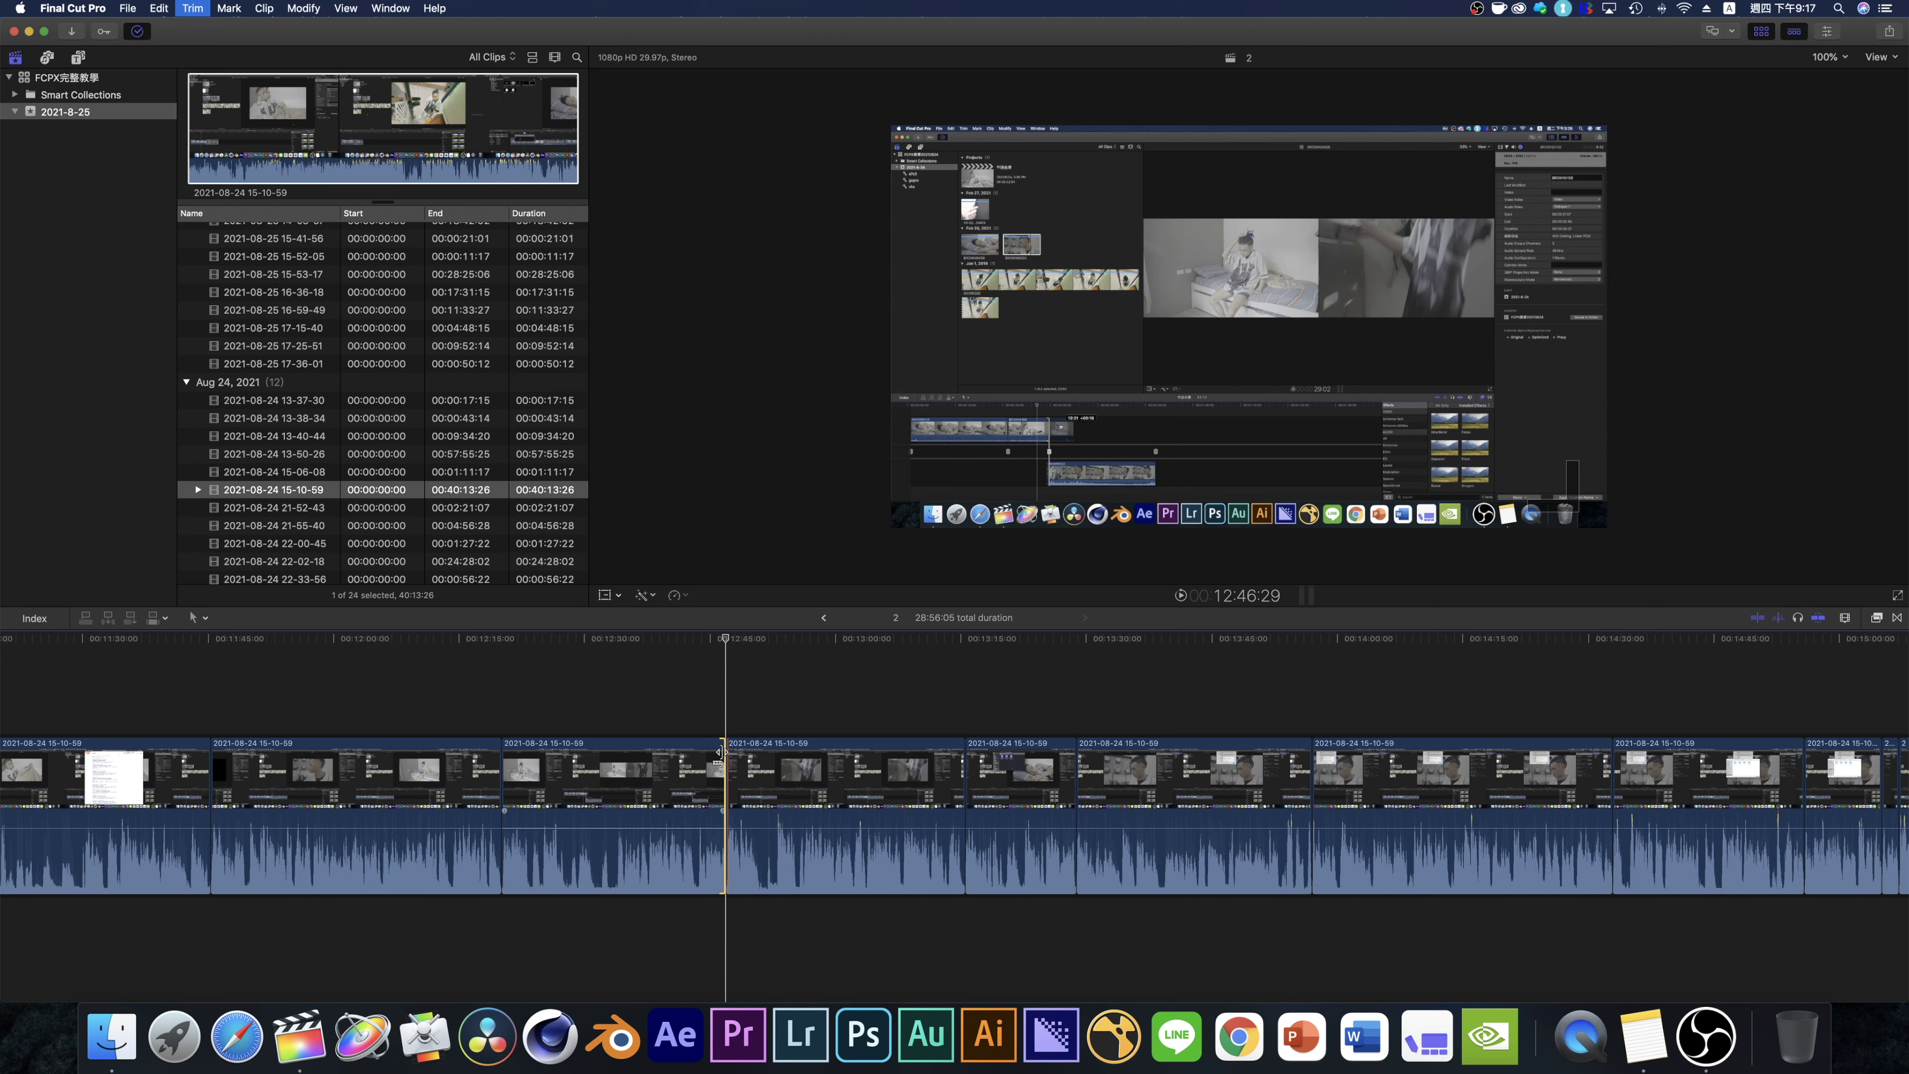
pyautogui.press('.')
pyautogui.press('.')
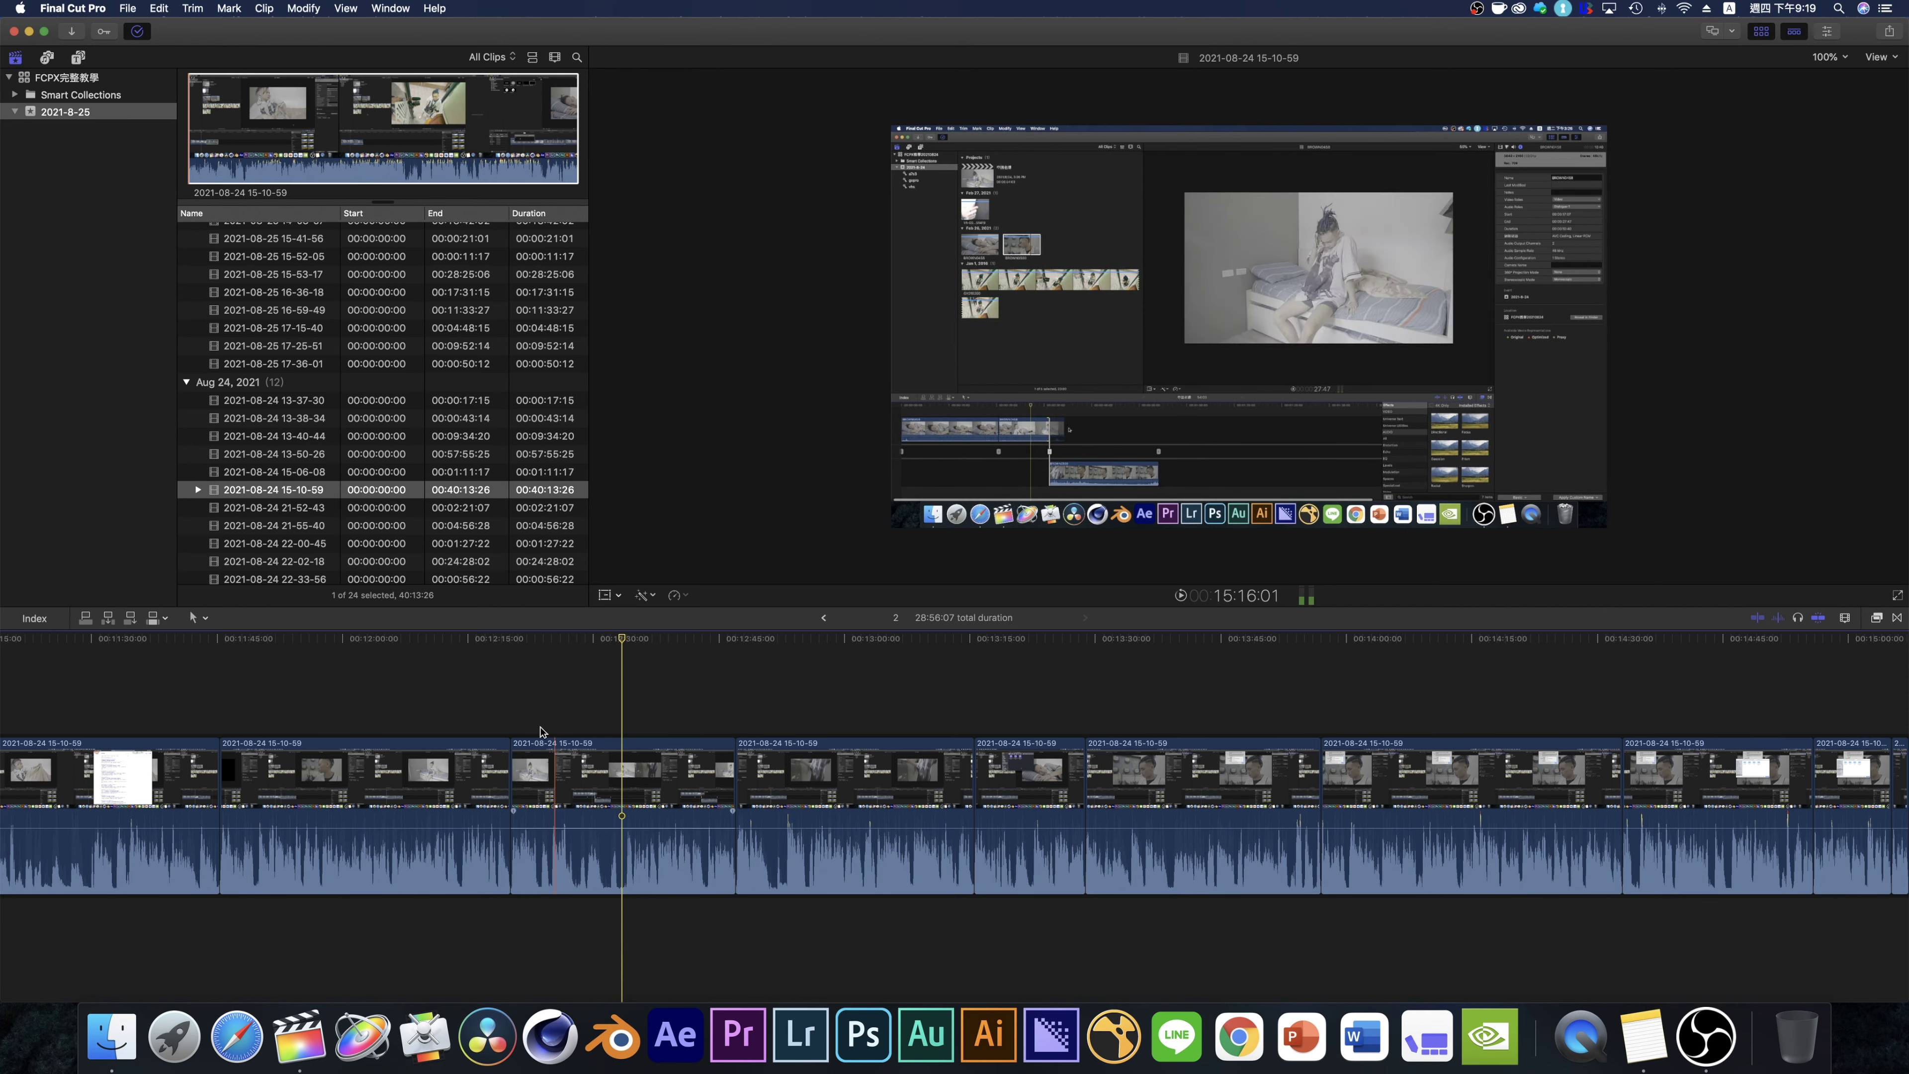
# - Blade the clip at the scrubbed point, delete the segment under the playhead, then undo
pyautogui.moveTo(623, 644)
pyautogui.mouseDown()
pyautogui.moveTo(725, 653)
pyautogui.moveTo(623, 664)
pyautogui.mouseUp()
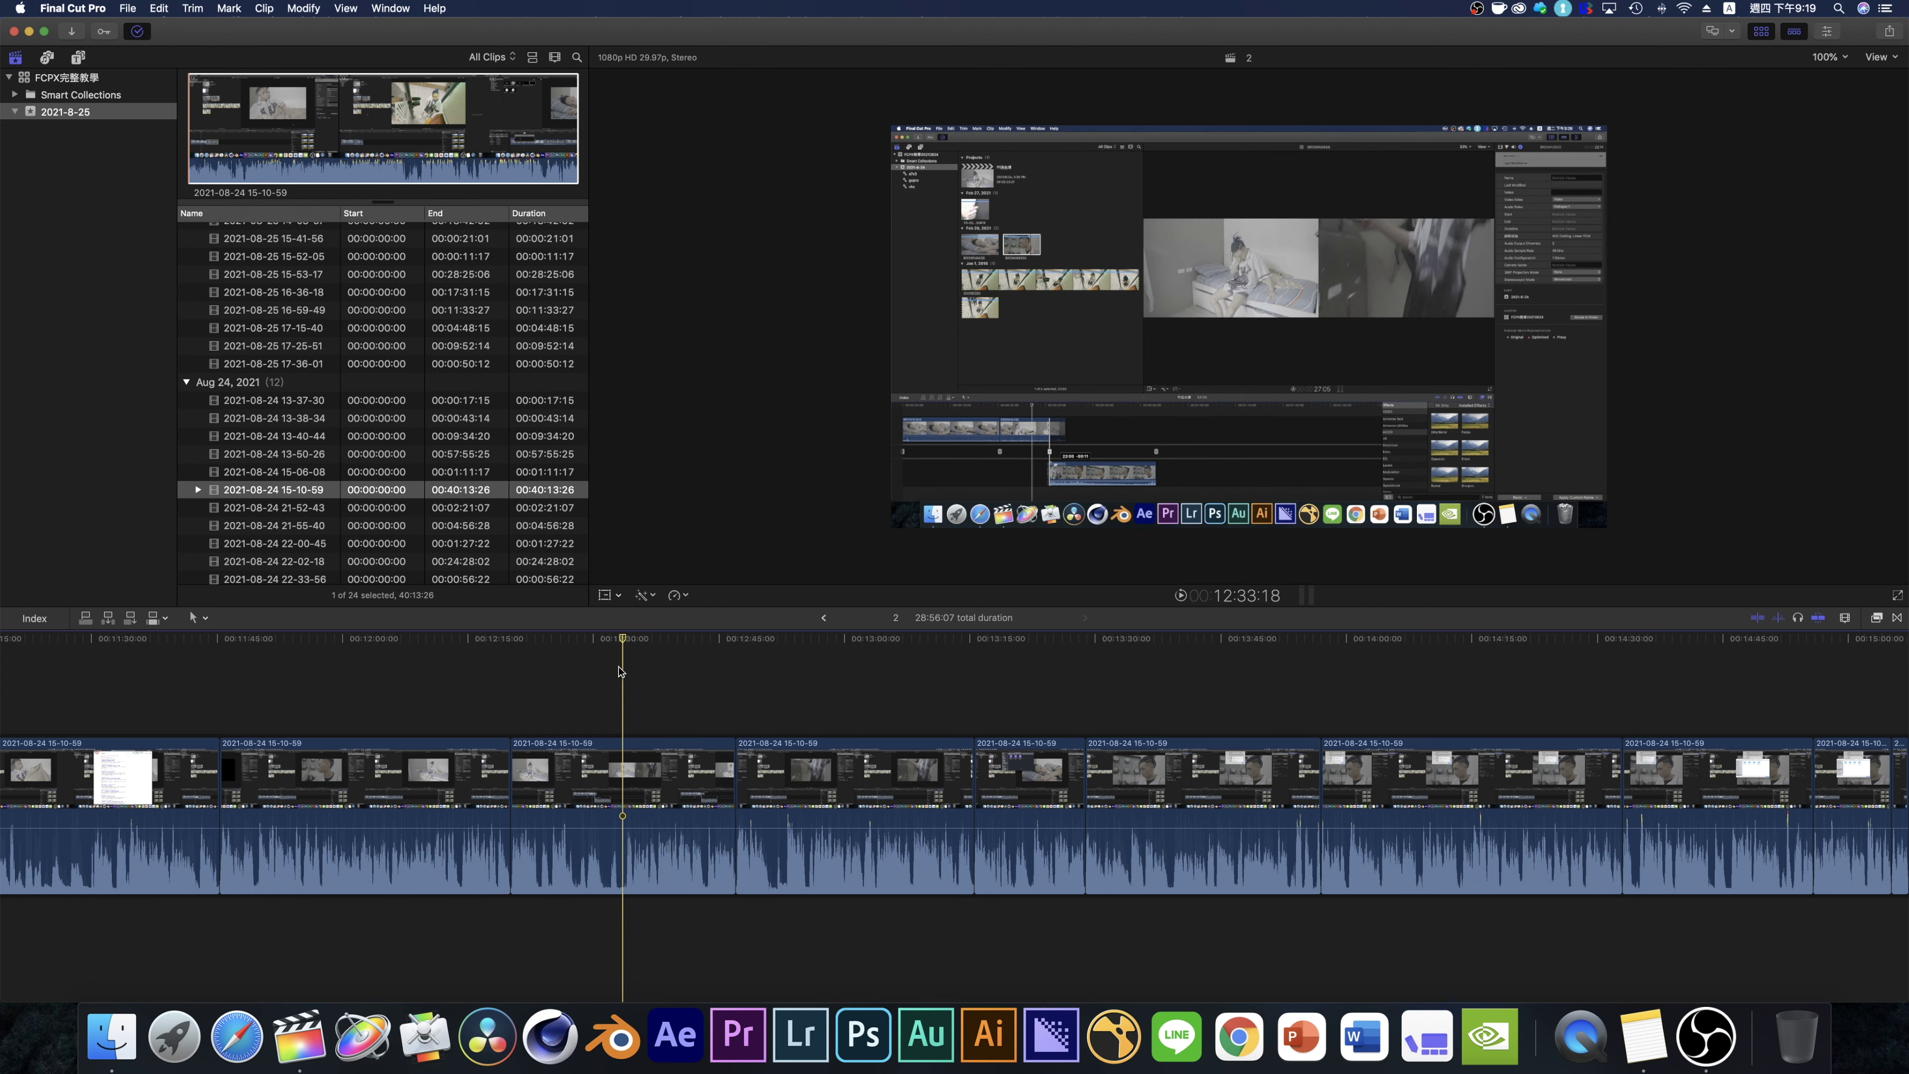
pyautogui.press('b')
pyautogui.click(630, 752)
pyautogui.press('a')
pyautogui.click(687, 779)
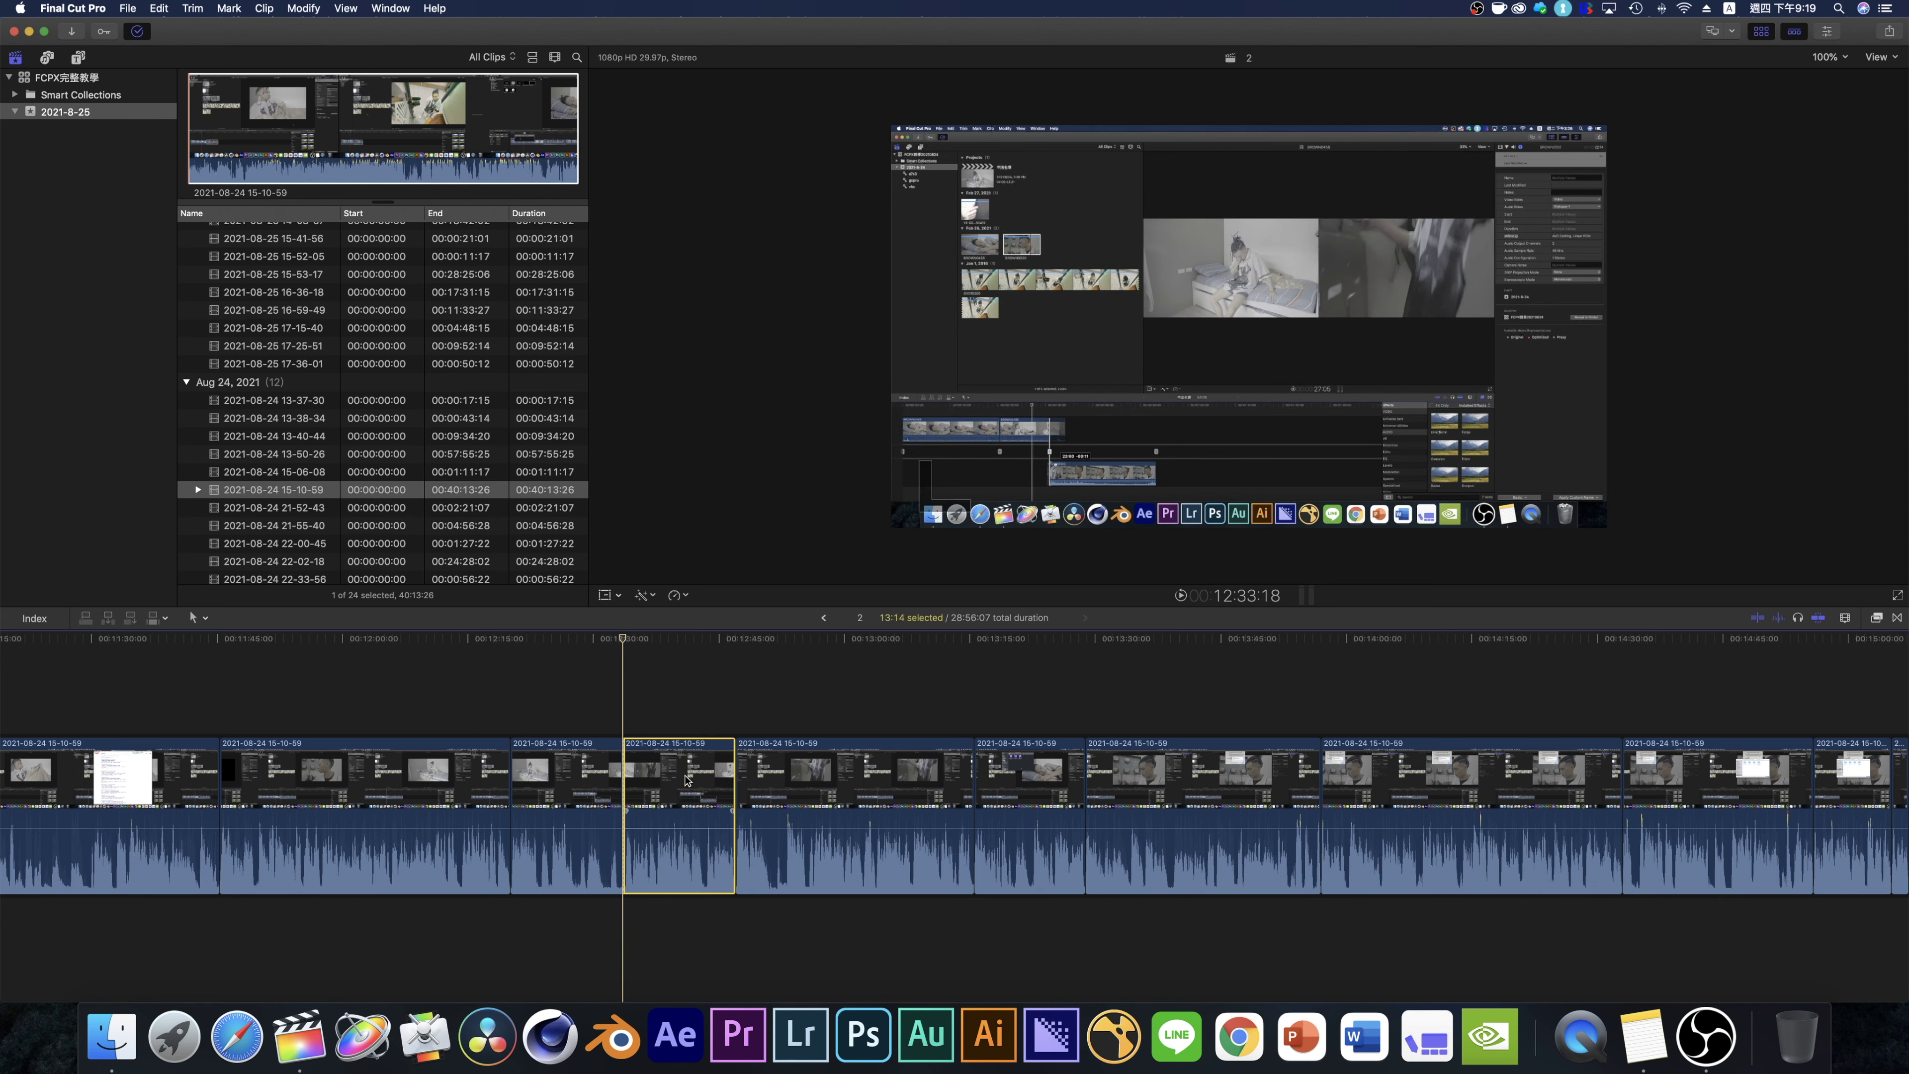
pyautogui.press('Delete')
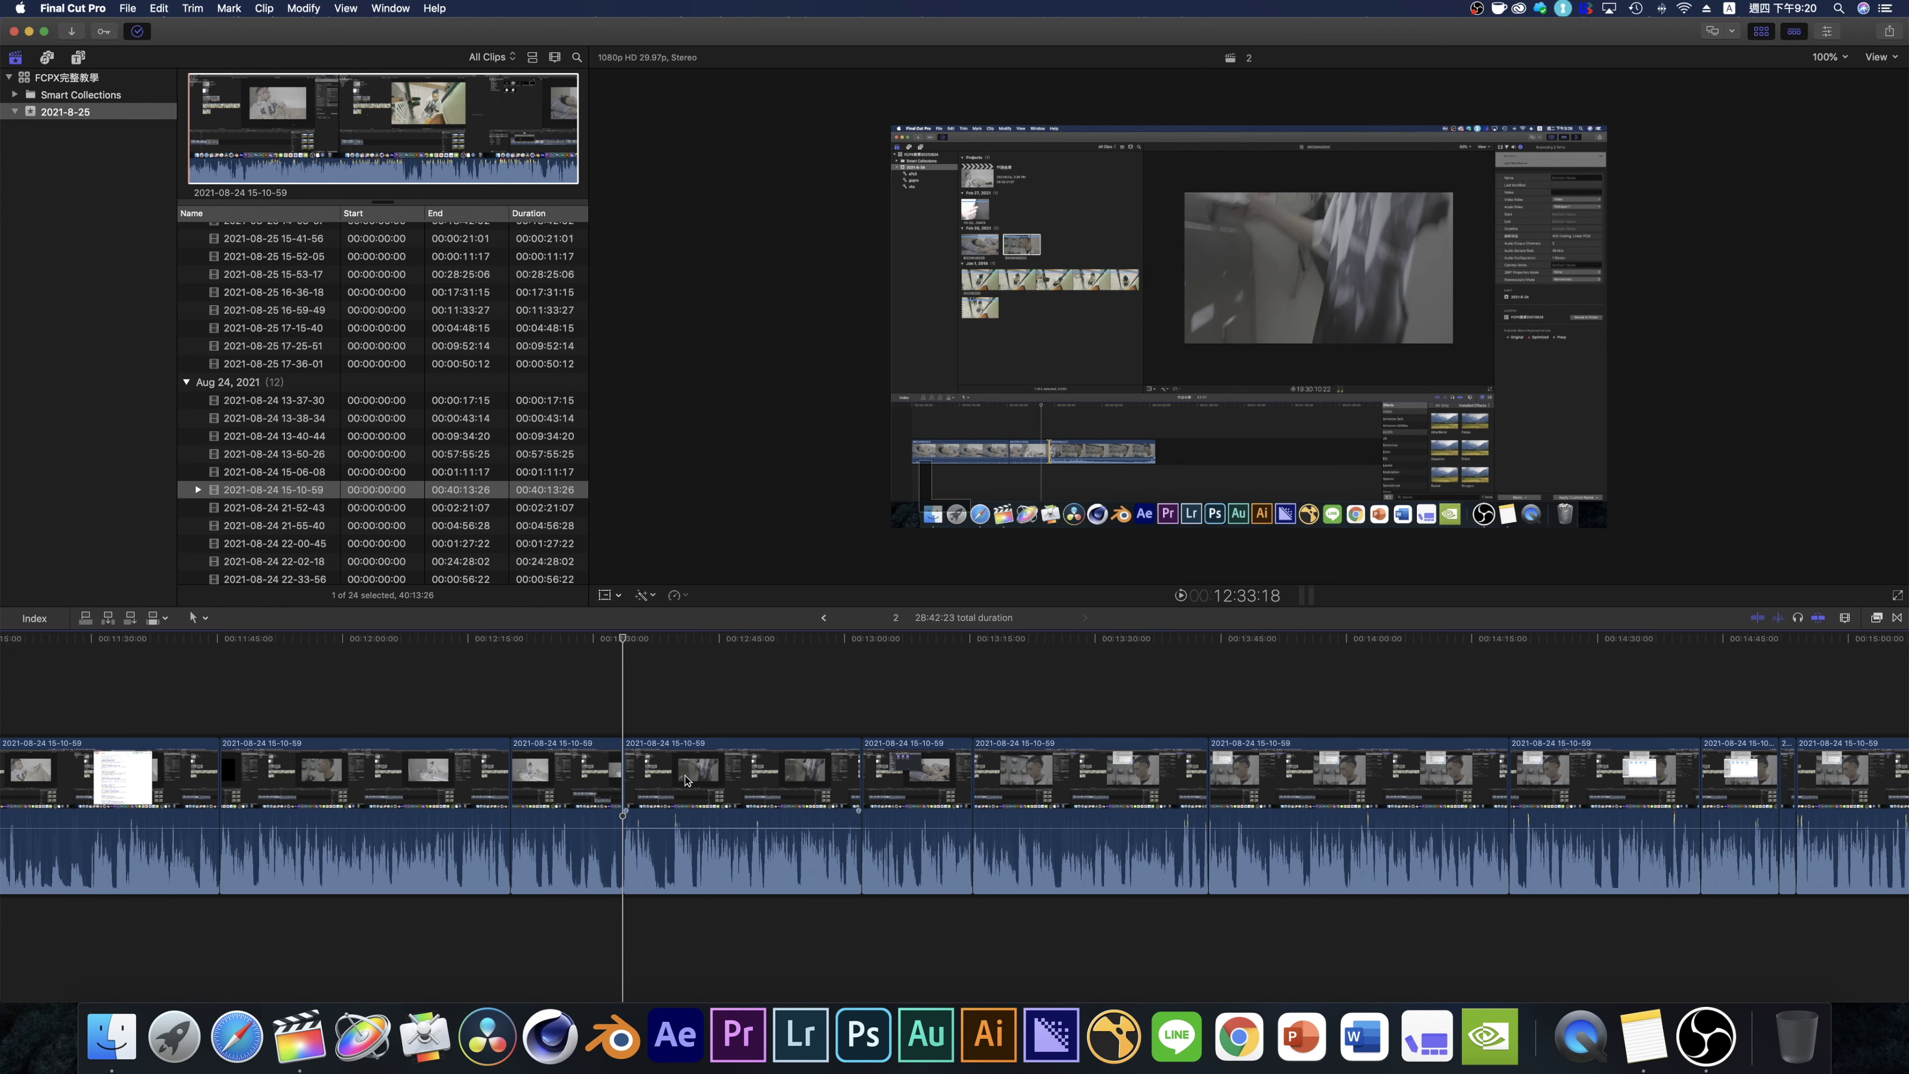
pyautogui.press('super+z')
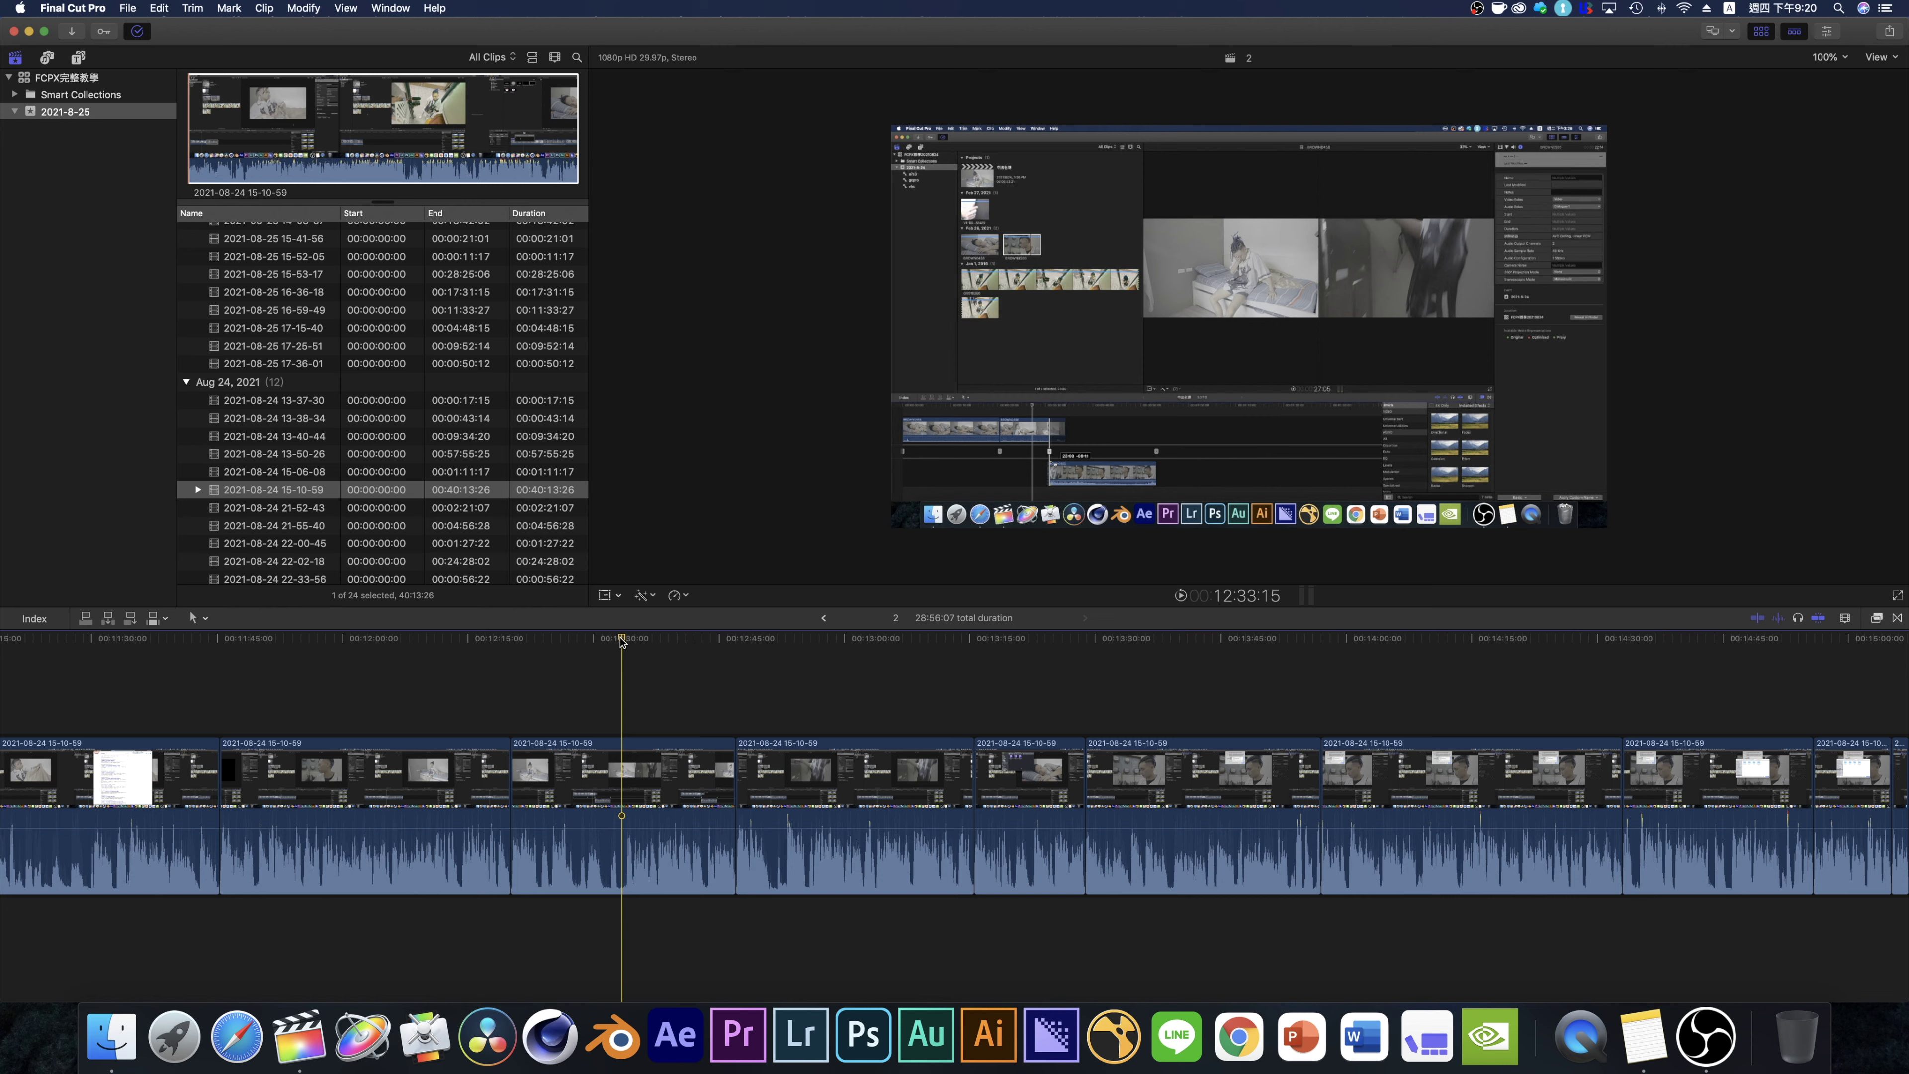
# - Trim the clip's end to the playhead and undo, then trim its start to the playhead
pyautogui.hotkey('alt', ']')
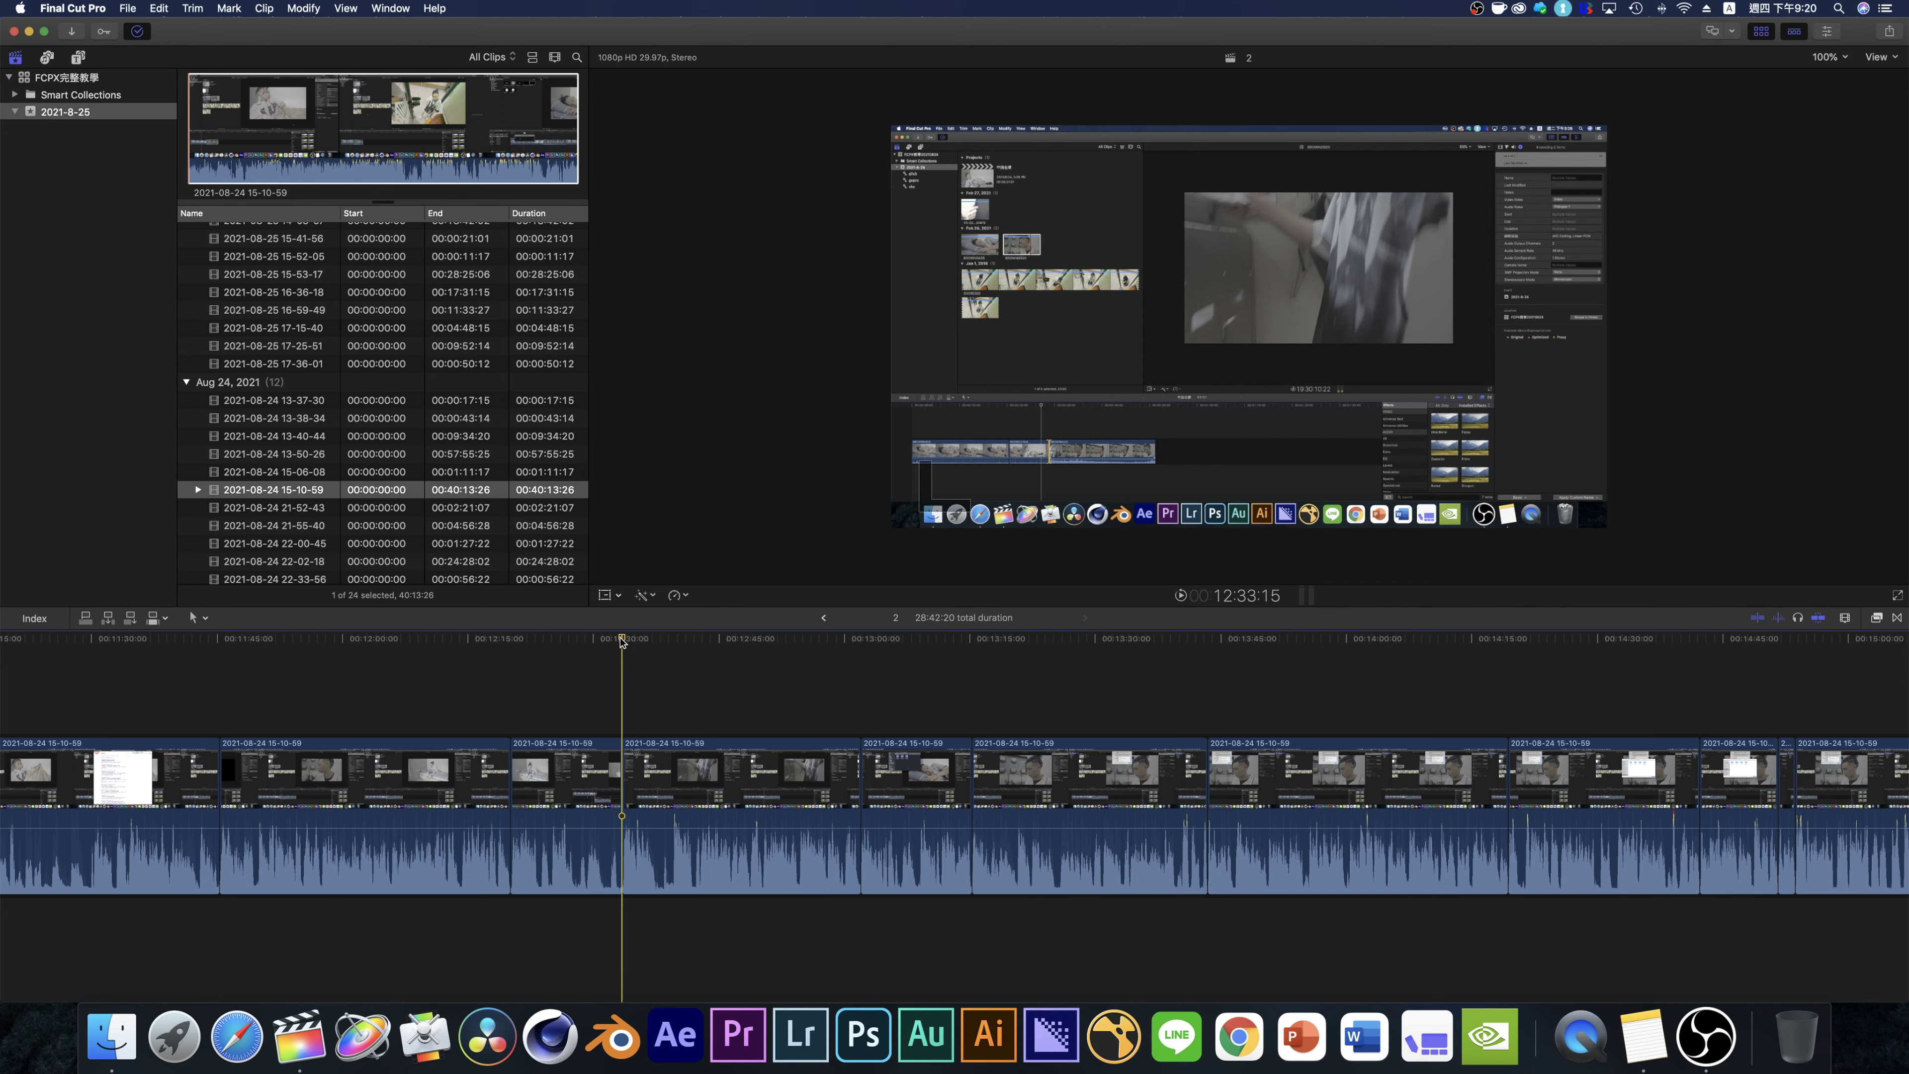
pyautogui.press('super+z')
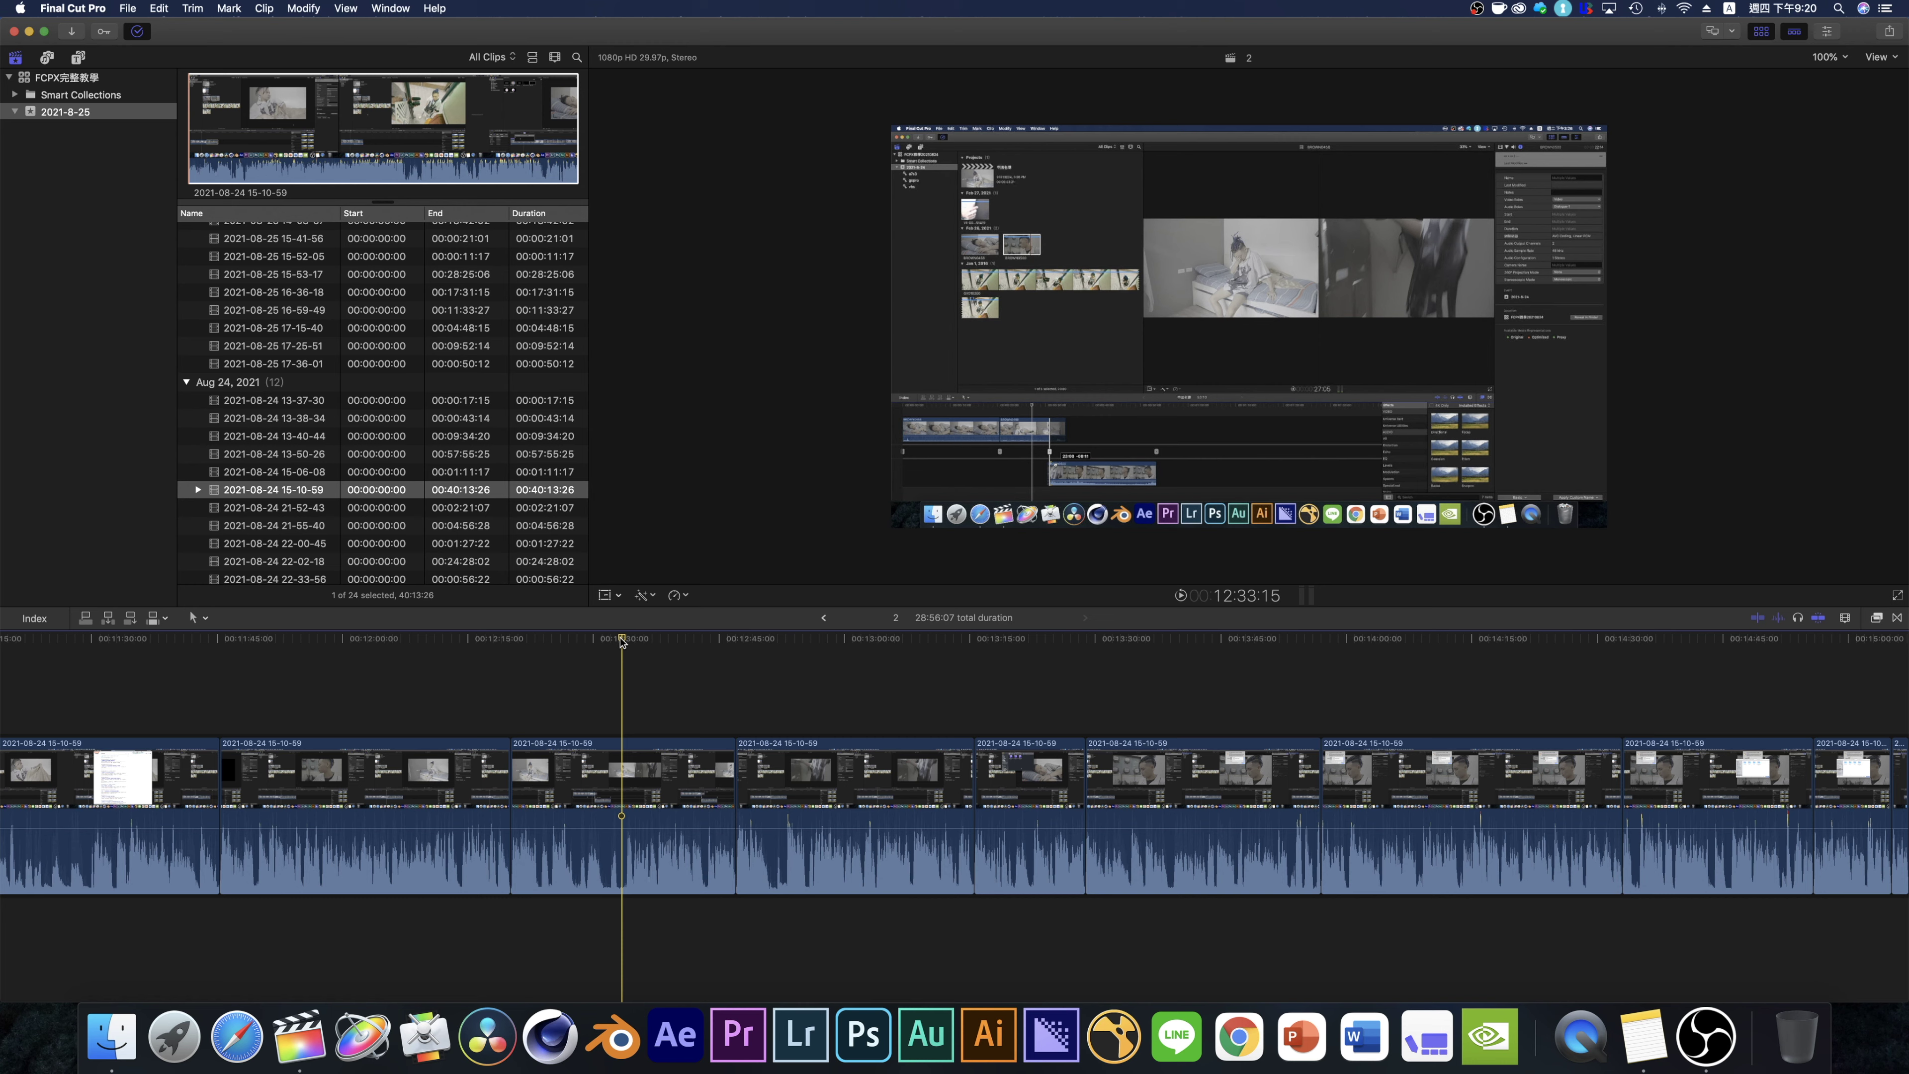
pyautogui.hotkey('alt', '[')
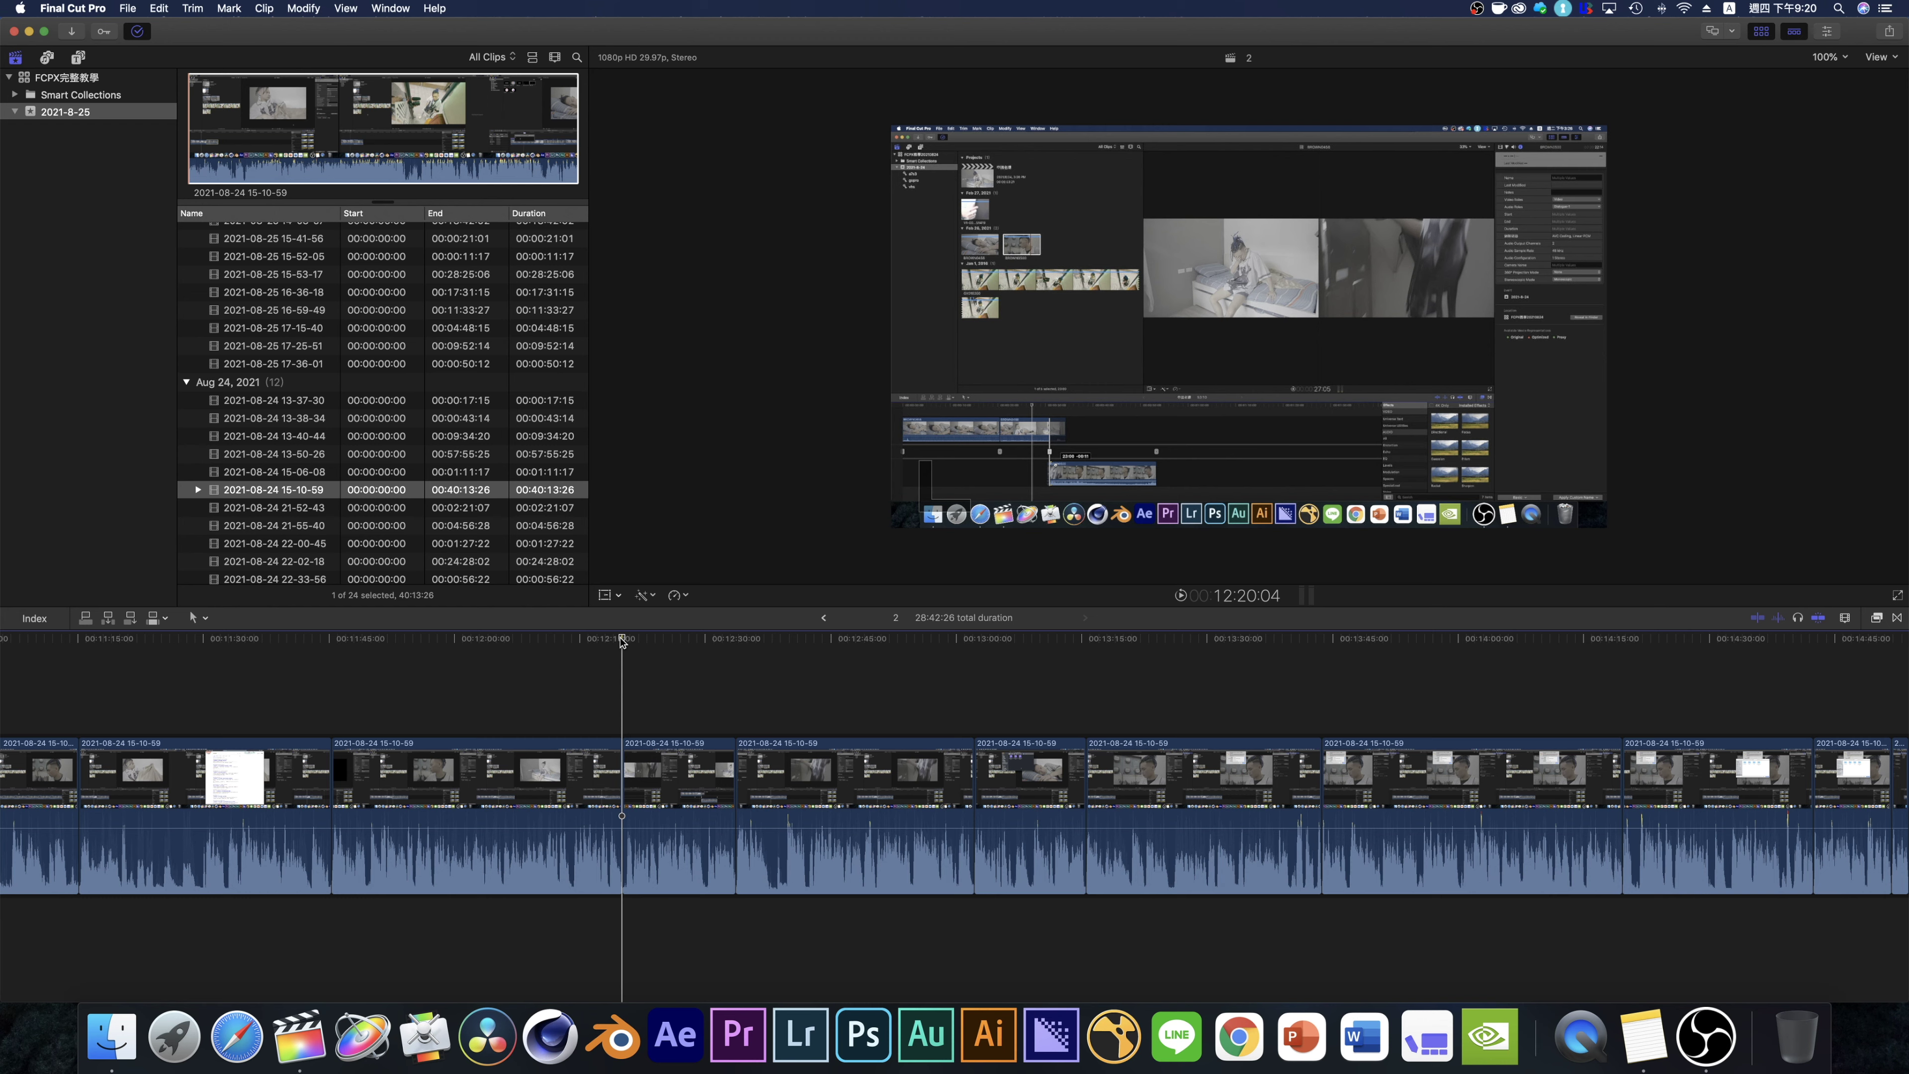
# - Park the playhead at 11:55:27 and play backward and forward with J, K, L and Space
pyautogui.click(414, 639)
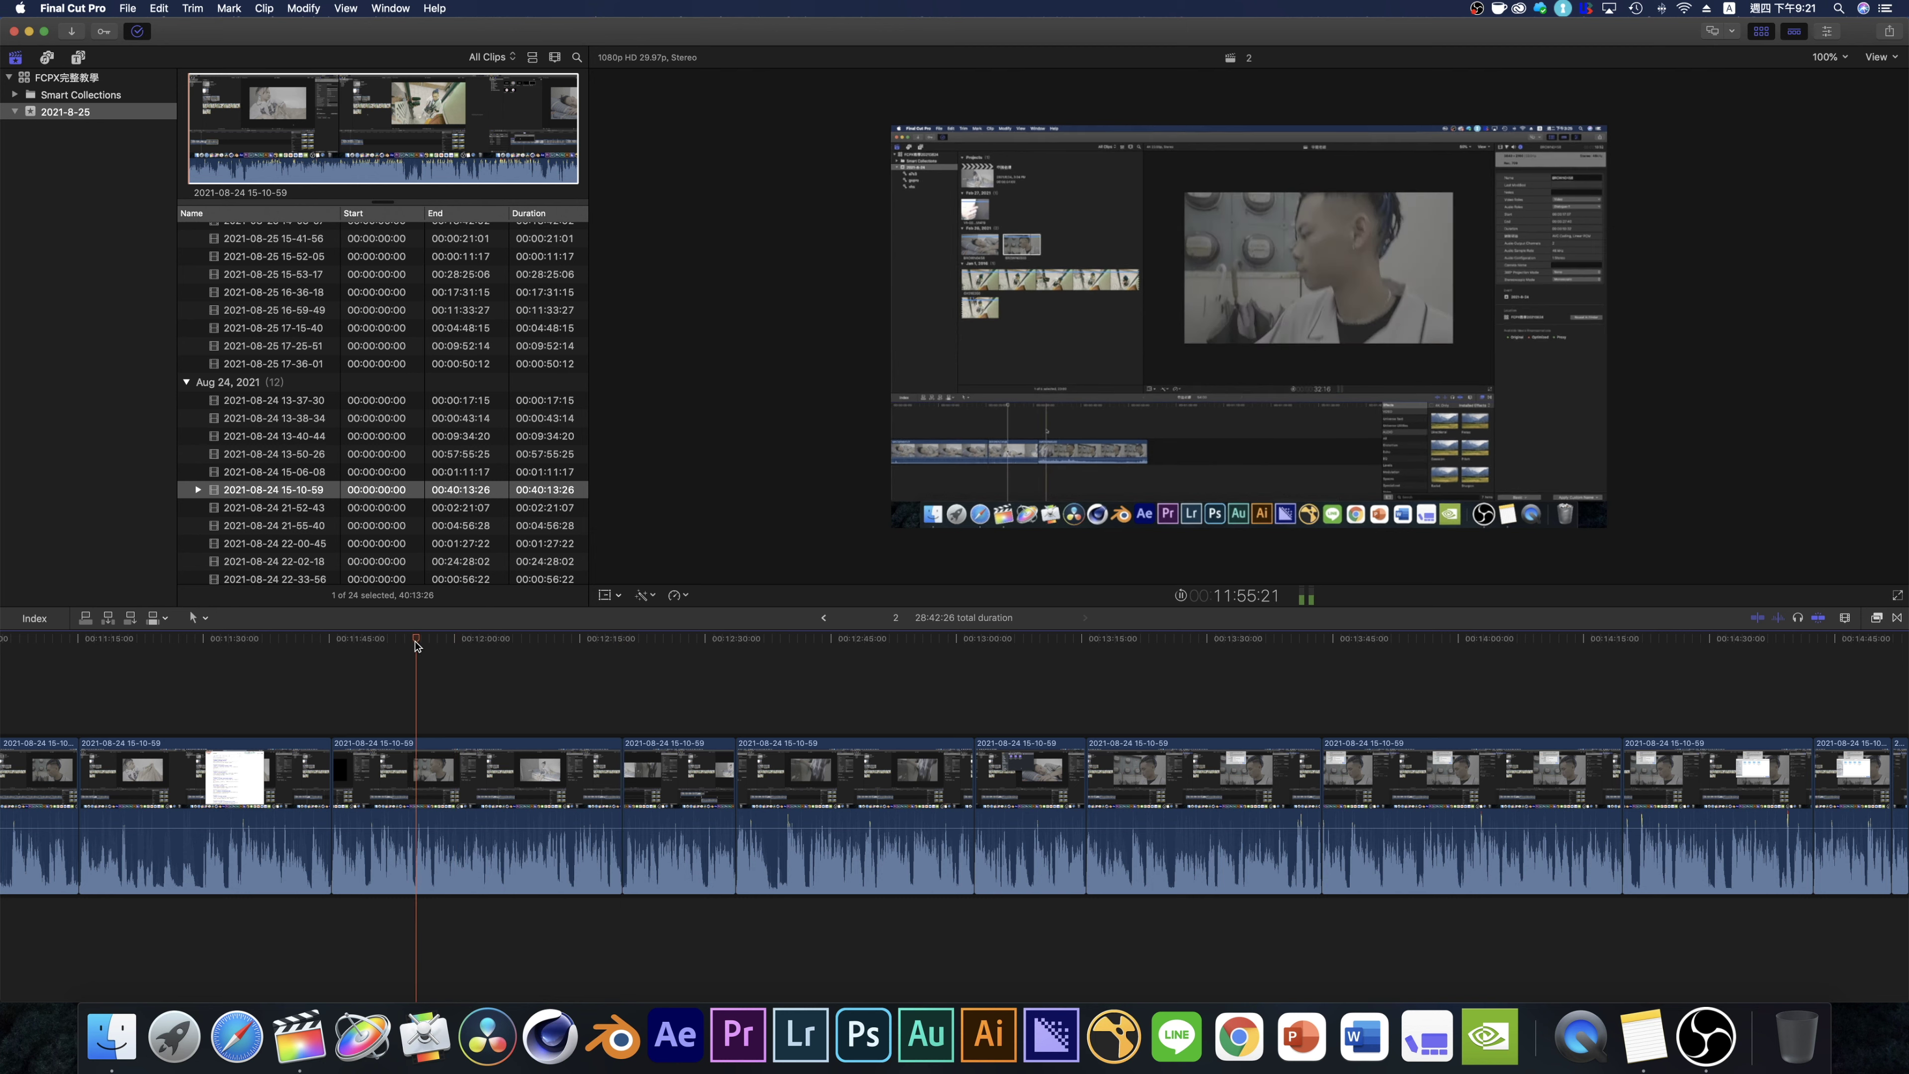
pyautogui.click(419, 640)
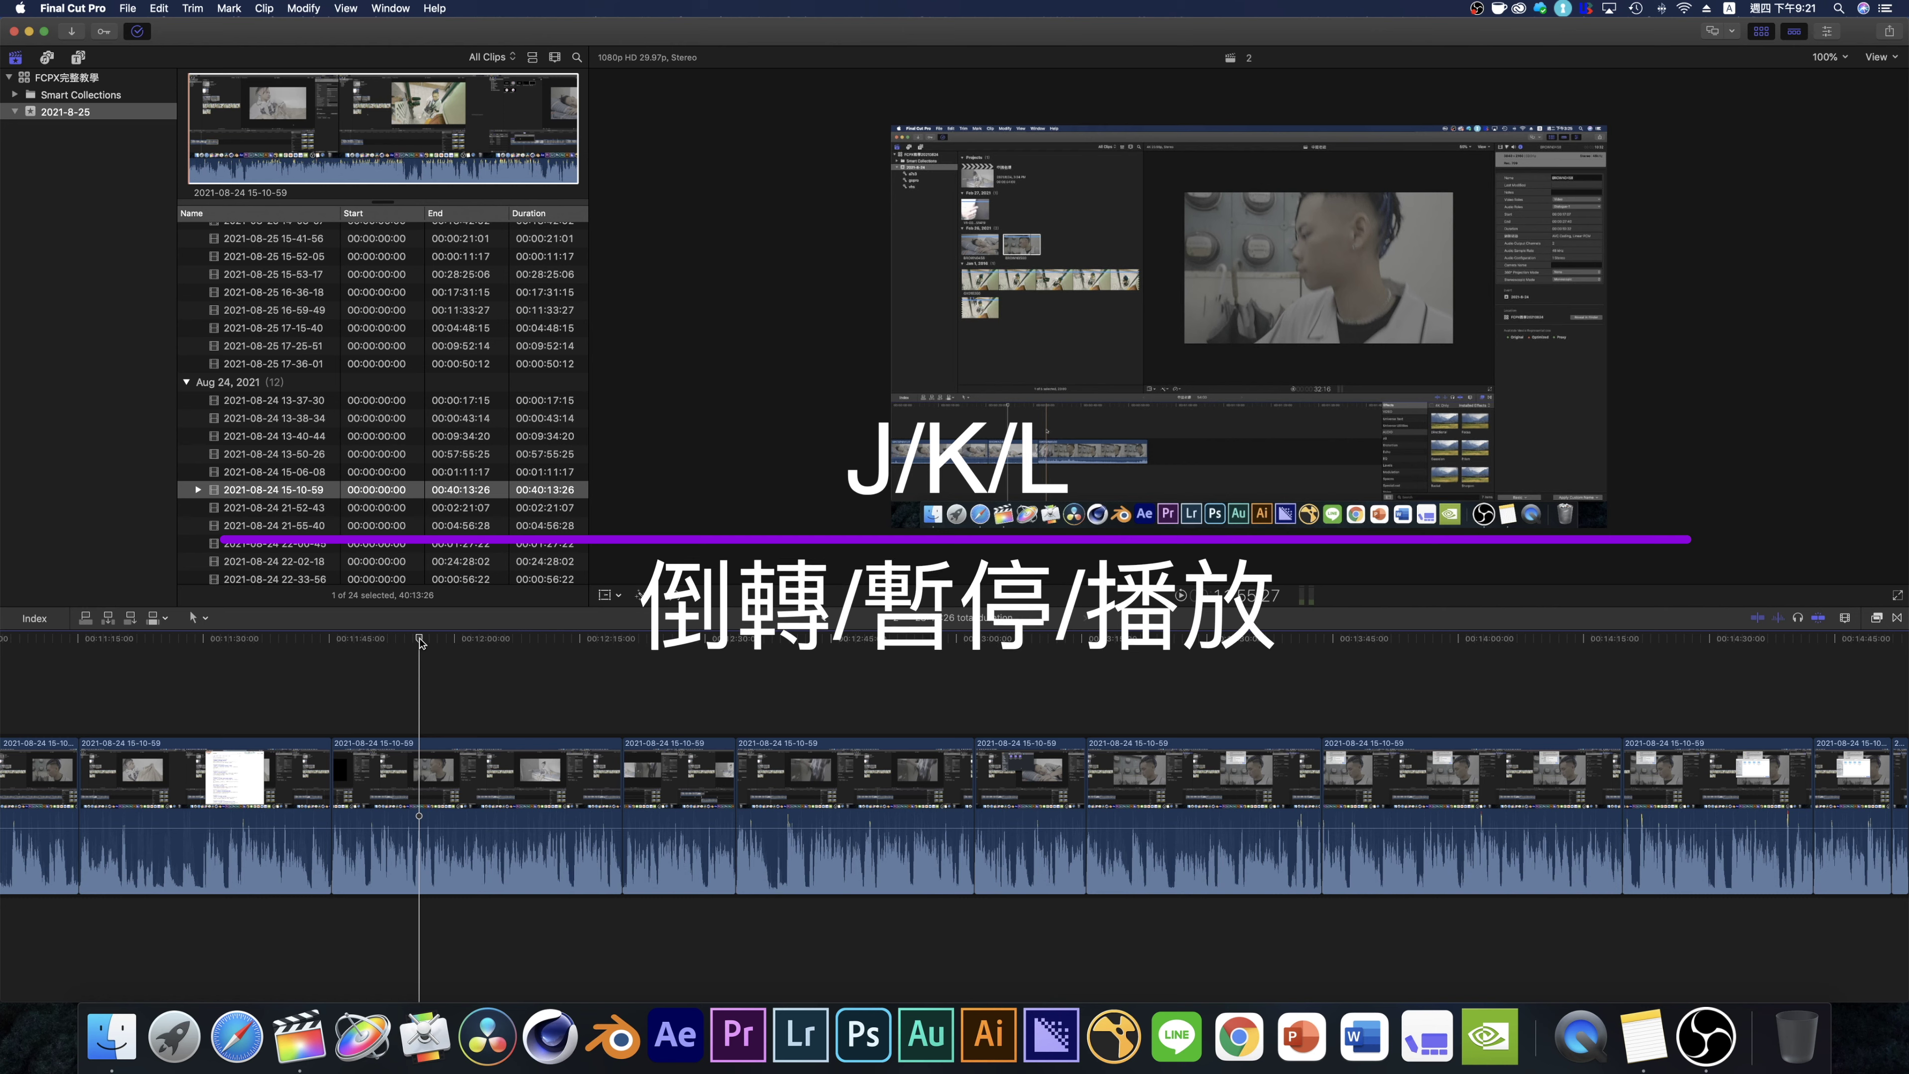
pyautogui.press('j')
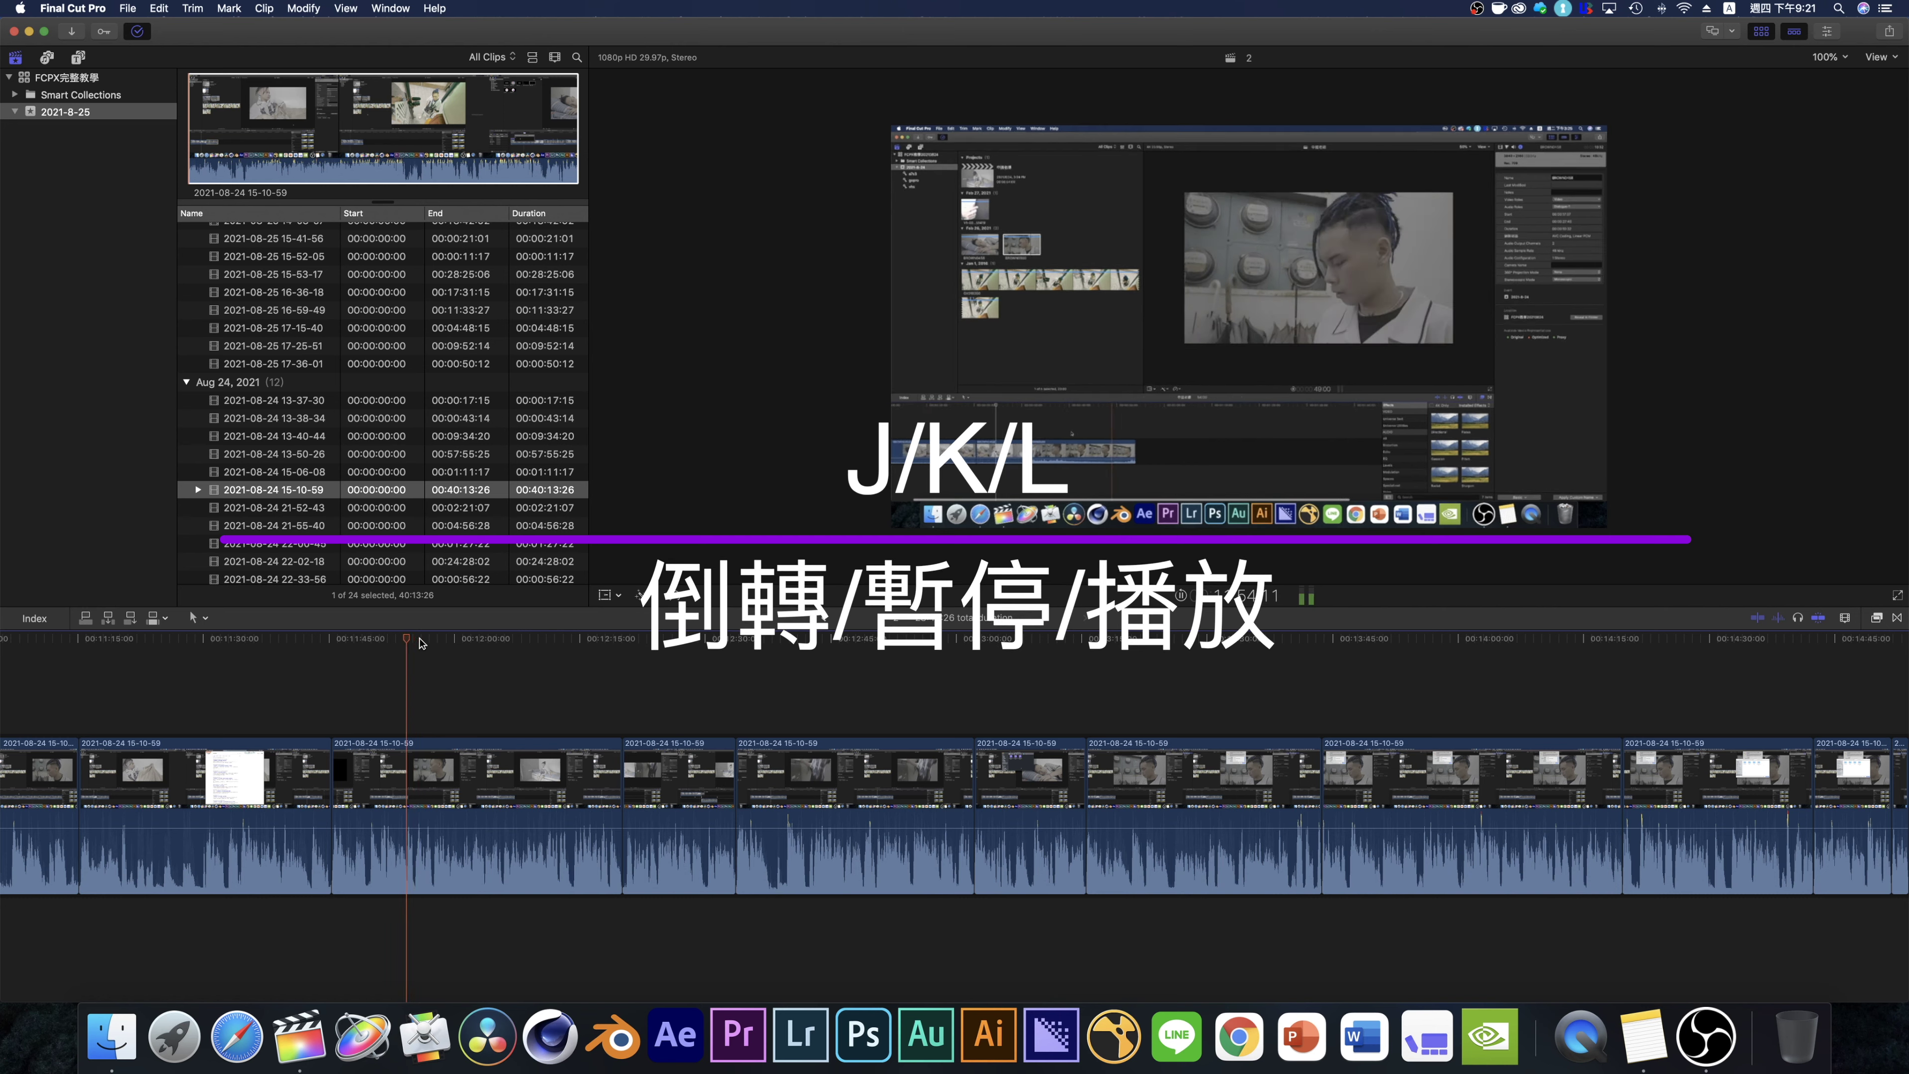
pyautogui.press('k')
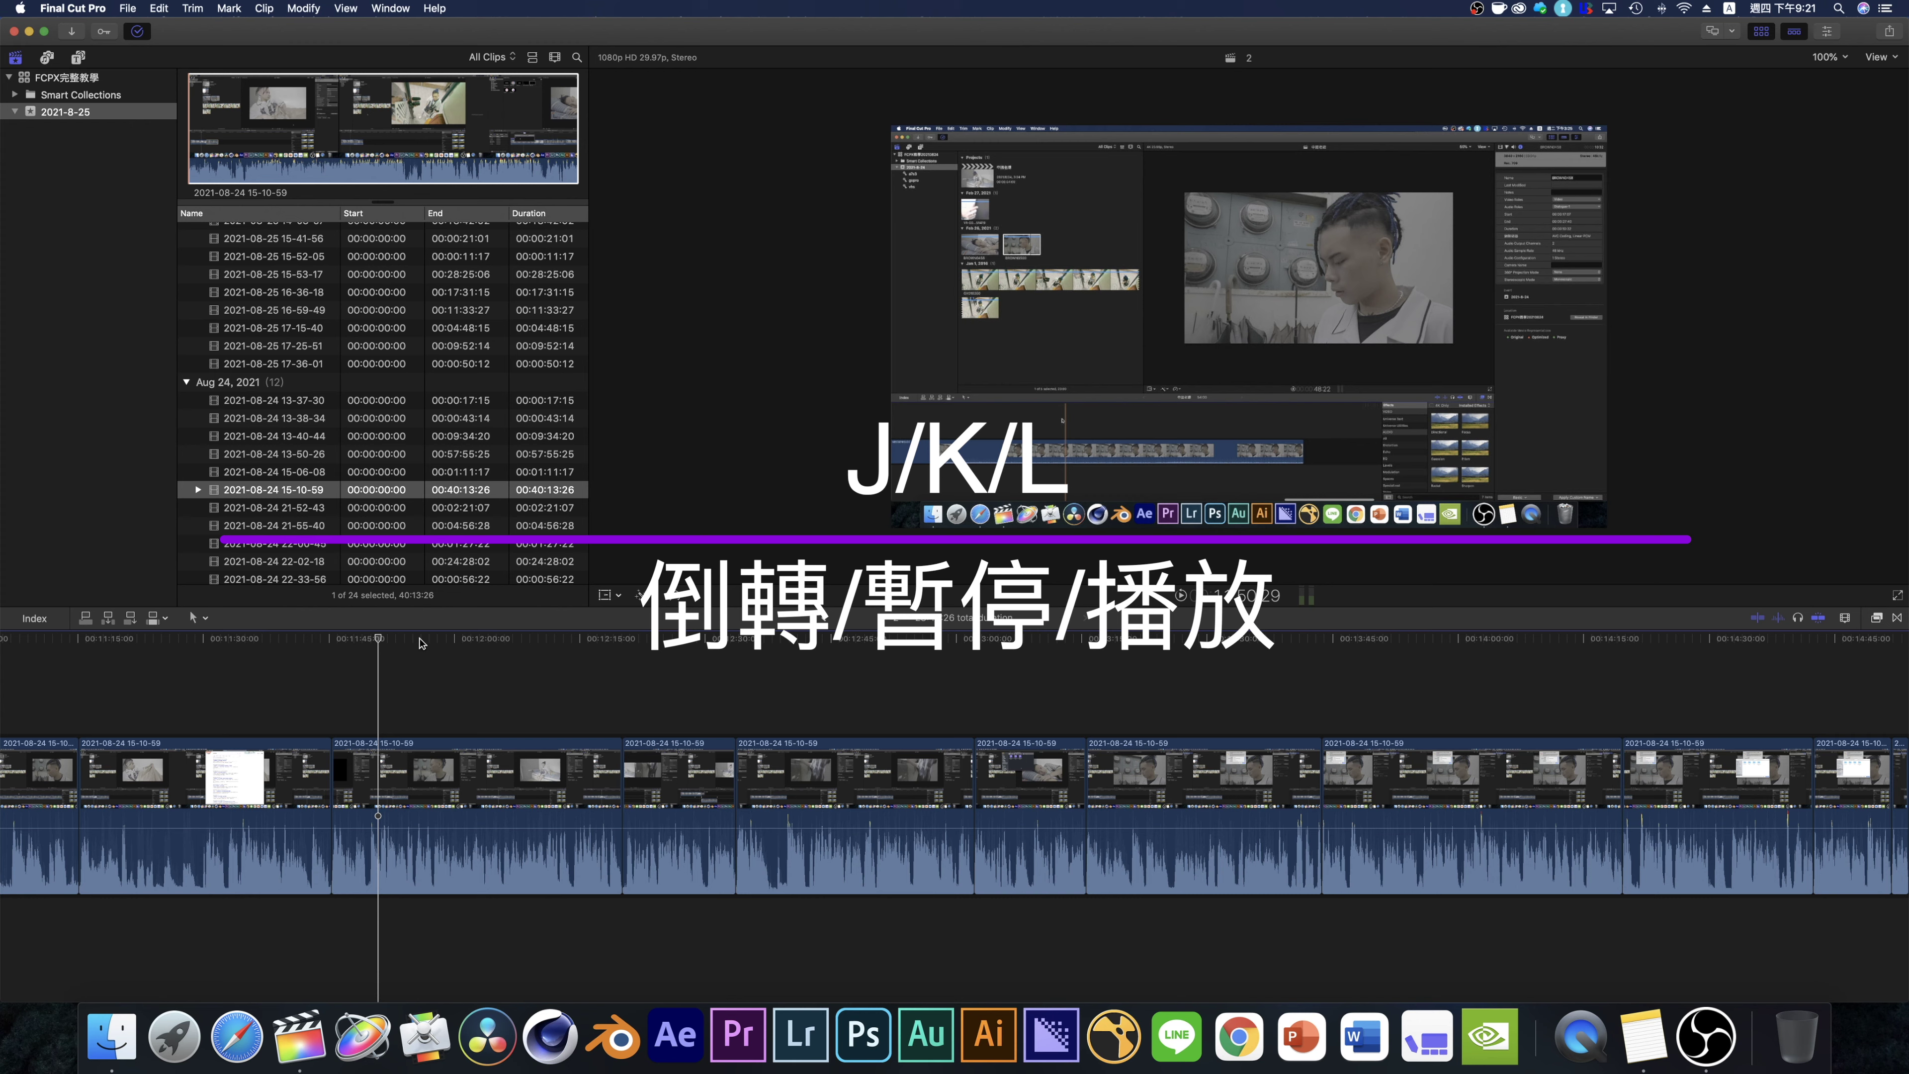
pyautogui.press('l')
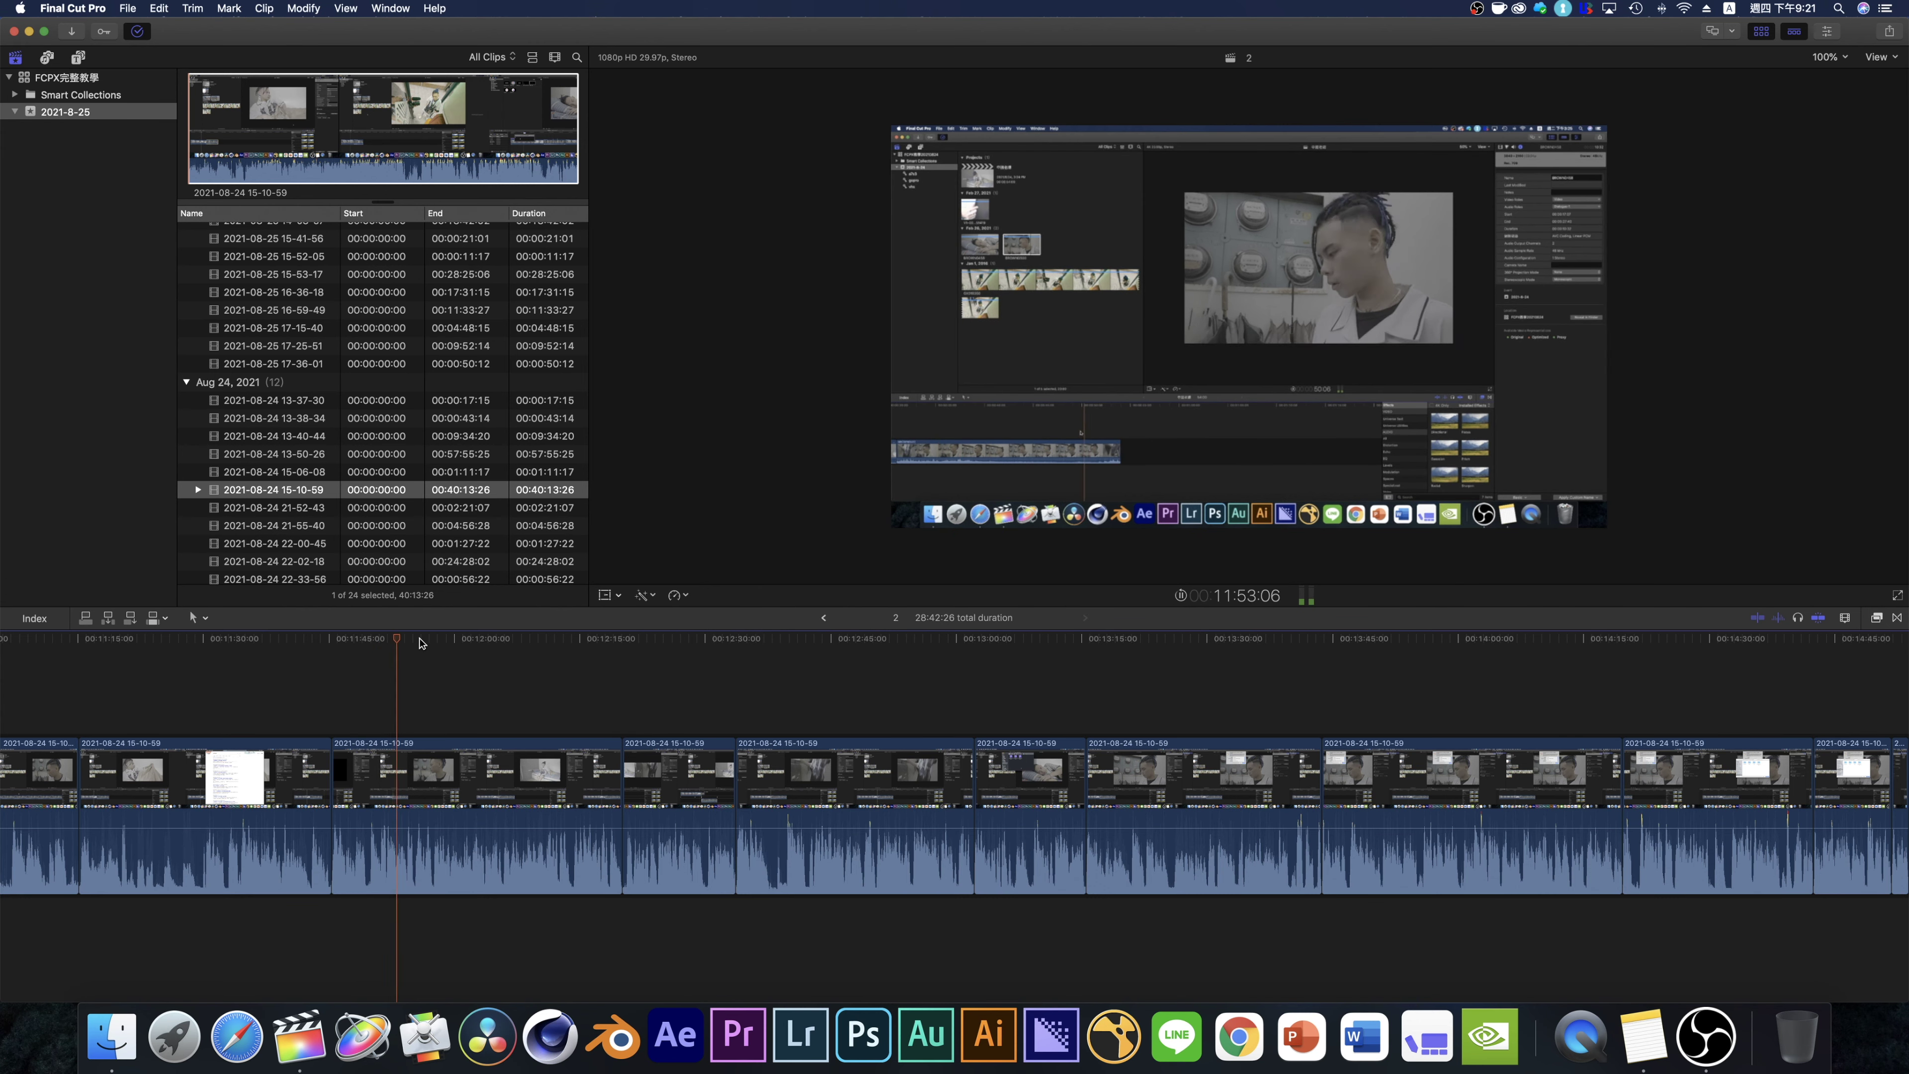
pyautogui.press('k')
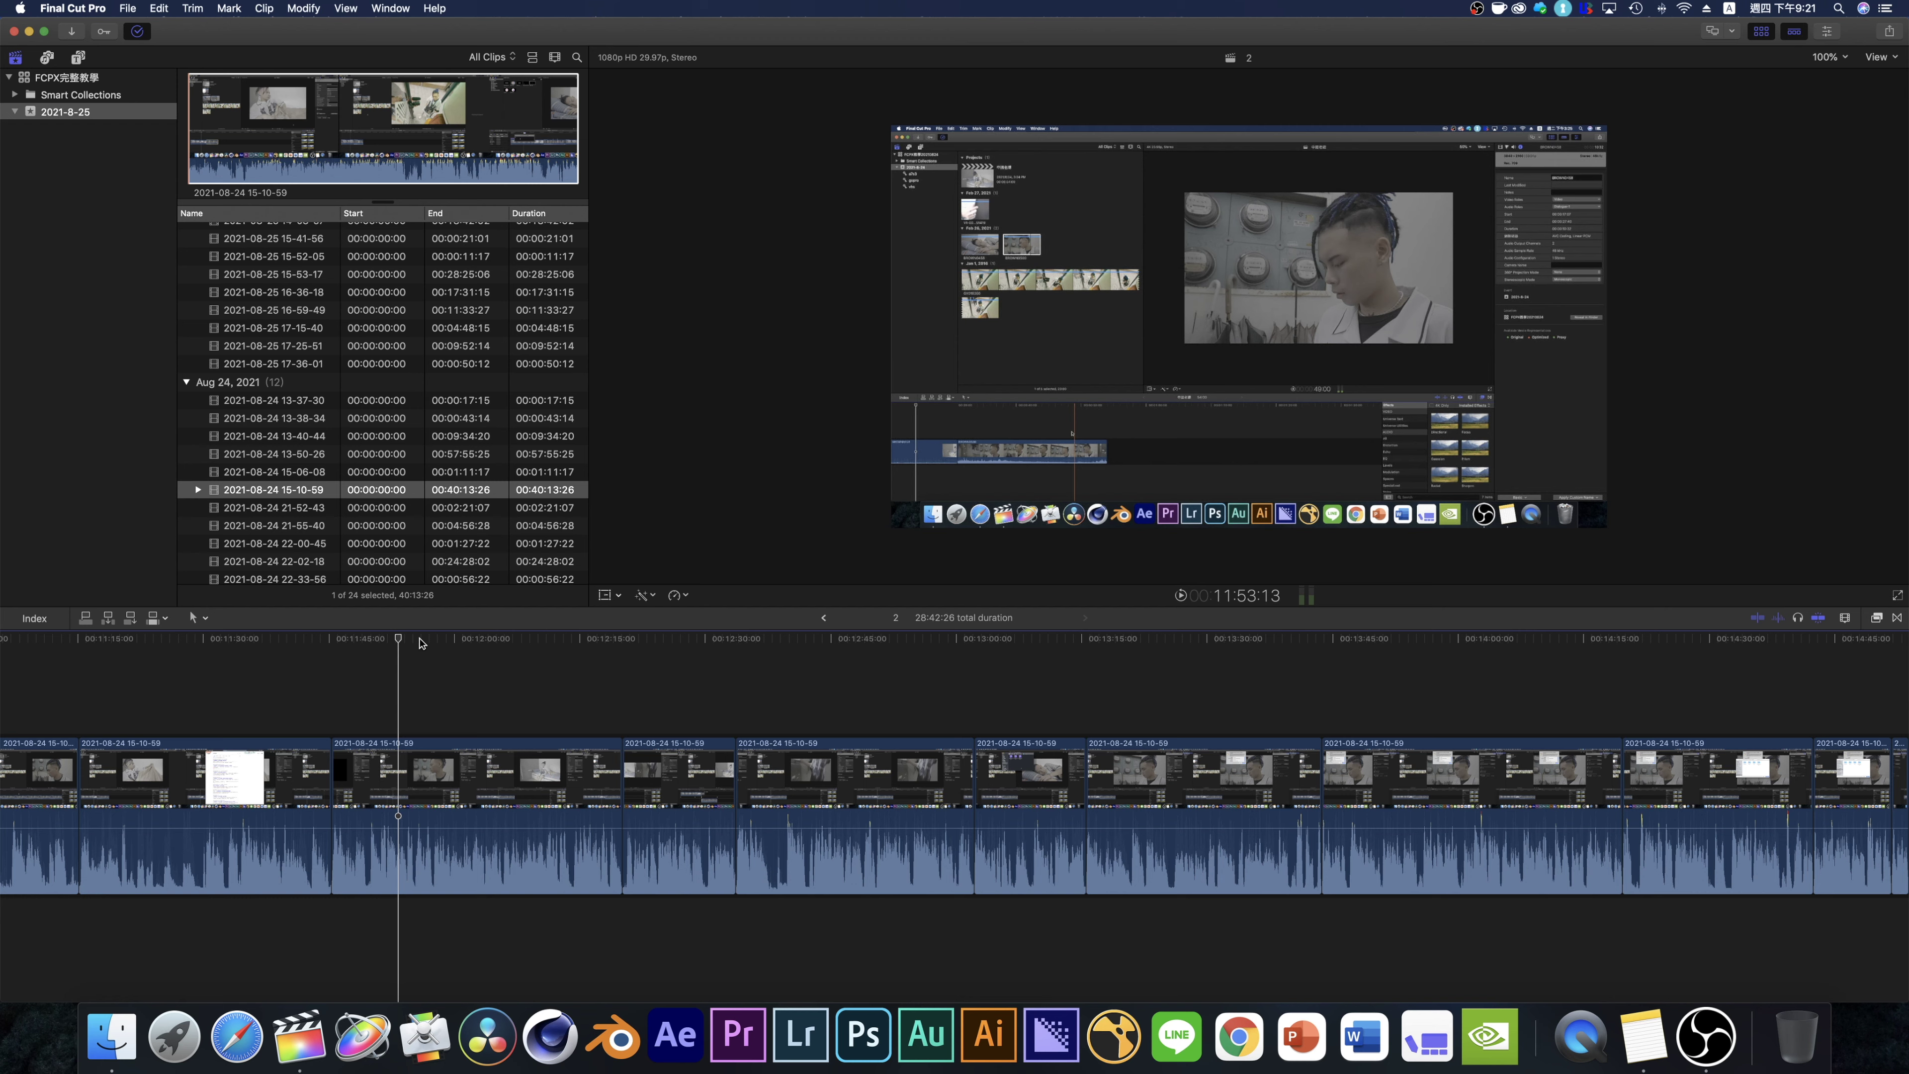
pyautogui.press('j')
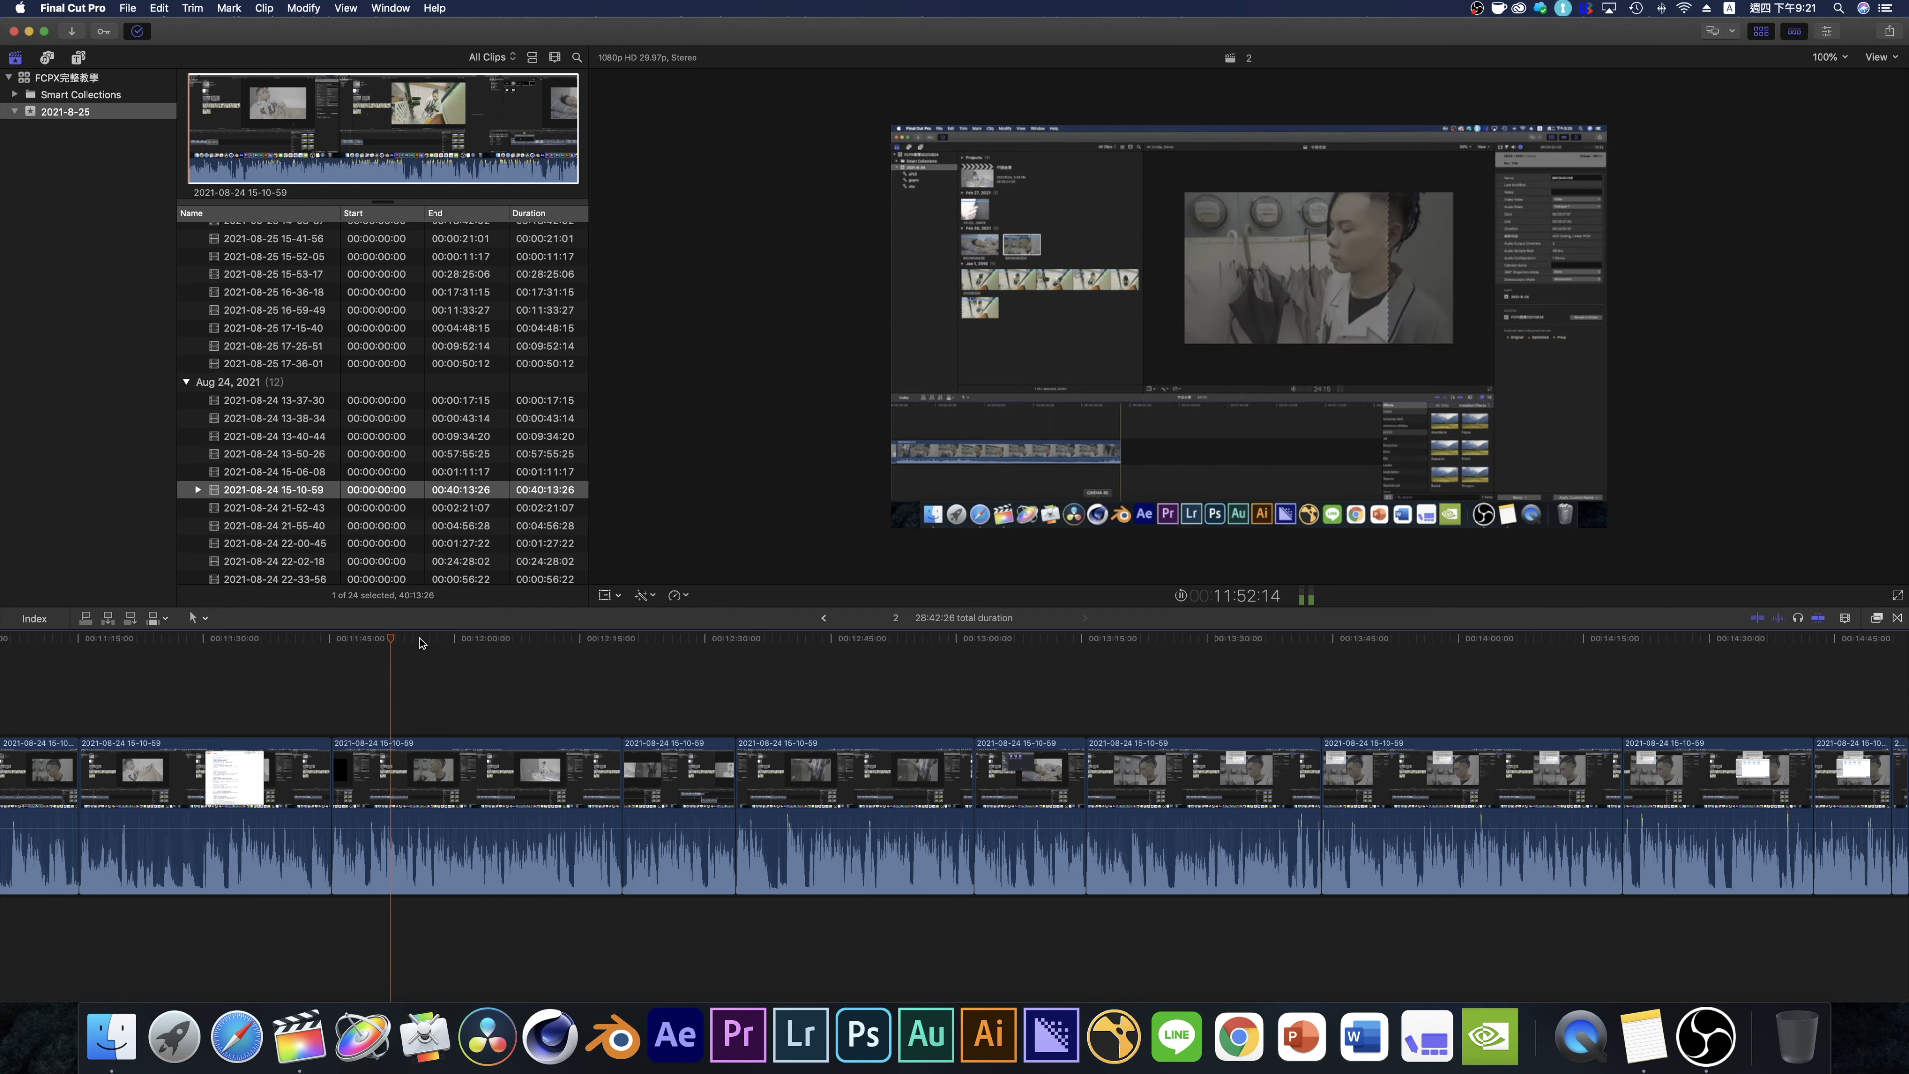
pyautogui.press('k')
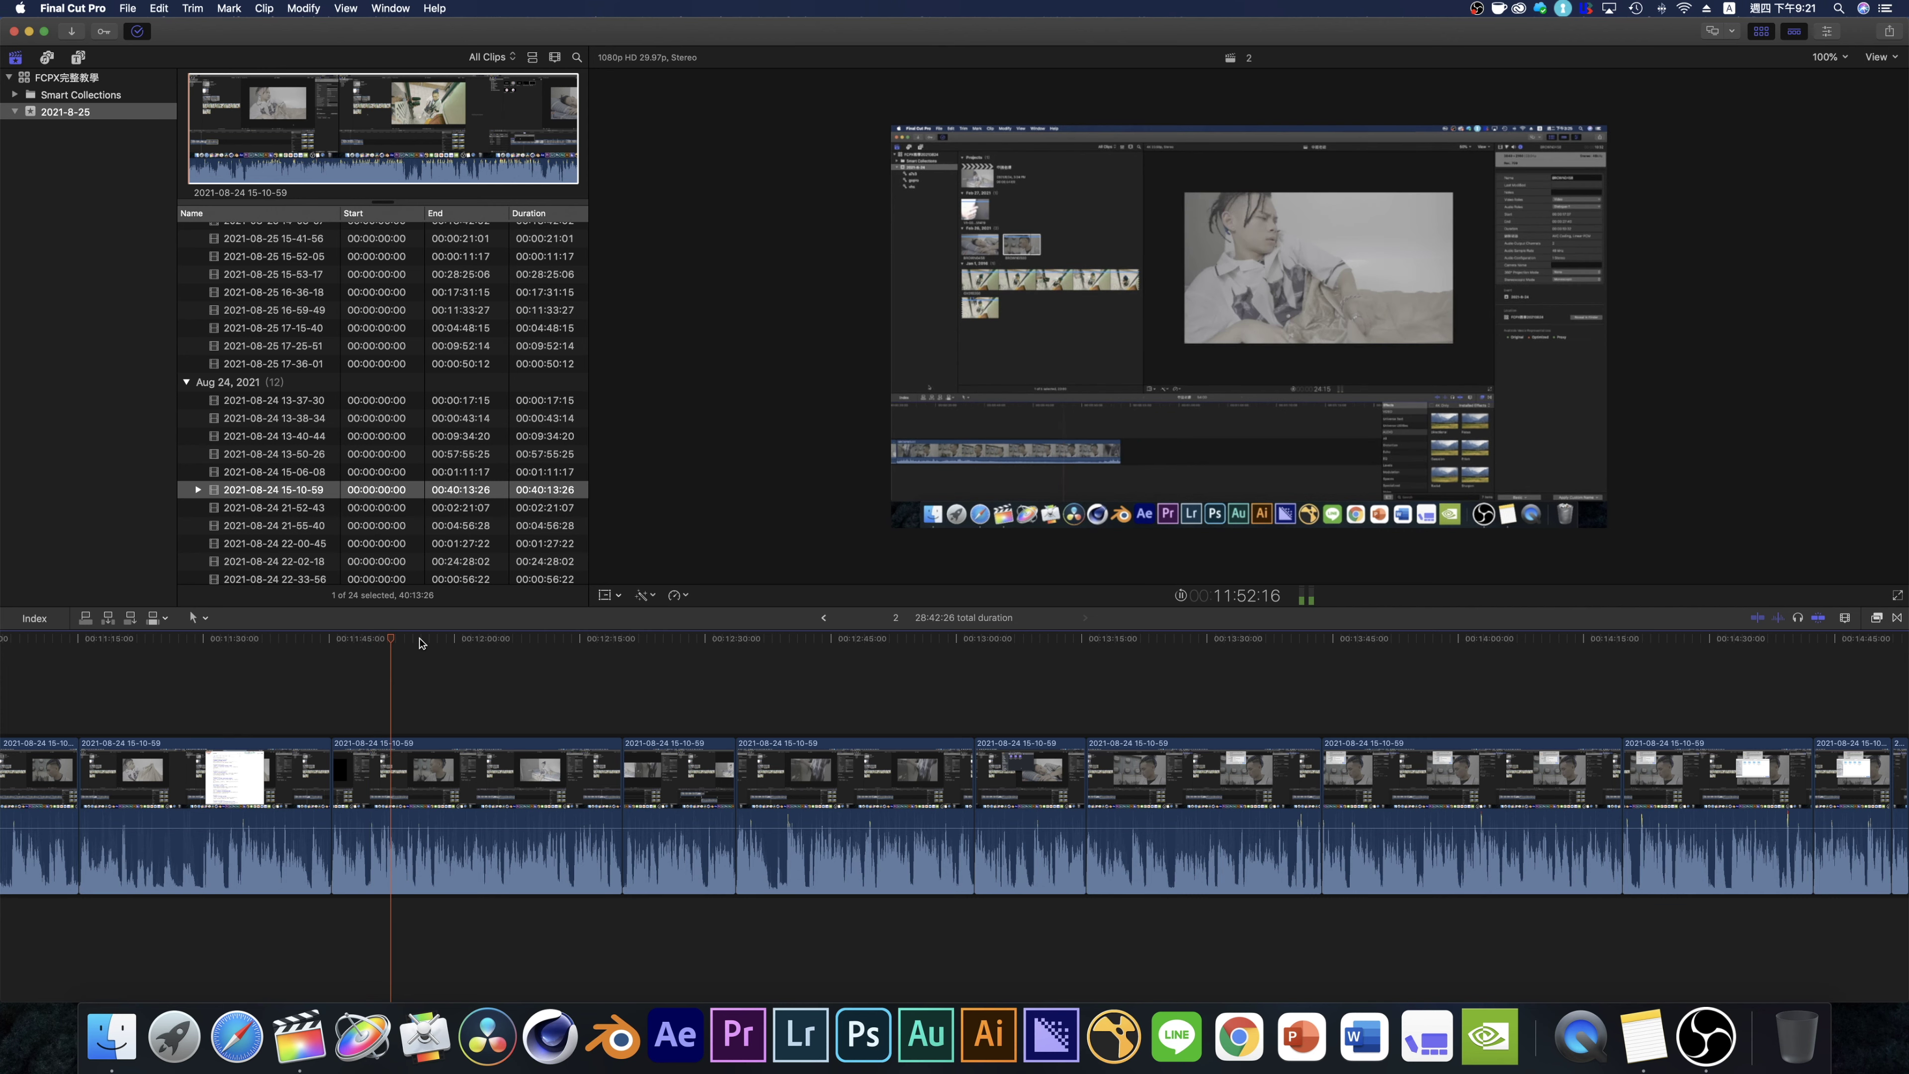
pyautogui.press('space')
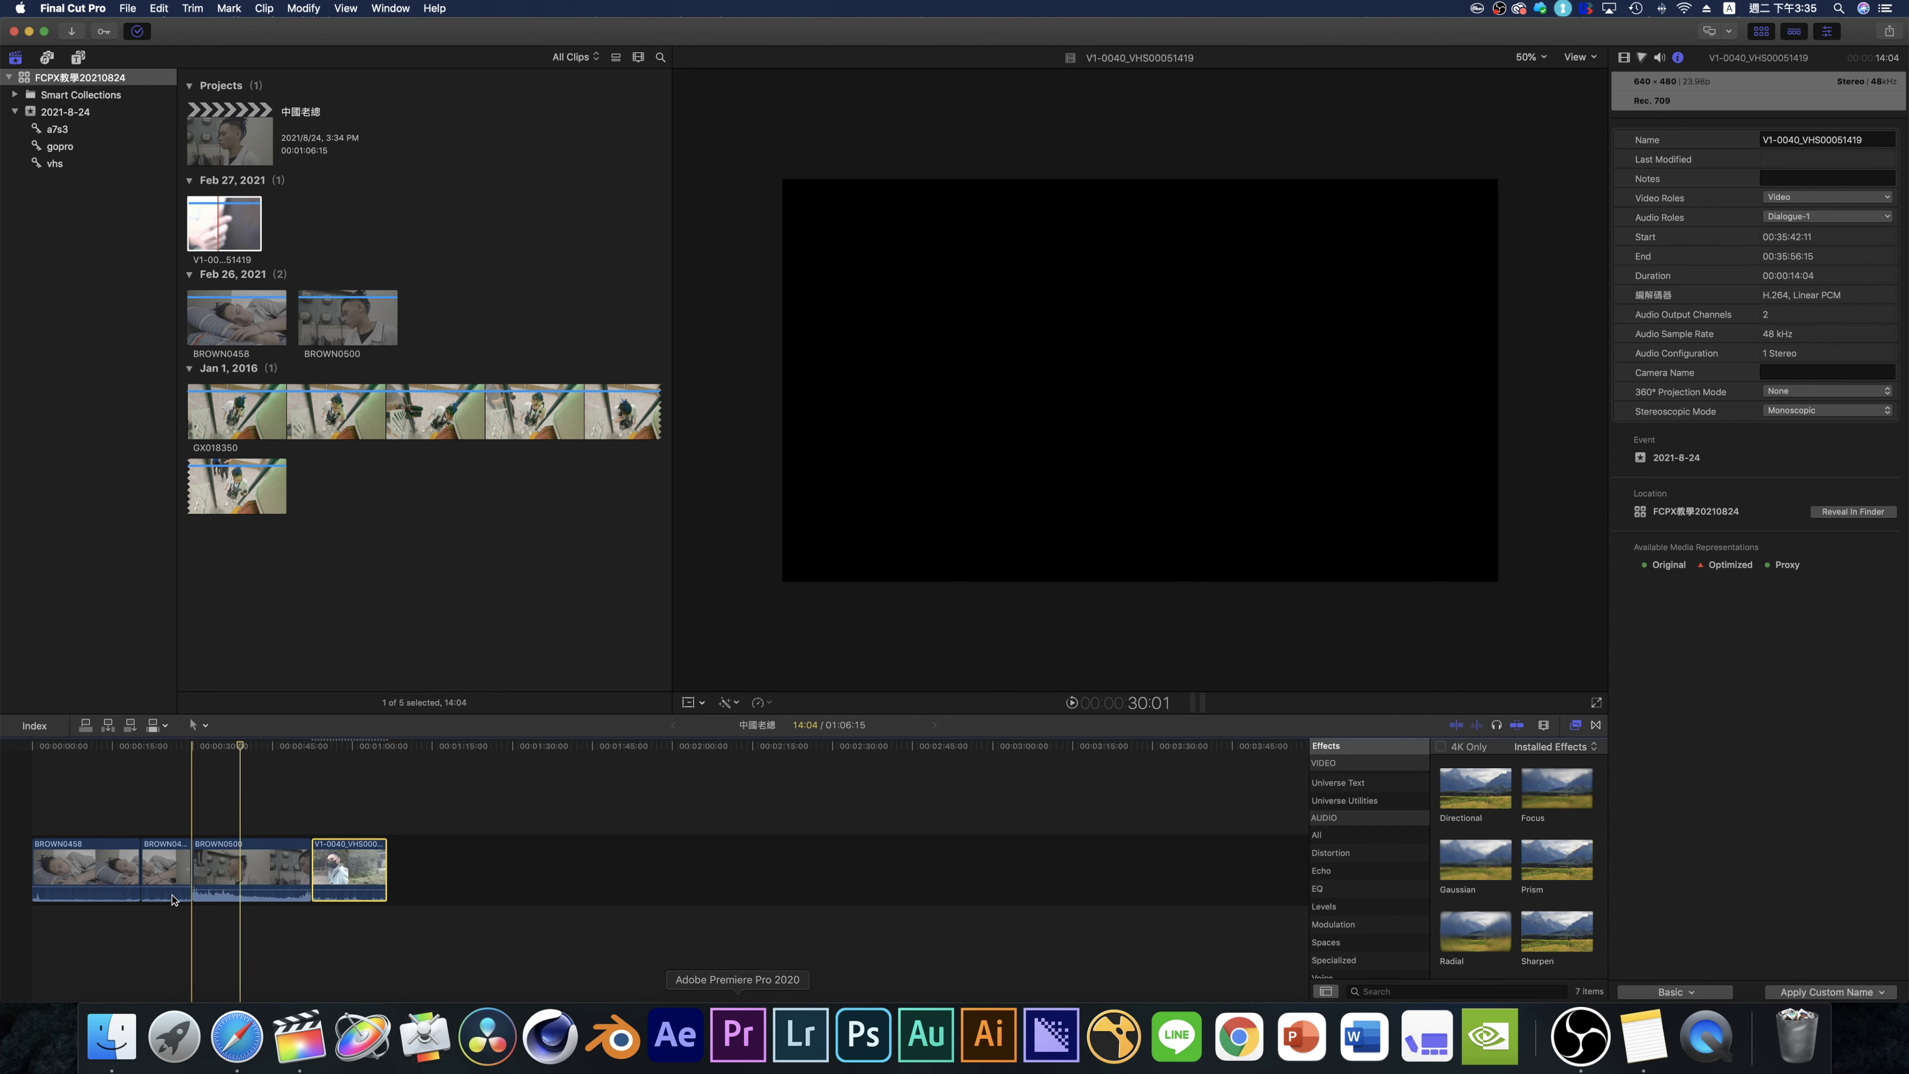
# - Lift V1-0040_VHS00051419 and BROWN0500 above the storyline and add GX018350 after BROWN0458
pyautogui.click(245, 939)
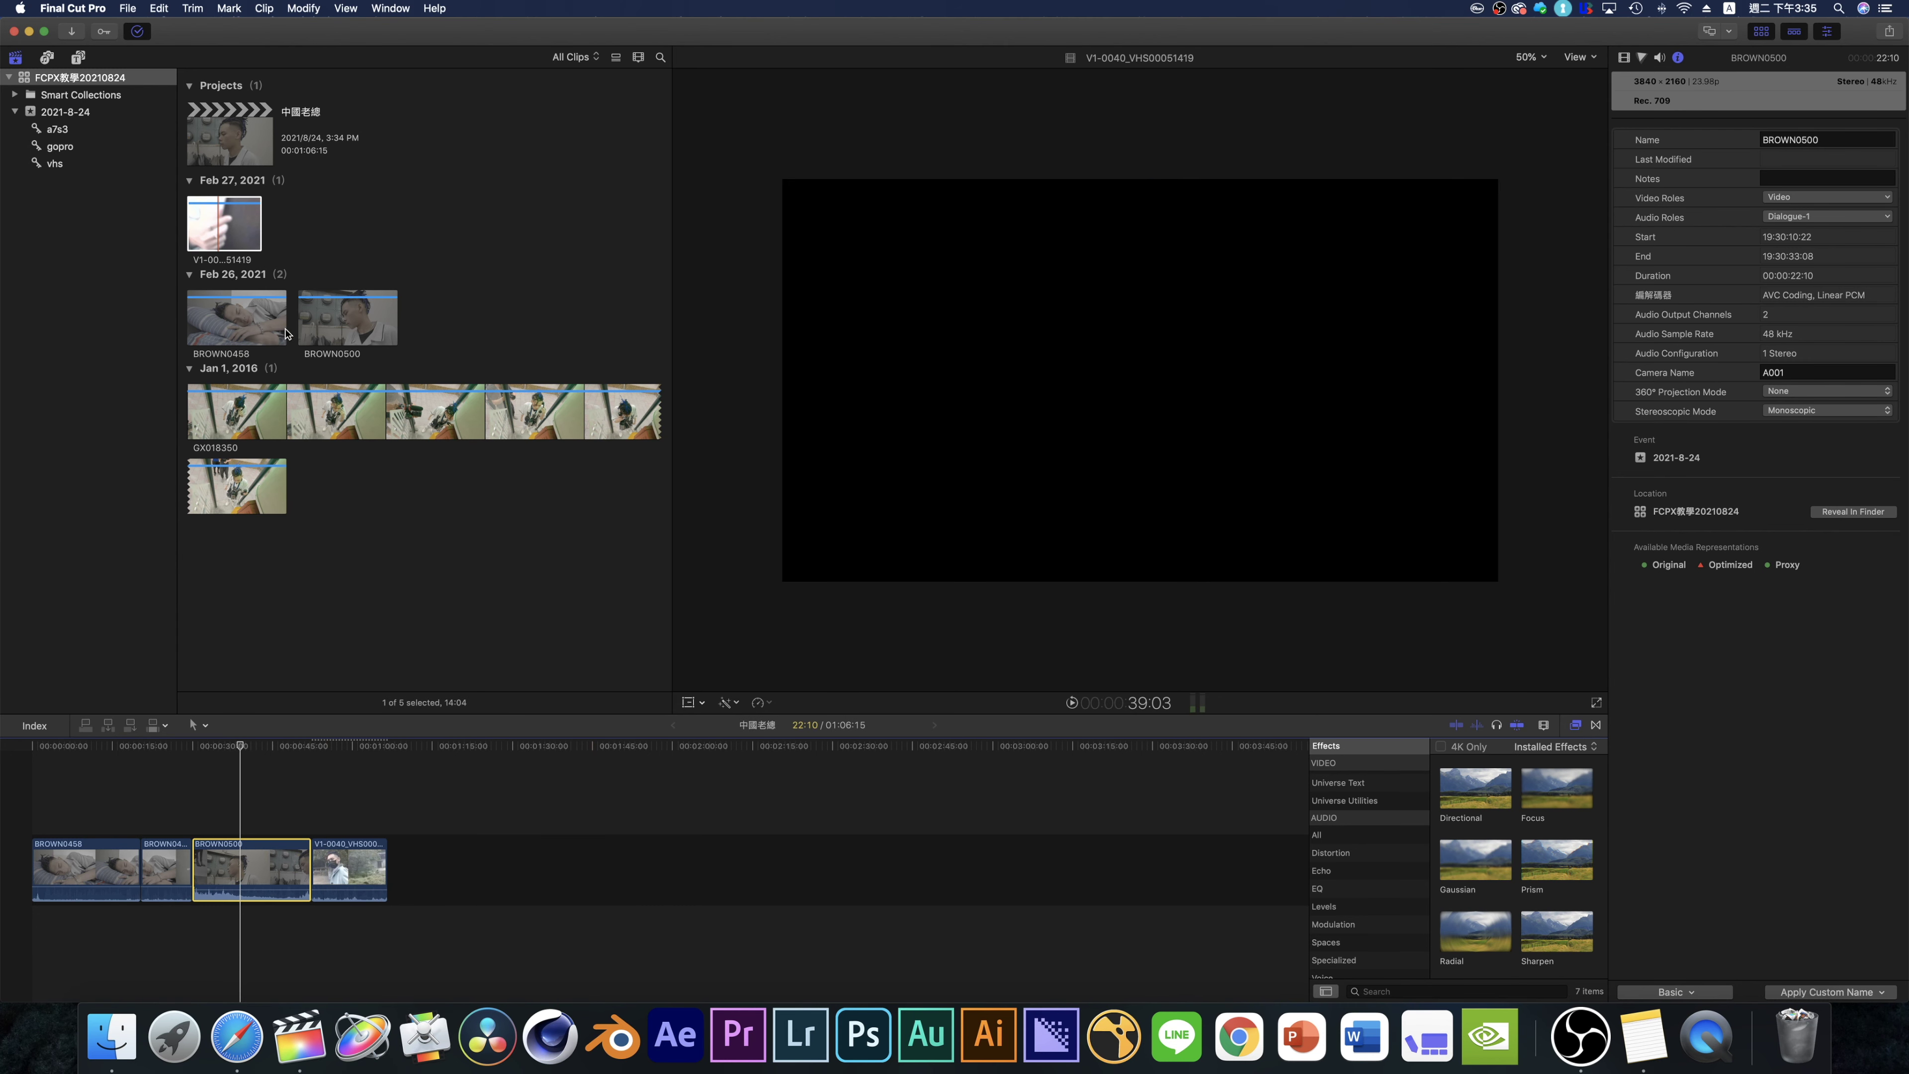
pyautogui.click(348, 869)
pyautogui.moveTo(348, 869); pyautogui.dragTo(88, 799)
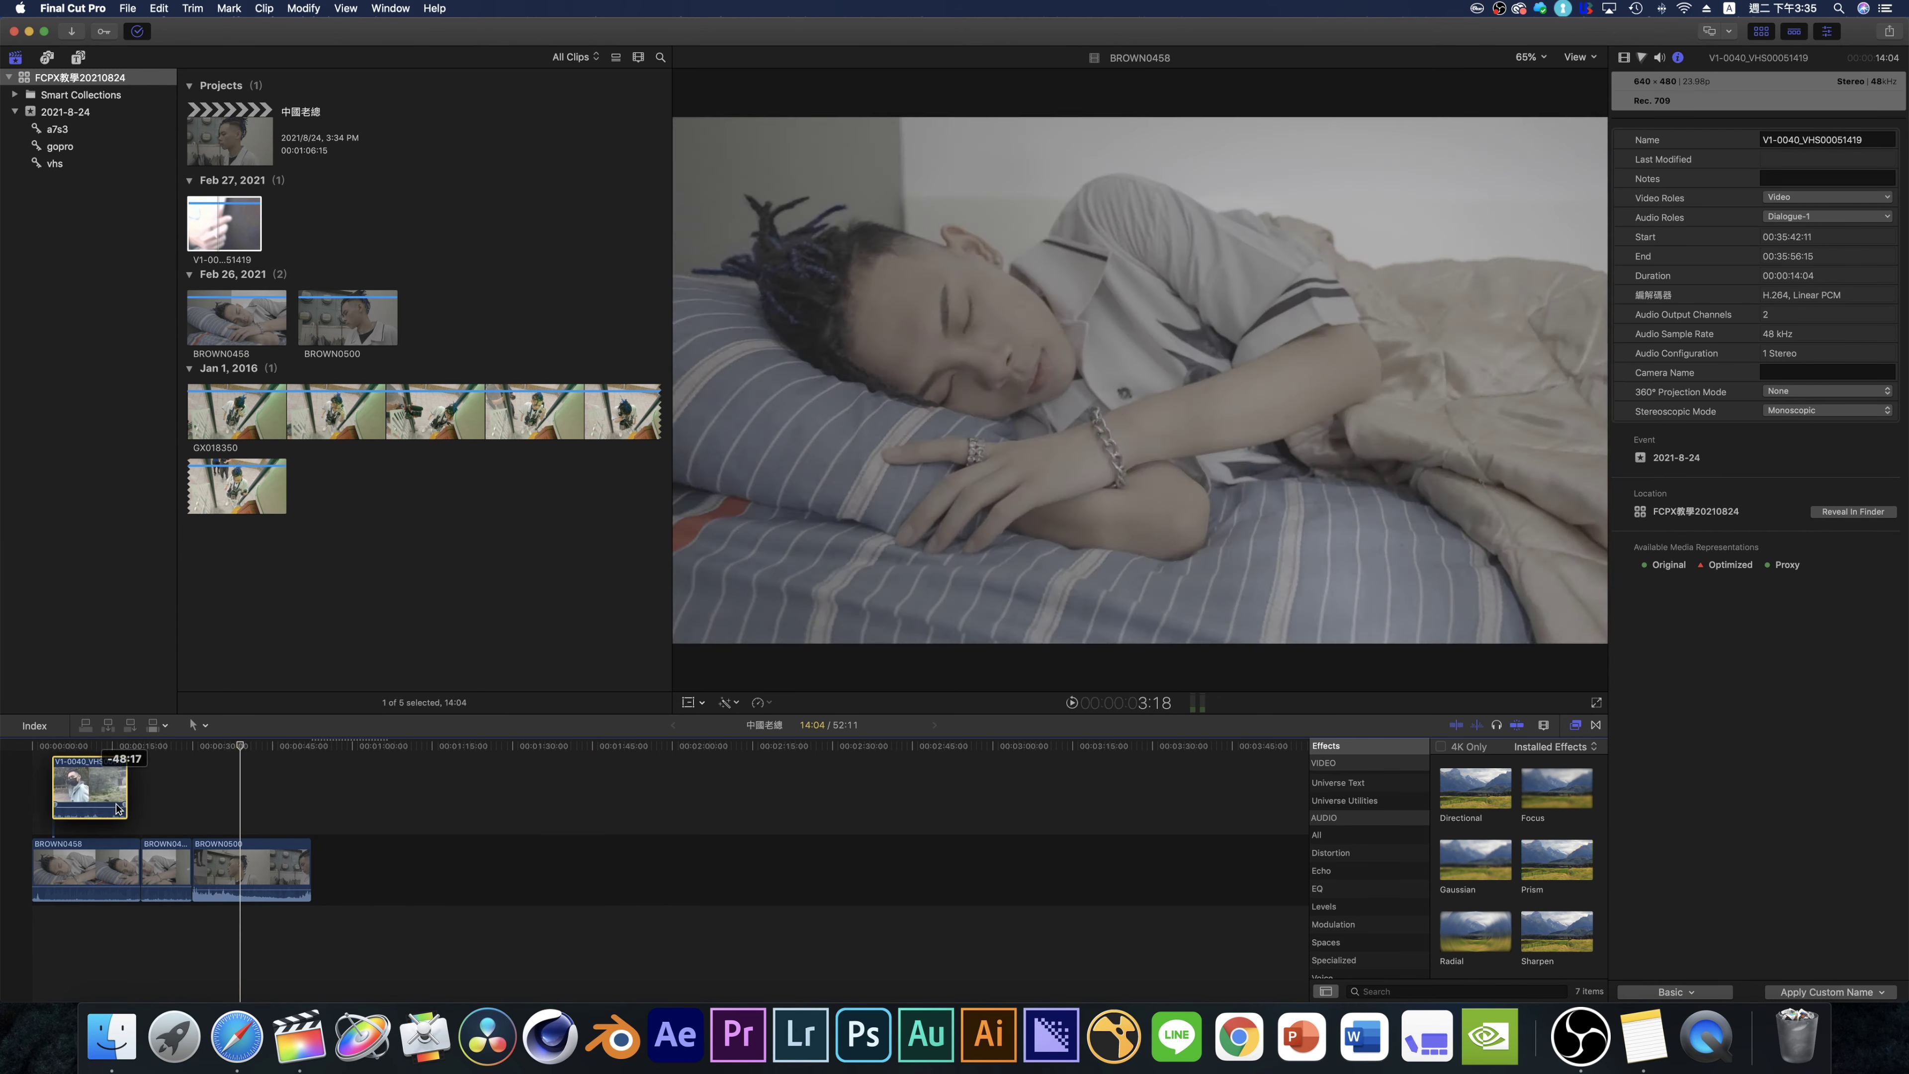
pyautogui.moveTo(236, 882); pyautogui.dragTo(171, 808)
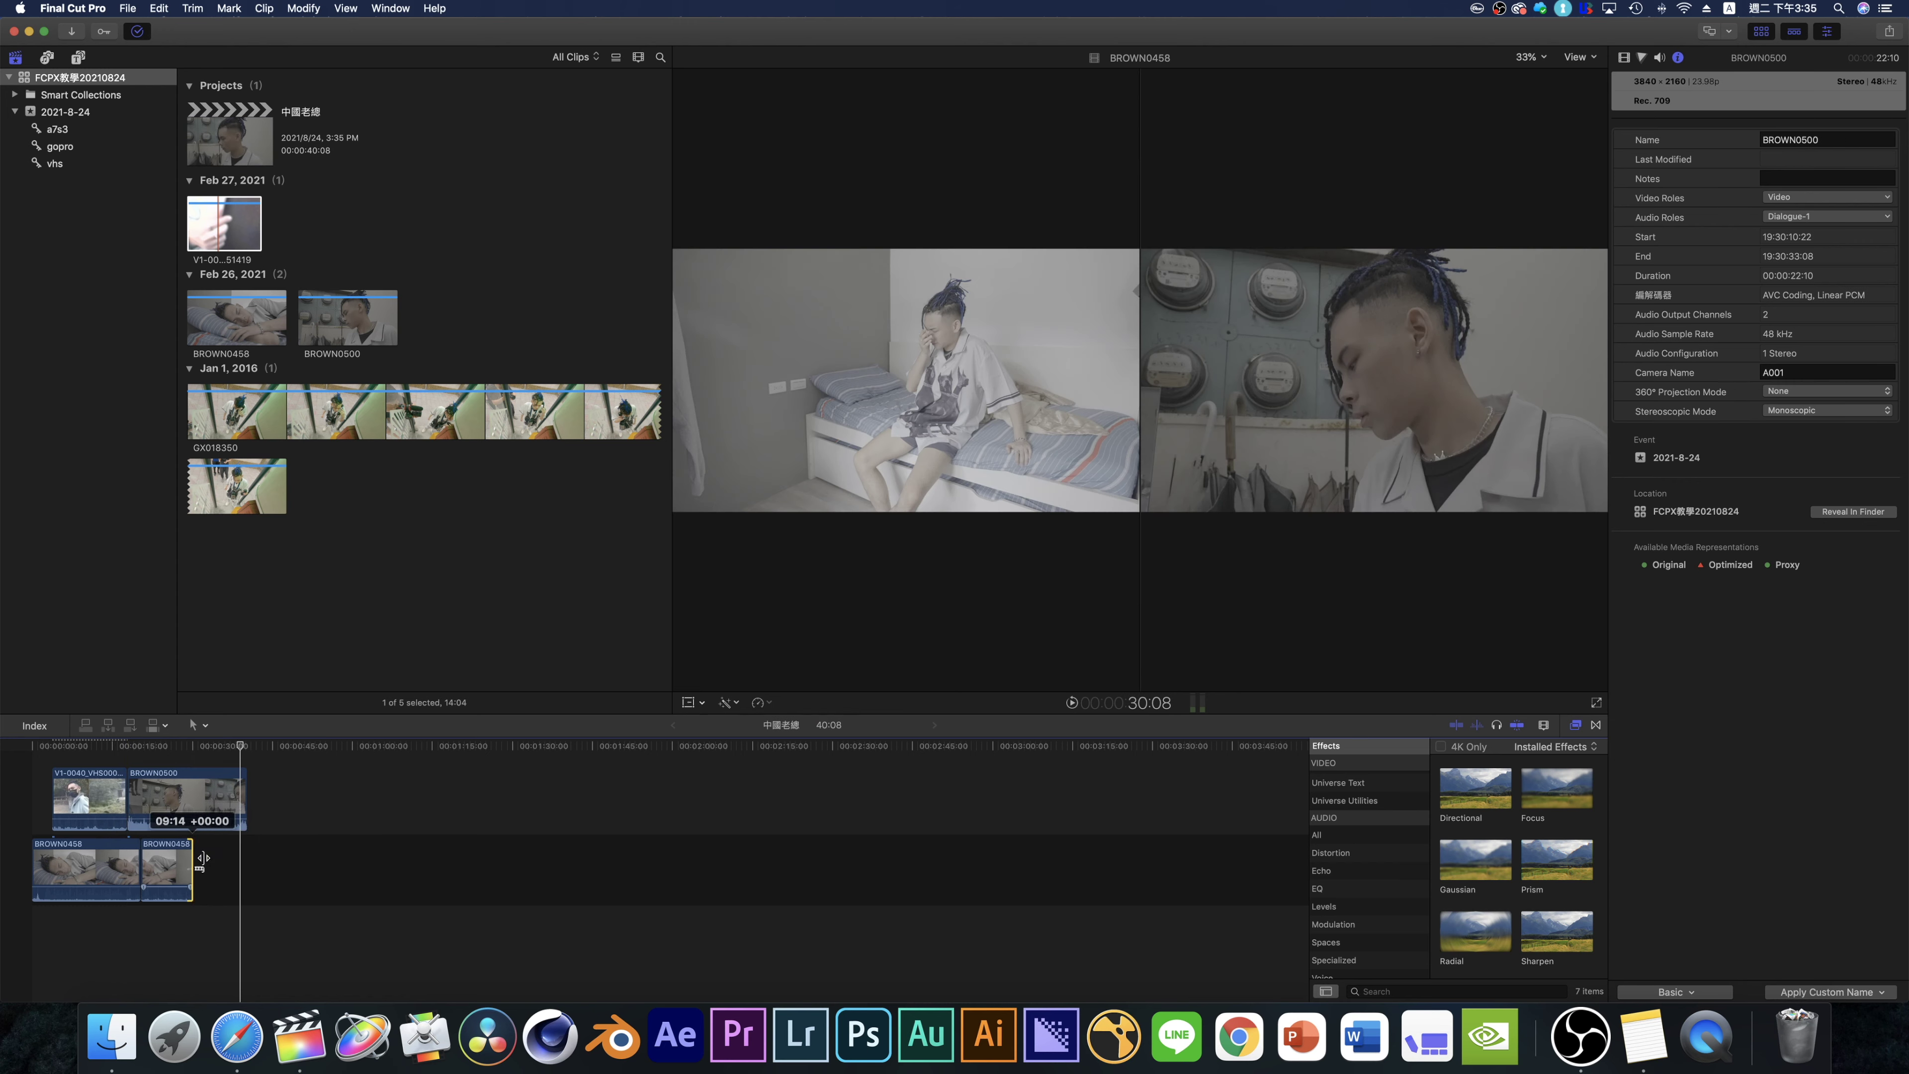
pyautogui.moveTo(320, 419); pyautogui.dragTo(54, 792)
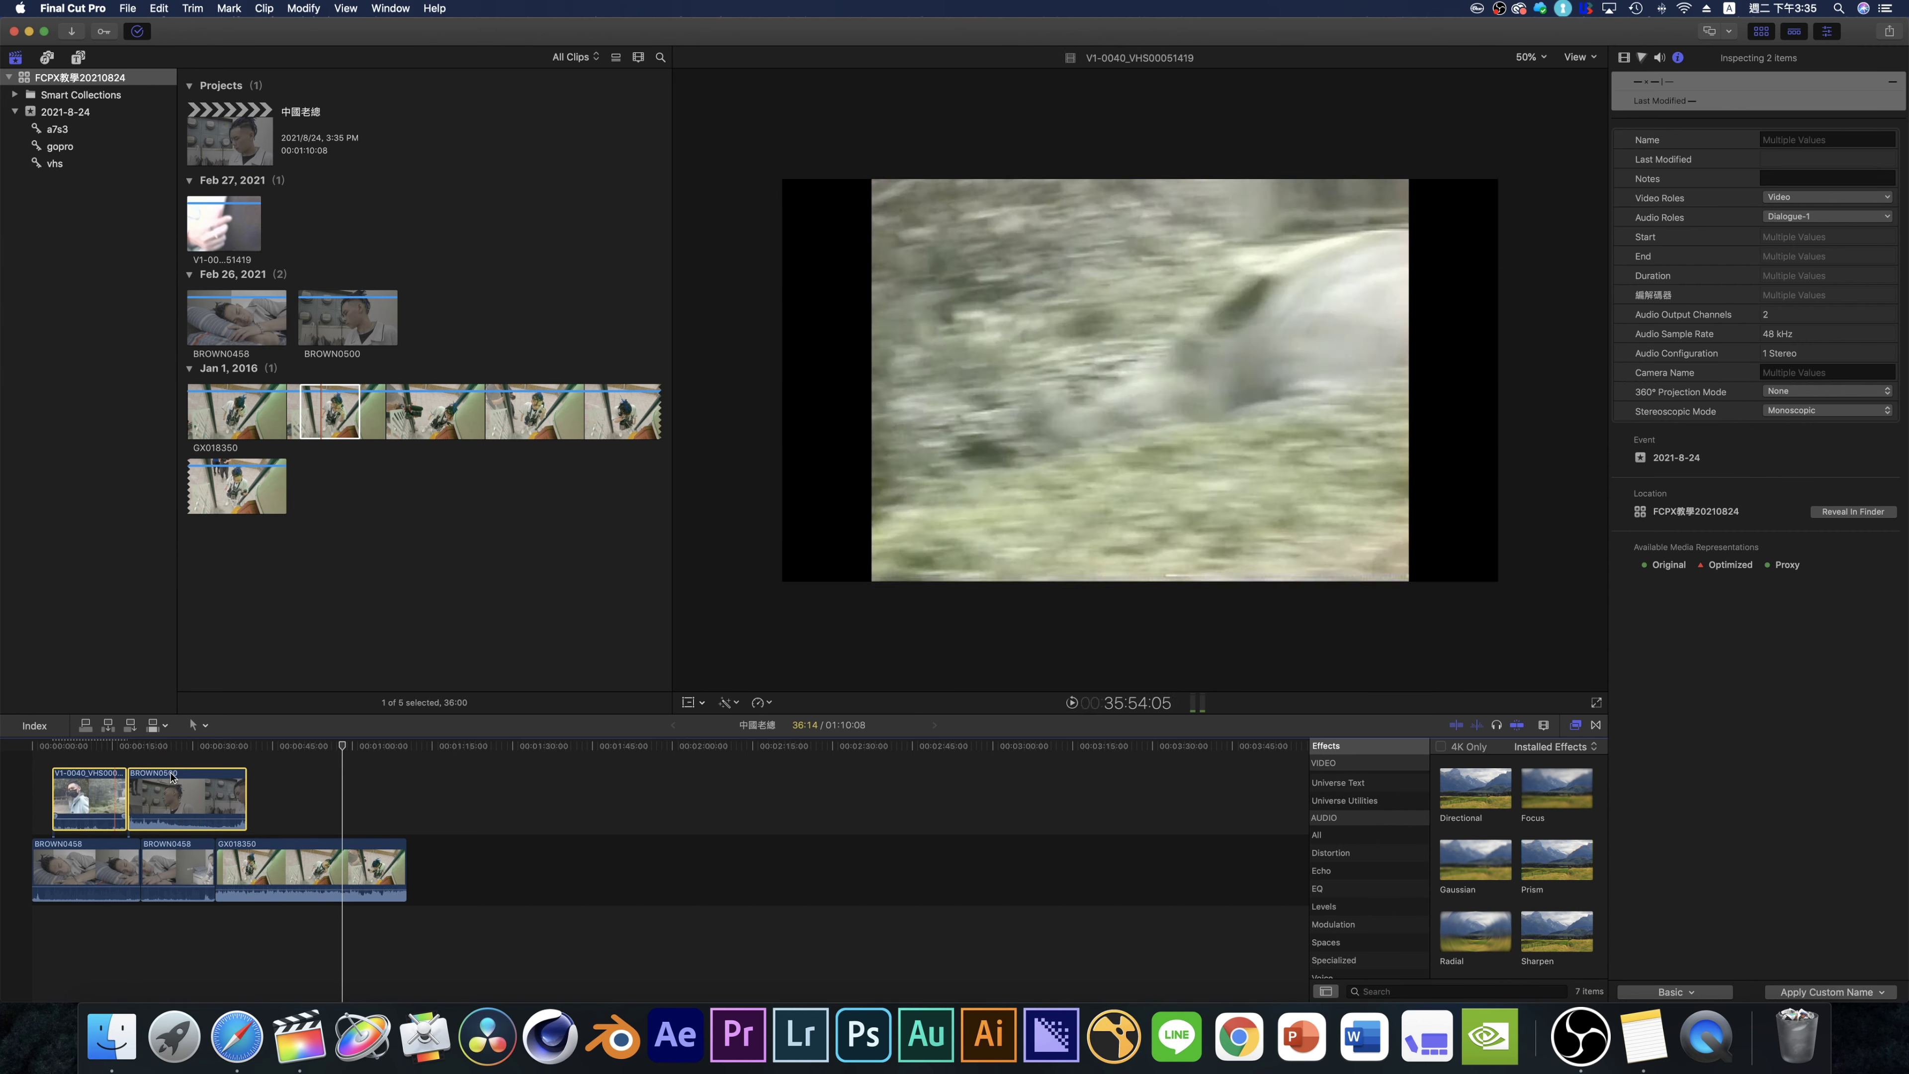
# - Move the two connected clips above GX018350, select them and trim BROWN0500's start
pyautogui.moveTo(252, 953); pyautogui.dragTo(51, 869)
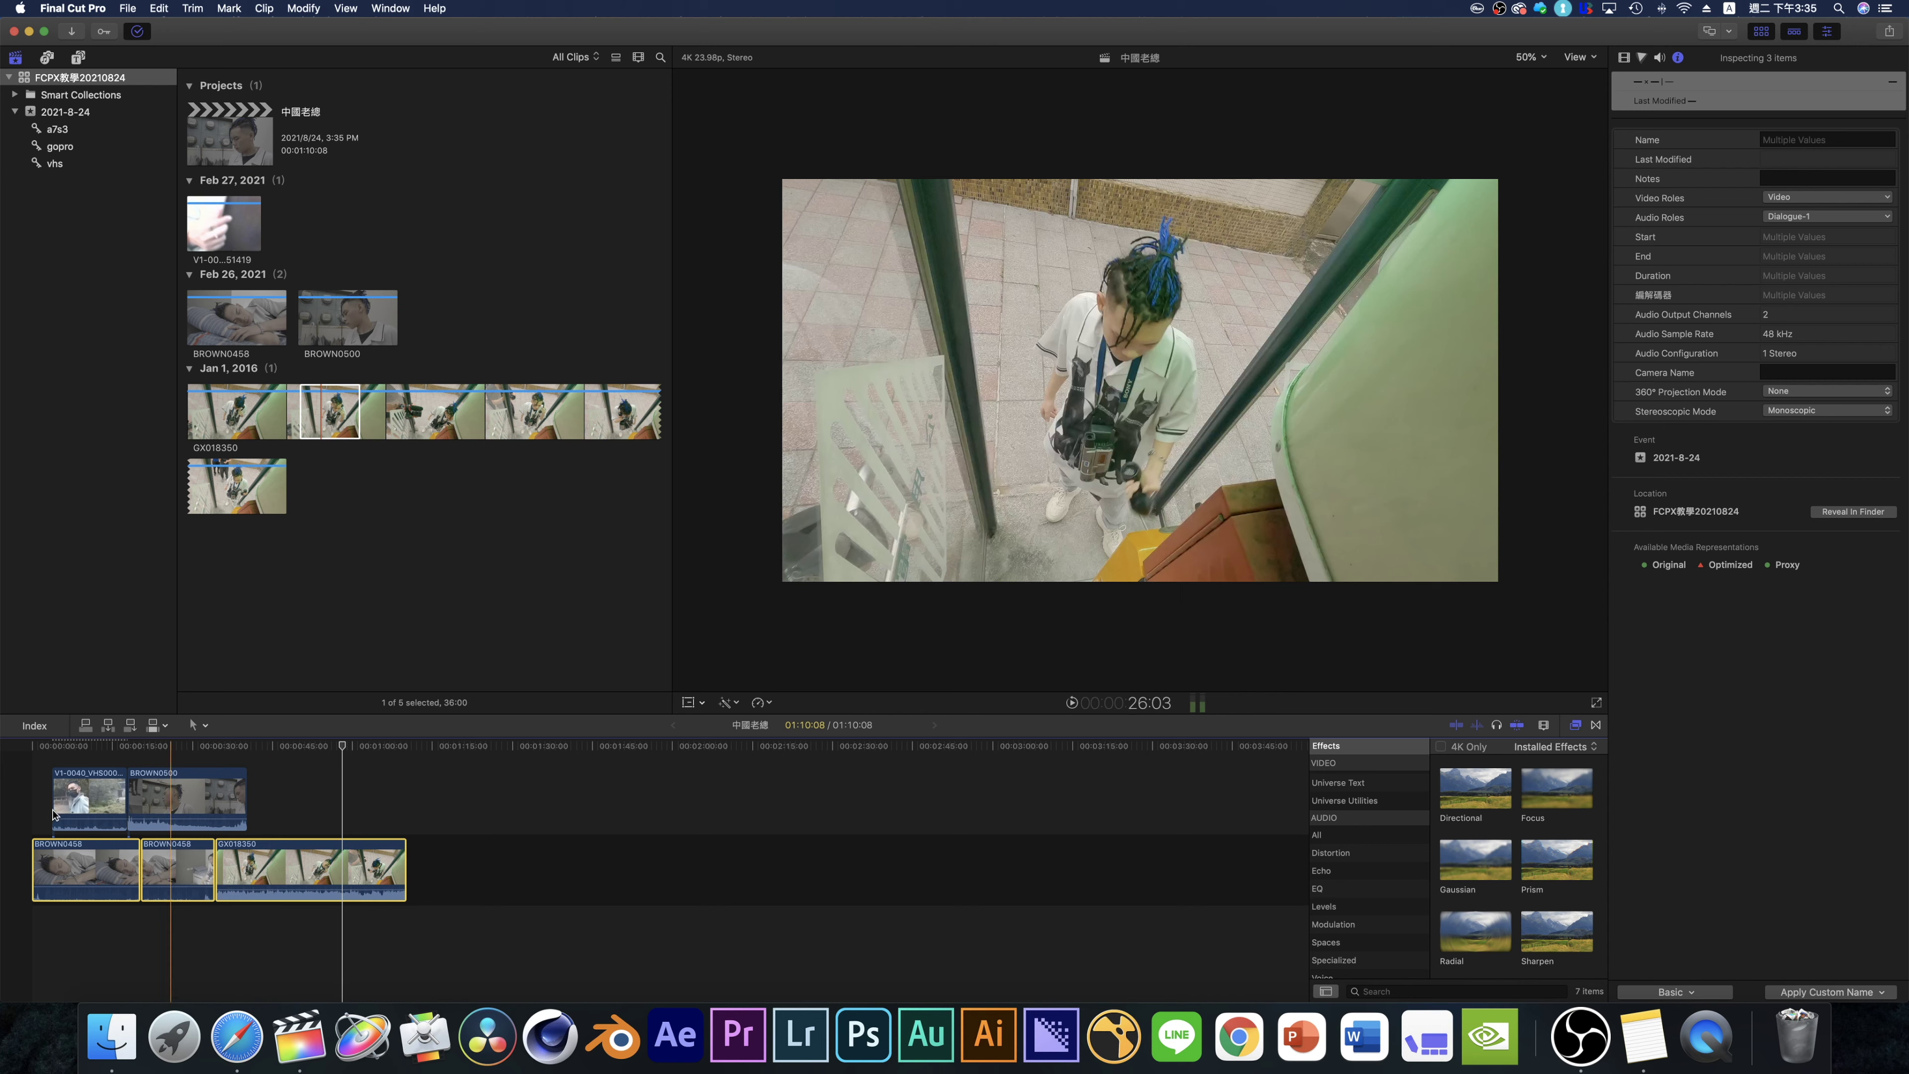
pyautogui.moveTo(320, 808); pyautogui.dragTo(248, 821)
pyautogui.click(235, 798)
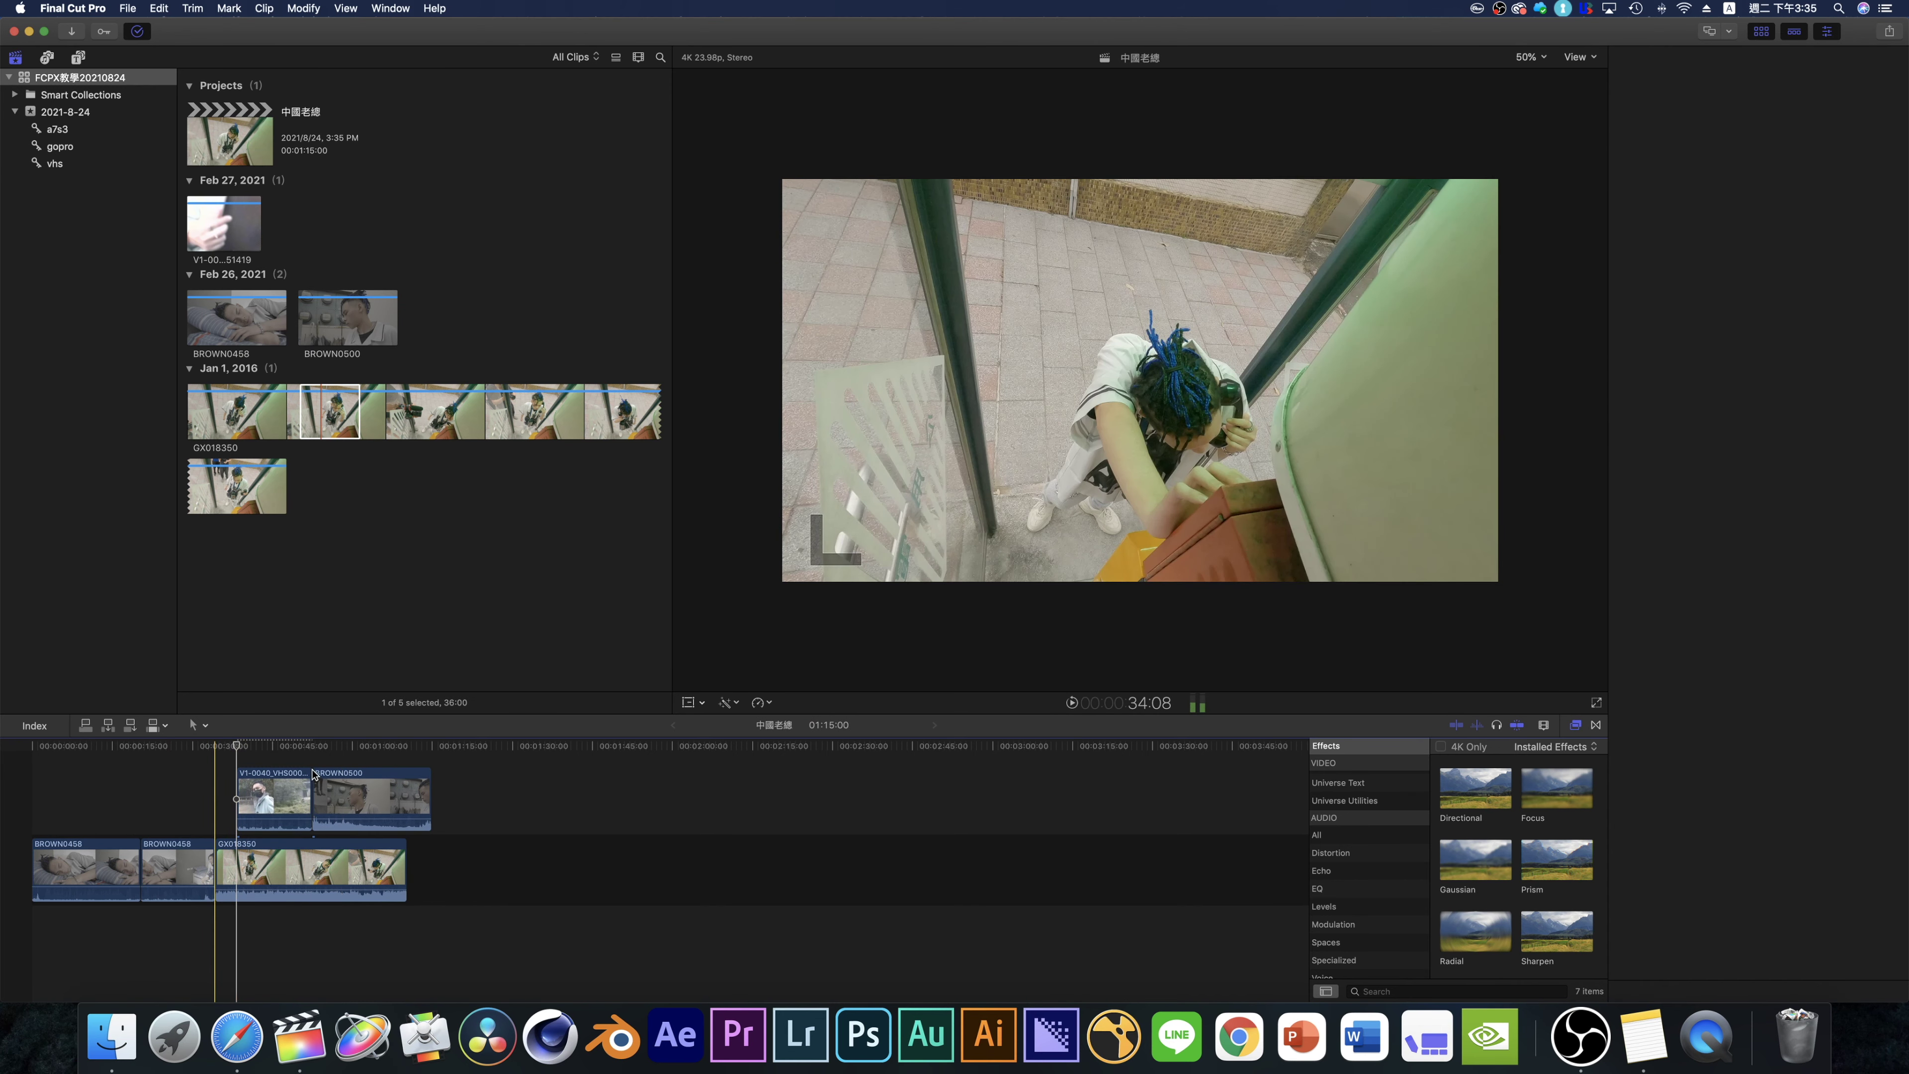
pyautogui.click(275, 809)
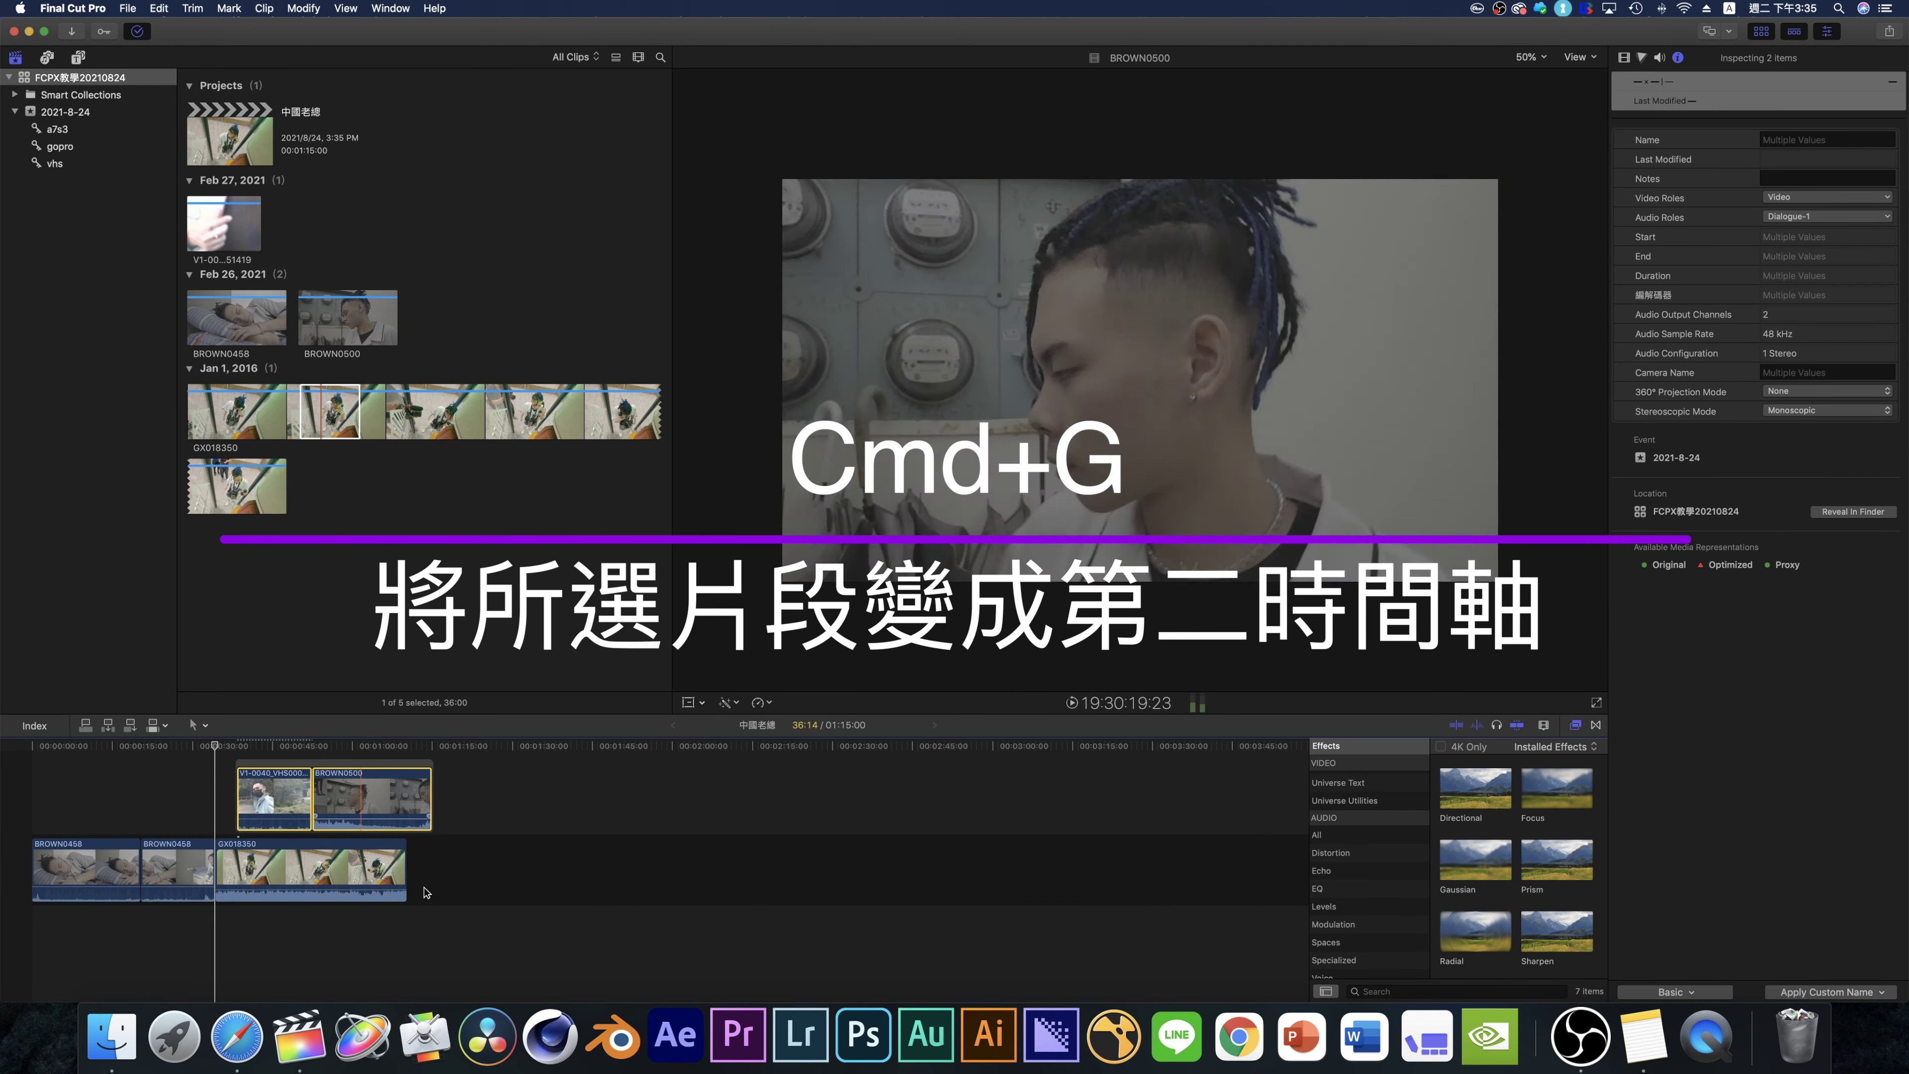
pyautogui.moveTo(364, 801); pyautogui.dragTo(423, 801)
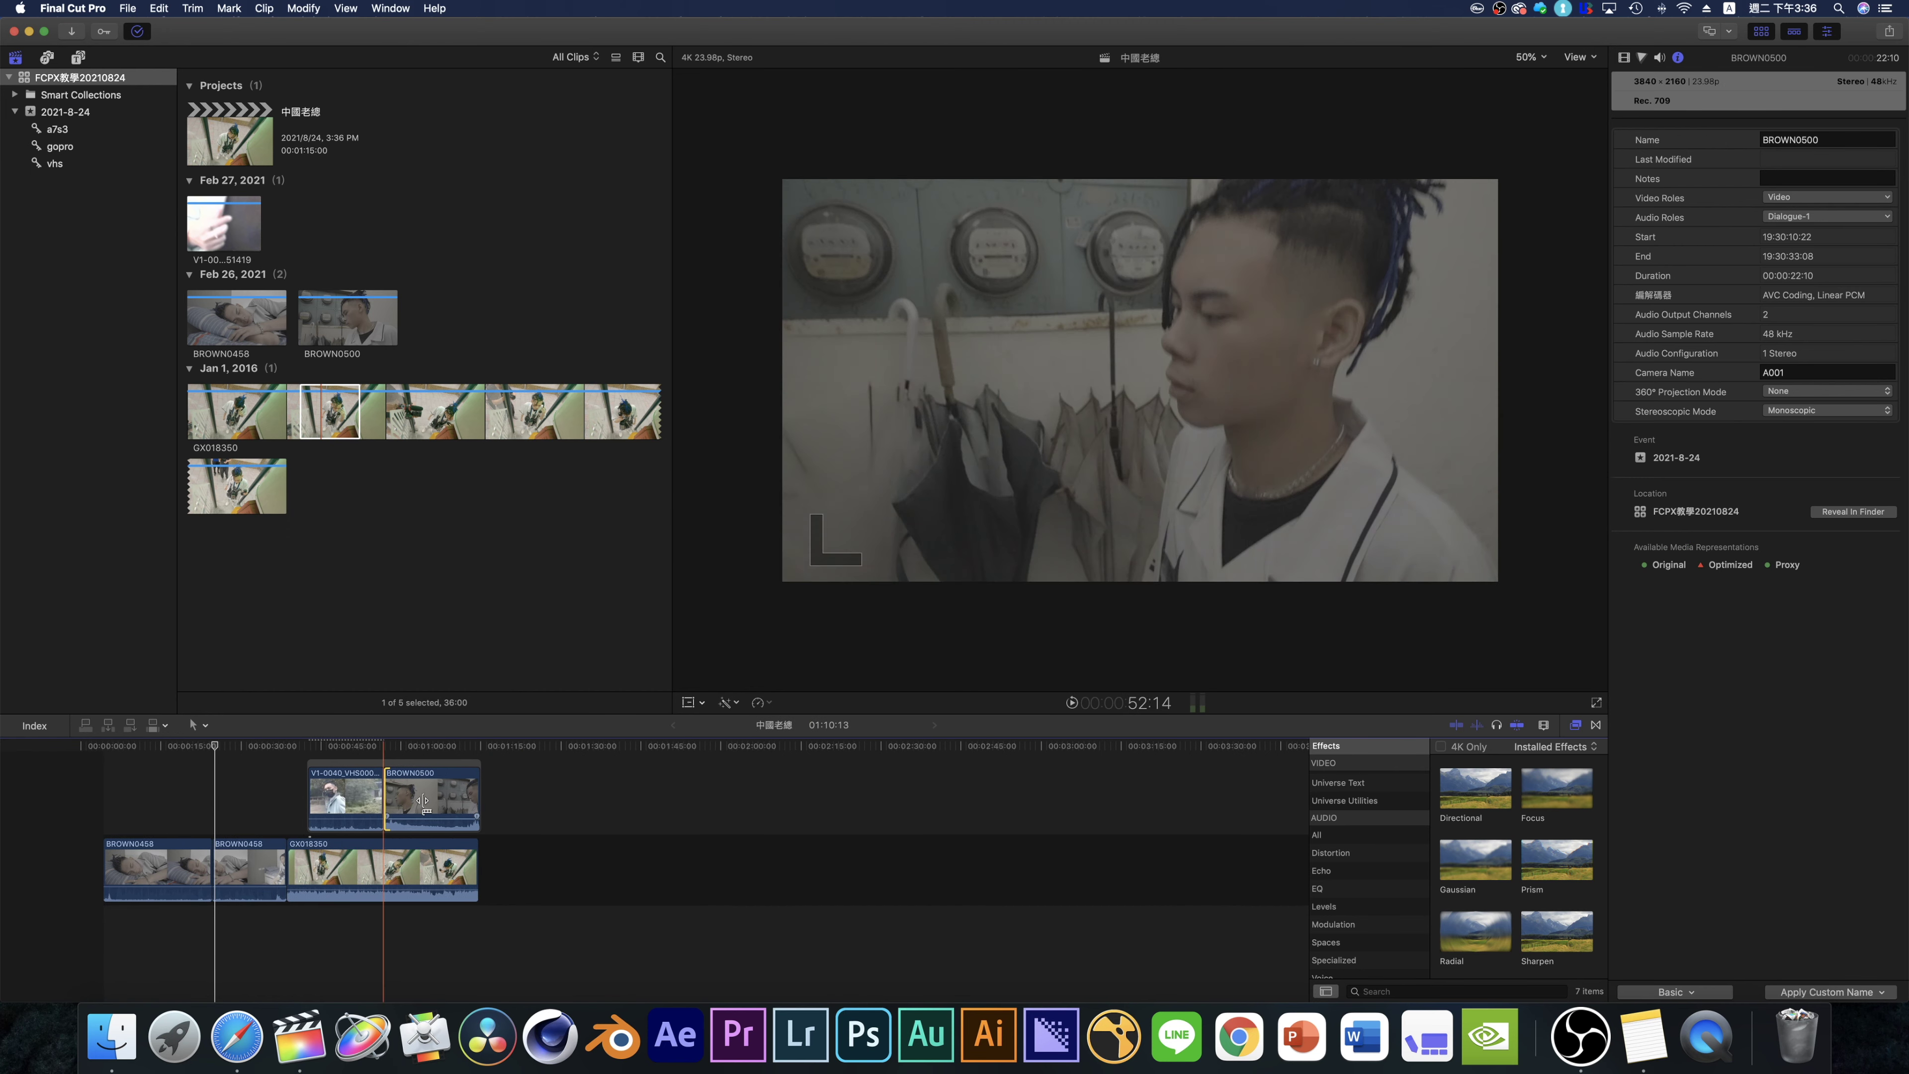
# - Undo the BROWN0500 trim, zoom in, and reposition GX018350 with its connected clips after BROWN0458
pyautogui.press('super+z')
pyautogui.click(348, 804)
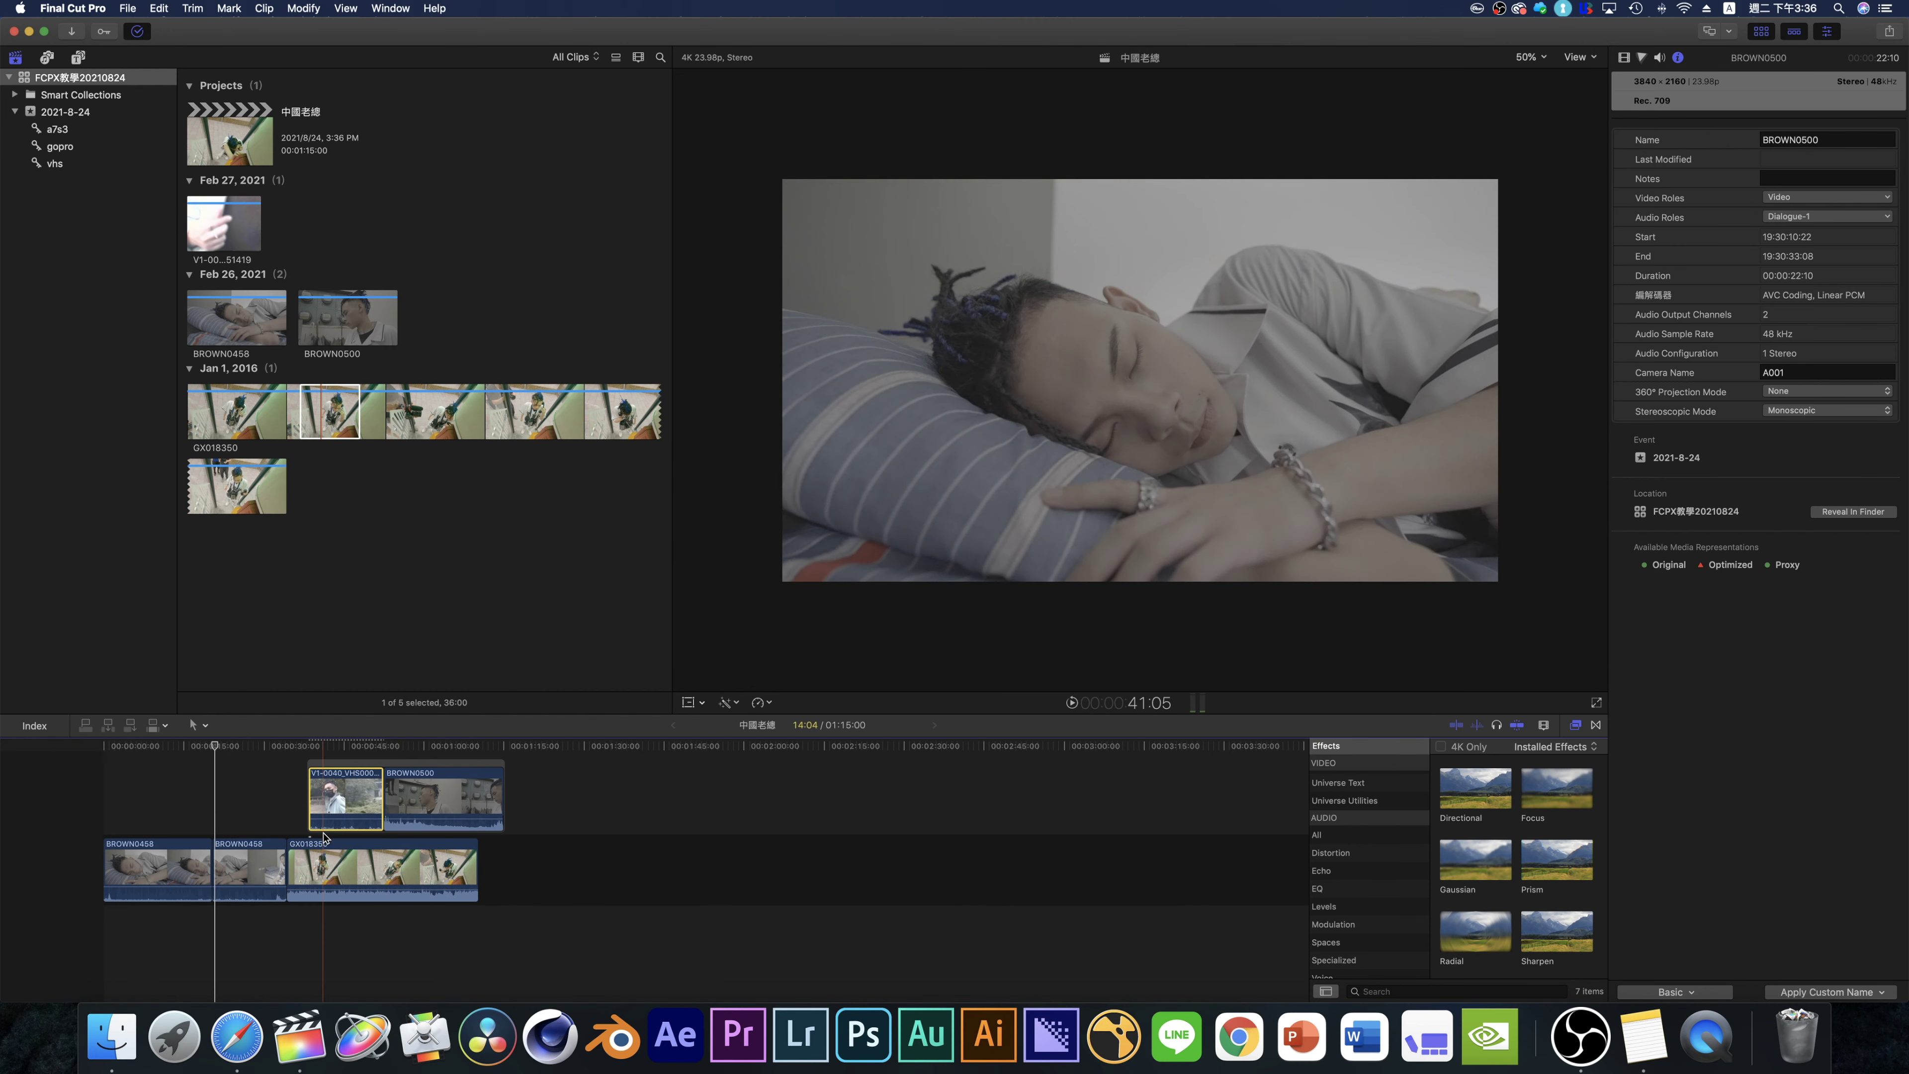
pyautogui.press('super+equal')
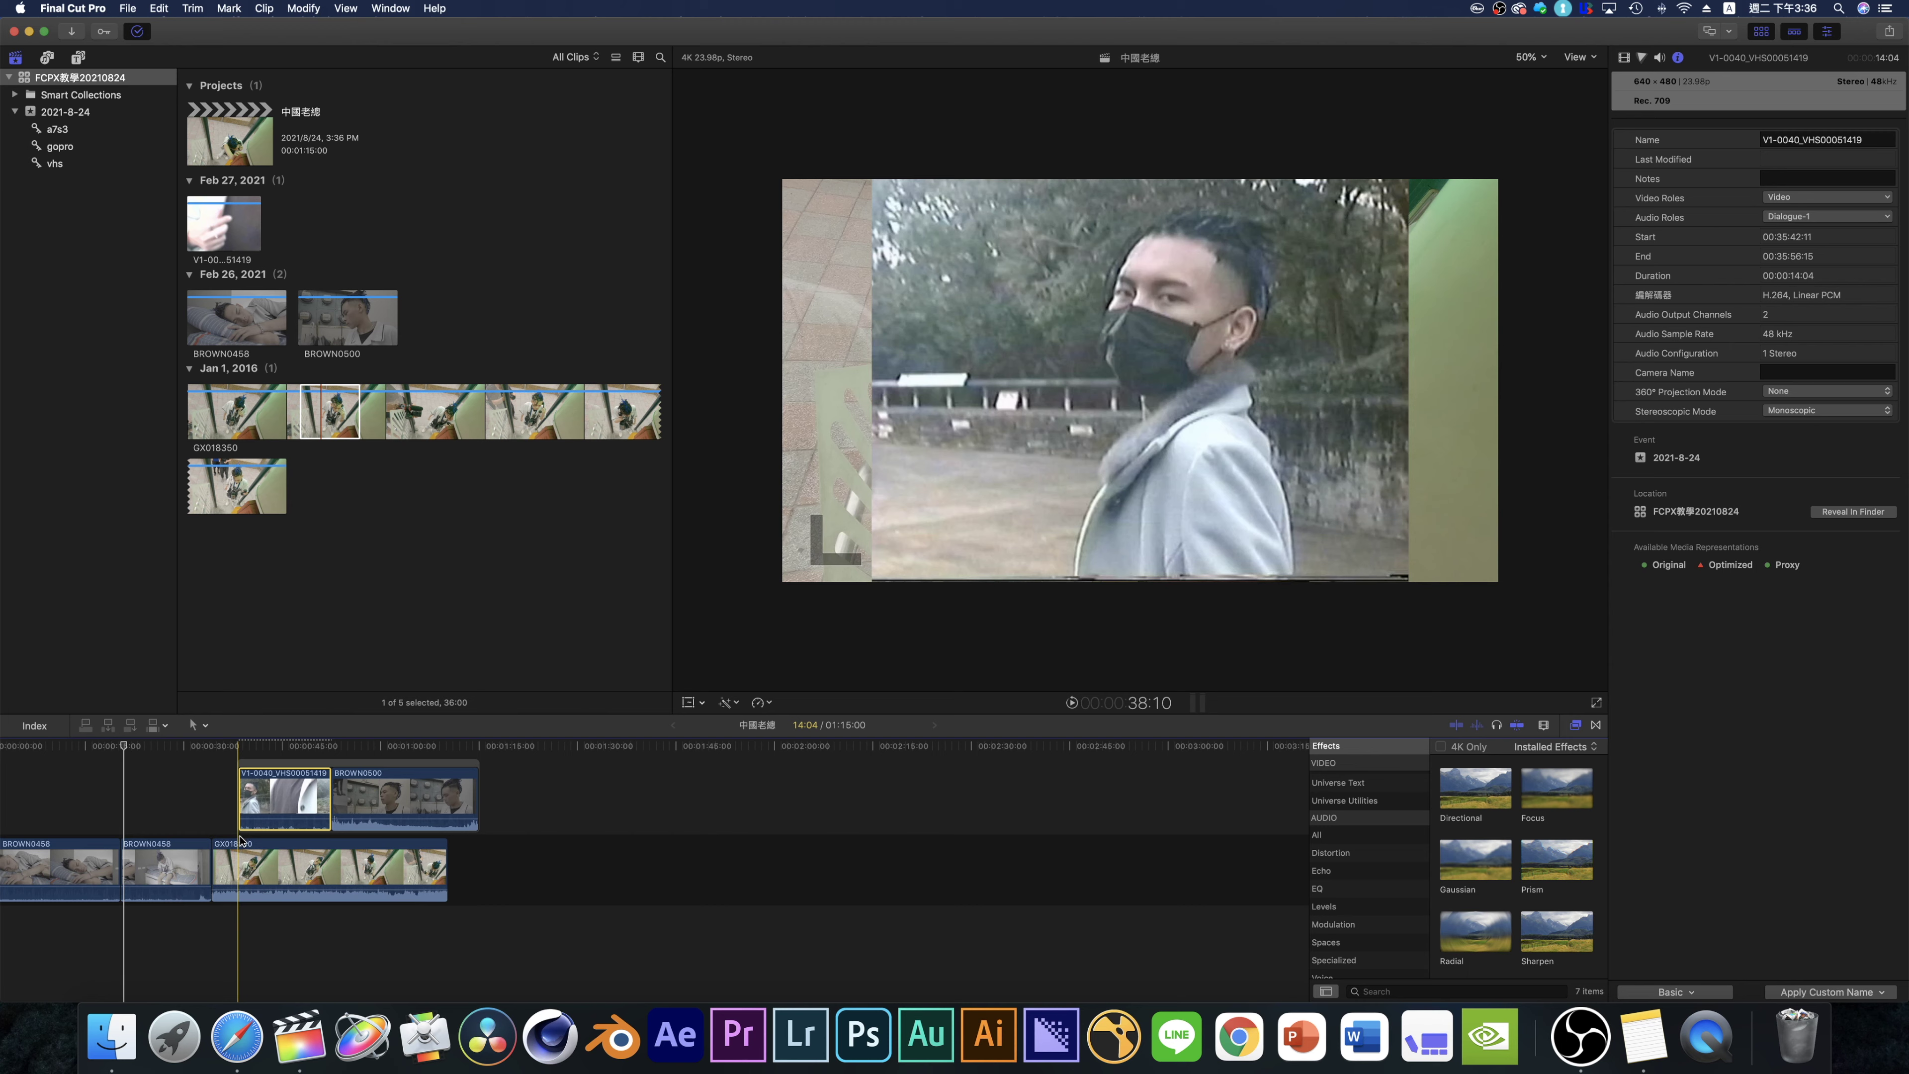
pyautogui.moveTo(241, 850); pyautogui.dragTo(310, 873)
pyautogui.click(305, 795)
# - Insert BROWN0458 and BROWN0500 from the browser with W, then append BROWN0500 with E
pyautogui.click(213, 333)
pyautogui.press('w')
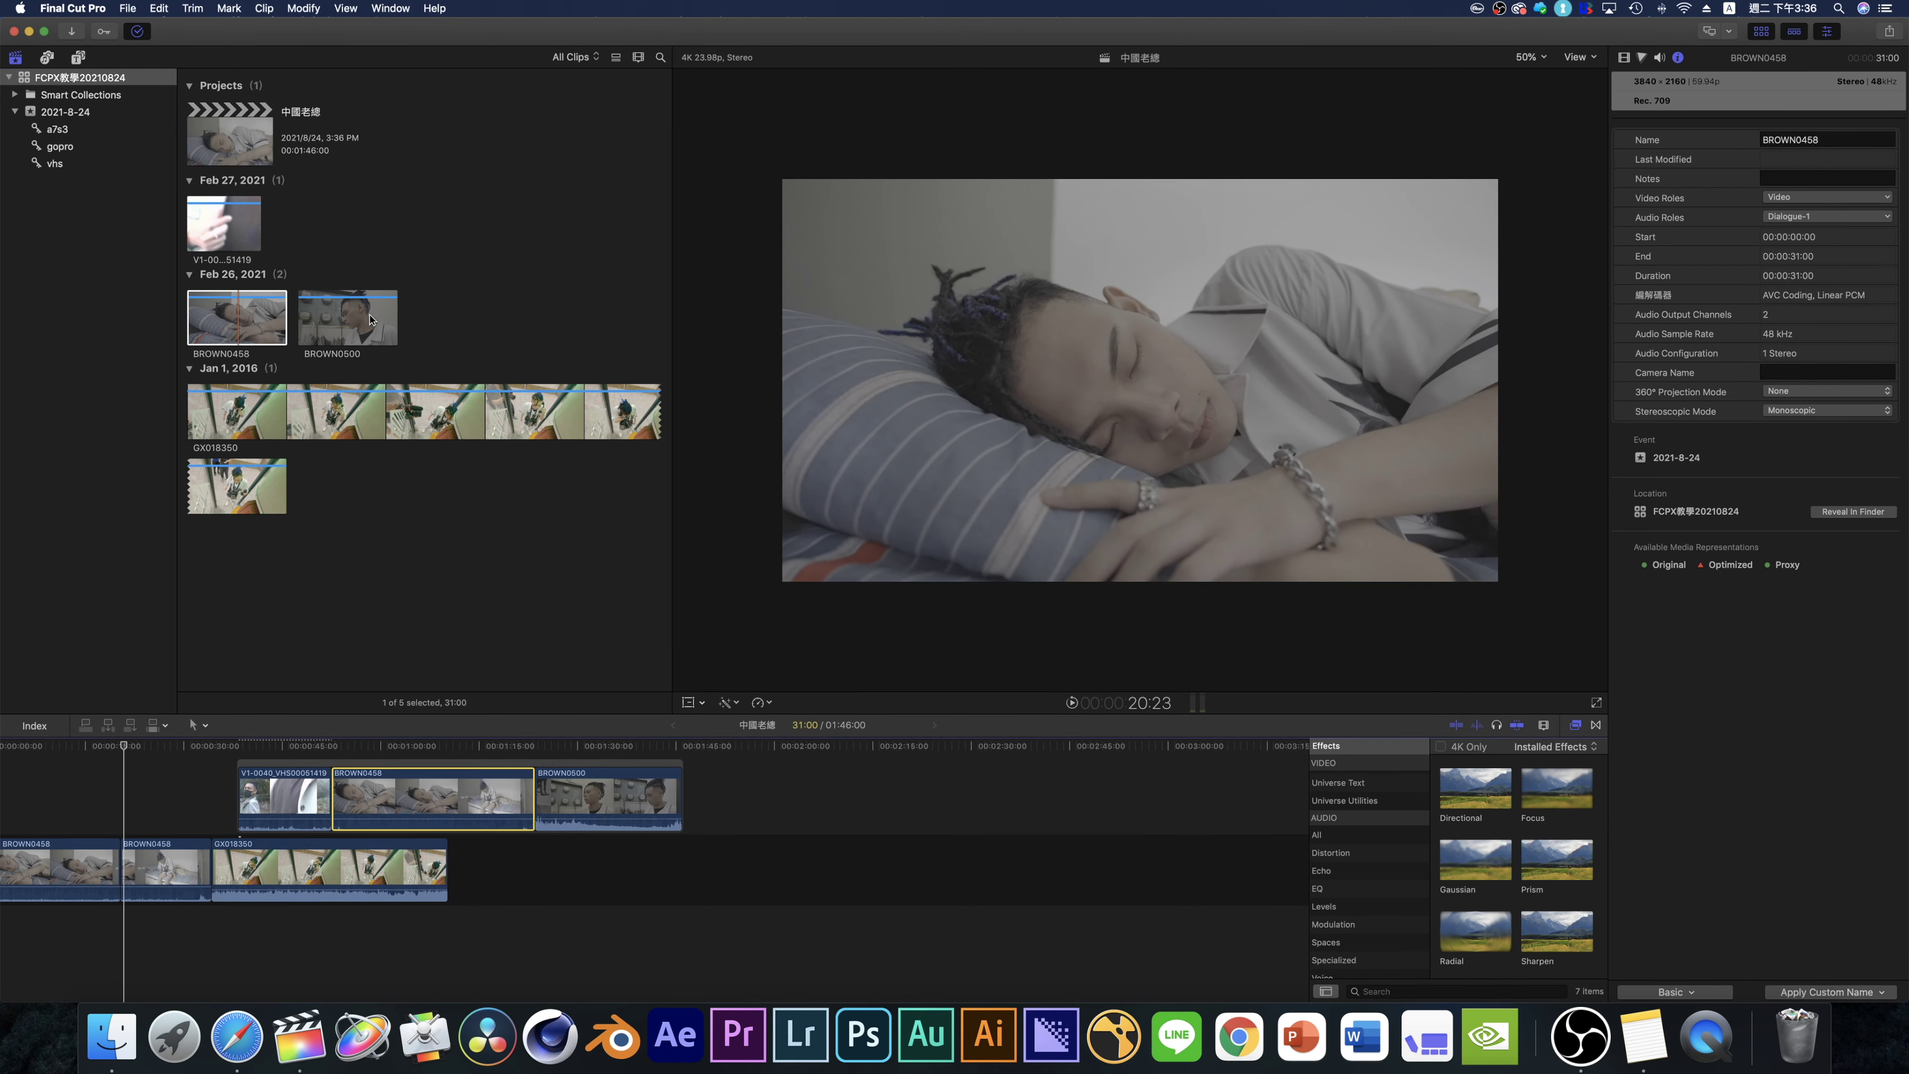
pyautogui.click(370, 319)
pyautogui.press('w')
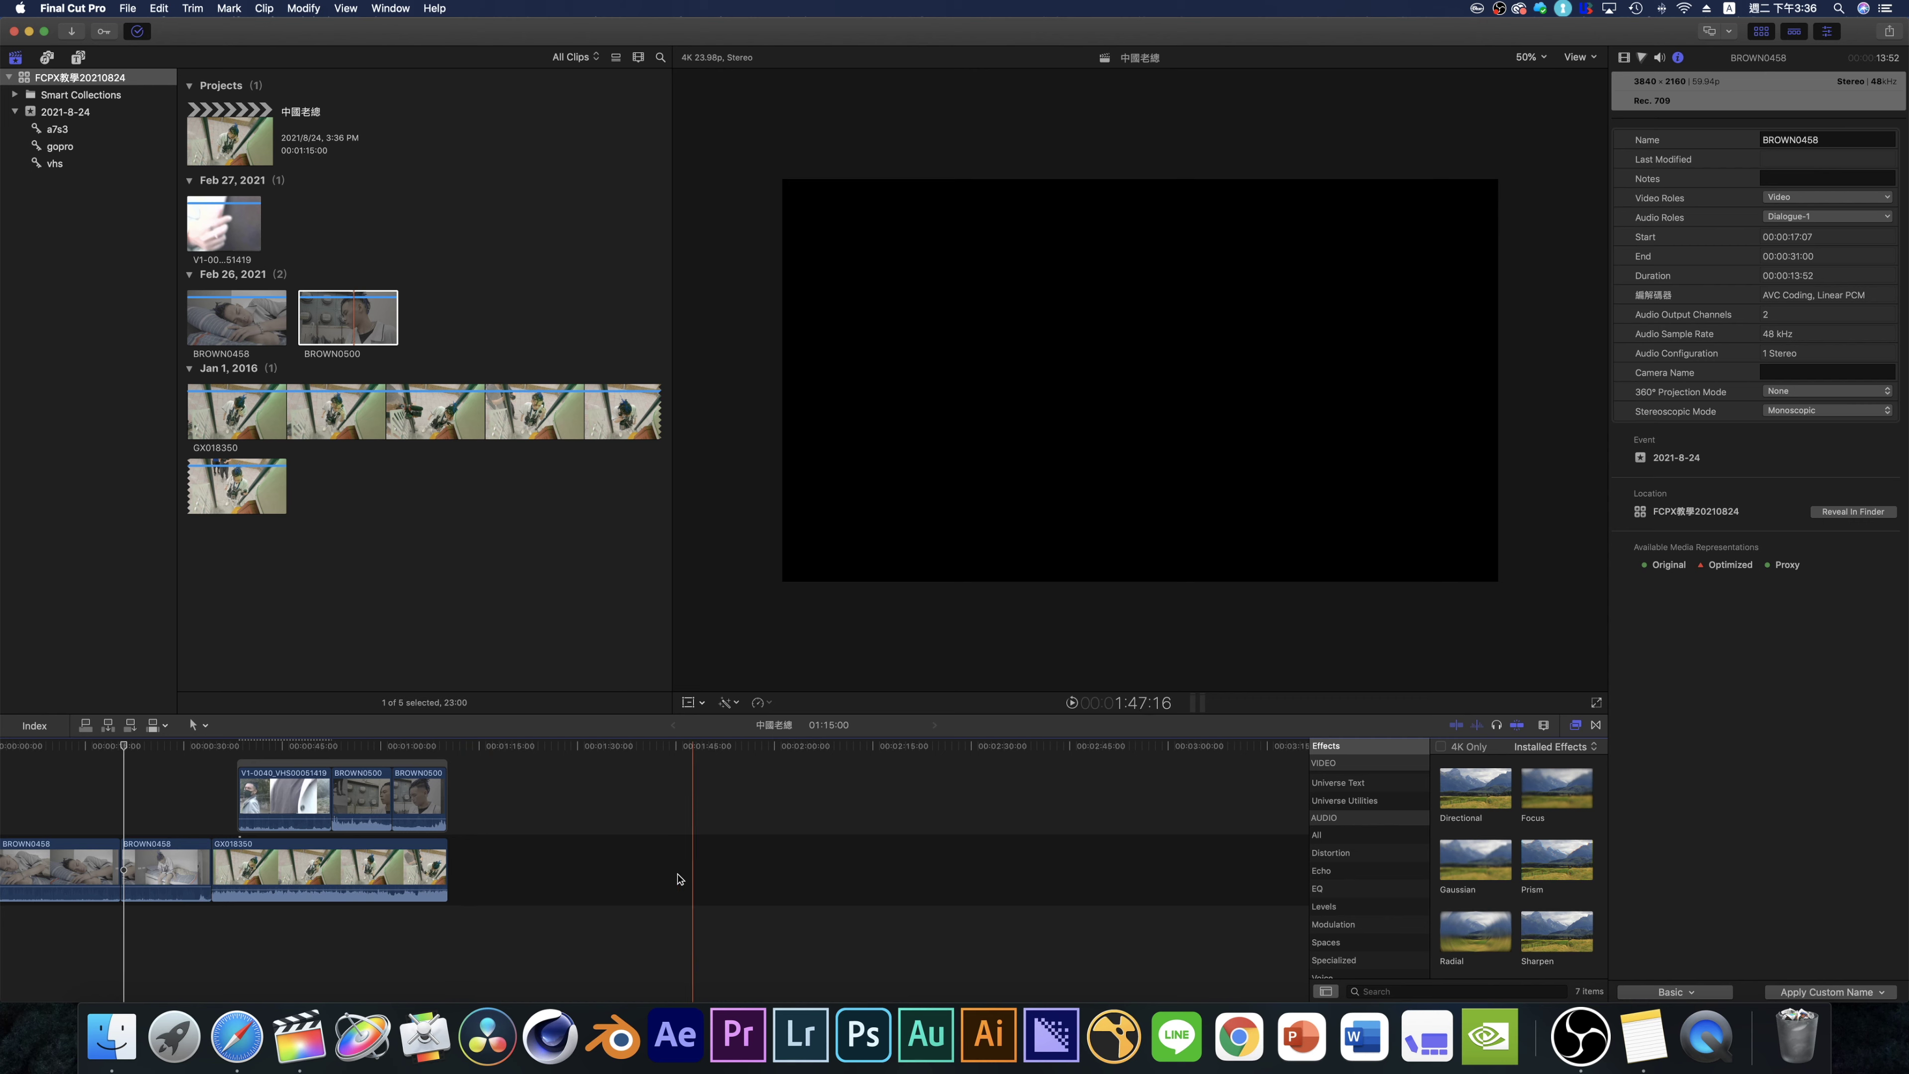
pyautogui.press('e')
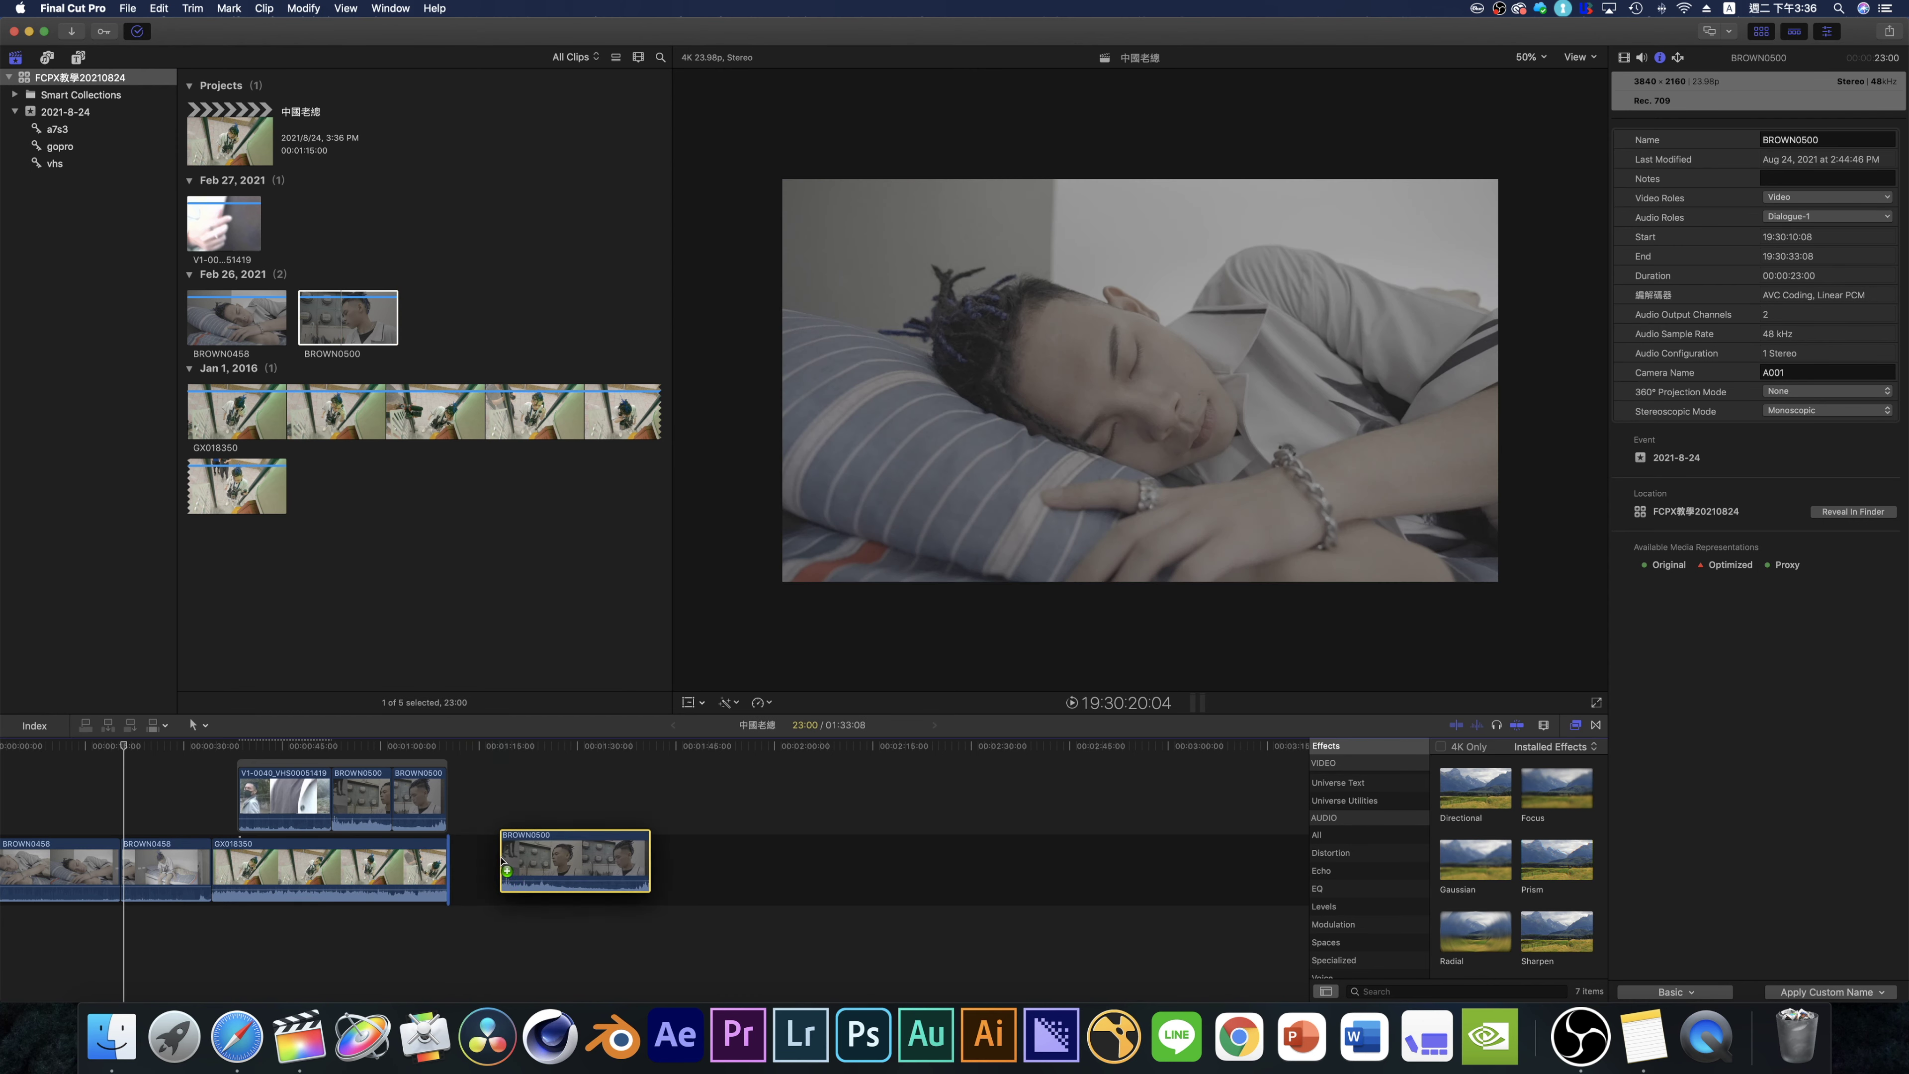
# - Disable and cut the appended BROWN0500, then delete its pieces and the three connected clips
pyautogui.click(533, 932)
pyautogui.press('v')
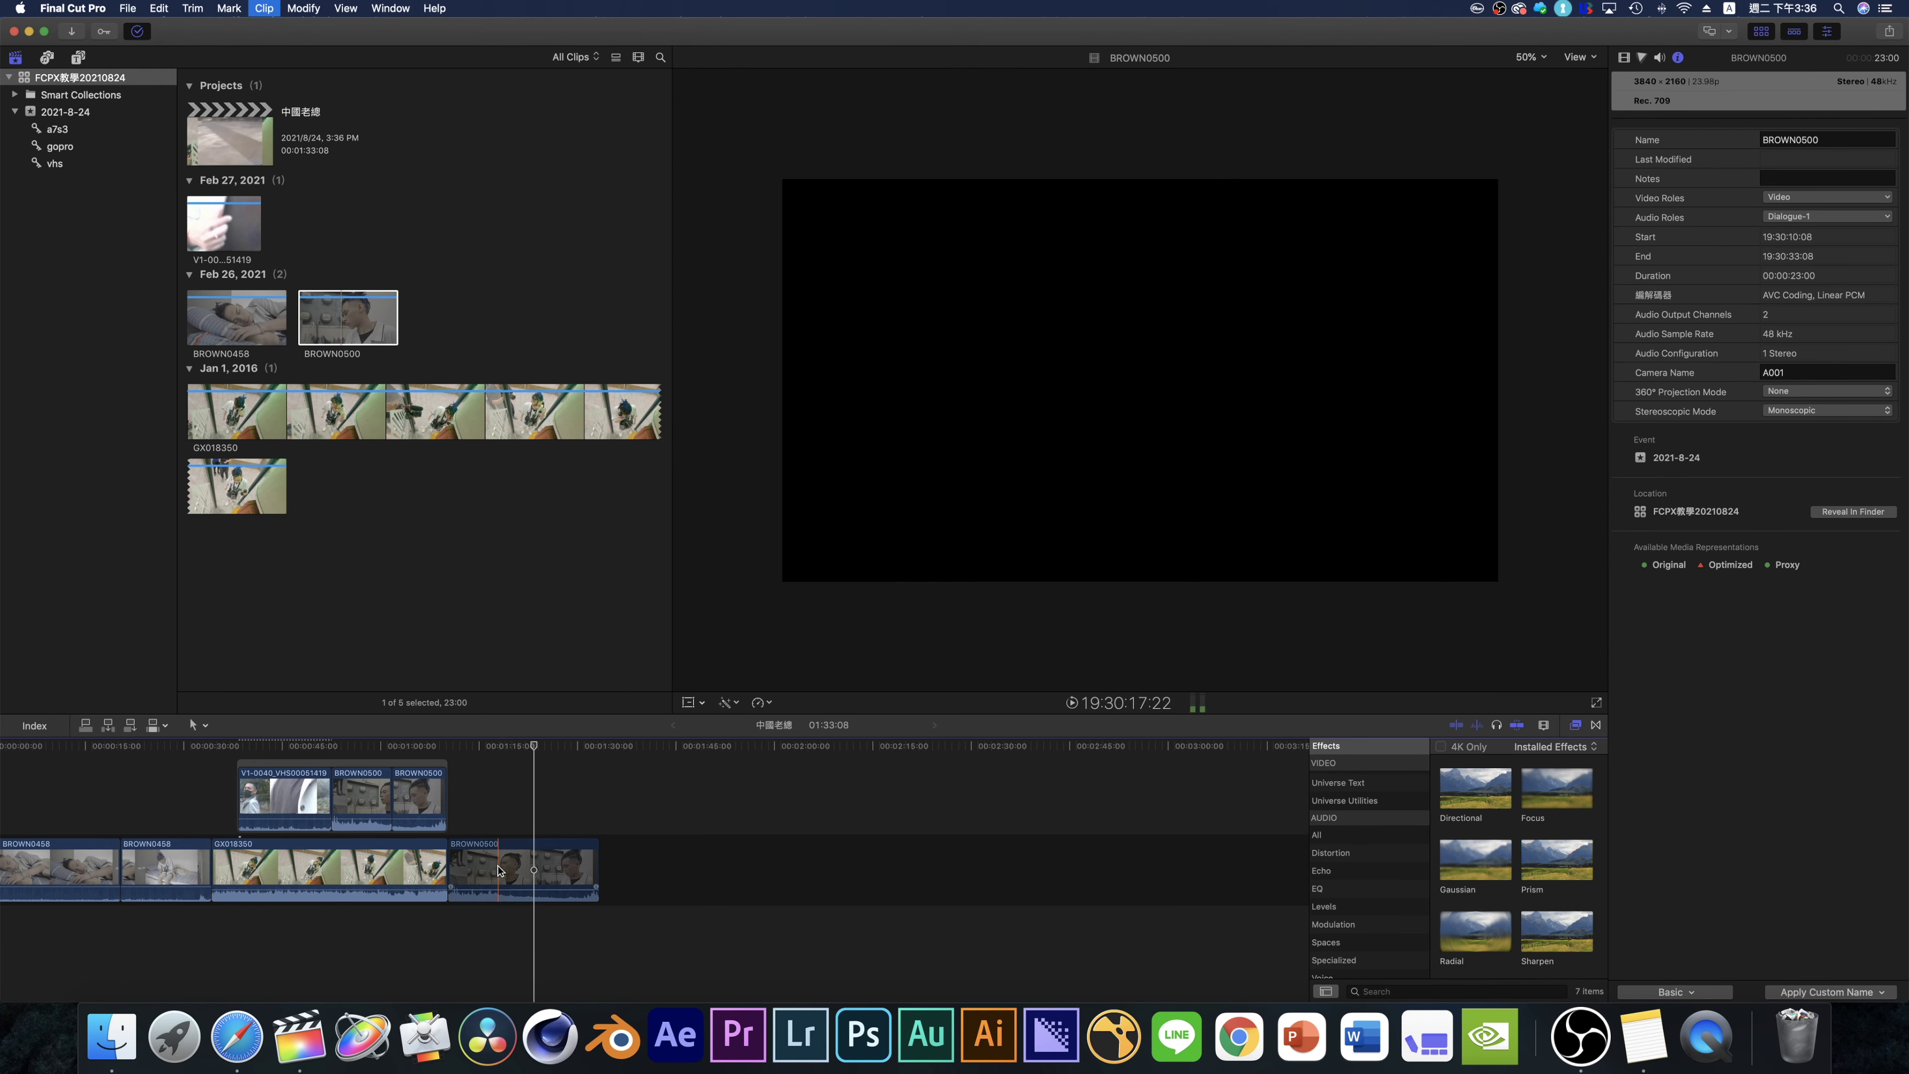
pyautogui.click(534, 867)
pyautogui.press('a')
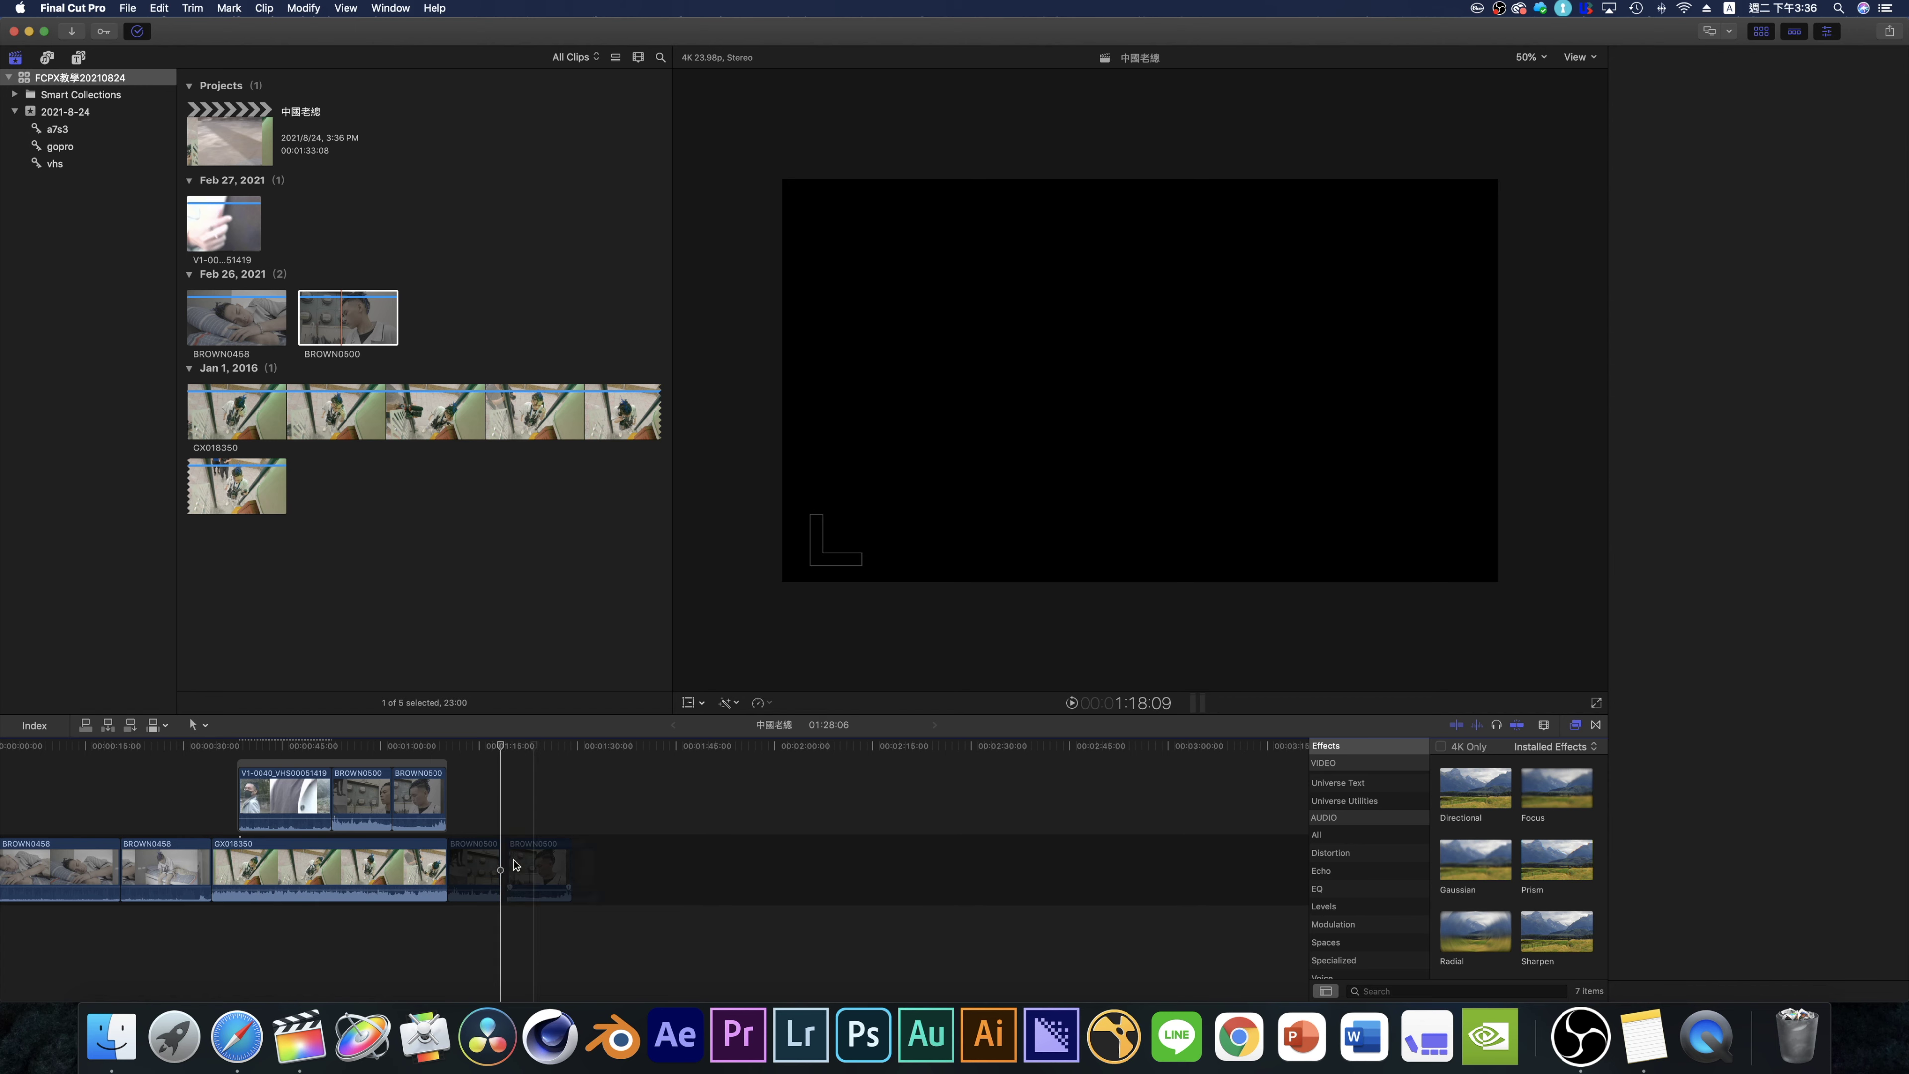
pyautogui.click(556, 861)
pyautogui.press('BackSpace')
pyautogui.click(525, 841)
pyautogui.press('BackSpace')
pyautogui.click(496, 849)
pyautogui.press('BackSpace')
pyautogui.moveTo(524, 791); pyautogui.dragTo(304, 780)
pyautogui.press('BackSpace')
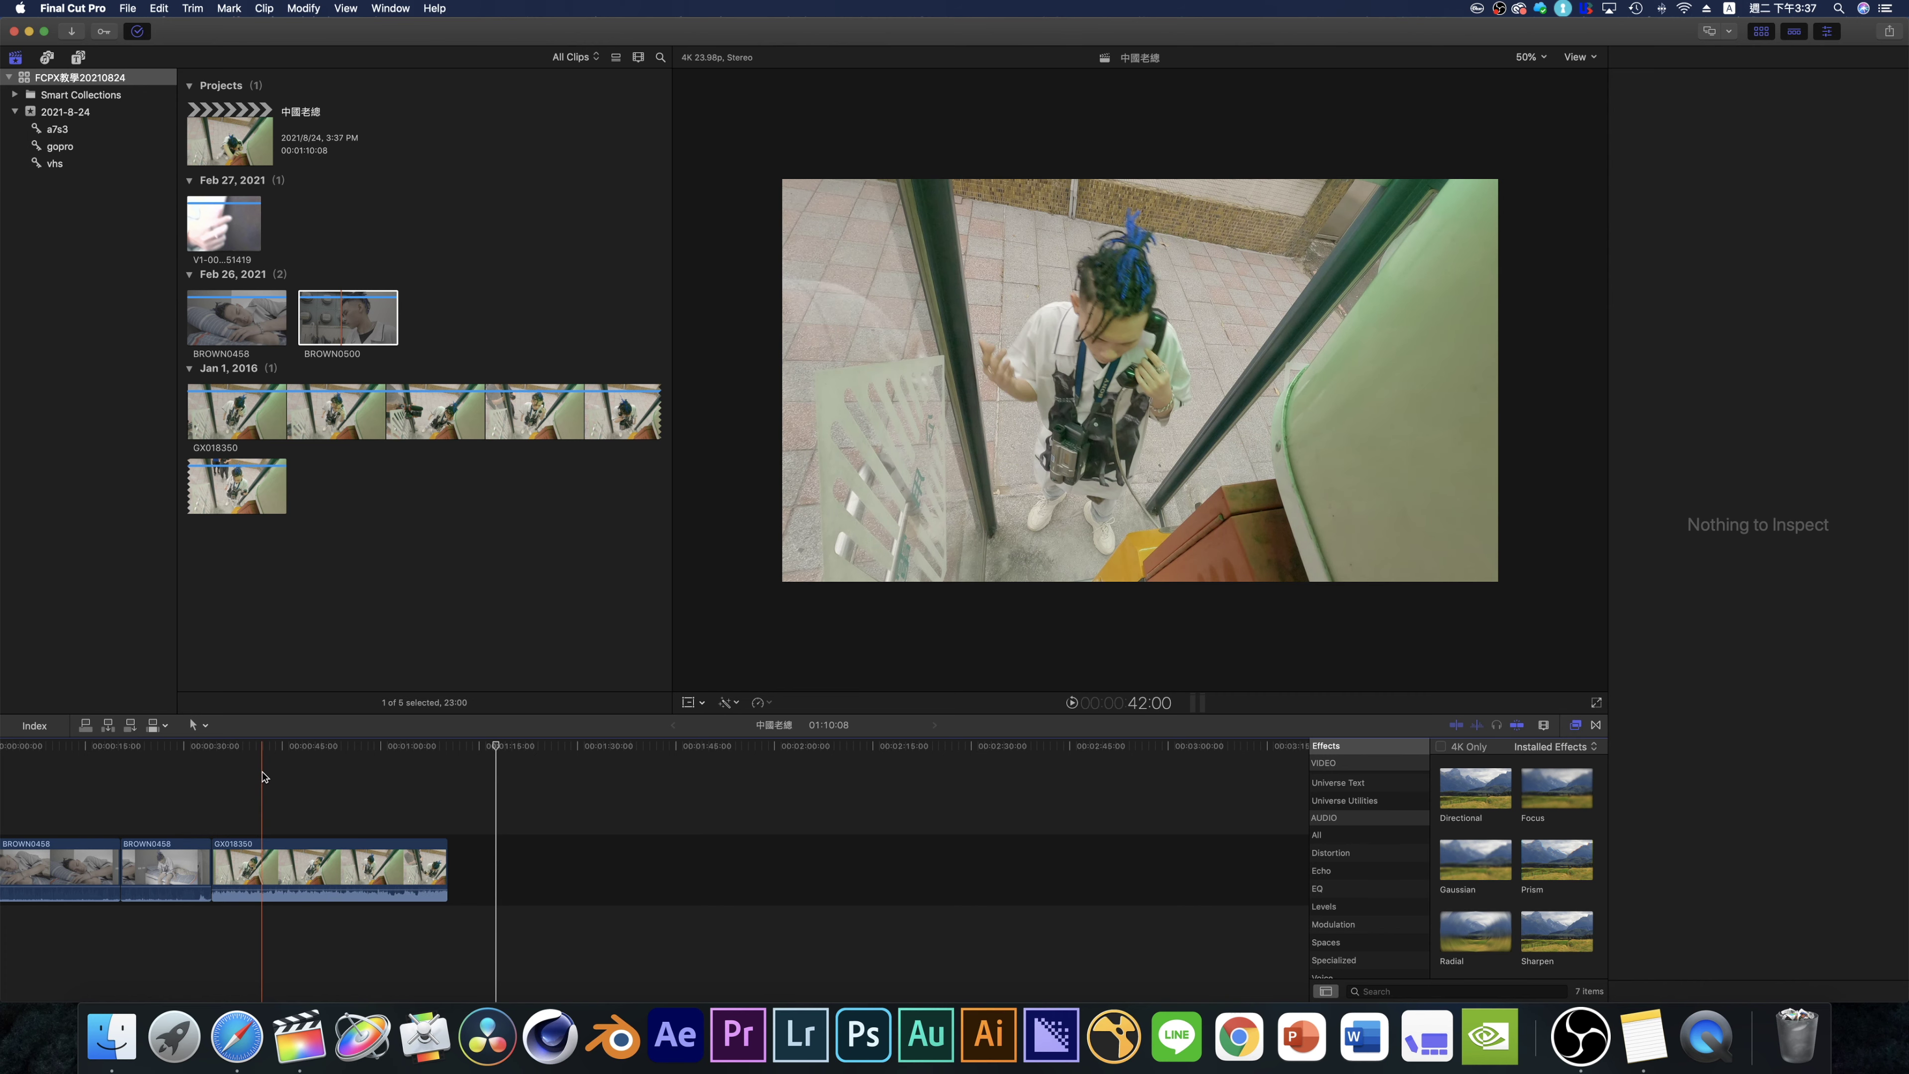
# - Connect BROWN0458 above the storyline, split it at the playhead and delete its right piece
pyautogui.hscroll(-3, 301, 827)
pyautogui.click(324, 871)
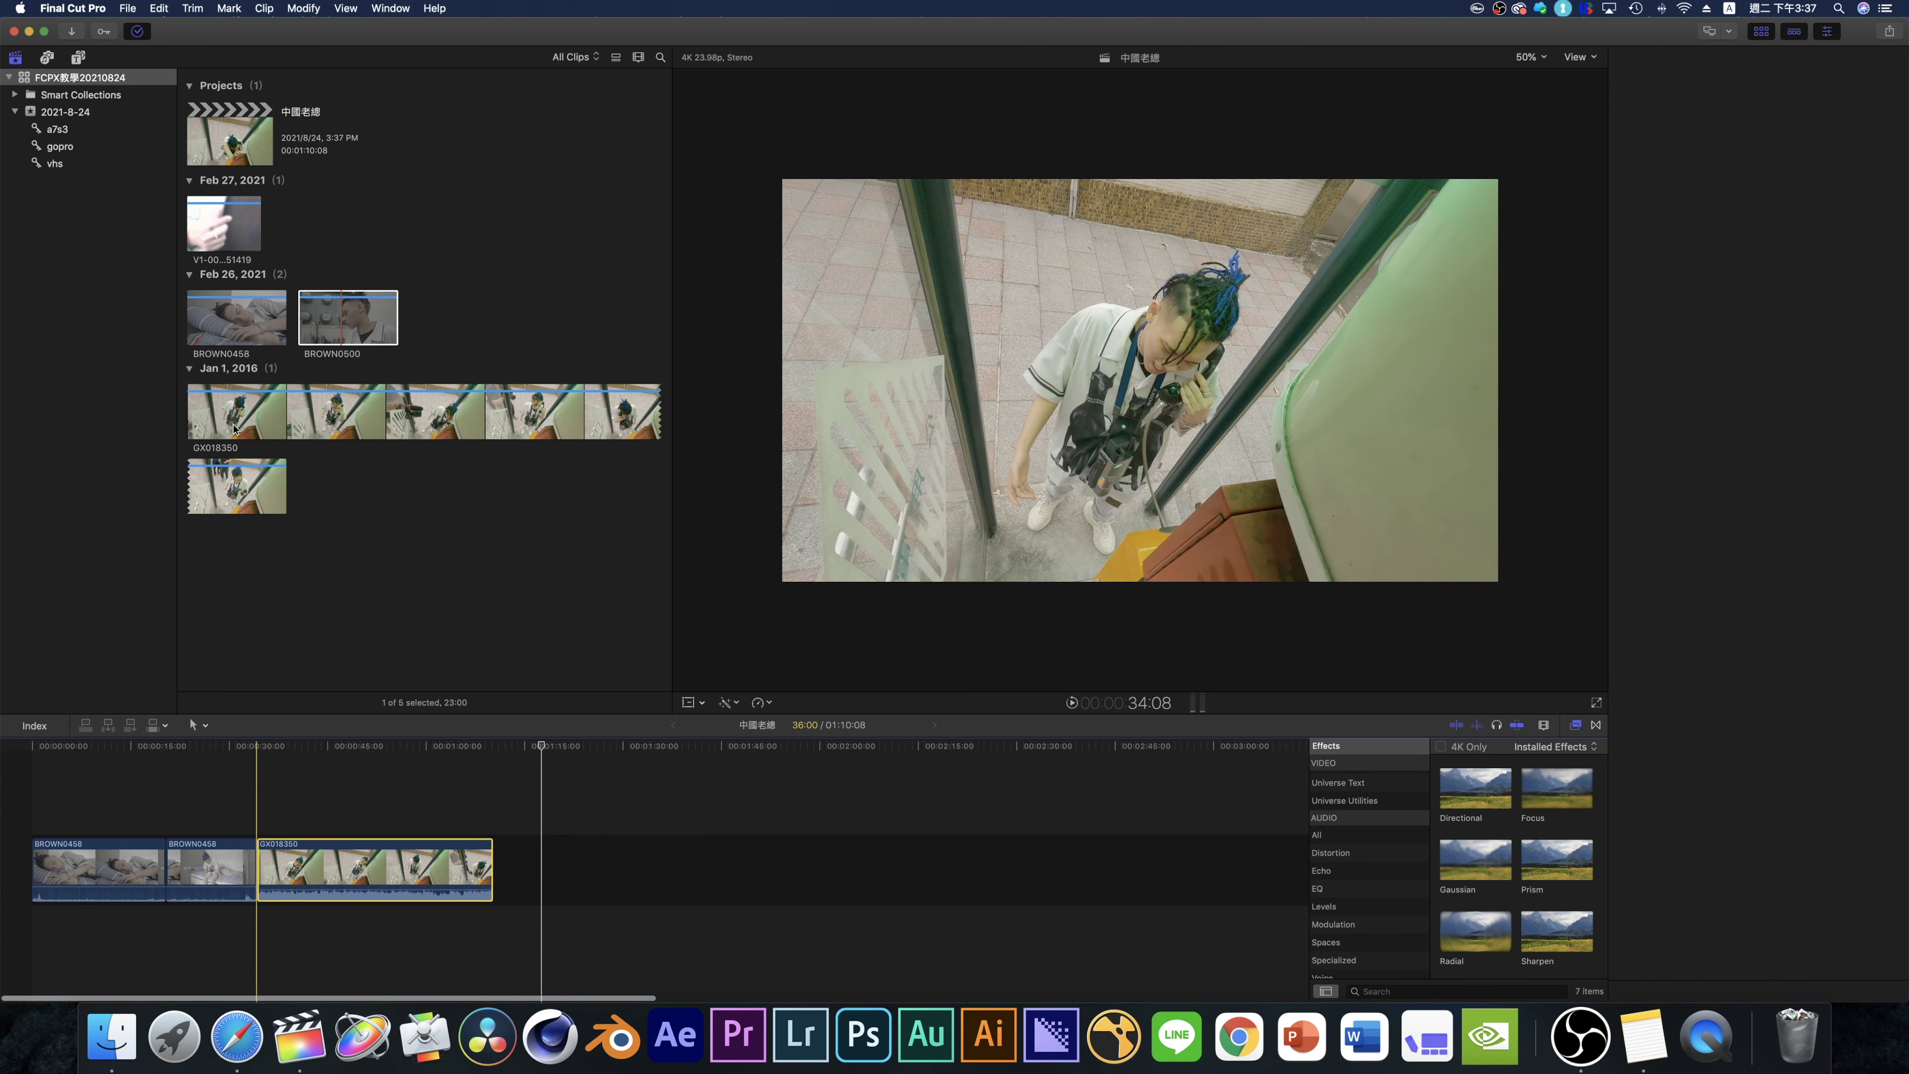
pyautogui.moveTo(236, 321); pyautogui.dragTo(208, 782)
pyautogui.moveTo(209, 781); pyautogui.dragTo(178, 782)
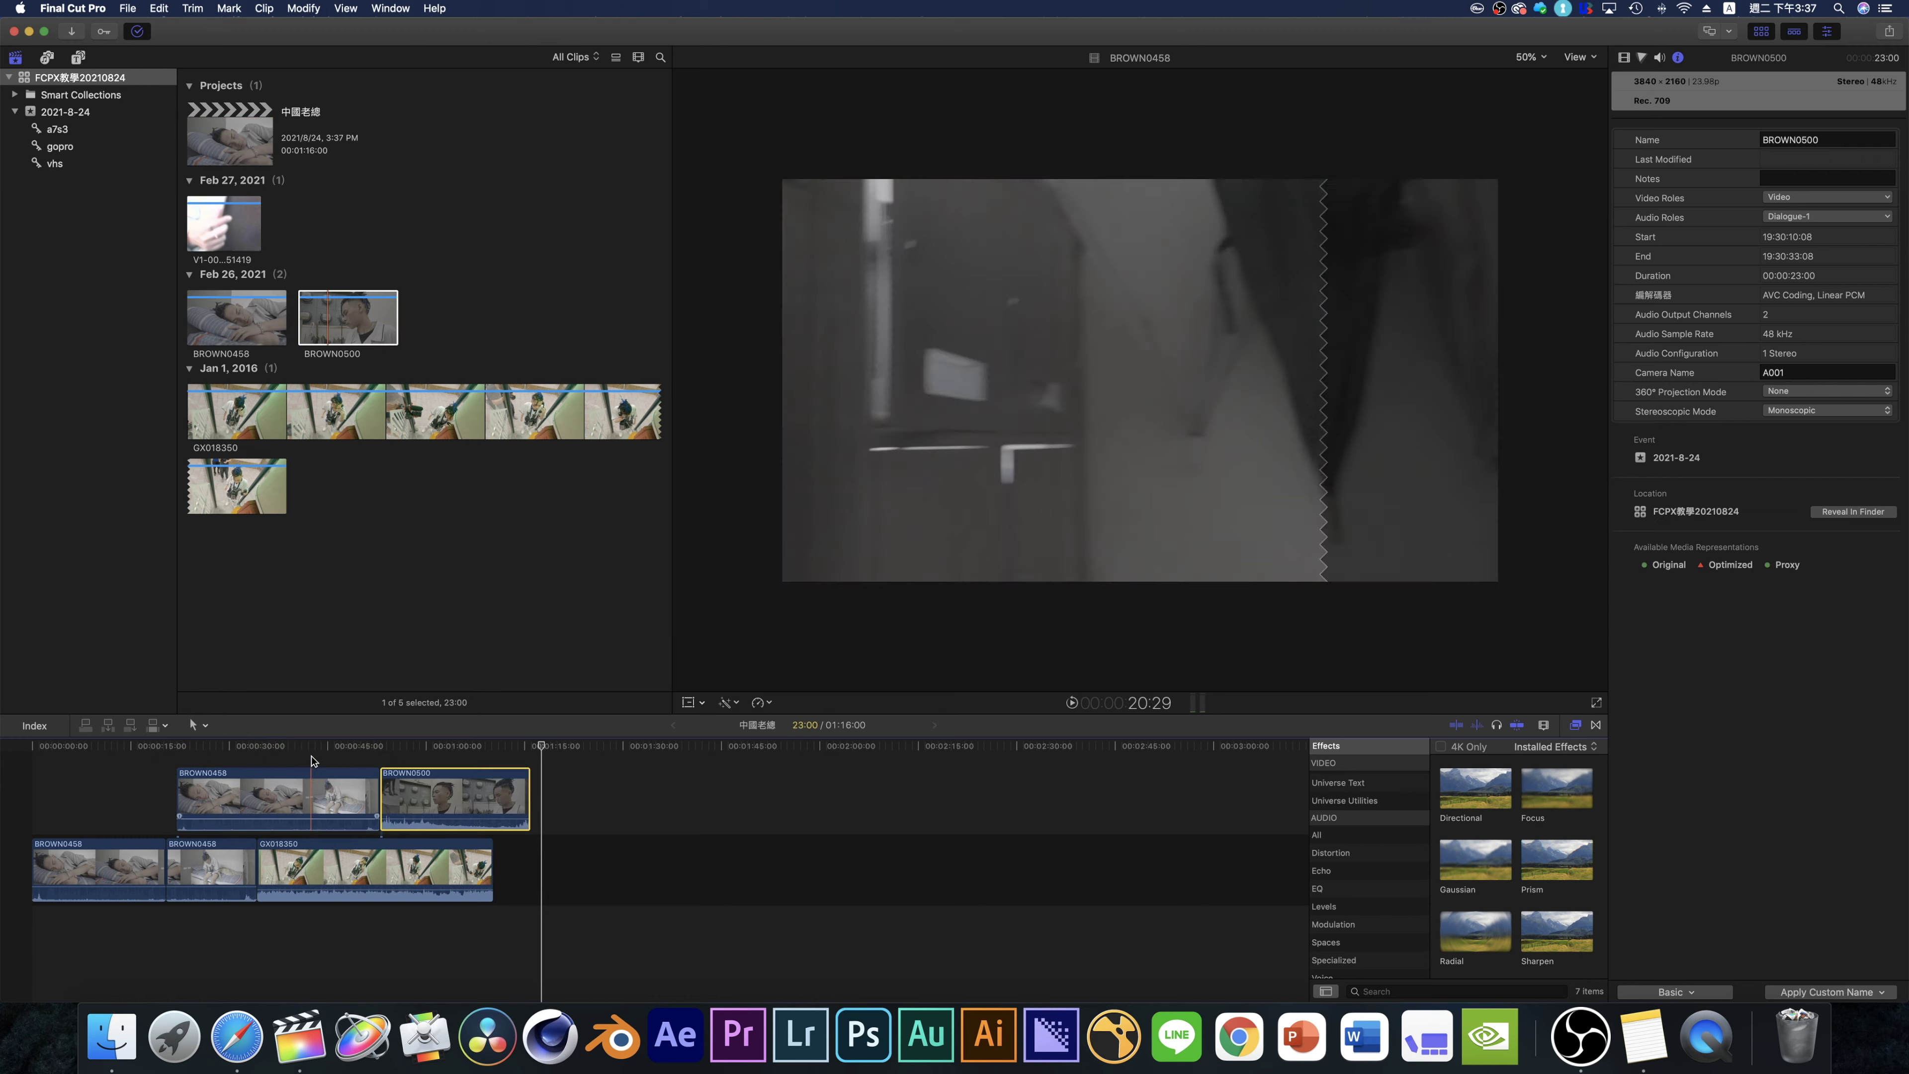
pyautogui.click(299, 786)
pyautogui.press('super+b')
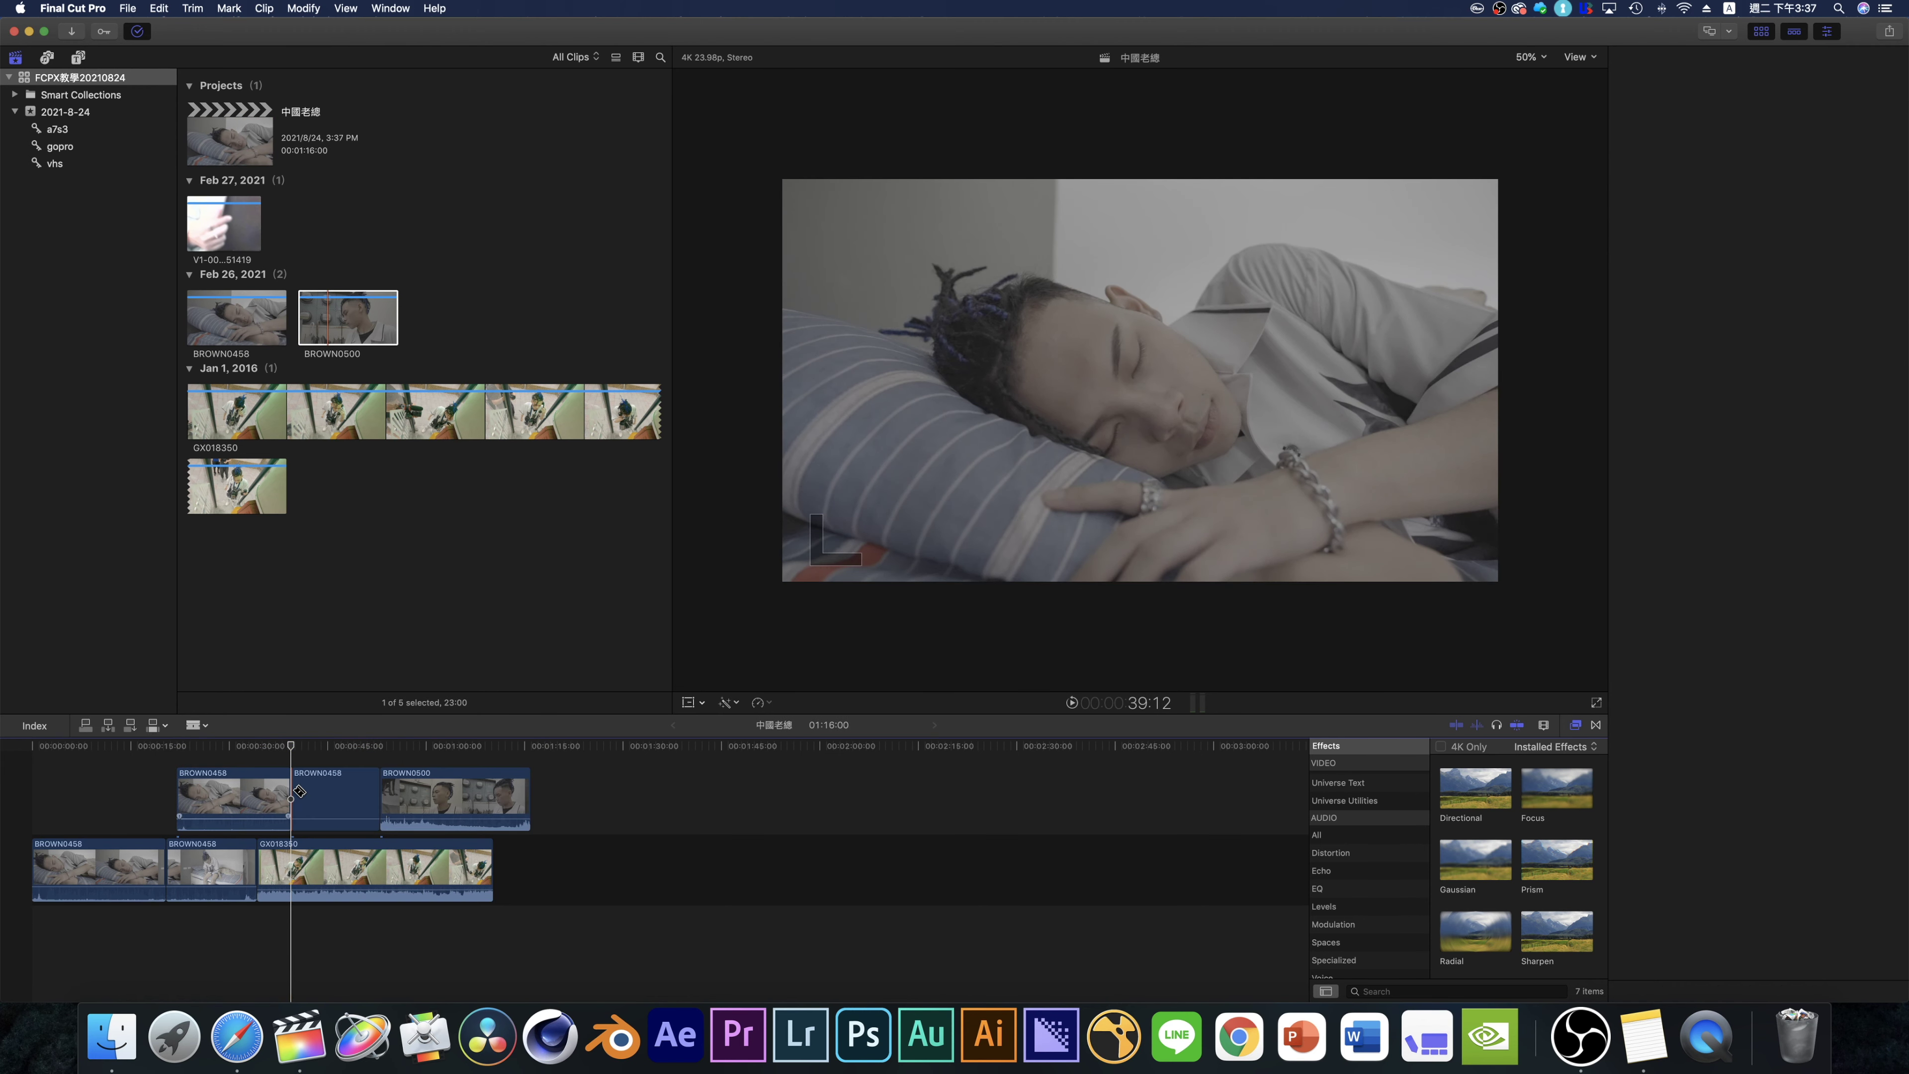
pyautogui.click(328, 788)
pyautogui.press('Delete')
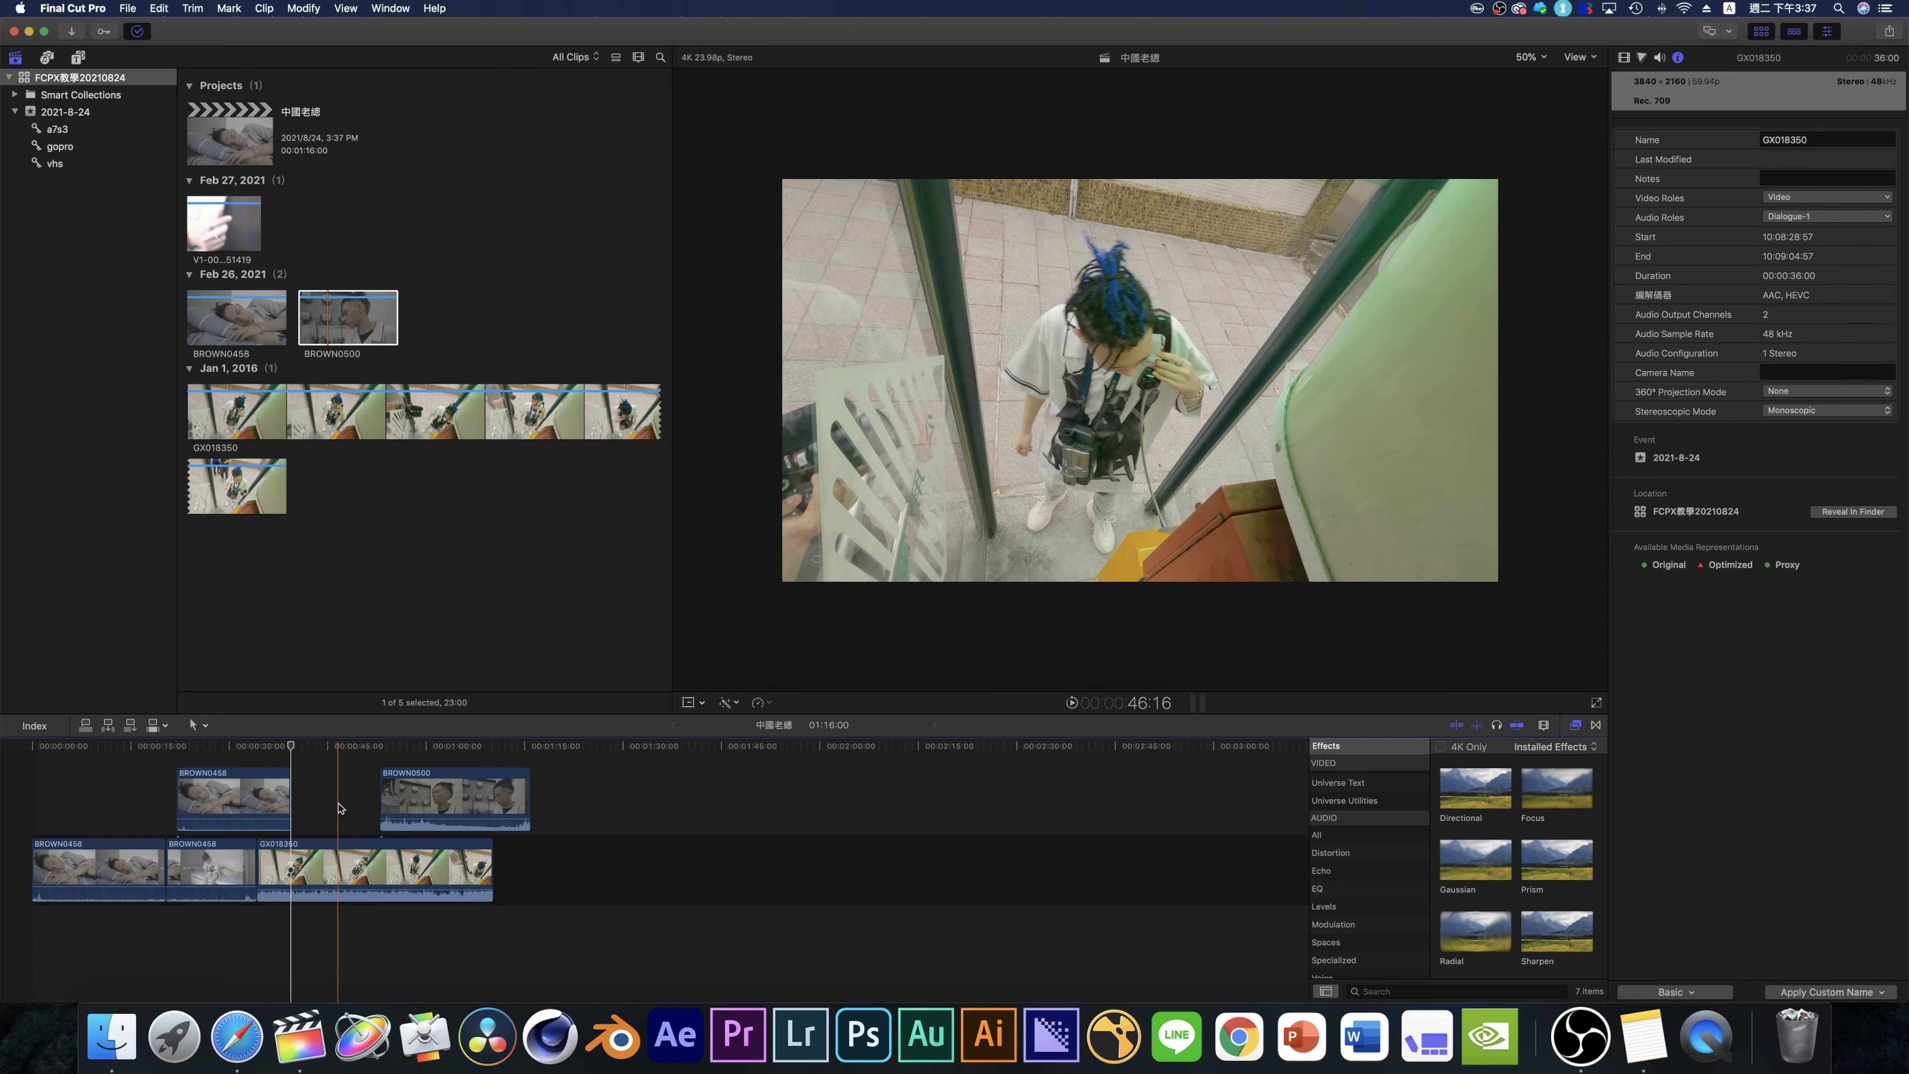
# - Slide BROWN0500 left toward BROWN0458, undoing a trial move of both connected clips
pyautogui.moveTo(444, 800); pyautogui.dragTo(356, 800)
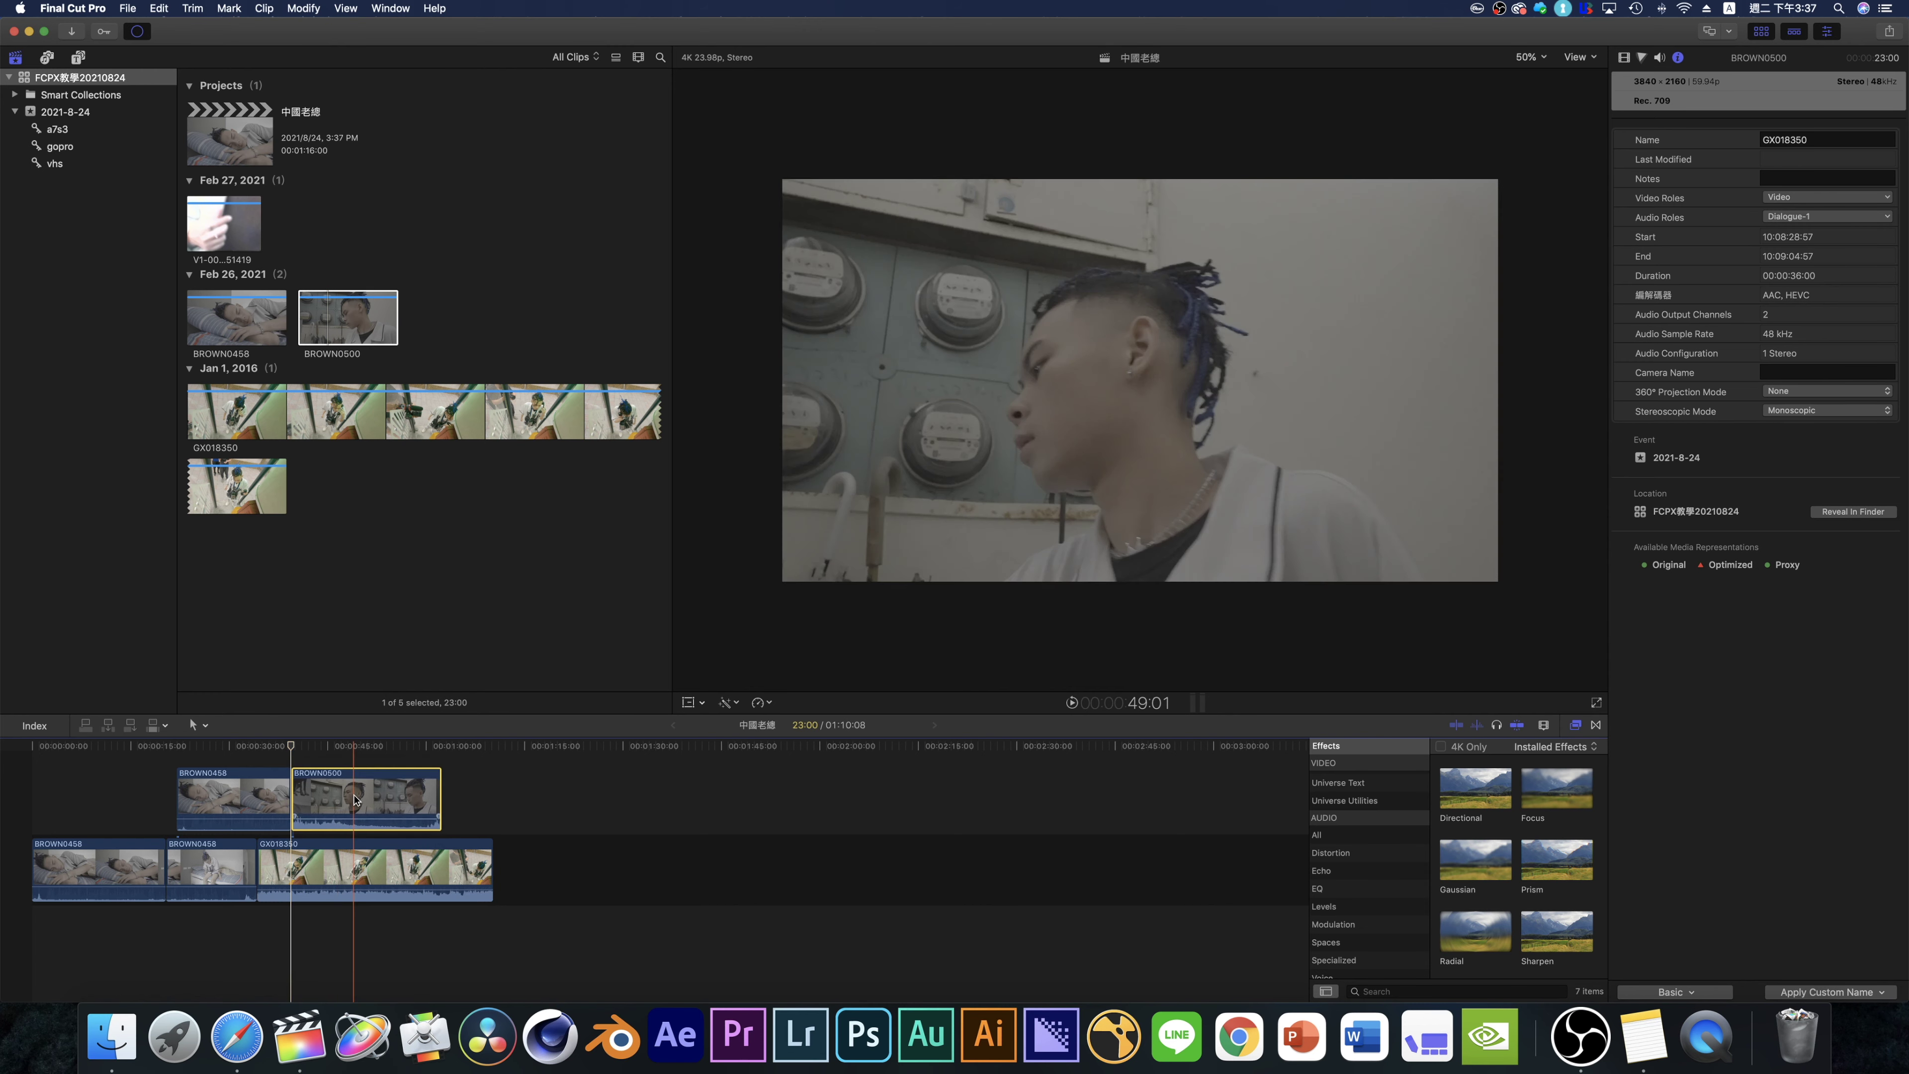
pyautogui.keyDown('super'); pyautogui.click(257, 793); pyautogui.keyUp('super')
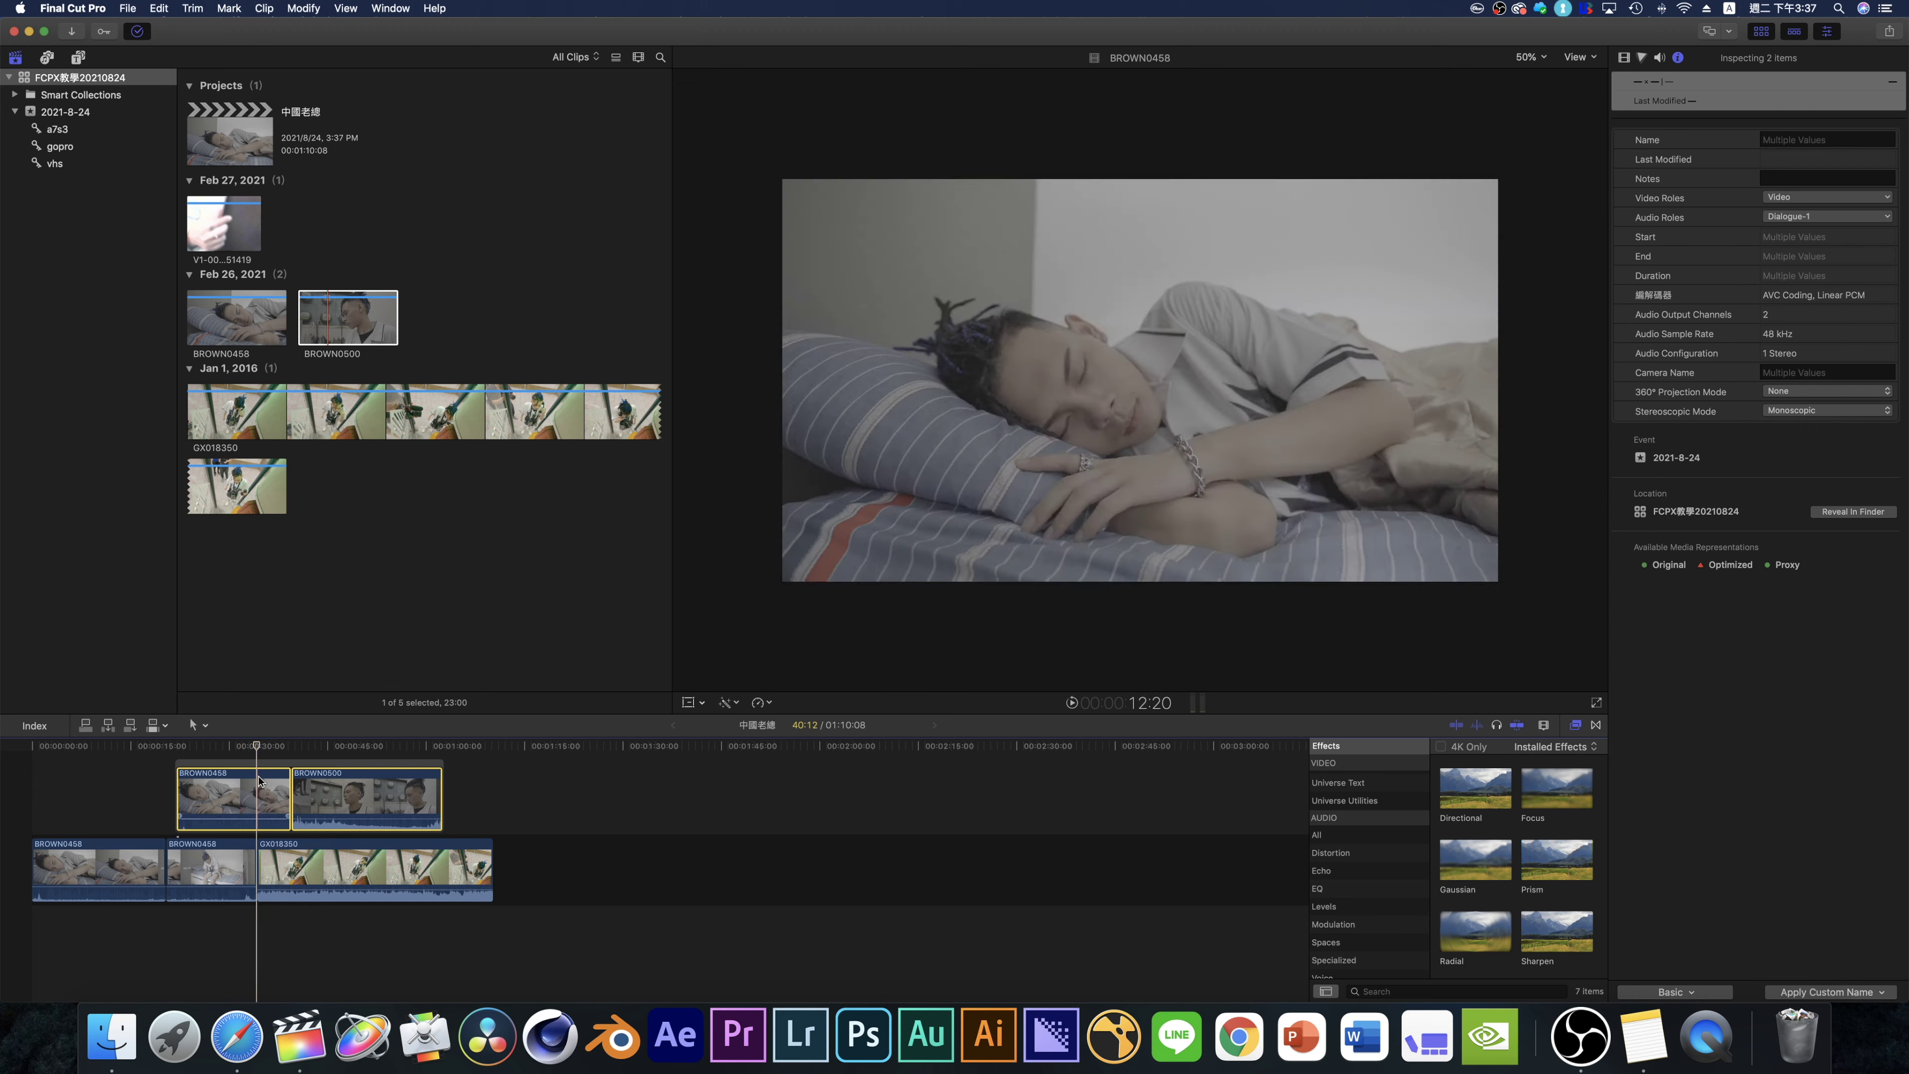
pyautogui.moveTo(301, 779); pyautogui.dragTo(504, 790)
pyautogui.press('super+z')
pyautogui.press('super+z')
pyautogui.press('super+z')
pyautogui.click(553, 817)
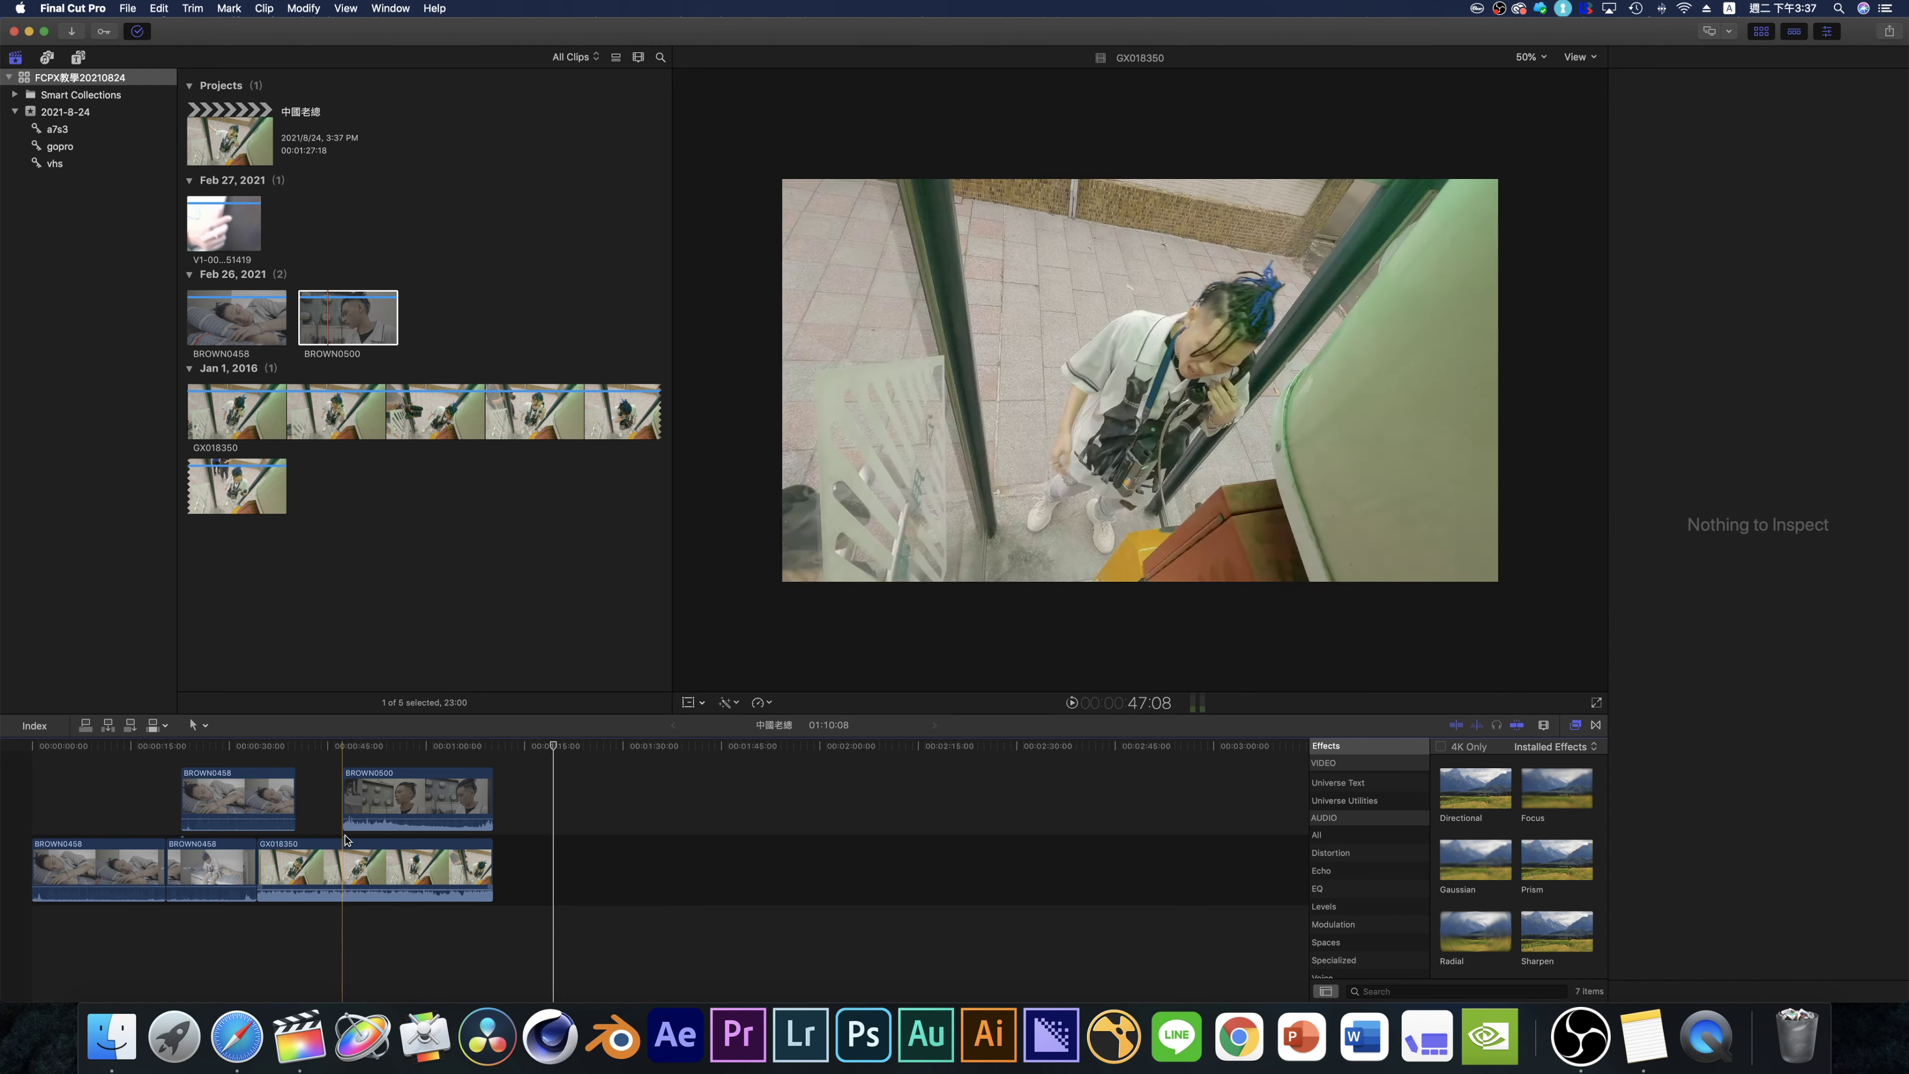
pyautogui.click(345, 842)
pyautogui.moveTo(319, 862); pyautogui.dragTo(549, 869)
# - Test moving GX018350 and the connected BROWN0458 clip along the timeline
pyautogui.click(230, 800)
pyautogui.click(431, 874)
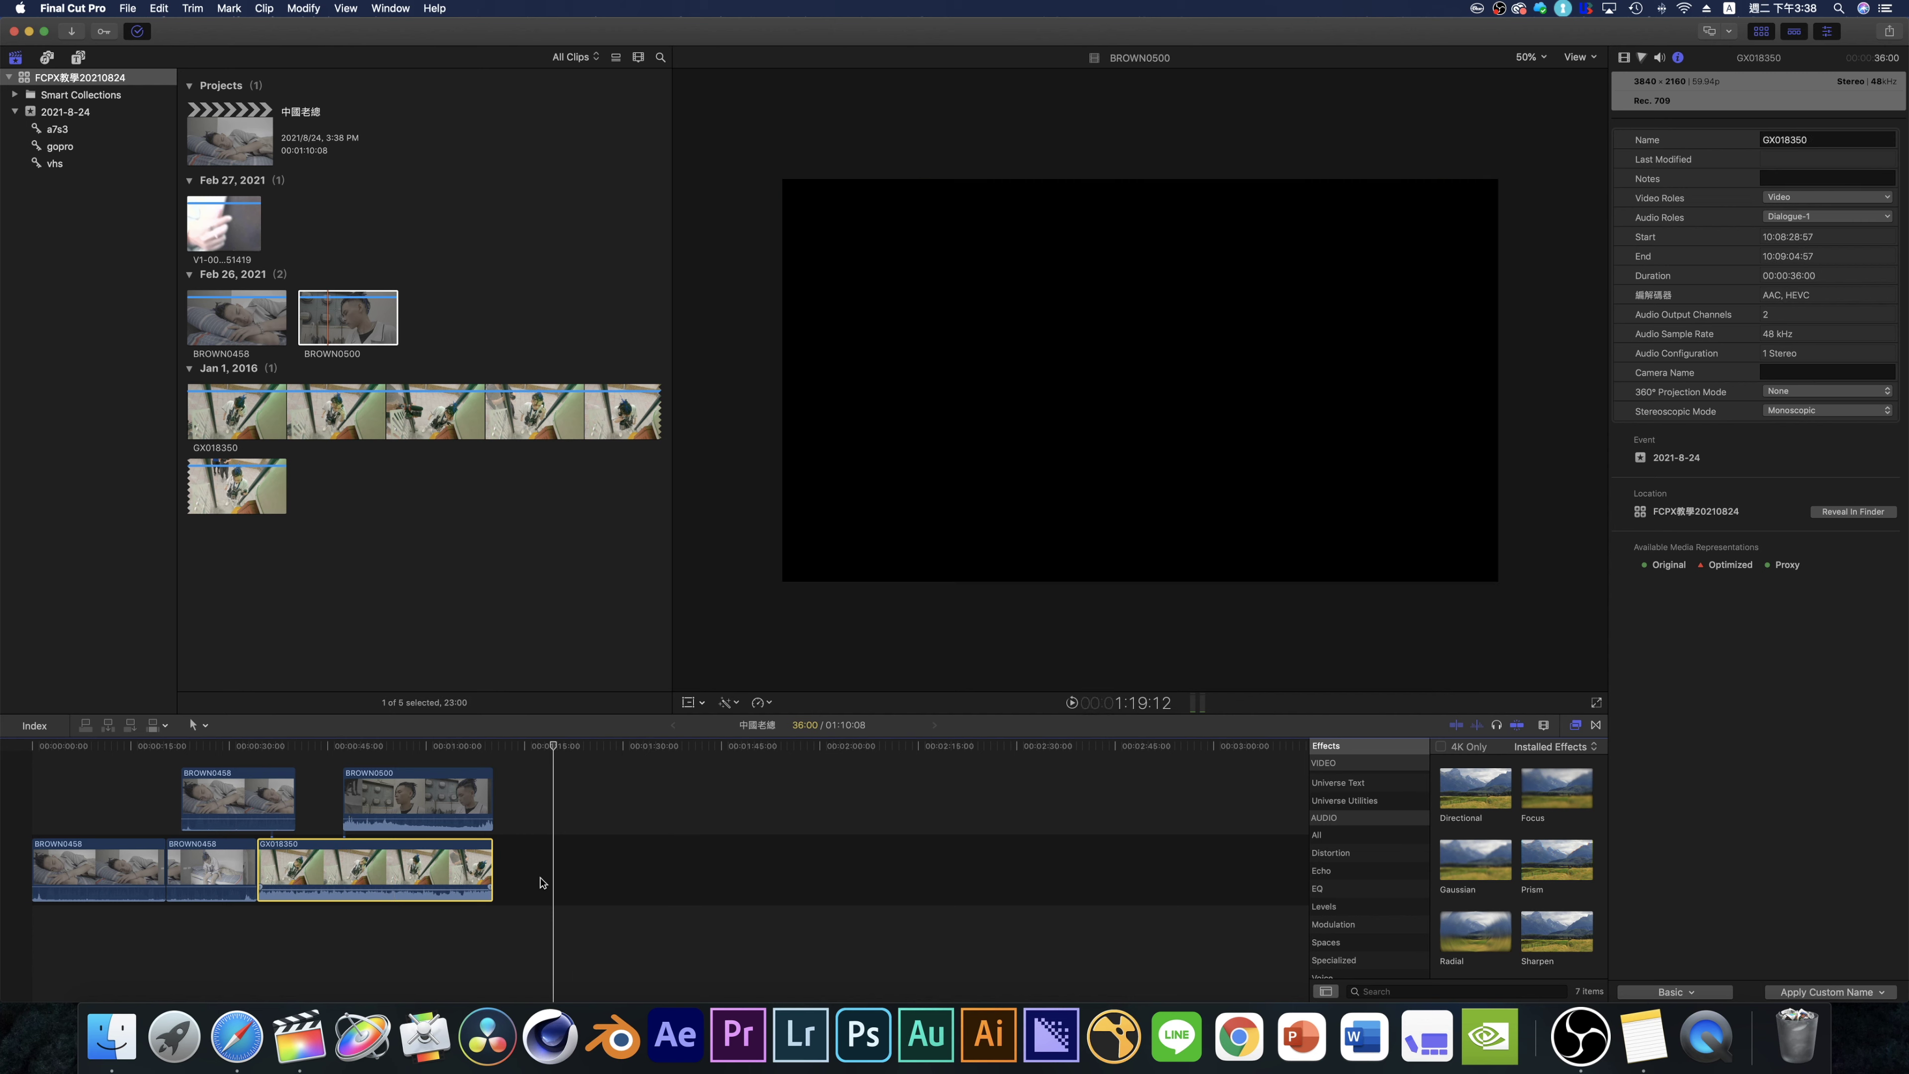
pyautogui.moveTo(220, 803); pyautogui.dragTo(283, 832)
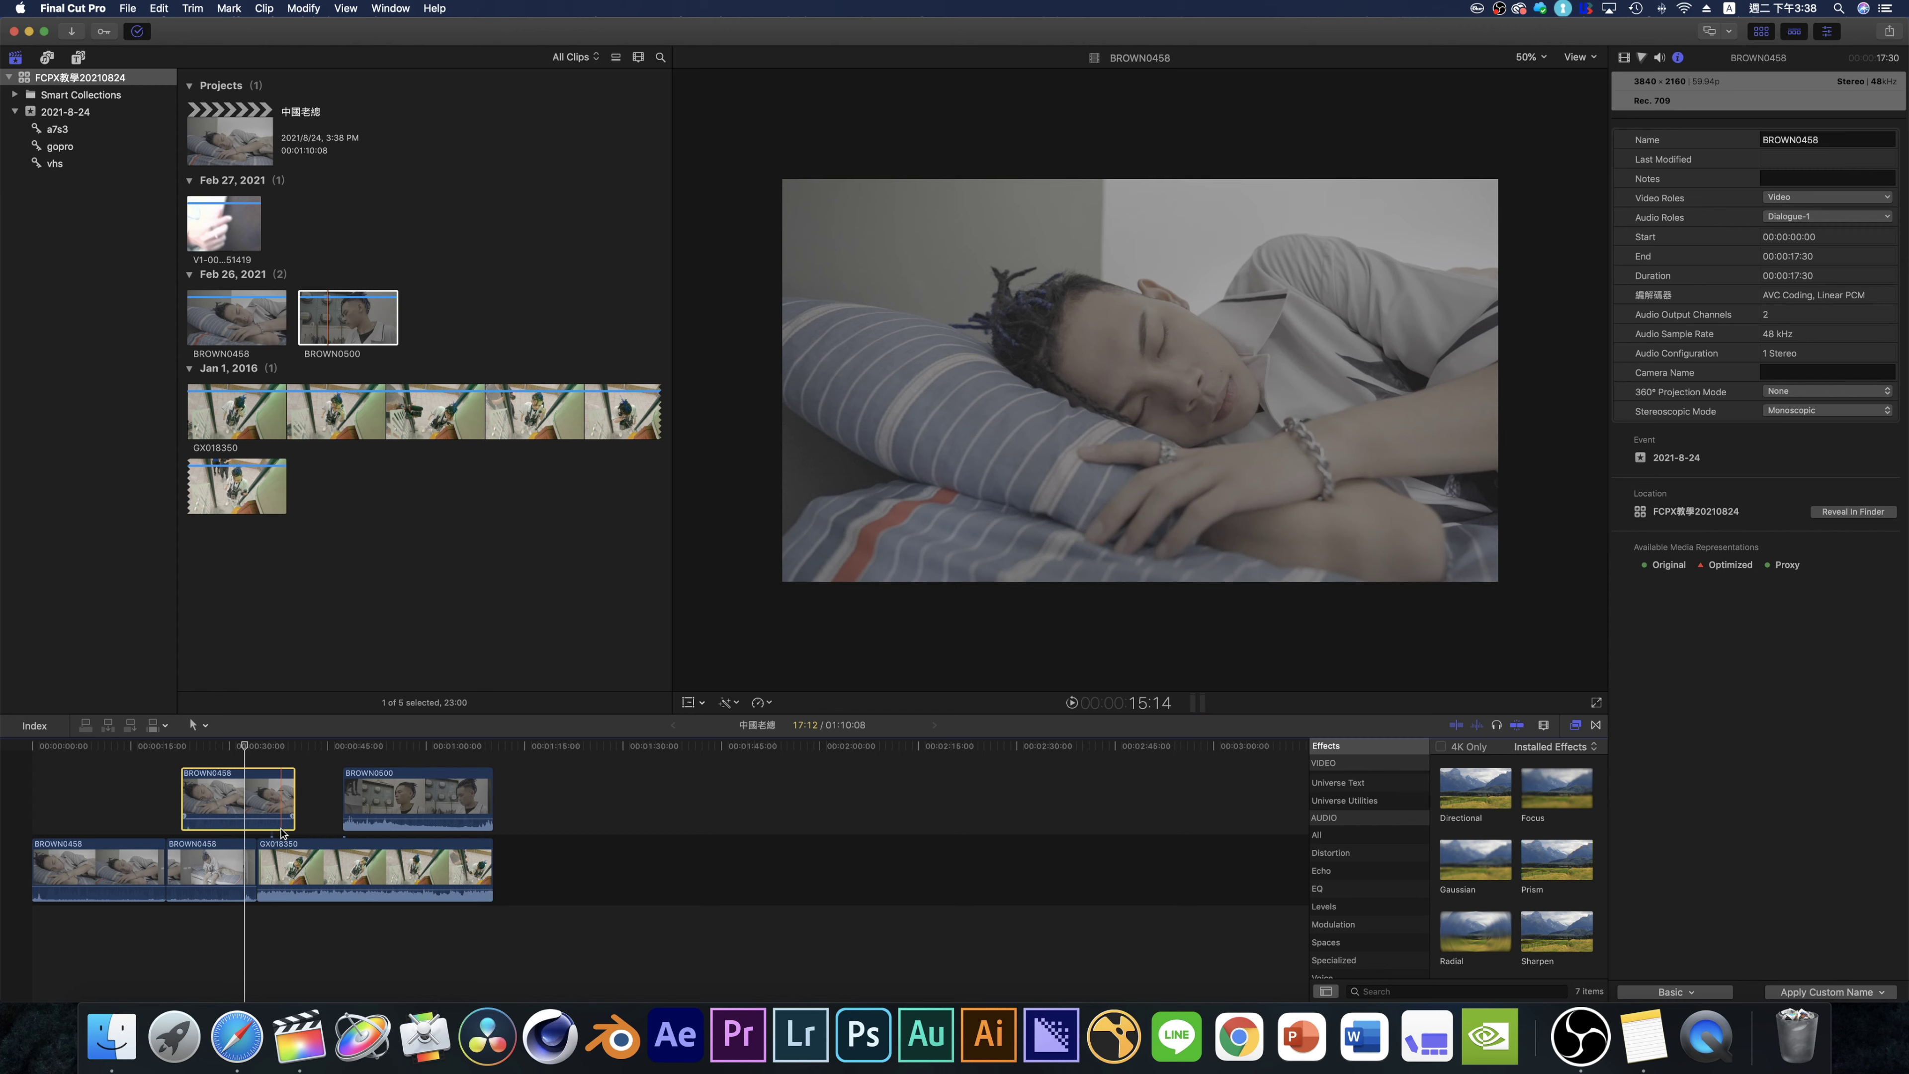
pyautogui.click(205, 867)
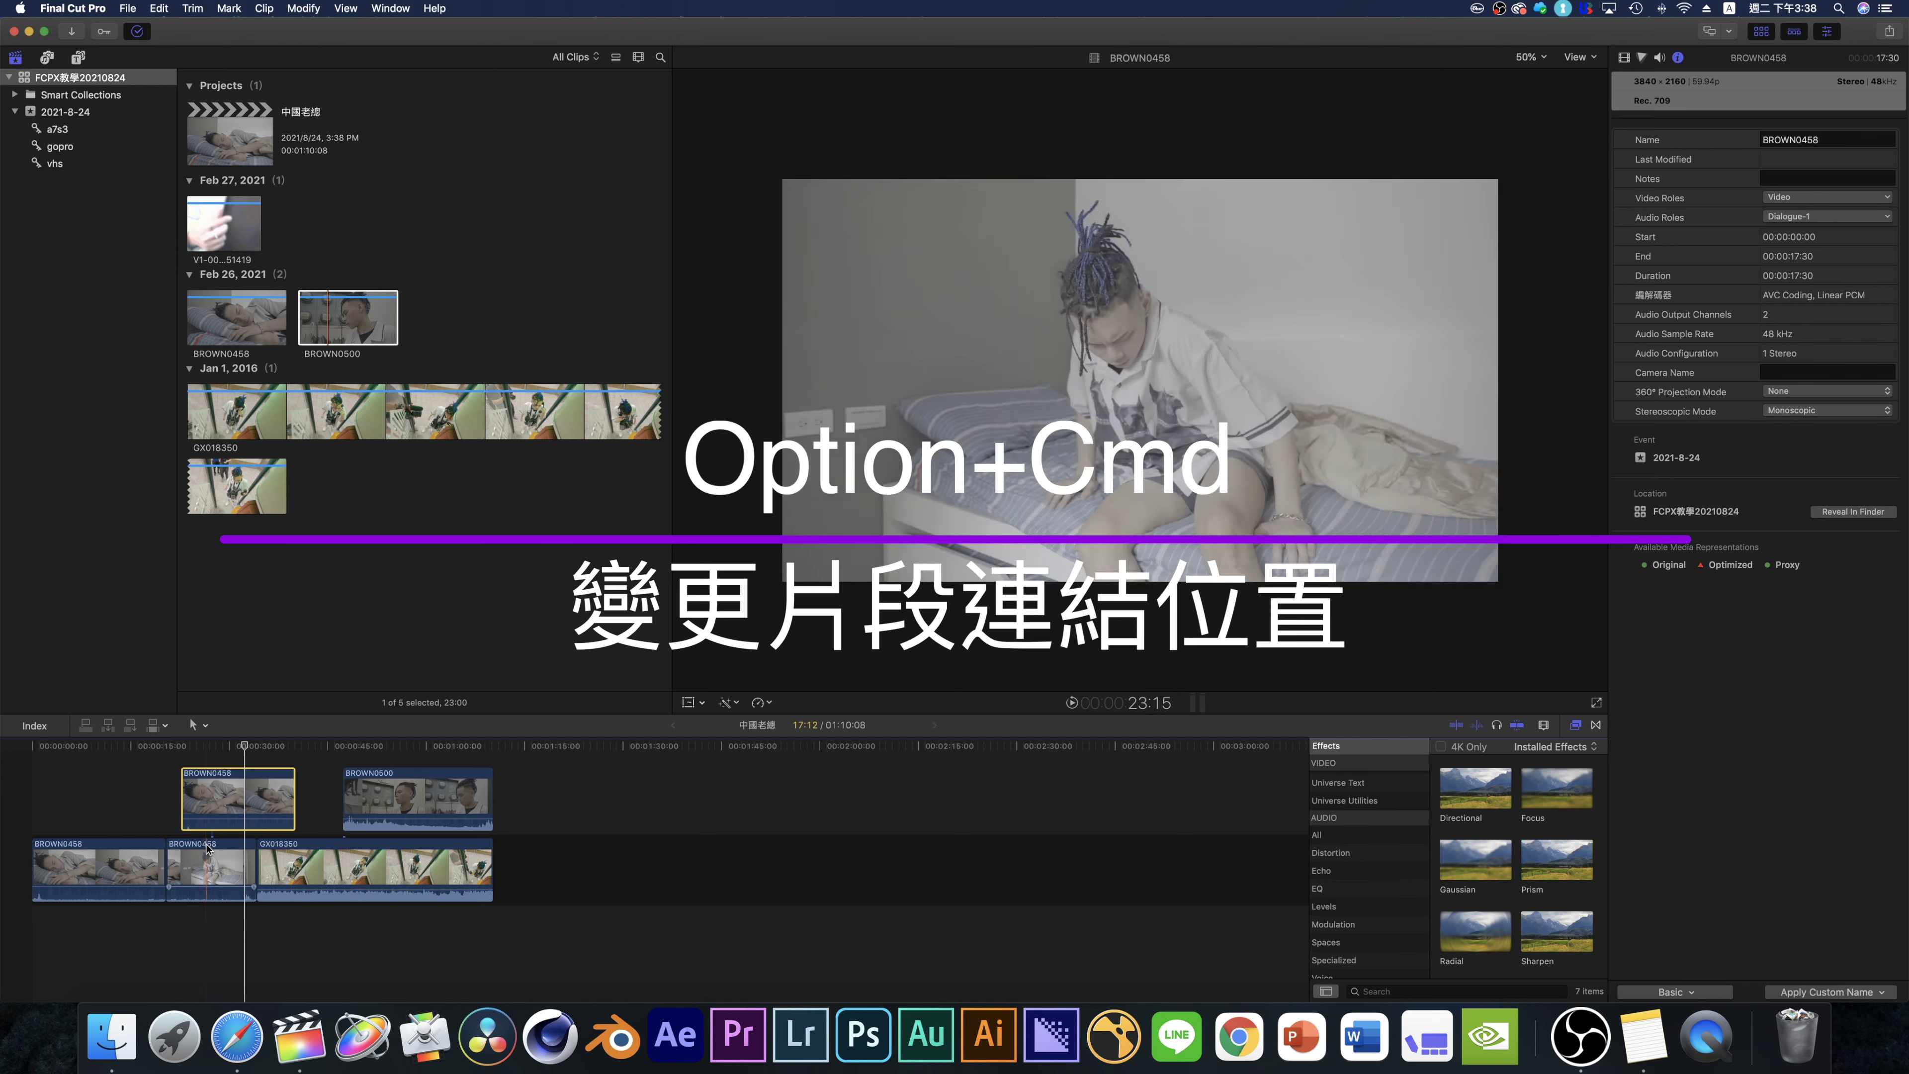
pyautogui.moveTo(361, 881); pyautogui.dragTo(455, 874)
pyautogui.moveTo(288, 852); pyautogui.dragTo(440, 862)
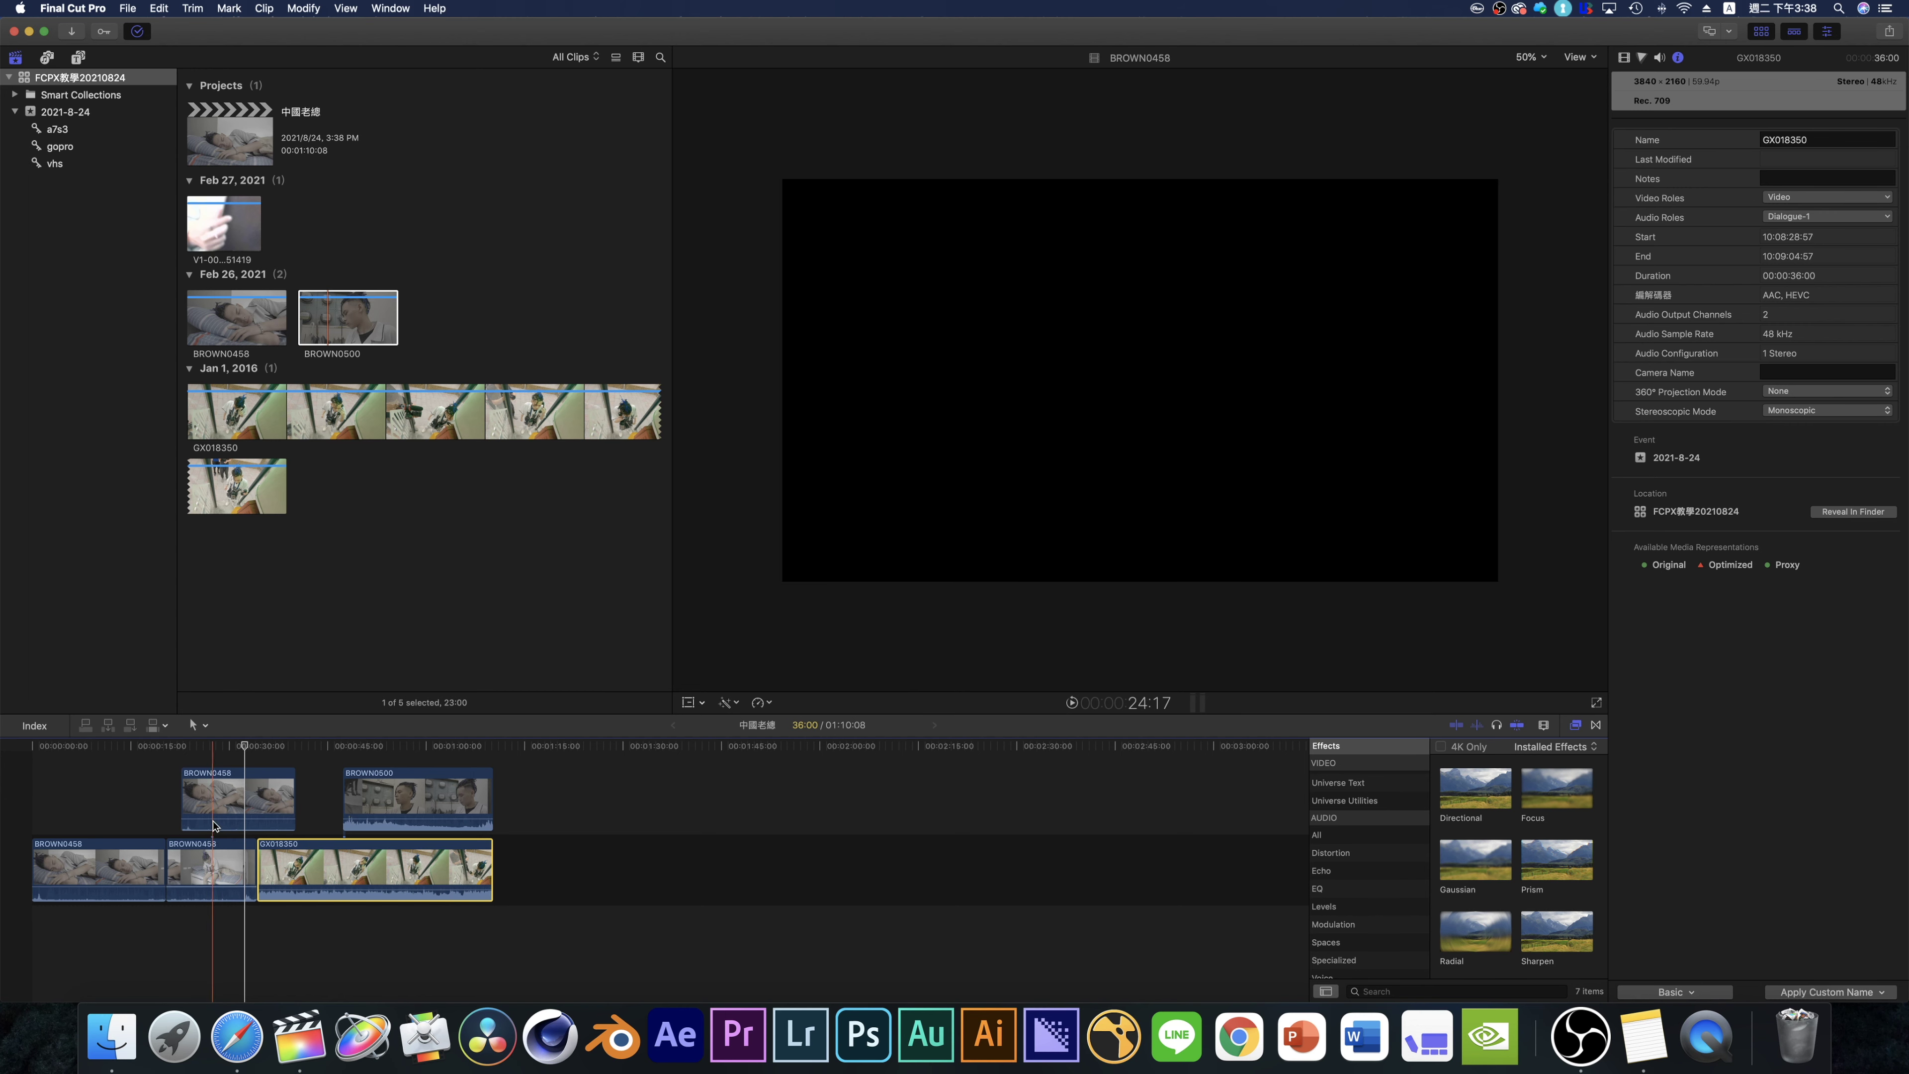
# - Put BROWN0500 at the end of the main storyline and select it with GX018350
pyautogui.click(403, 797)
pyautogui.click(324, 773)
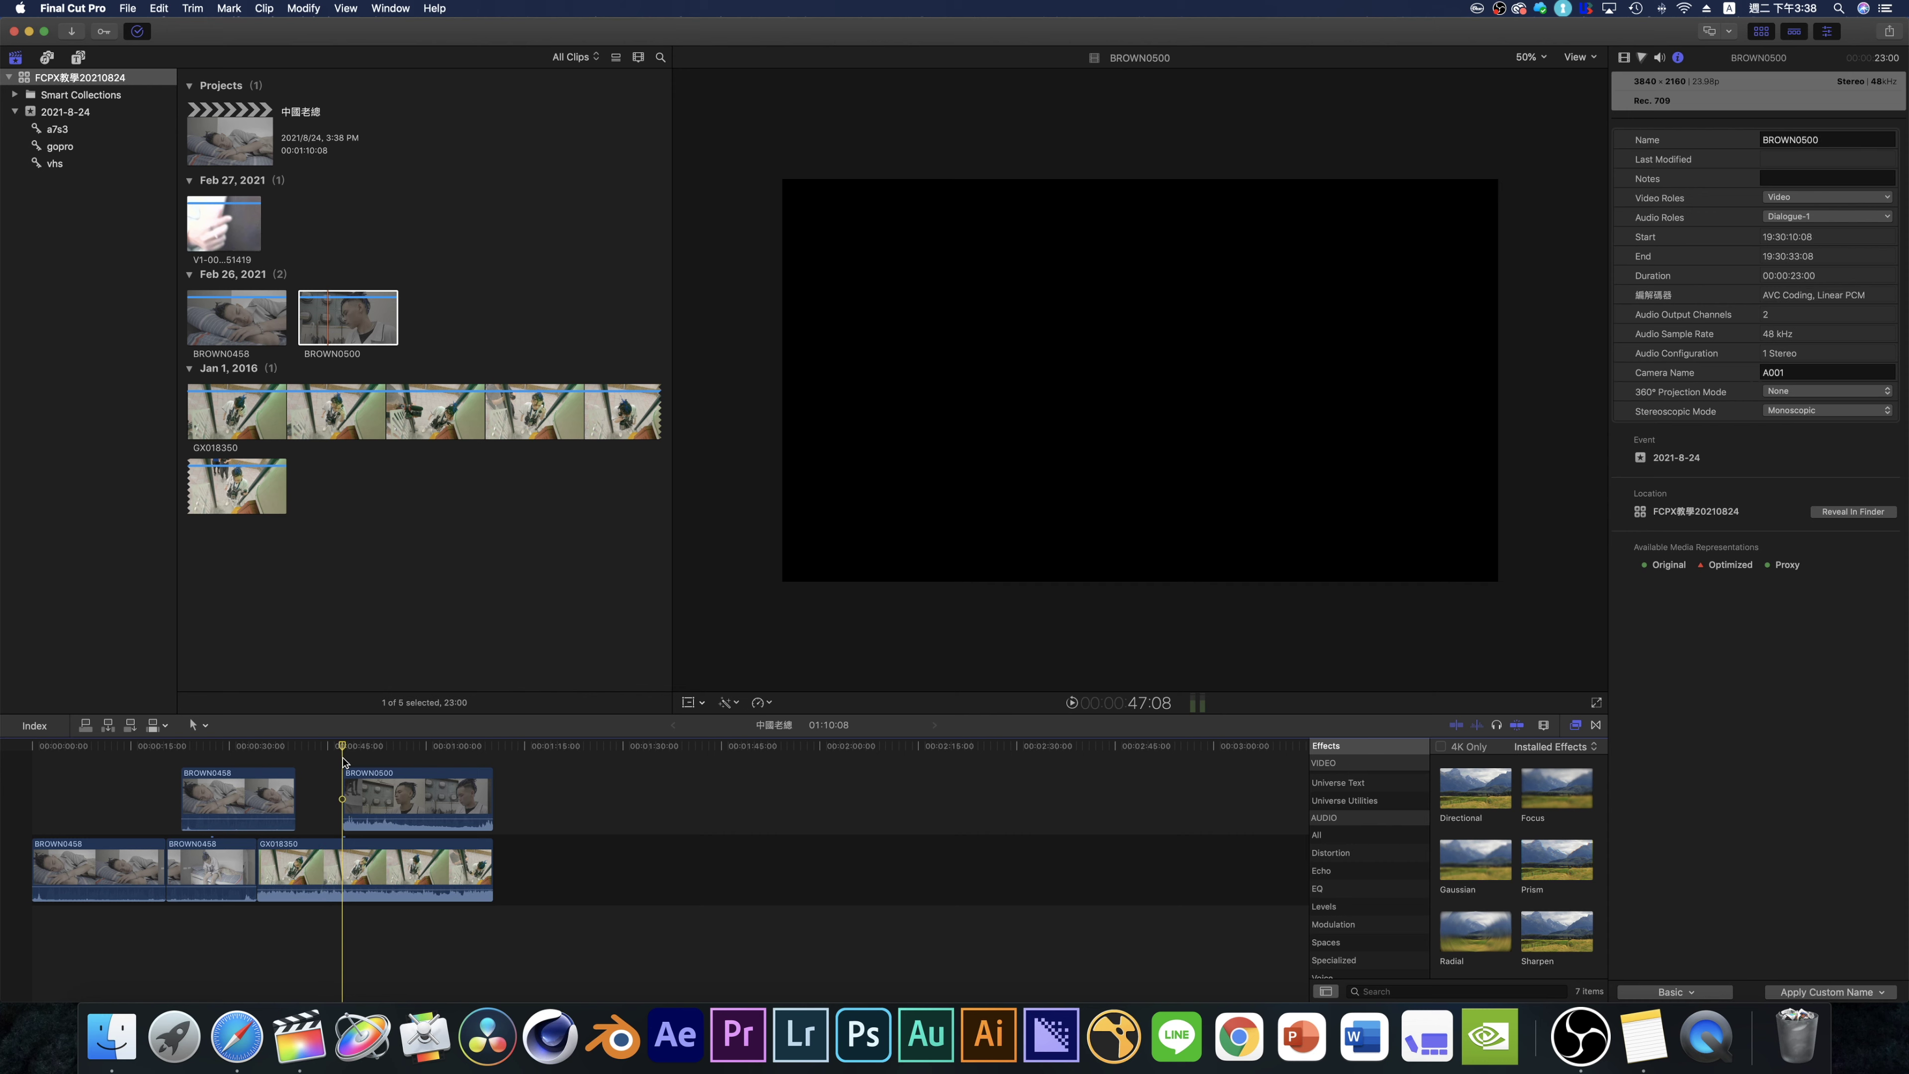
pyautogui.click(367, 814)
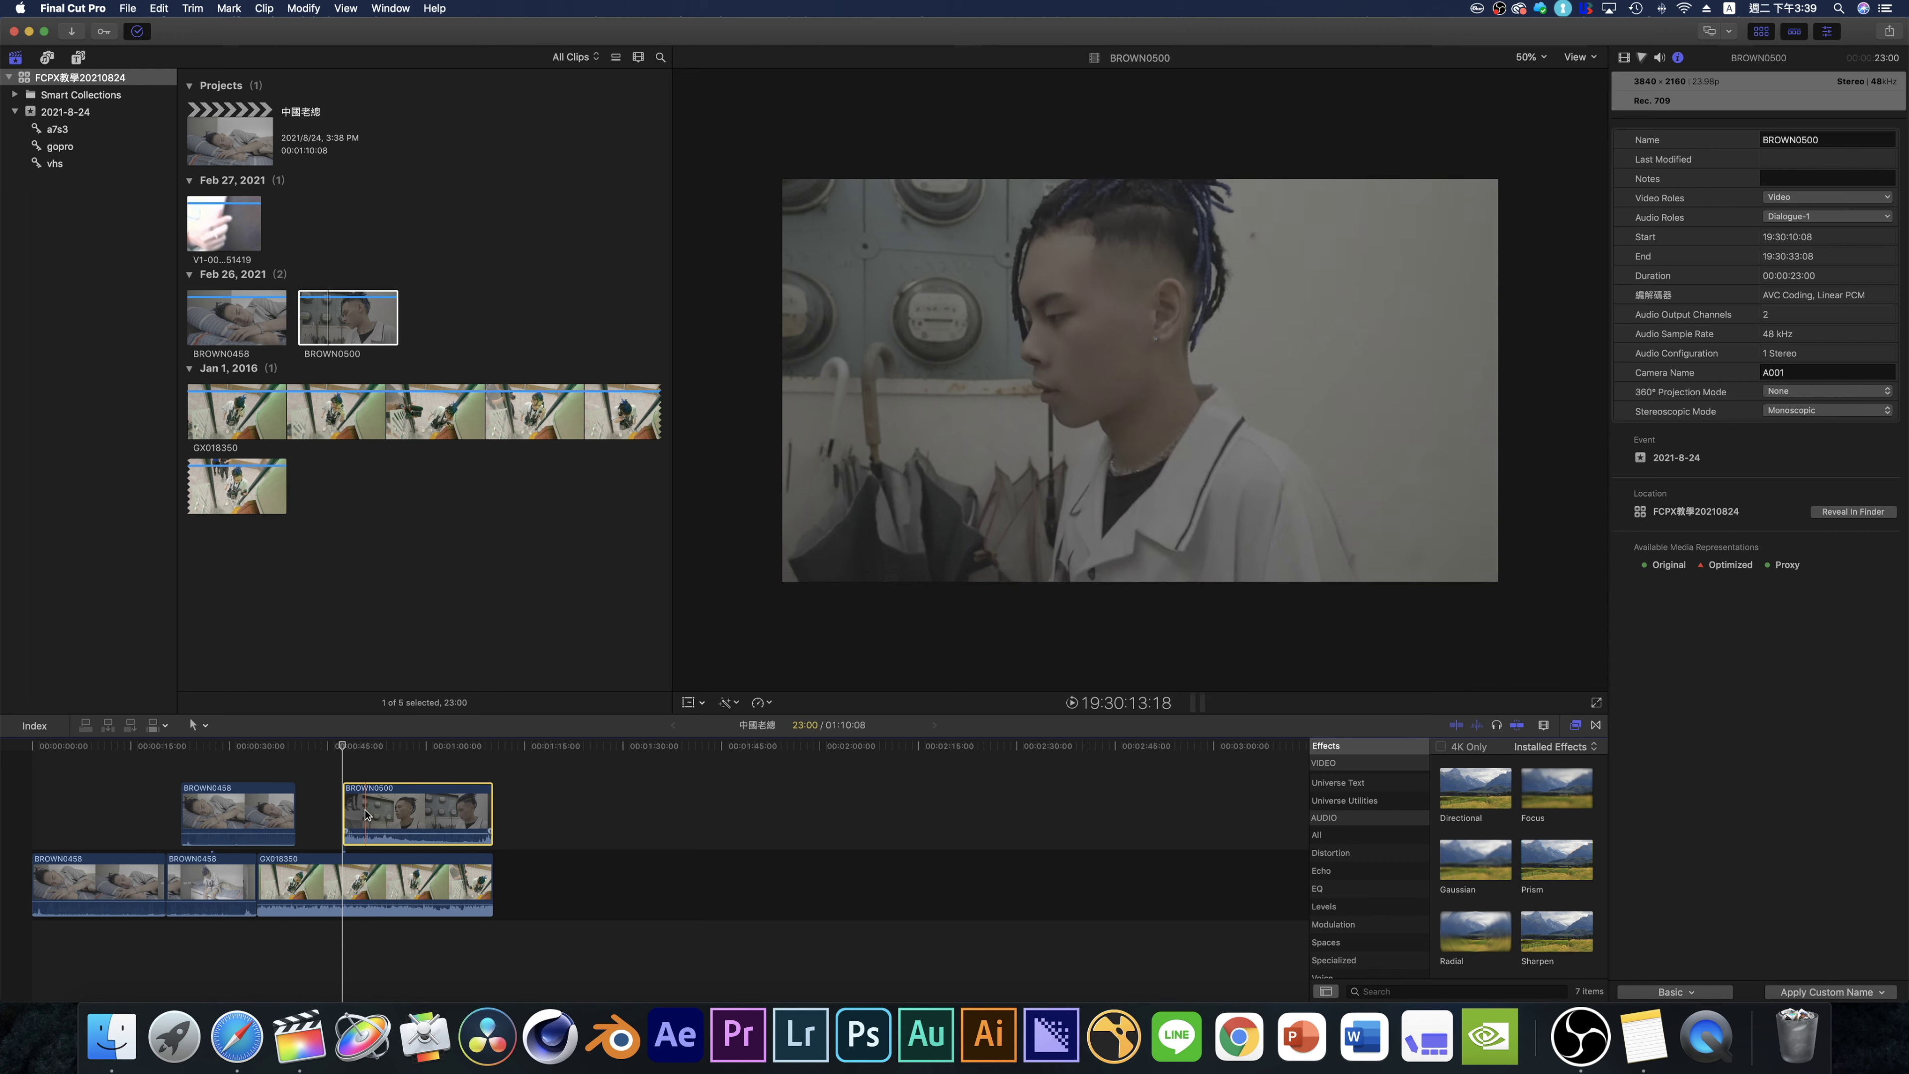
pyautogui.press('super+z')
pyautogui.moveTo(390, 822); pyautogui.dragTo(545, 974)
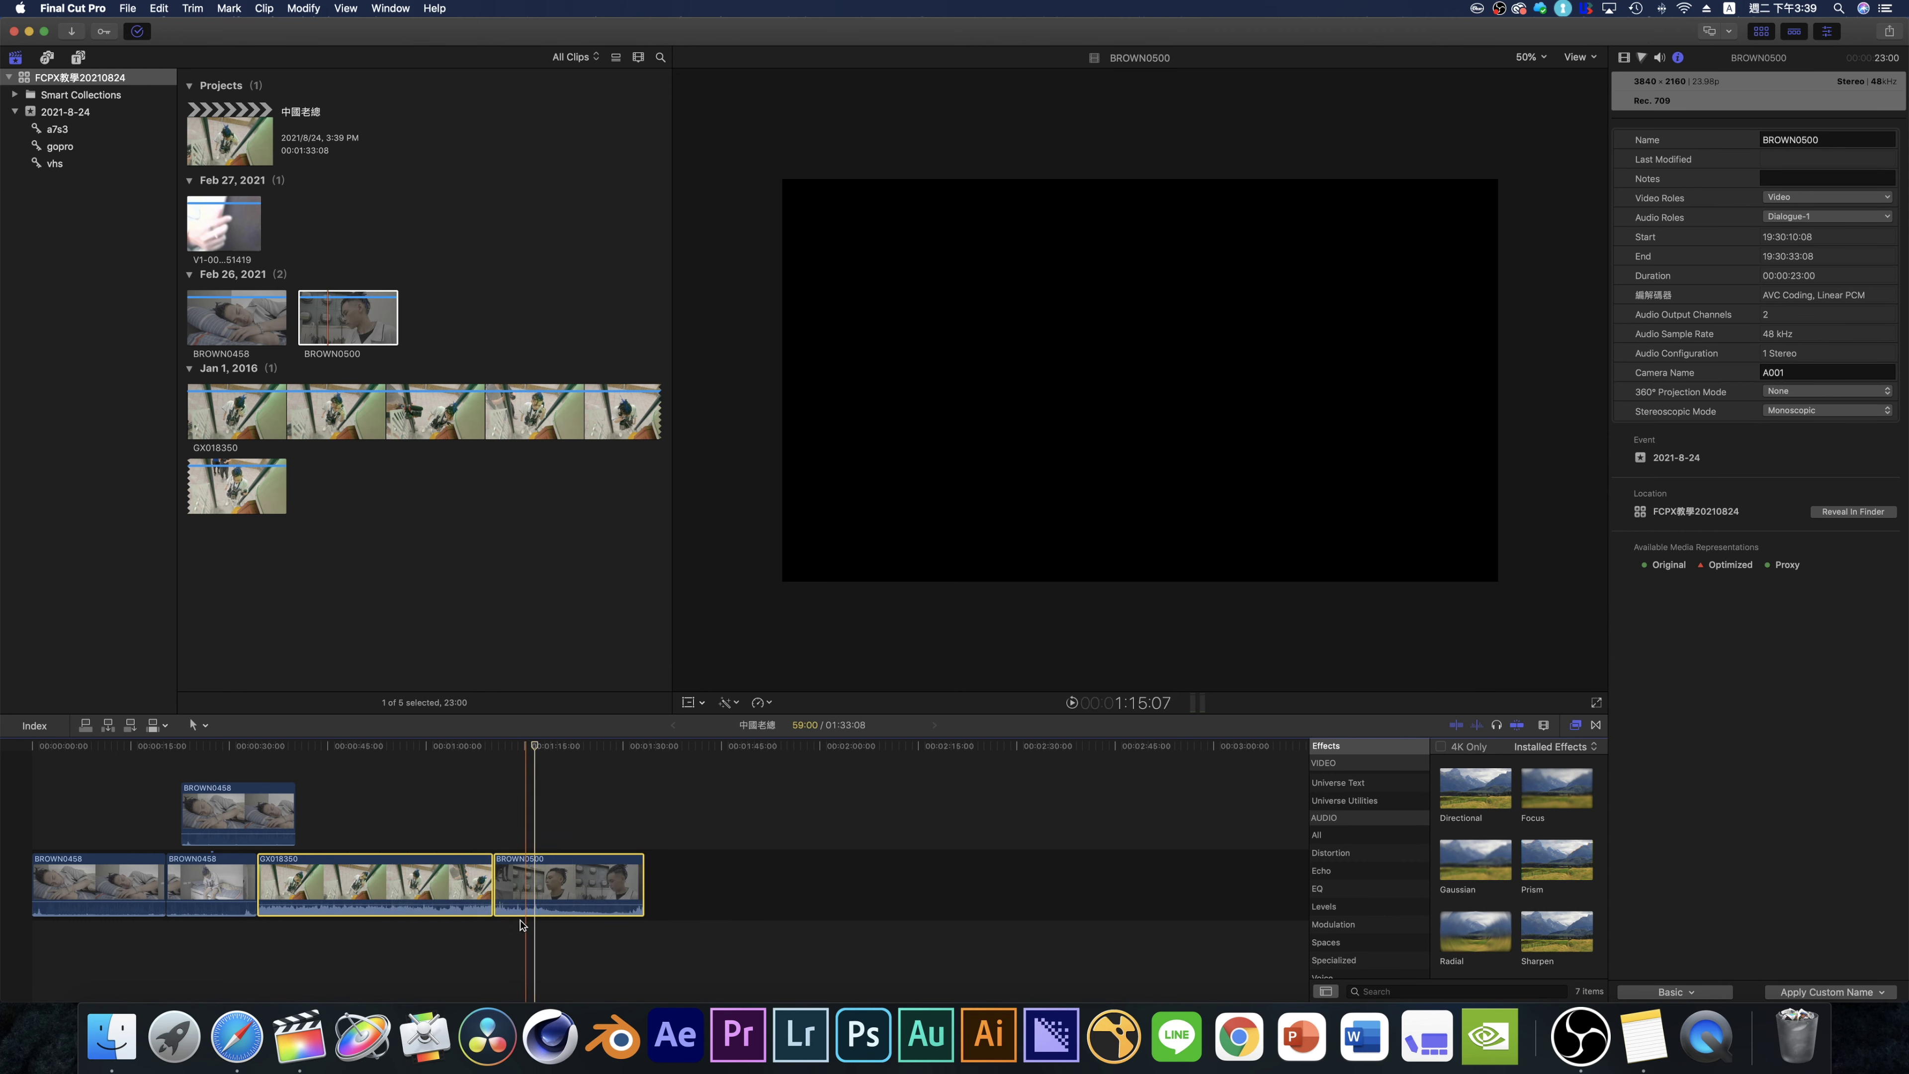
# - Merge GX018350 and BROWN0500 into a compound clip named 中國老總 Clip
pyautogui.click(494, 849)
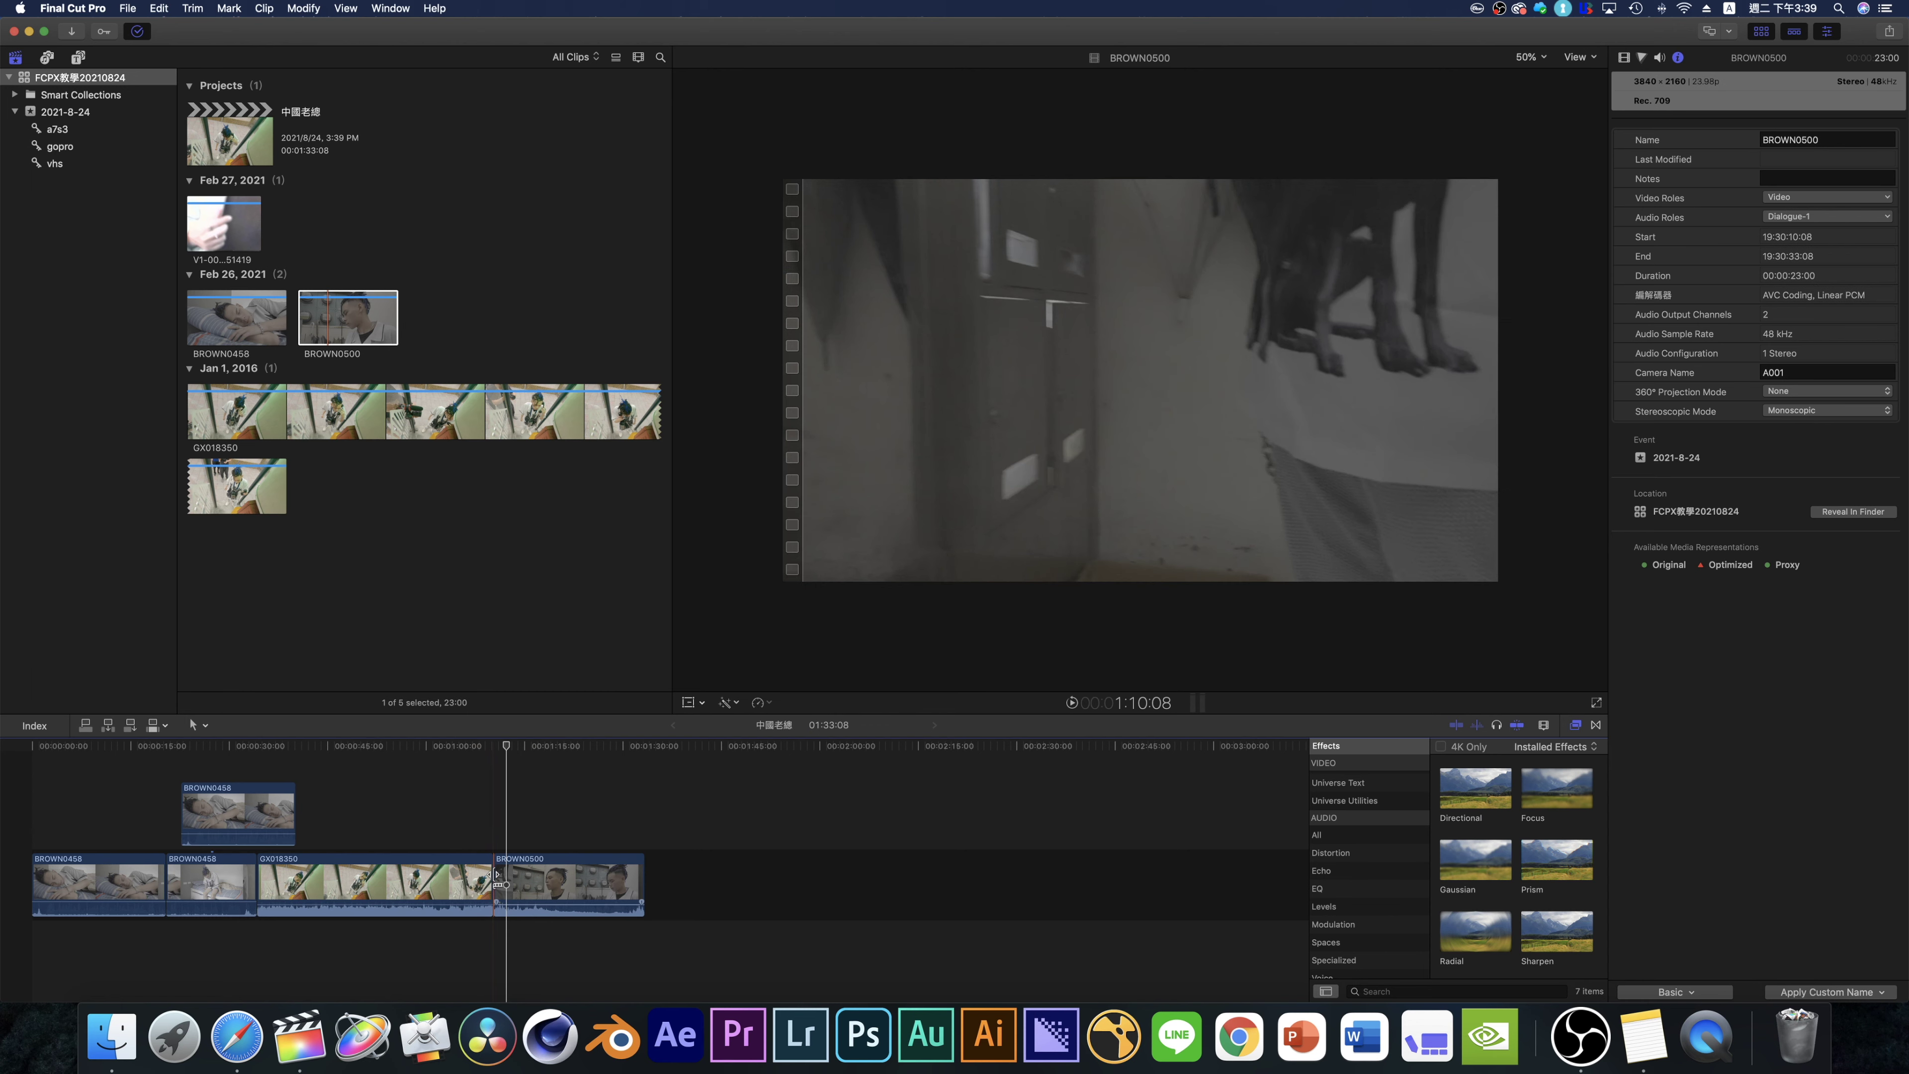
pyautogui.moveTo(565, 825); pyautogui.dragTo(396, 896)
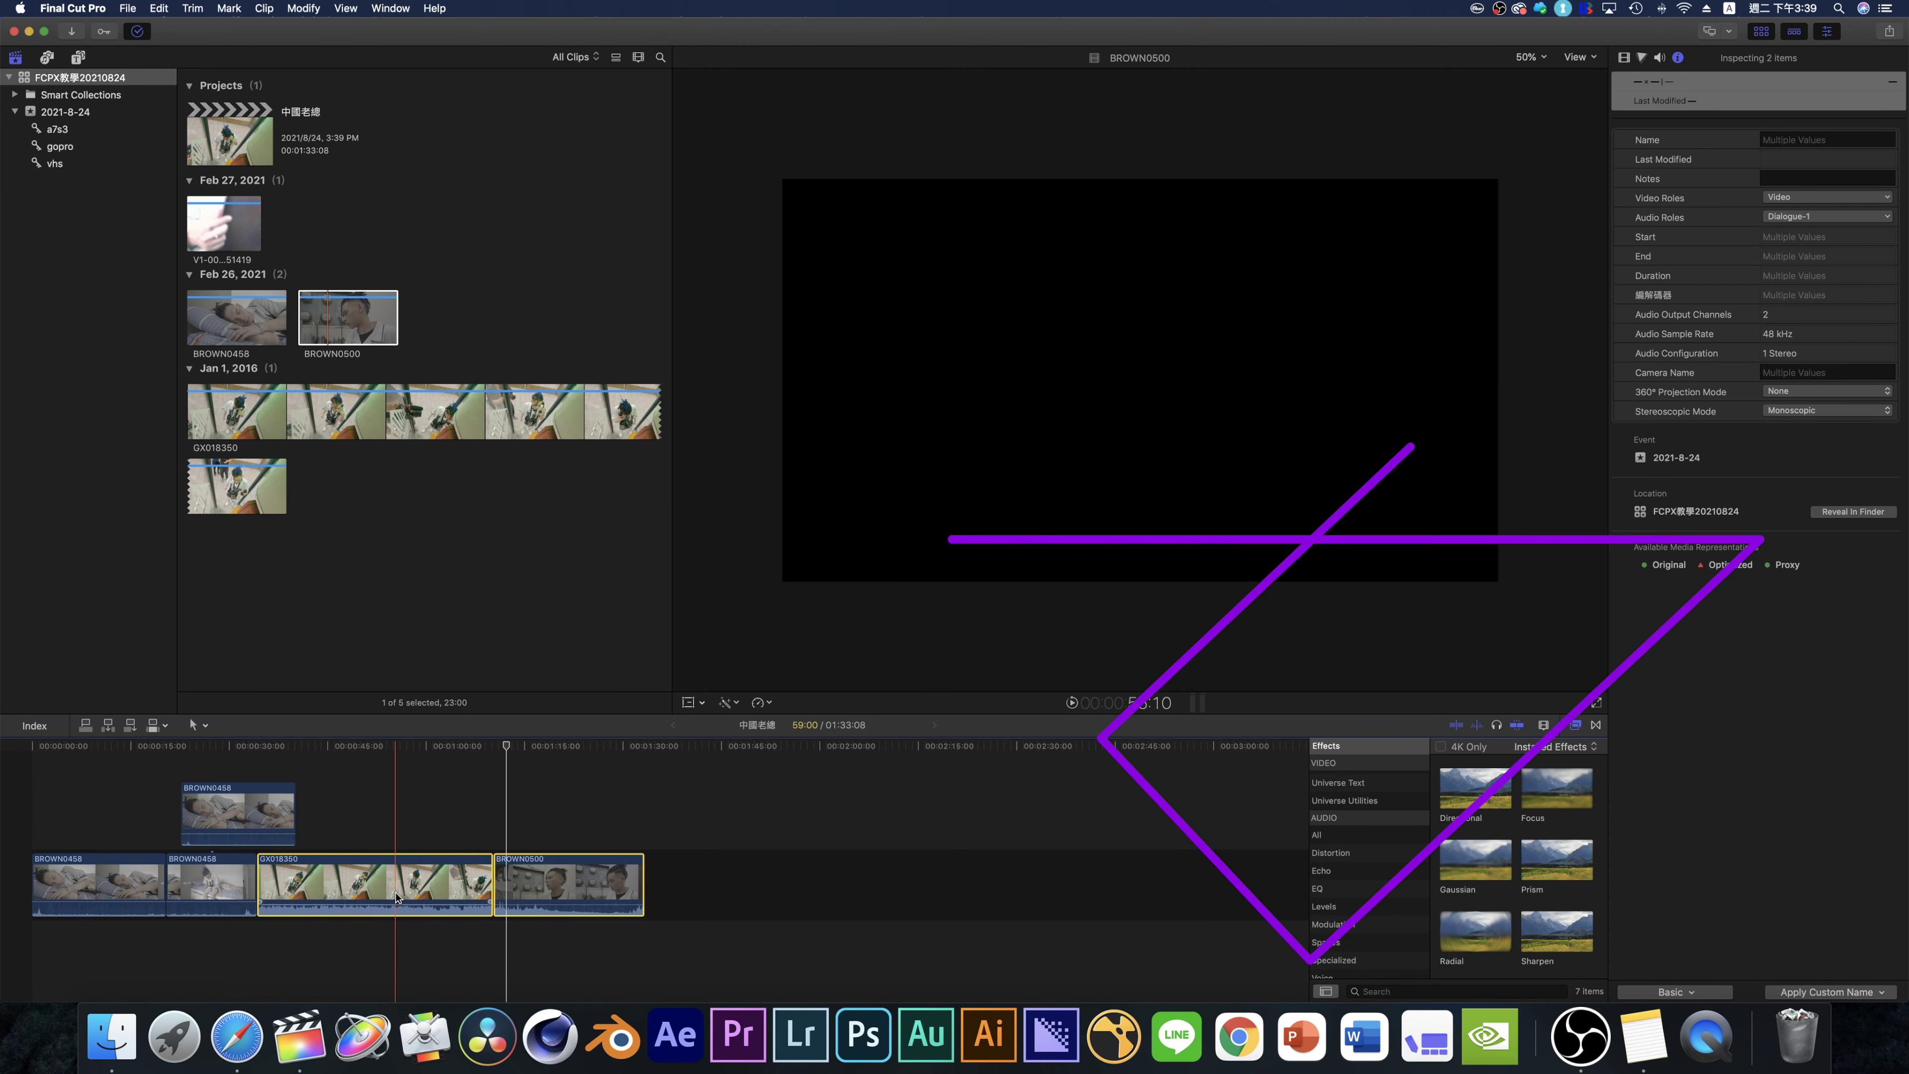
pyautogui.hotkey('alt', 'g')
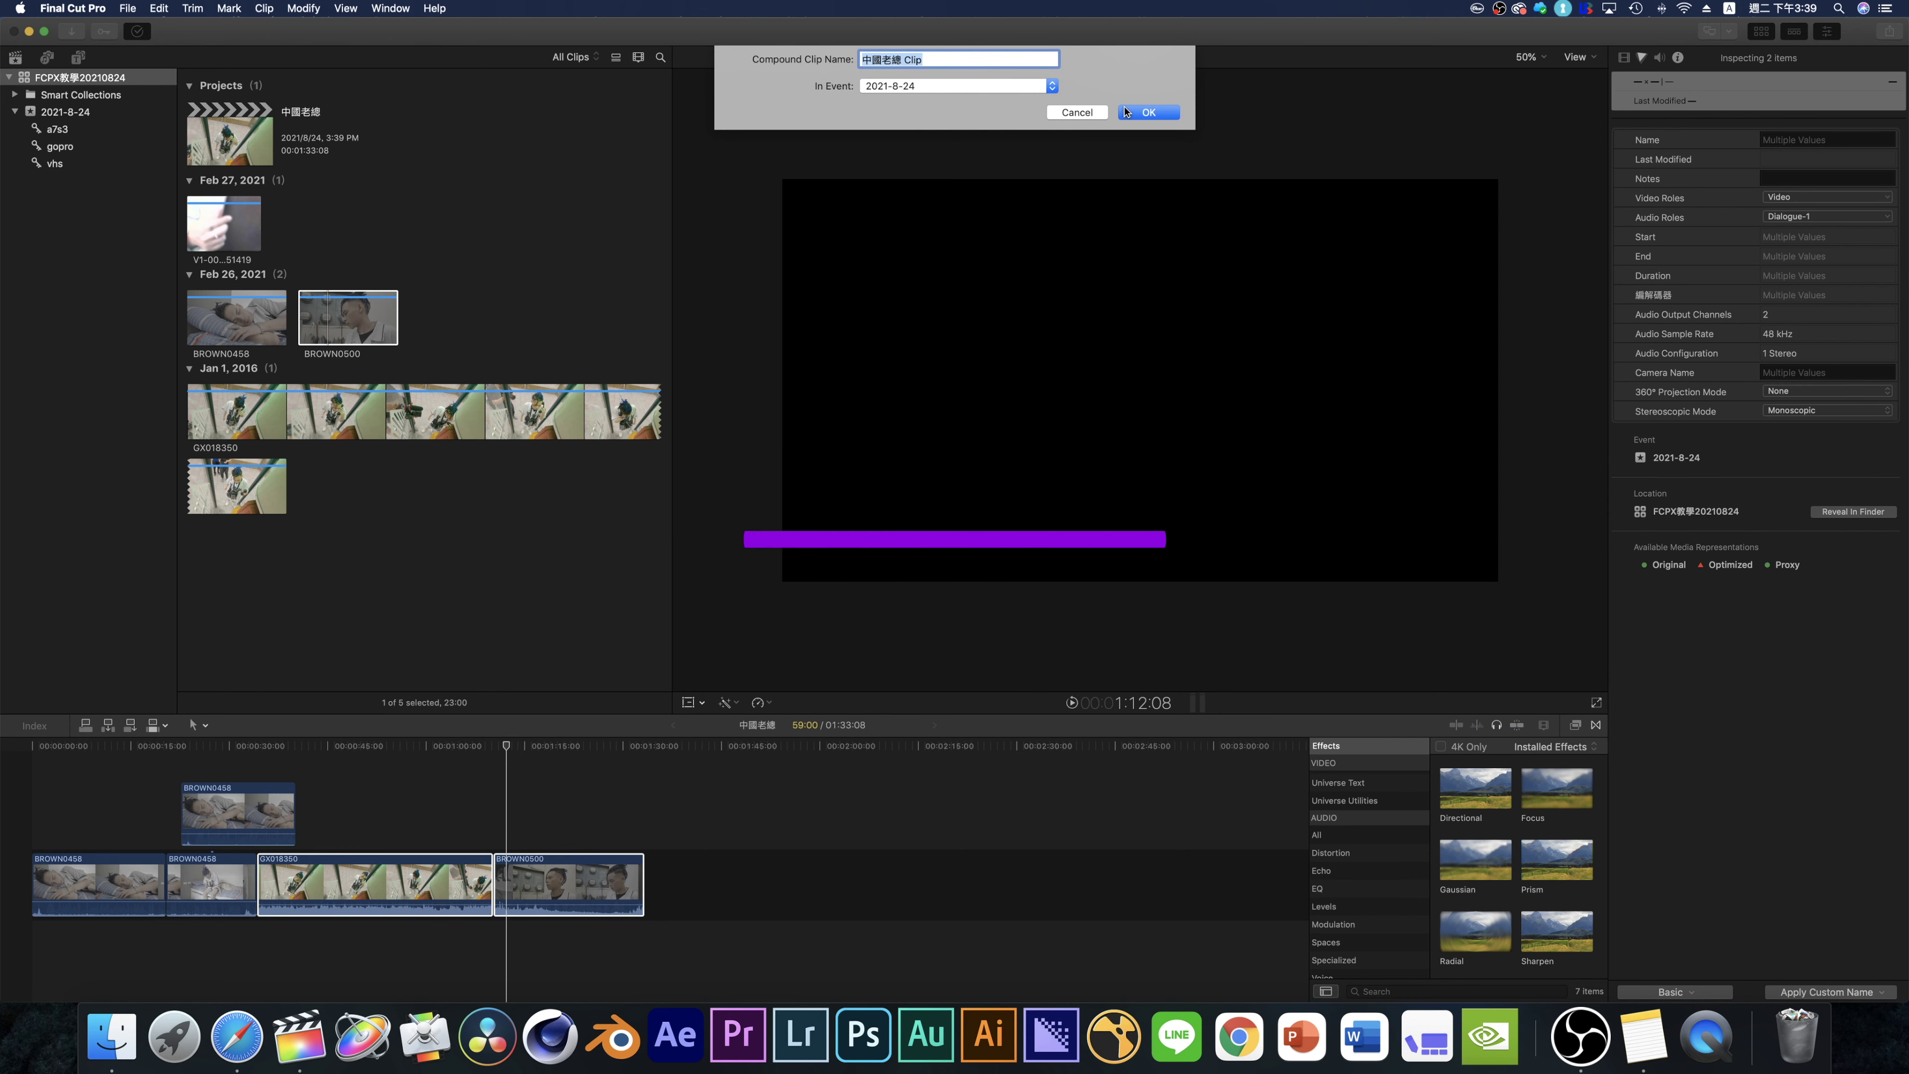
pyautogui.press('Return')
pyautogui.press('shift+super+g')
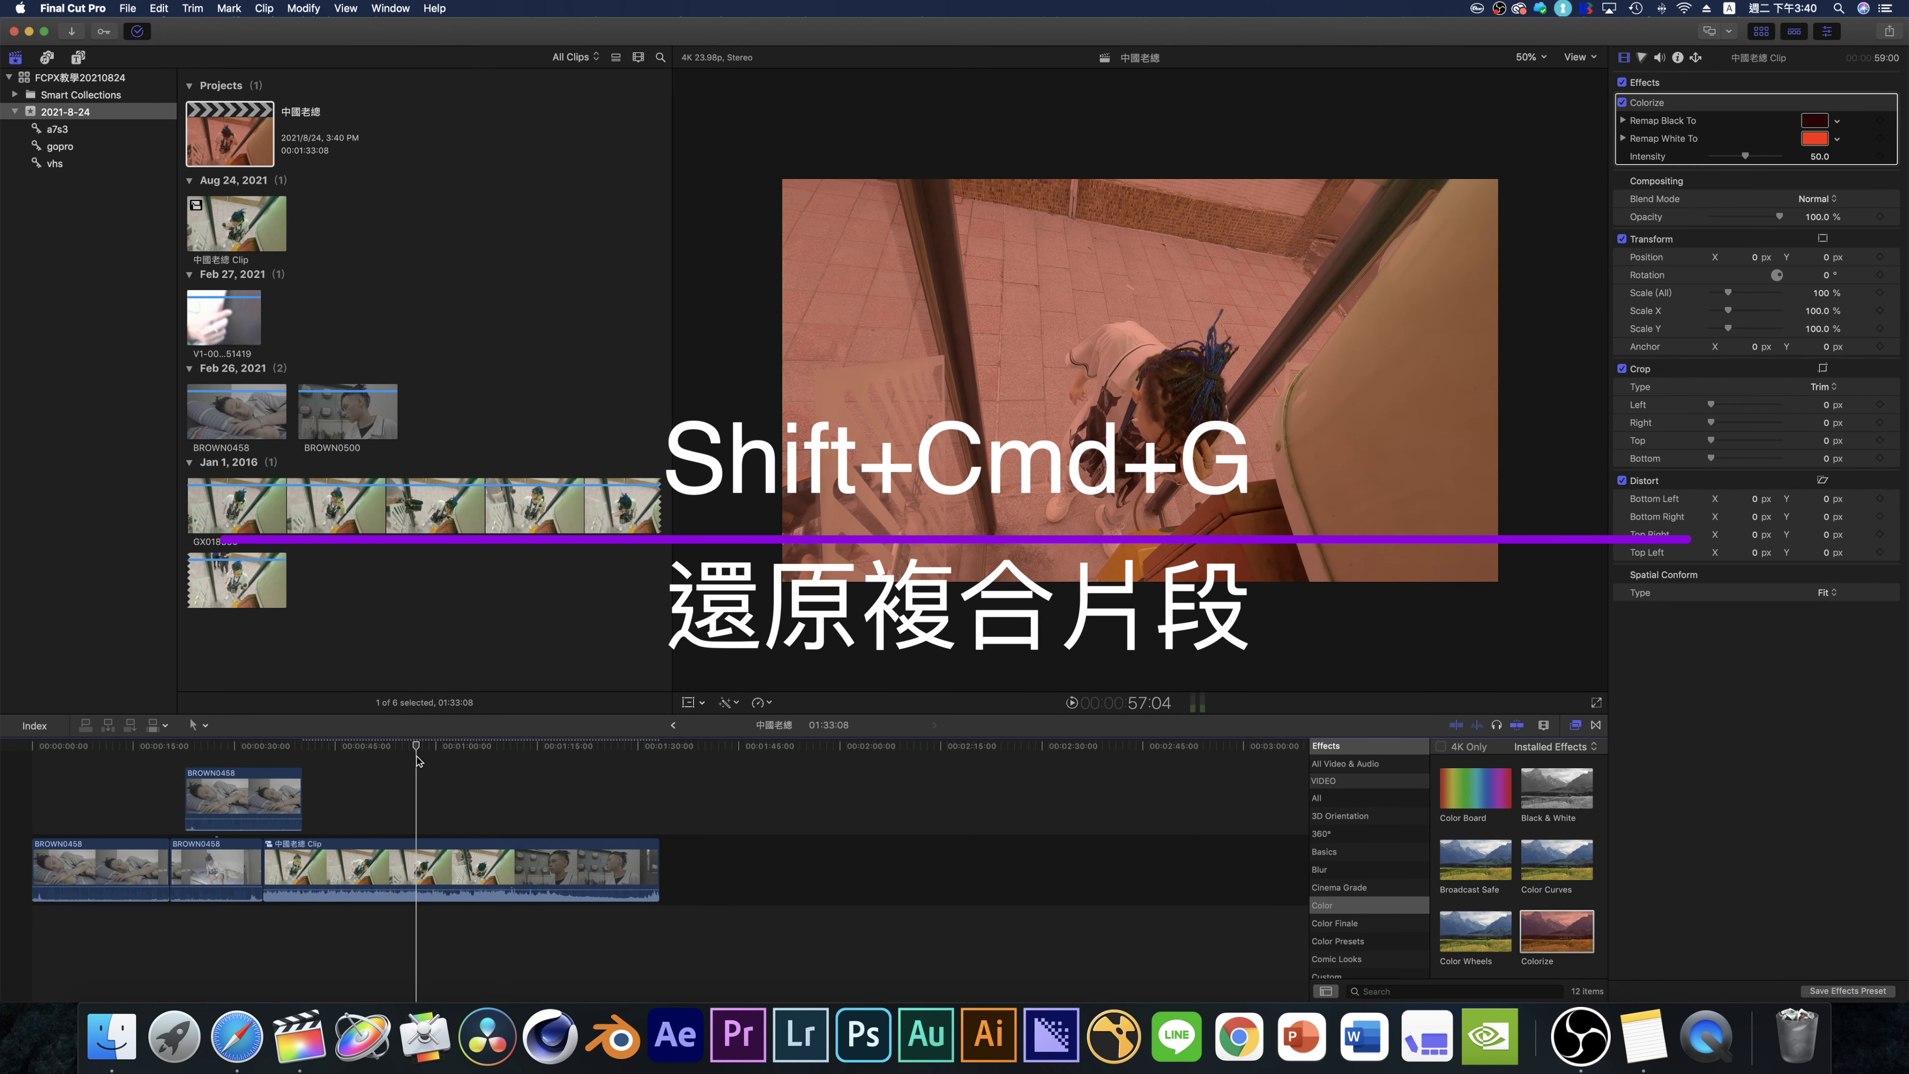
# - Inside 中國老總 Clip, add a Tumble 3D title above GX018350 spanning the full 59 seconds
pyautogui.moveTo(417, 757); pyautogui.dragTo(357, 756)
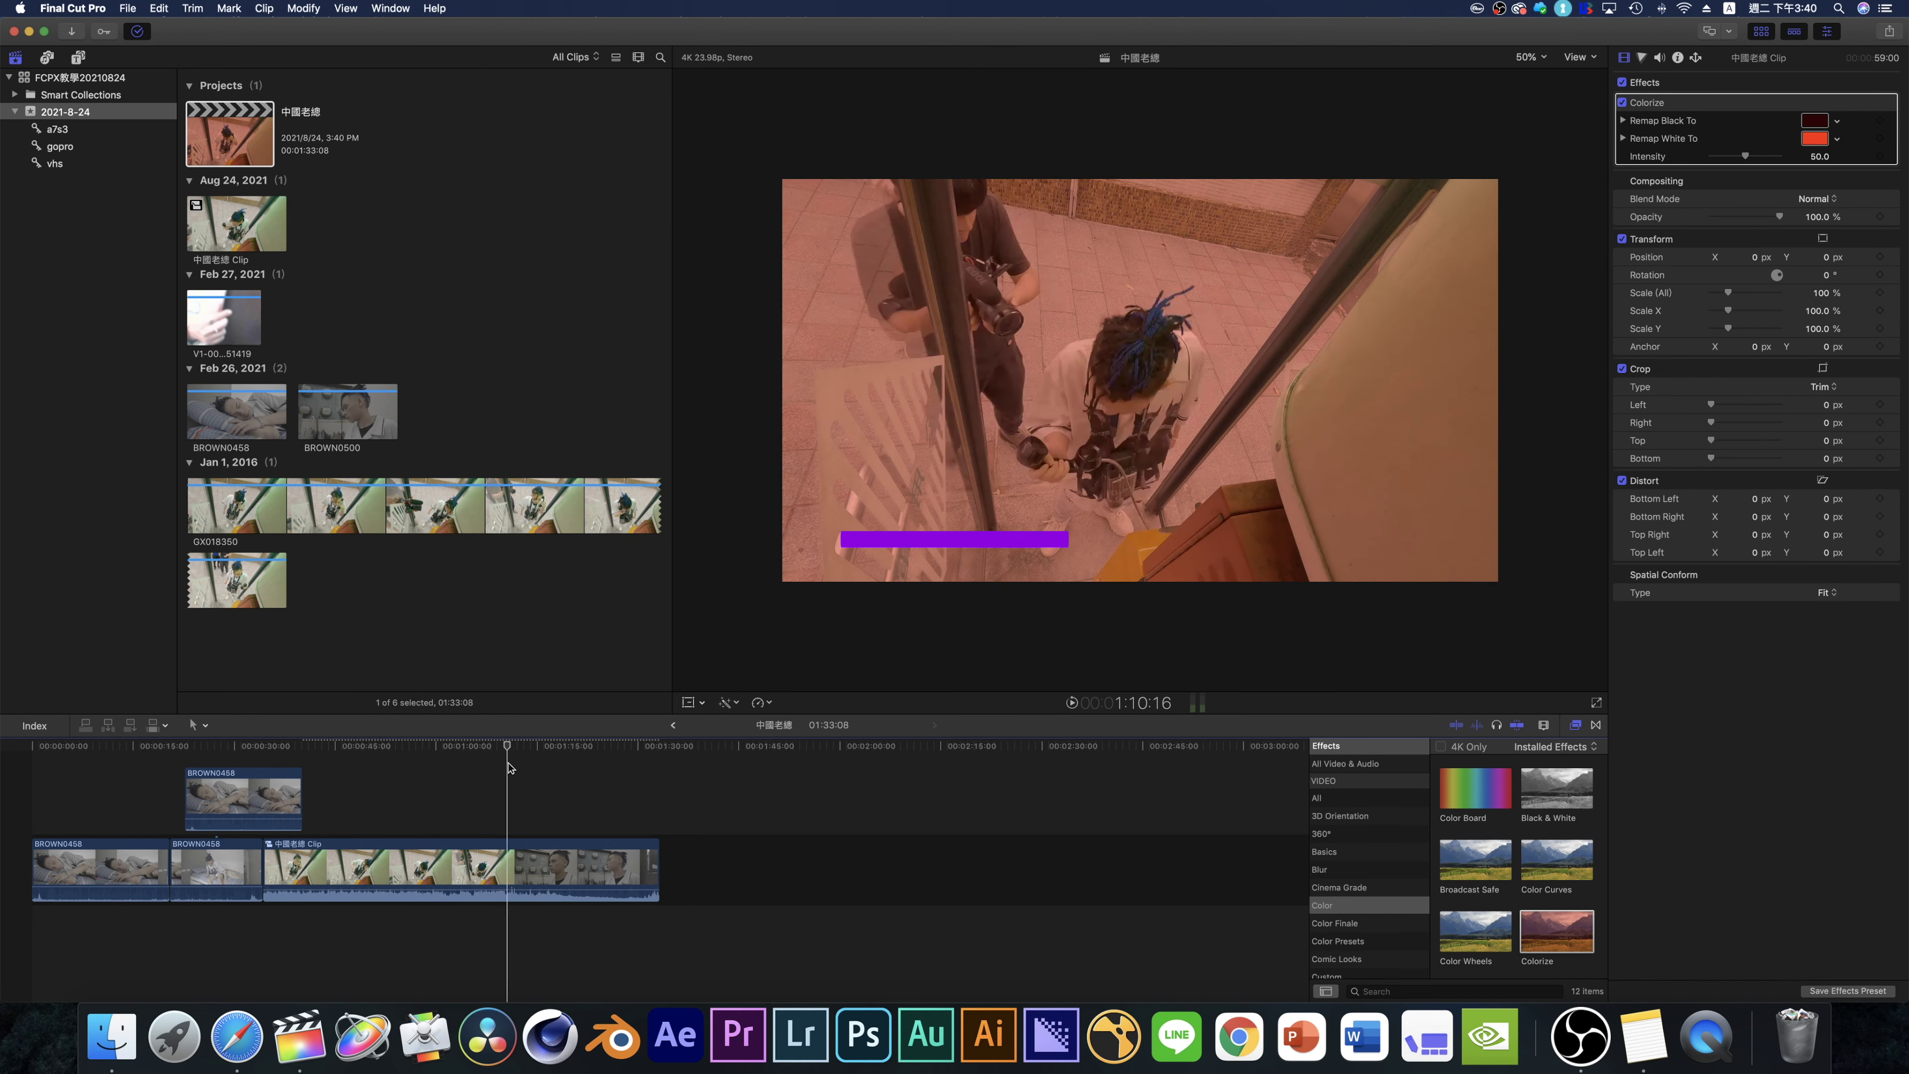
pyautogui.click(433, 775)
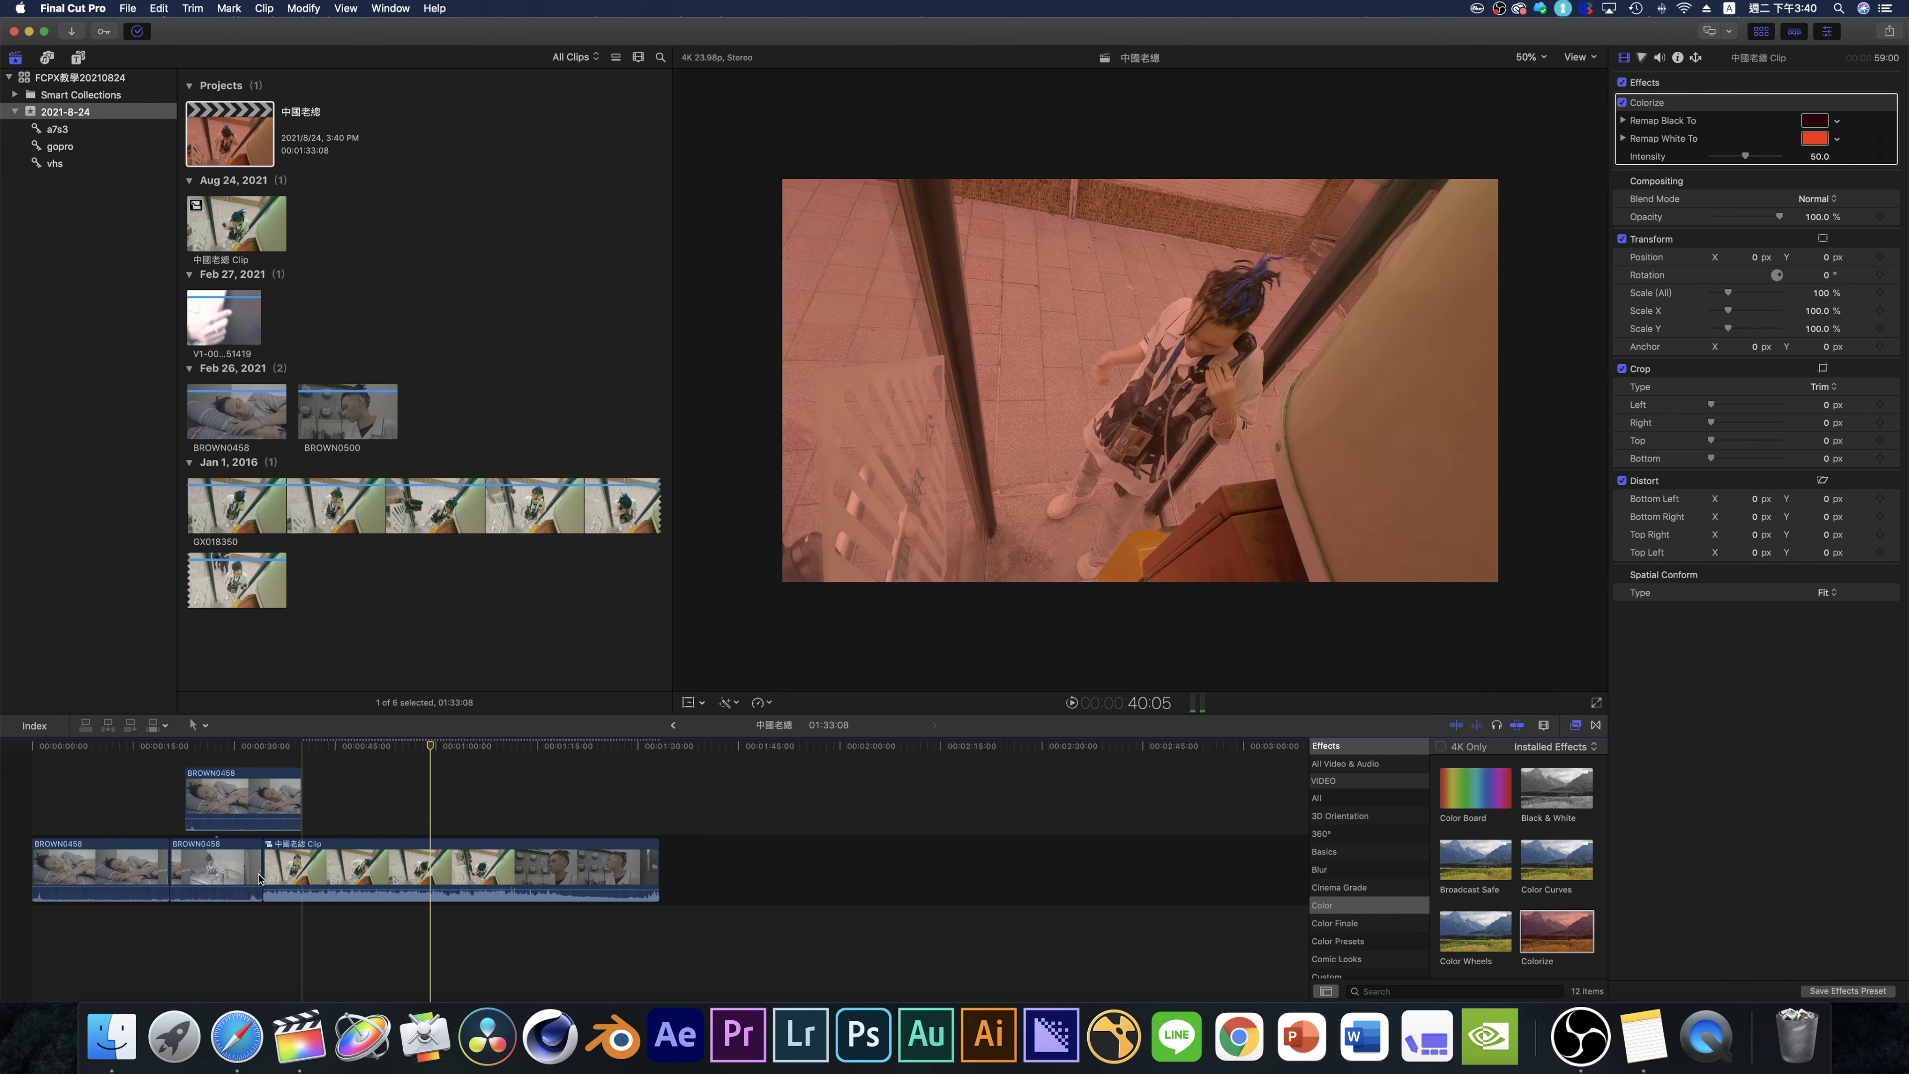
pyautogui.doubleClick(442, 868)
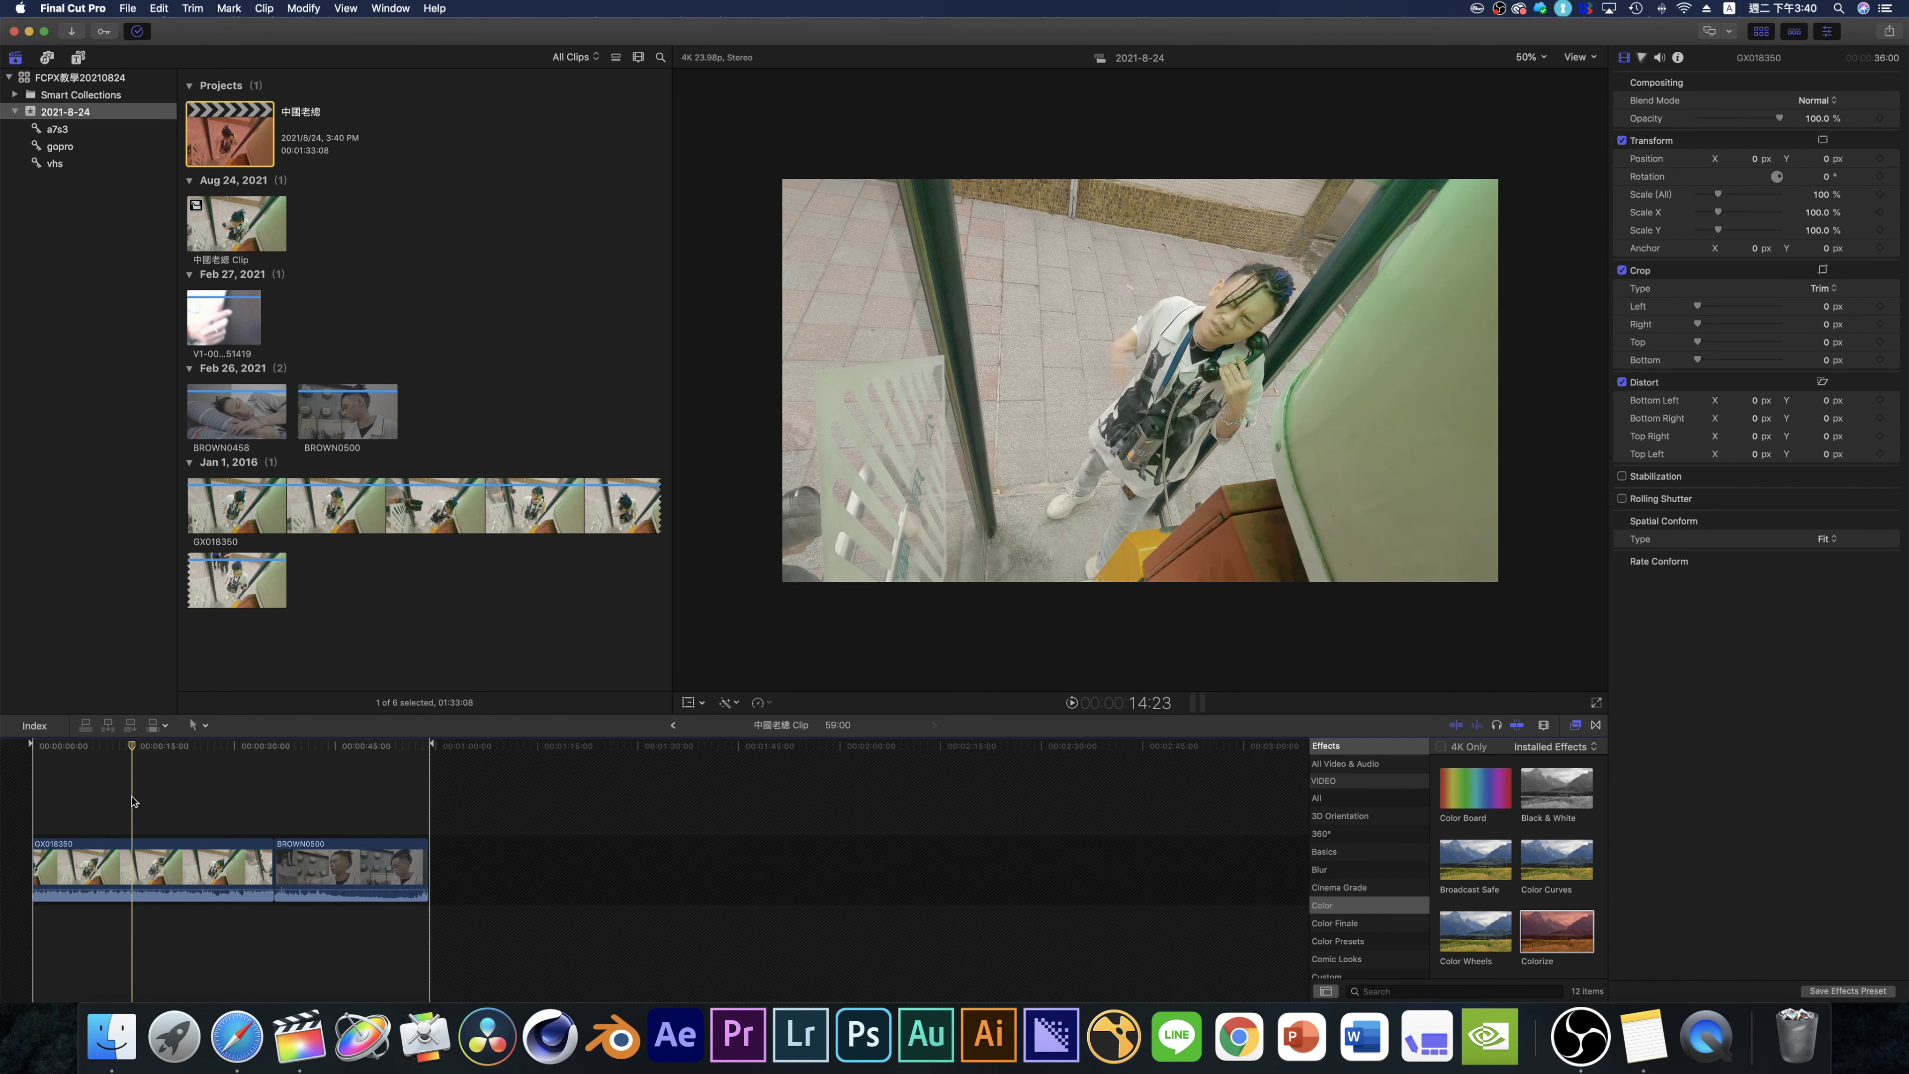
pyautogui.click(79, 59)
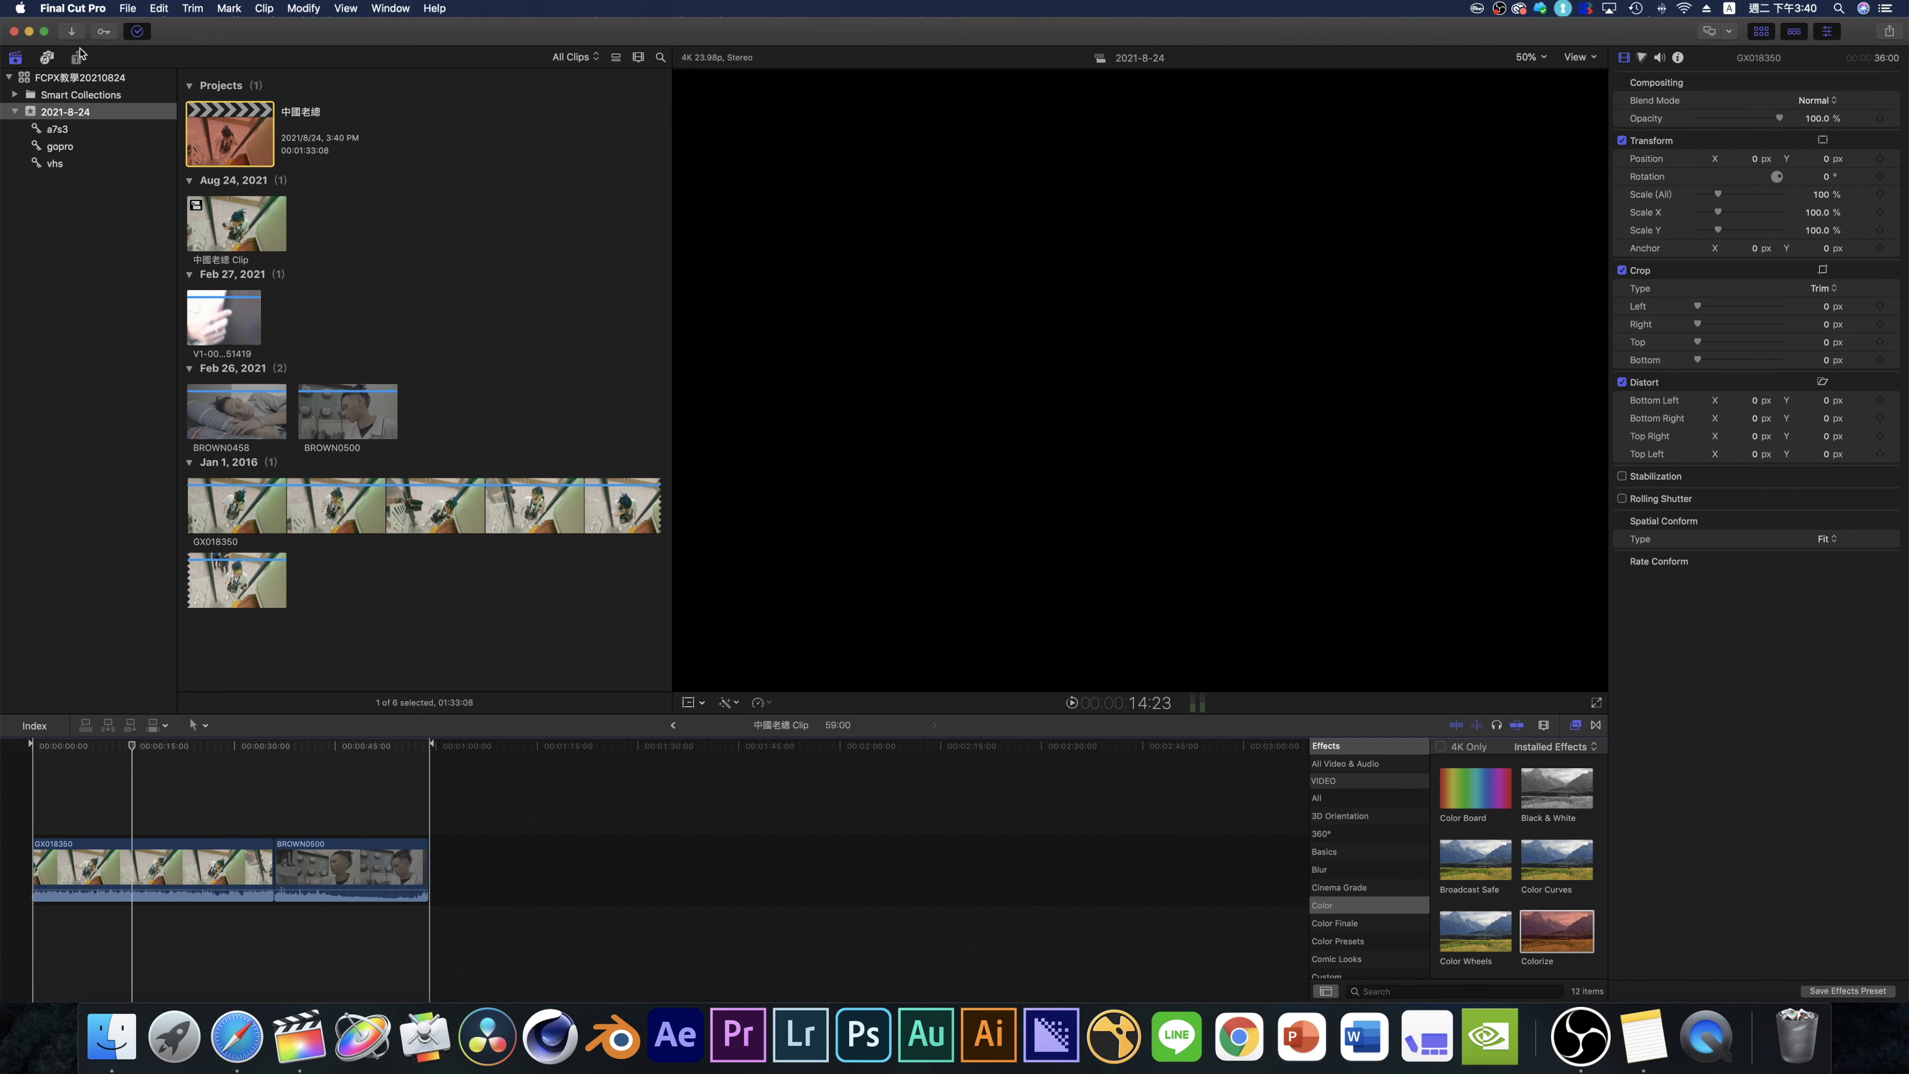
pyautogui.click(48, 78)
pyautogui.moveTo(222, 586); pyautogui.dragTo(108, 826)
pyautogui.moveTo(128, 820); pyautogui.dragTo(34, 825)
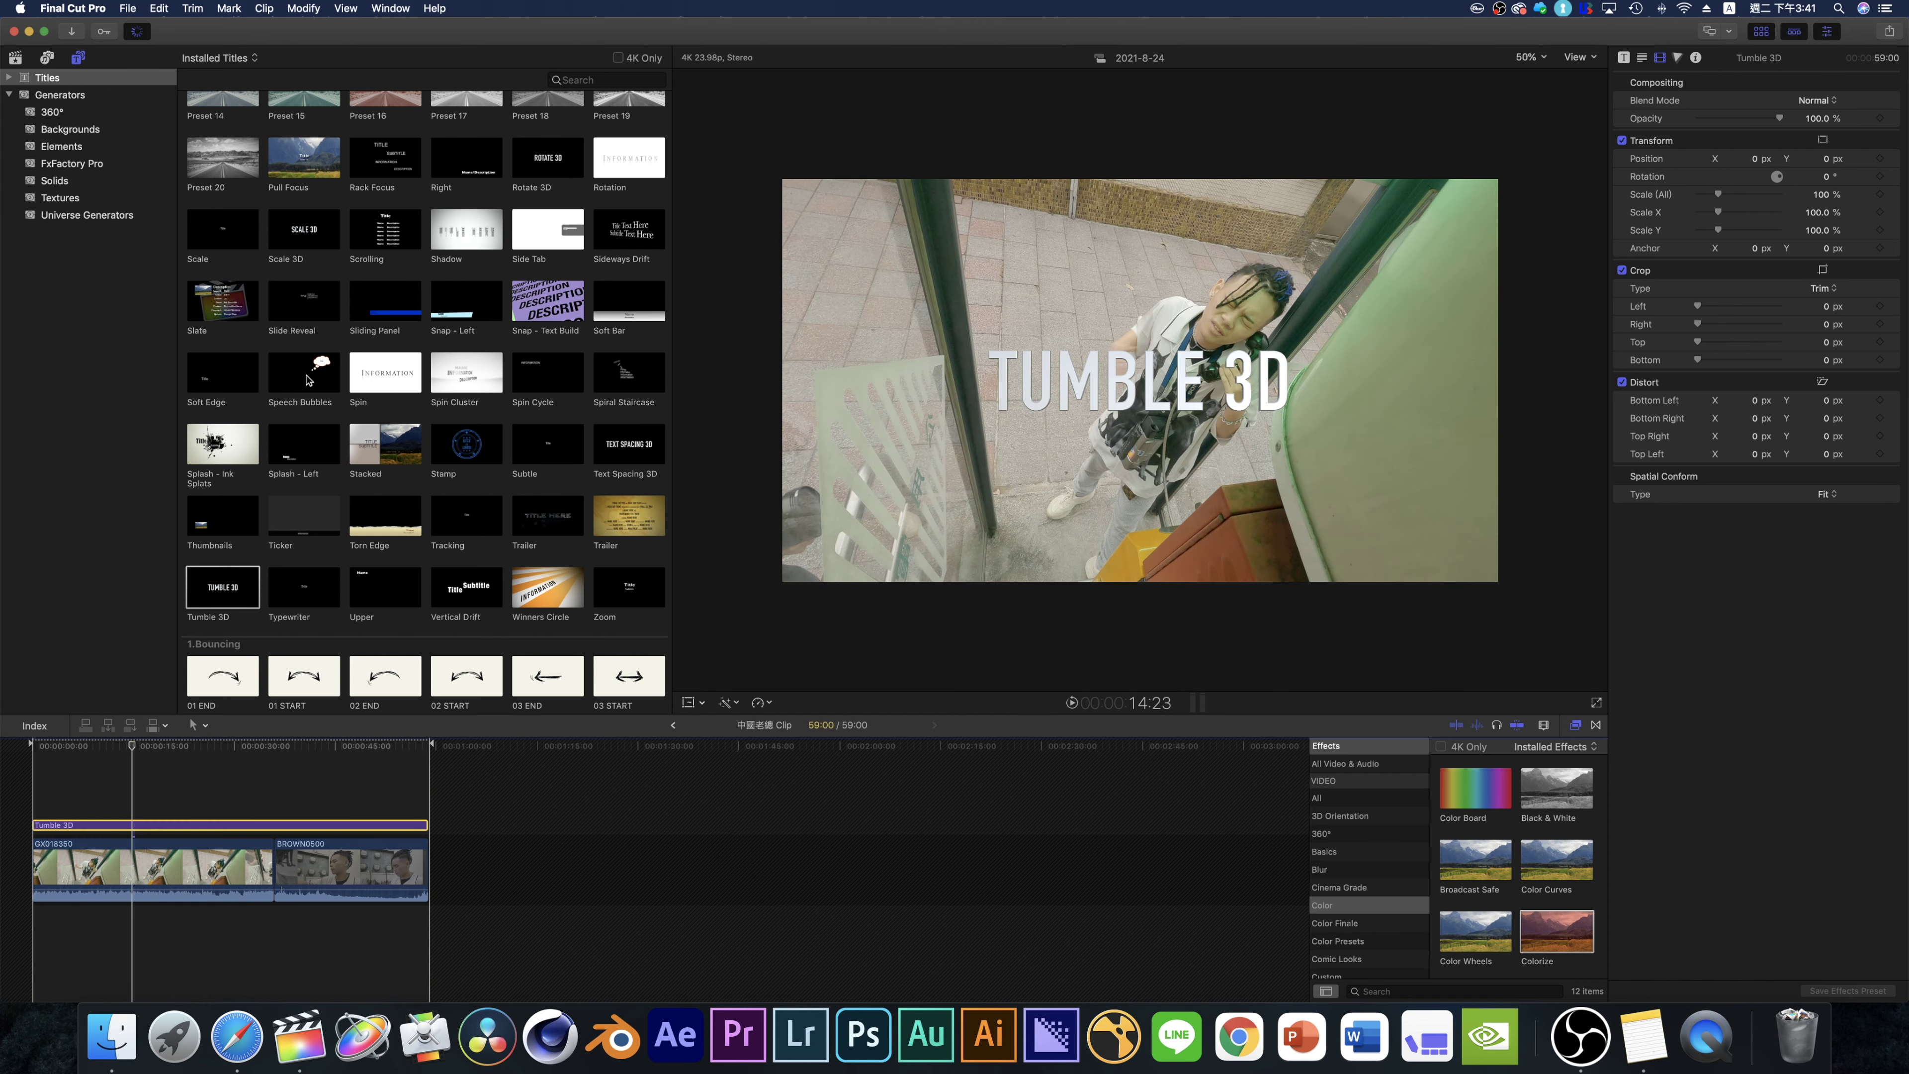
# - Paste a second 中國老總 Clip right after the first, remove the gap, and reopen it
pyautogui.click(673, 725)
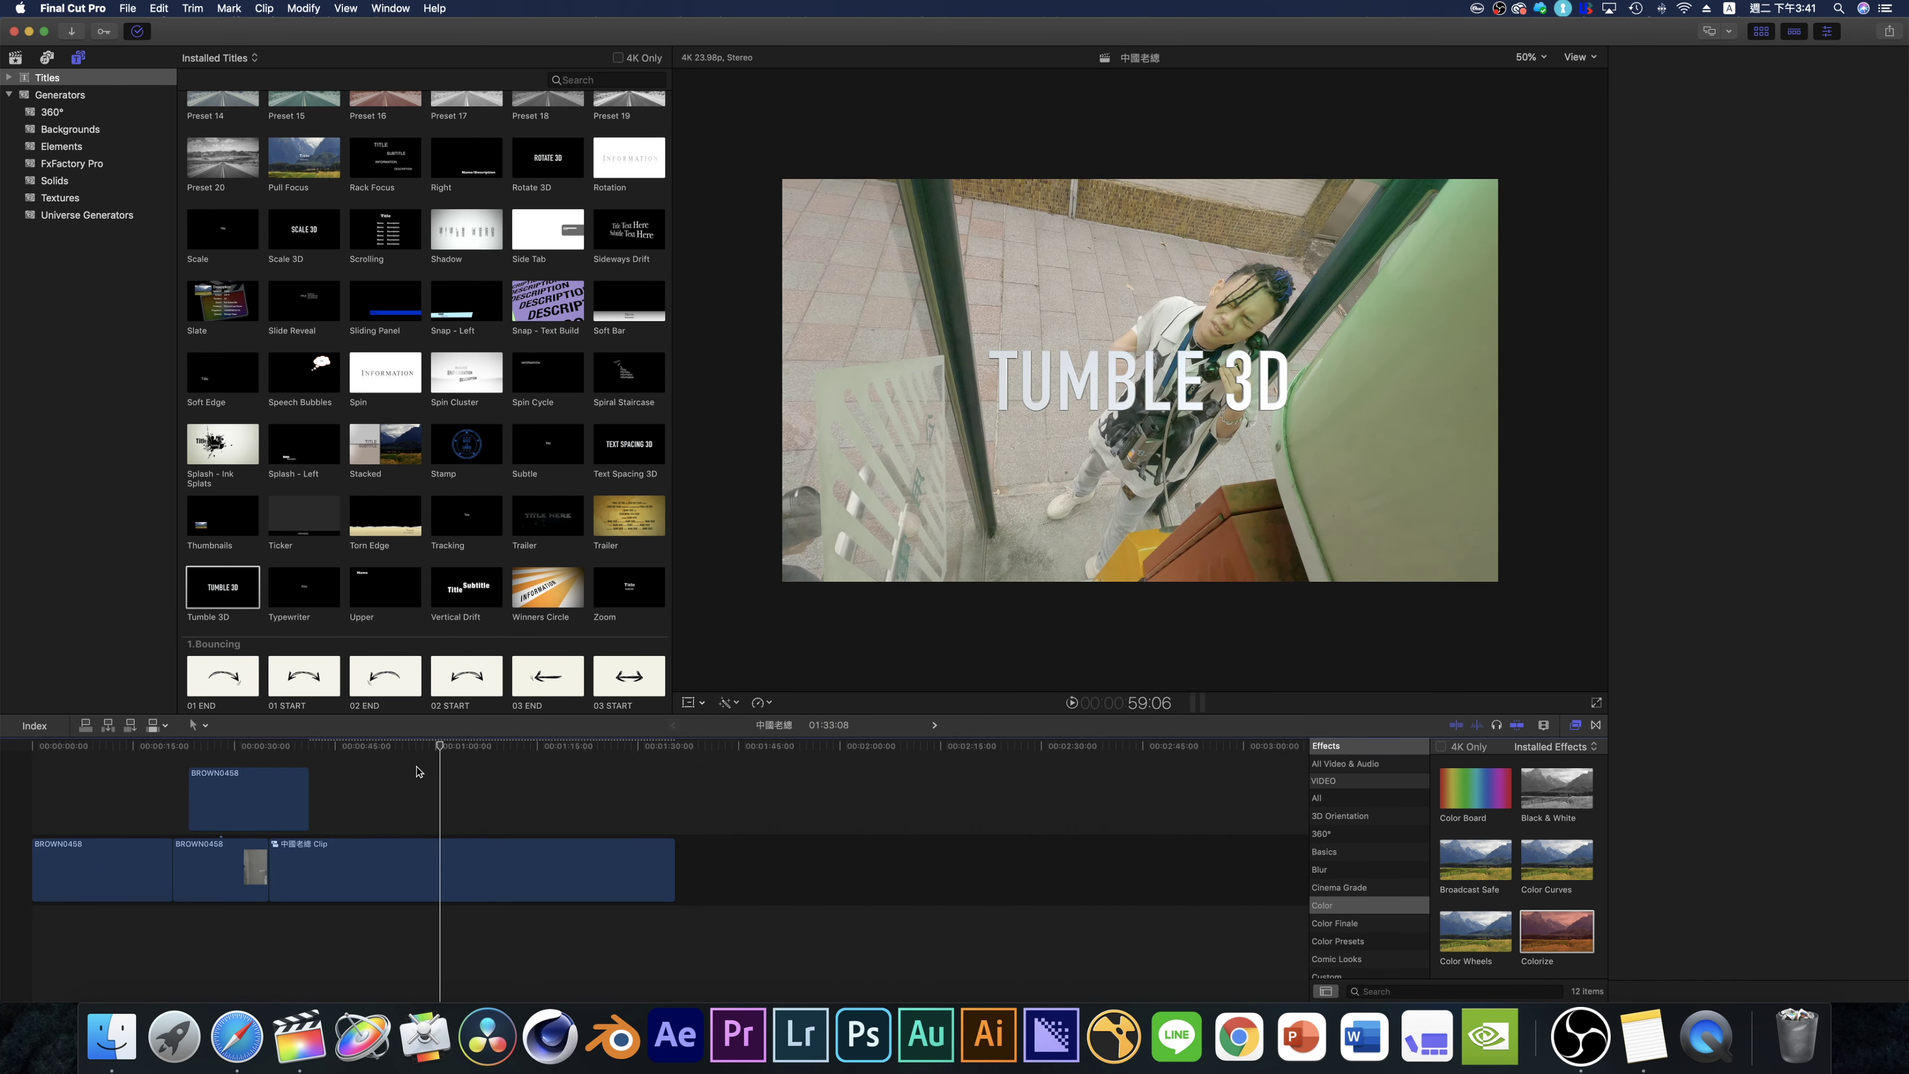
pyautogui.click(326, 877)
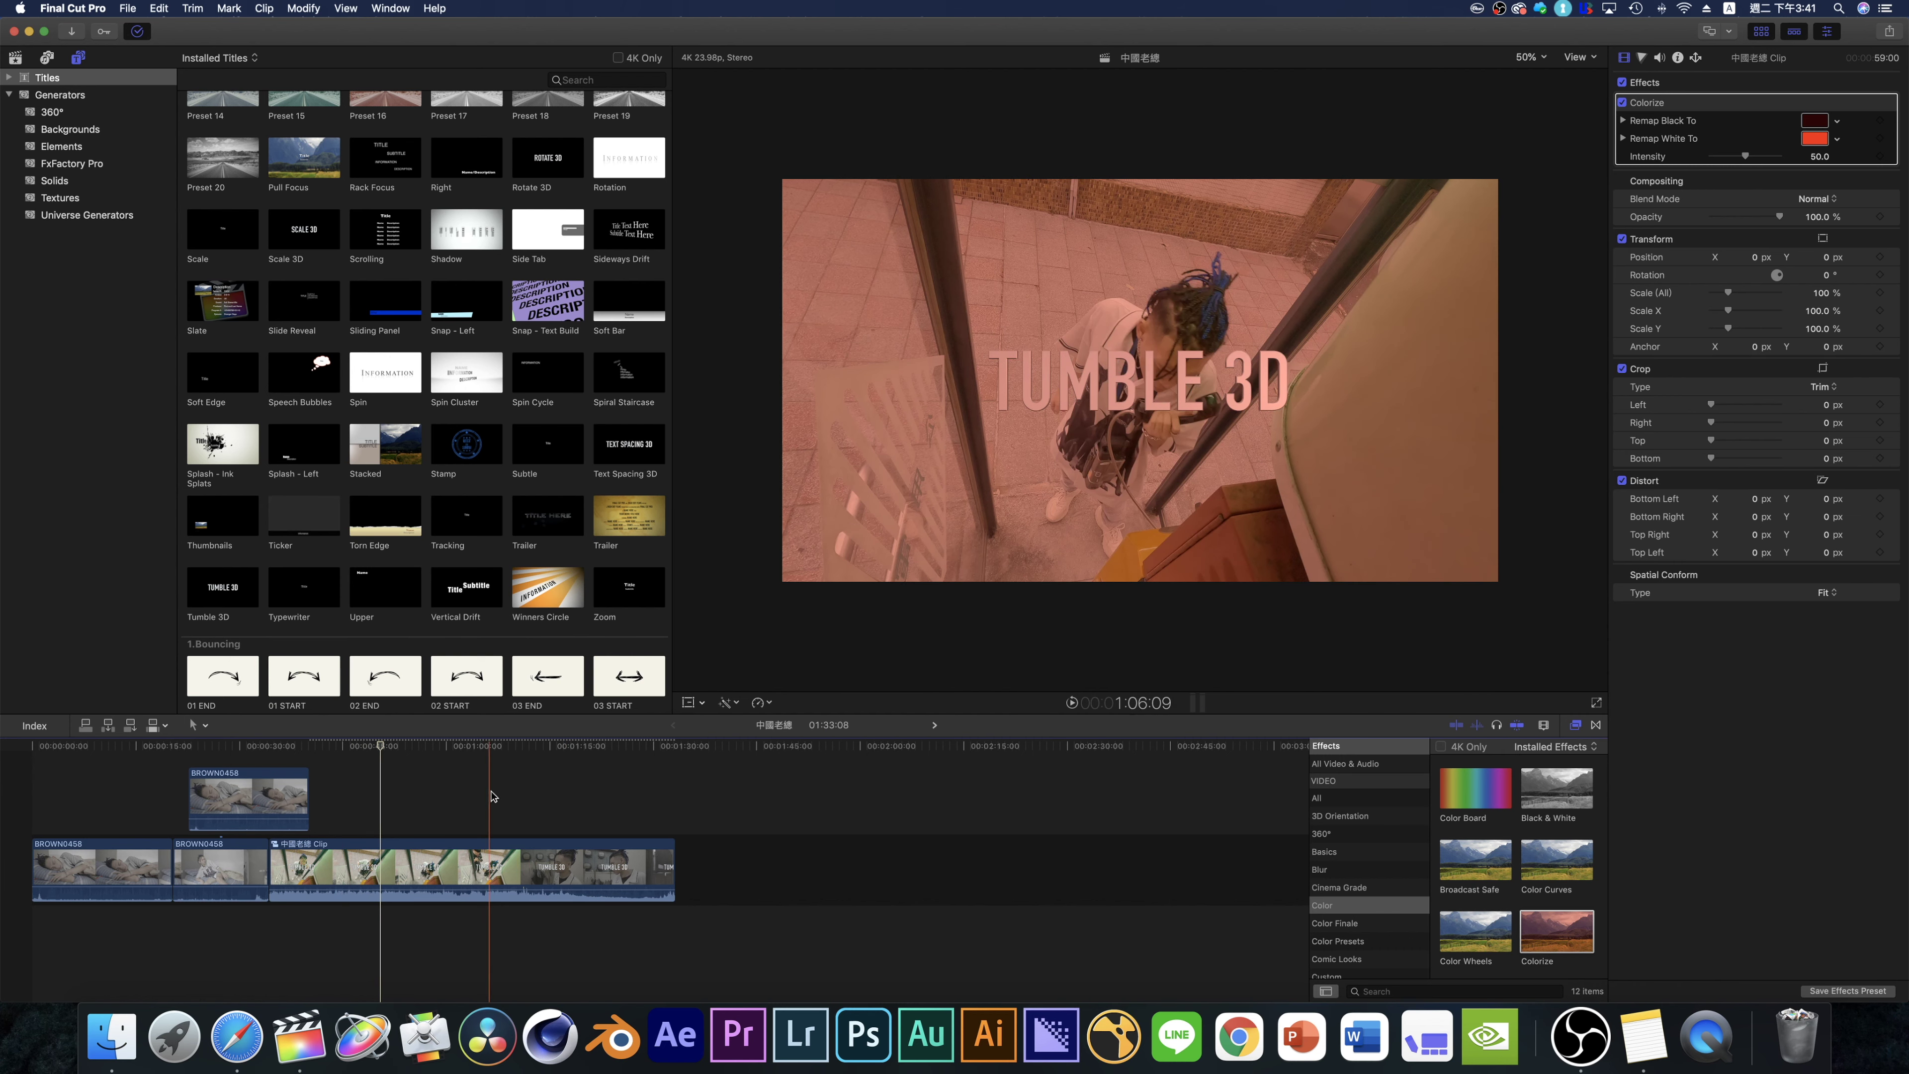
pyautogui.scroll(1, 494, 799)
pyautogui.click(366, 888)
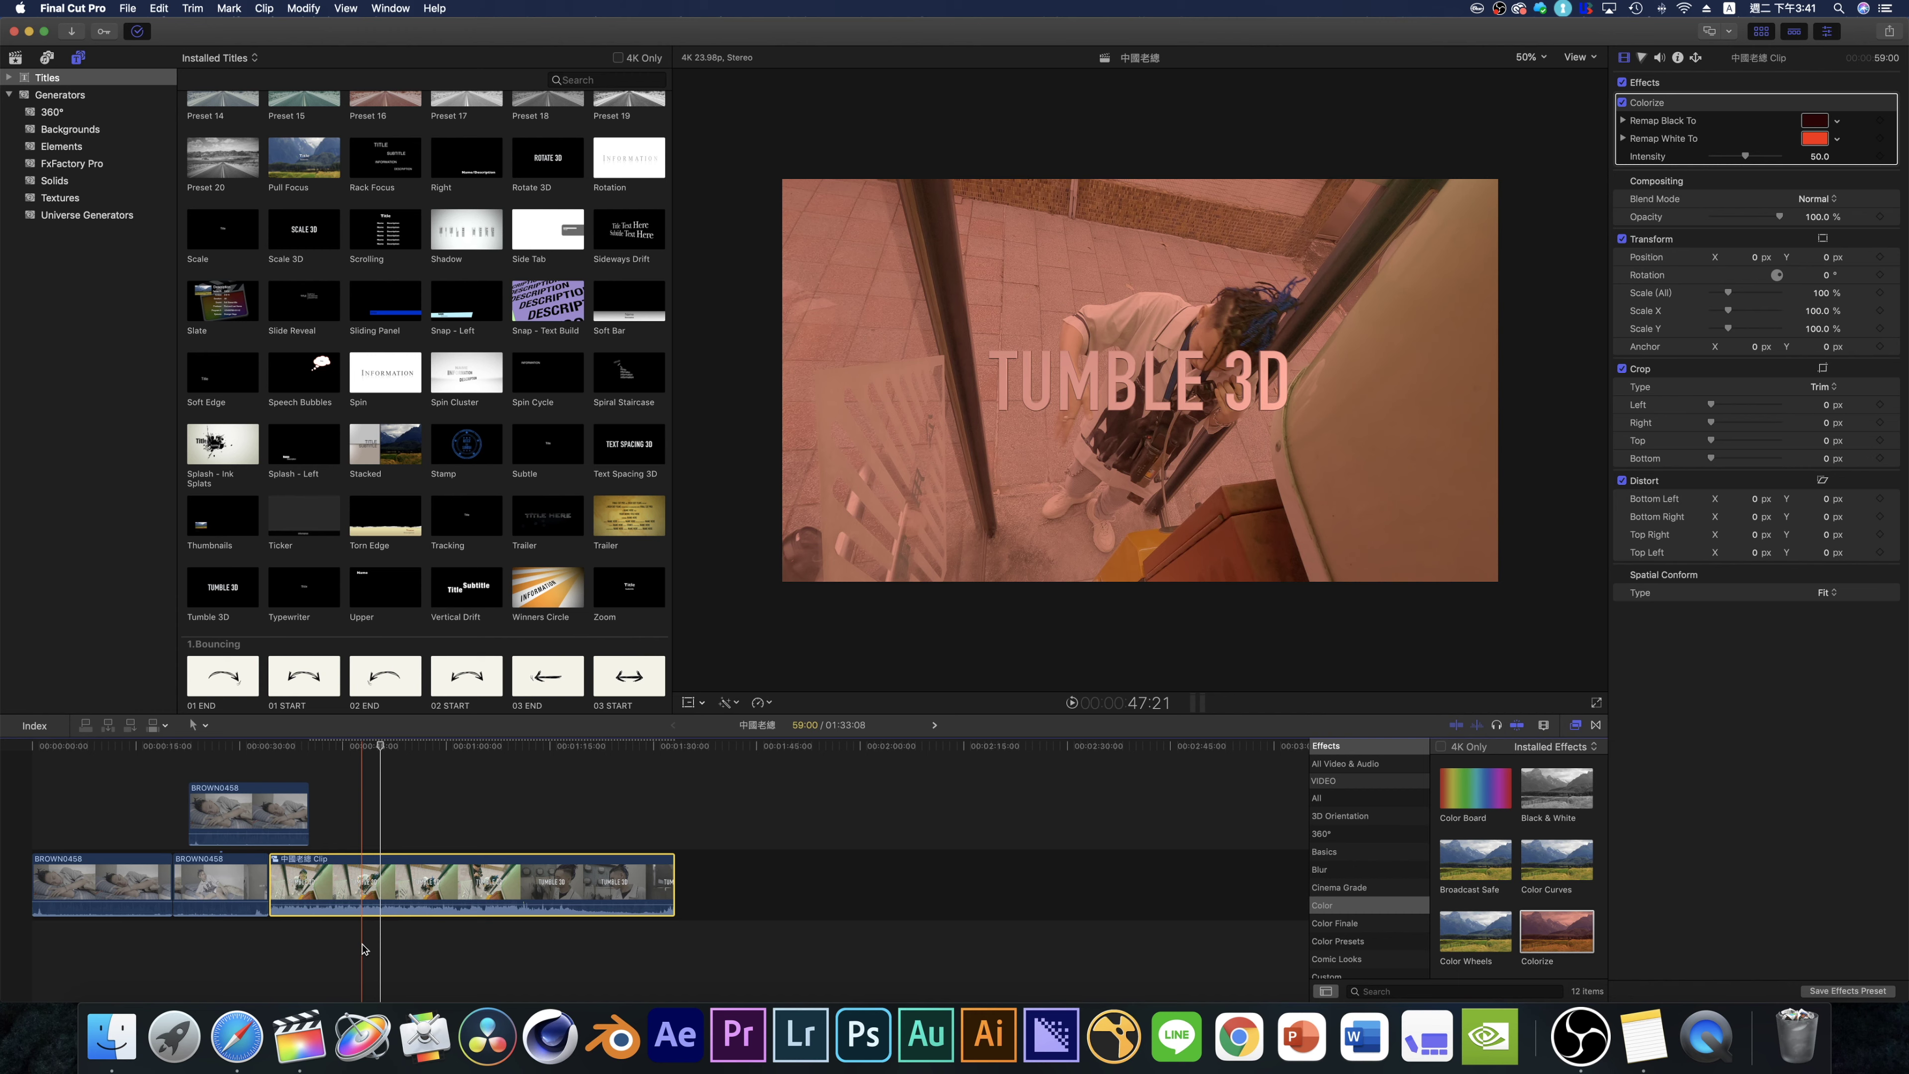
pyautogui.press('super+c')
pyautogui.press('super+v')
pyautogui.click(681, 883)
pyautogui.press('BackSpace')
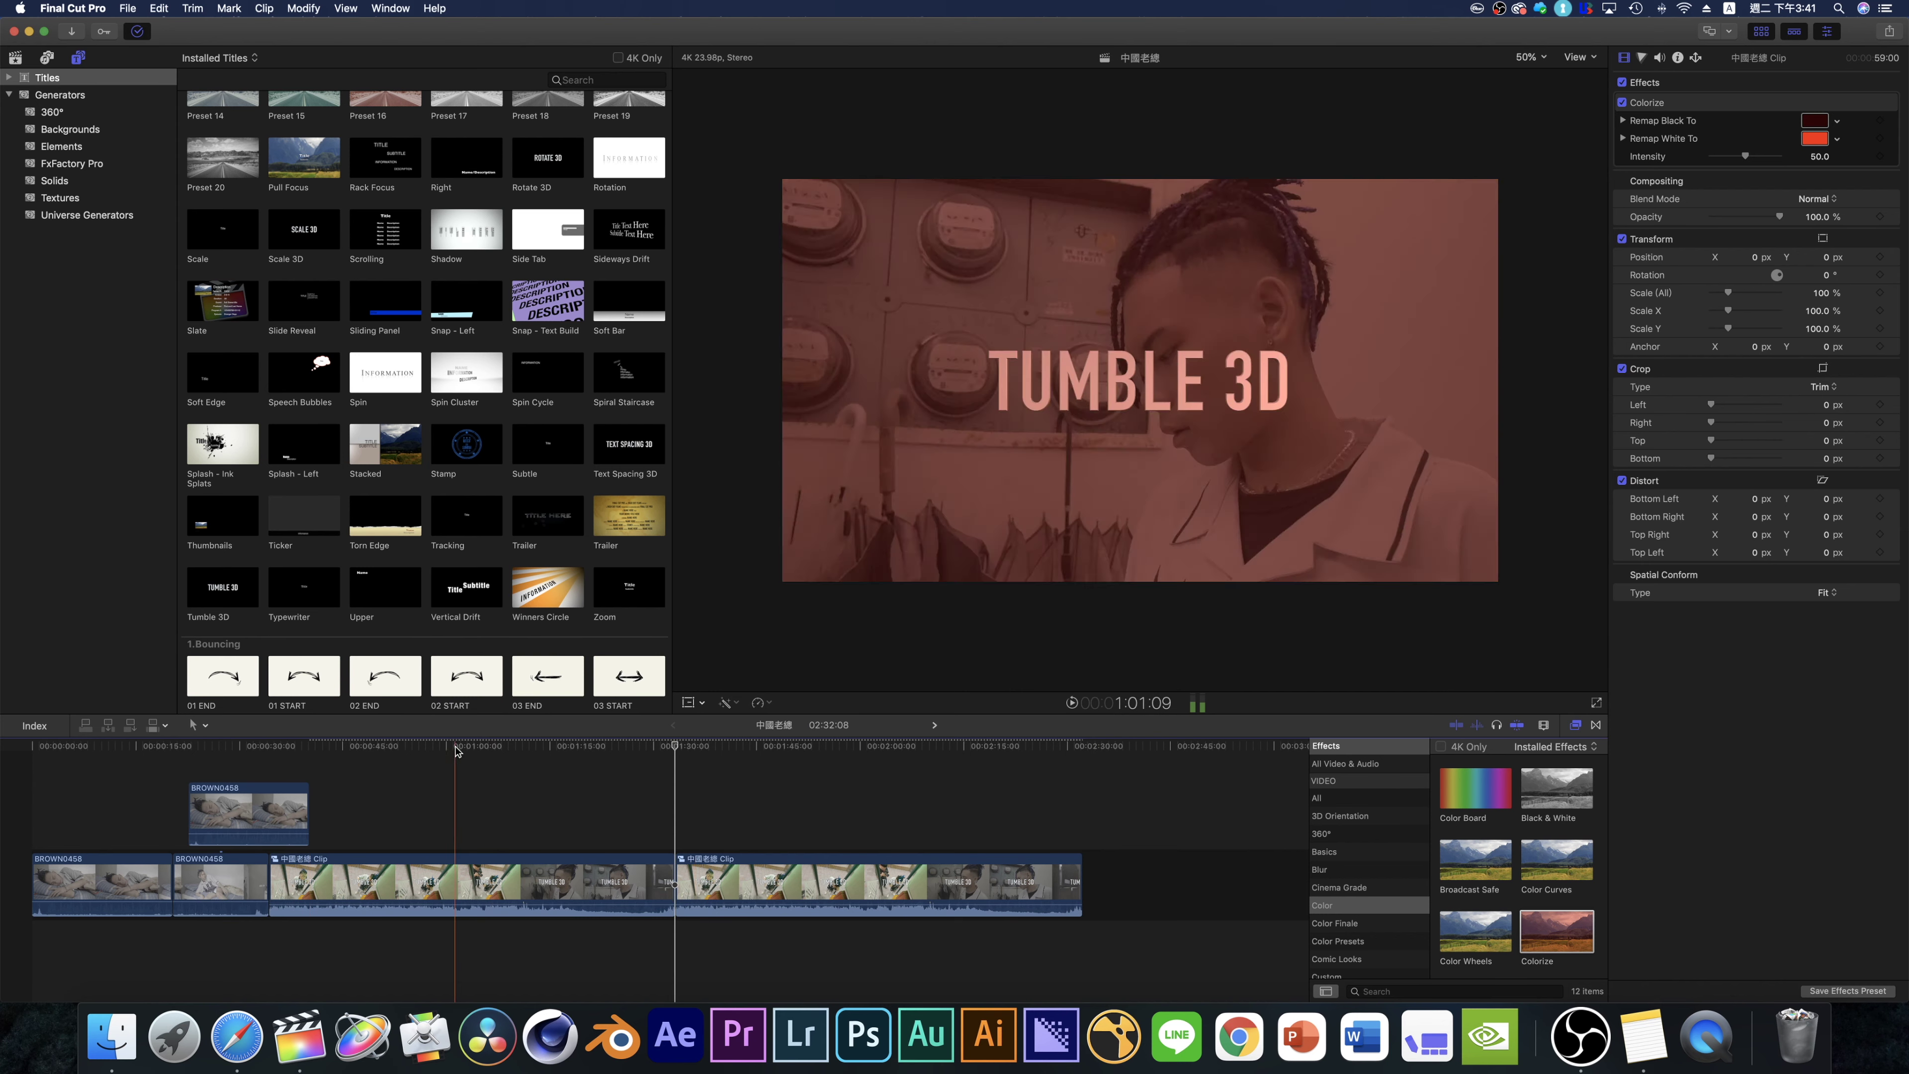
pyautogui.doubleClick(455, 880)
pyautogui.click(210, 826)
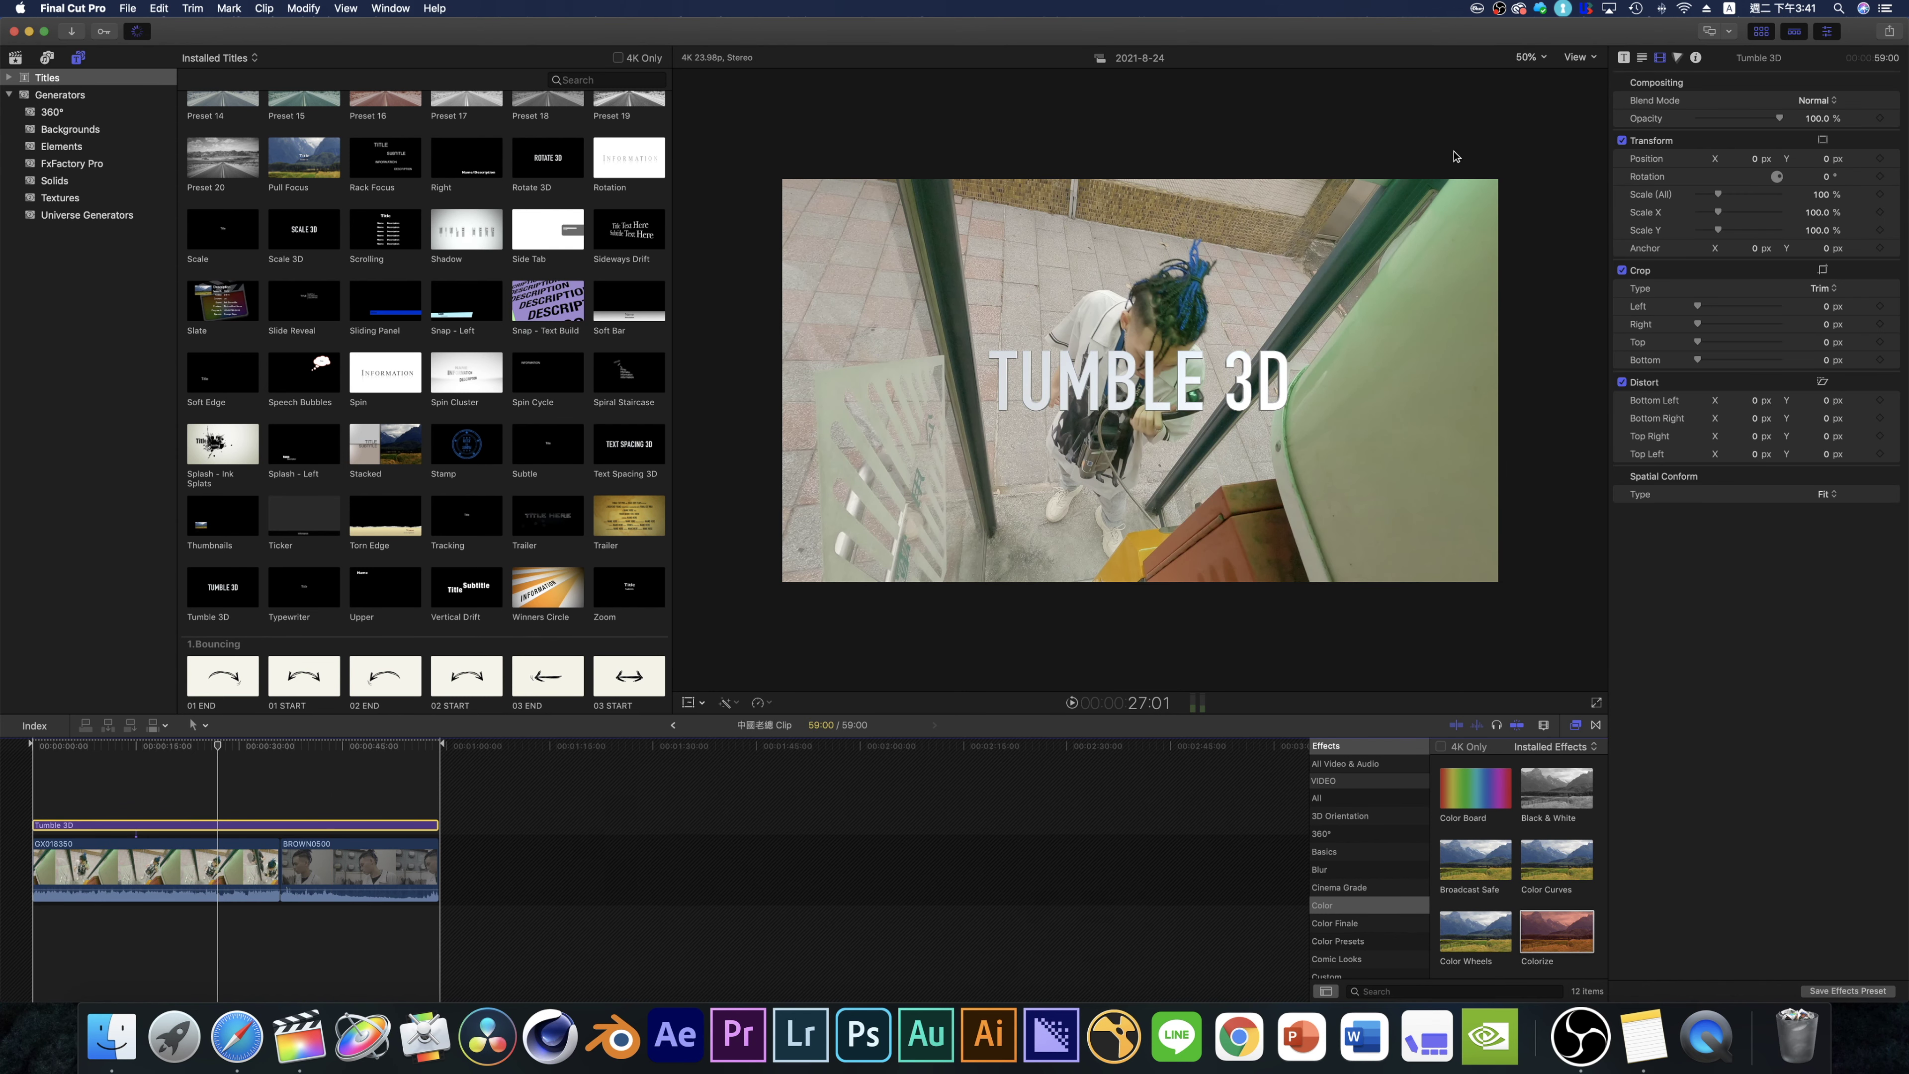
# - Replace the Tumble 3D title text with 葉力夜好玩
pyautogui.click(1643, 58)
pyautogui.click(1696, 126)
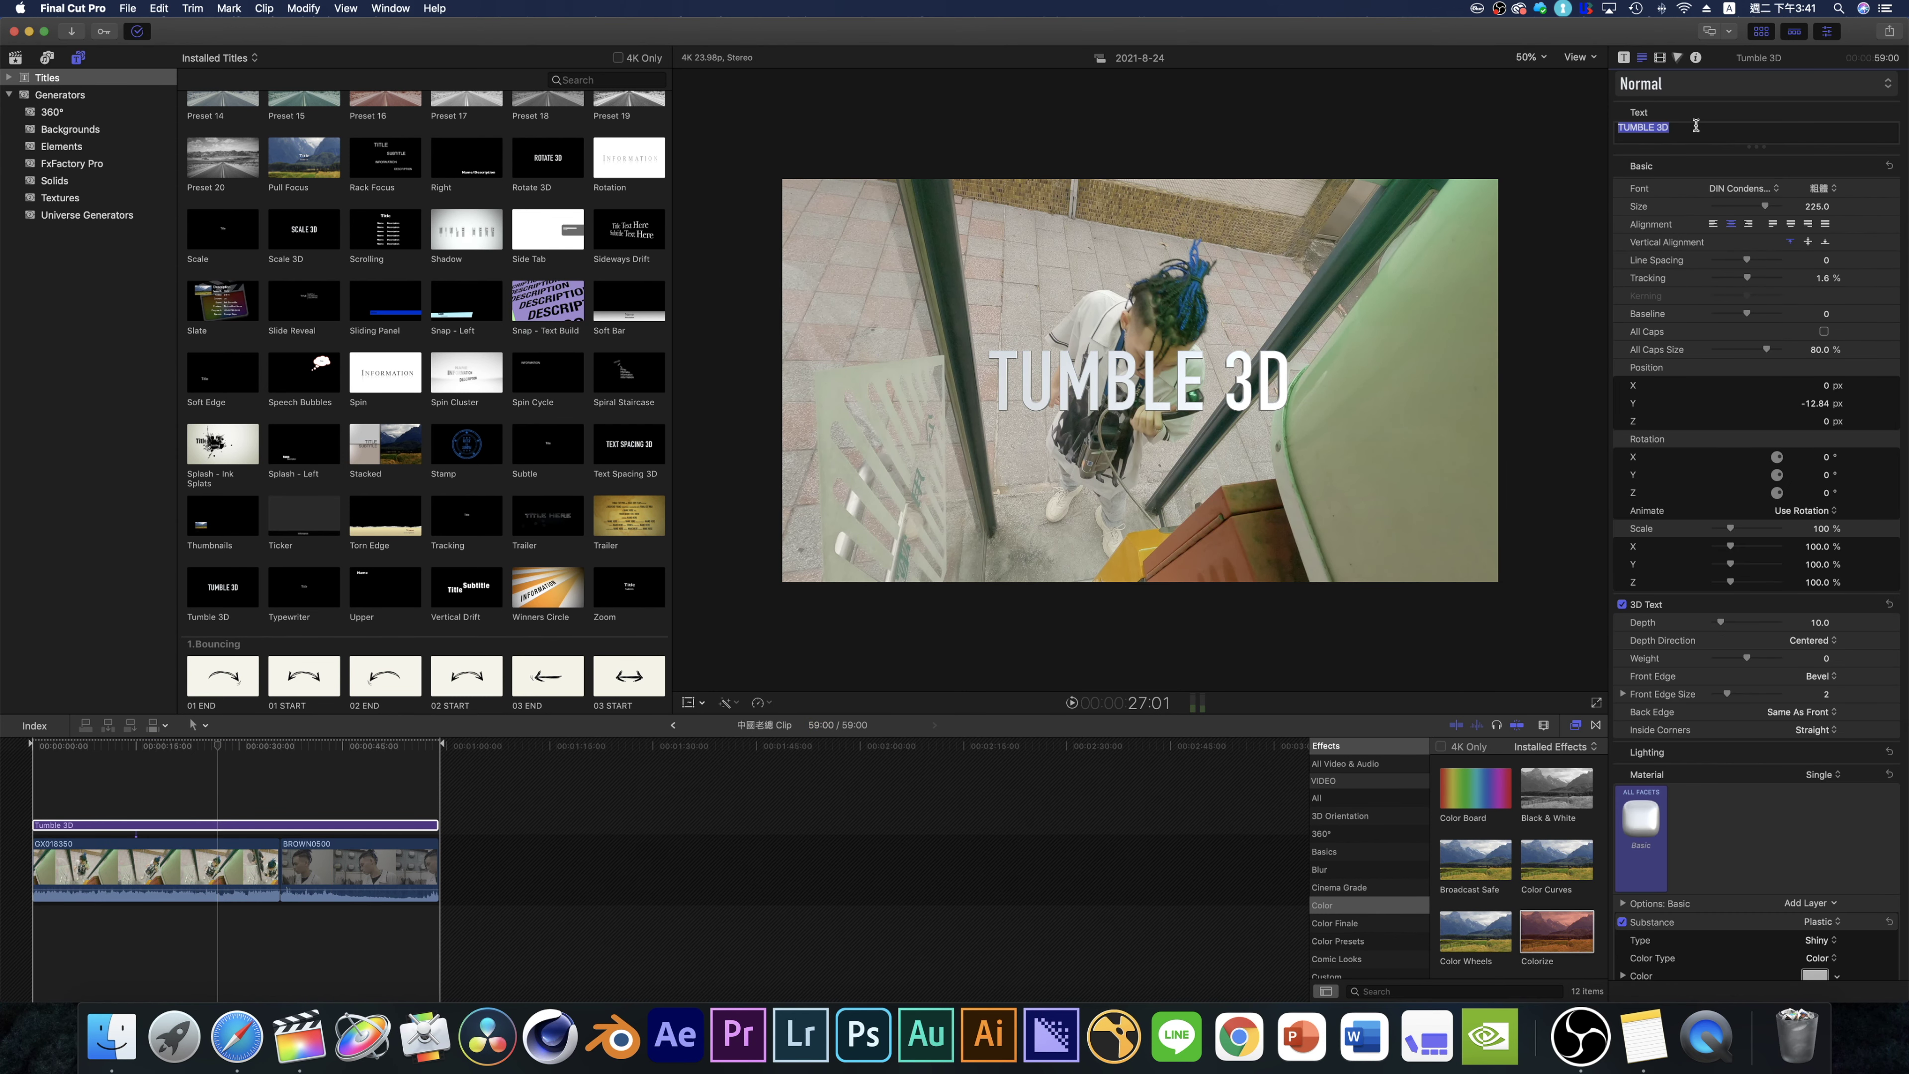
pyautogui.write('葉力')
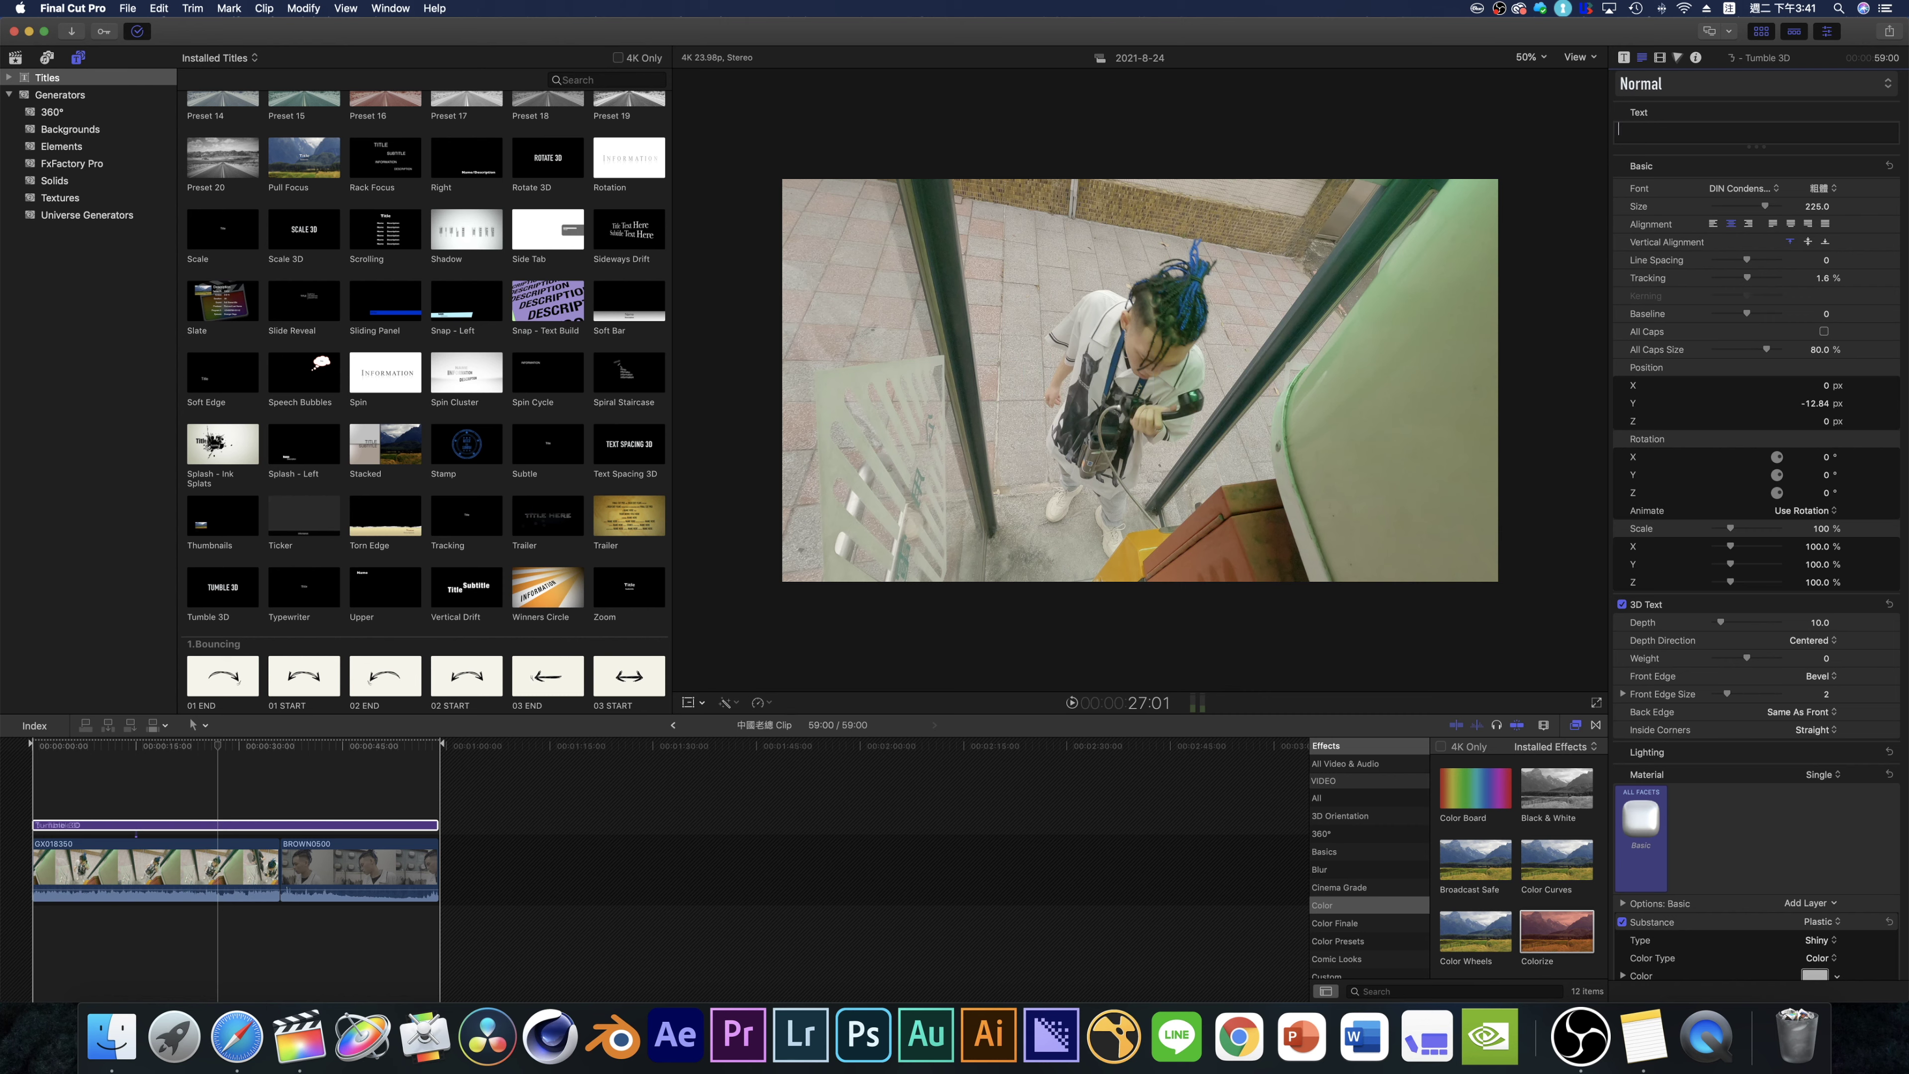
pyautogui.write('夜好玩')
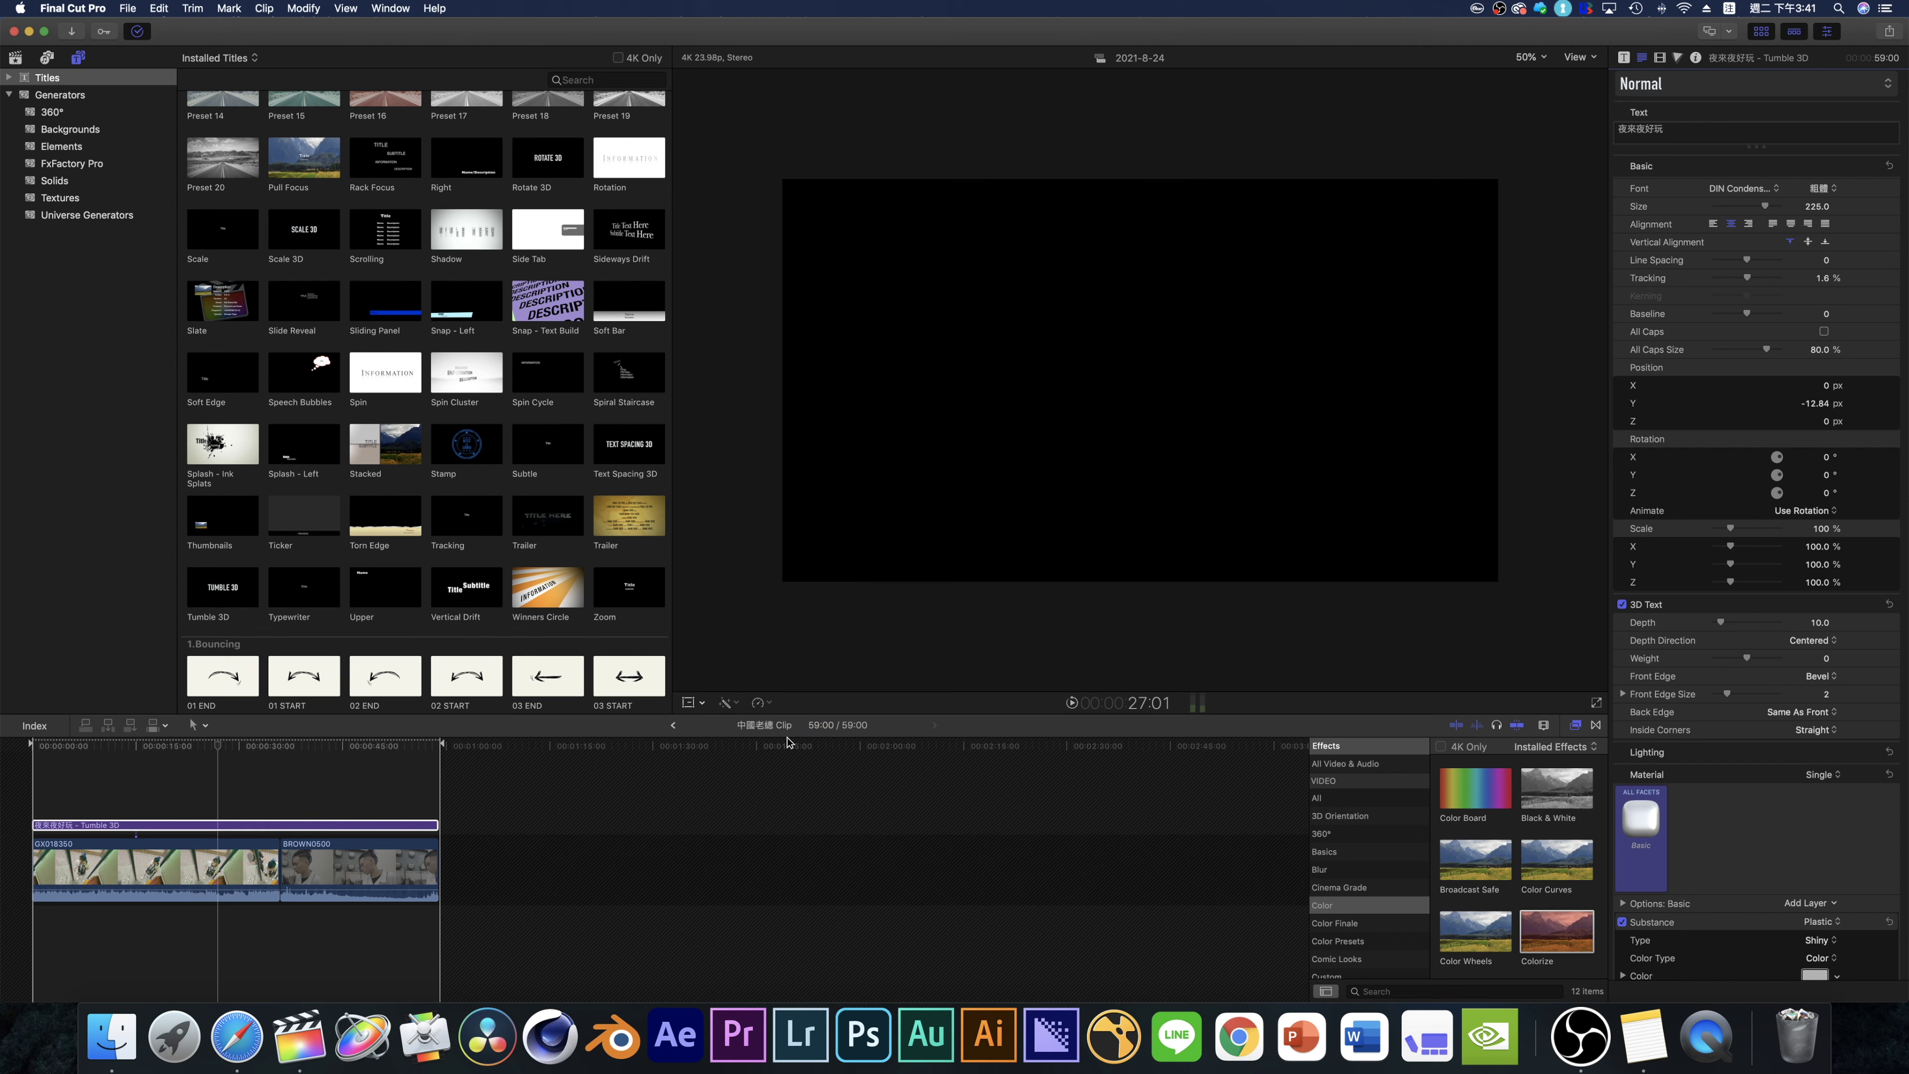
# - Delete both 中國老總 Clip copies from the project and show the library's clip browser
pyautogui.click(673, 726)
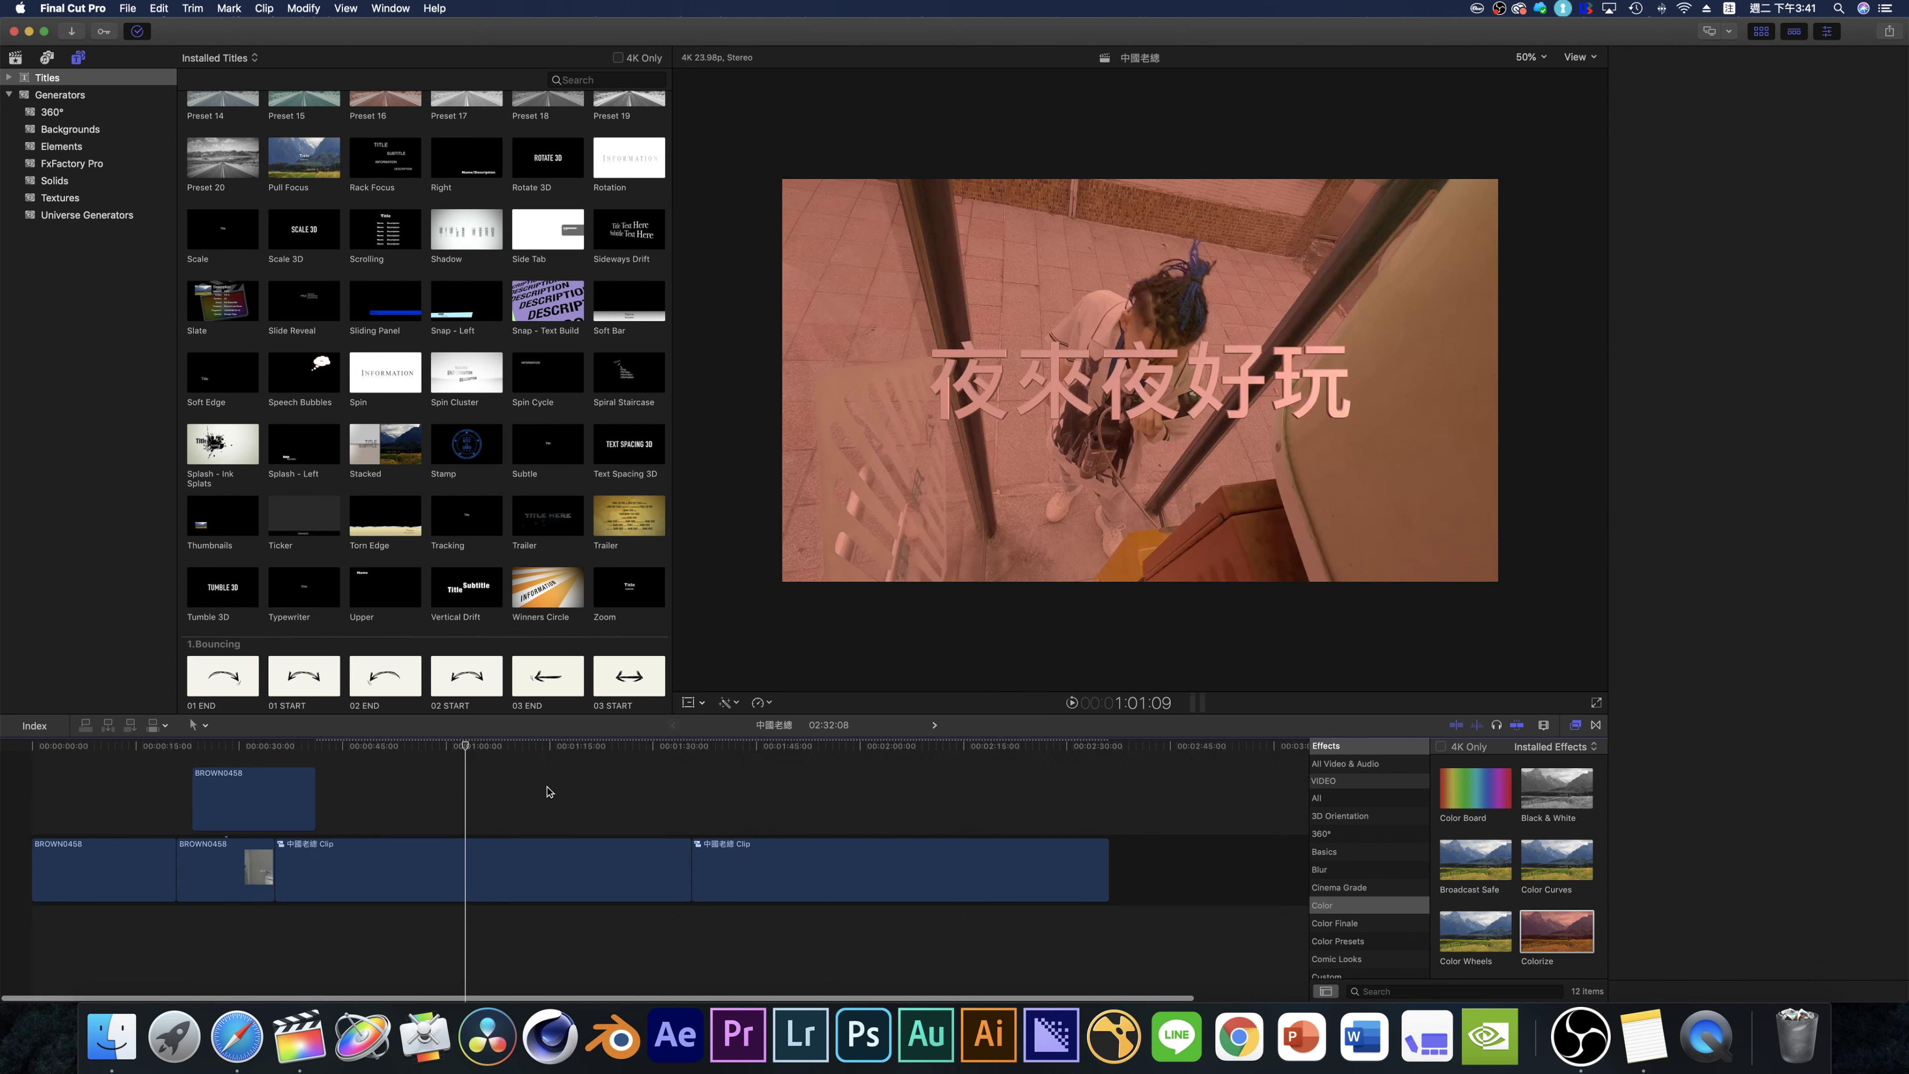
pyautogui.click(728, 782)
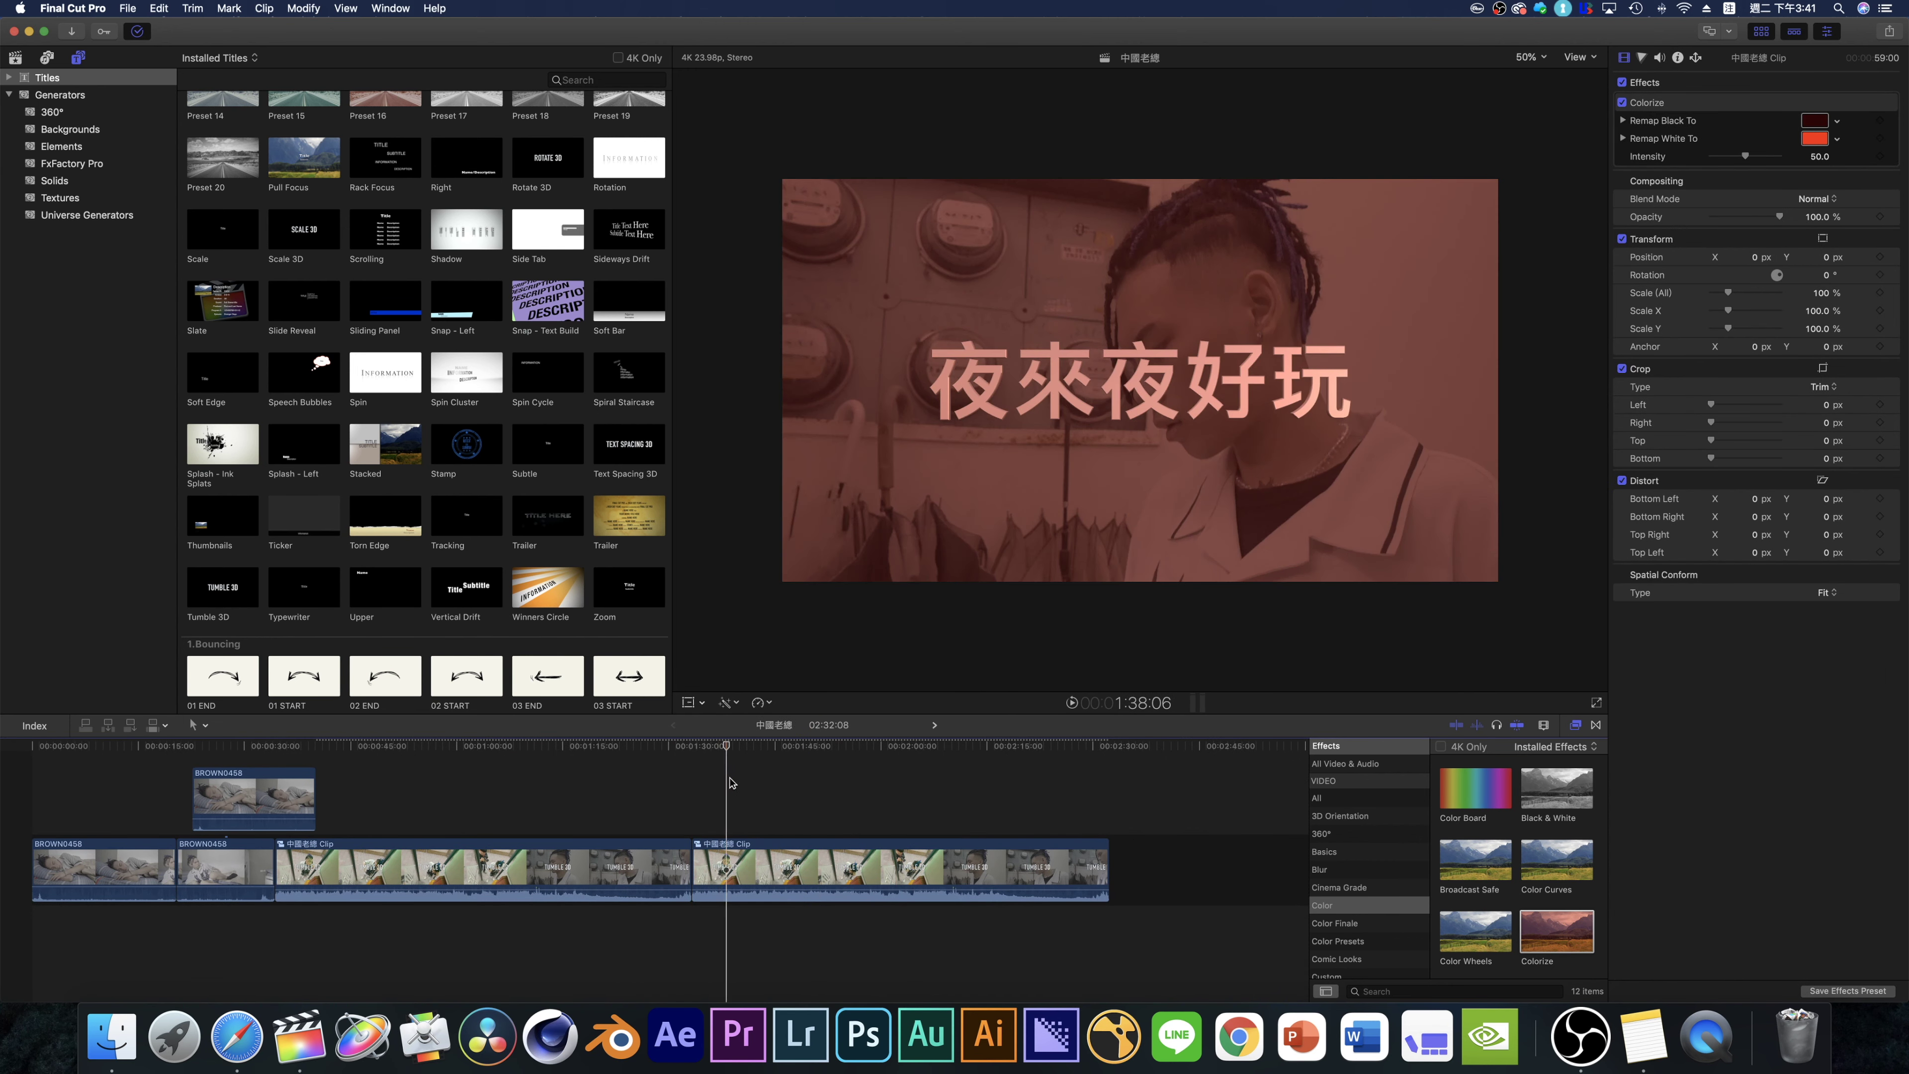
pyautogui.click(925, 797)
pyautogui.click(469, 811)
pyautogui.click(876, 806)
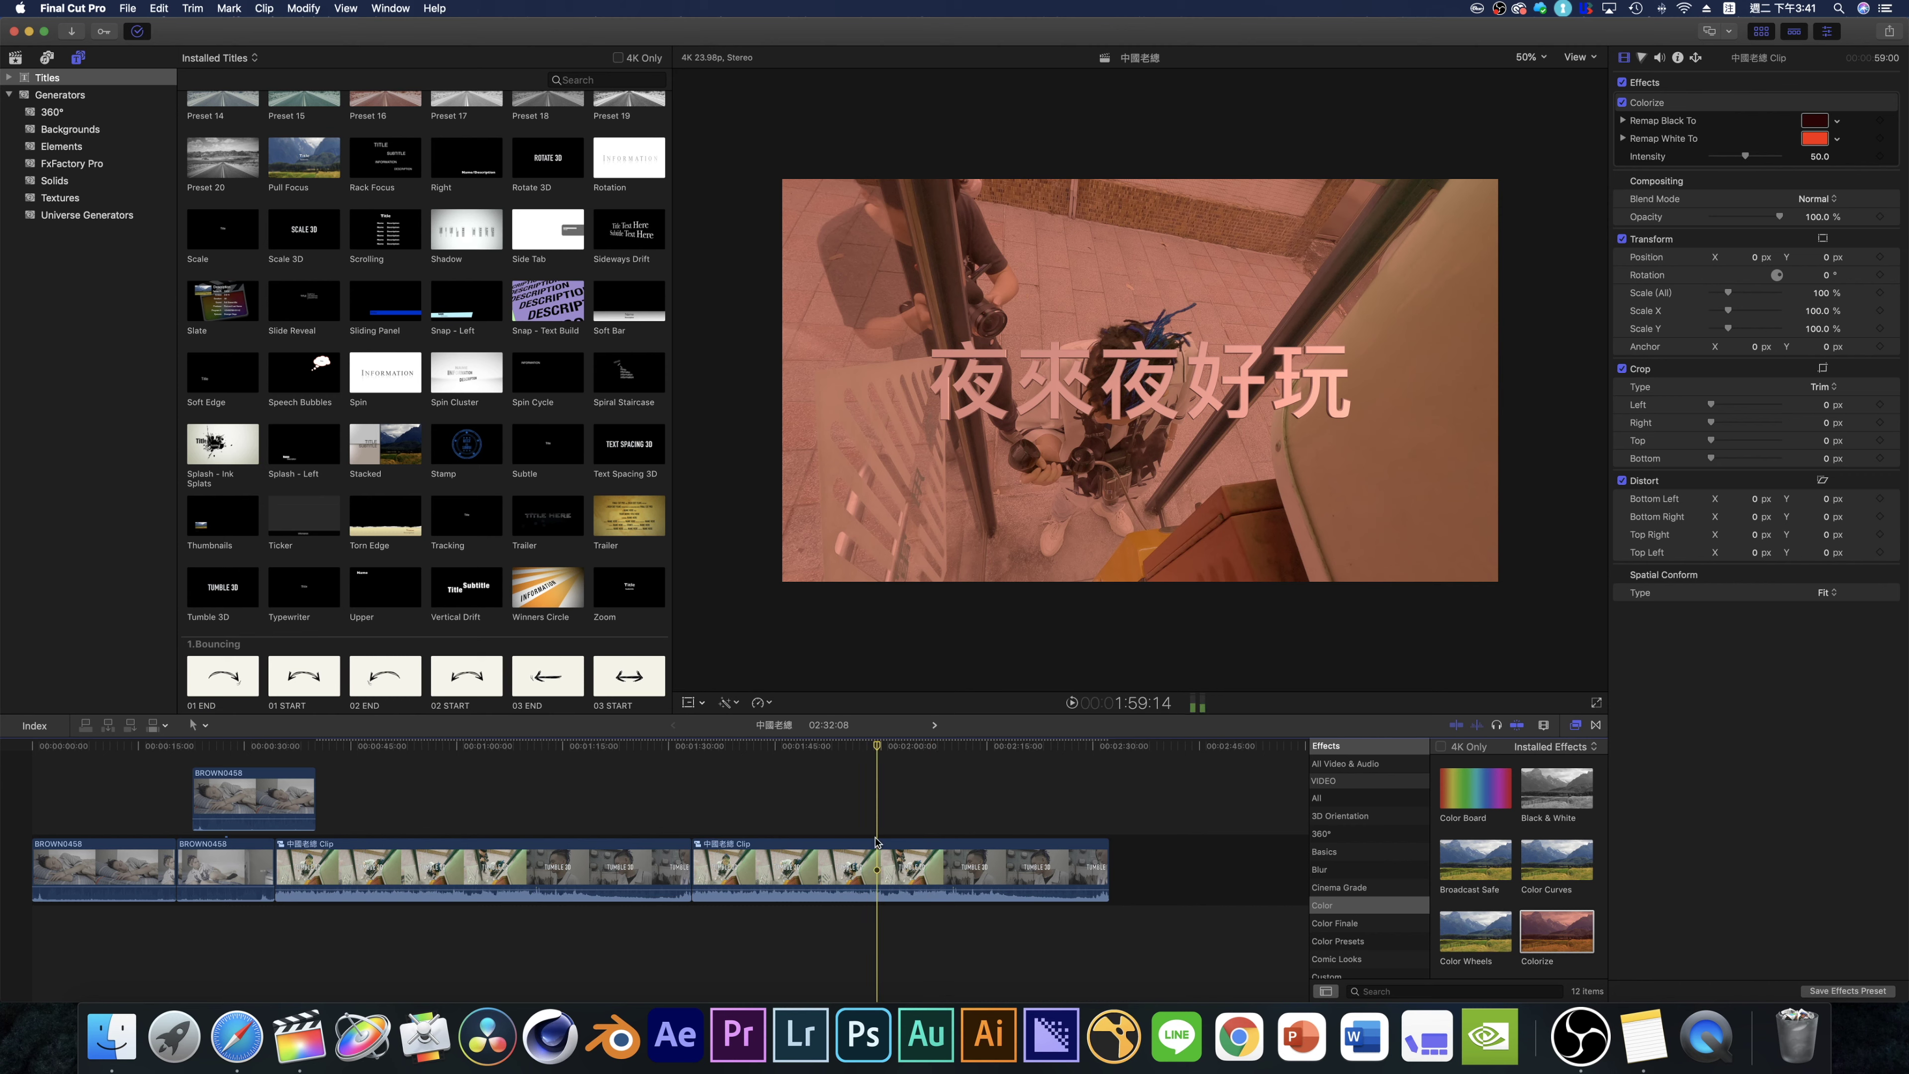
pyautogui.scroll(1, 872, 798)
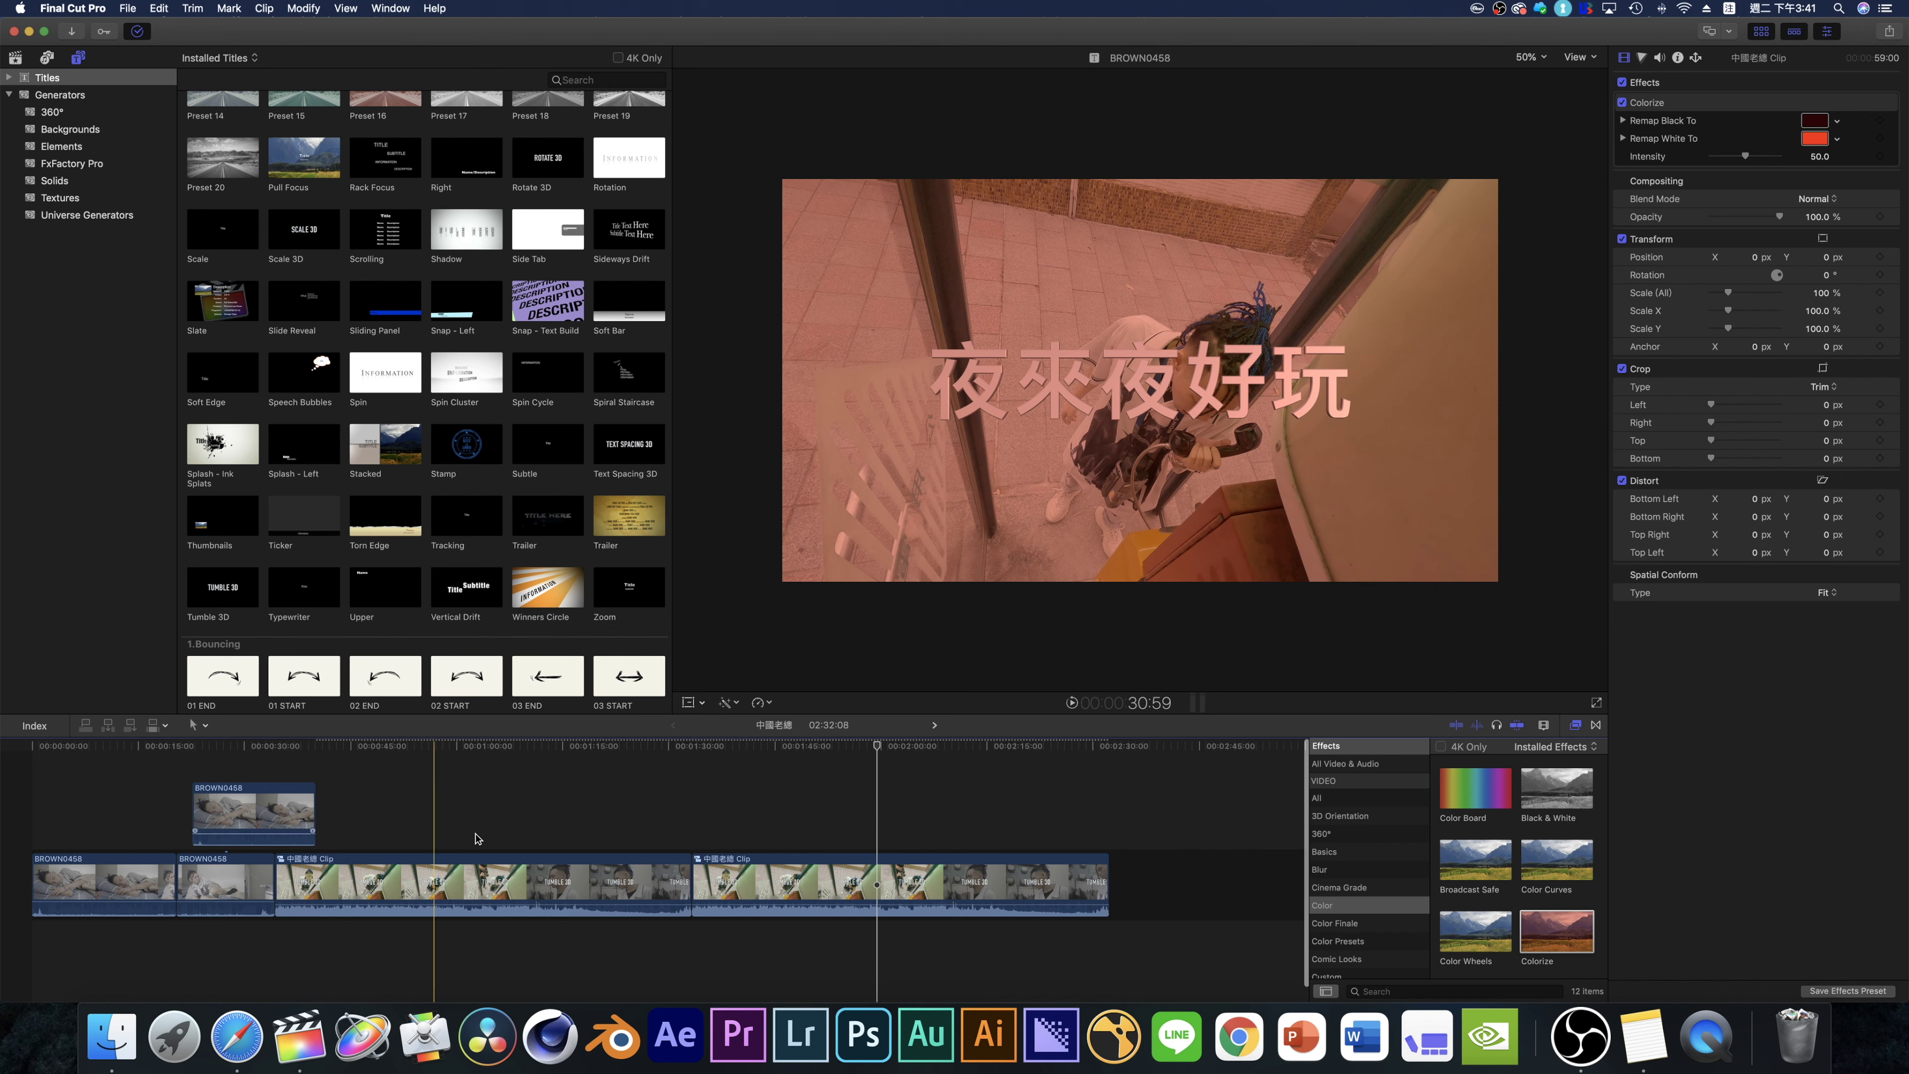
pyautogui.moveTo(733, 808); pyautogui.dragTo(534, 938)
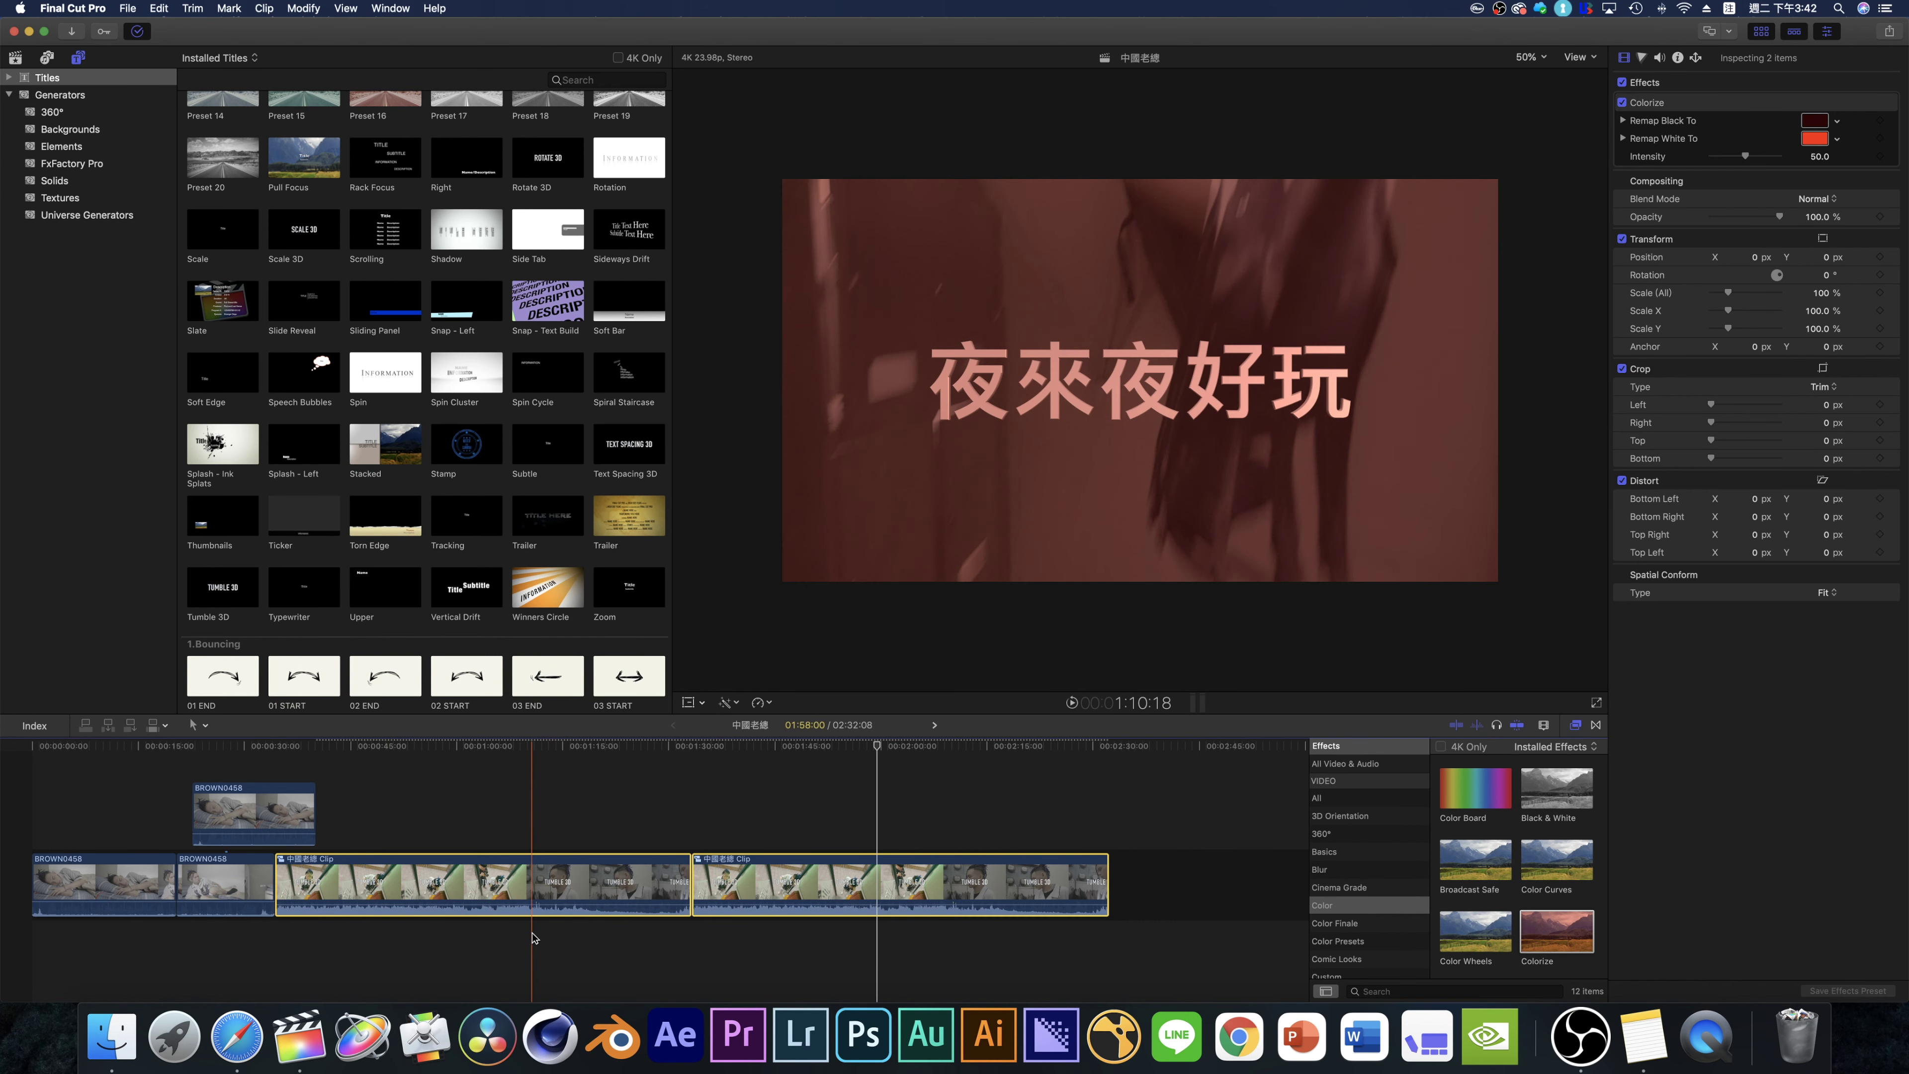
pyautogui.press('Delete')
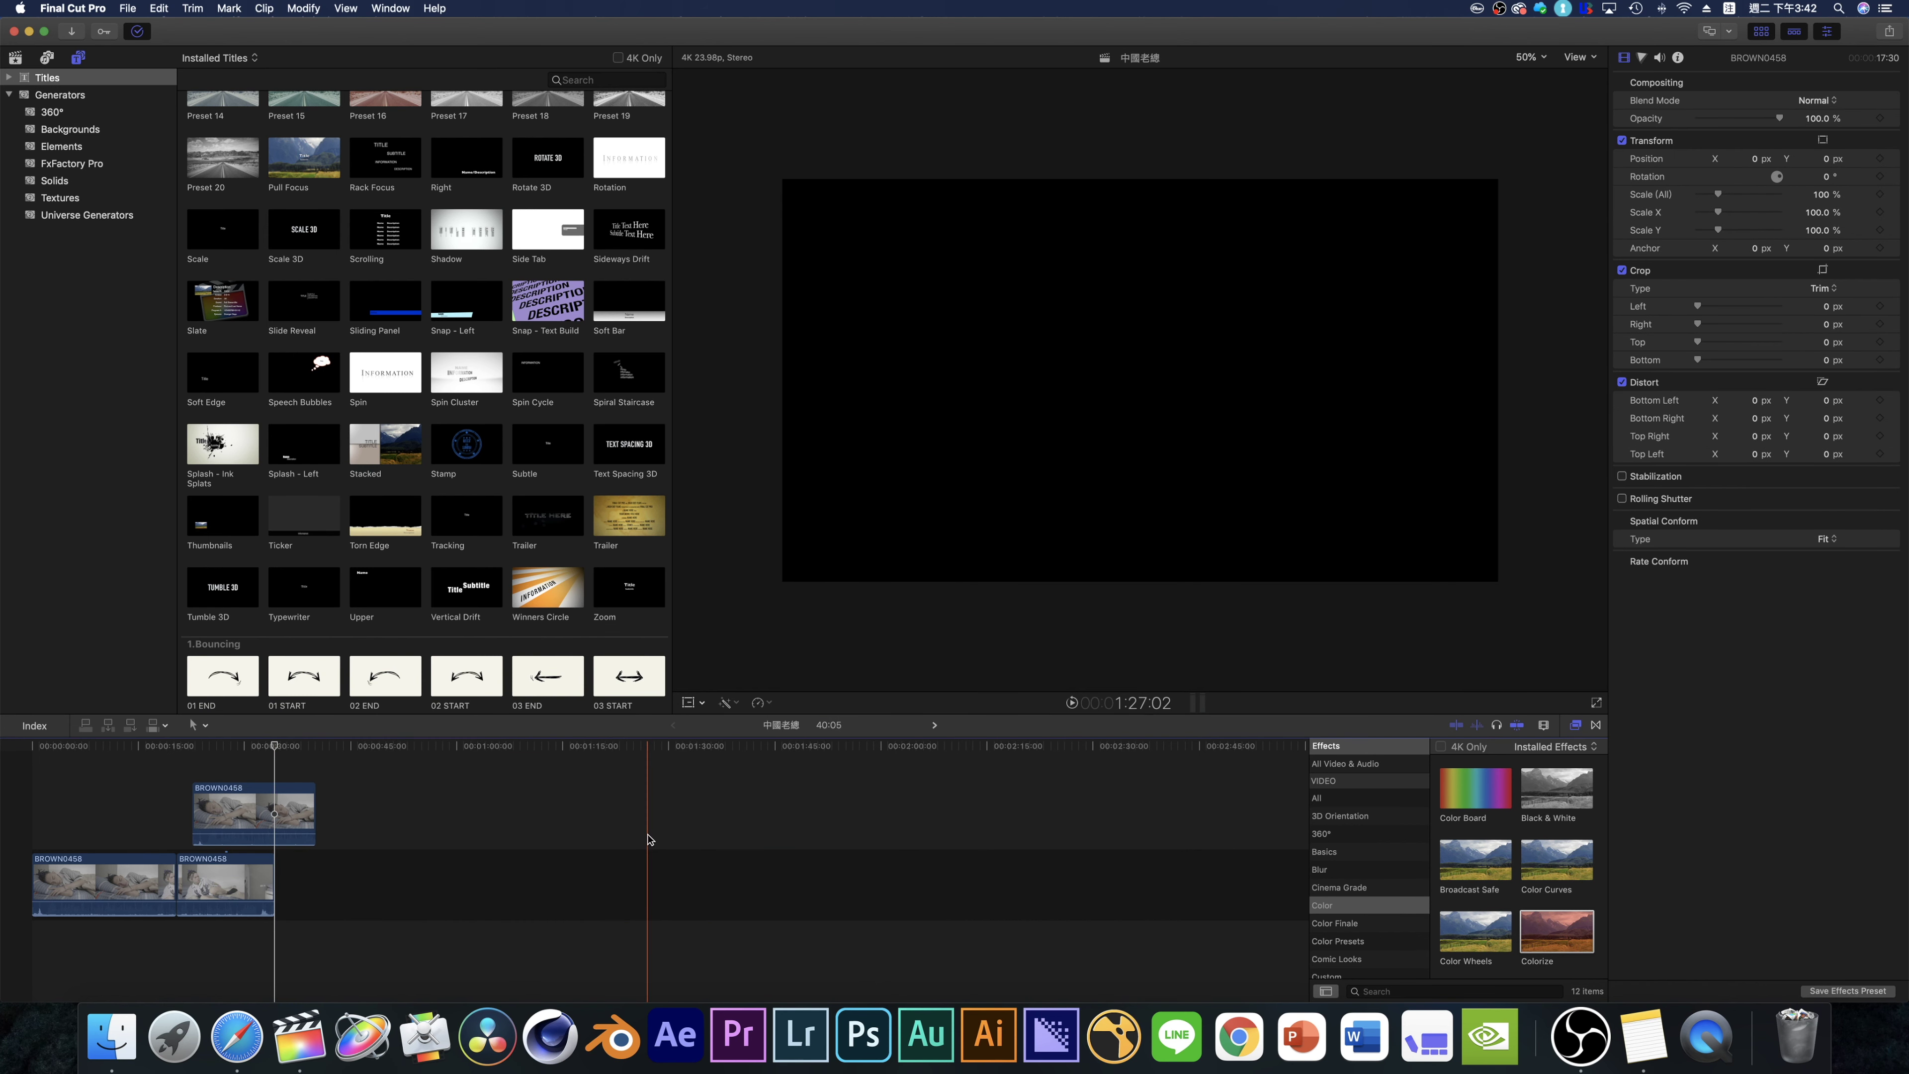
pyautogui.click(372, 859)
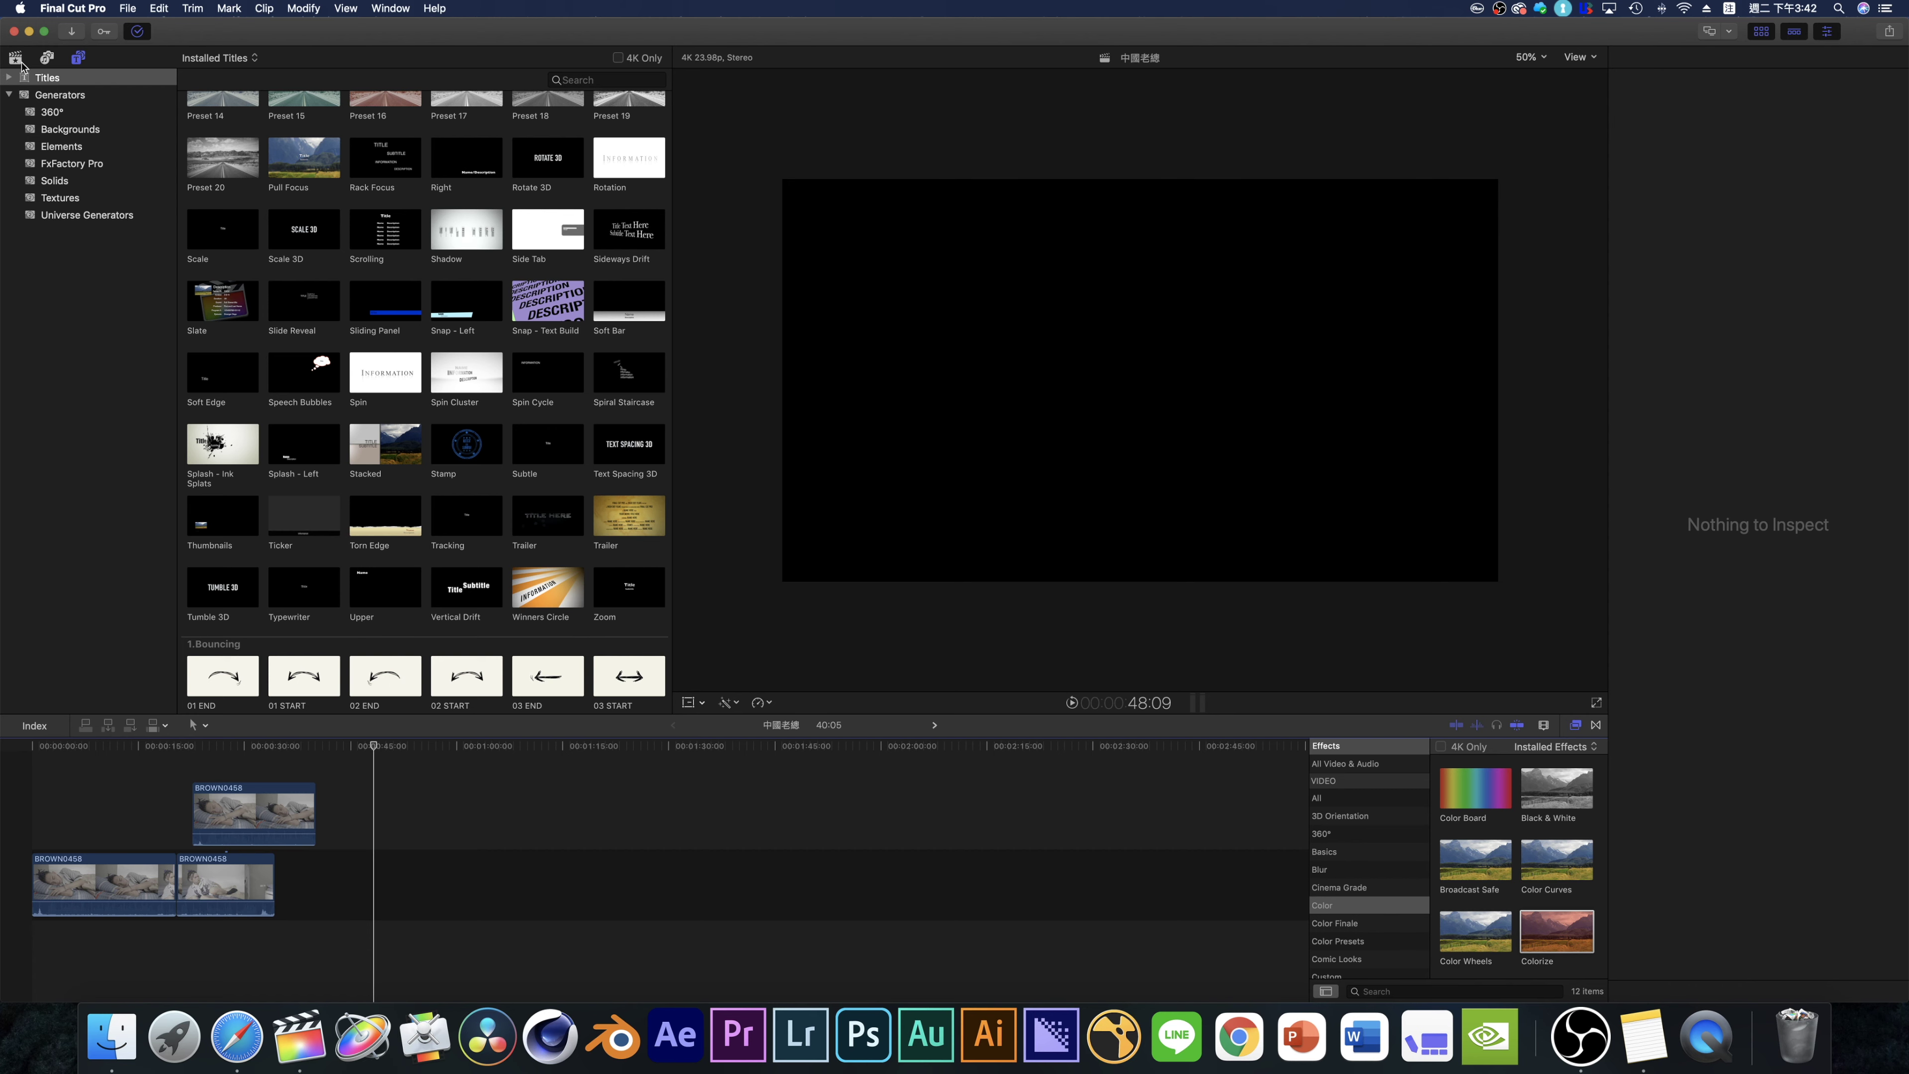
pyautogui.click(15, 57)
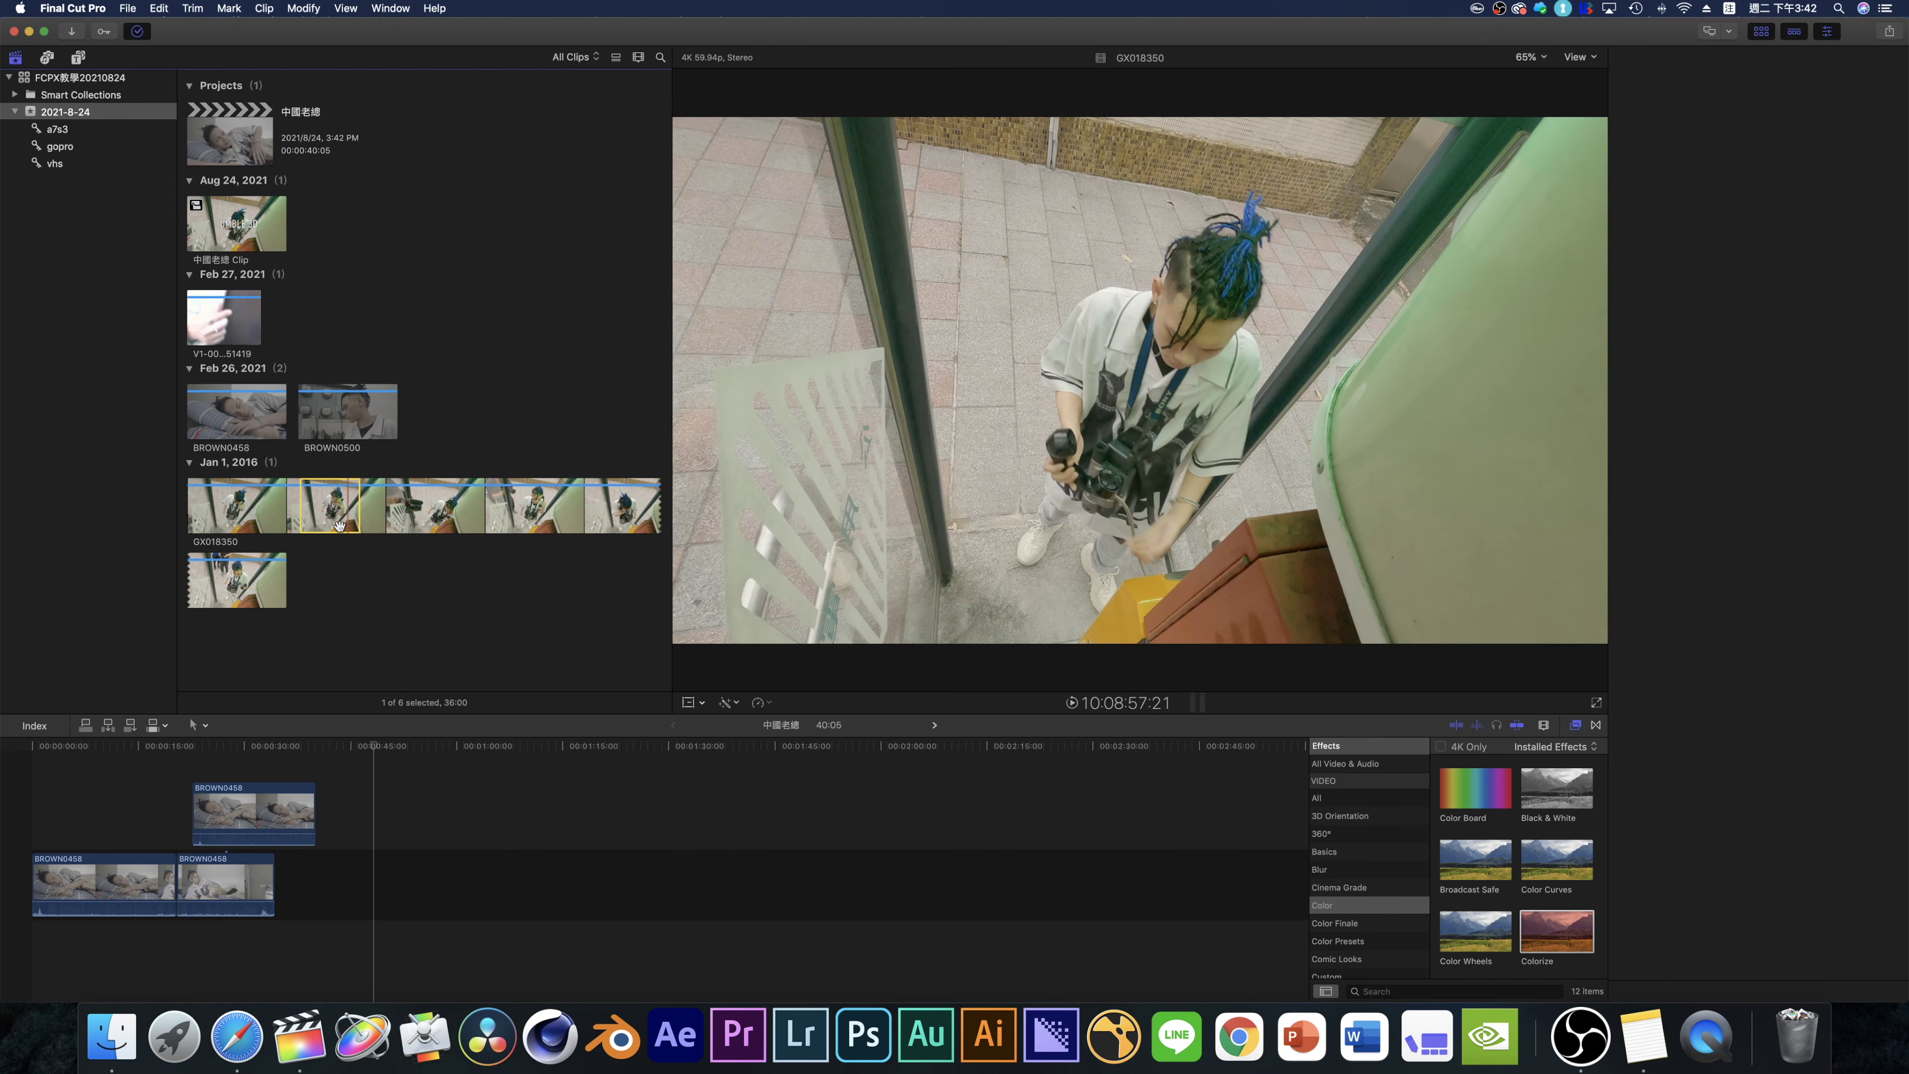
# - Append BROWN0500, the VHS clip, BROWN0458 and a GX018350 range to the storyline end
pyautogui.moveTo(340, 411); pyautogui.dragTo(361, 876)
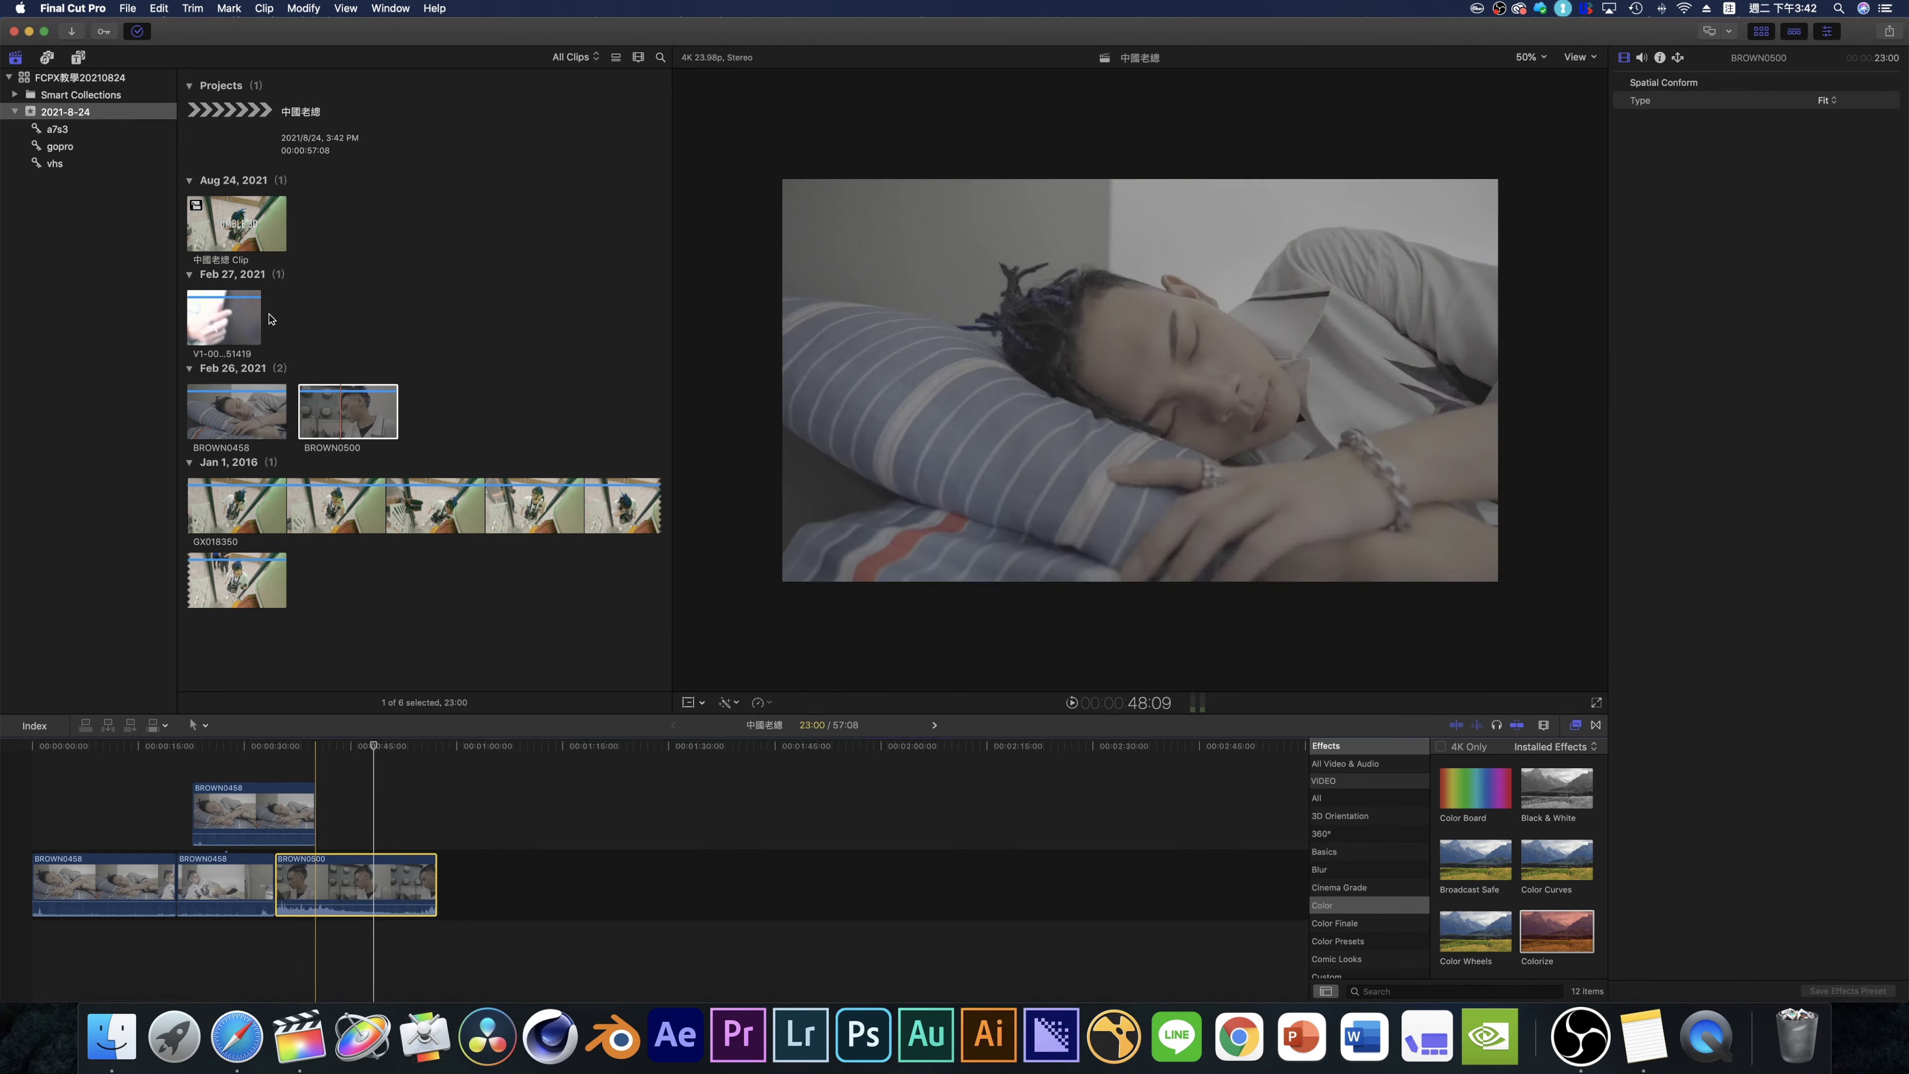
pyautogui.moveTo(220, 318); pyautogui.dragTo(466, 876)
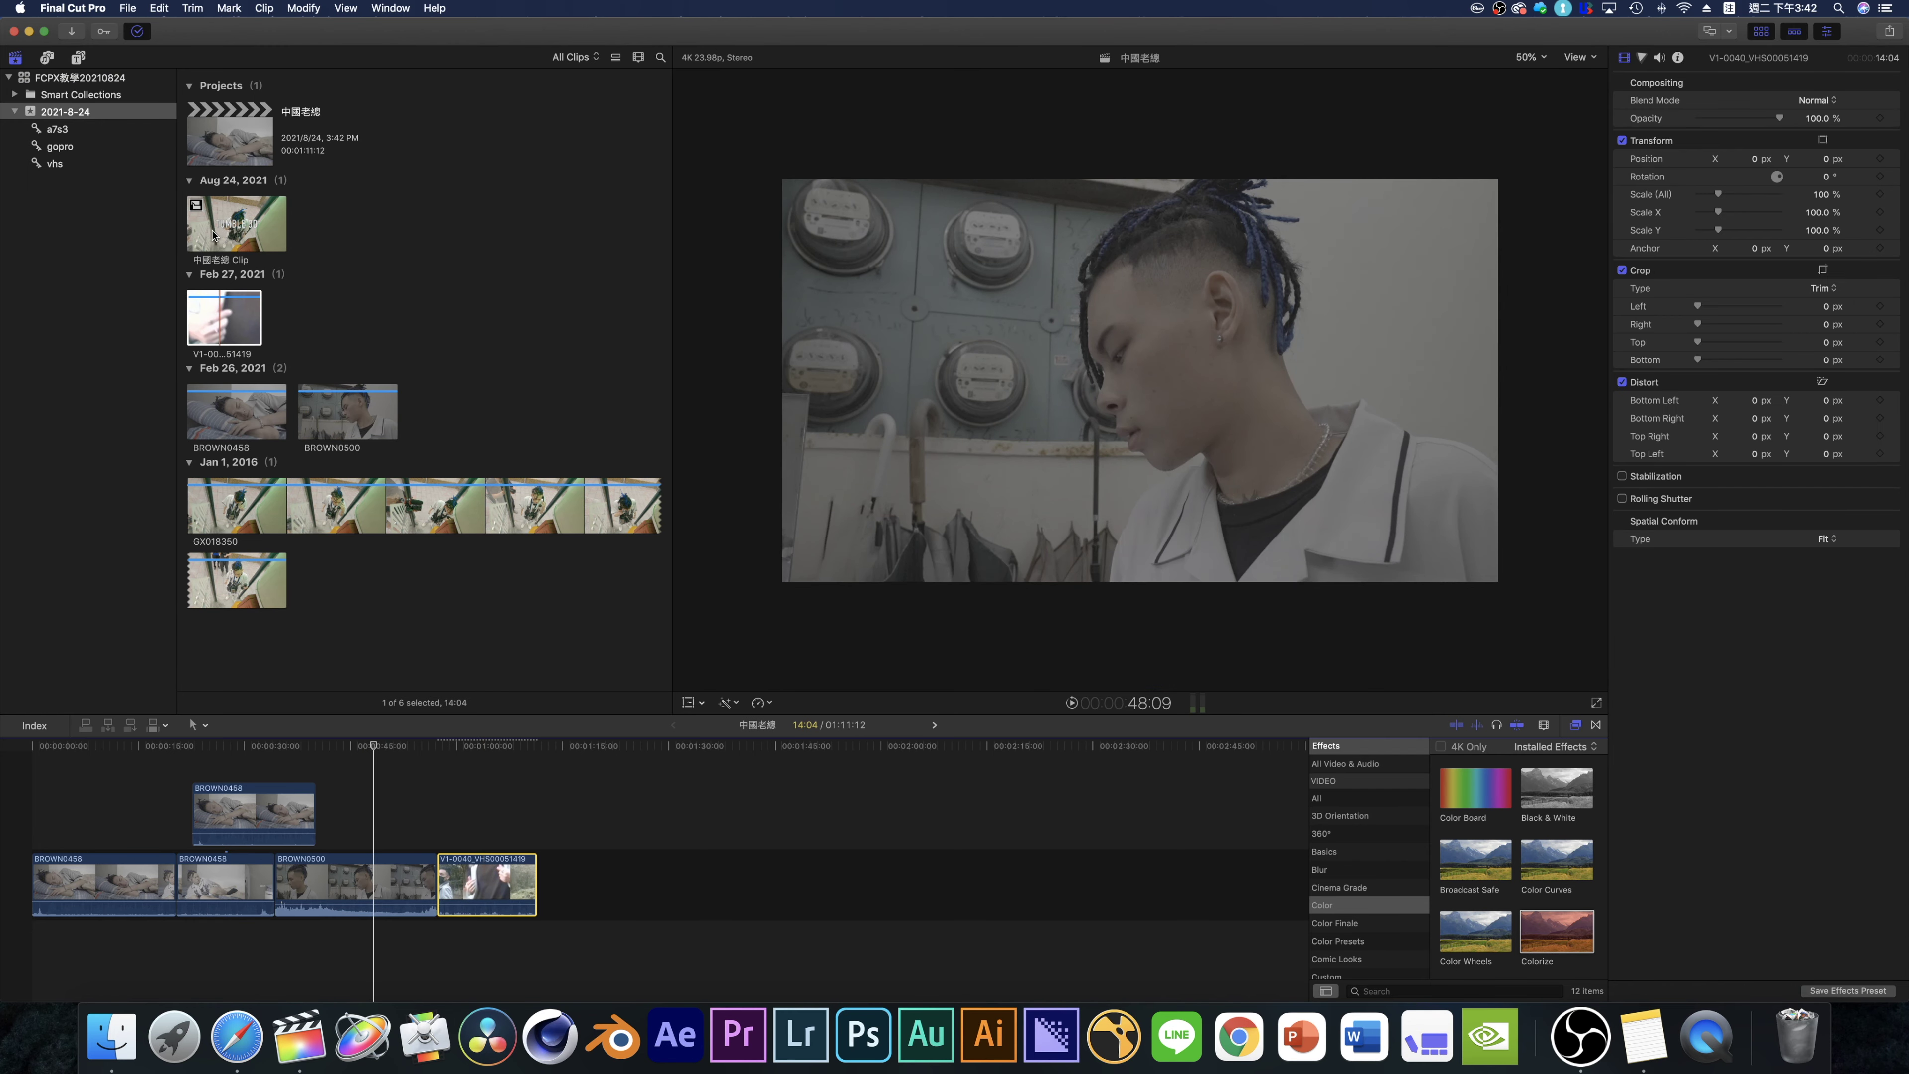
pyautogui.moveTo(254, 813); pyautogui.dragTo(599, 881)
pyautogui.moveTo(276, 505); pyautogui.dragTo(638, 876)
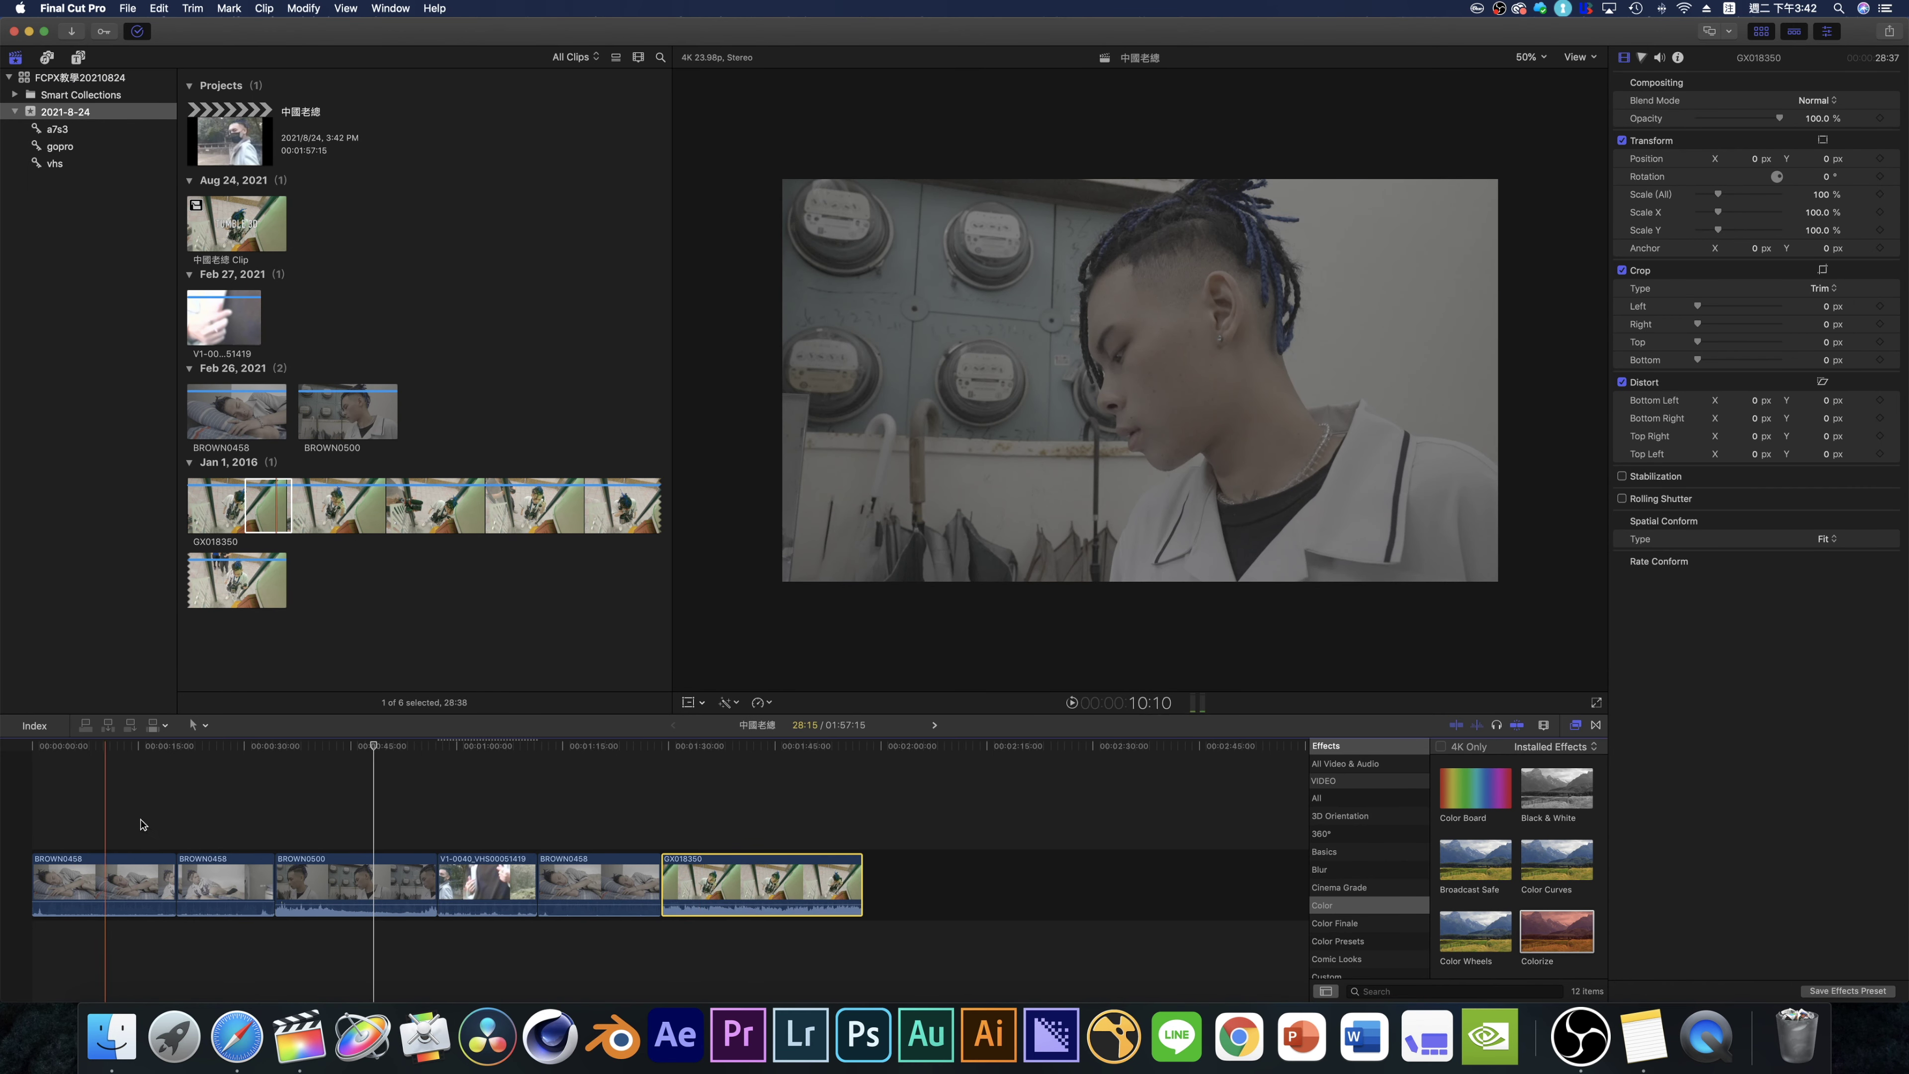
# - Select all six timeline clips and give each a 5-second duration
pyautogui.moveTo(795, 790); pyautogui.dragTo(34, 949)
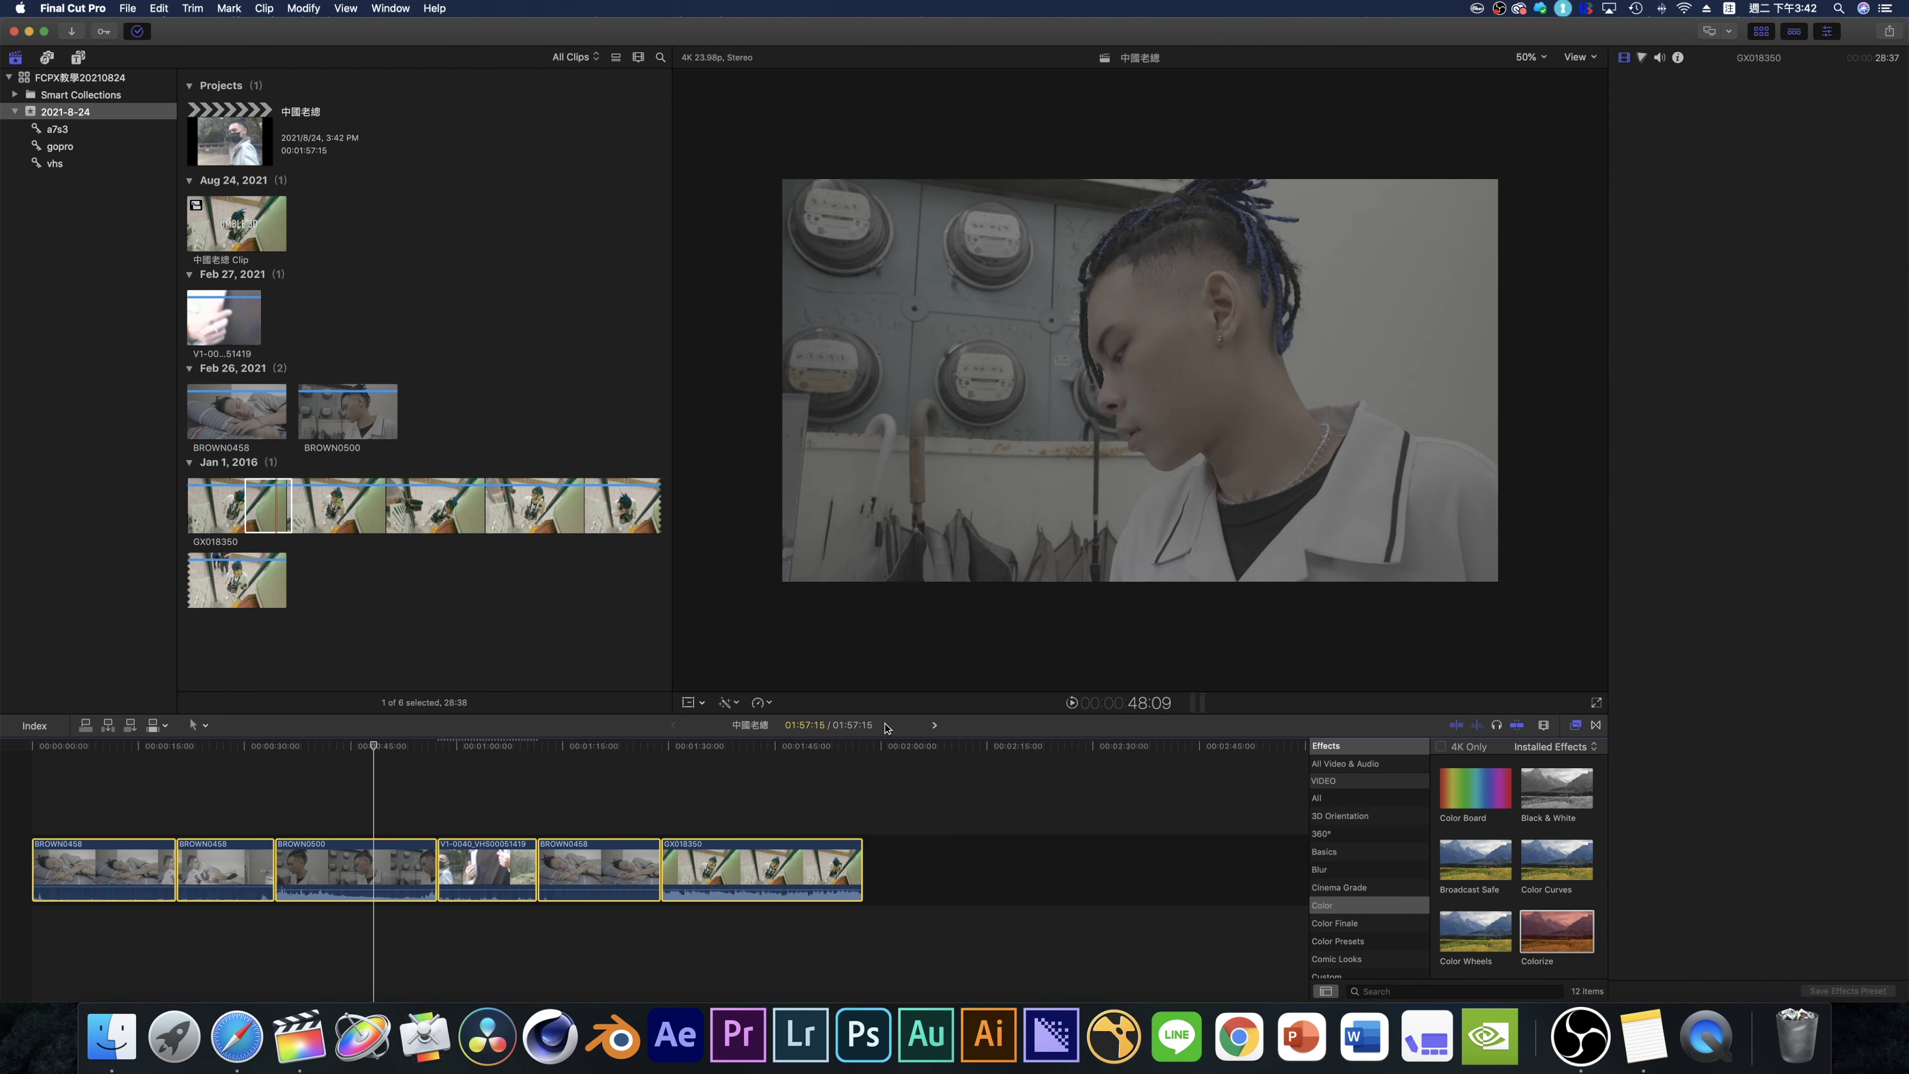
pyautogui.click(1144, 709)
pyautogui.write('5')
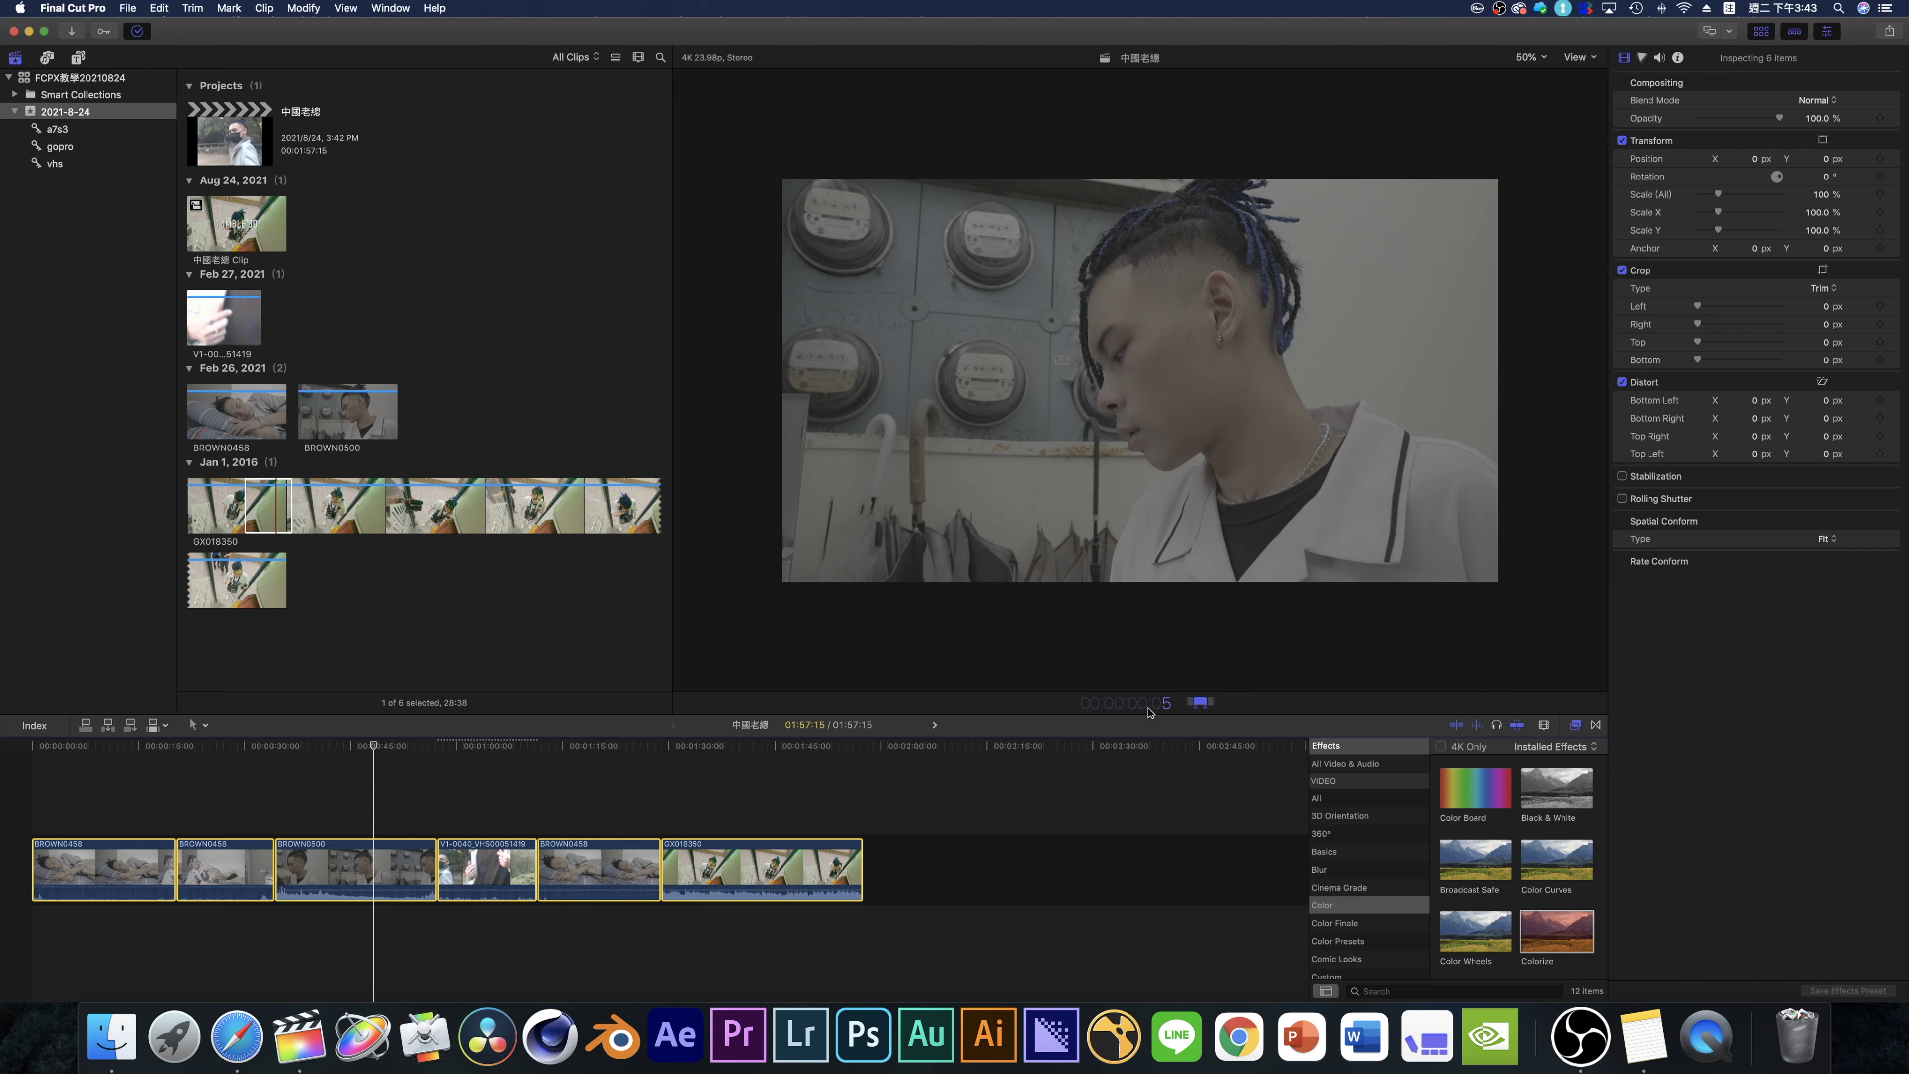
pyautogui.write('202')
pyautogui.press('Return')
pyautogui.click(21, 802)
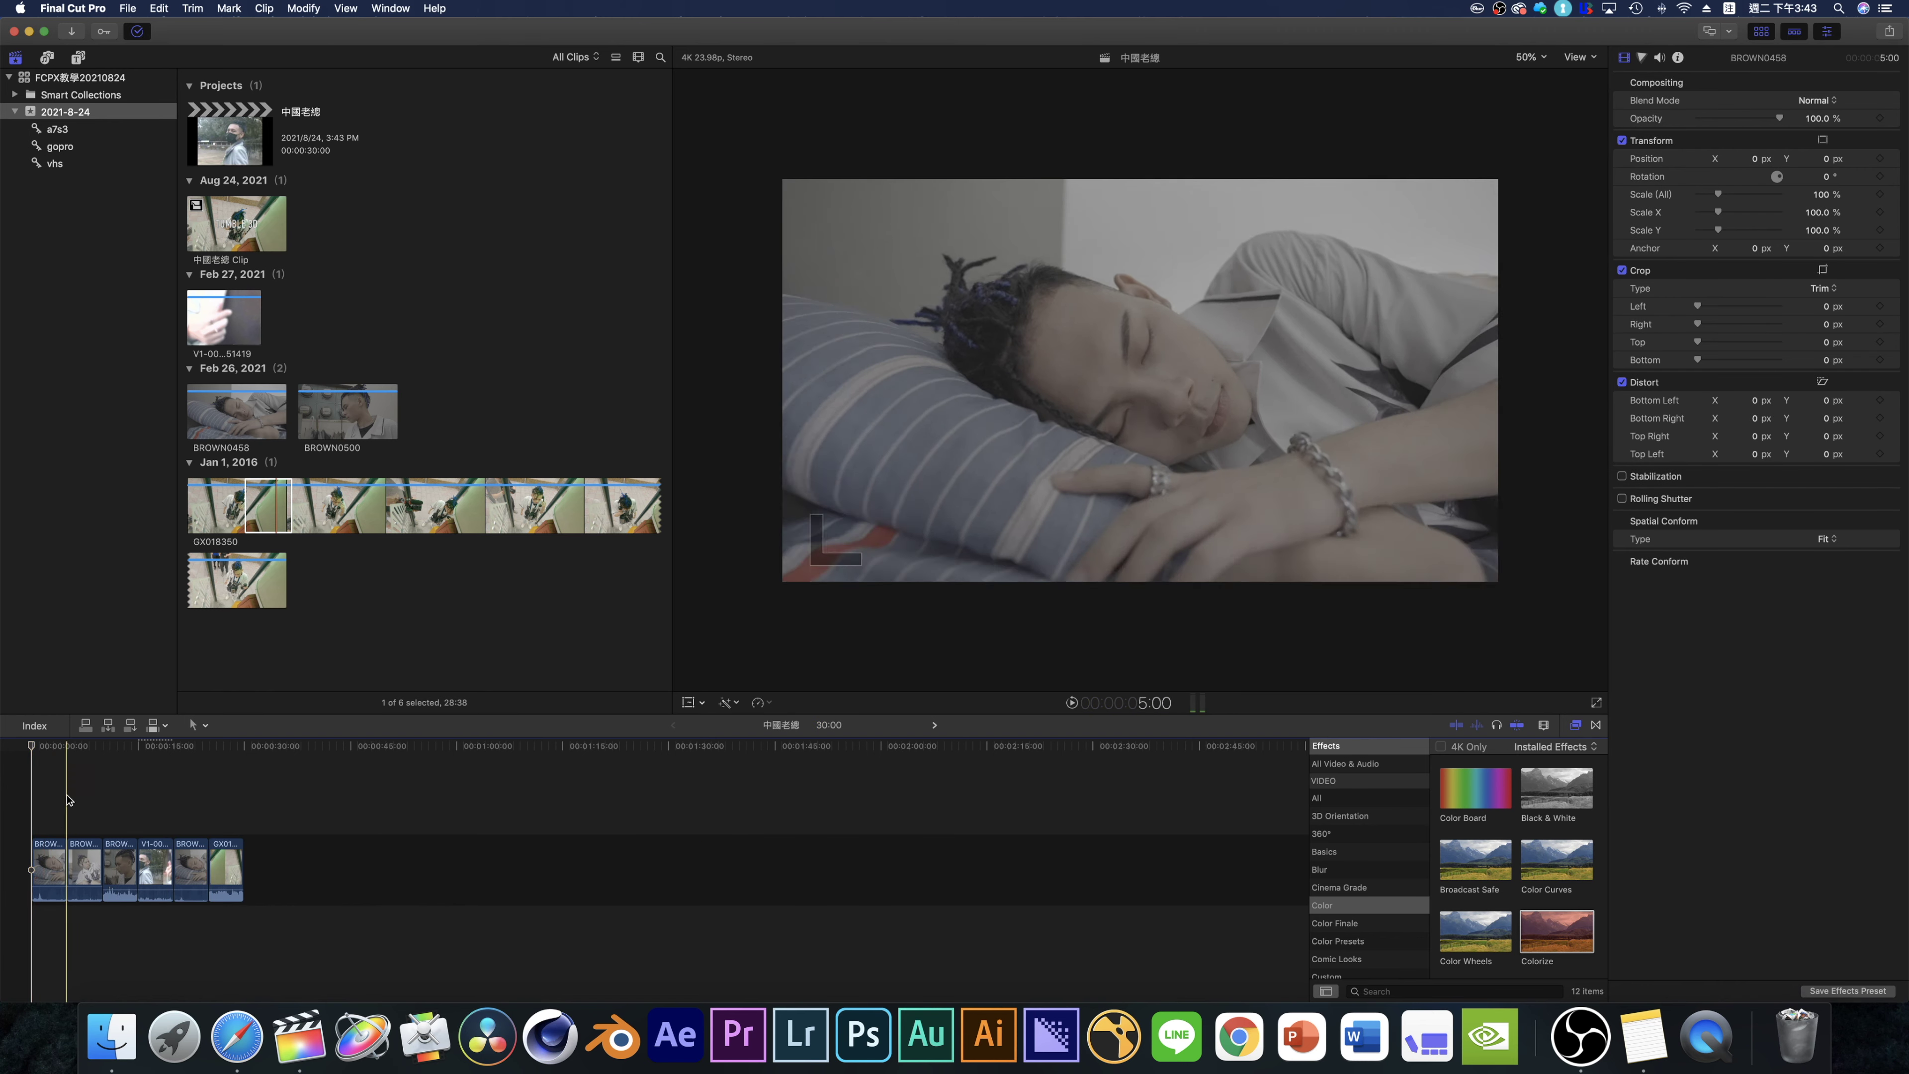
pyautogui.press('super+equal')
pyautogui.press('super+equal')
pyautogui.press('super+equal')
pyautogui.press('super+equal')
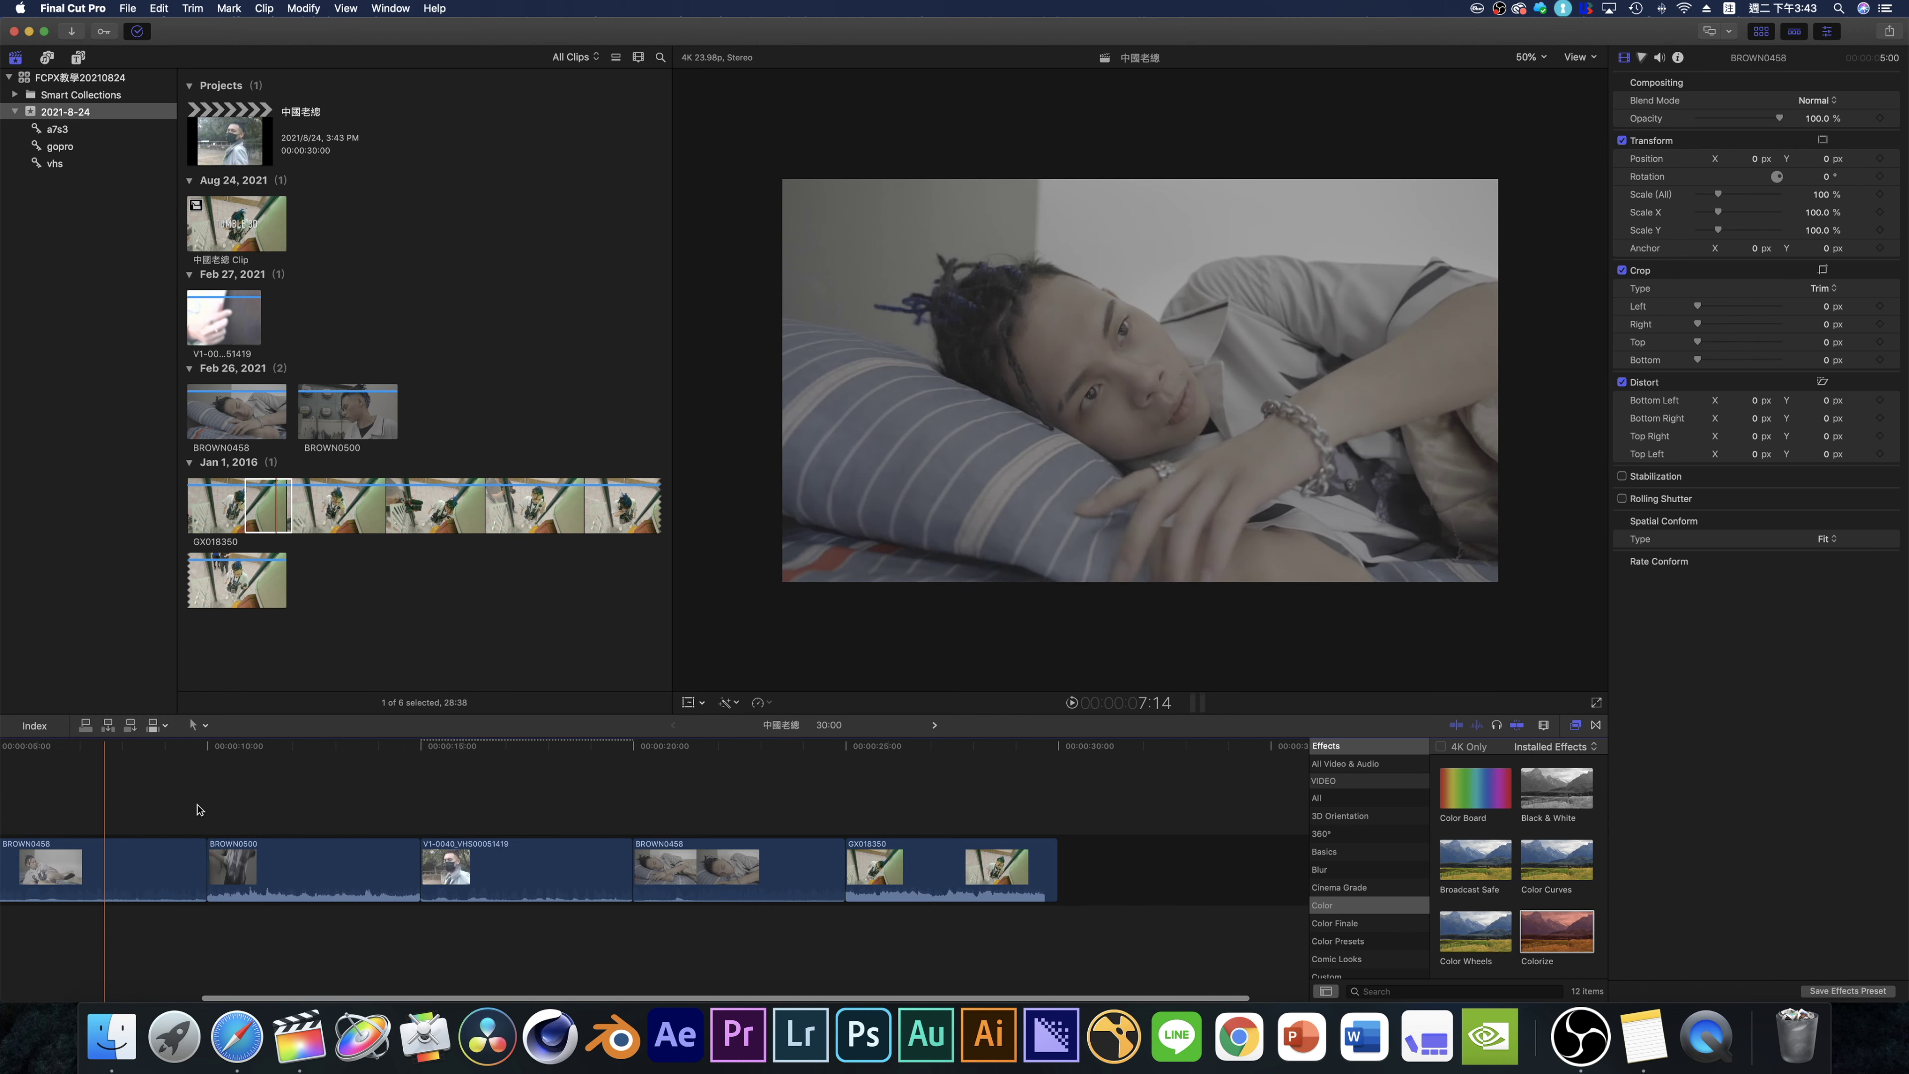
pyautogui.press('super+minus')
pyautogui.press('super+minus')
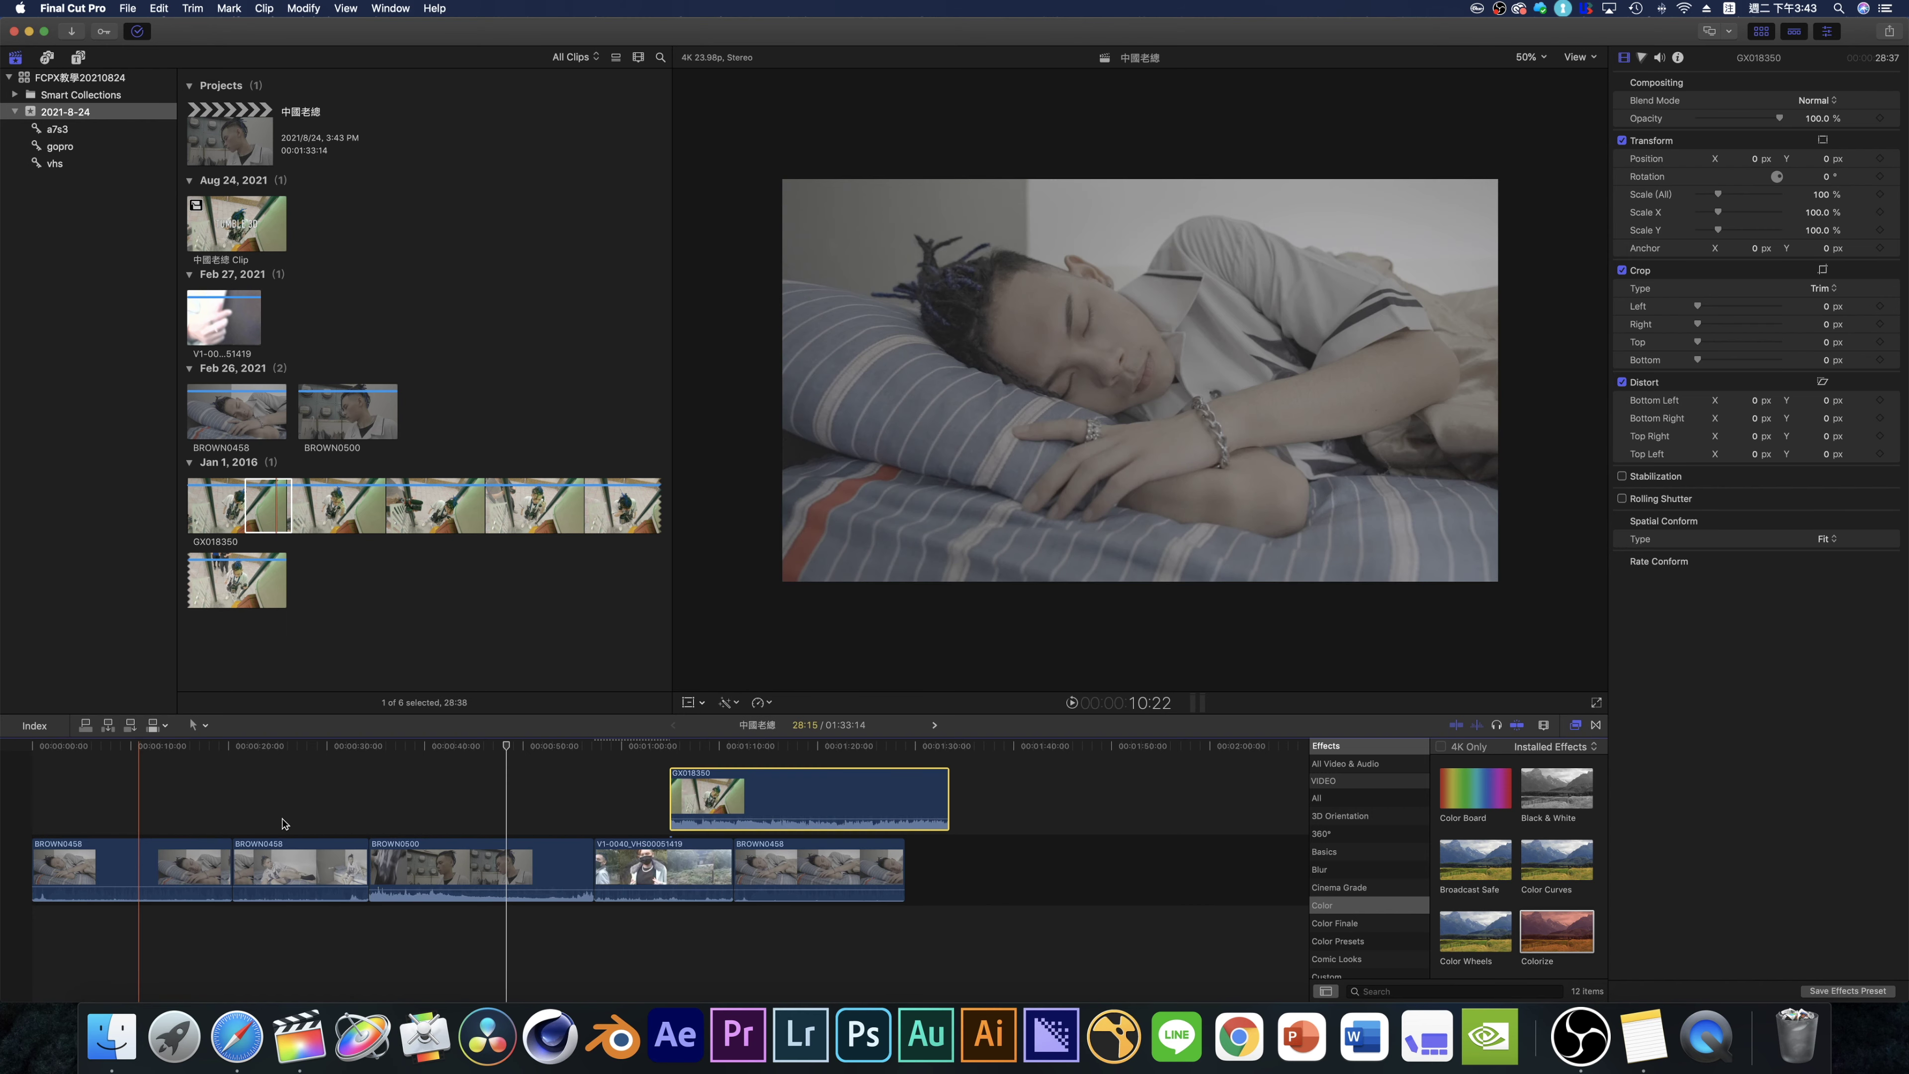
pyautogui.moveTo(862, 808); pyautogui.dragTo(1009, 857)
pyautogui.moveTo(1050, 796); pyautogui.dragTo(30, 997)
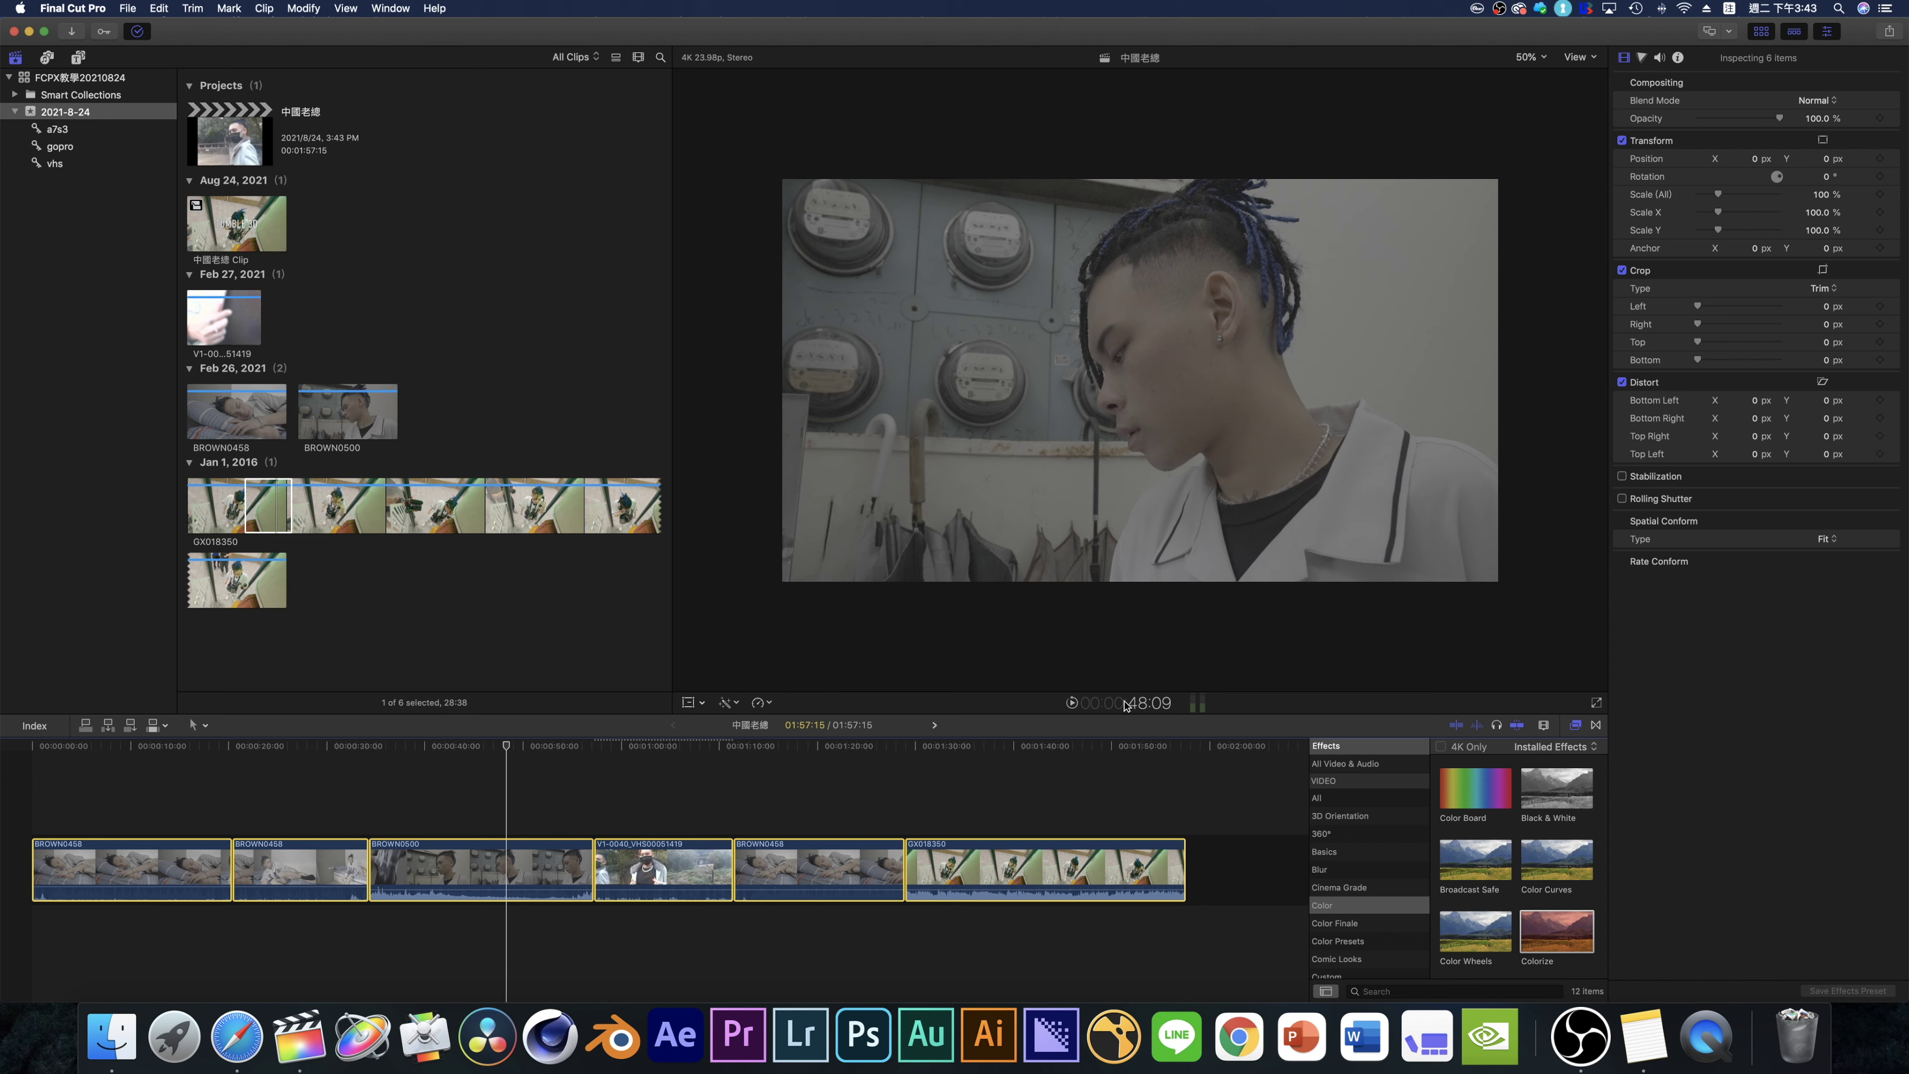
pyautogui.hotkey('ctrl', 'd')
pyautogui.write('3')
pyautogui.press('Return')
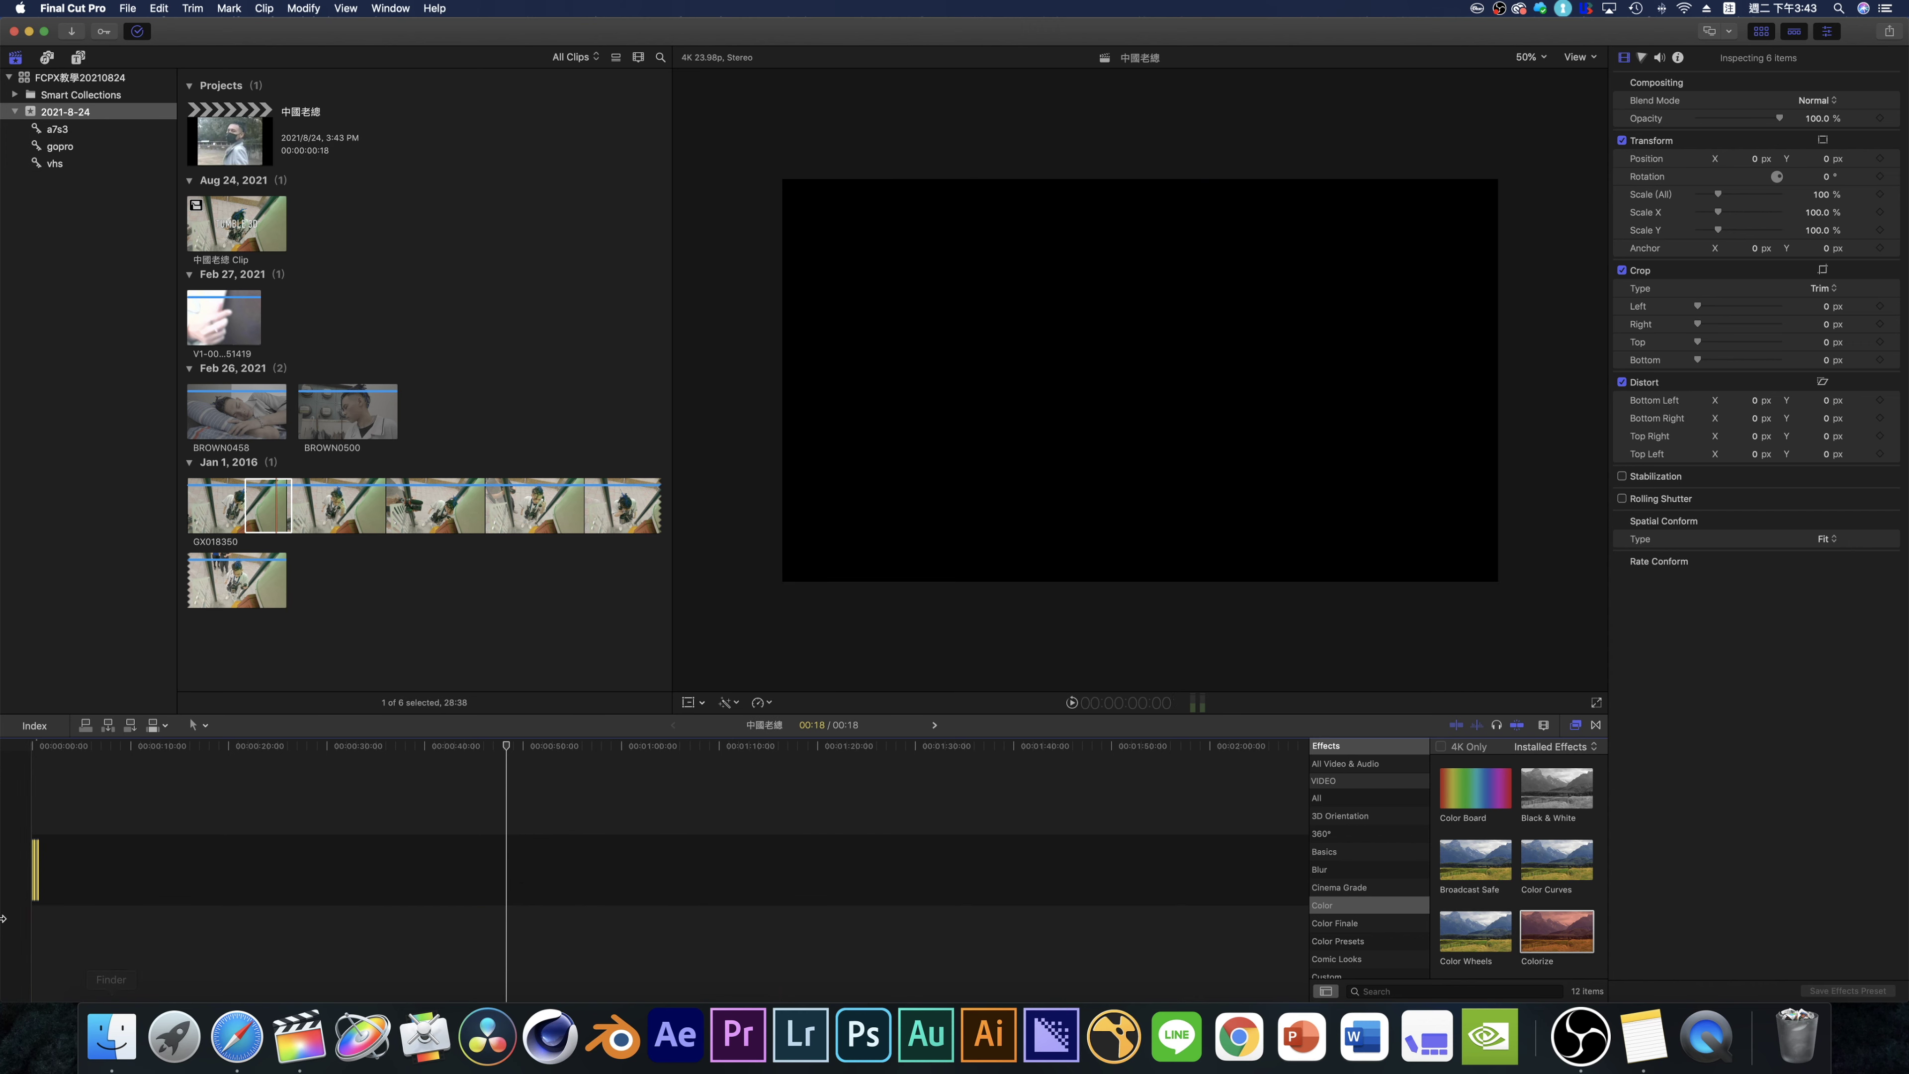
pyautogui.click(14, 835)
pyautogui.press('space')
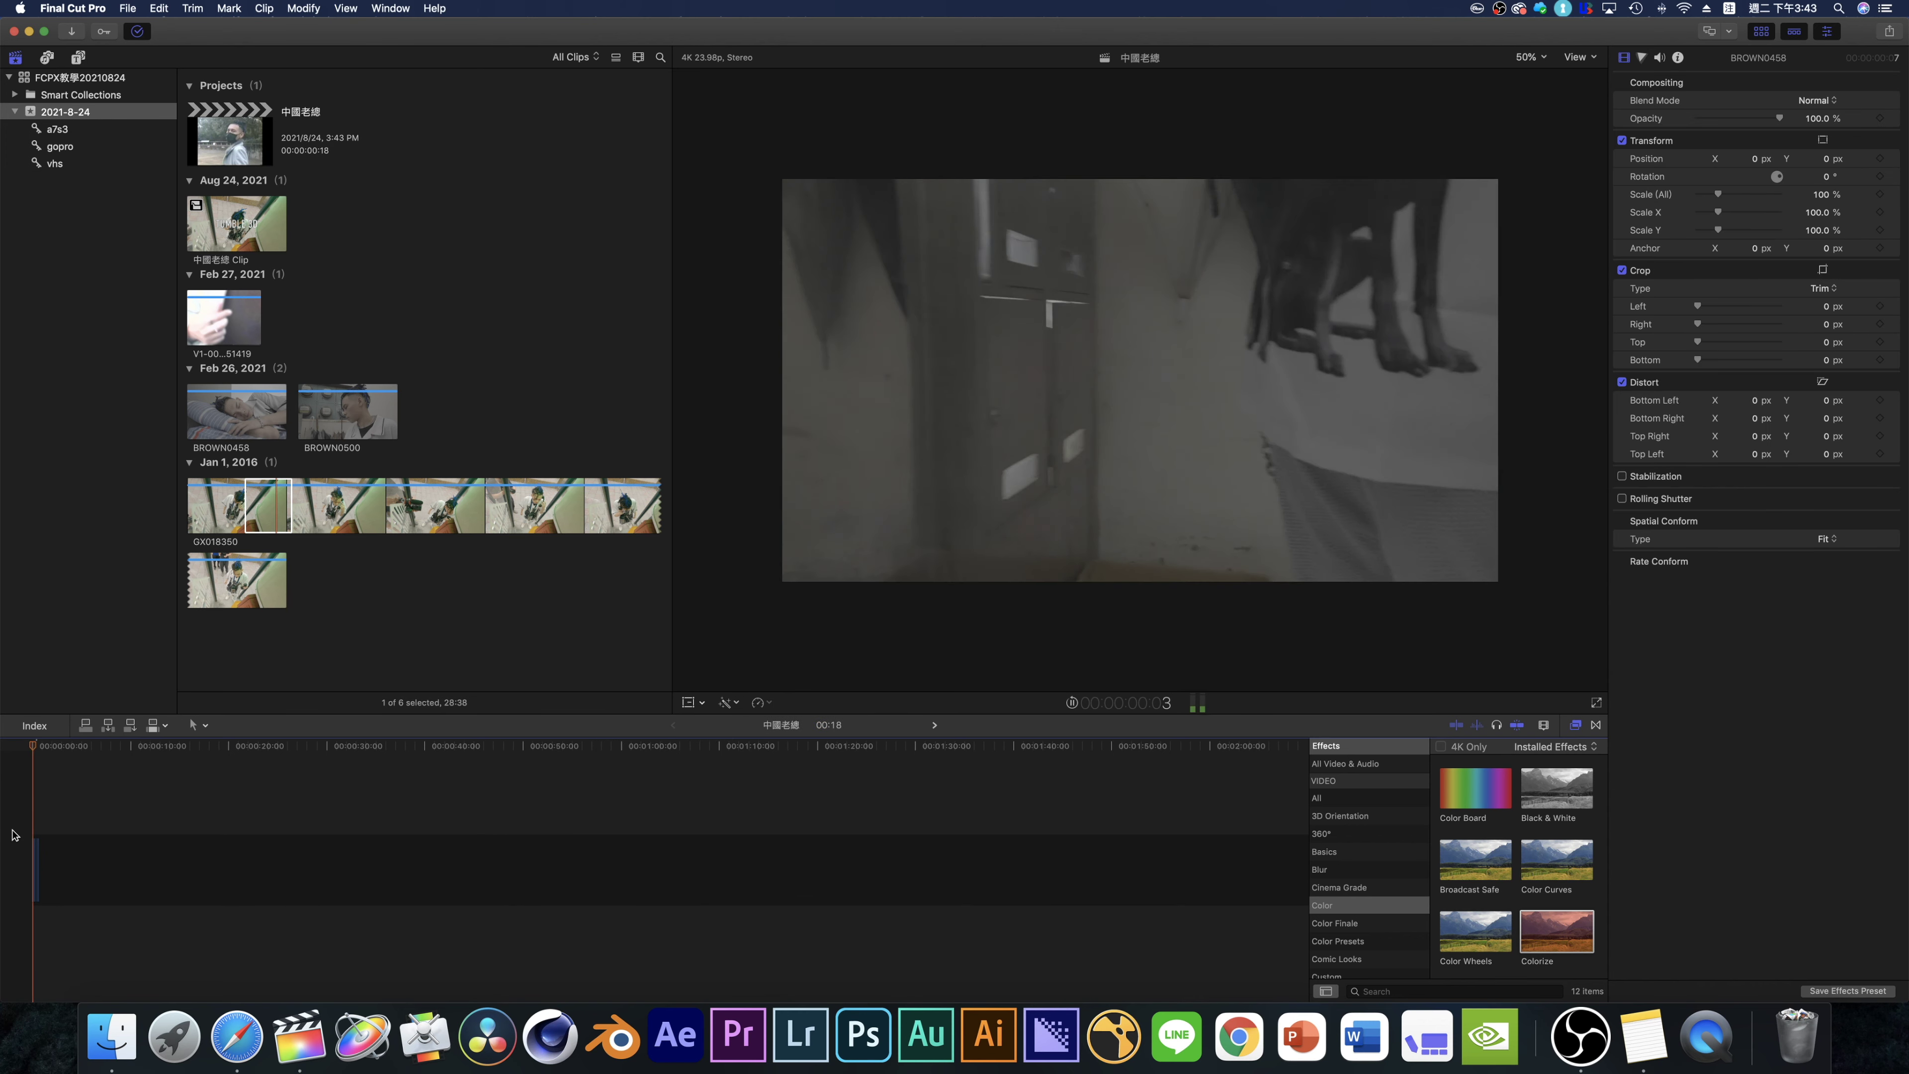
pyautogui.moveTo(82, 812); pyautogui.dragTo(33, 880)
pyautogui.press('super+z')
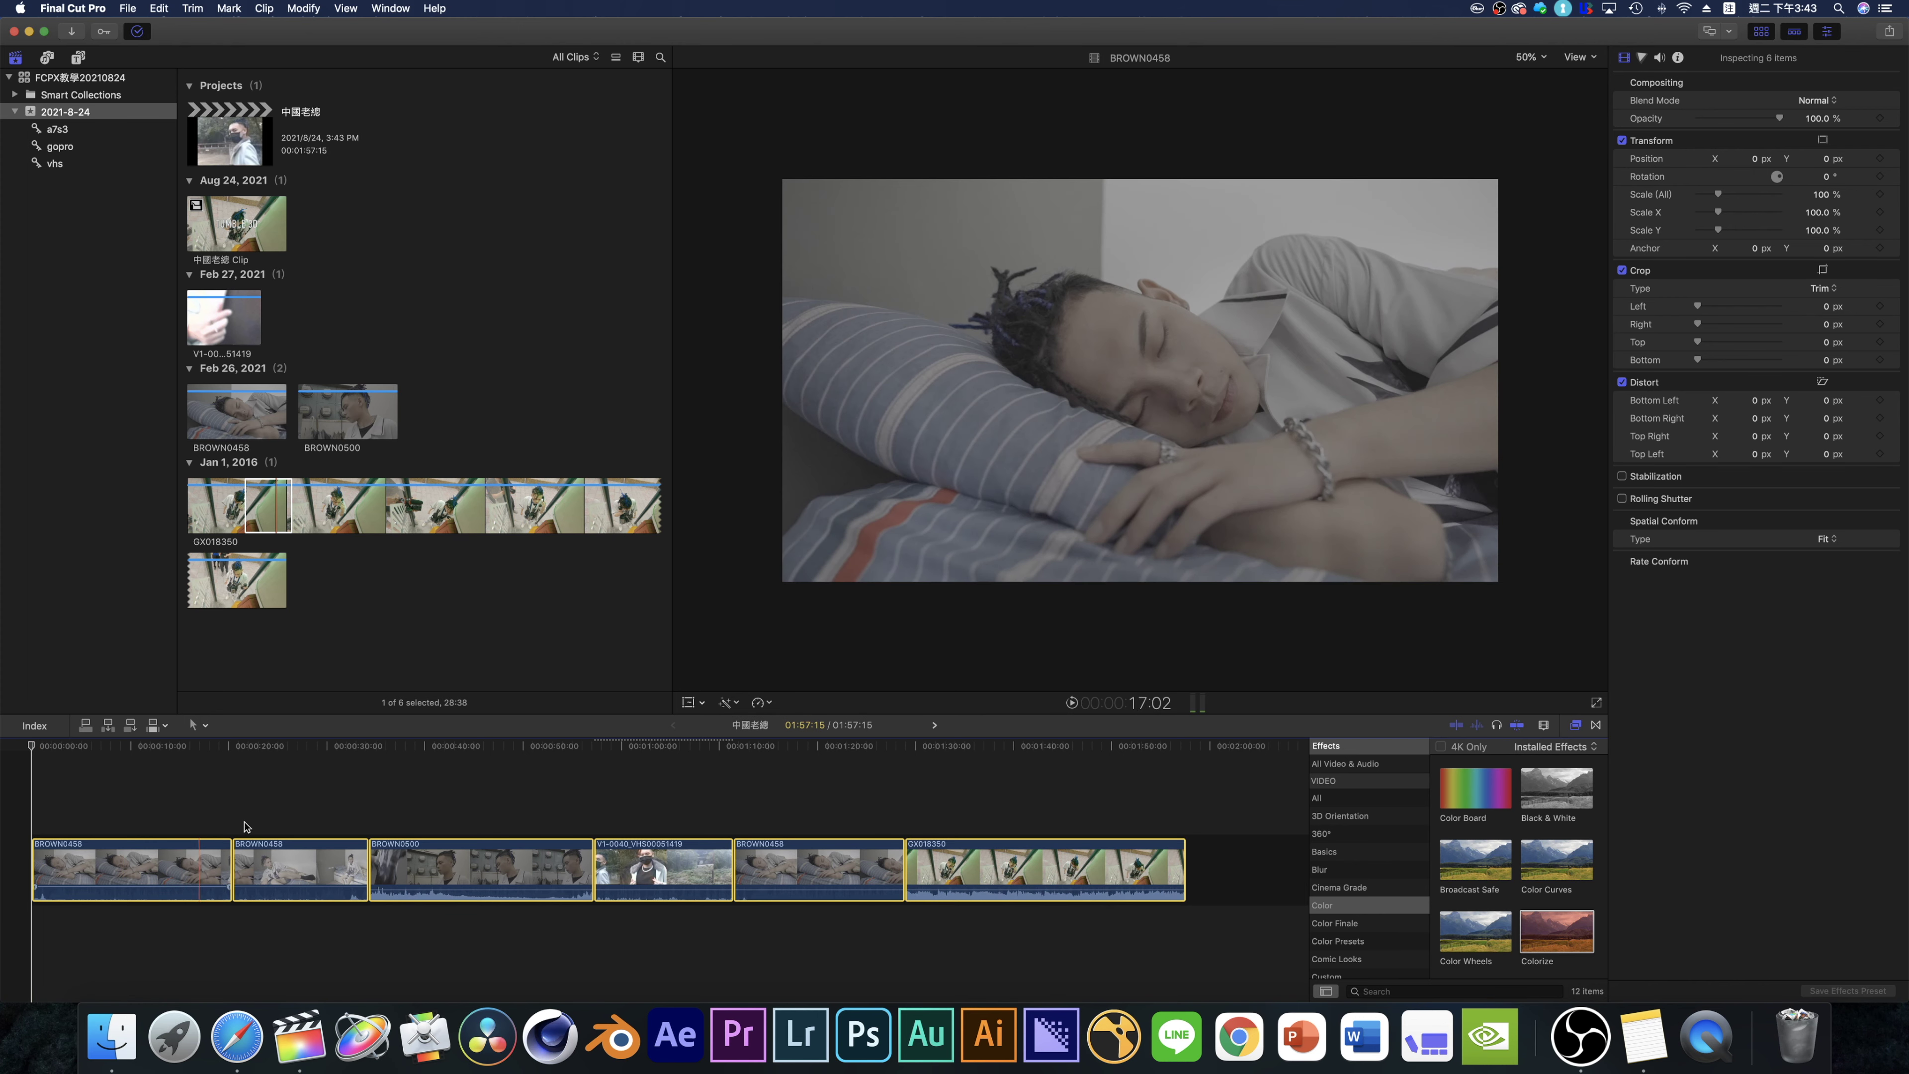
pyautogui.click(351, 772)
pyautogui.moveTo(232, 868); pyautogui.dragTo(42, 868)
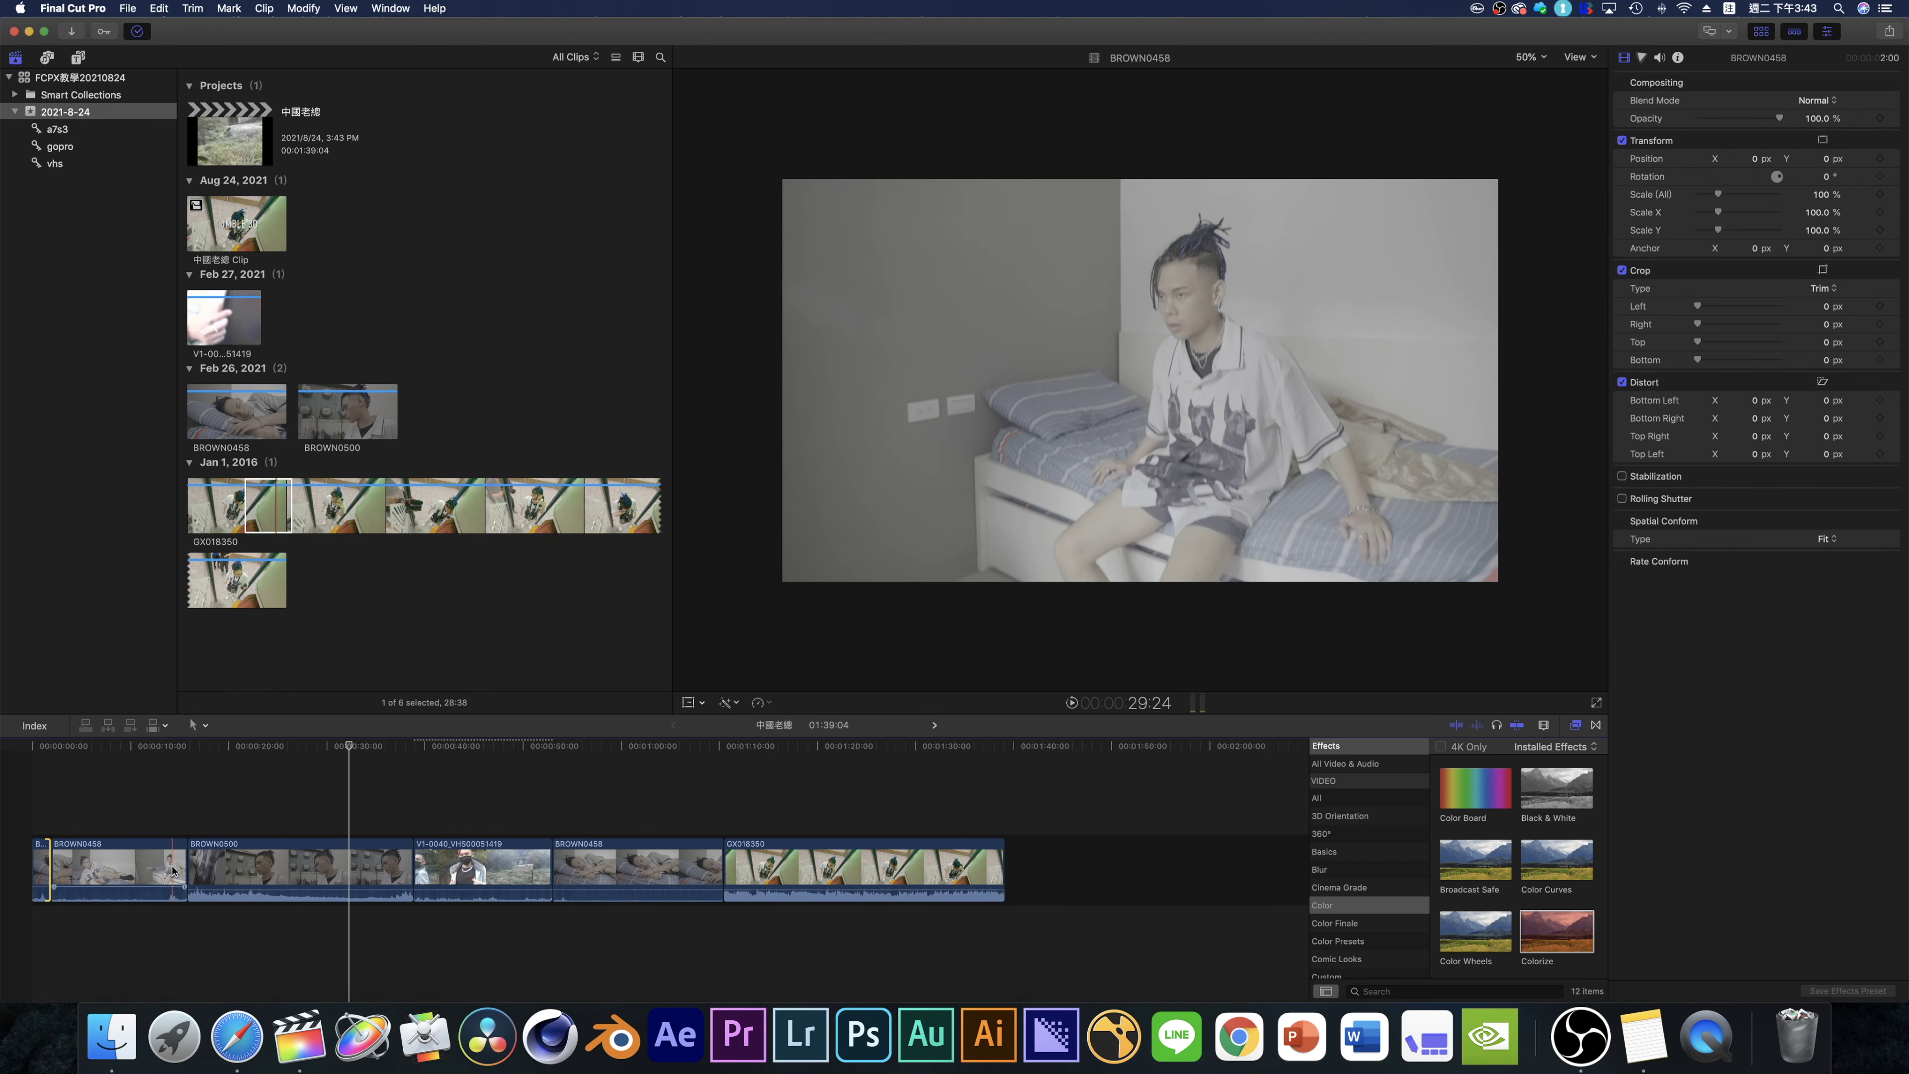
pyautogui.moveTo(182, 868); pyautogui.dragTo(70, 868)
pyautogui.moveTo(298, 865); pyautogui.dragTo(213, 865)
pyautogui.press('super+z')
pyautogui.press('super+z')
pyautogui.press('super+z')
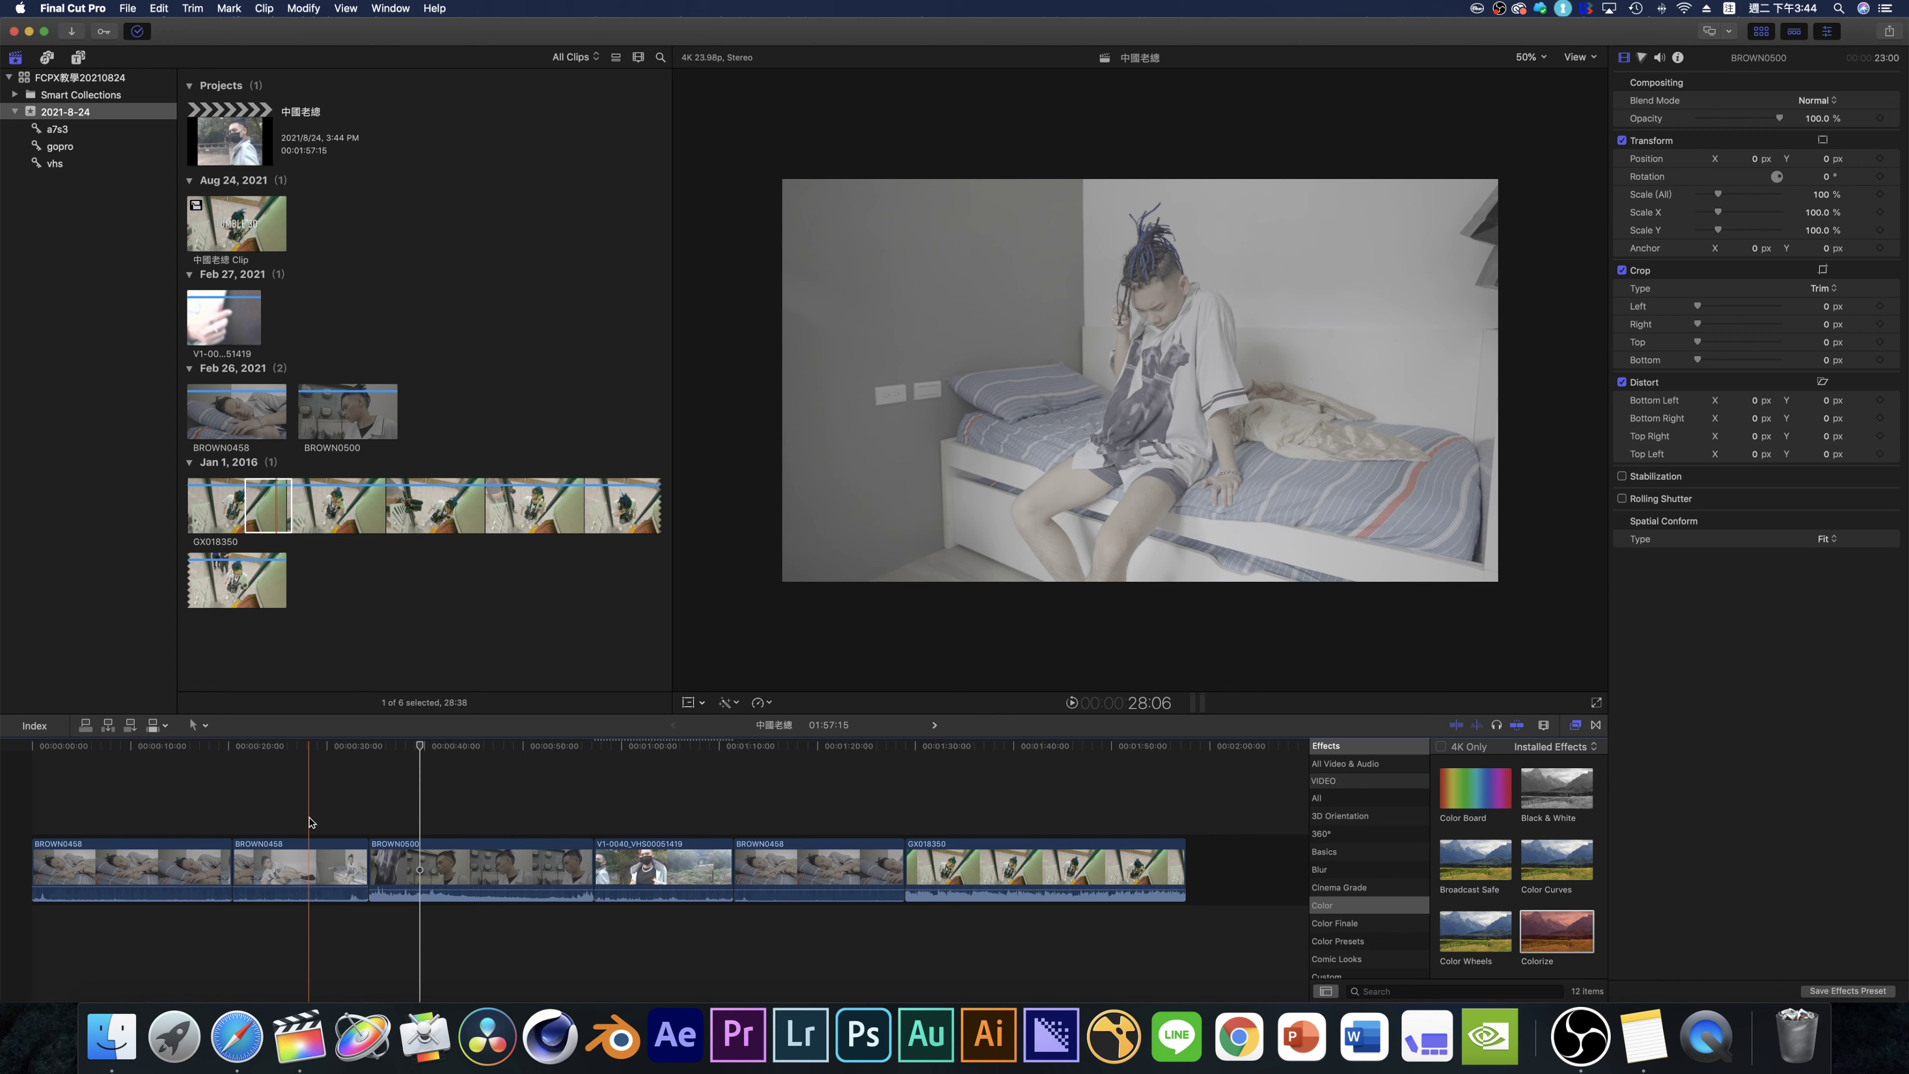
# - Add a to-do marker named 把雨傘拿掉 at 48:20 in BROWN0500
pyautogui.click(510, 752)
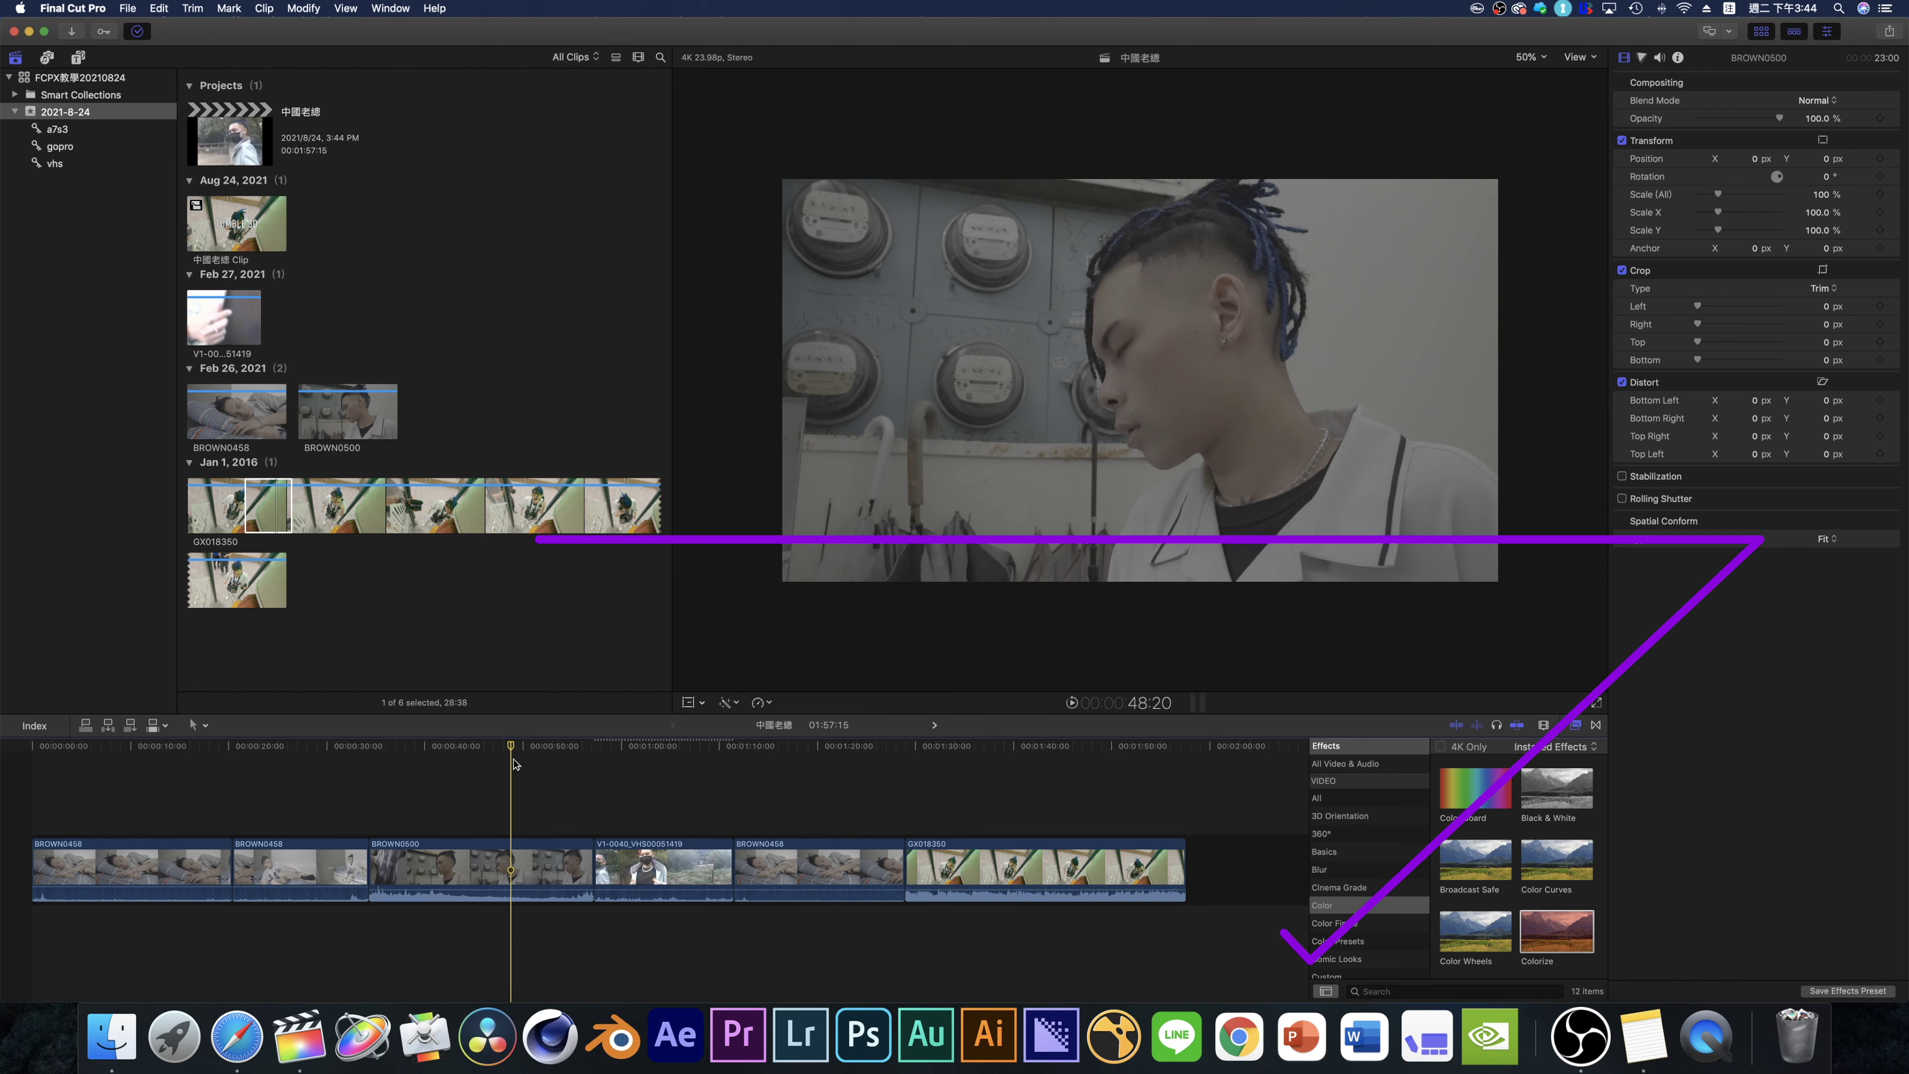
pyautogui.press('m')
pyautogui.press('m')
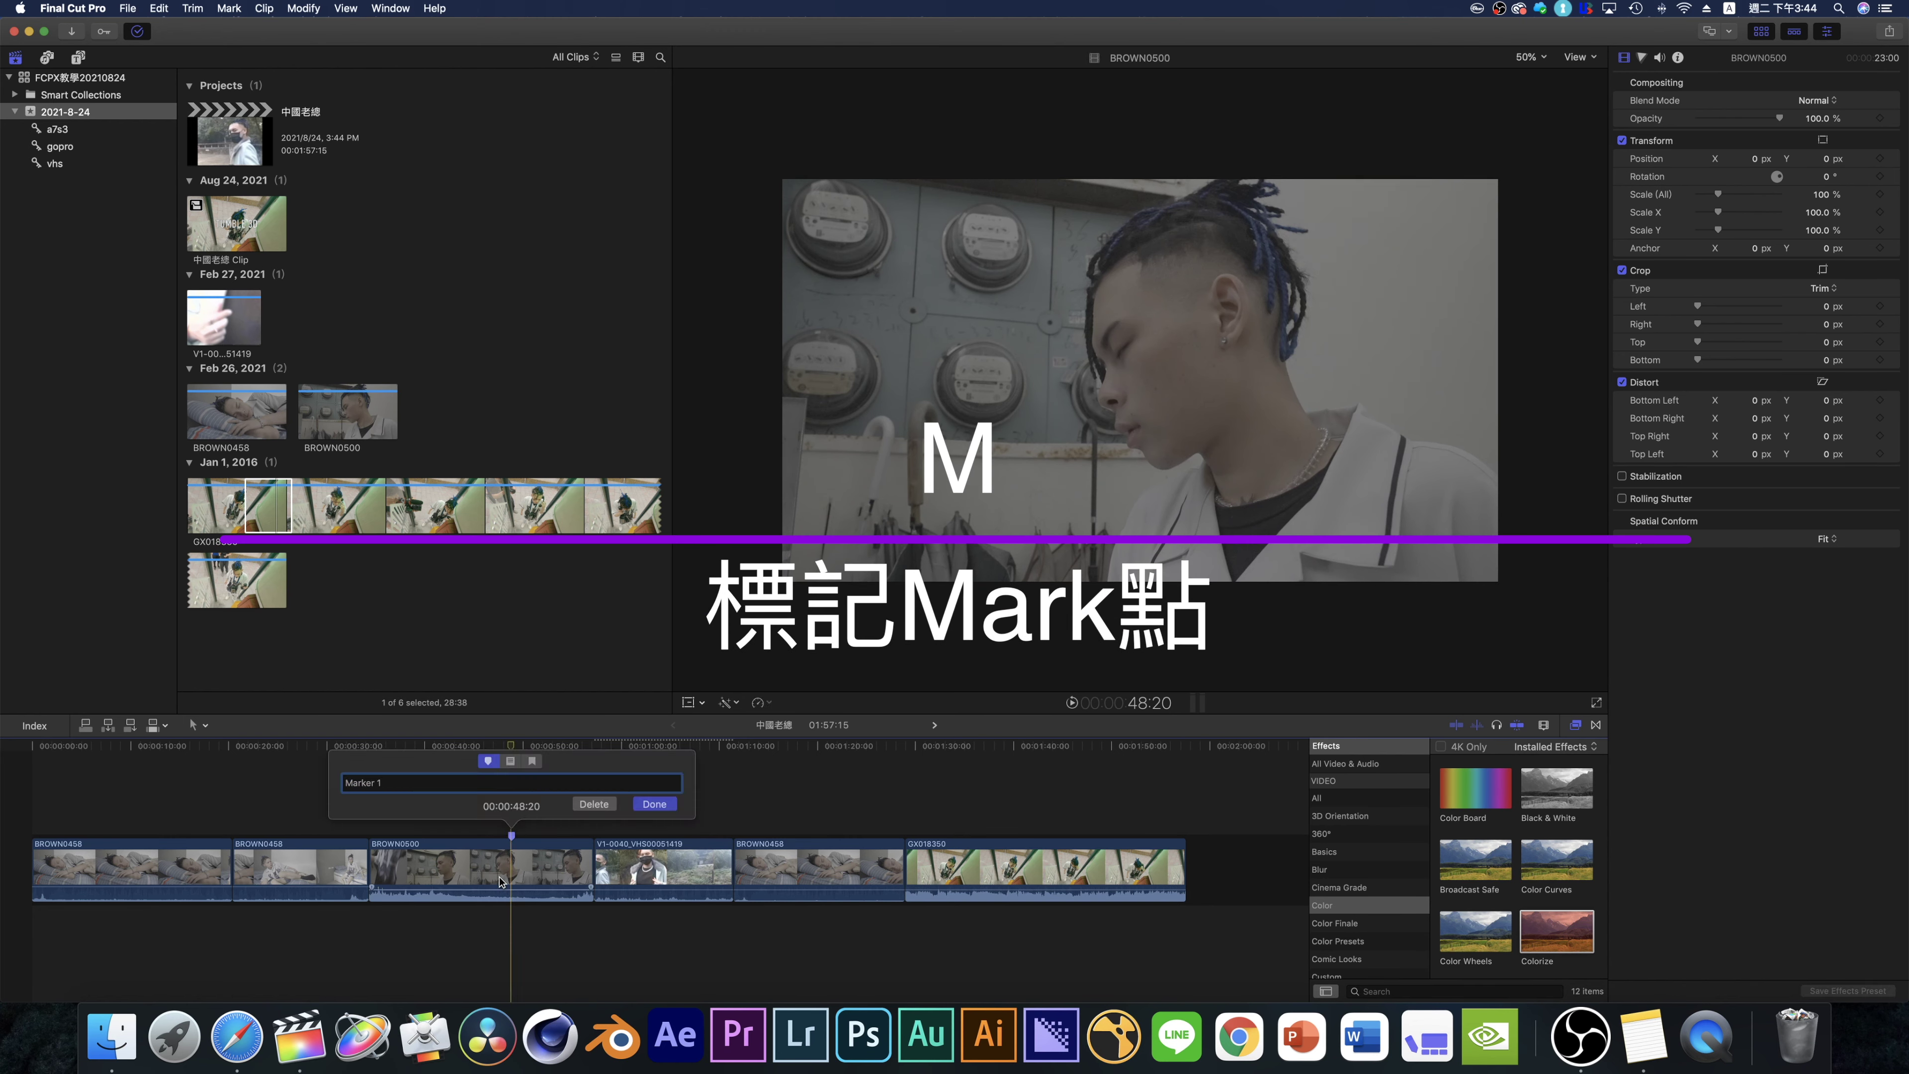
pyautogui.tripleClick(423, 784)
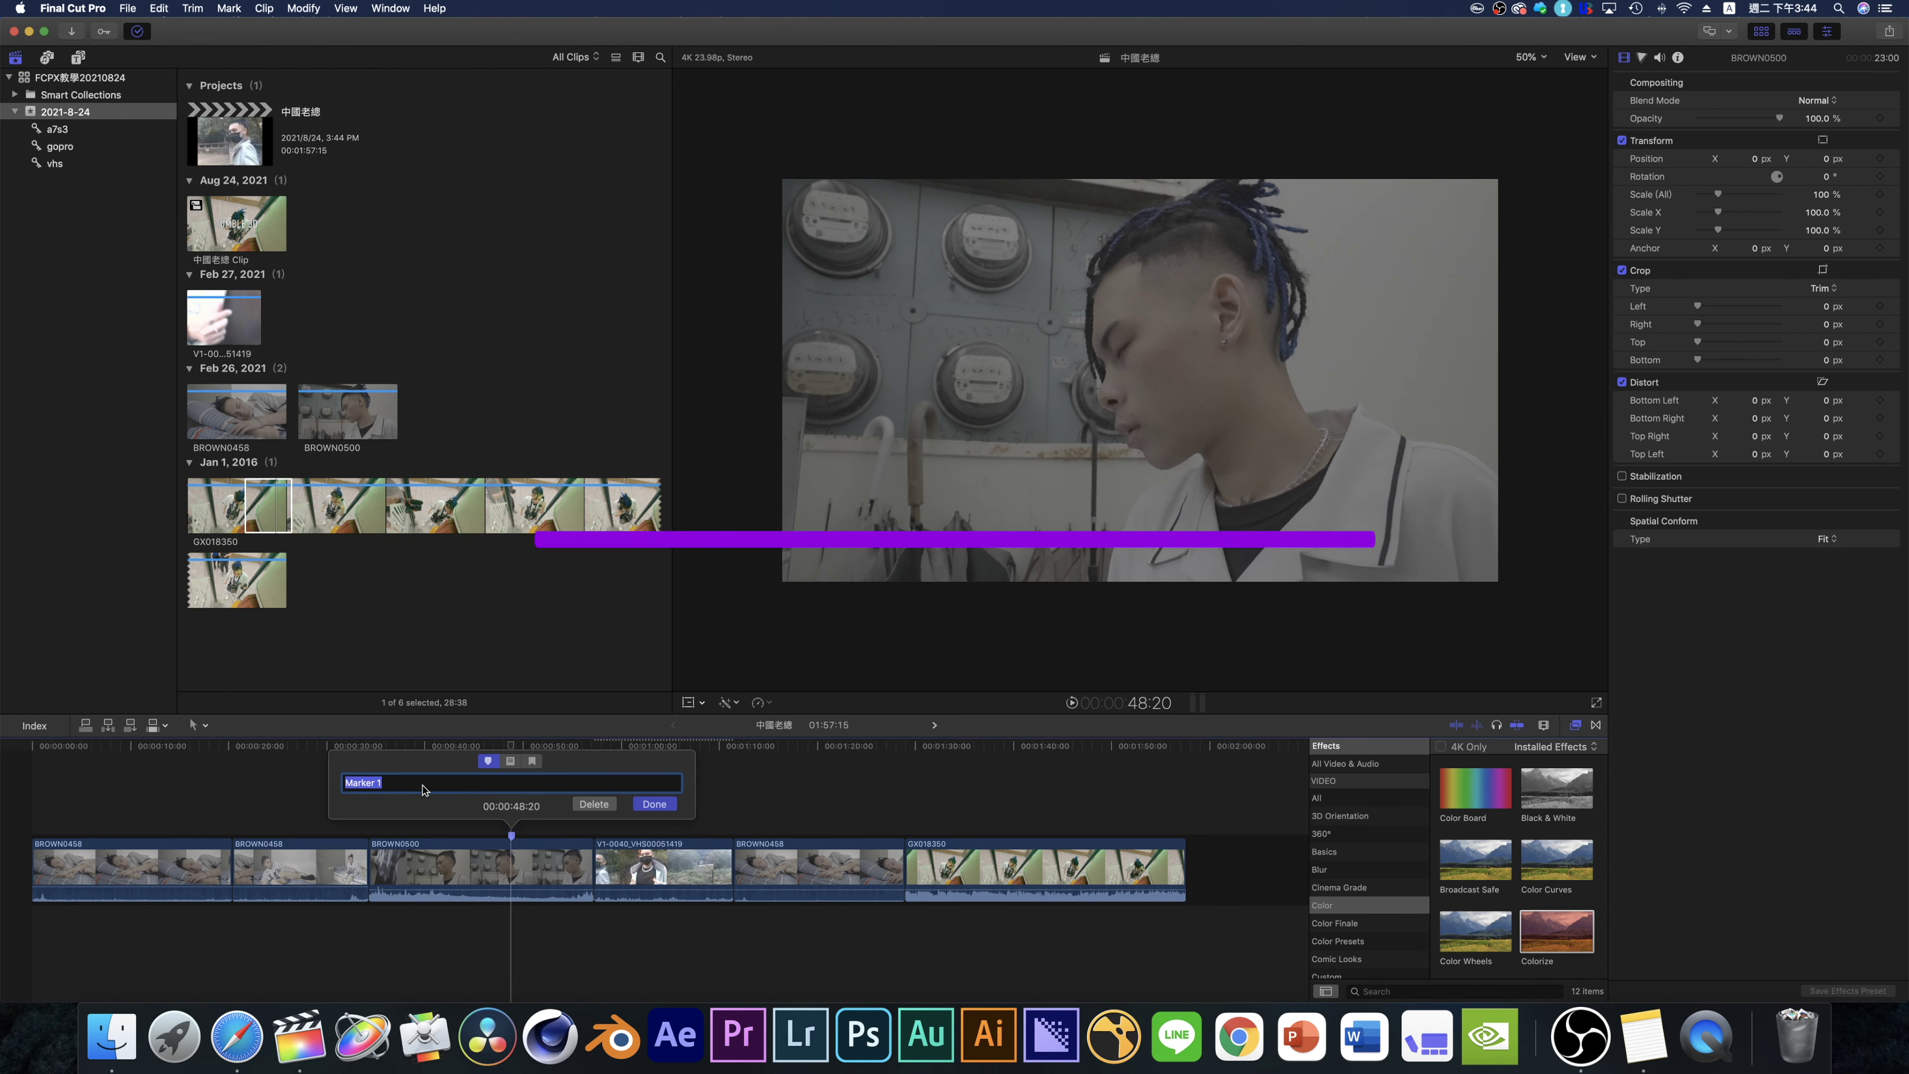
pyautogui.press('capslock')
pyautogui.write('ㄋㄐ雨傘拿掉、')
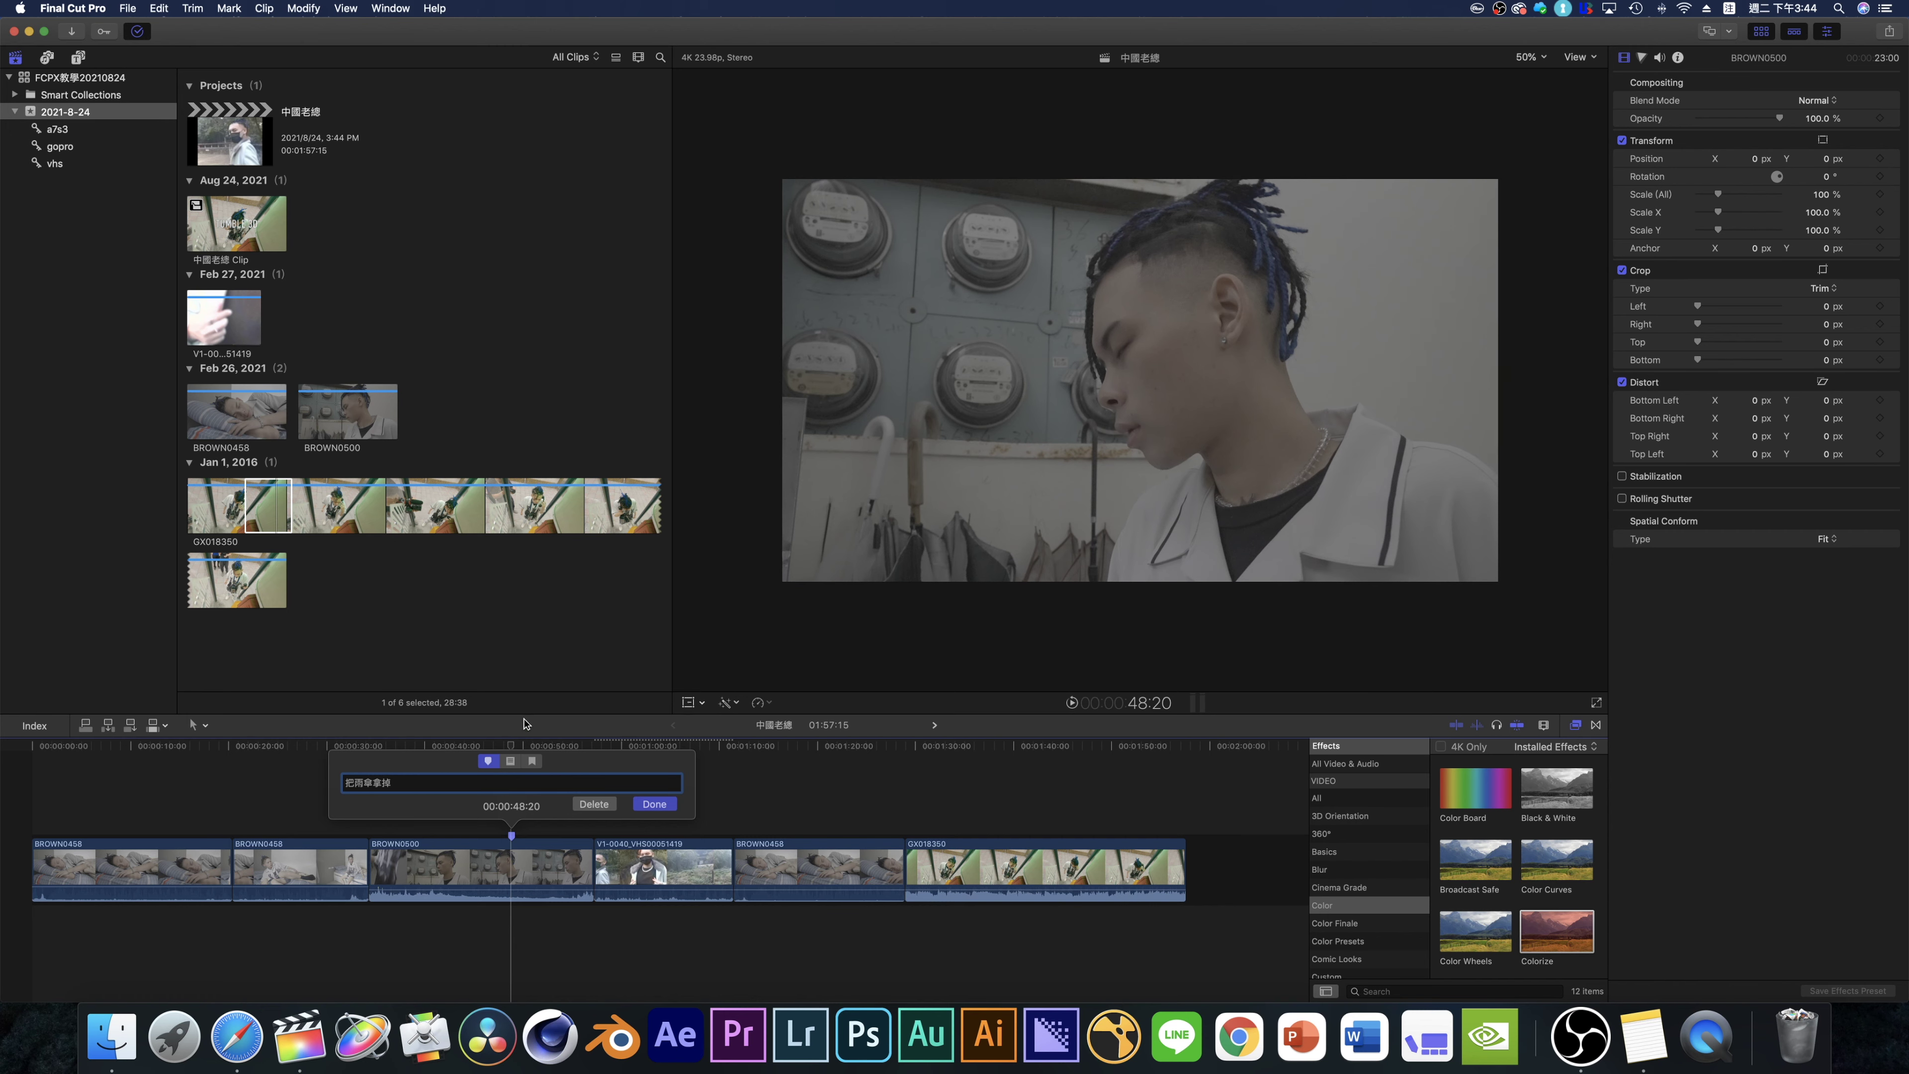
pyautogui.click(511, 760)
pyautogui.click(651, 804)
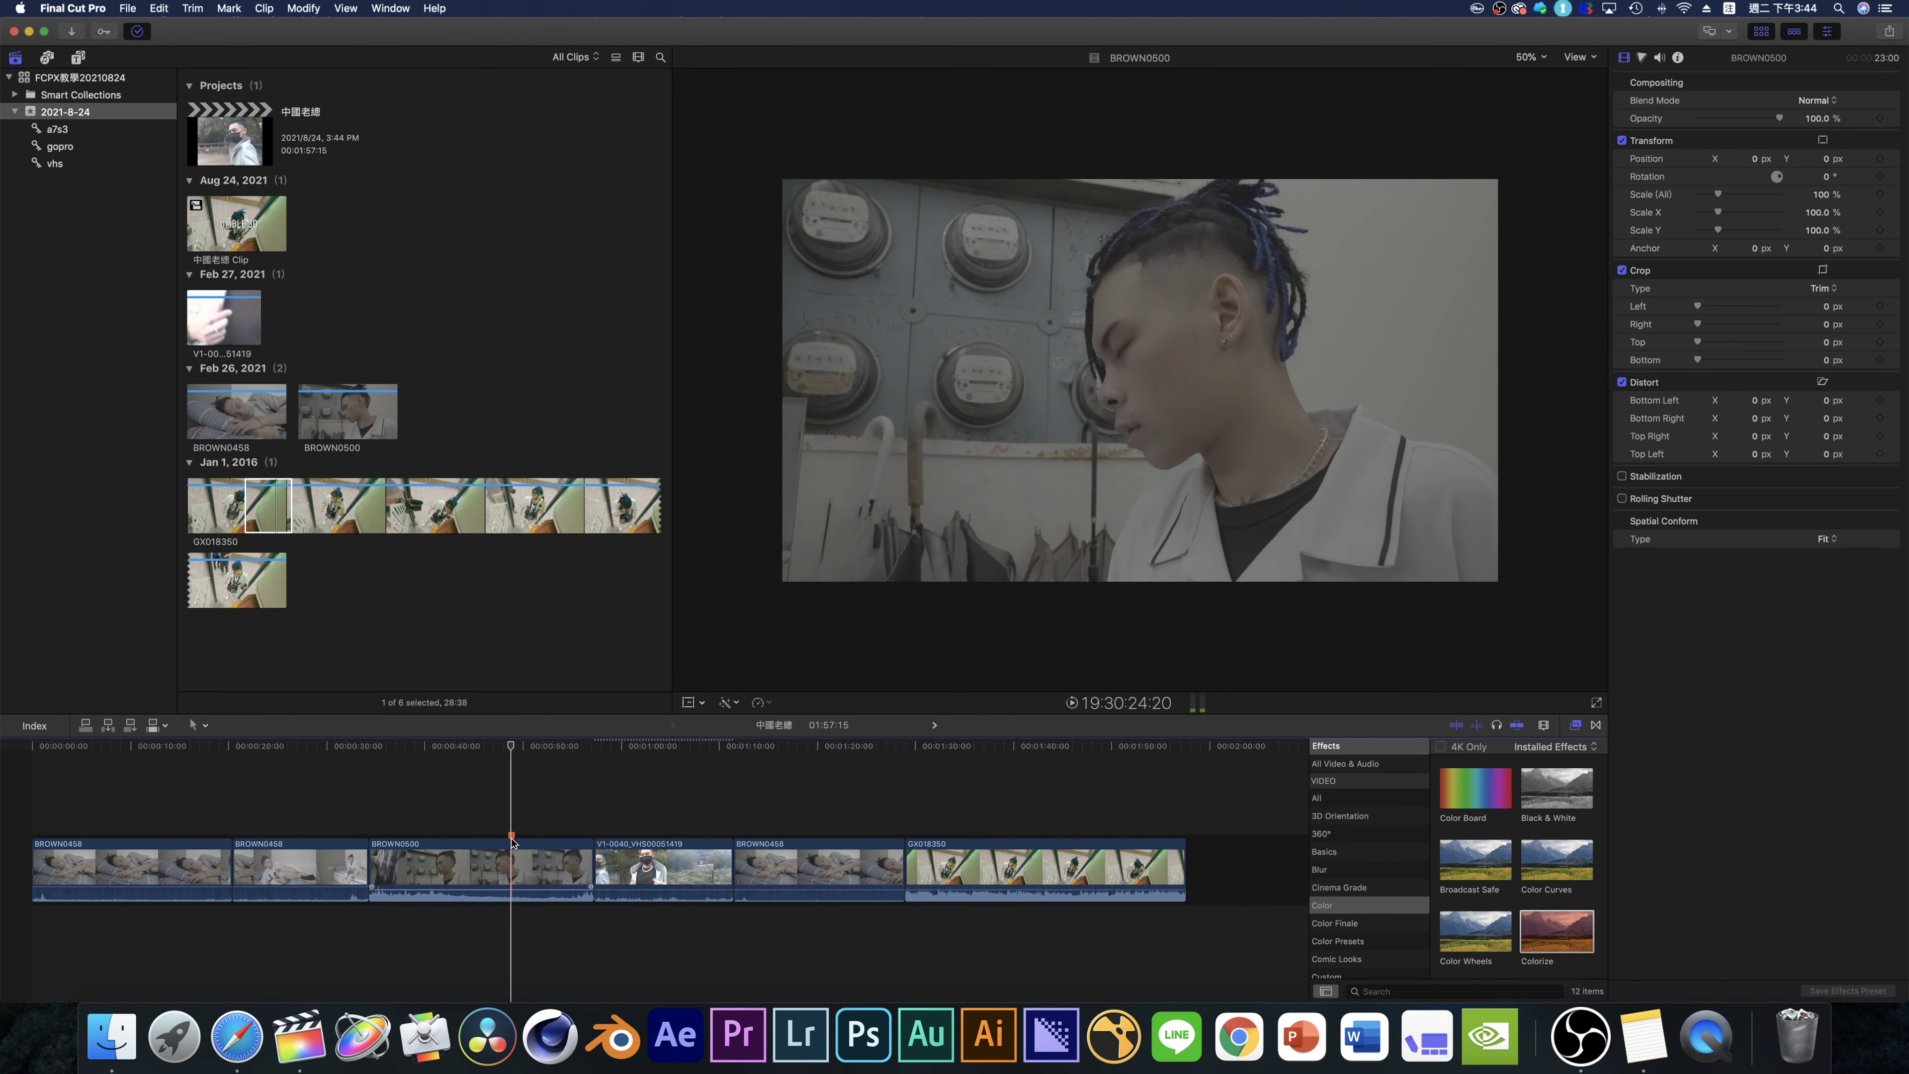
# - Mark the 把雨傘拿掉 to-do marker as completed
pyautogui.click(382, 772)
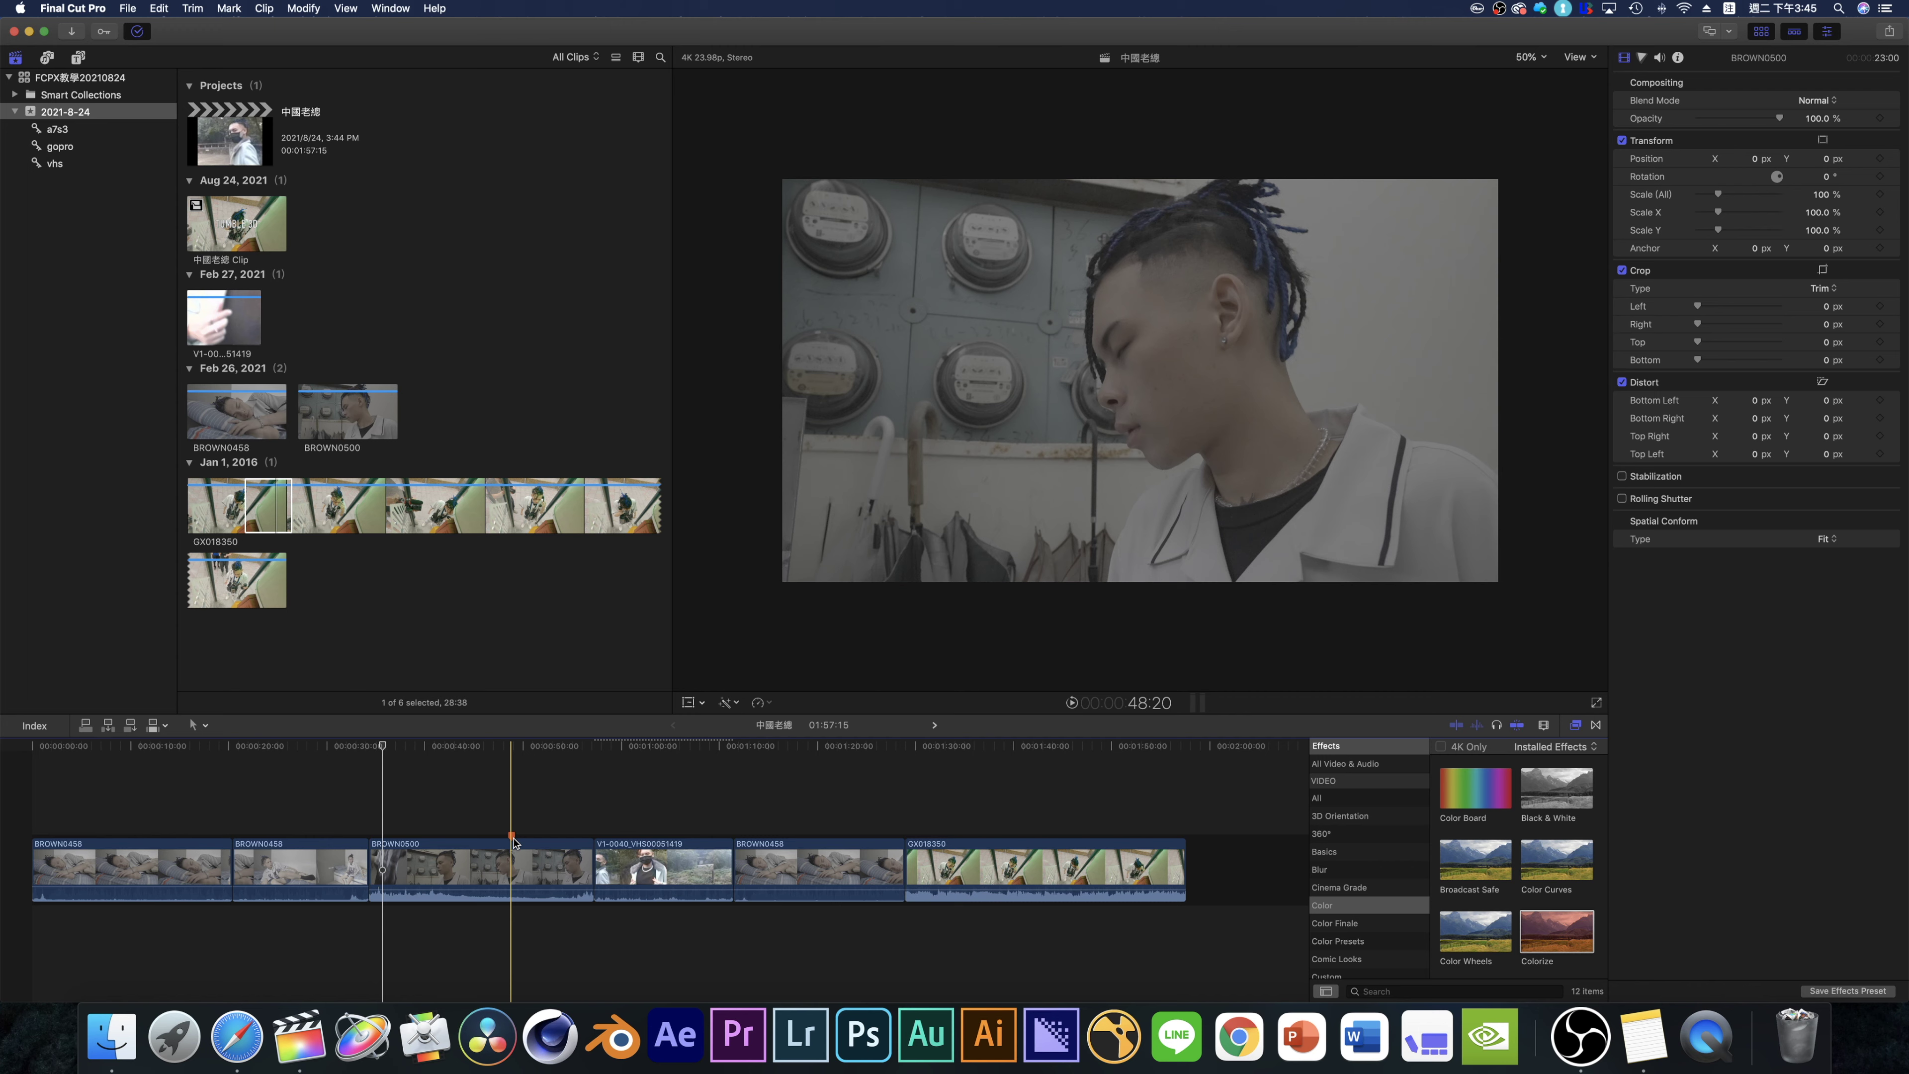
pyautogui.doubleClick(512, 836)
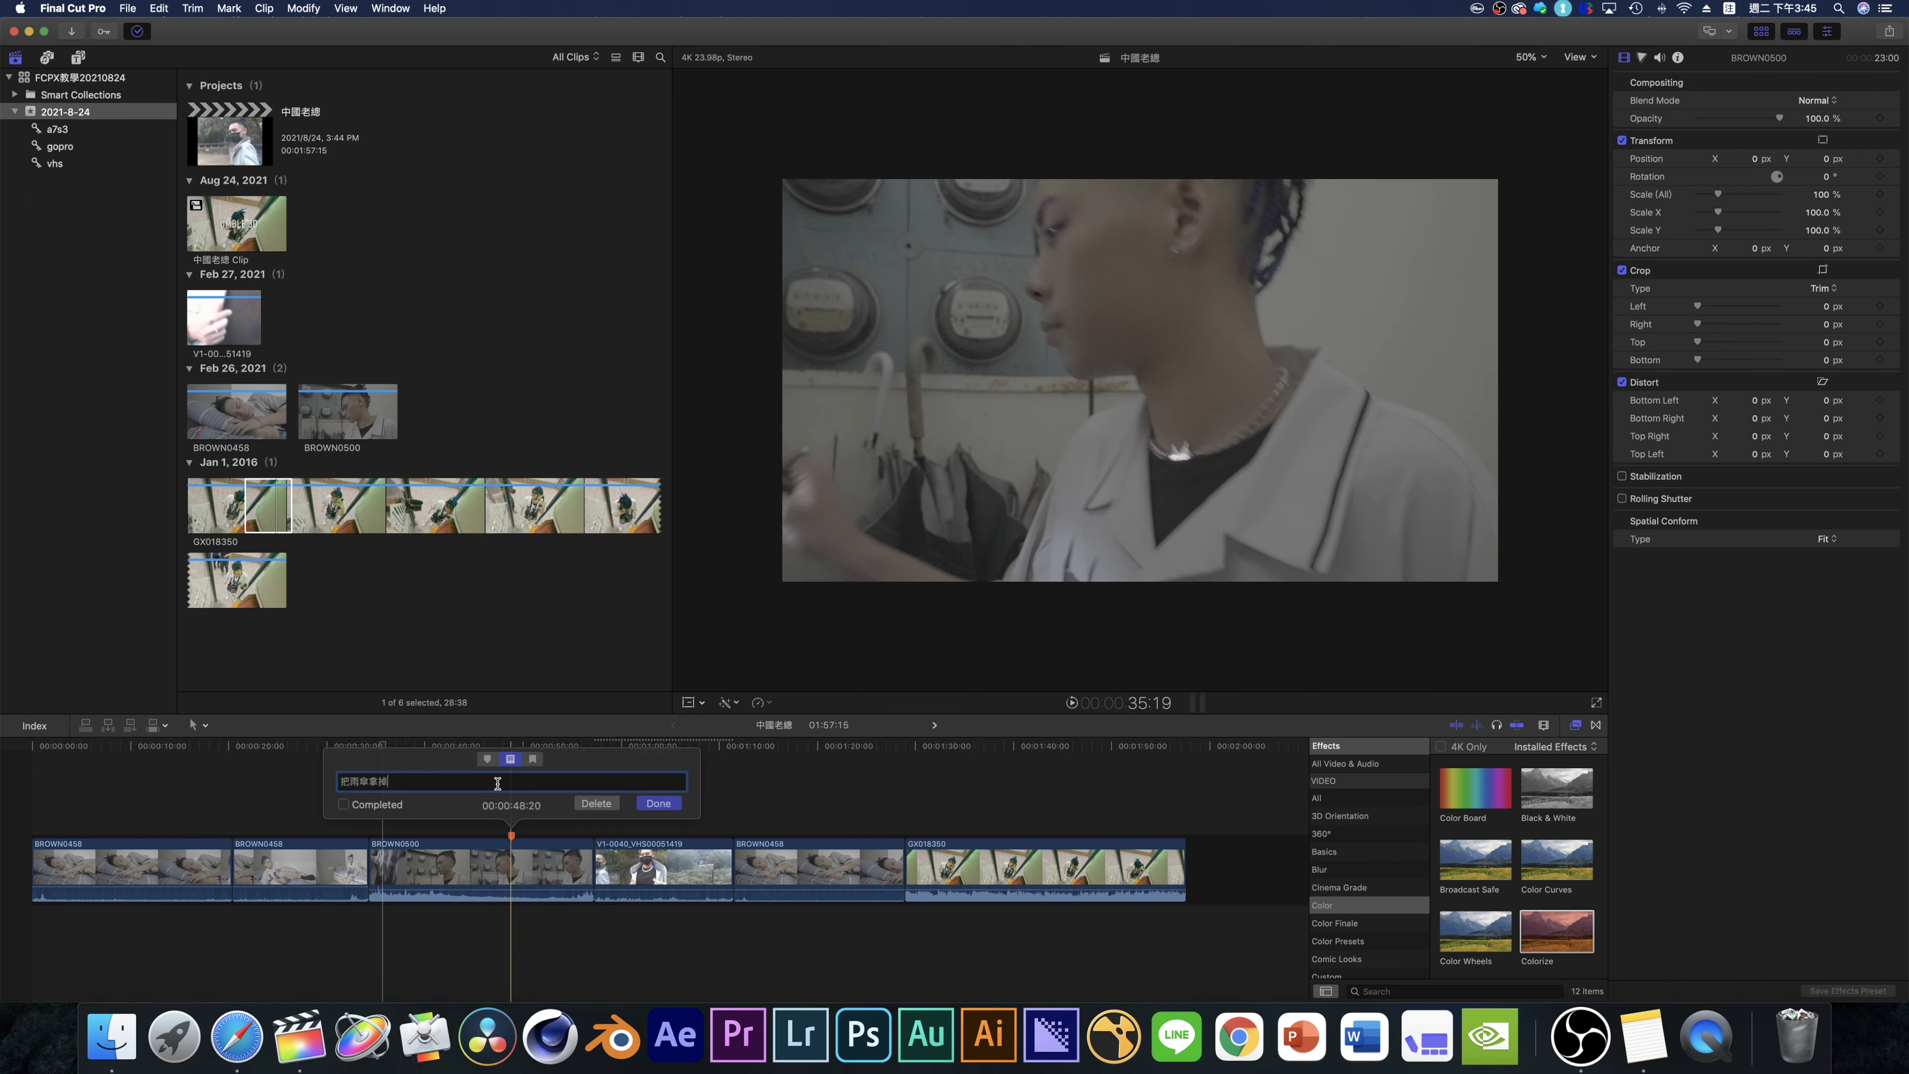
pyautogui.click(344, 804)
pyautogui.click(658, 803)
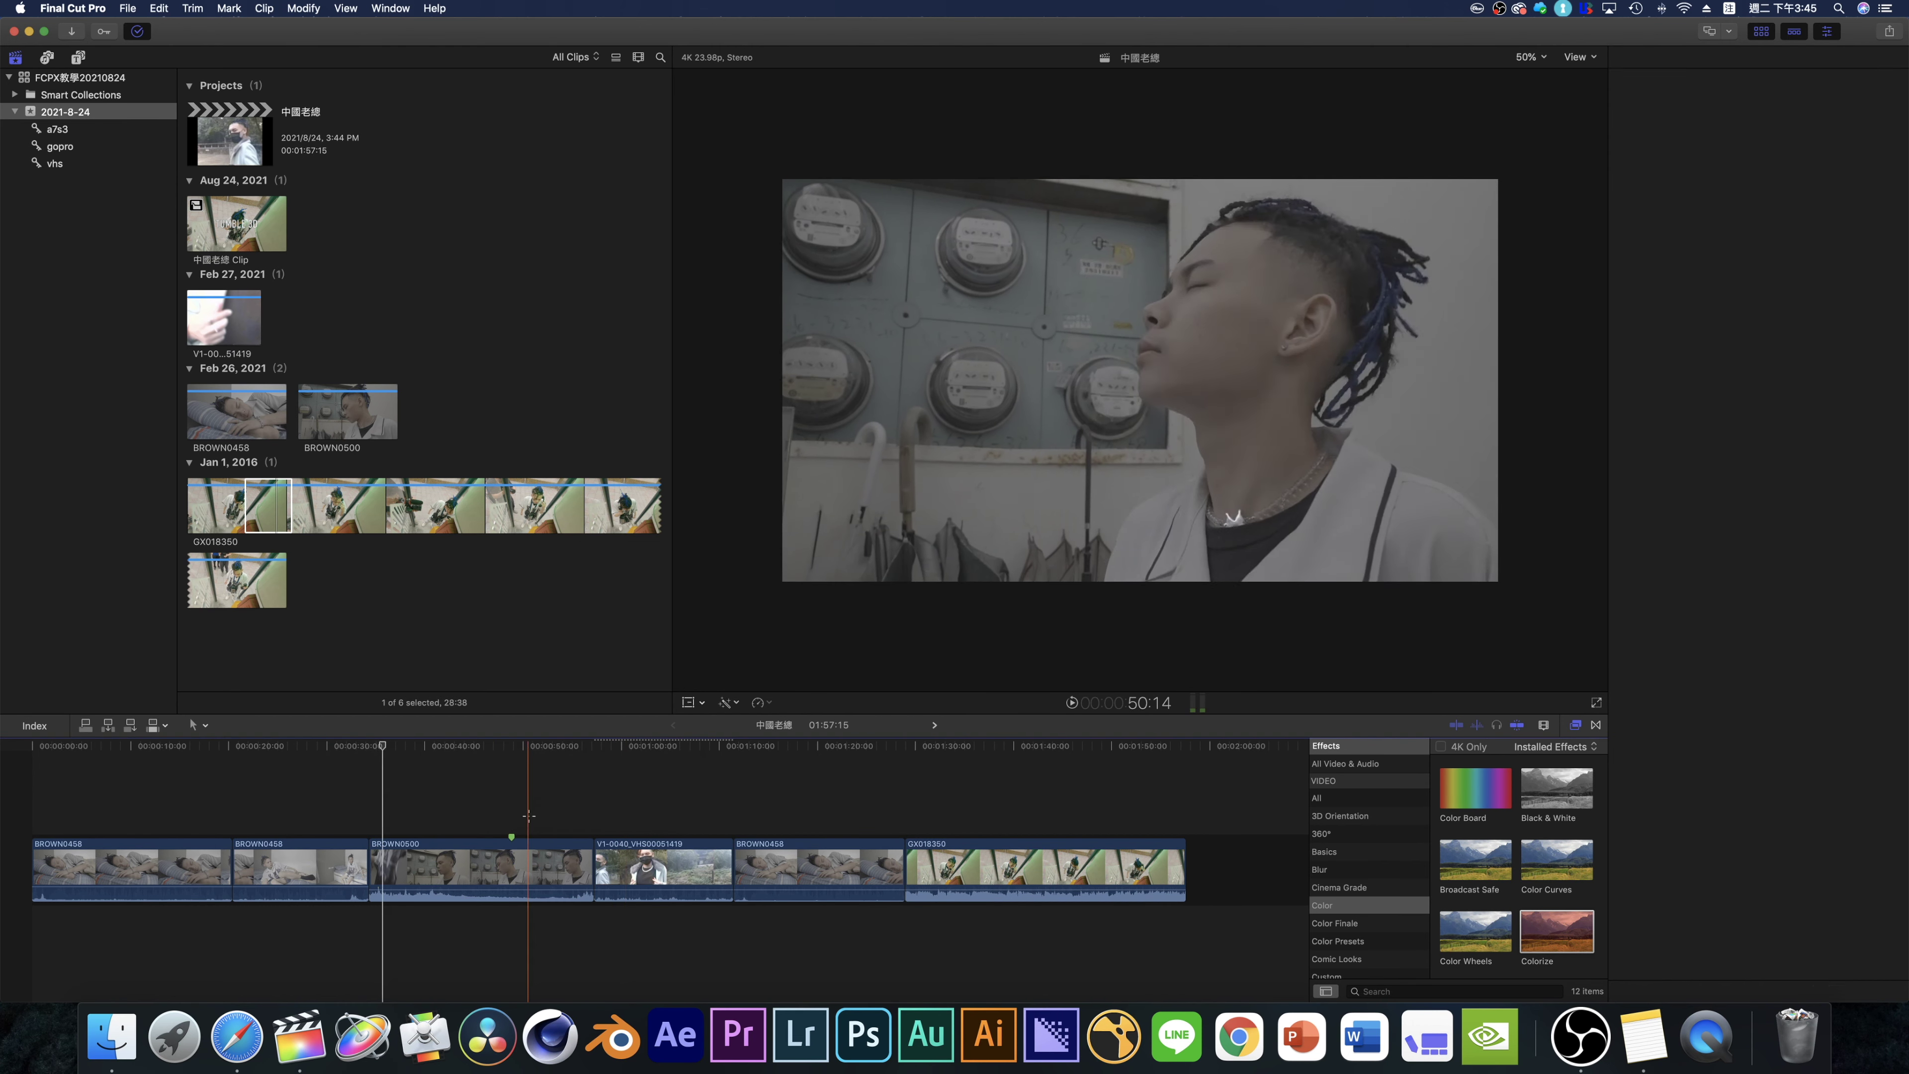
pyautogui.click(512, 834)
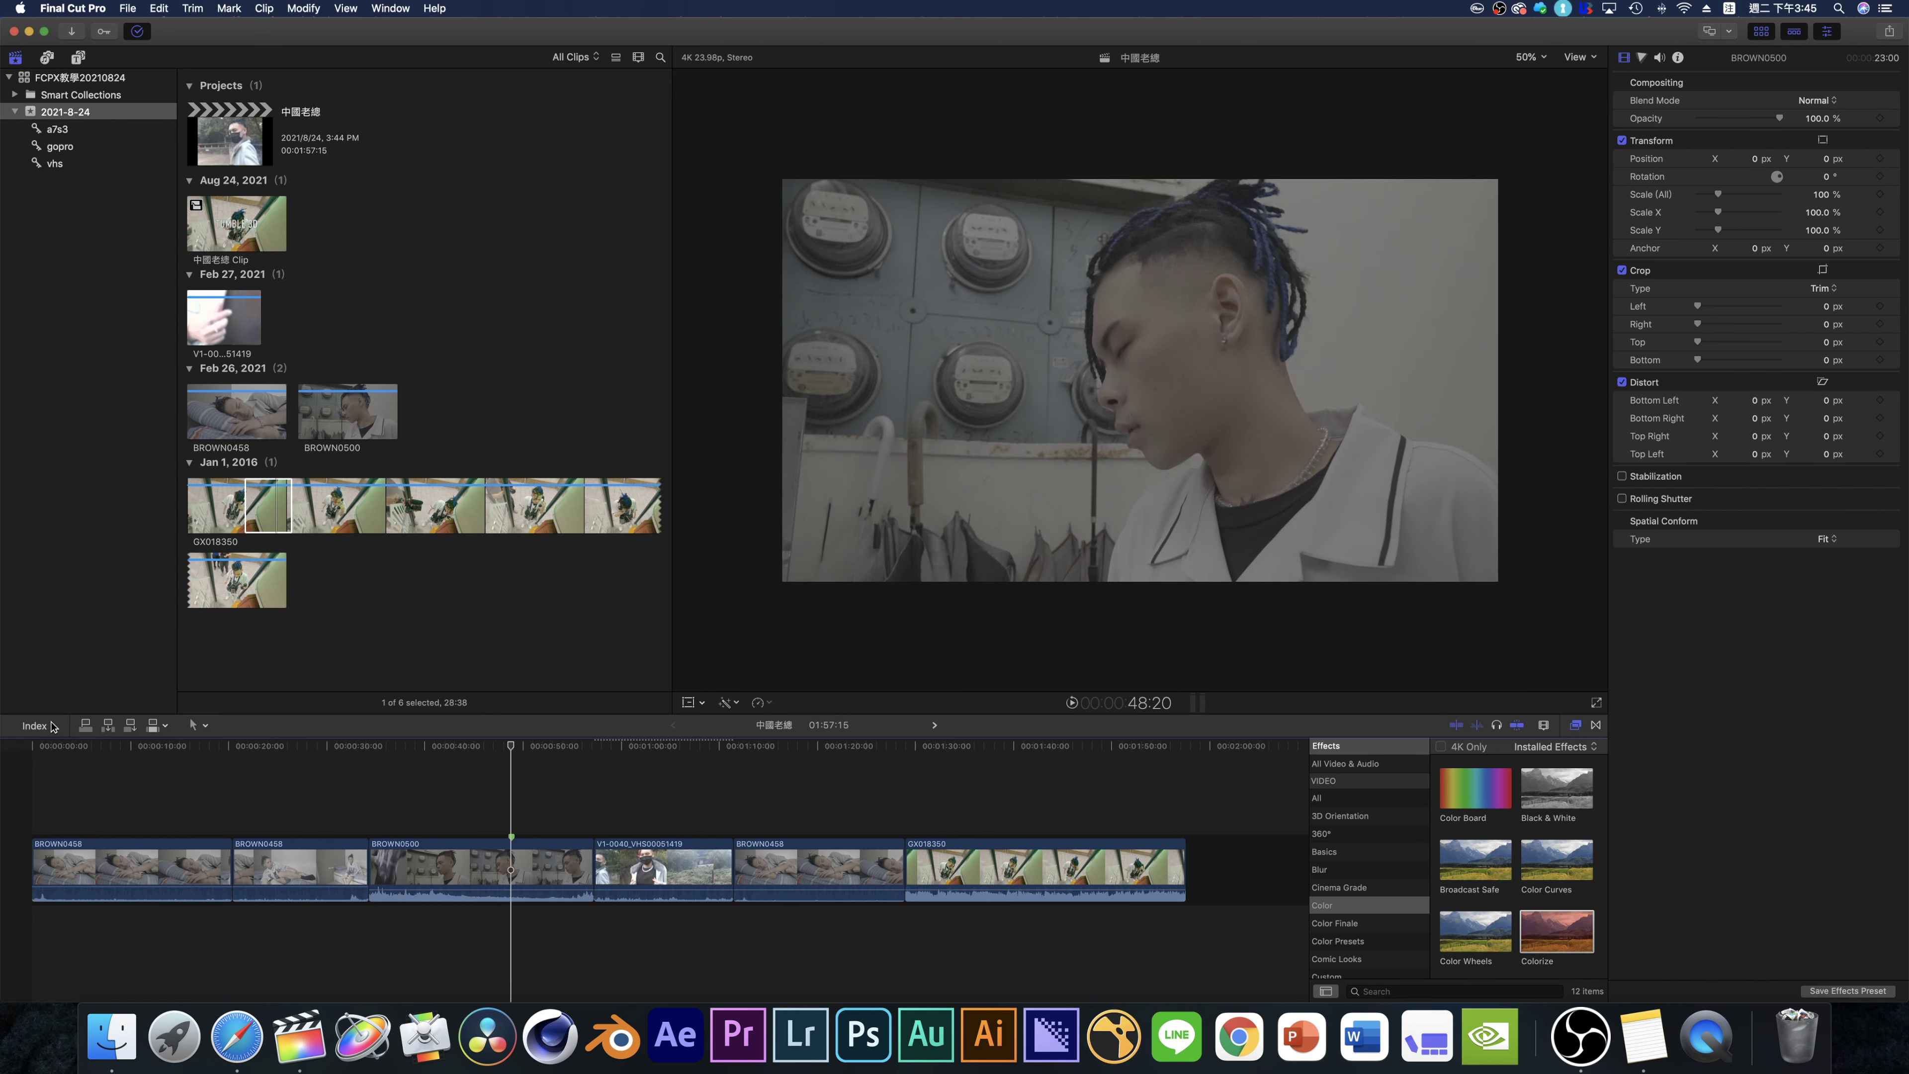
# - Toggle the to-do marker's completion in the Index tags list, then connect the VHS clip above BROWN0500
pyautogui.click(34, 726)
pyautogui.click(56, 774)
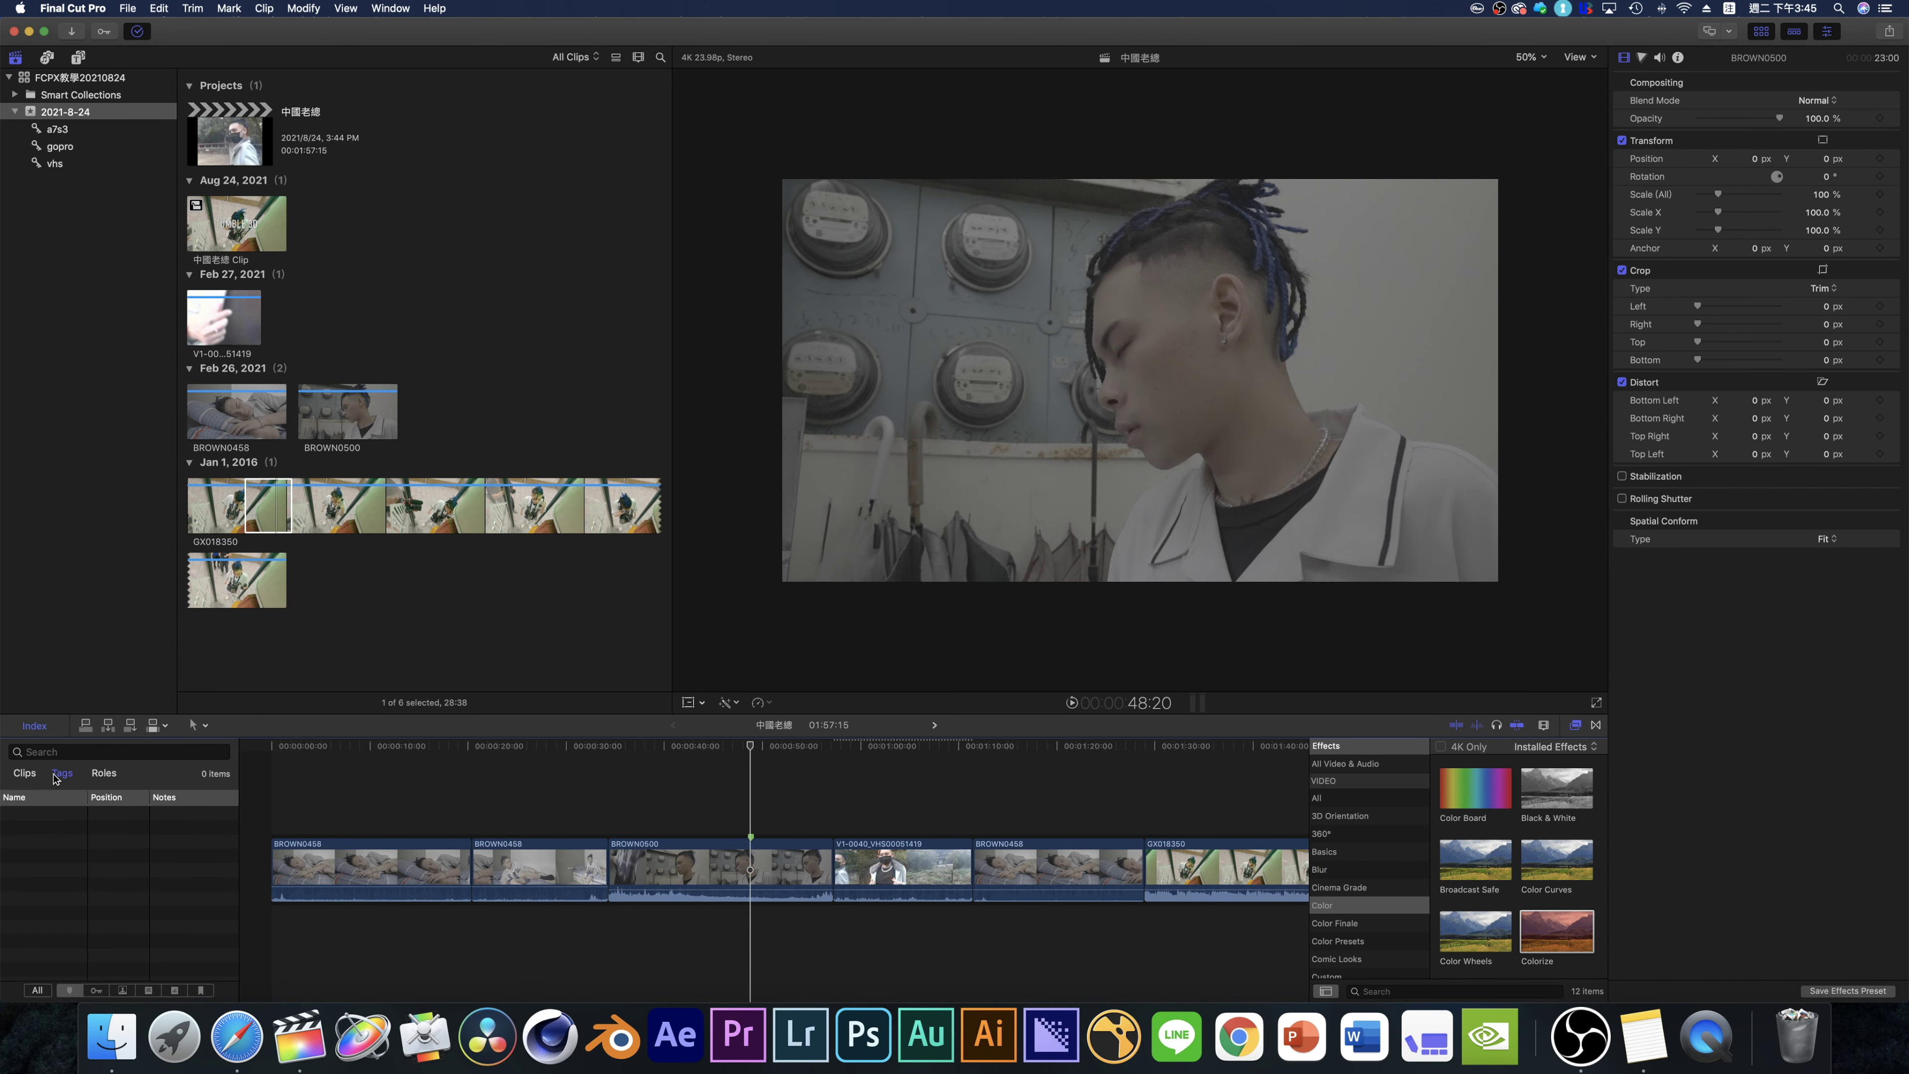
pyautogui.click(21, 855)
pyautogui.click(17, 856)
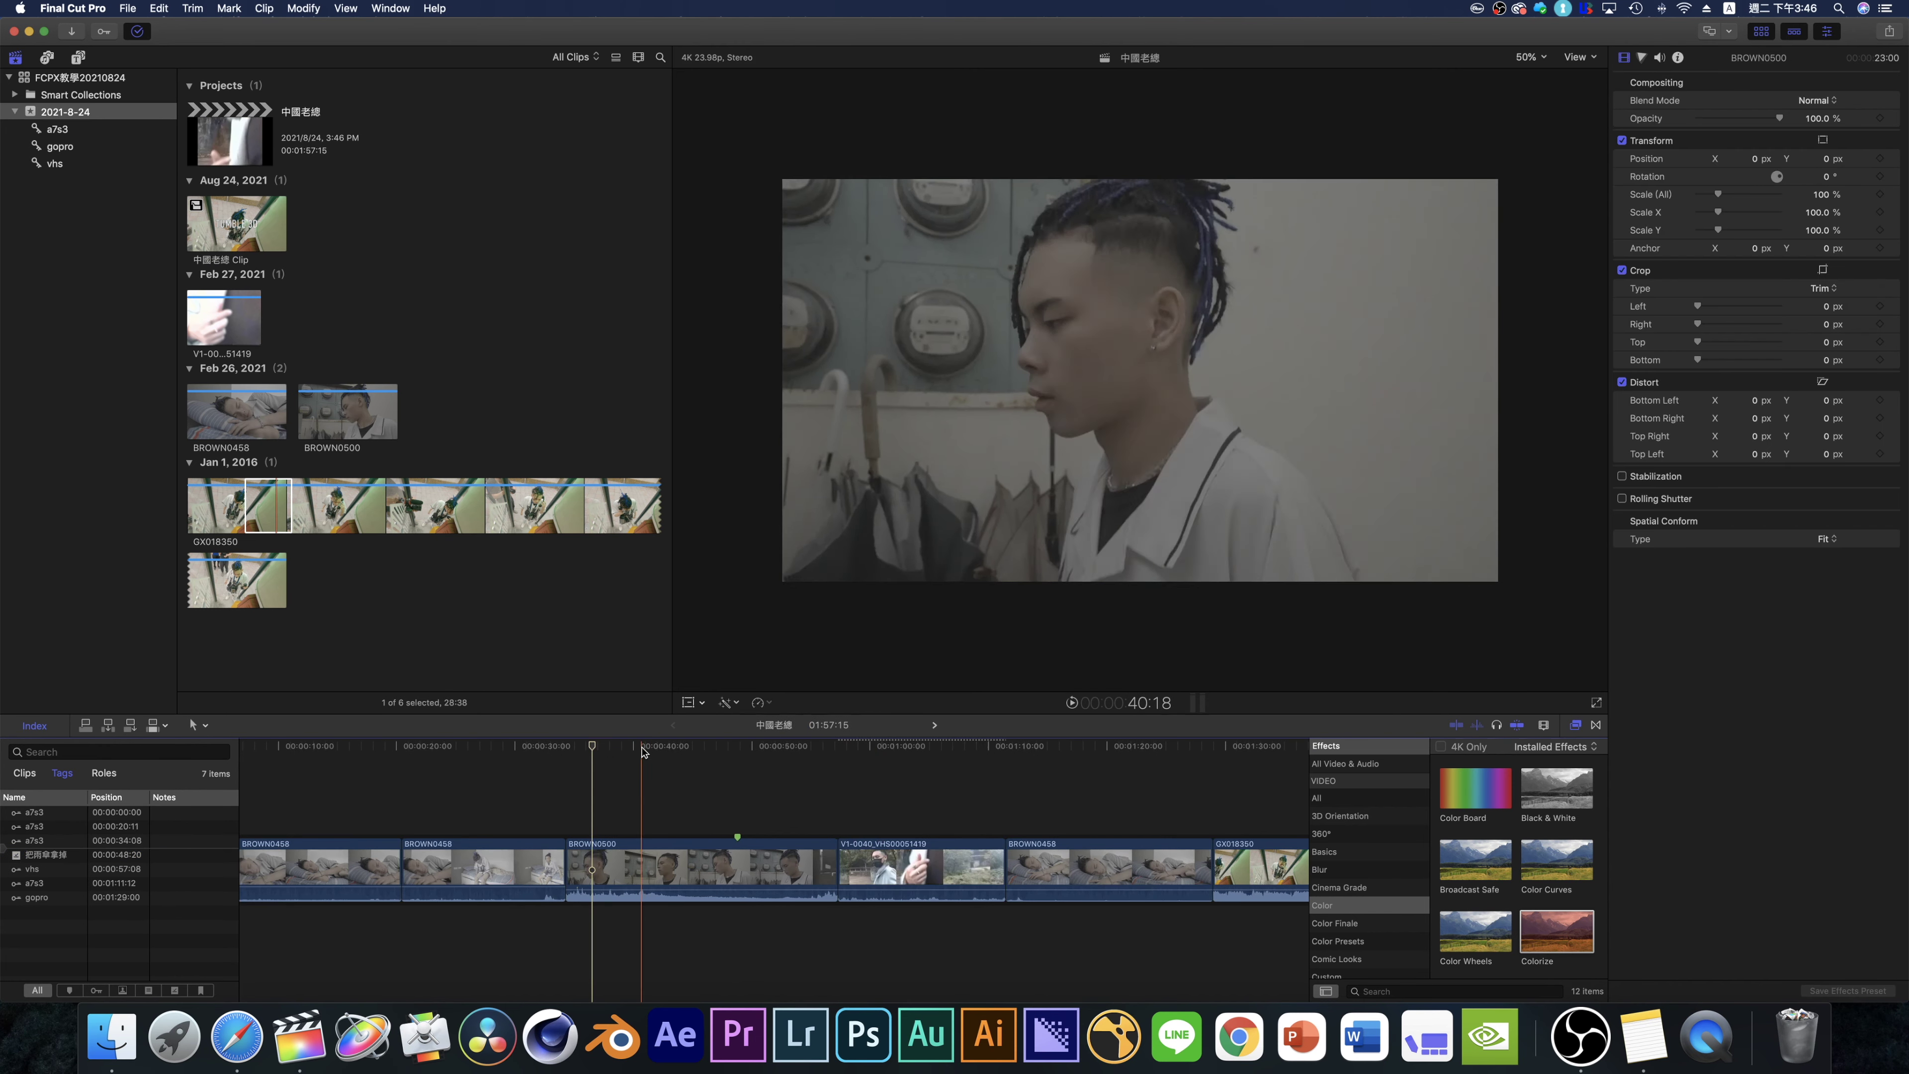
pyautogui.click(689, 764)
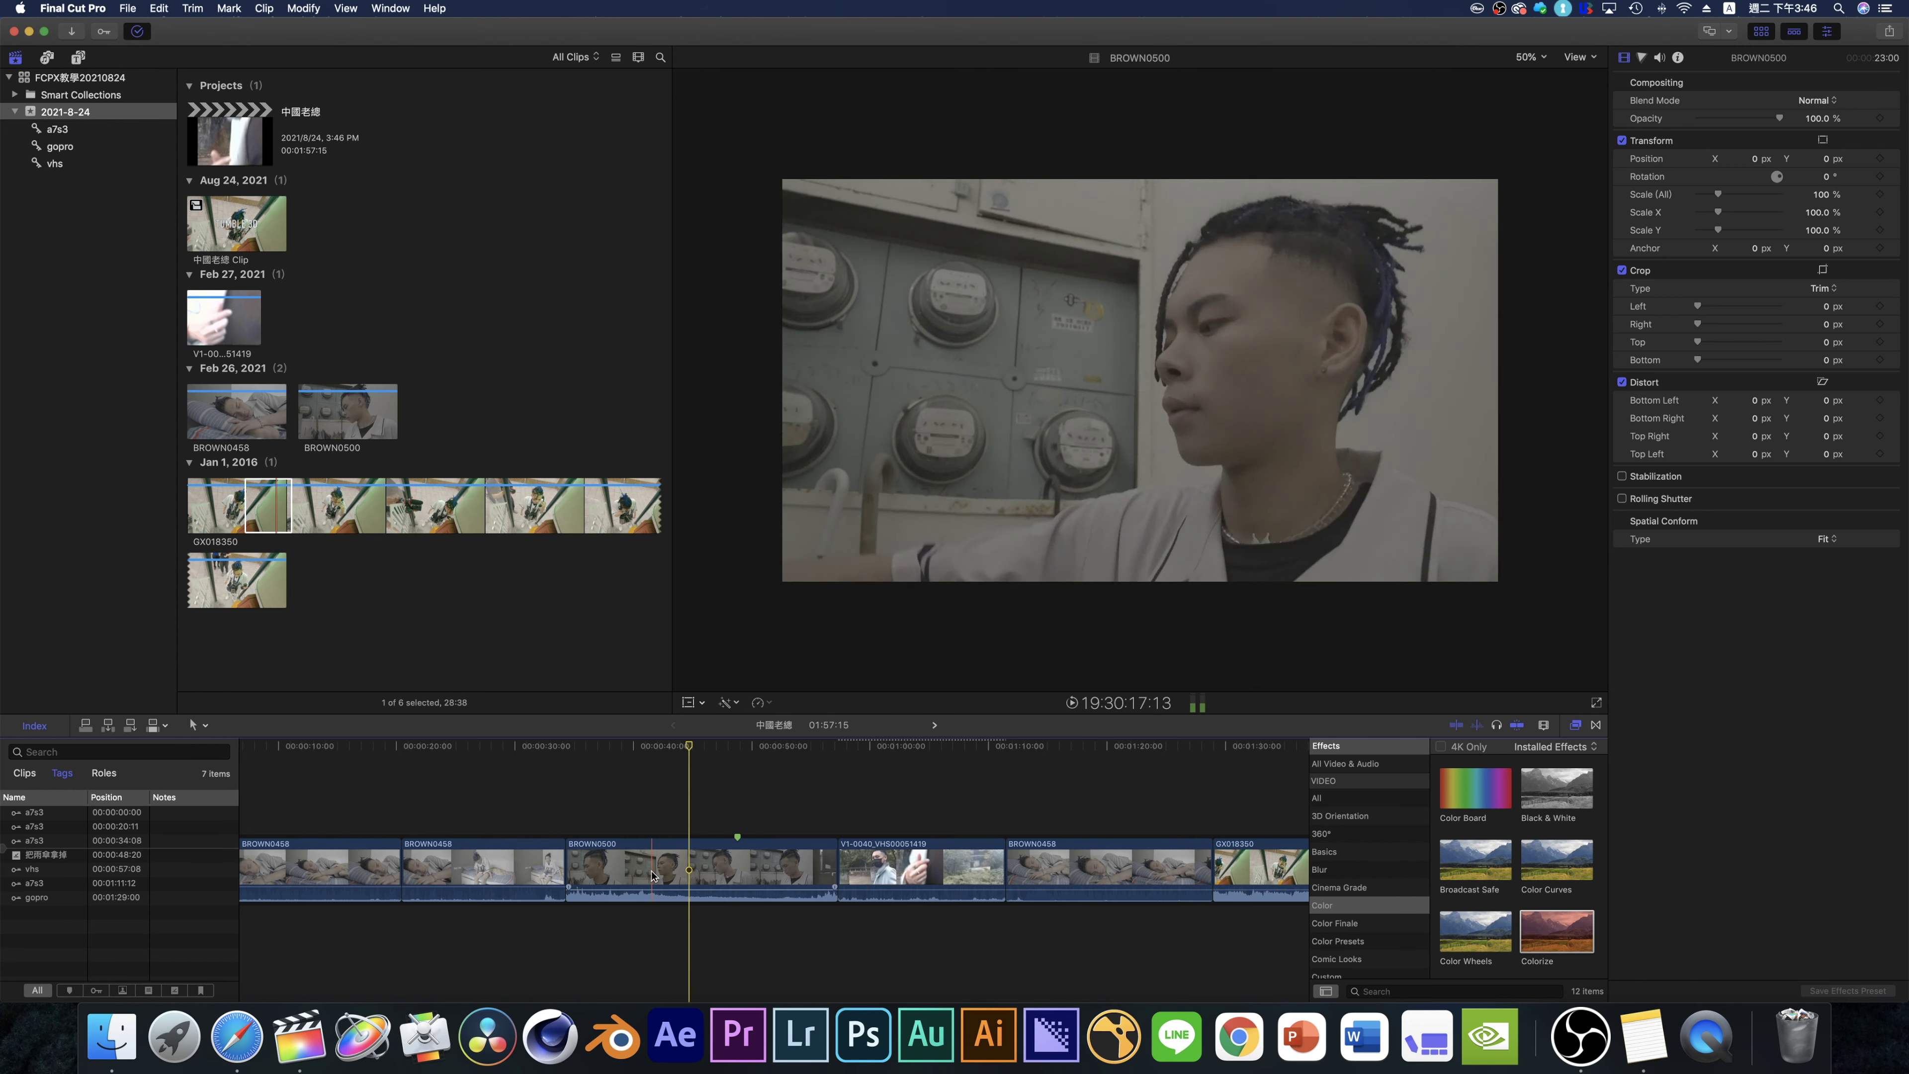
pyautogui.moveTo(921, 864); pyautogui.dragTo(693, 787)
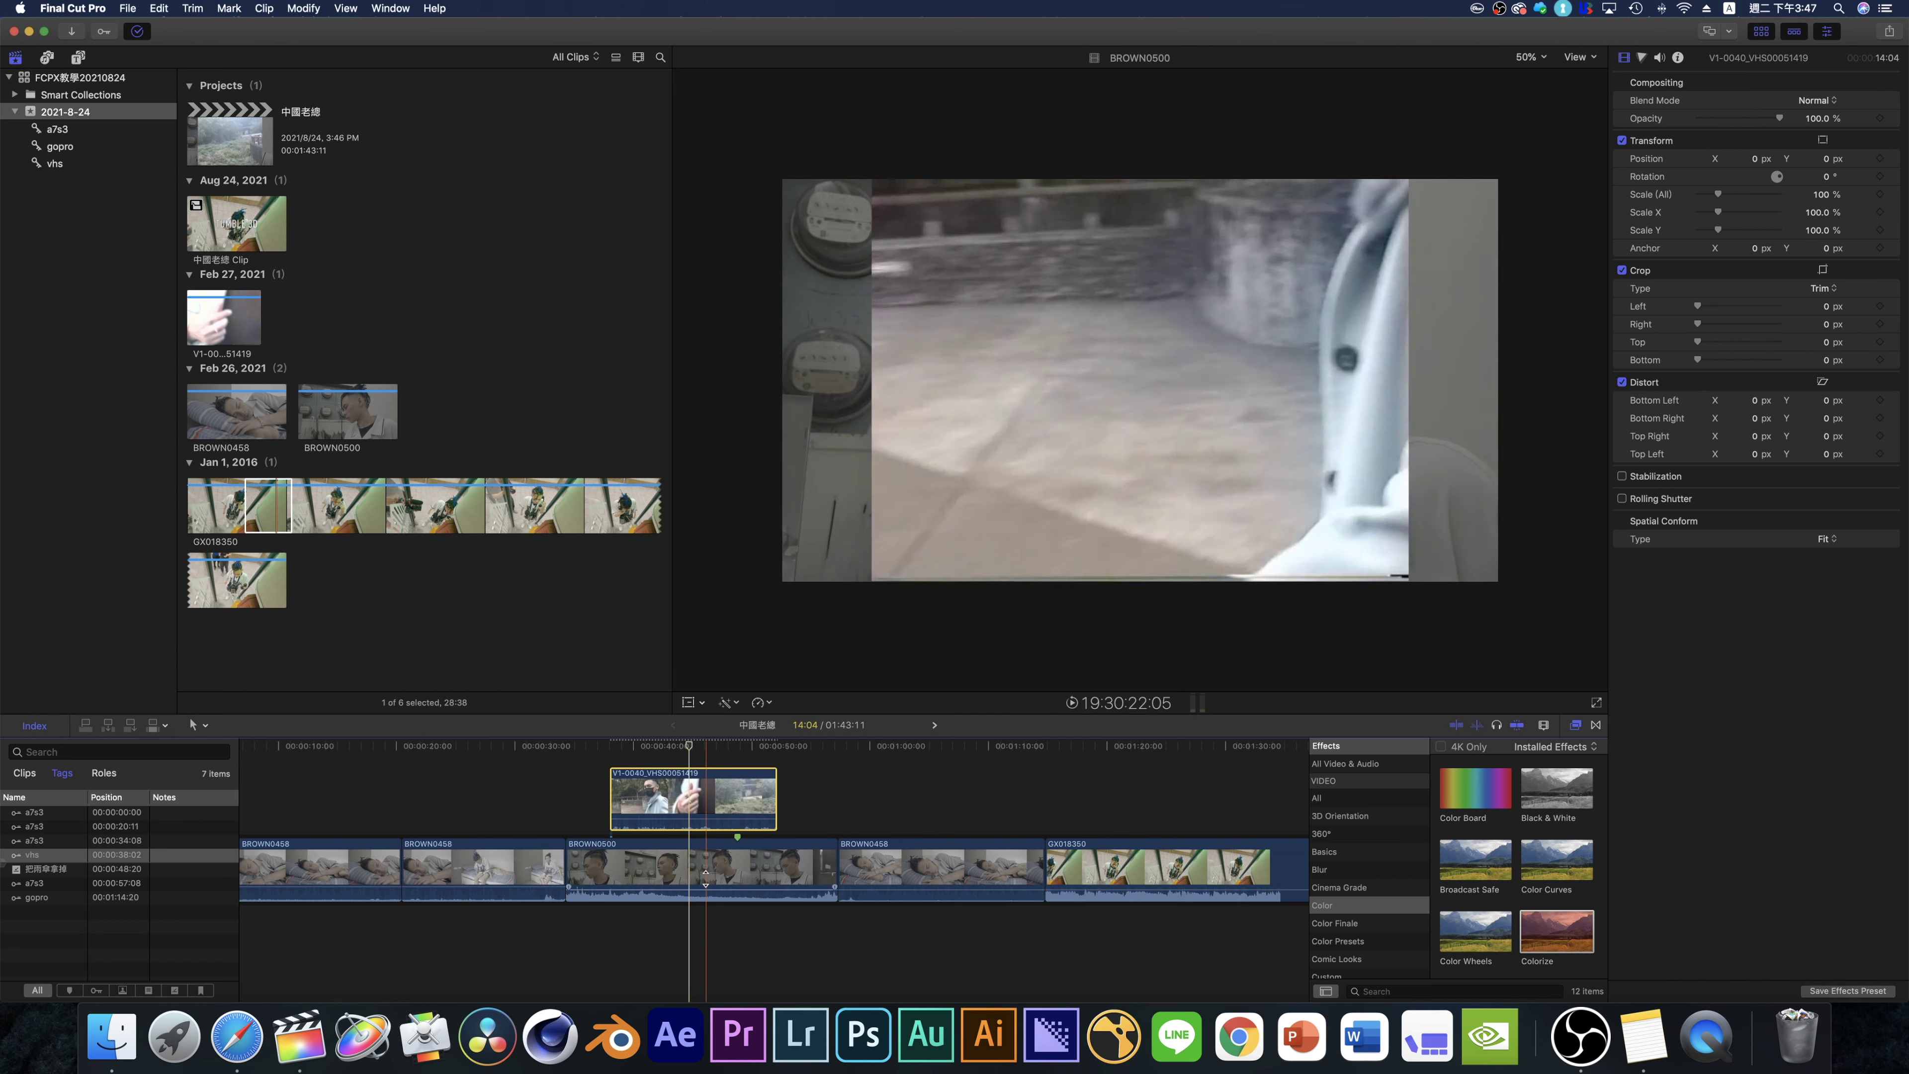
# - Add Marker 2 at 00:00:44:07 on BROWN0500
pyautogui.click(677, 746)
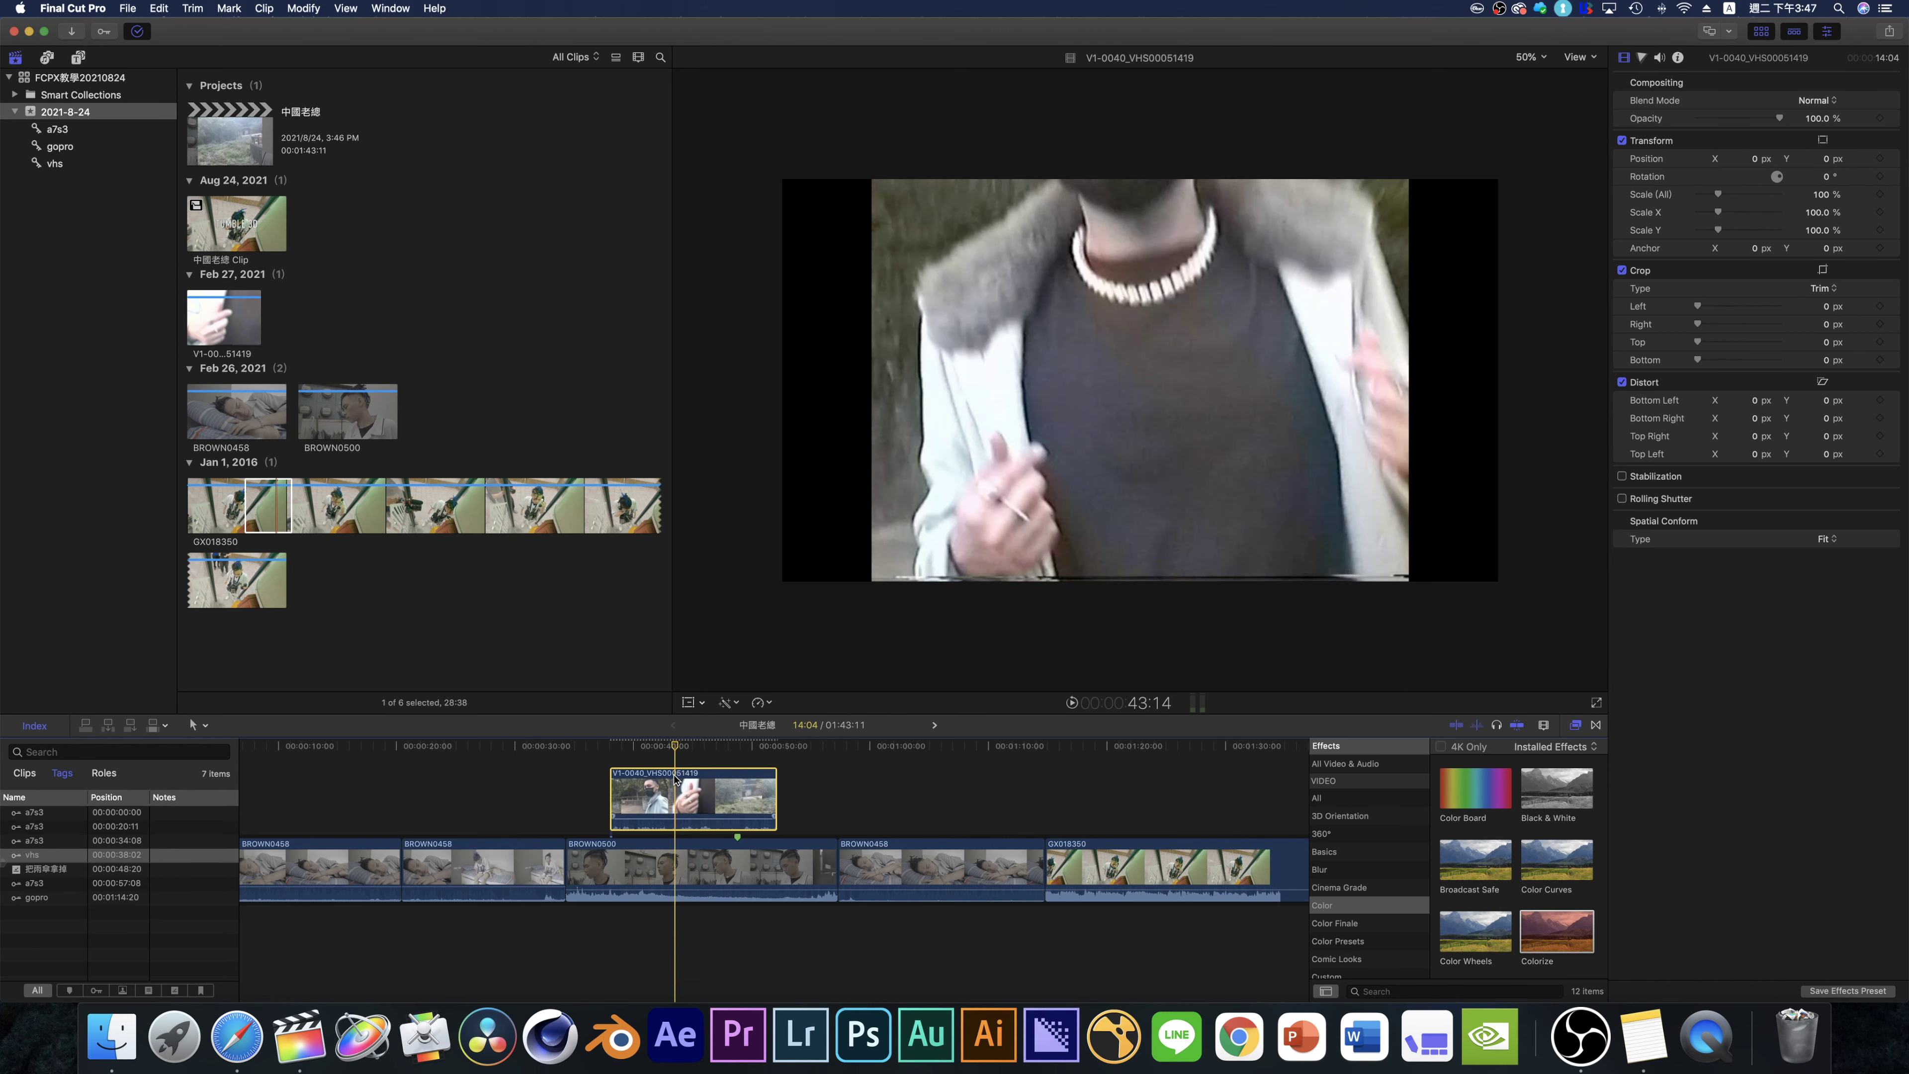
pyautogui.press('super+equal')
pyautogui.press('super+equal')
pyautogui.moveTo(564, 786); pyautogui.dragTo(760, 785)
pyautogui.click(538, 748)
pyautogui.moveTo(539, 750); pyautogui.dragTo(718, 761)
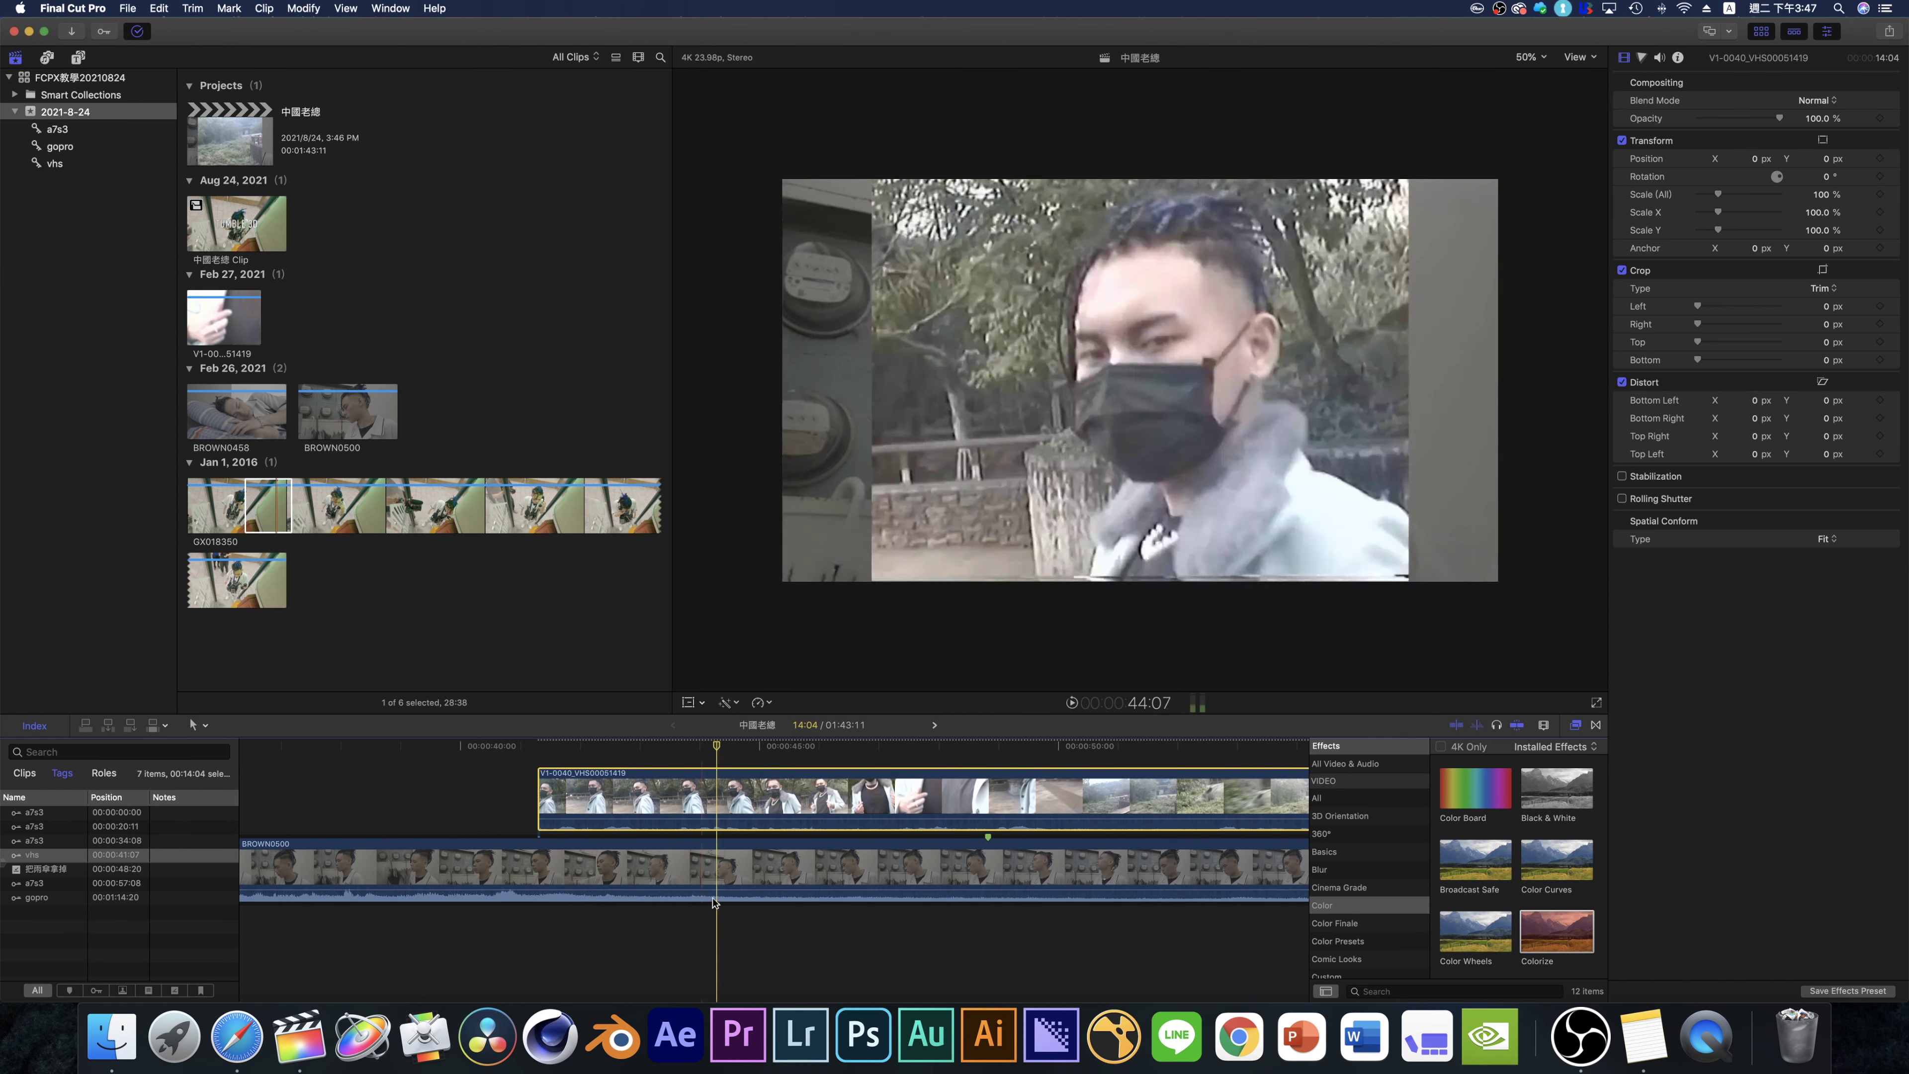
pyautogui.click(718, 881)
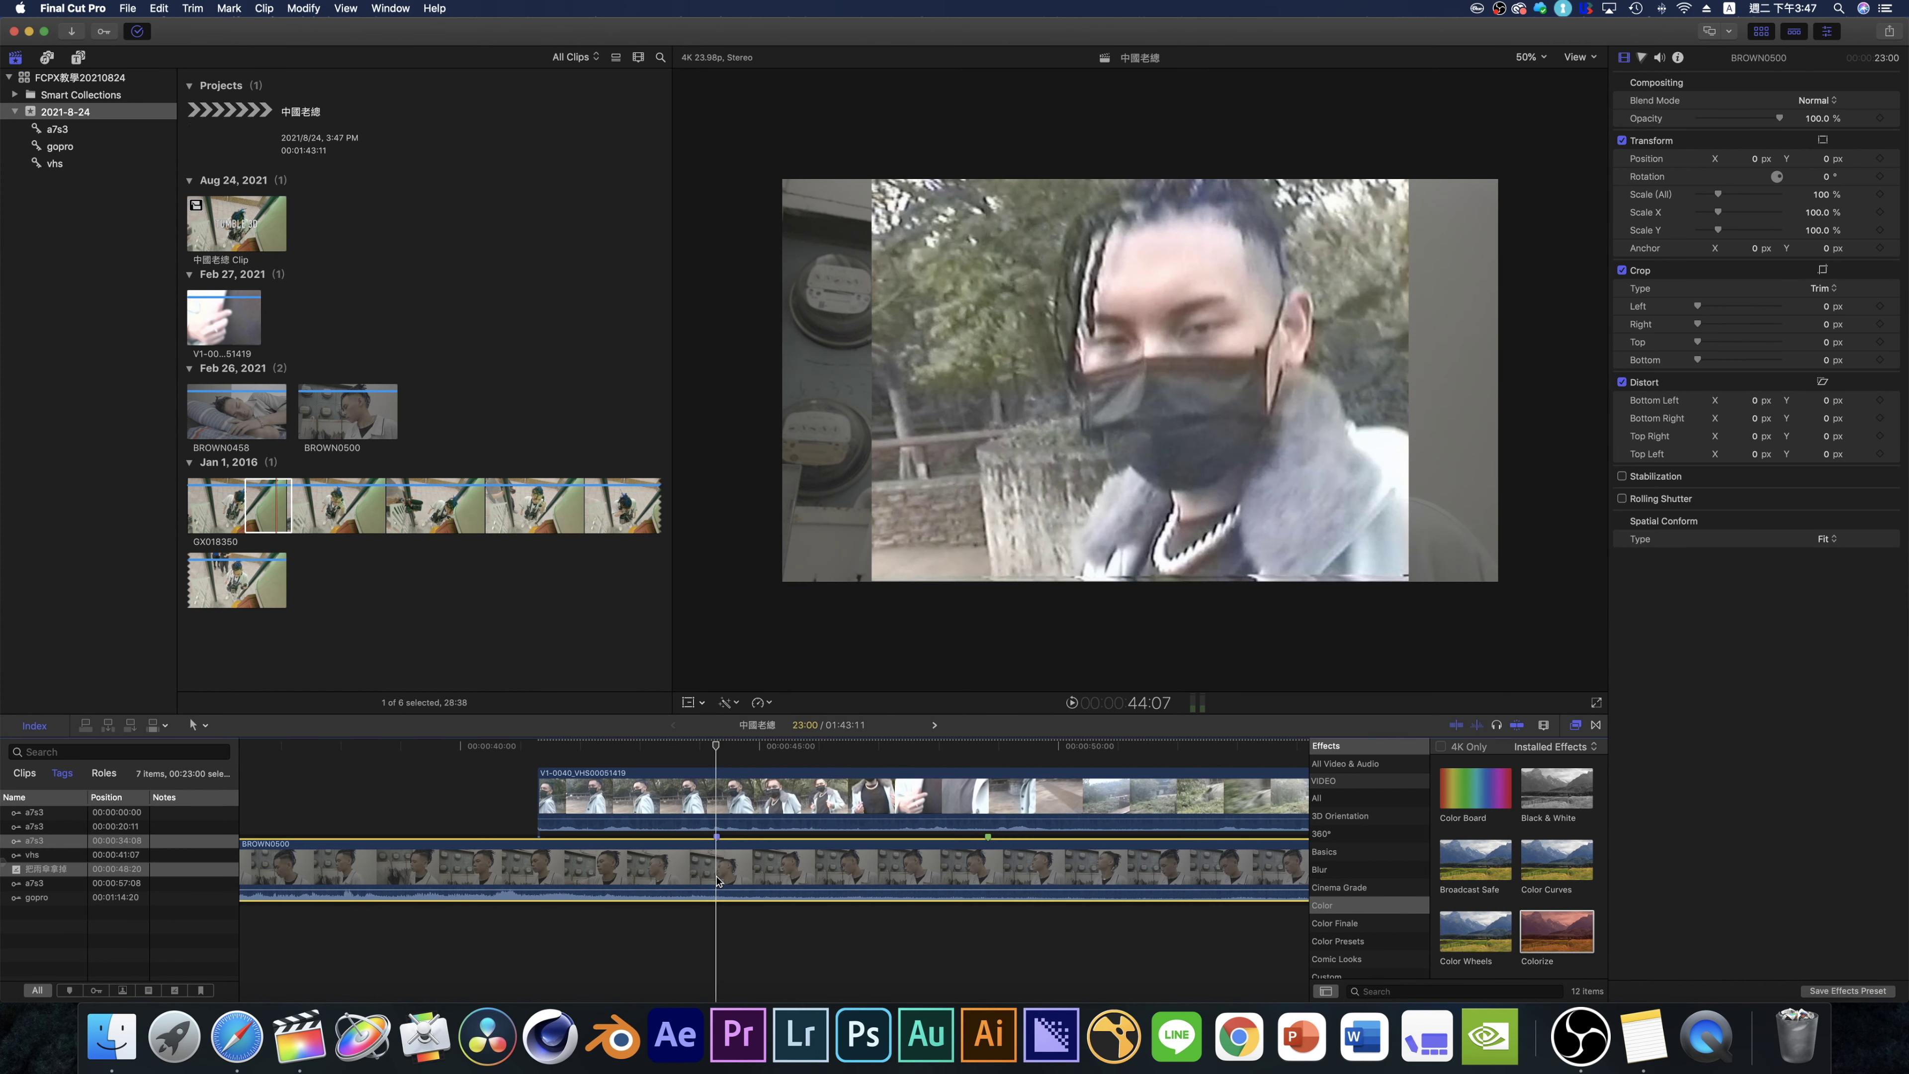
pyautogui.press('m')
# - Delete the connected V1-0040_VHS00051419 clip from the timeline
pyautogui.click(719, 797)
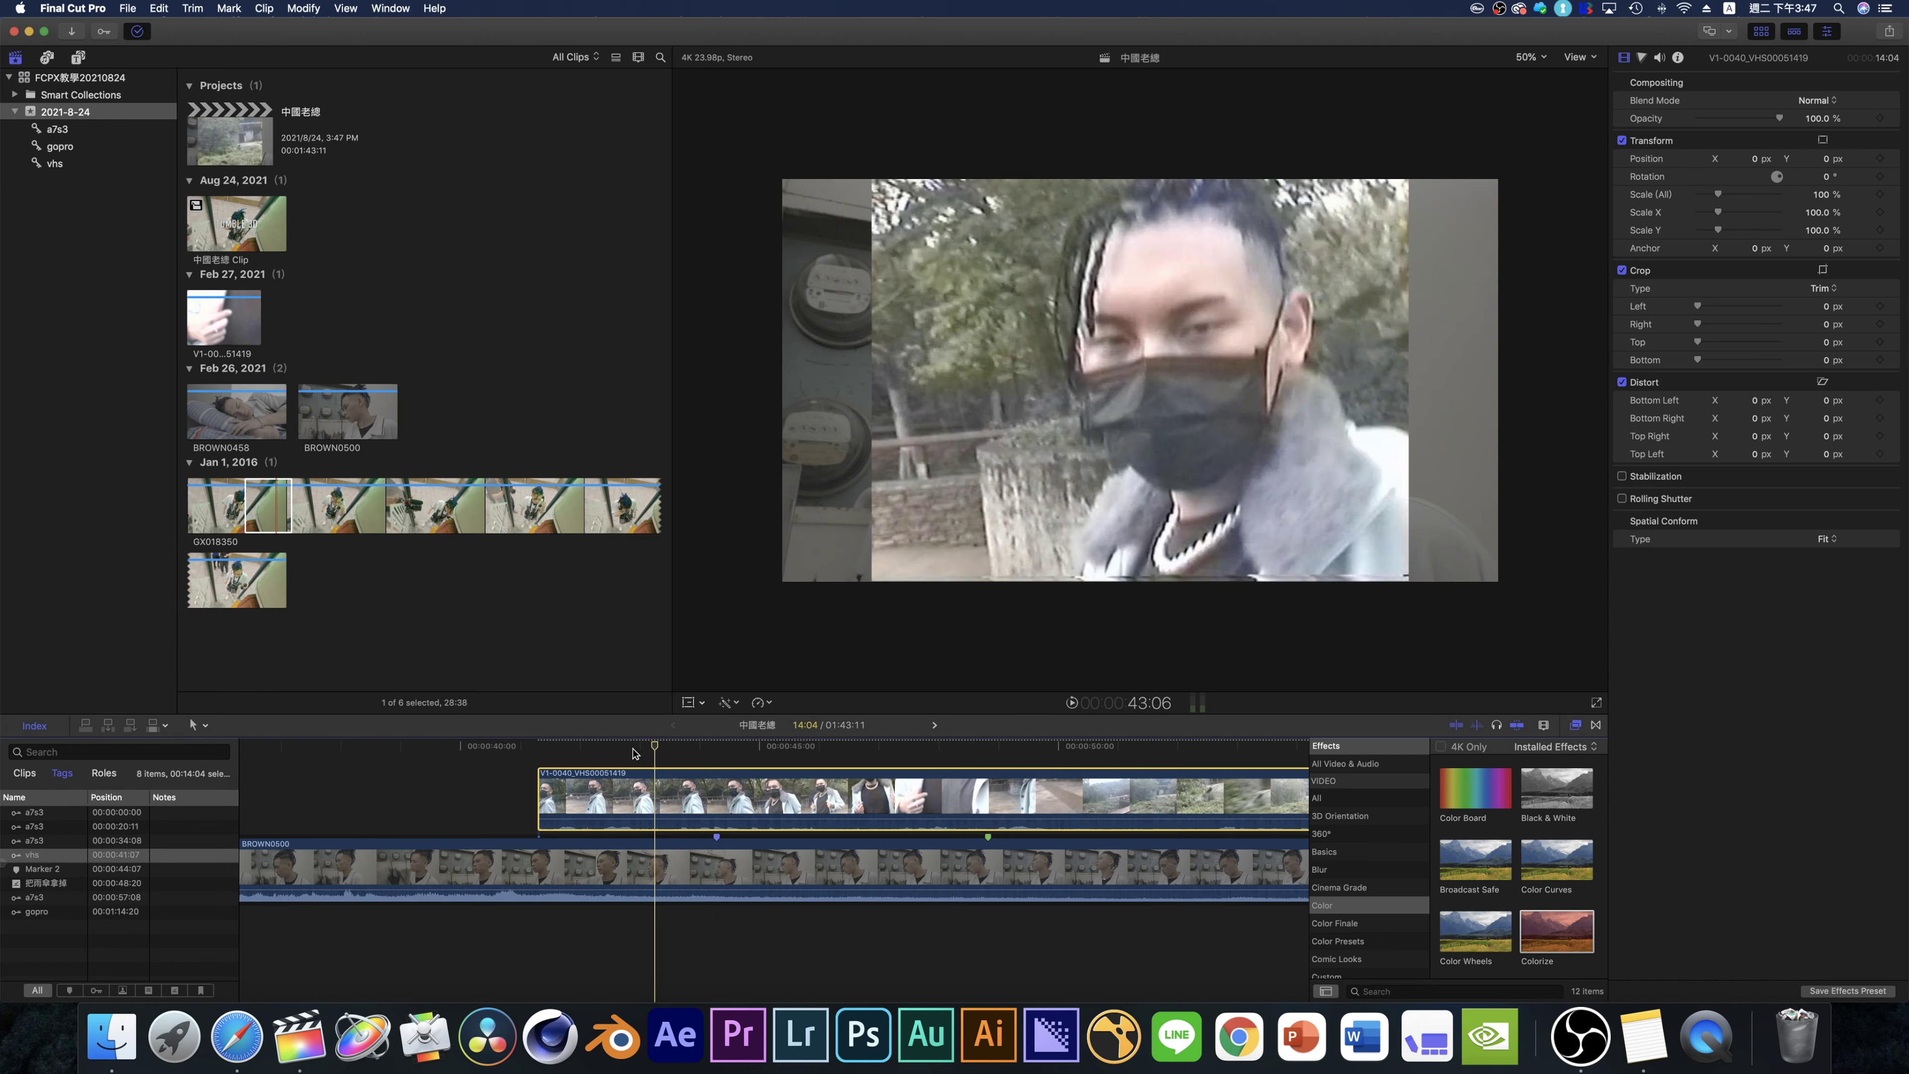
pyautogui.moveTo(720, 754); pyautogui.dragTo(940, 791)
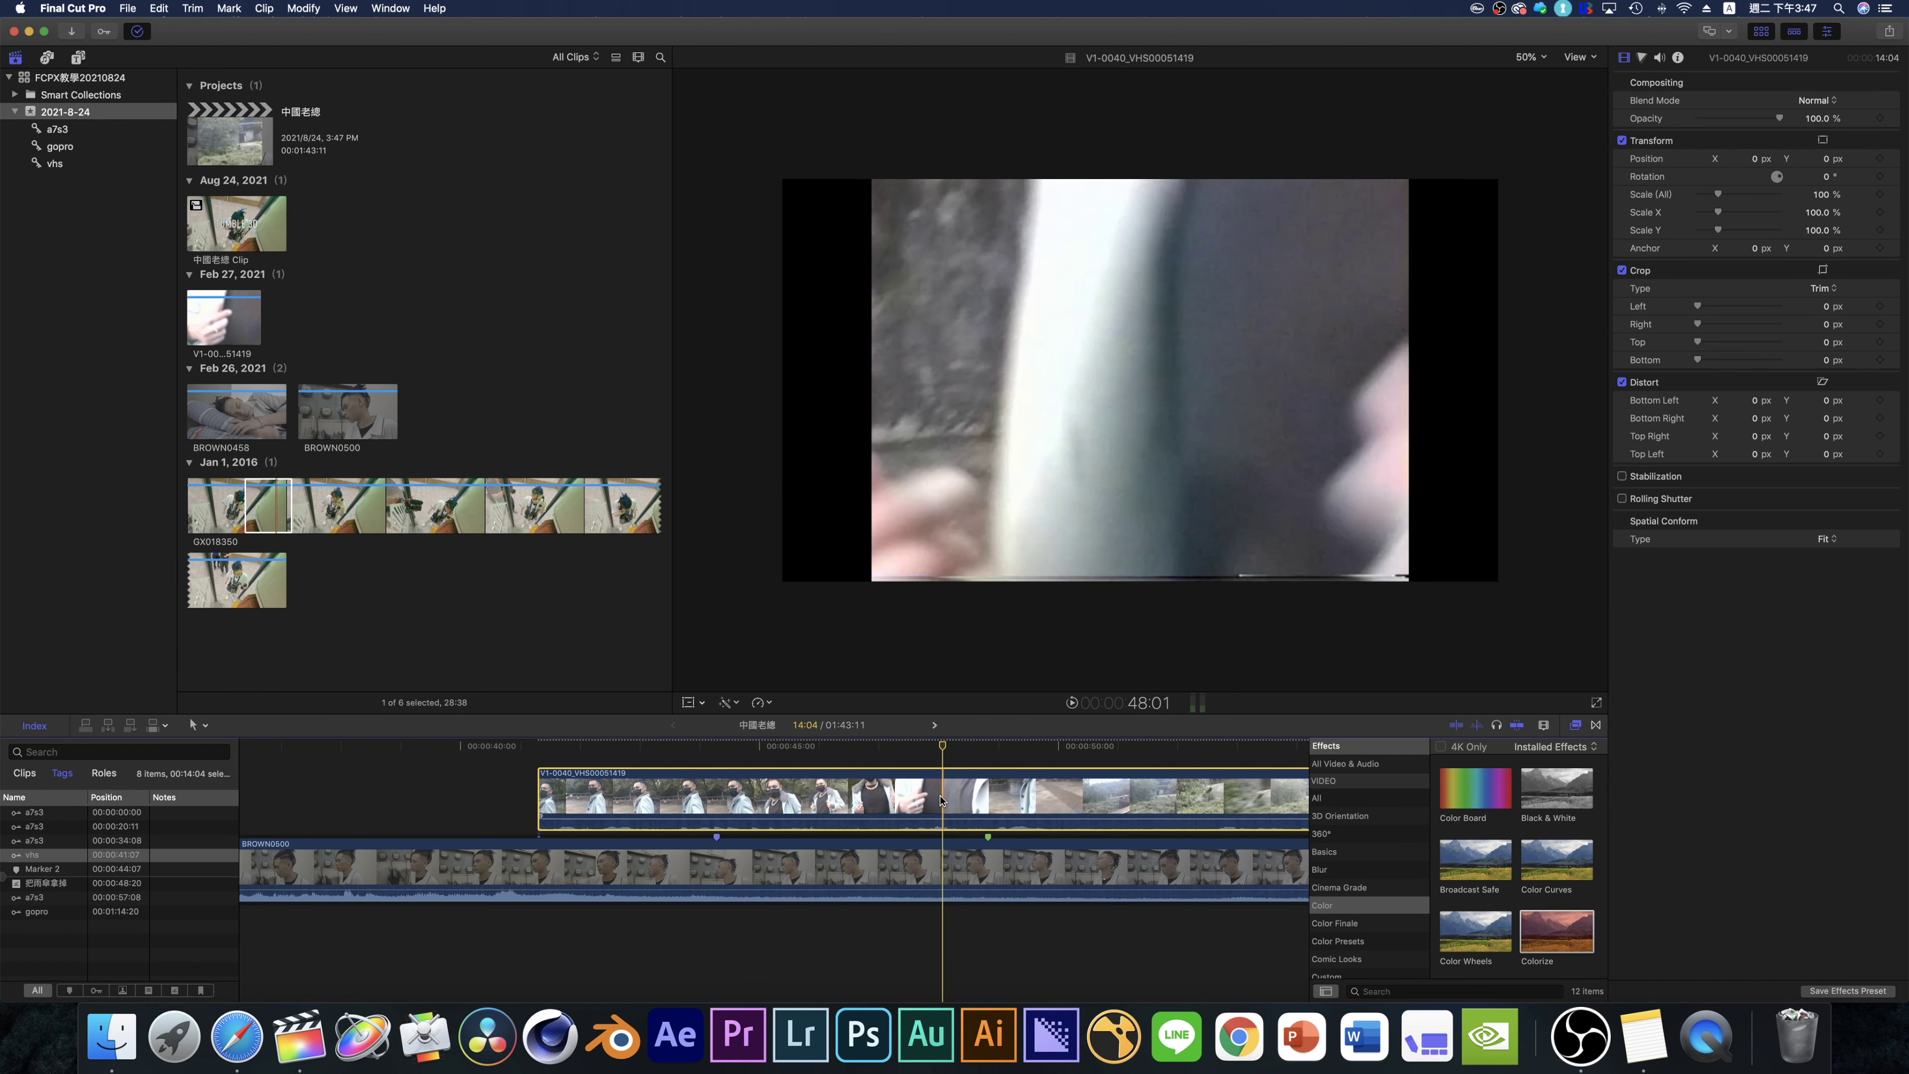
pyautogui.moveTo(946, 797); pyautogui.dragTo(695, 756)
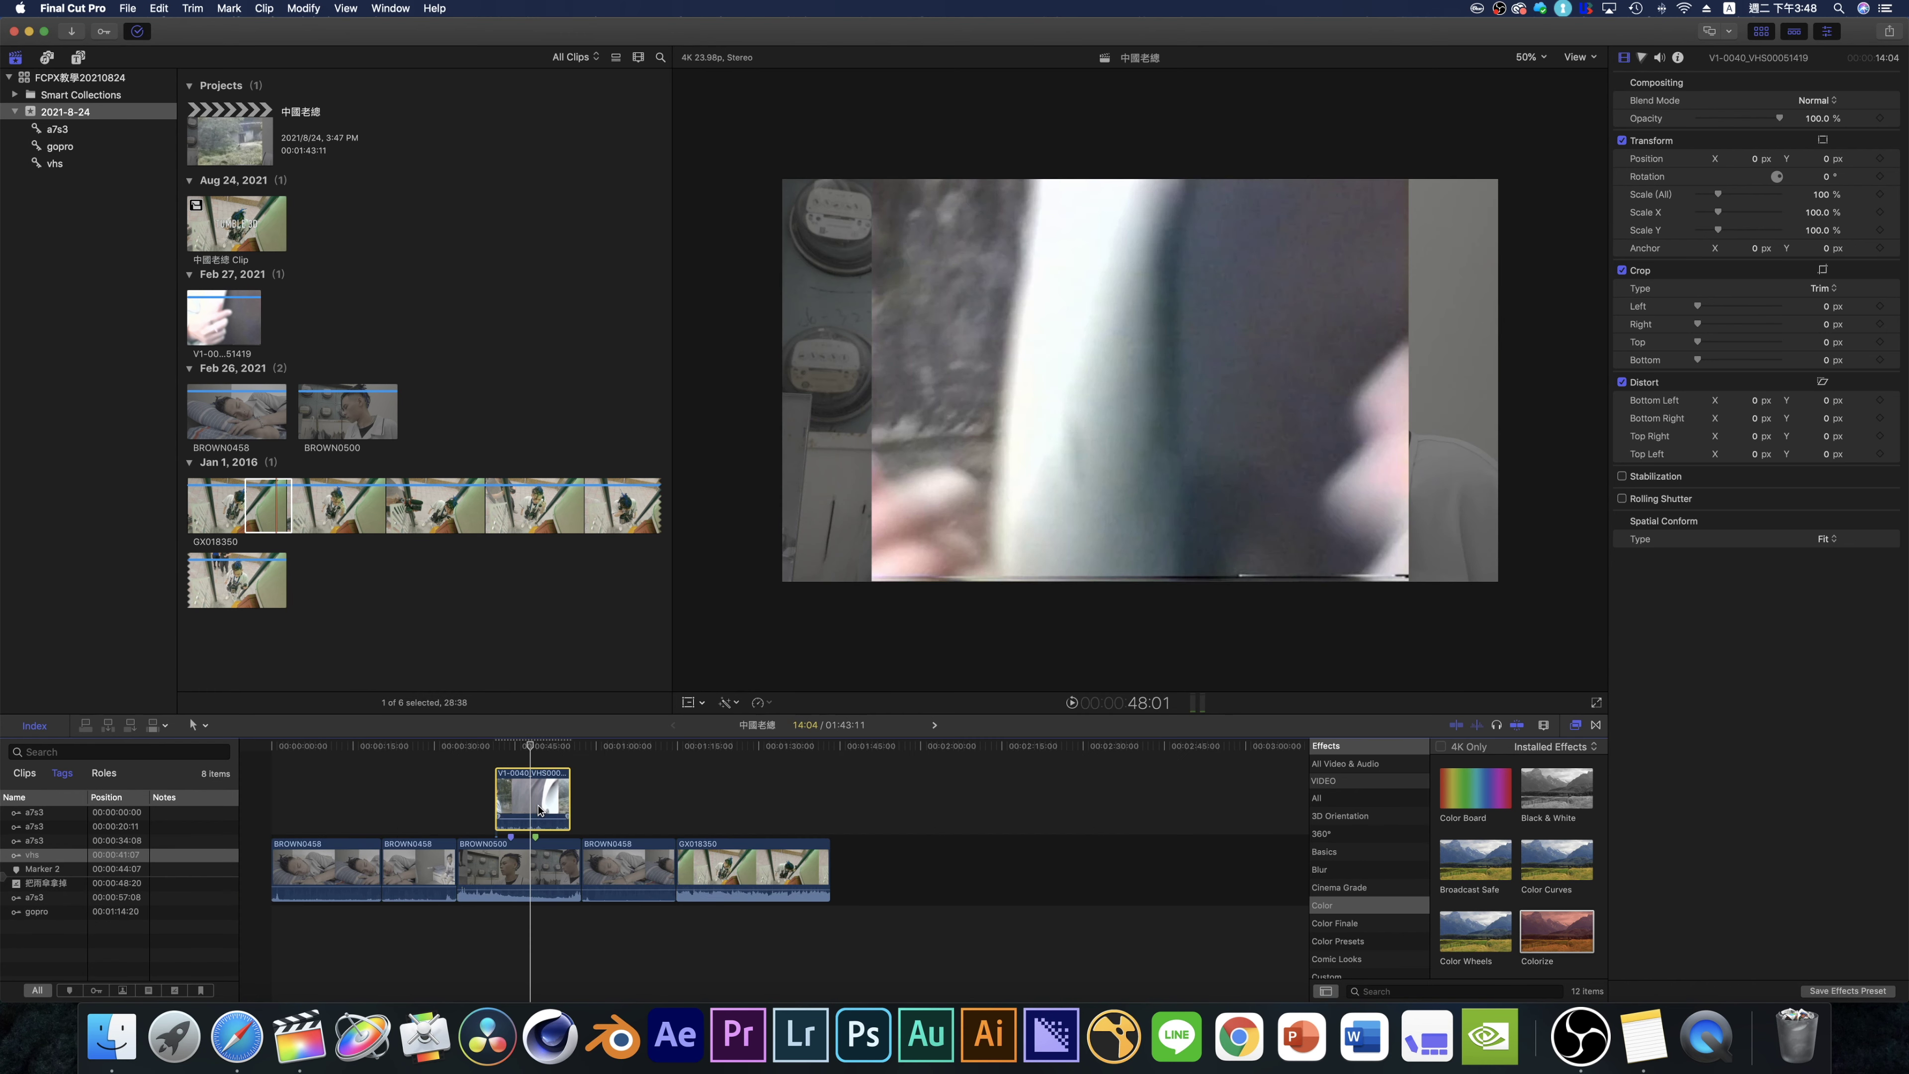
pyautogui.click(536, 804)
pyautogui.press('Delete')
pyautogui.moveTo(489, 755); pyautogui.dragTo(230, 776)
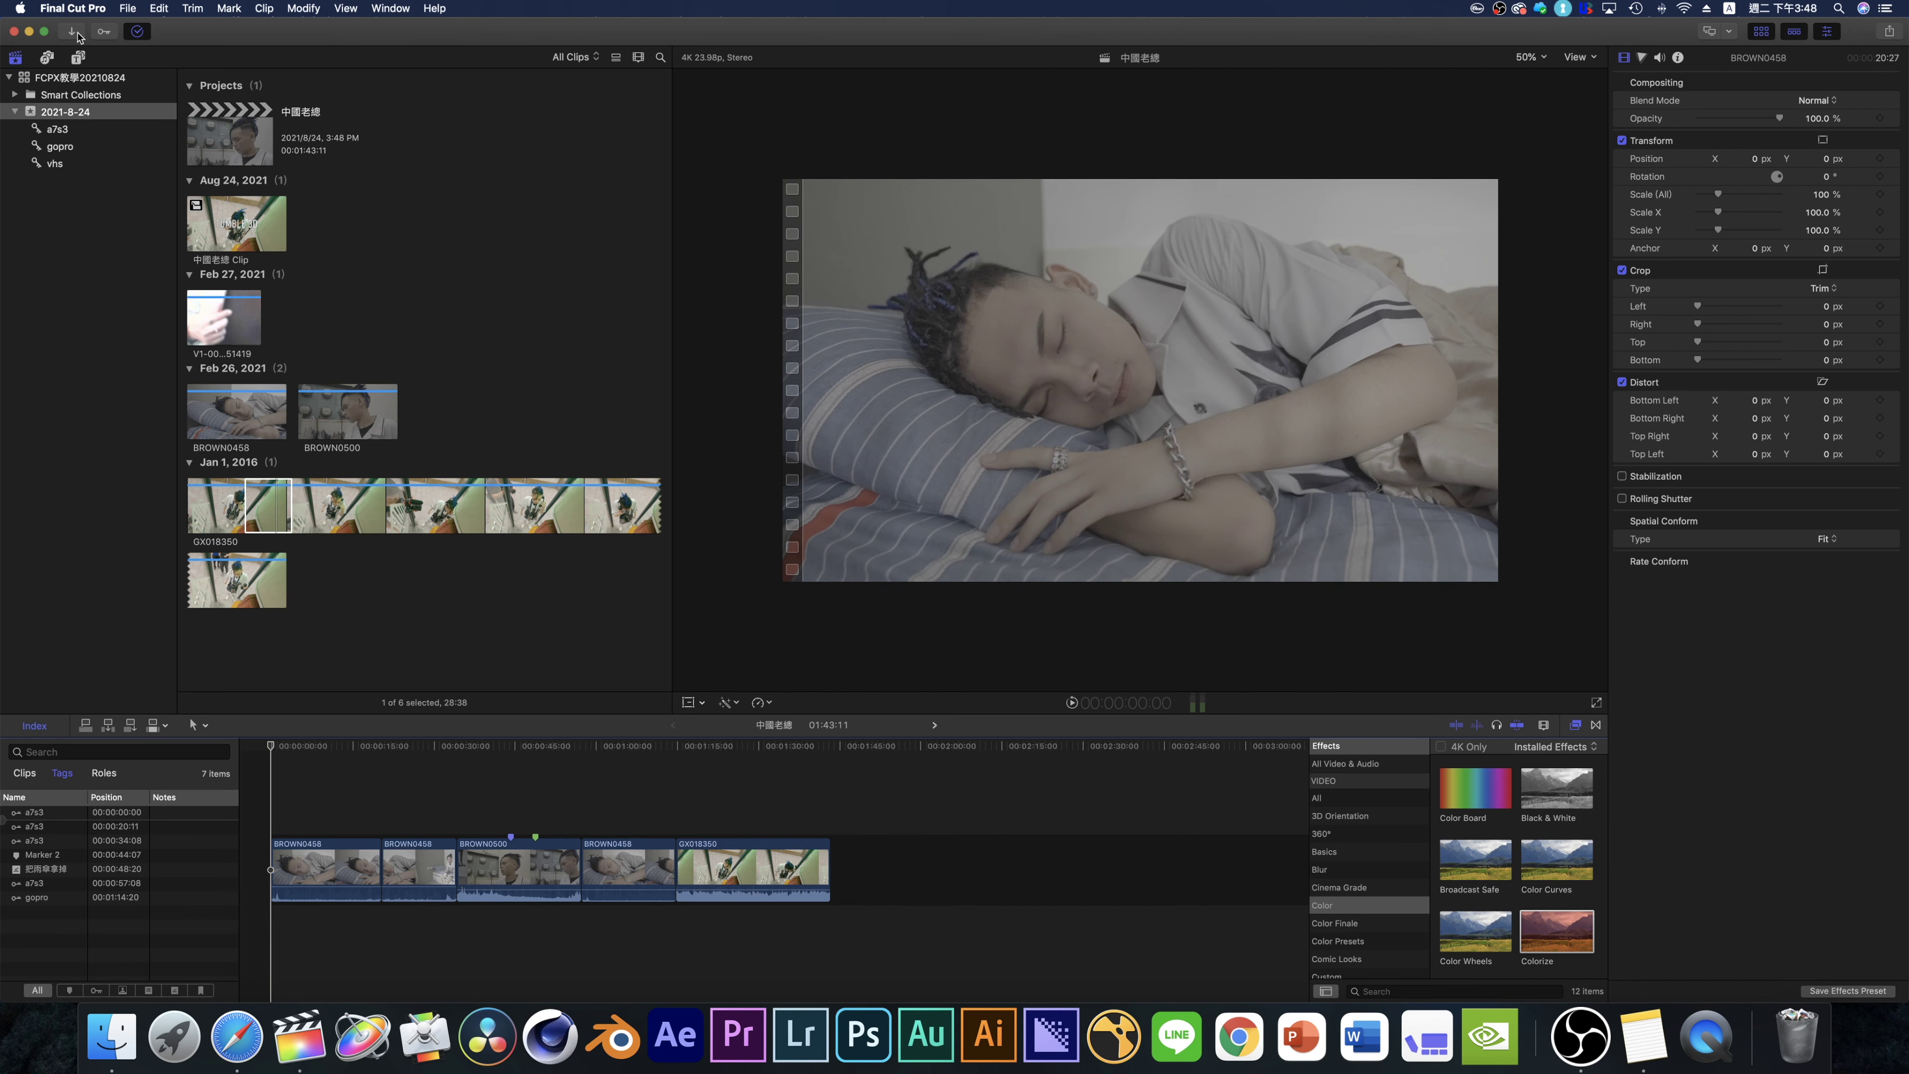
# - Search the titles for 'bas' and place Basic Title above the first BROWN0458 clip
pyautogui.click(81, 59)
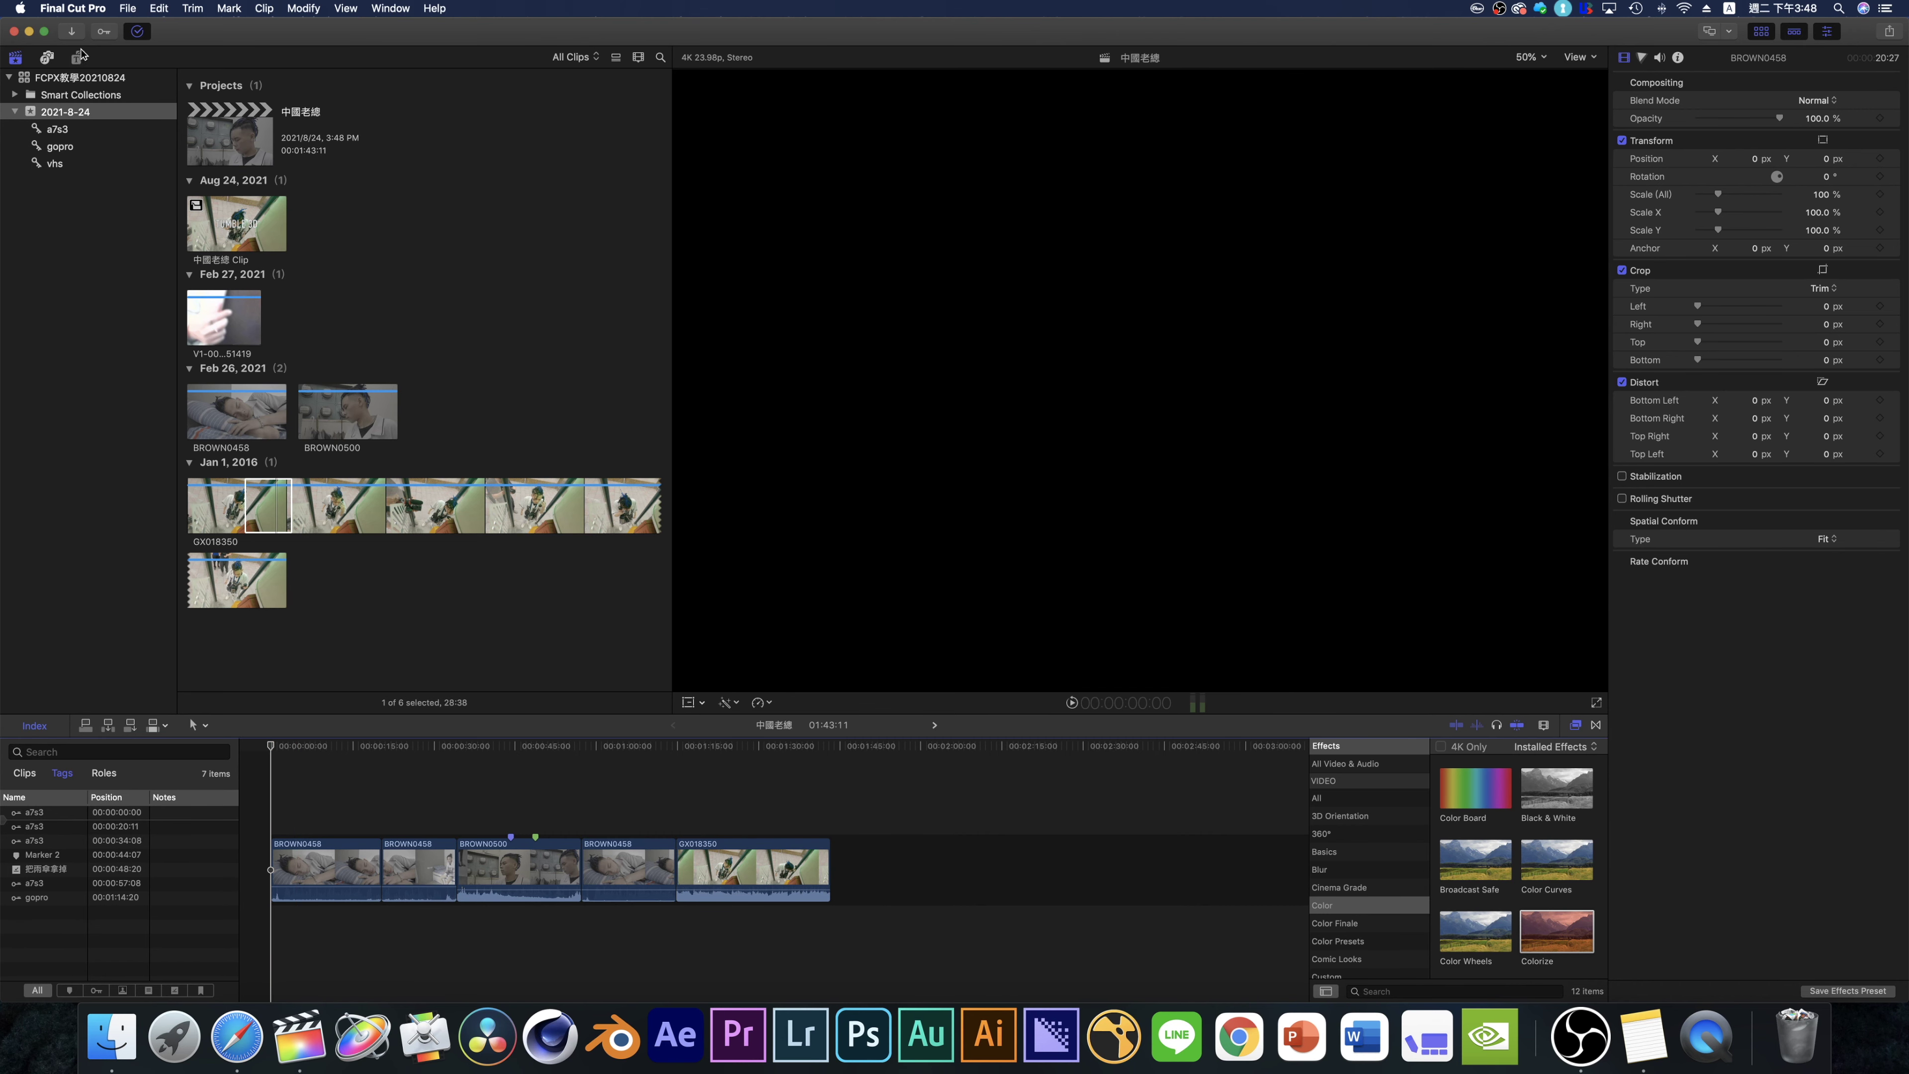
pyautogui.press('alt+super+1')
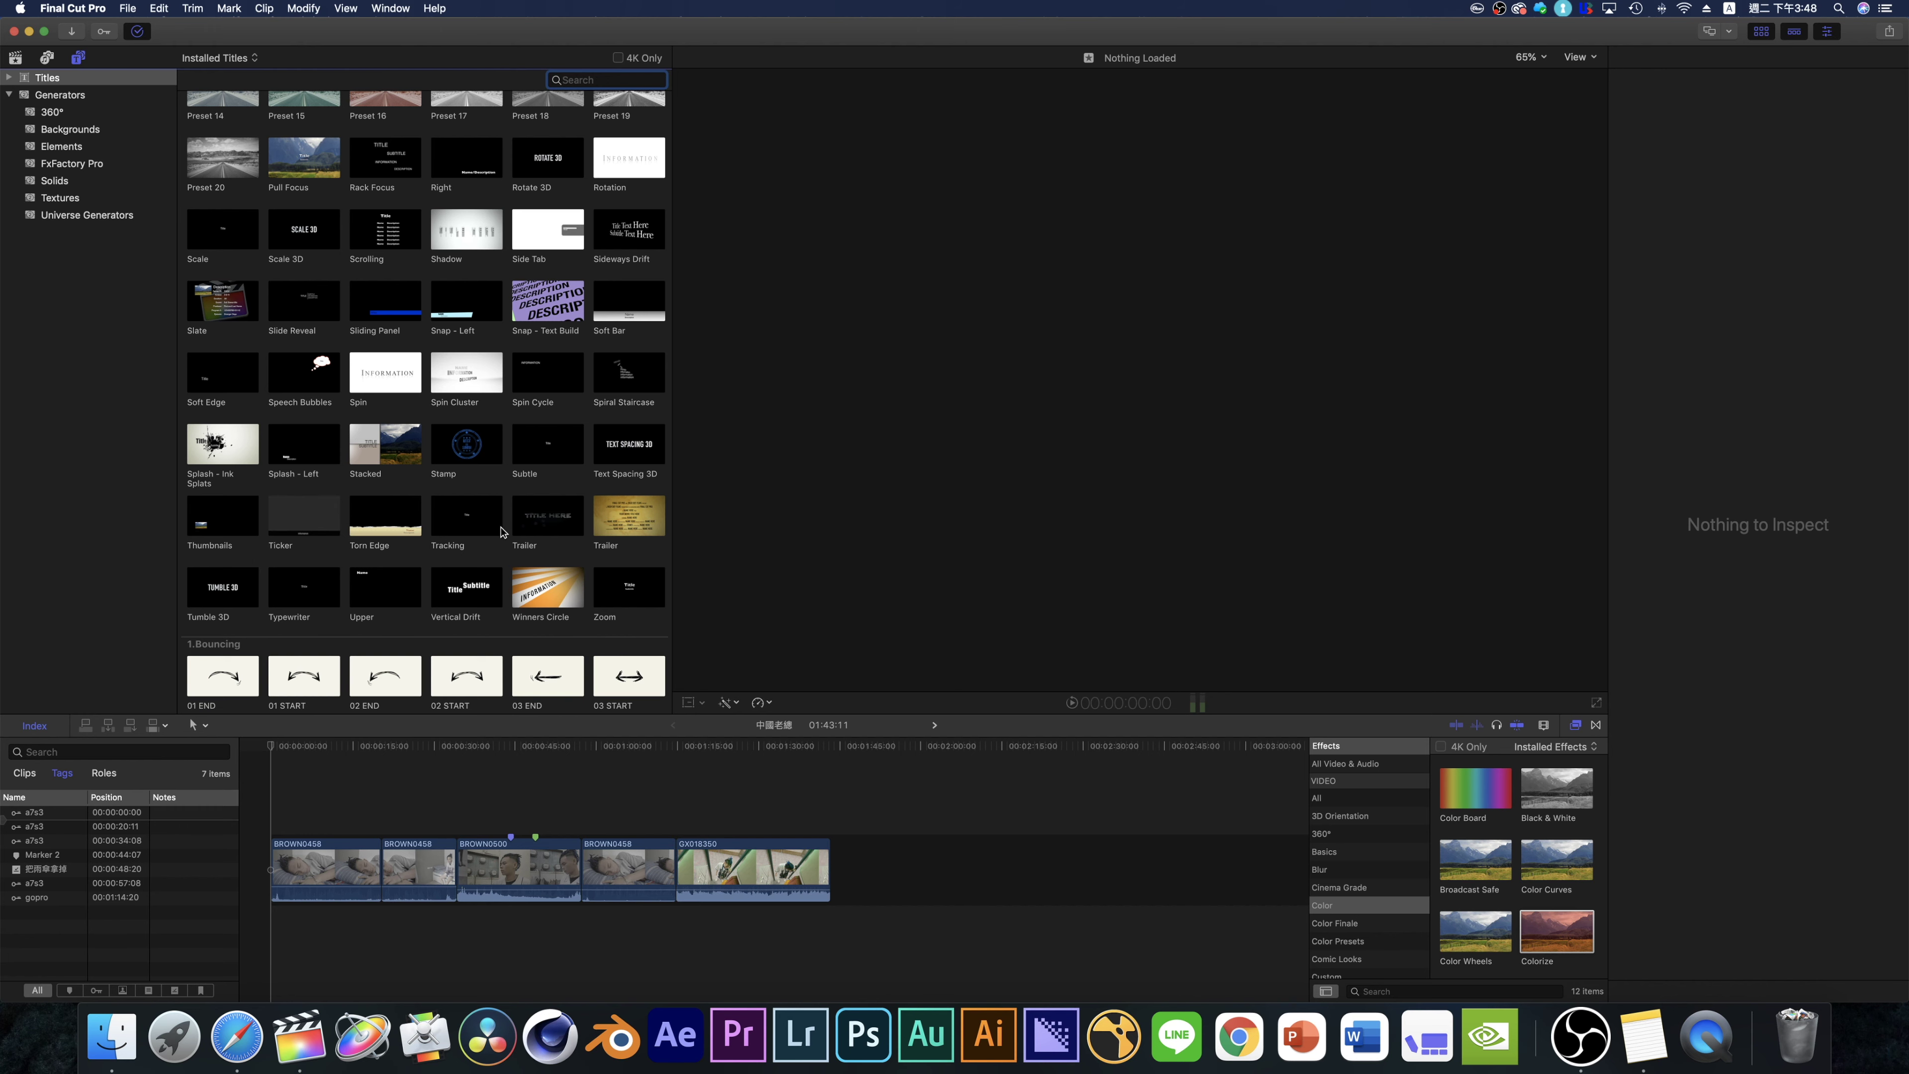
pyautogui.write('bas')
pyautogui.moveTo(548, 124); pyautogui.dragTo(289, 823)
# - Select the Basic Title's text in the Inspector and try alignments, leaving it centred
pyautogui.click(301, 825)
pyautogui.press('super+4')
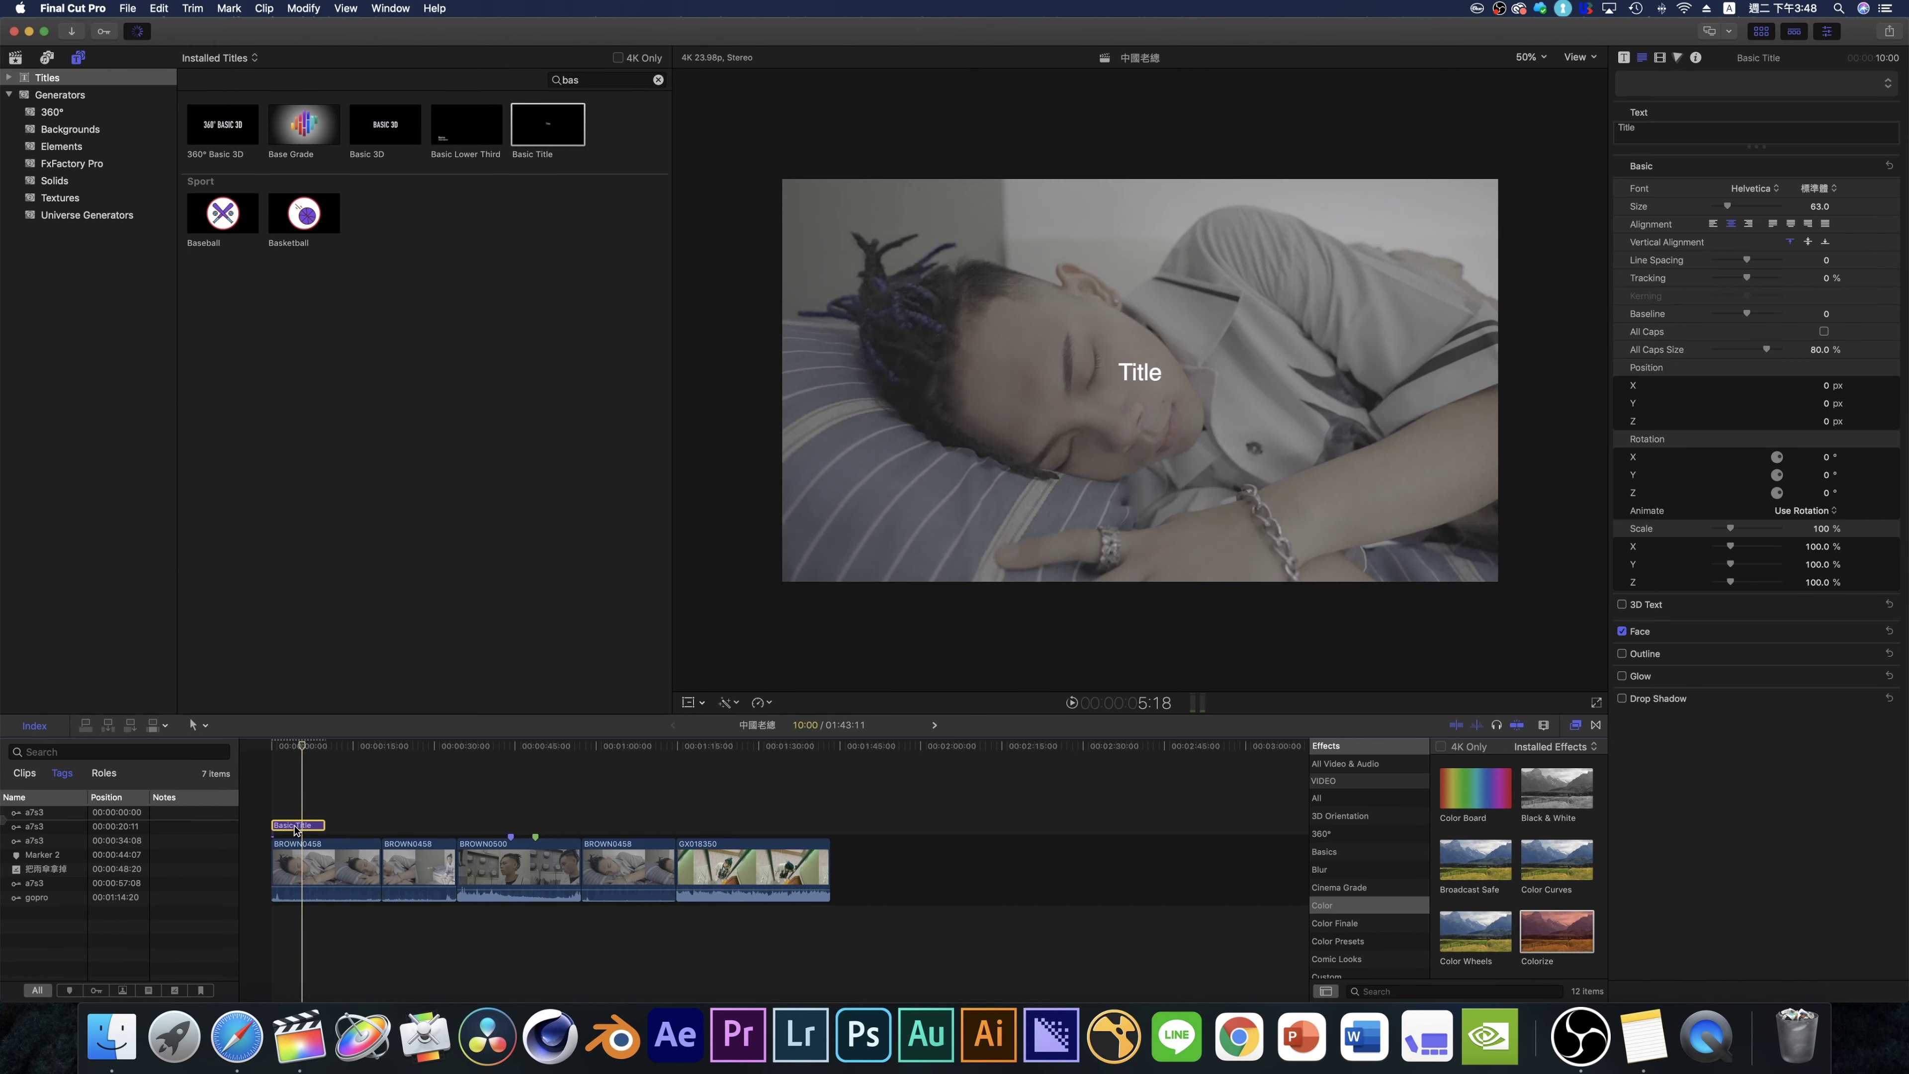
pyautogui.moveTo(1645, 129); pyautogui.dragTo(1588, 125)
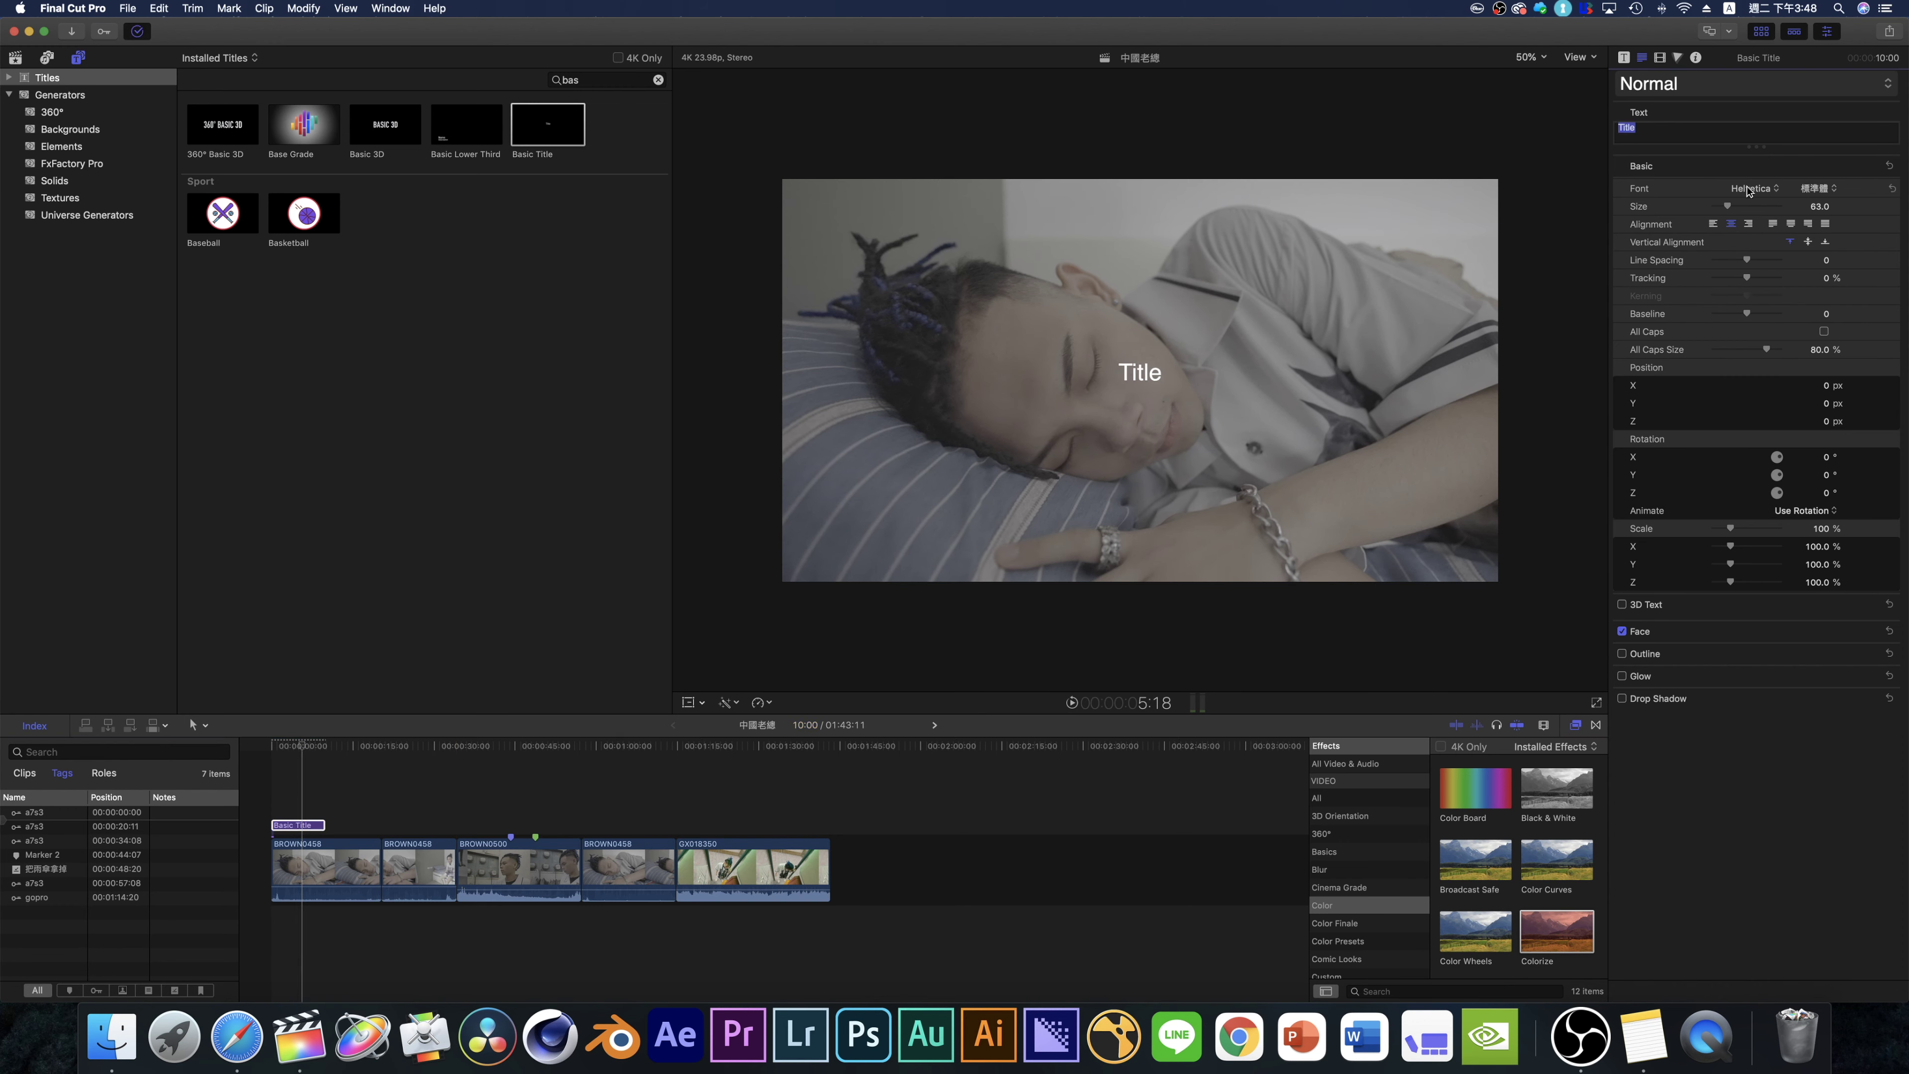
pyautogui.click(1678, 210)
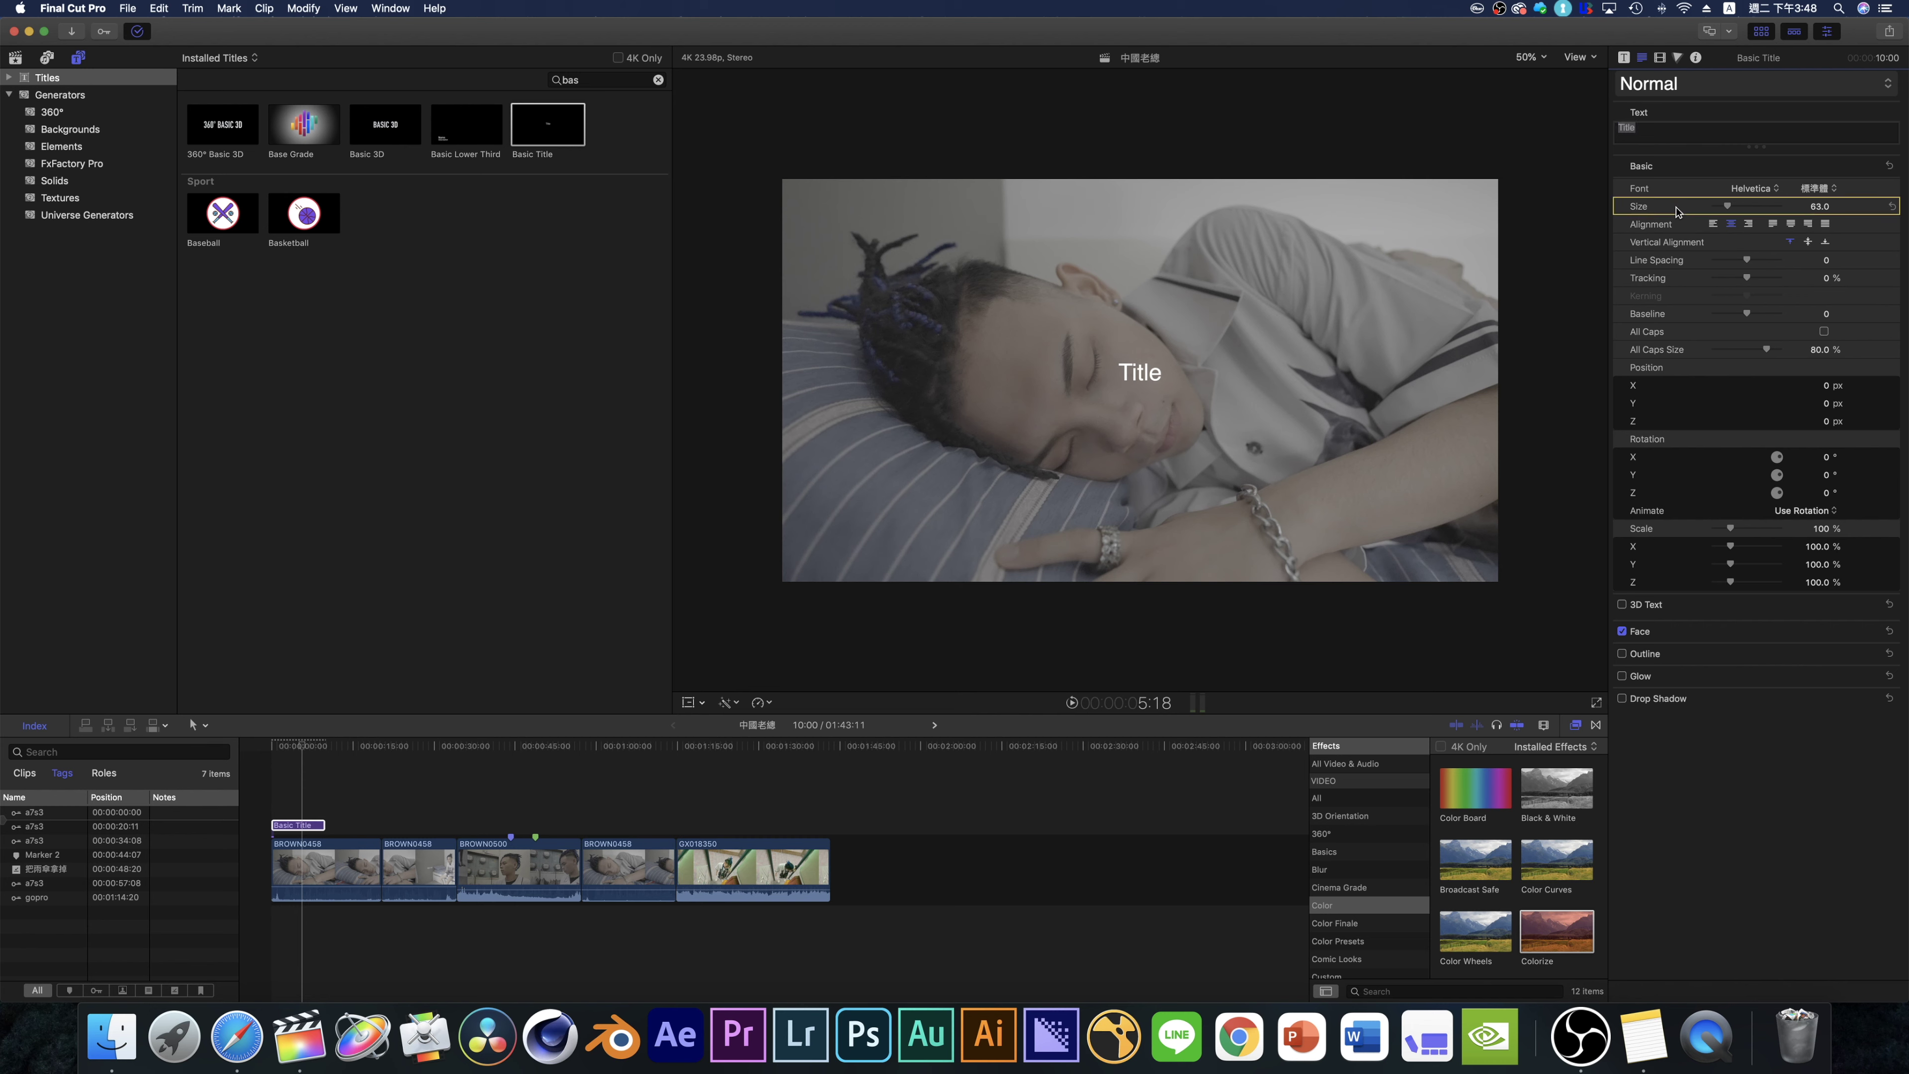
pyautogui.click(1666, 227)
pyautogui.click(1714, 224)
pyautogui.click(1747, 224)
pyautogui.click(1732, 224)
# - Set the title's line spacing to -11 and widen tracking to about 15.38%, leaving all caps off
pyautogui.click(1654, 248)
pyautogui.click(1664, 265)
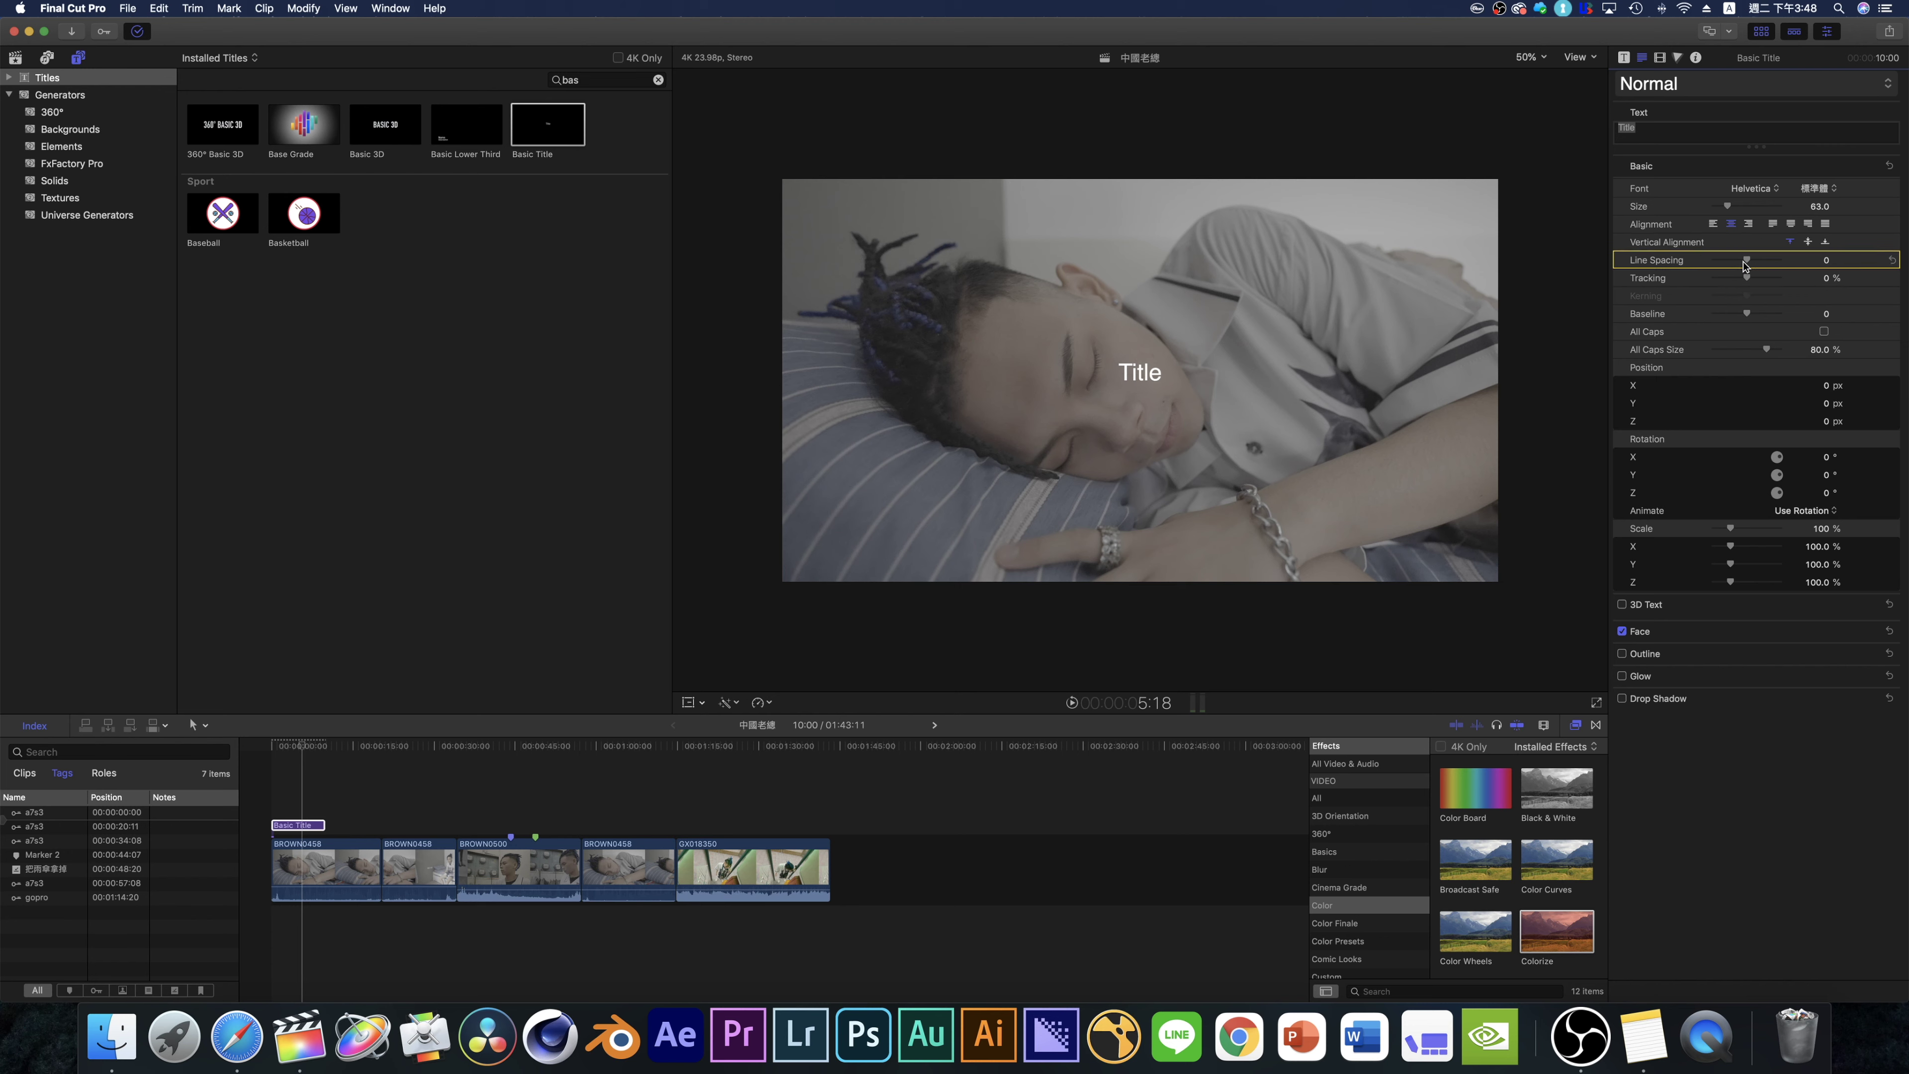
pyautogui.click(1660, 284)
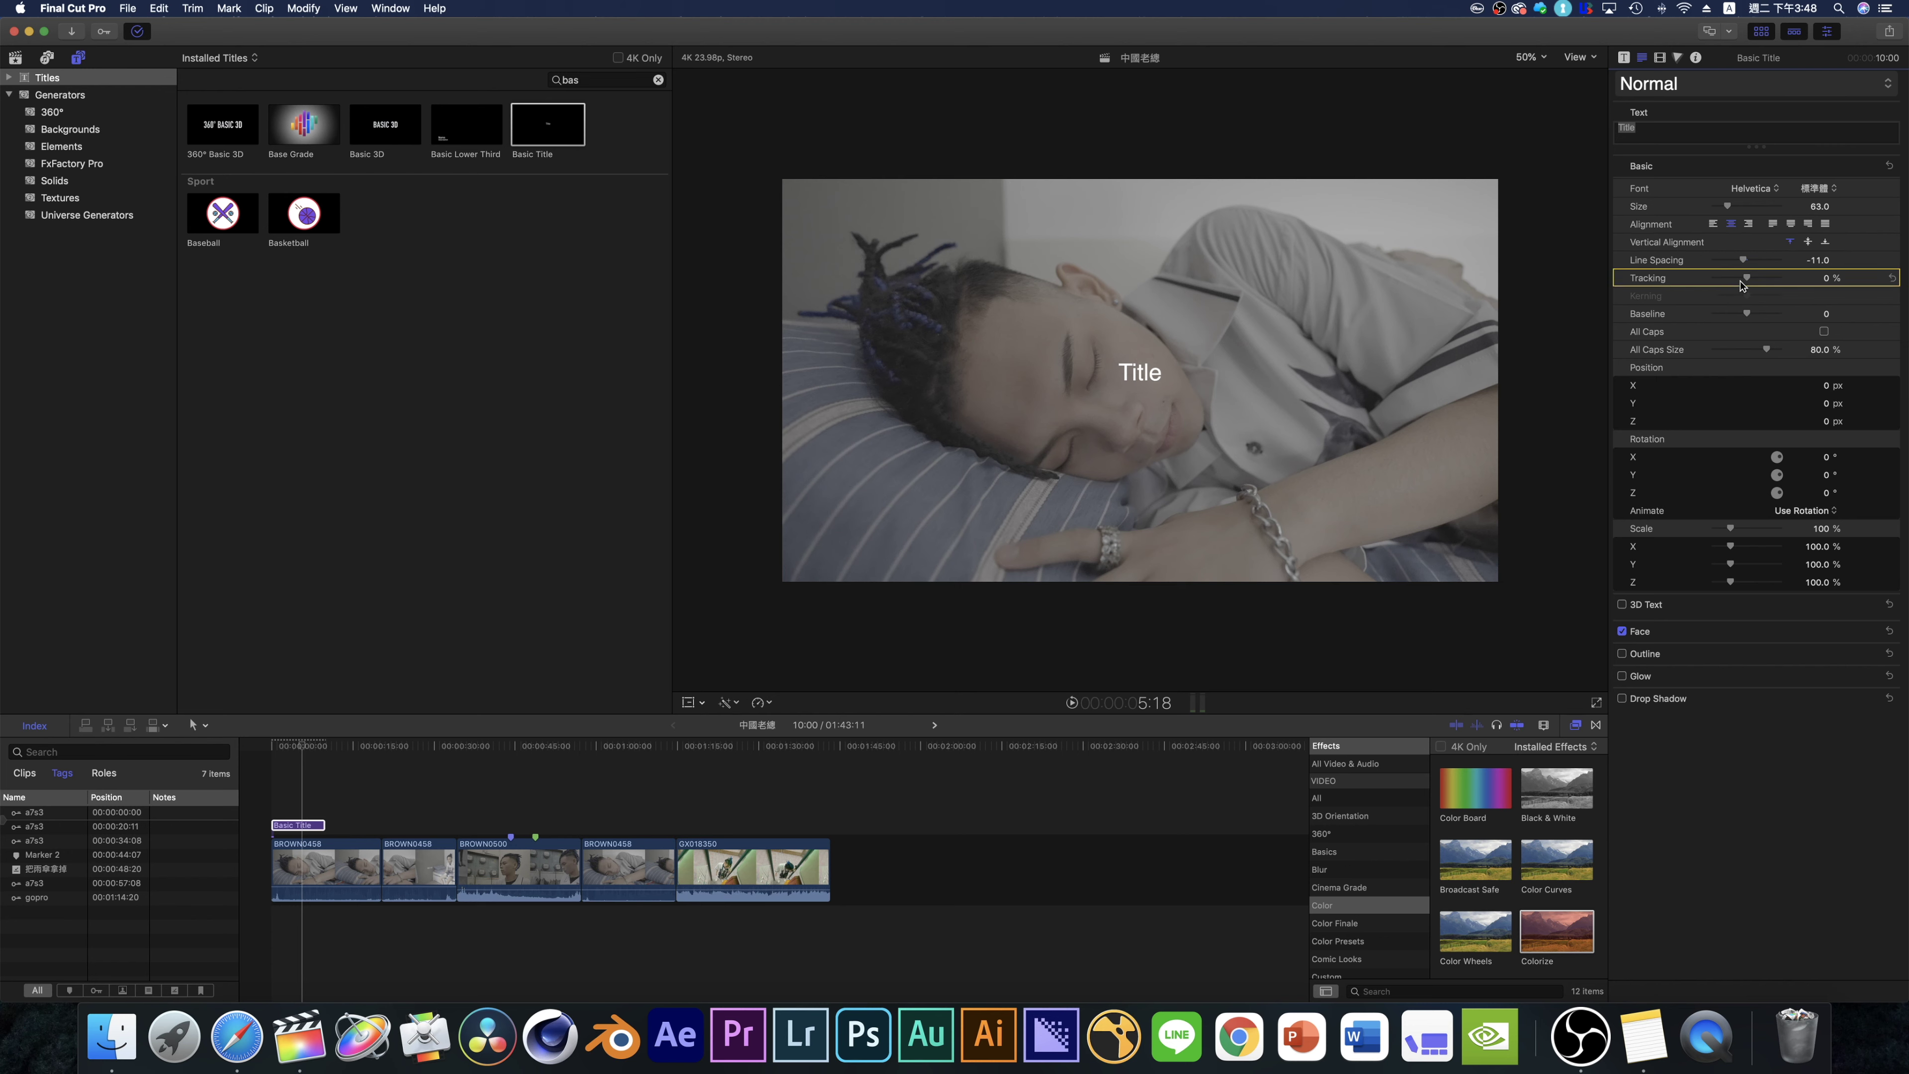
pyautogui.moveTo(1744, 281); pyautogui.dragTo(1727, 316)
pyautogui.click(1824, 331)
pyautogui.click(1824, 332)
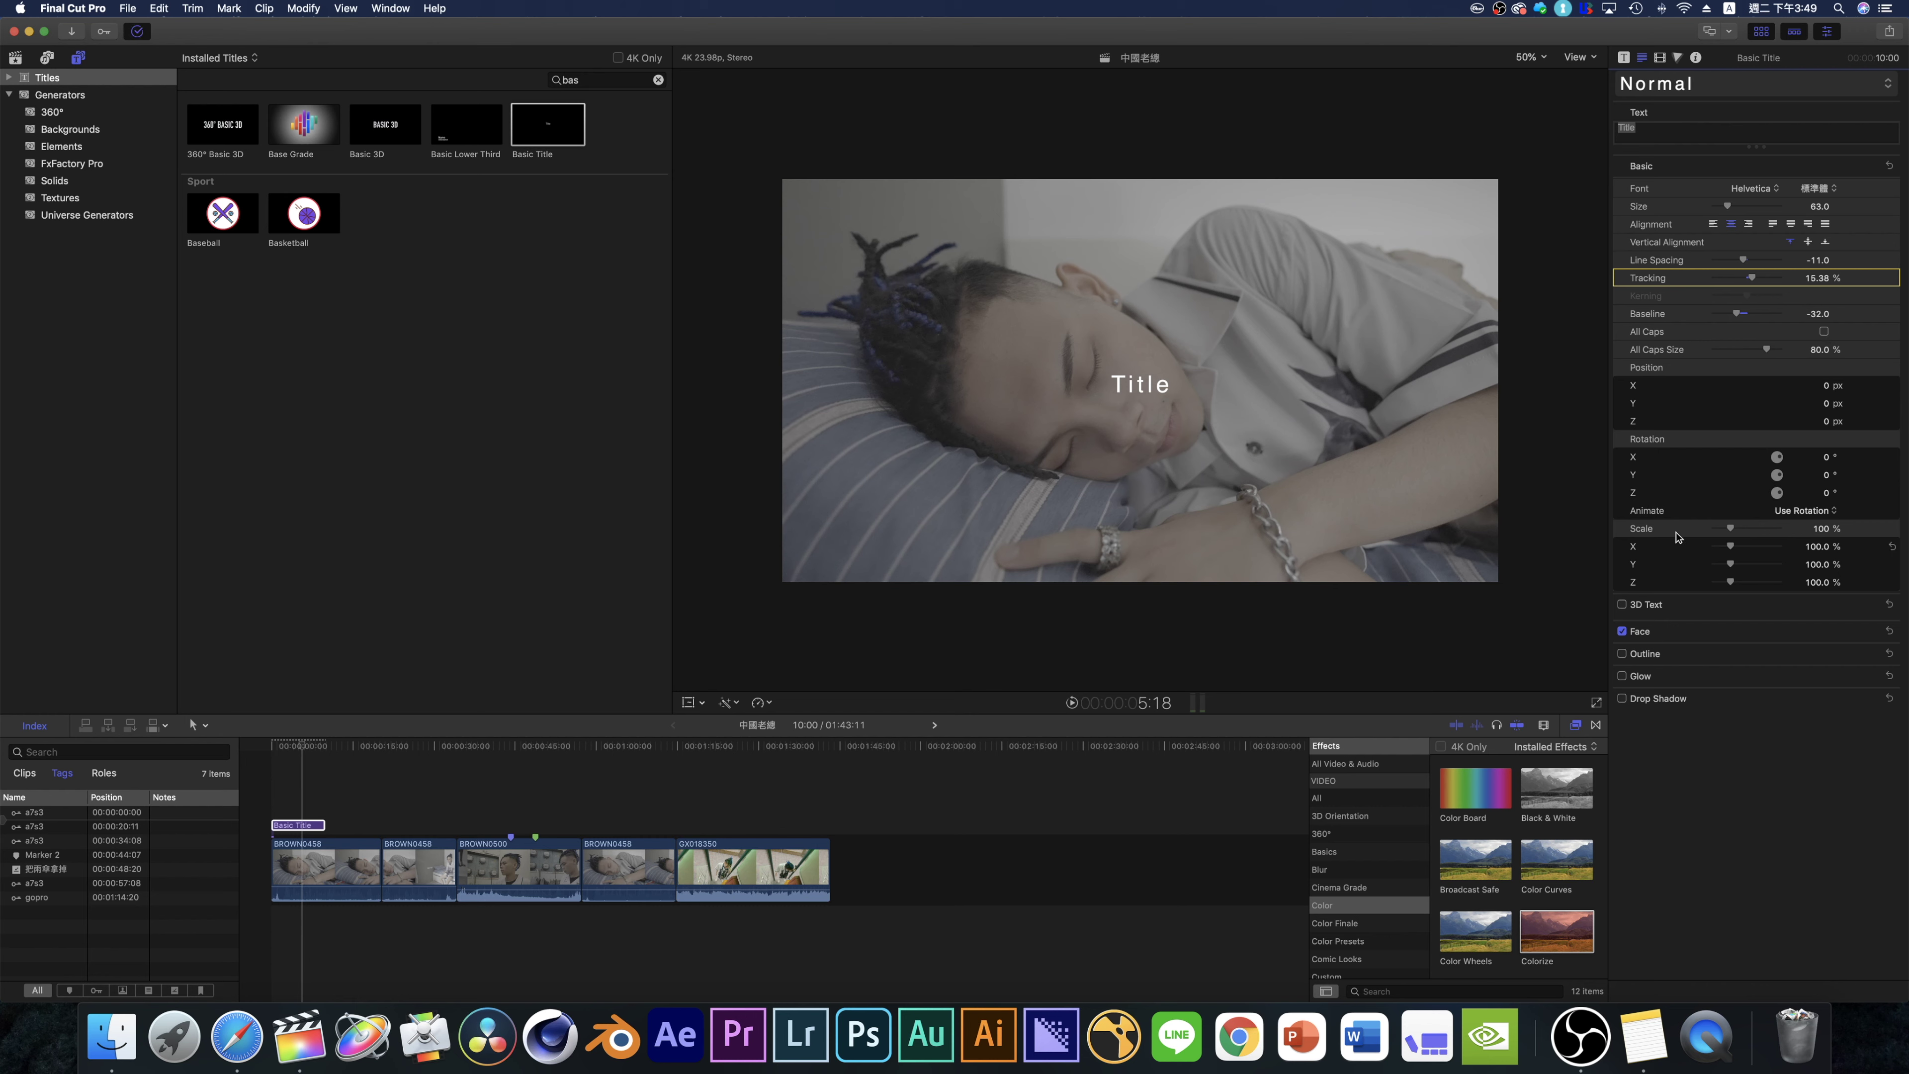
# - Lower the title baseline to -32 and set Position X to -299.2 px
pyautogui.moveTo(1822, 390); pyautogui.dragTo(1692, 387)
pyautogui.click(1659, 58)
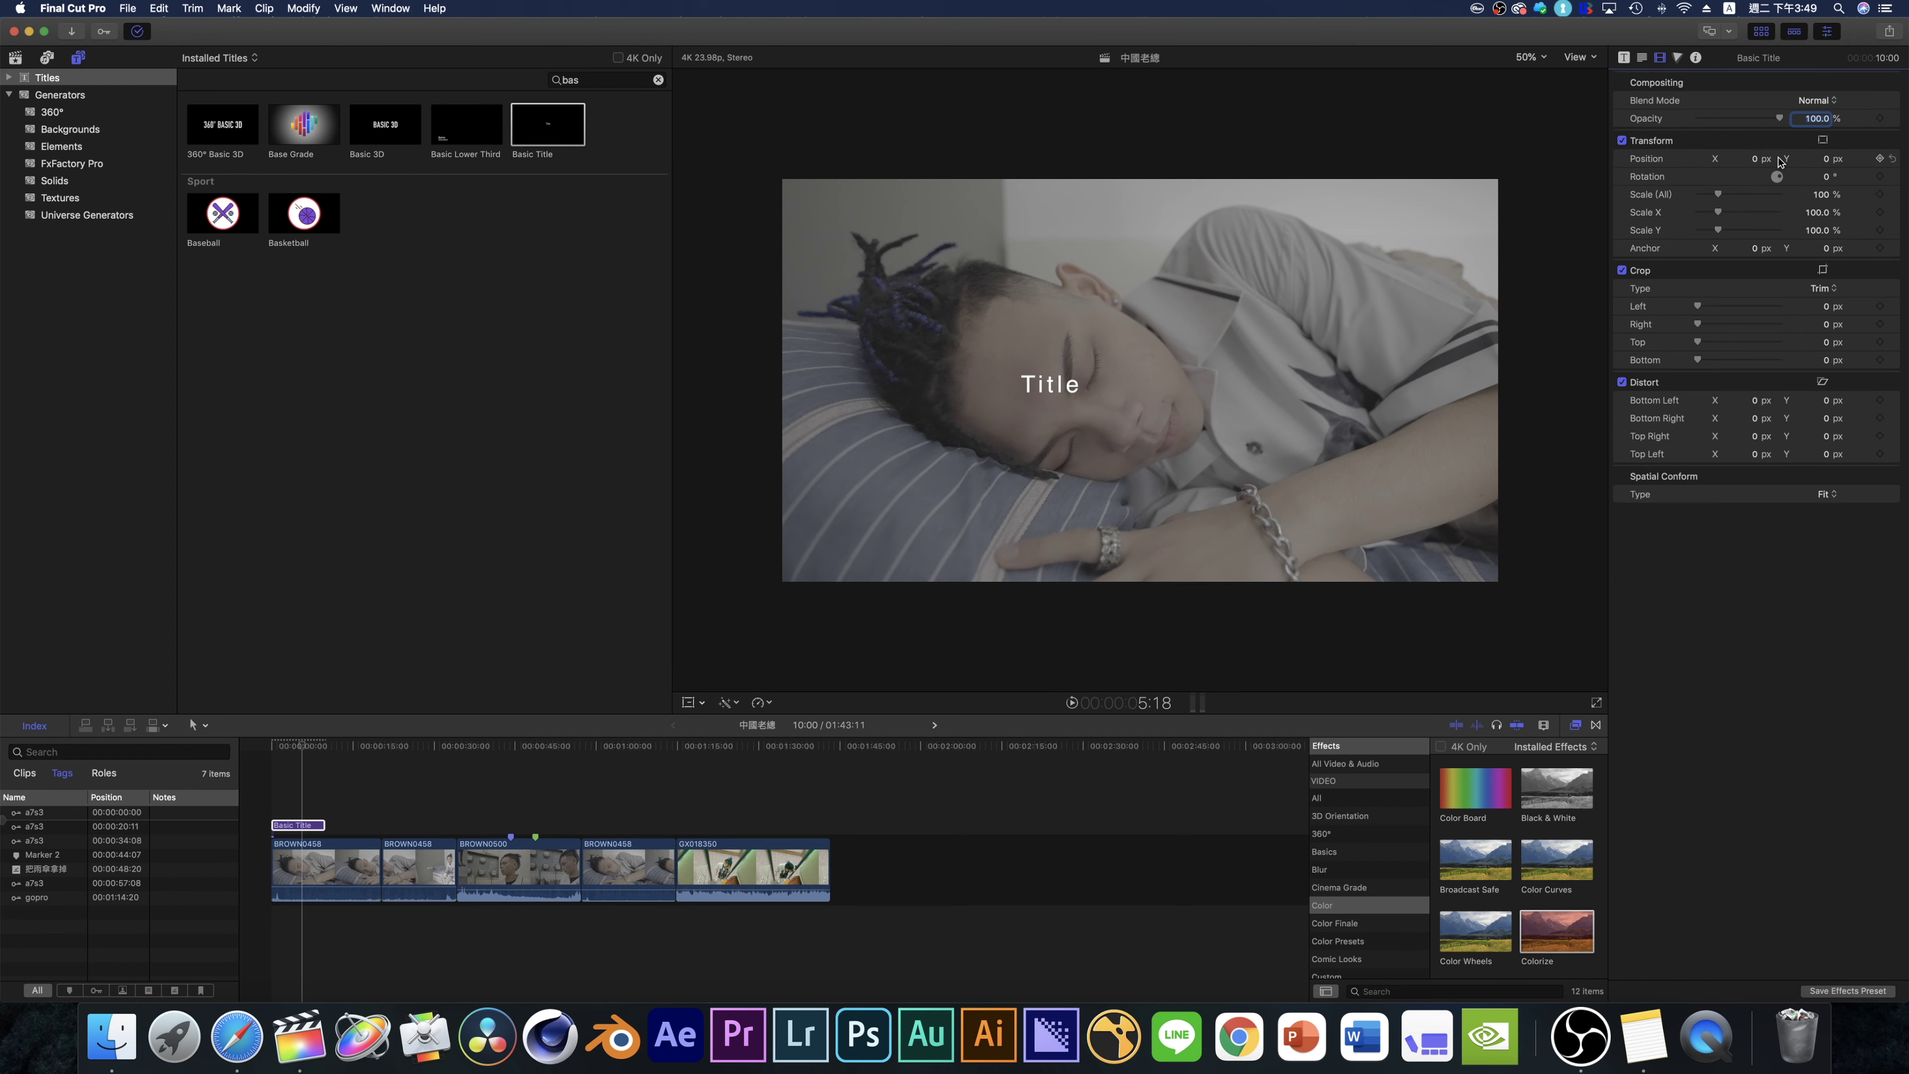
pyautogui.moveTo(1761, 160); pyautogui.dragTo(1751, 160)
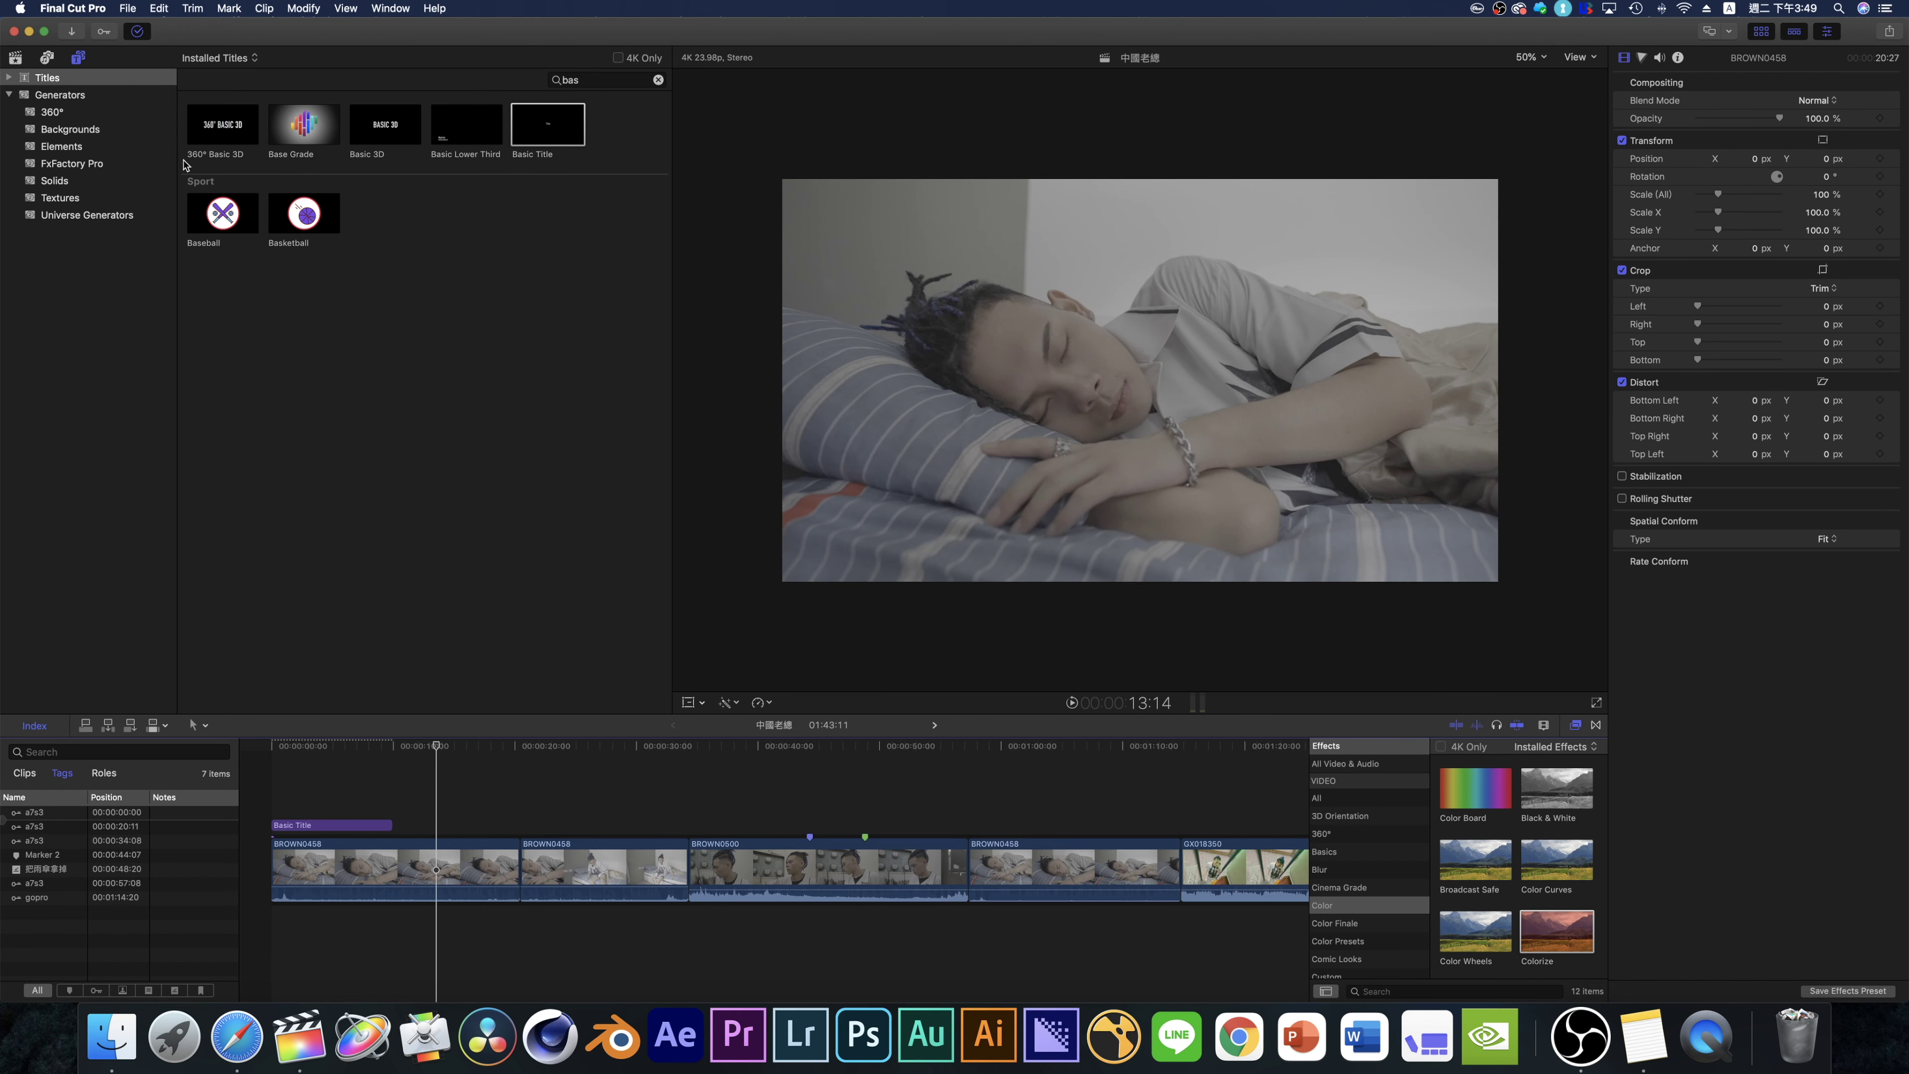
# - Add a caption at the playhead reading 'asdasdsadasdsa'
pyautogui.click(158, 8)
pyautogui.moveTo(205, 568)
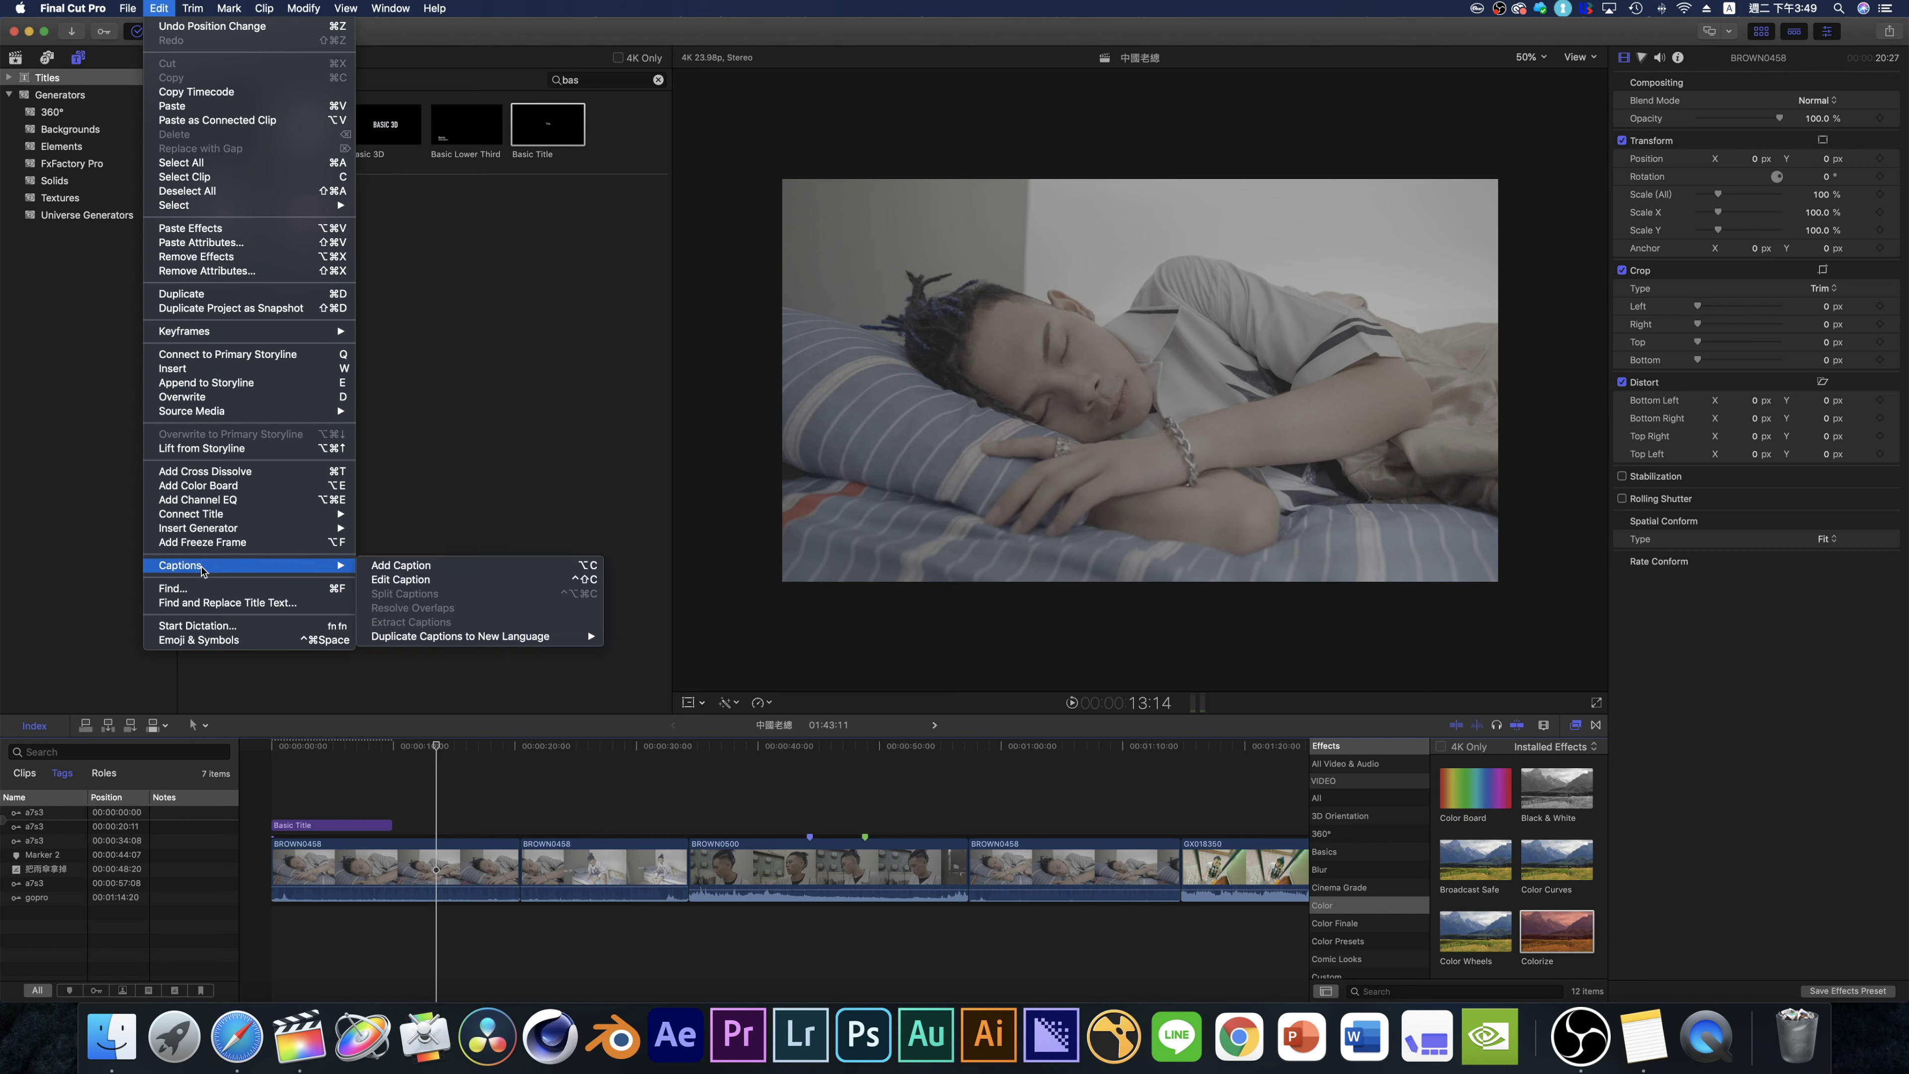
pyautogui.click(443, 565)
pyautogui.write('asdasdsadasdsa')
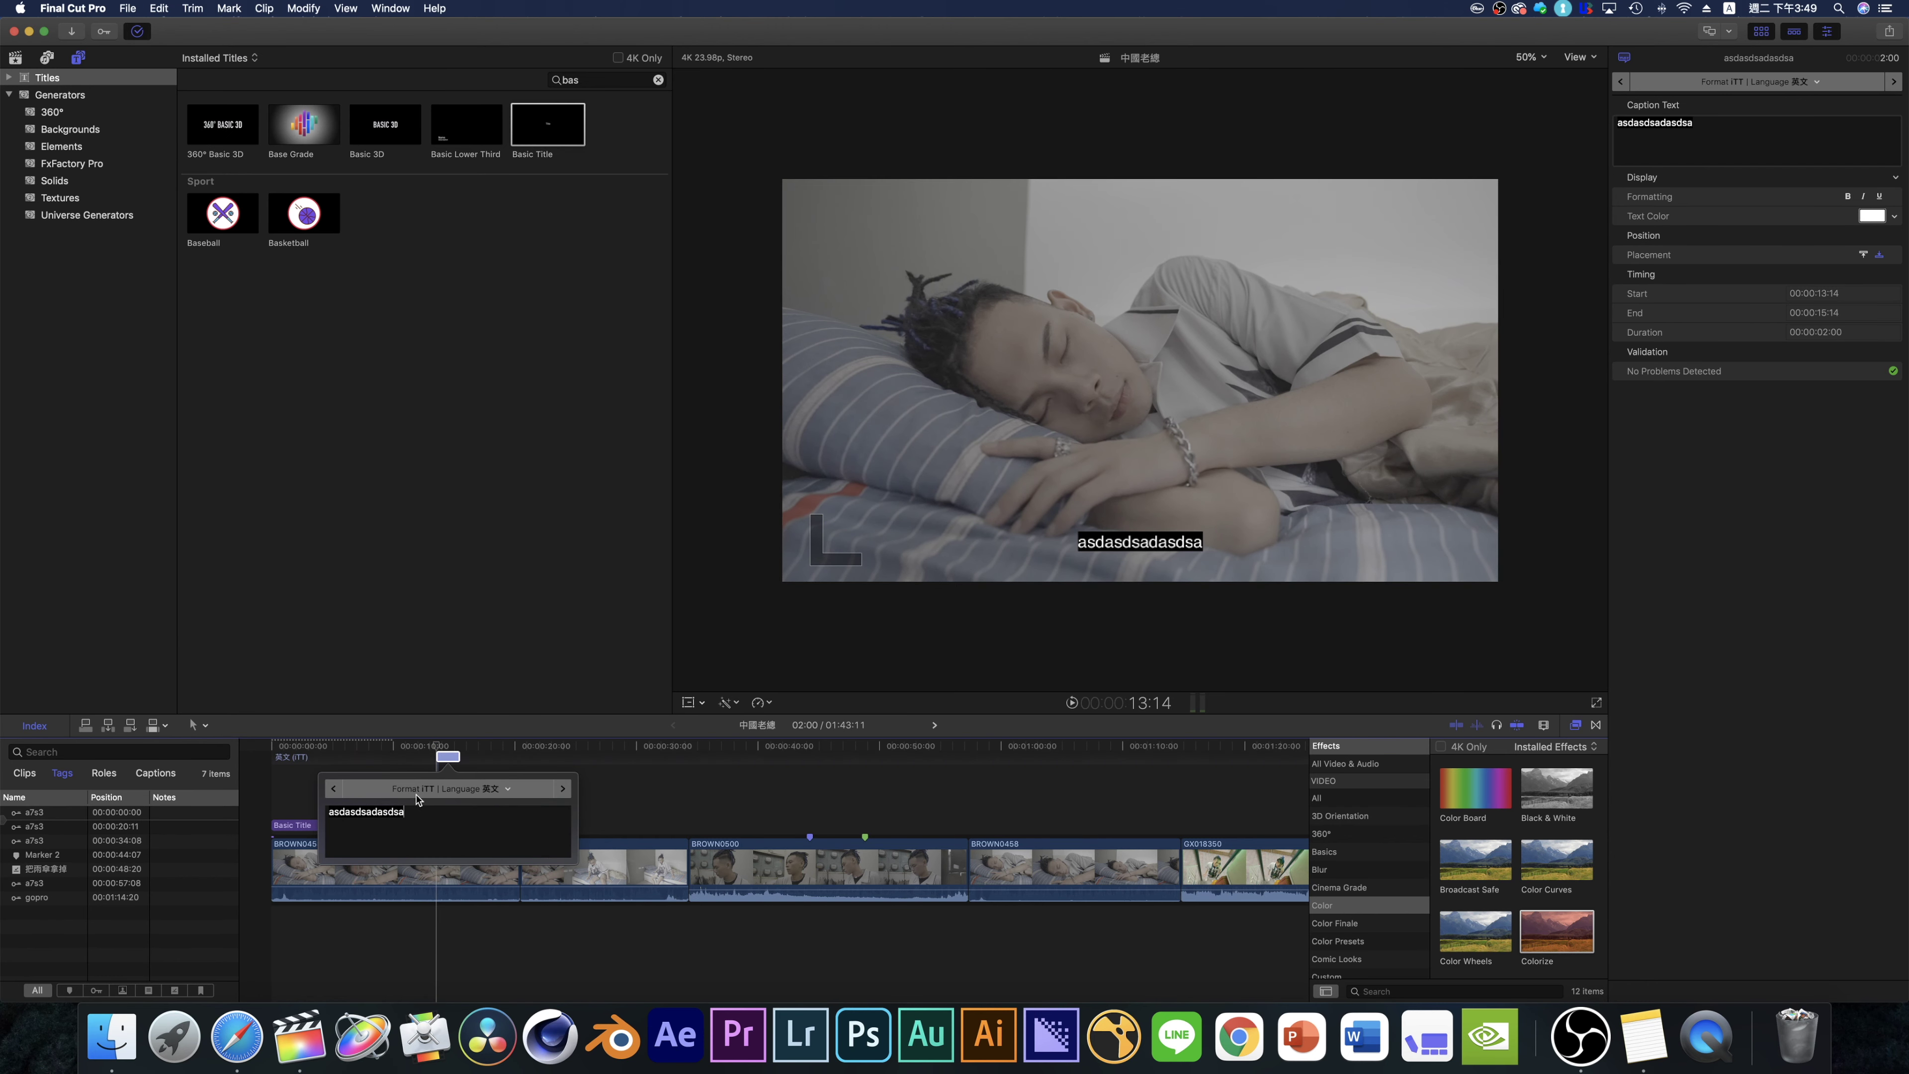
pyautogui.press('Escape')
pyautogui.press('Escape')
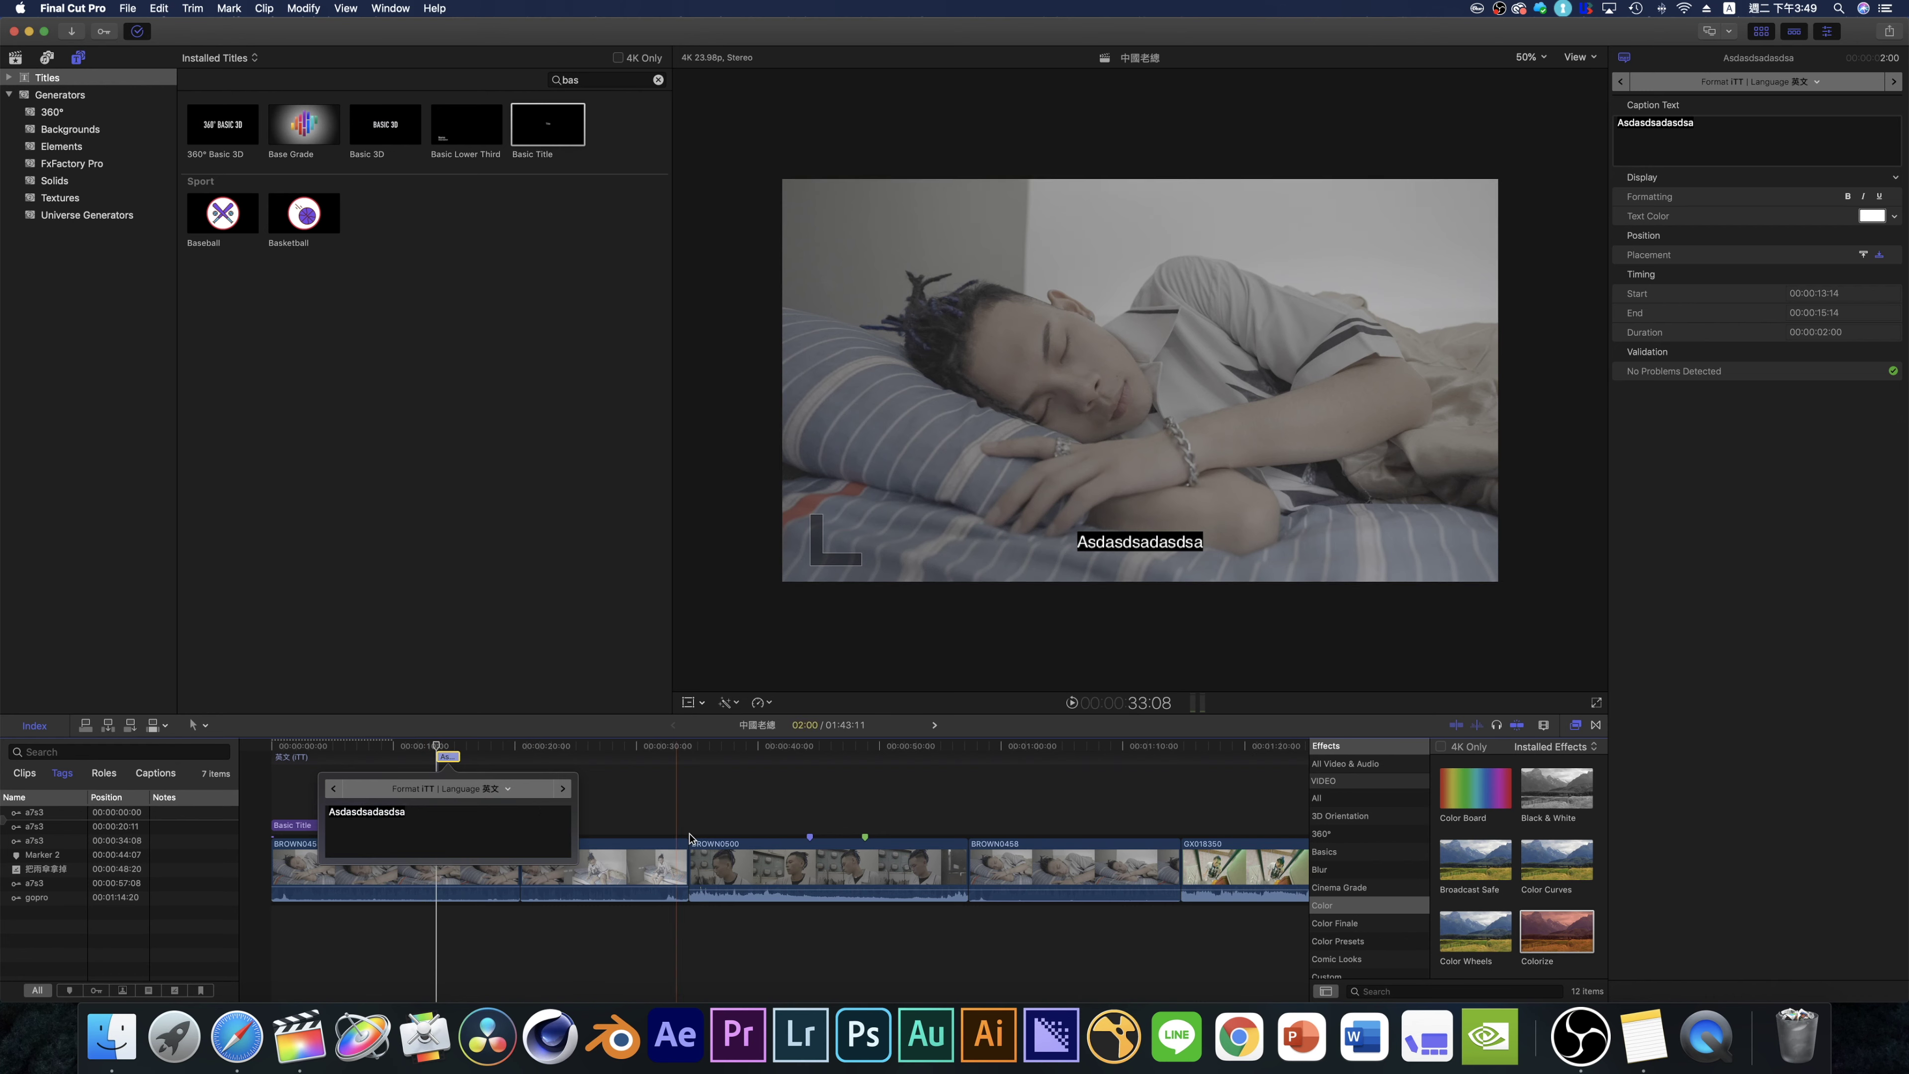
pyautogui.click(687, 810)
# - Duplicate the caption further along the caption lane and lengthen the last copy
pyautogui.moveTo(485, 745); pyautogui.dragTo(447, 745)
pyautogui.click(449, 756)
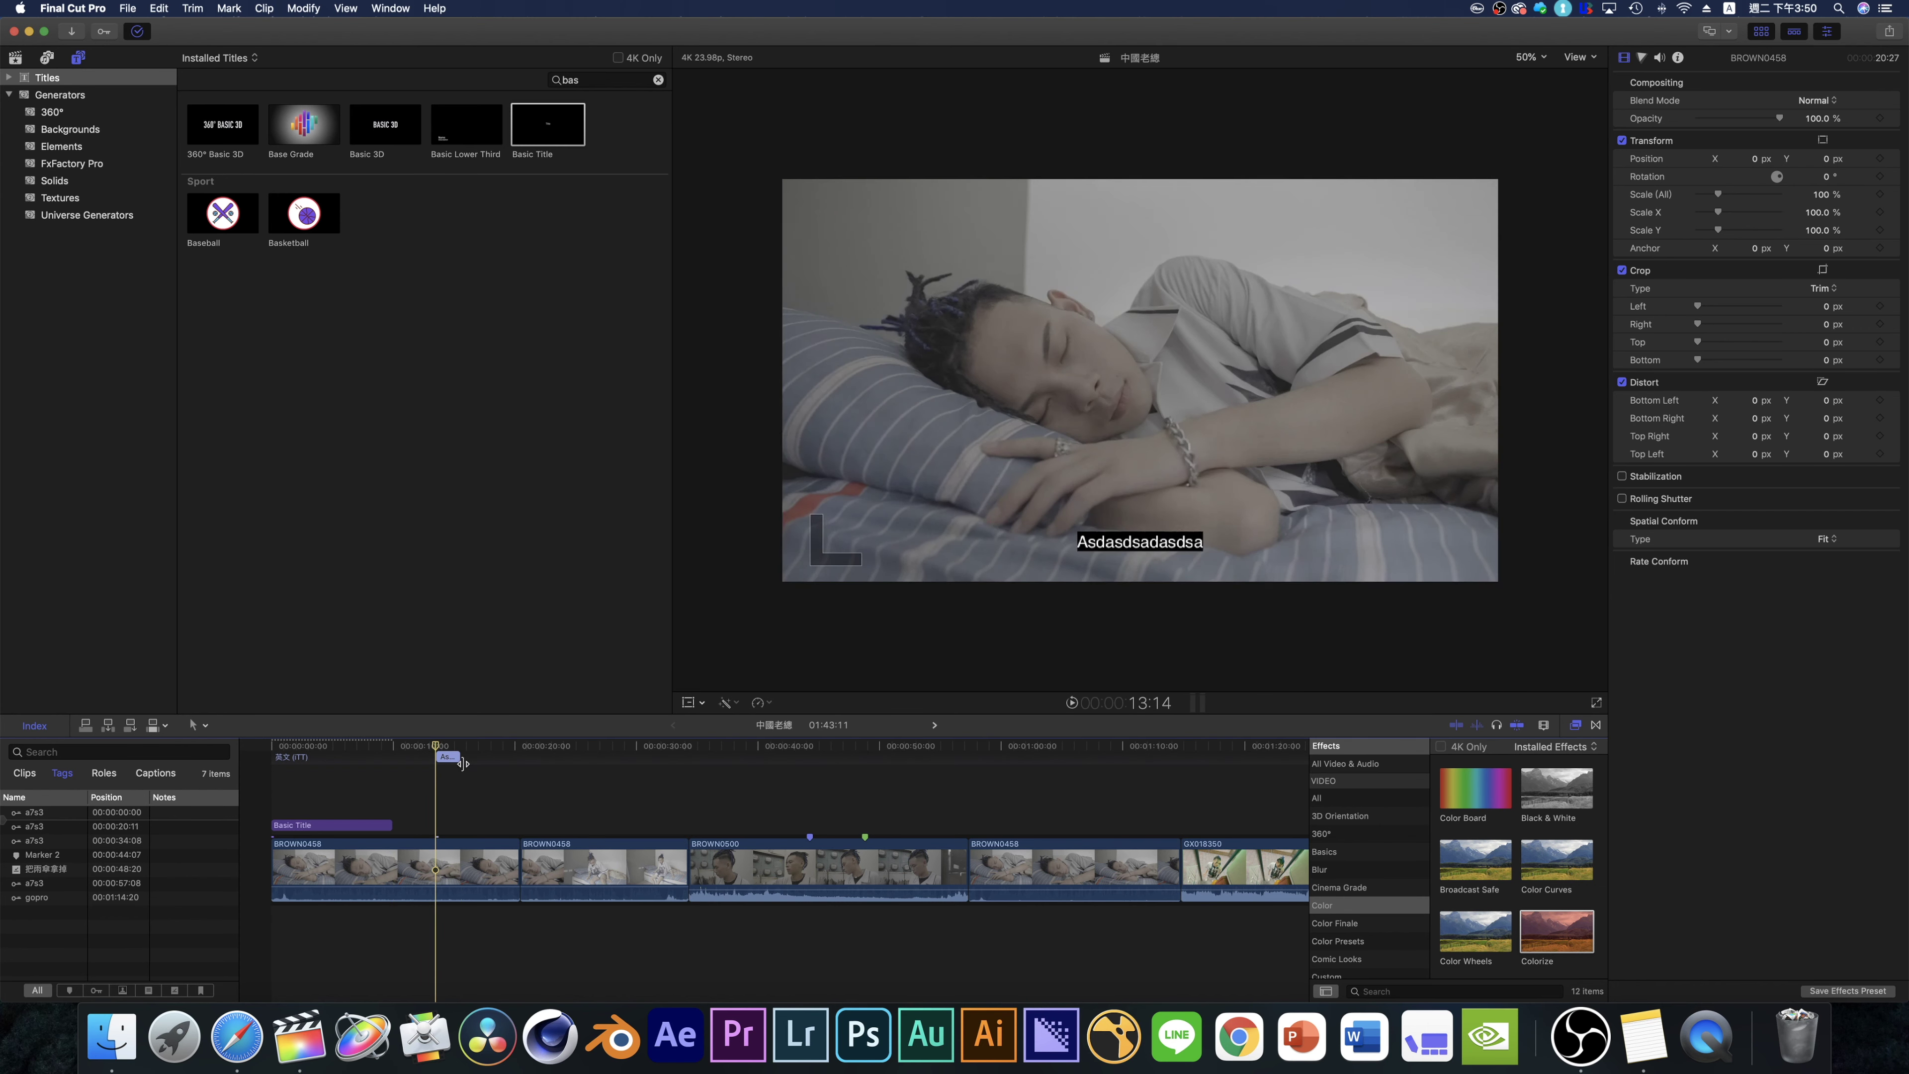
pyautogui.click(449, 757)
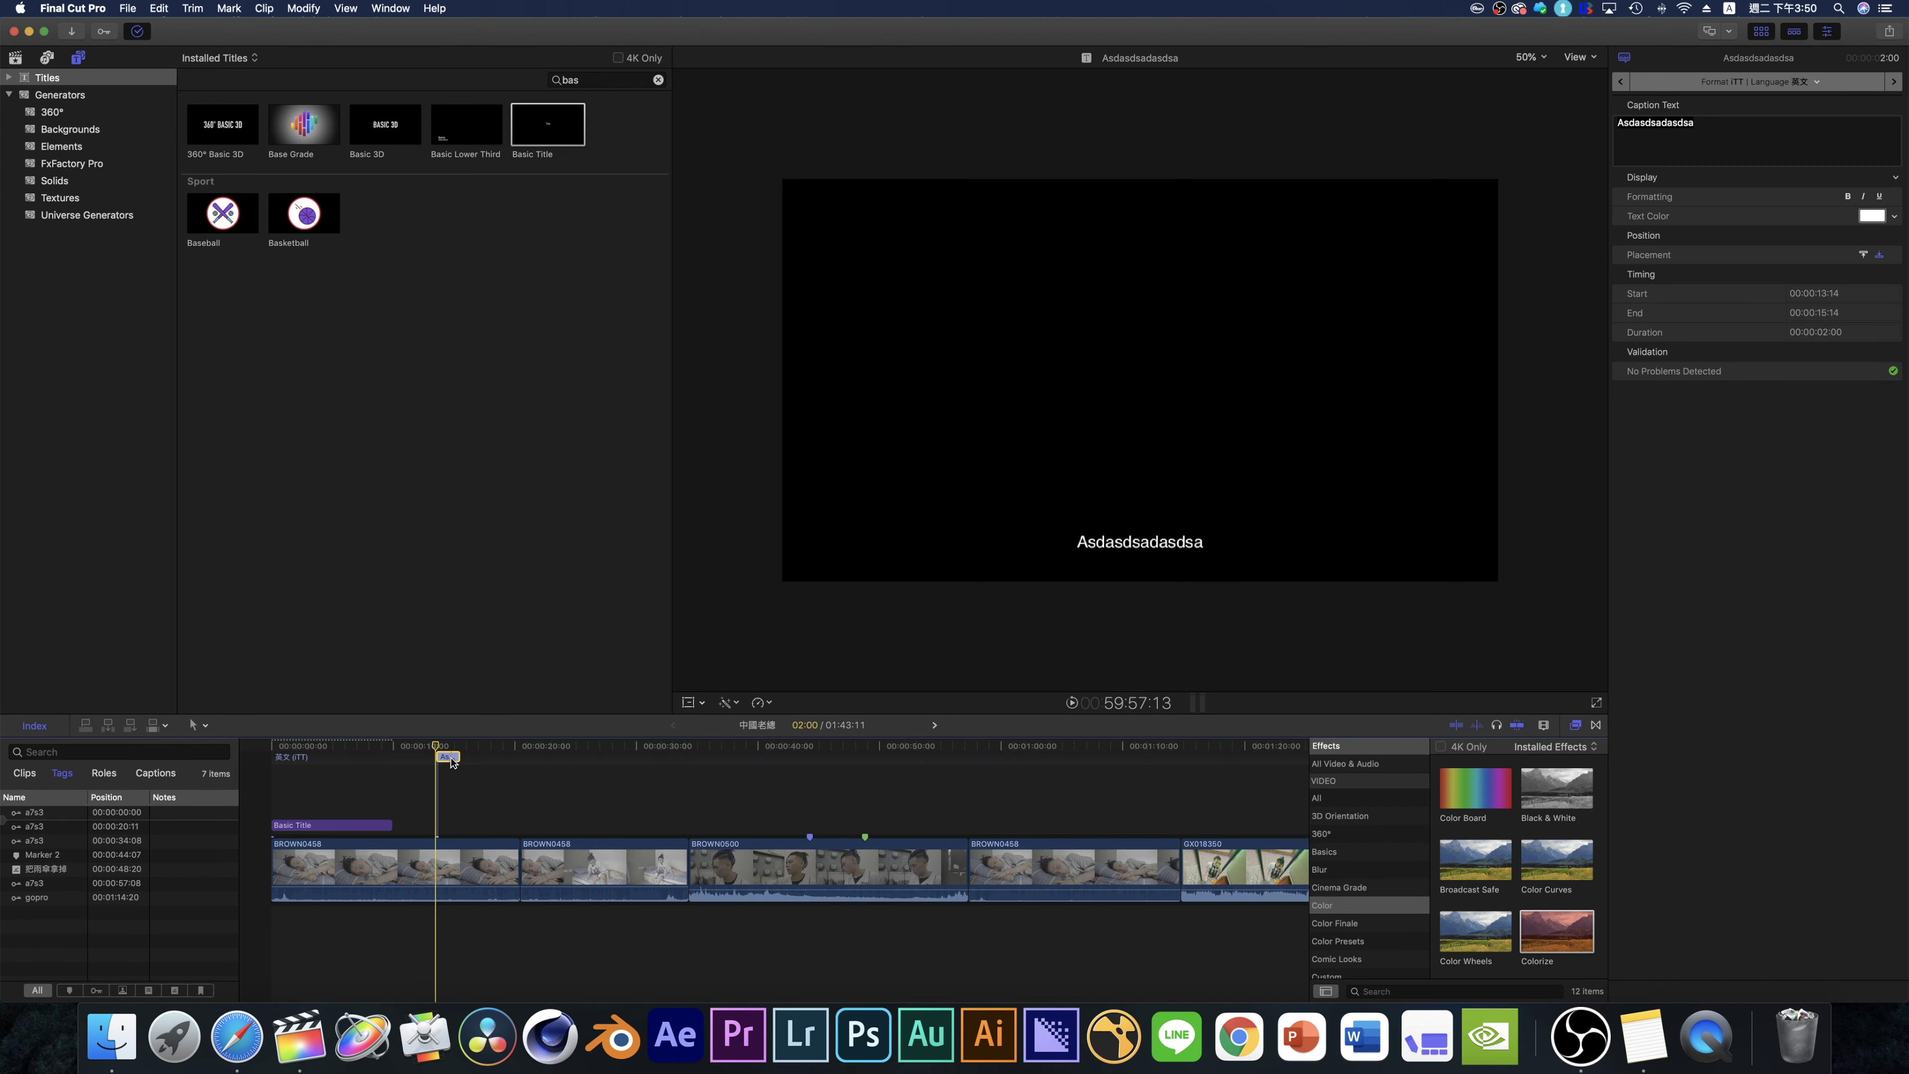
pyautogui.click(461, 747)
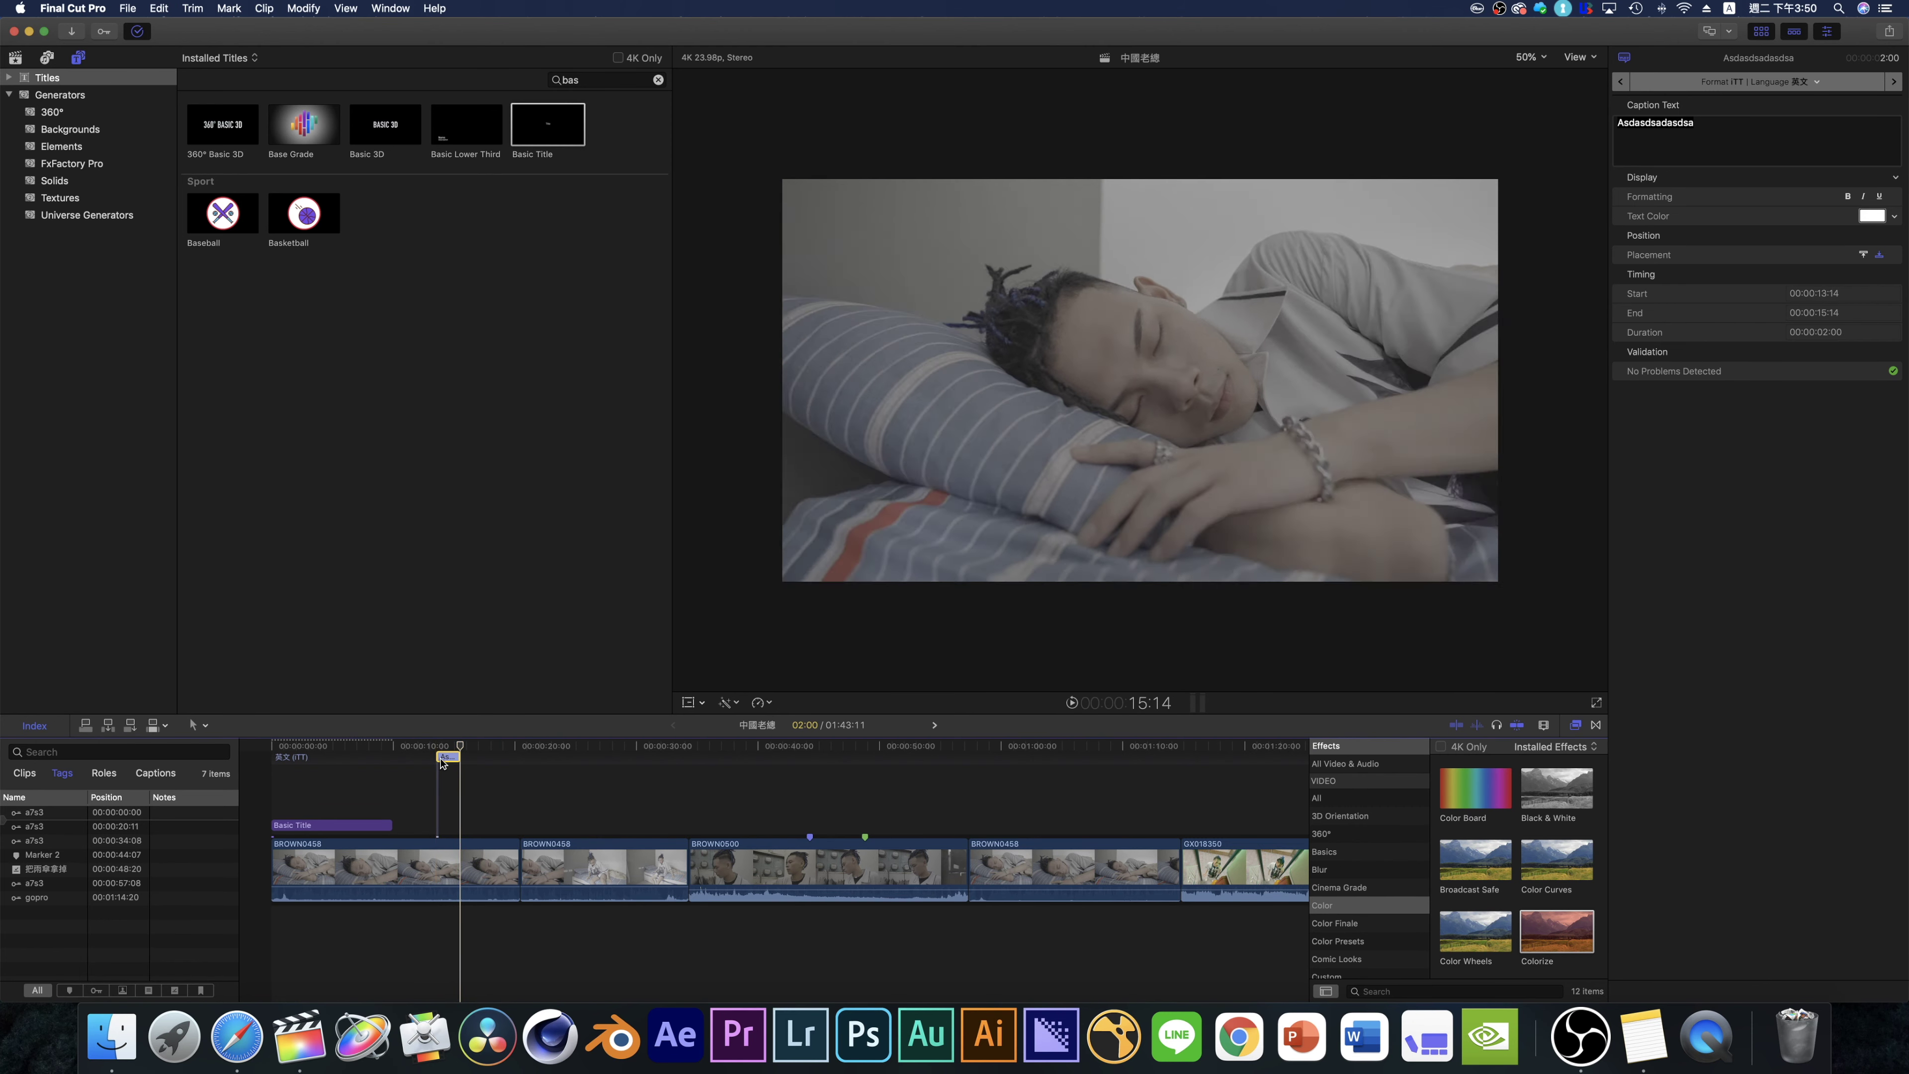
pyautogui.click(443, 760)
pyautogui.moveTo(444, 763); pyautogui.dragTo(503, 761)
pyautogui.moveTo(507, 758); pyautogui.dragTo(593, 751)
pyautogui.click(474, 756)
pyautogui.click(473, 756)
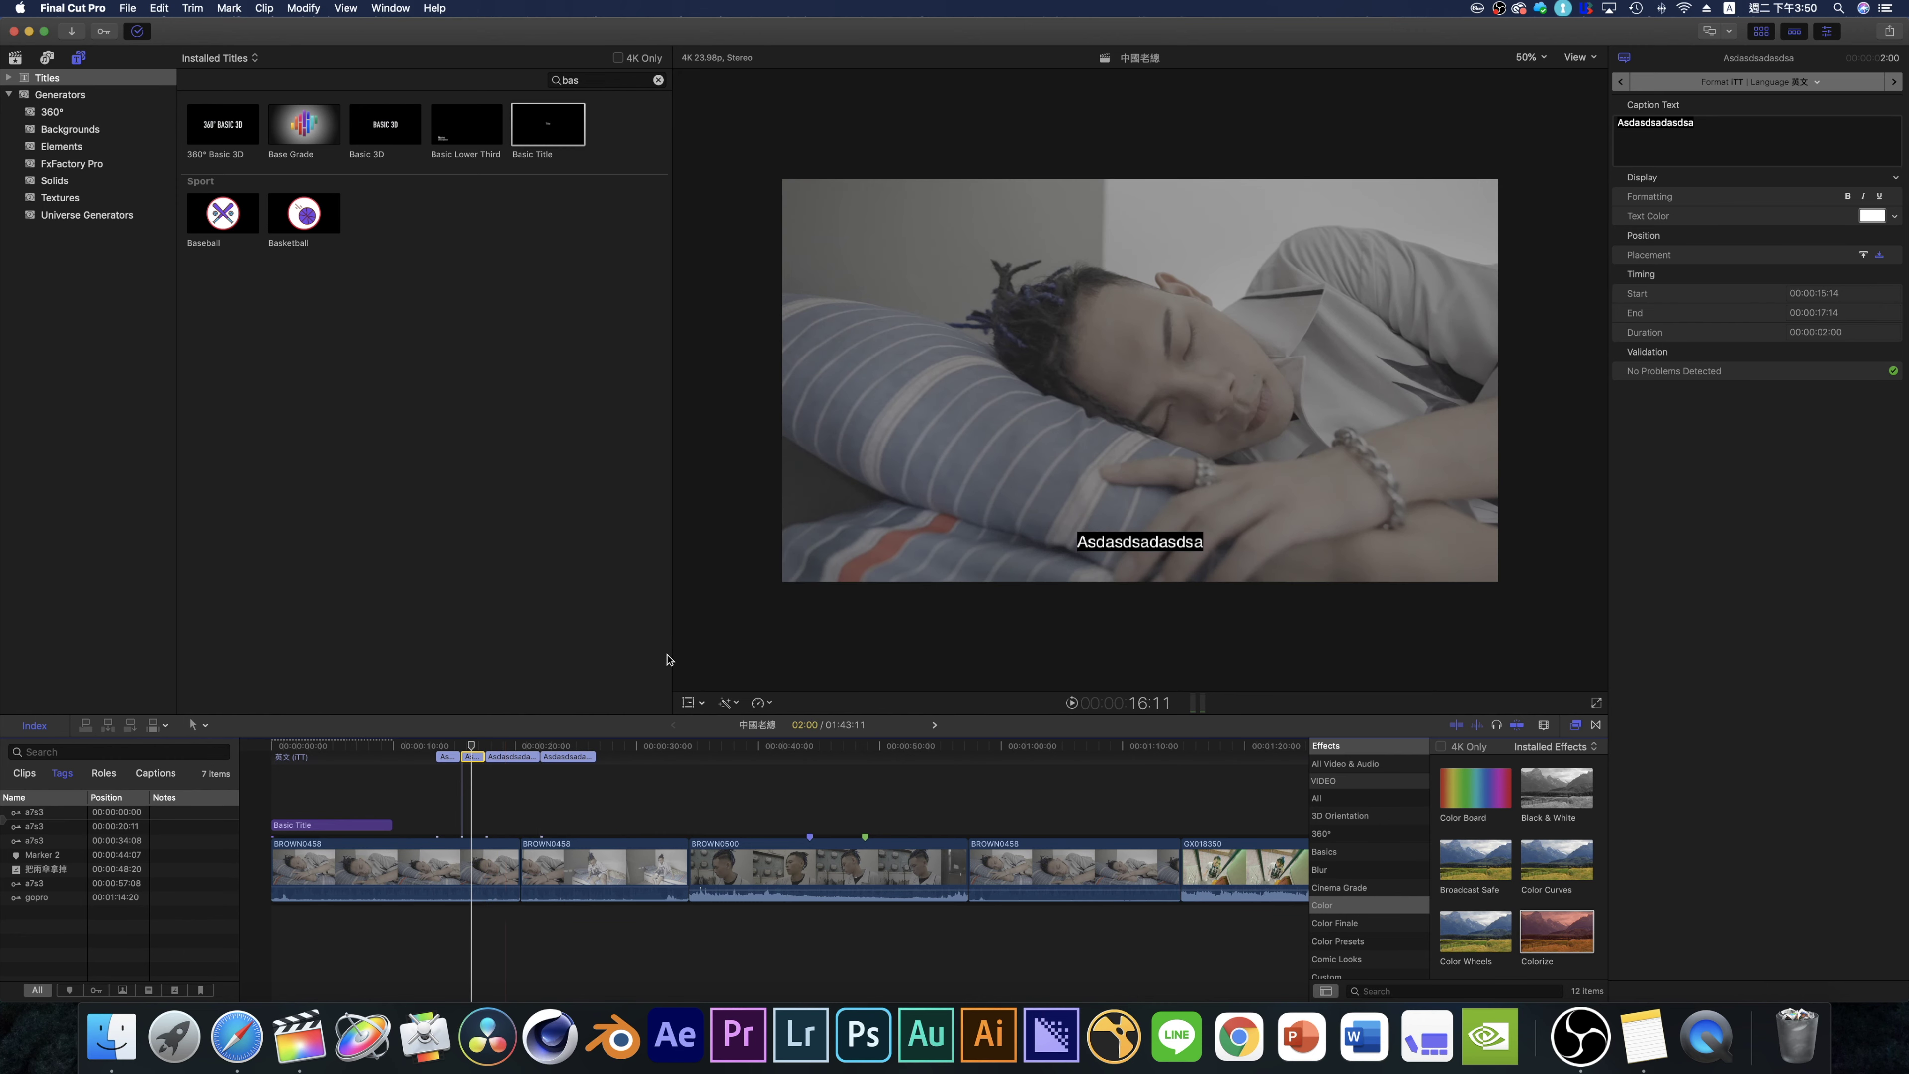